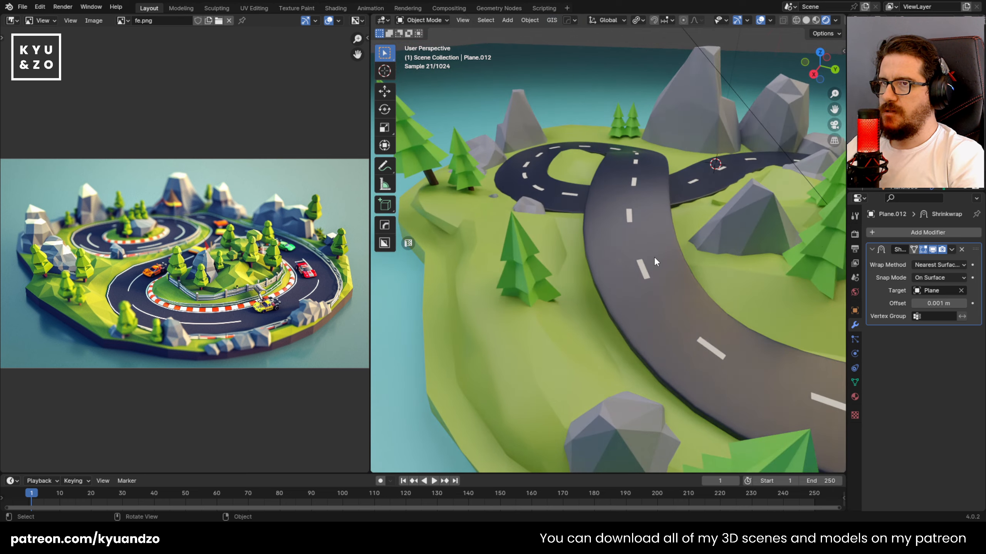
Raise the pine tree sunk into the grass inside the road loop by about 0.107 m to expose its trunk.
scroll(654, 258, down, 3)
click(565, 301)
scroll(552, 271, up, 4)
click(573, 294)
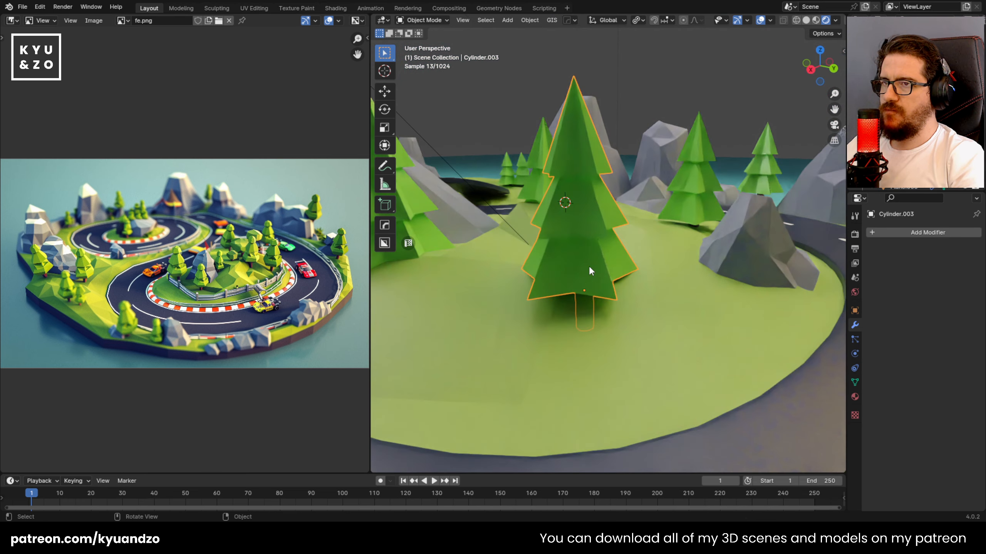
key(g)
key(z)
key(Return)
Shift the same tree along the Y axis, then lower it about 0.021 m onto the grass.
key(g)
key(y)
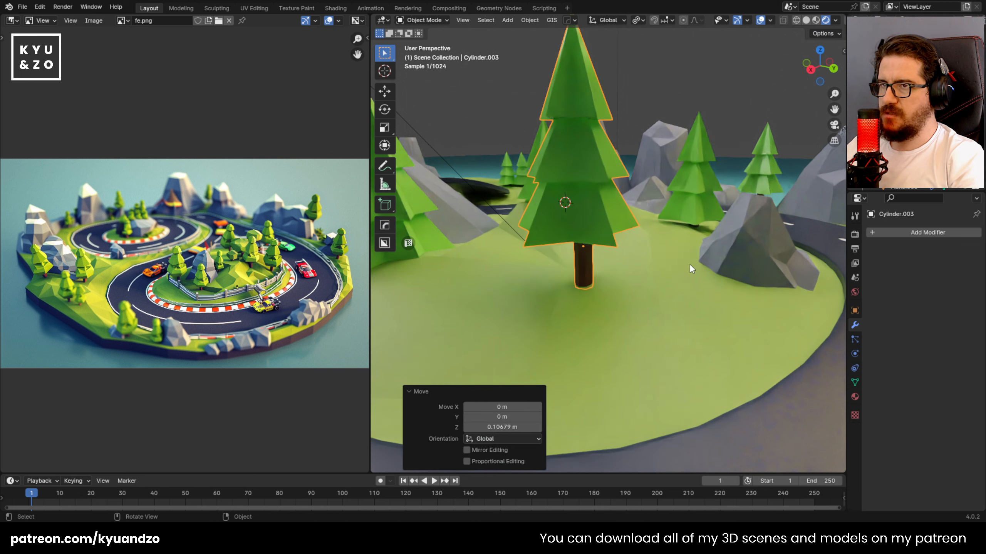
key(Return)
key(g)
key(z)
key(Return)
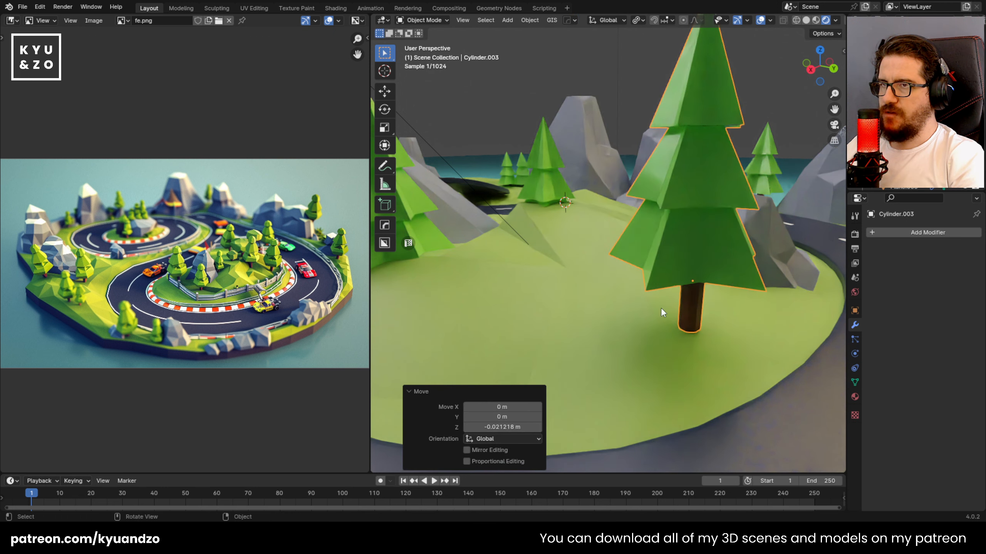
Raise the neighbouring tree inside the road bend to expose its trunk, then lower it about 0.012 m onto the ground.
middle_drag(661, 308, 638, 237)
click(639, 237)
key(g)
key(z)
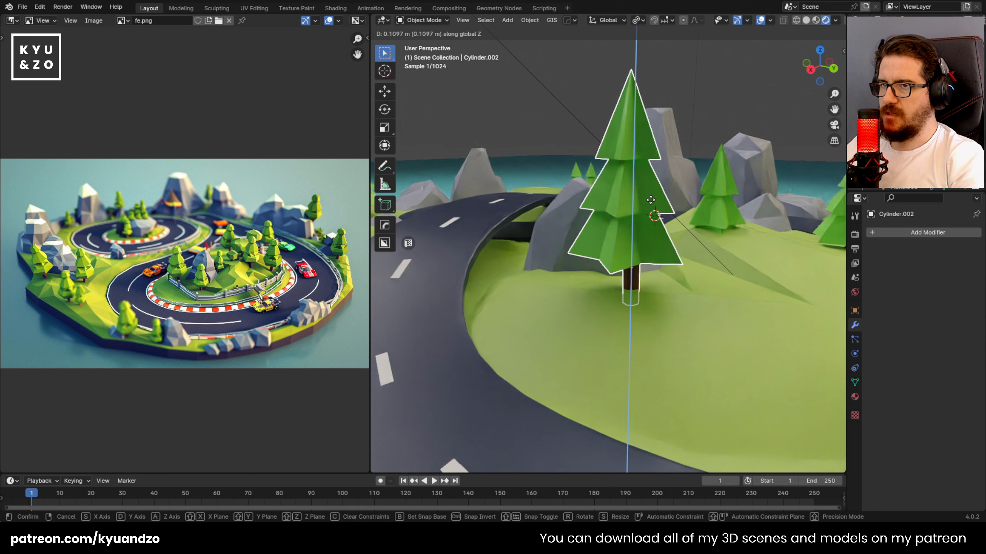
key(Return)
key(g)
key(z)
click(645, 206)
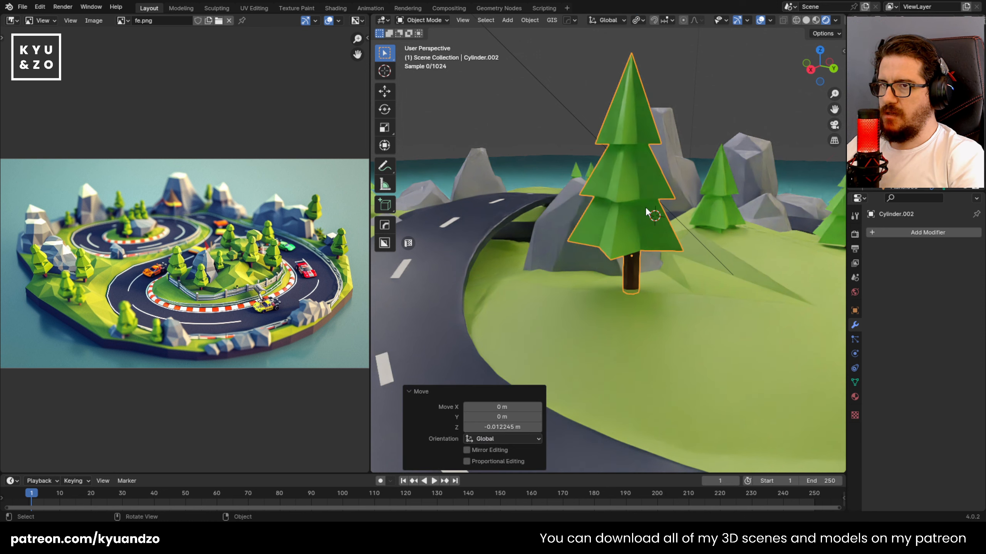
Raise two more trees inside the road loop along Z so their trunks stand on the grass.
middle_drag(645, 206, 535, 274)
click(587, 257)
key(g)
key(z)
click(582, 237)
click(611, 286)
key(g)
key(z)
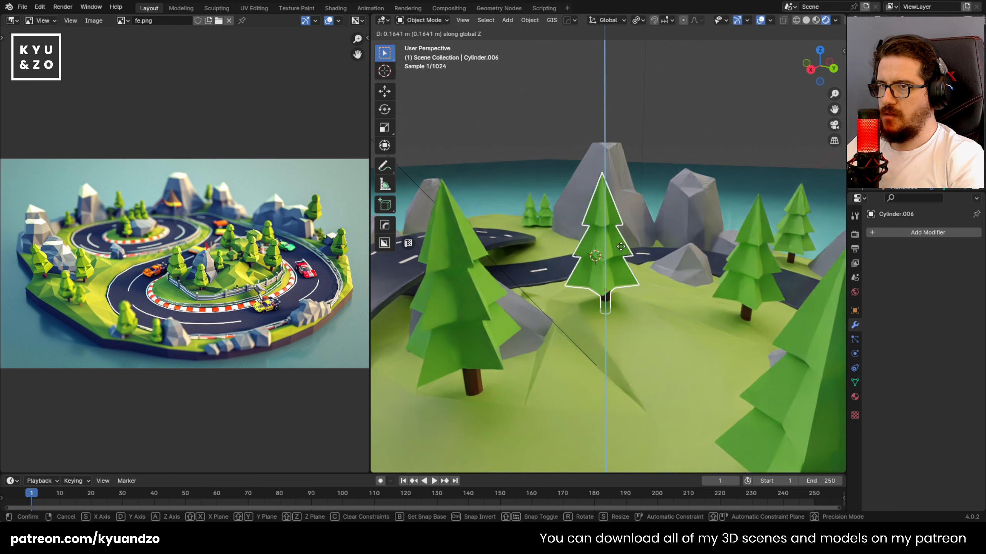
click(609, 279)
Select the scene camera and look at the island through it.
middle_drag(609, 278, 602, 295)
scroll(605, 301, up, 1)
click(613, 307)
scroll(598, 311, down, 10)
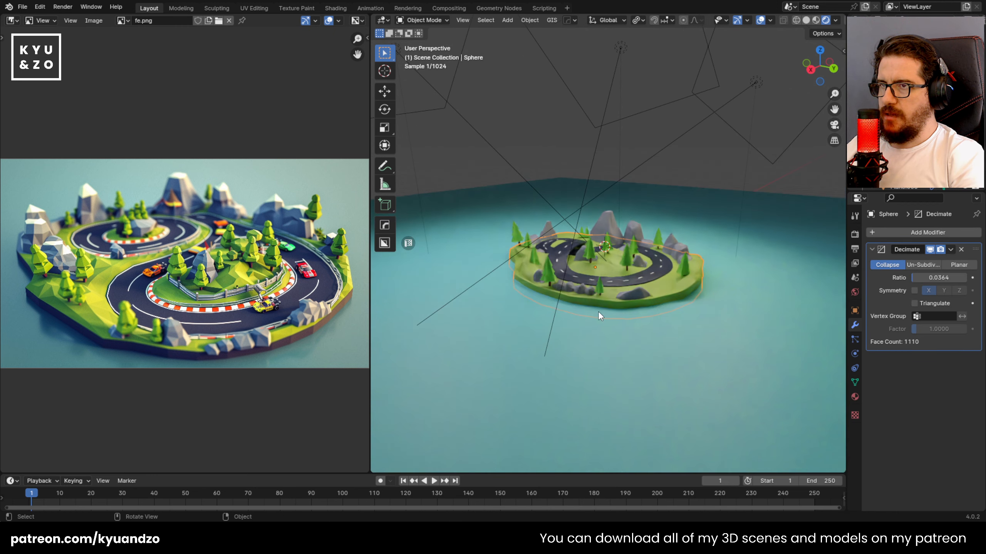
click(548, 60)
key(KP_0)
scroll(558, 255, down, 5)
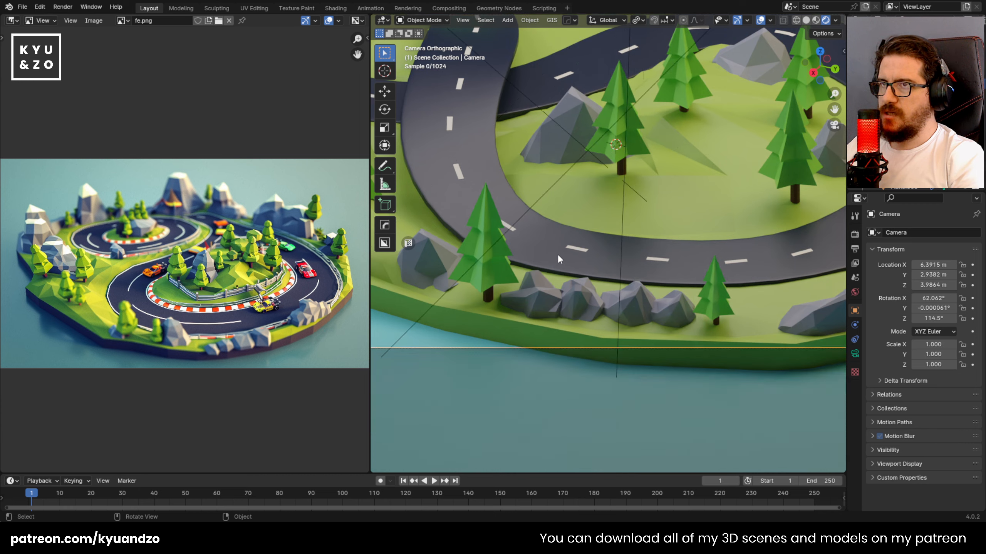
Raise the tree in front of the rocks at the island's outer edge by about 0.108 m.
scroll(558, 255, up, 3)
shift+middle_drag(652, 135, 737, 155)
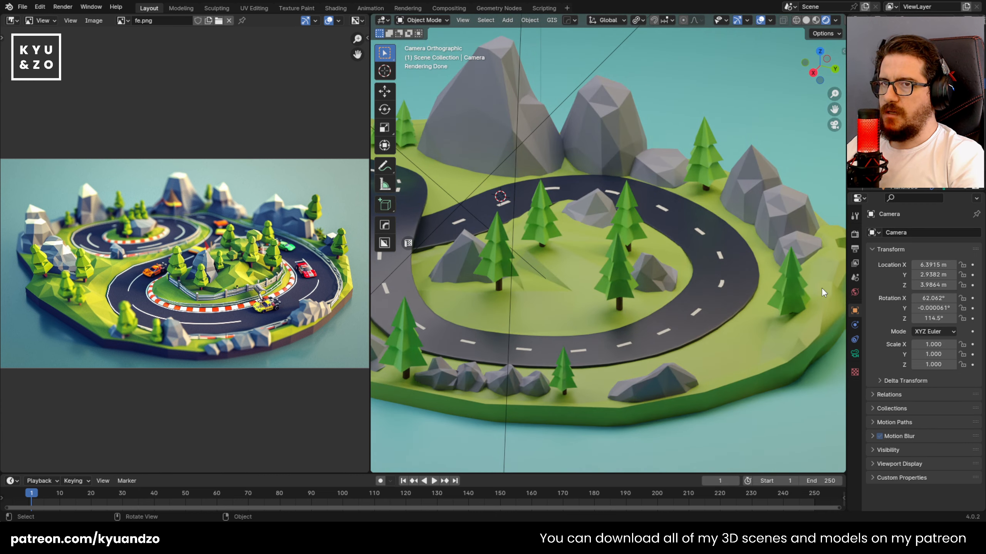
click(800, 289)
key(g)
key(z)
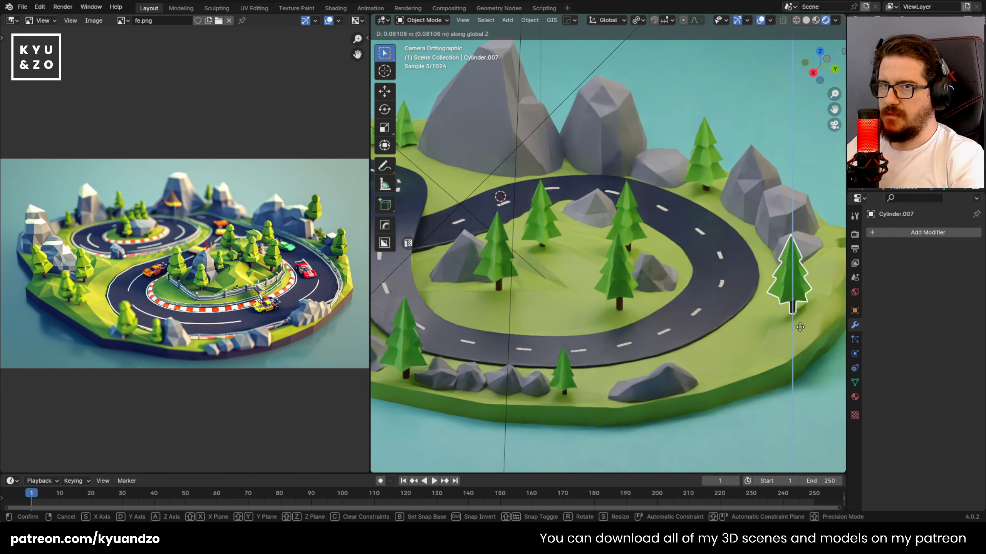
click(798, 325)
In Edit Mode, move that tree's trunk geometry down about 0.079 m, then return to Object Mode.
shift+middle_drag(781, 346, 575, 282)
scroll(572, 280, up, 3)
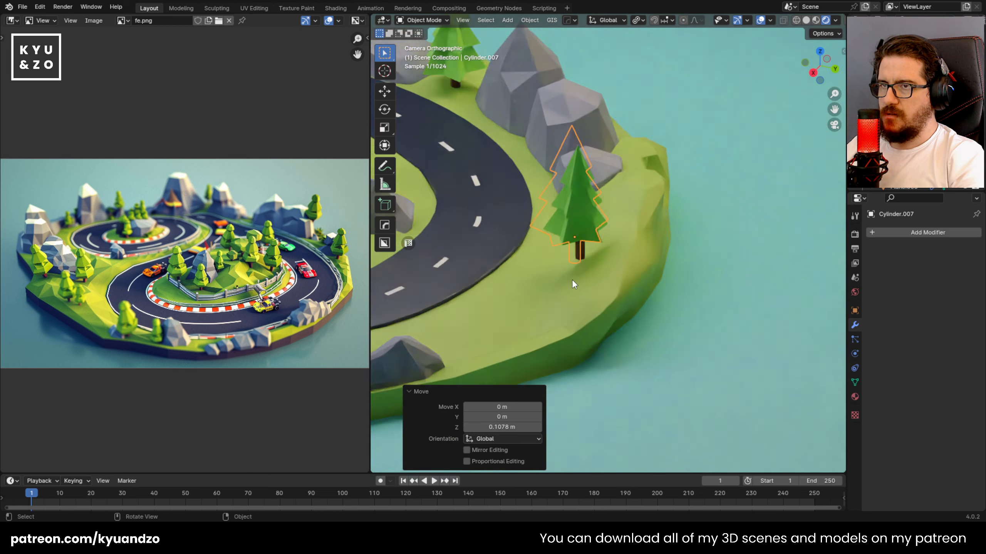
key(Tab)
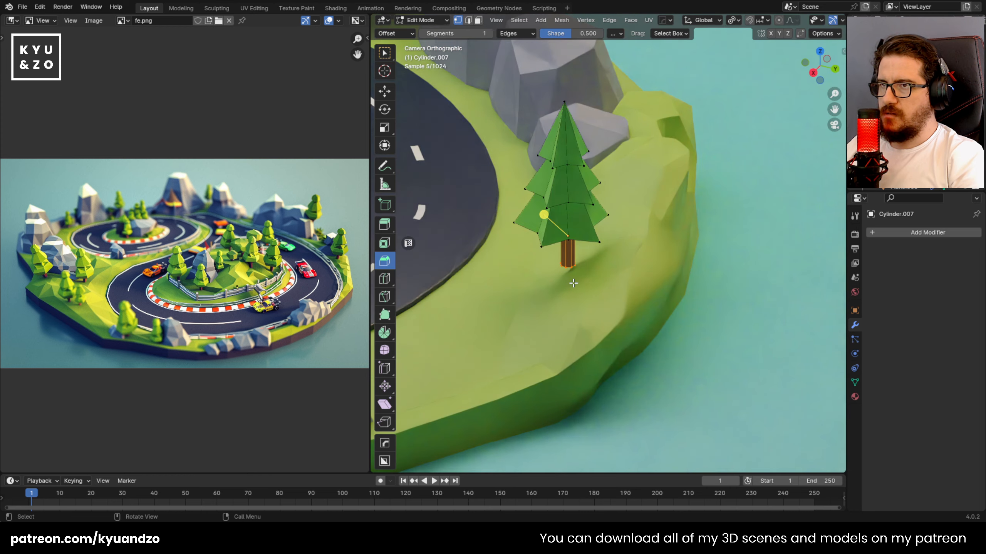
key(l)
scroll(606, 307, up, 3)
key(g)
key(z)
click(602, 320)
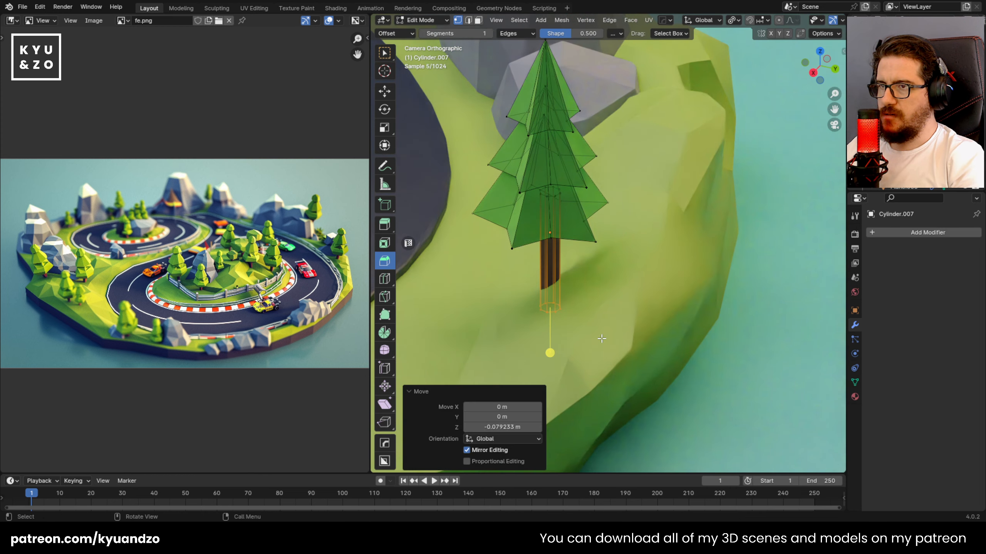
key(Tab)
key(alt+z)
Duplicate a large rock from the group behind the edge tree and move the copy about 1.071 m along X.
scroll(585, 306, down, 5)
shift+middle_drag(642, 242, 754, 270)
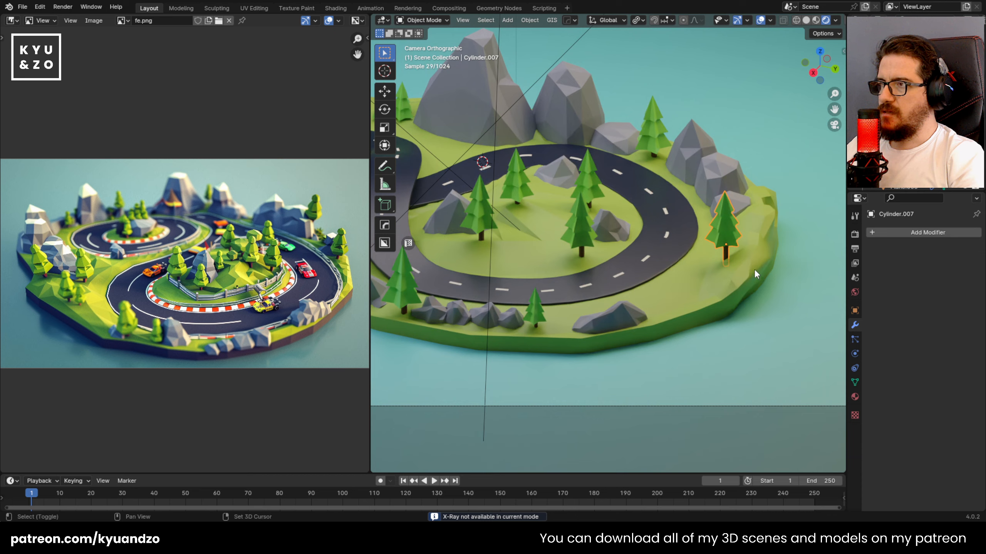
scroll(623, 270, up, 3)
click(596, 192)
key(g)
key(x)
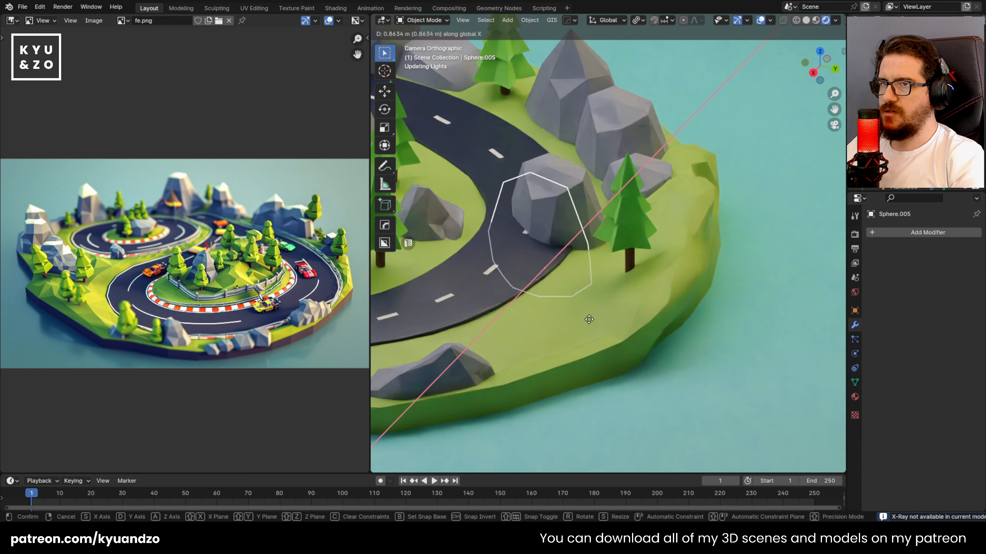
click(589, 319)
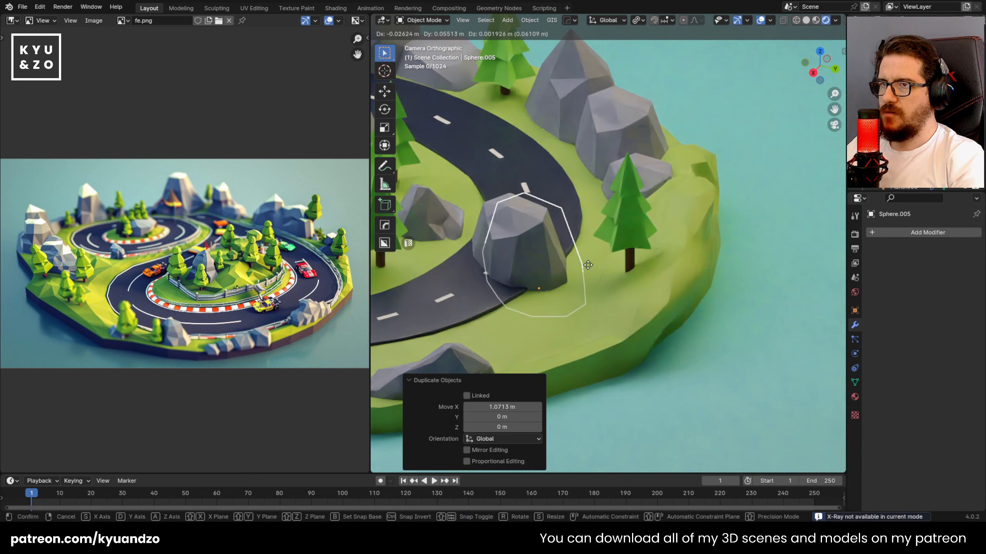
Shrink the copied rock to a small stone near the edge tree's trunk and raise it about 0.098 m.
key(s)
click(653, 315)
key(g)
key(a)
click(657, 305)
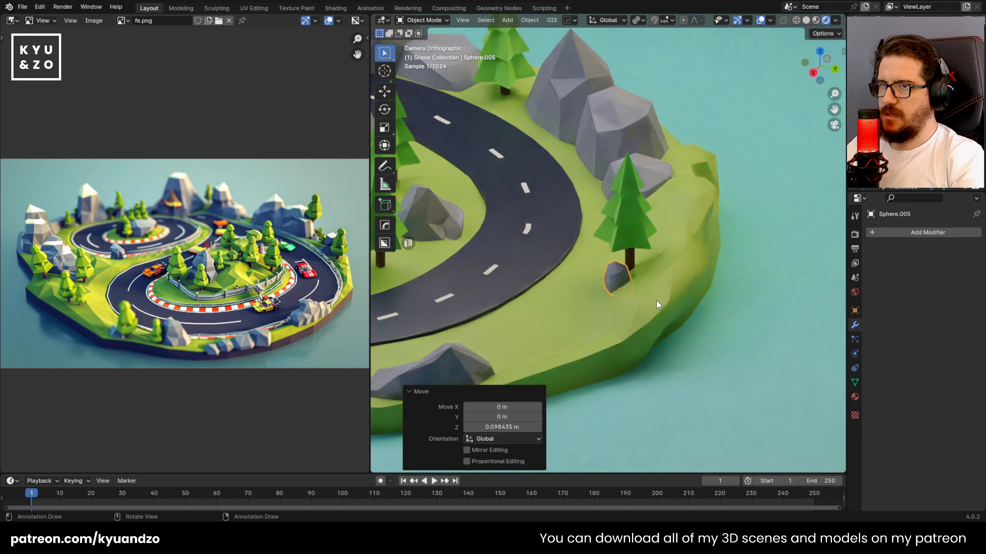
key(s)
click(635, 305)
Position the small stone against the trunk's base along X and Y, and rotate it -54° about Z.
key(g)
key(d)
click(643, 301)
key(g)
key(d)
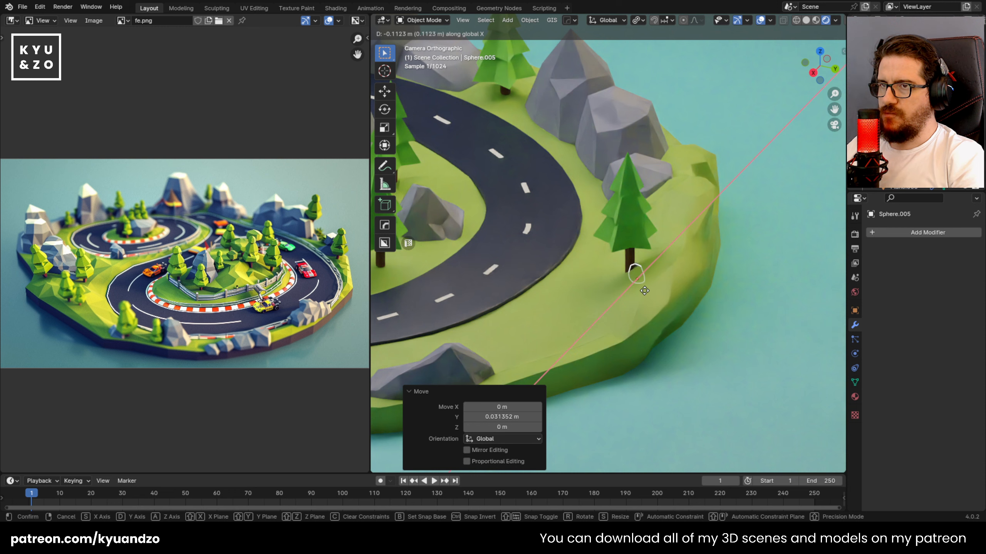
click(630, 291)
key(g)
key(d)
click(629, 288)
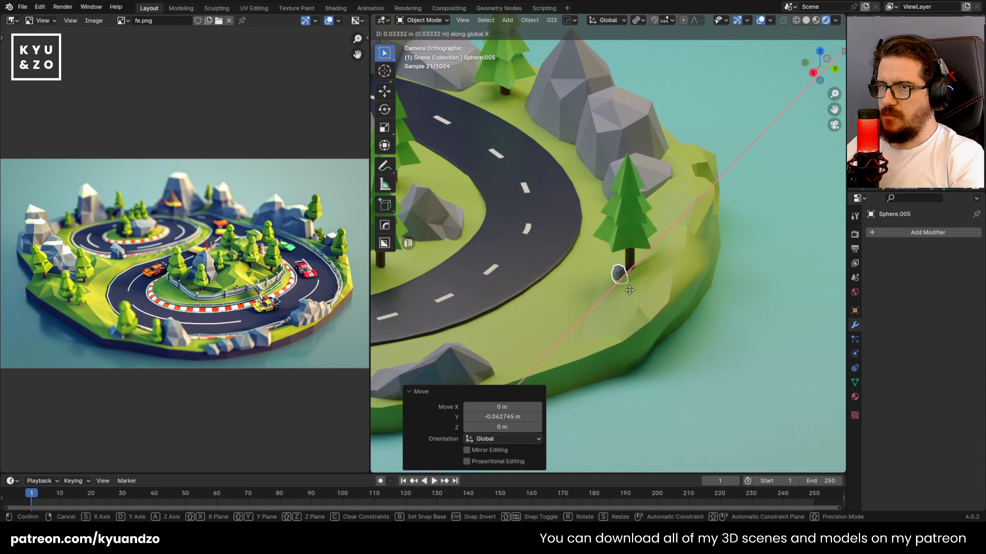
key(r)
click(624, 311)
Duplicate the small stone beside the trunk, scale the copy down and rotate it 80.6° about Z.
scroll(642, 289, up, 3)
key(shift+d)
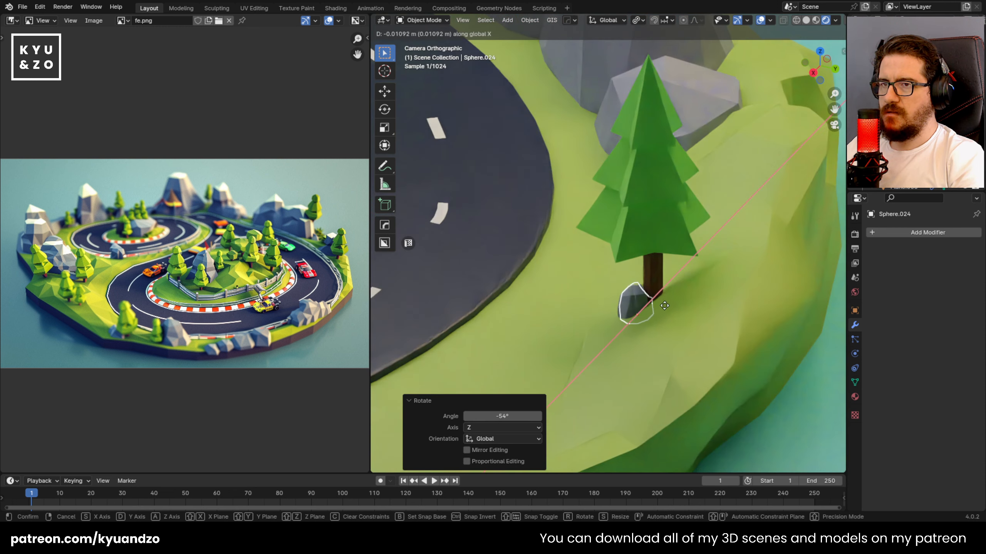
key(d)
click(660, 294)
key(s)
click(692, 307)
key(r)
key(a)
click(683, 284)
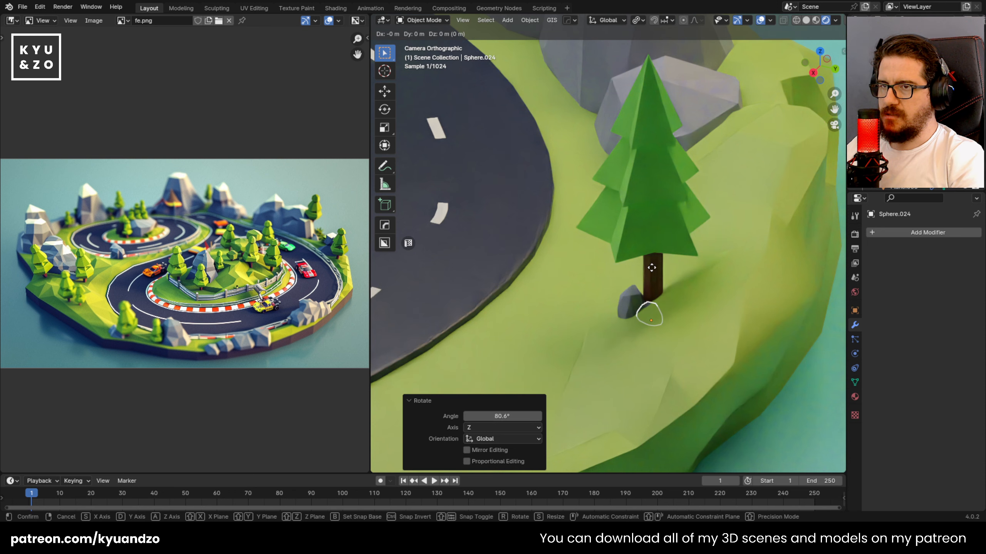
Place the second stone in front of the trunk, shifting it about 0.011 m along Y and raising it slightly.
key(g)
key(a)
click(656, 261)
key(g)
key(d)
click(661, 263)
key(g)
key(a)
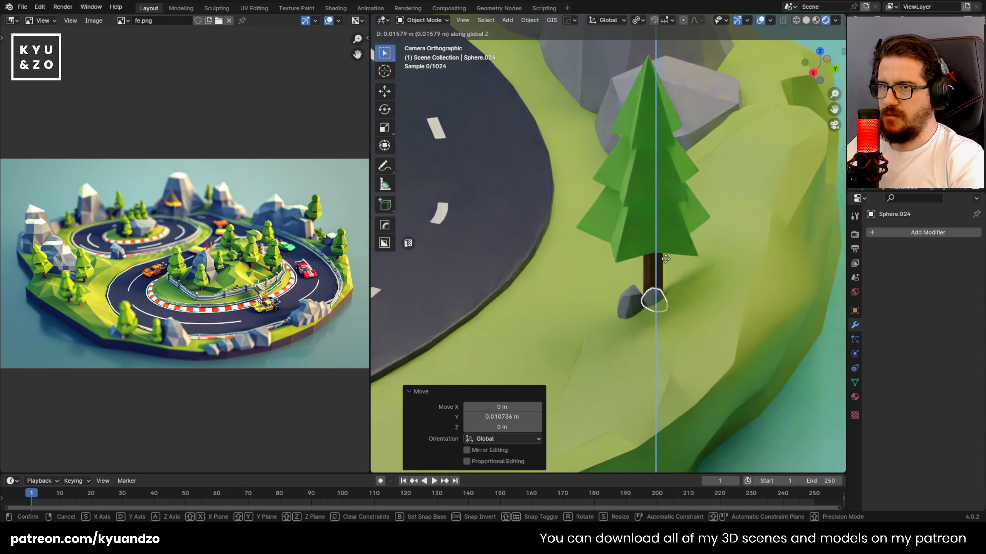
click(666, 265)
Rotate the second stone and raise it about 0.006 m.
key(r)
key(s)
click(711, 268)
key(g)
key(a)
click(713, 267)
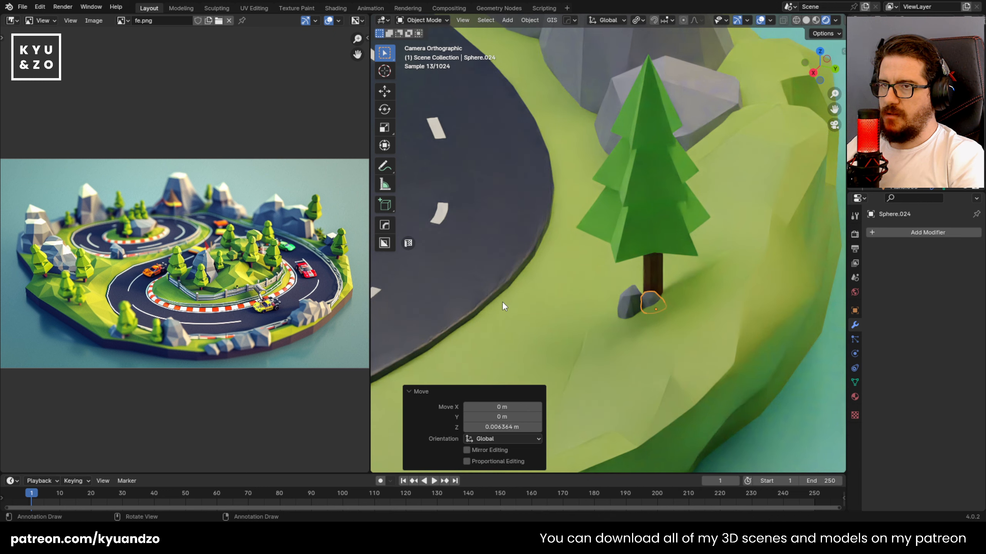
Raise the lone tree on the slope outside the road, near the small loop, by about 0.115 m.
scroll(502, 305, down, 7)
click(700, 341)
shift+middle_drag(504, 236, 678, 240)
shift+middle_drag(468, 236, 508, 289)
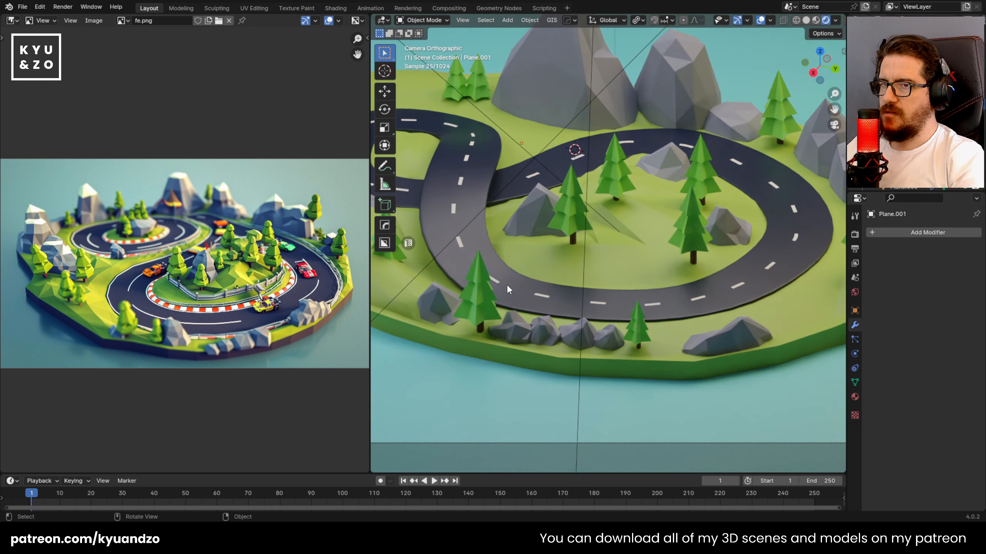
shift+middle_drag(574, 244, 516, 360)
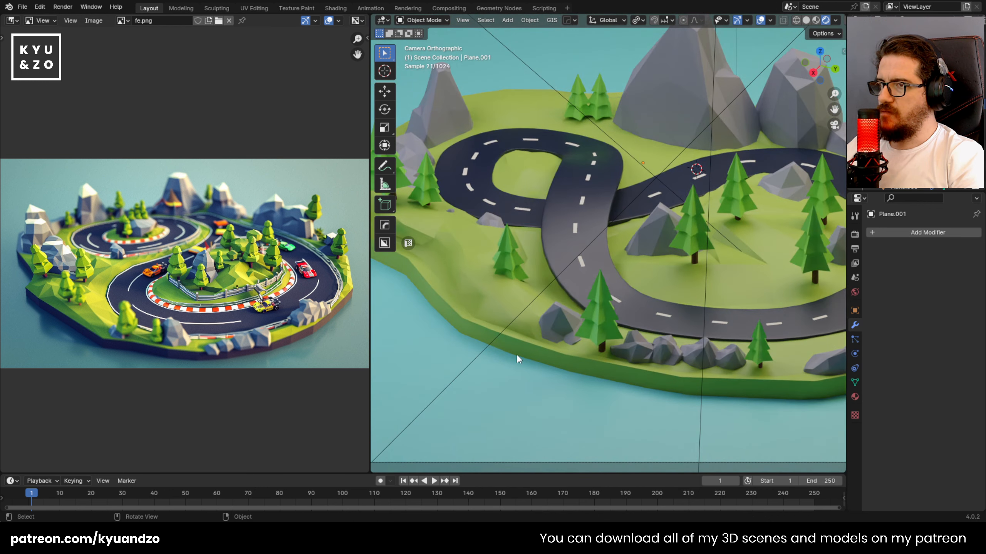
click(507, 260)
key(g)
key(z)
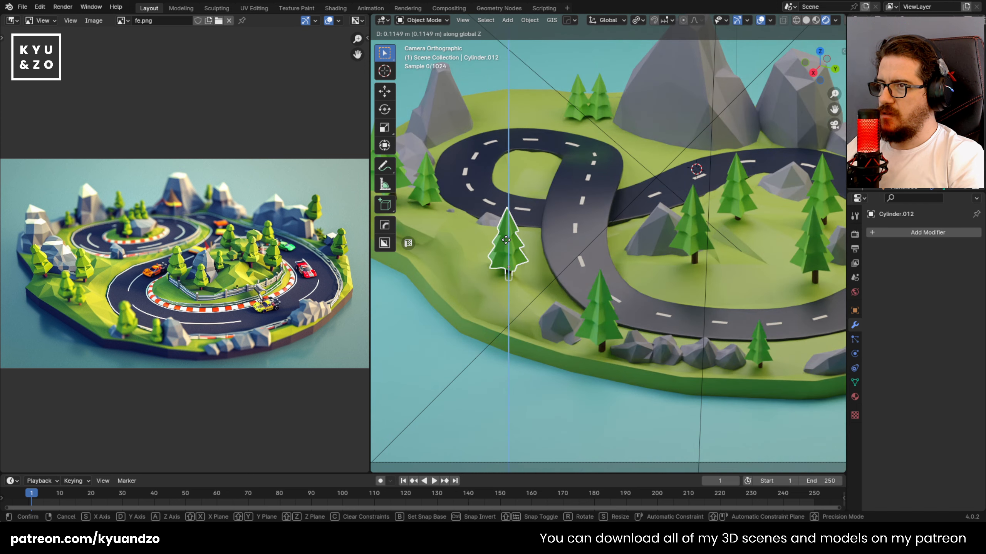
click(506, 241)
Scale the lone slope tree down in two passes, the second with a factor of 0.874.
shift+middle_drag(512, 247, 545, 282)
scroll(545, 282, up, 2)
key(s)
click(589, 343)
shift+middle_drag(565, 321, 629, 285)
key(s)
click(623, 294)
Reposition the lone tree on the slope along Y and X, finishing with an X move of about -0.081 m.
key(g)
key(y)
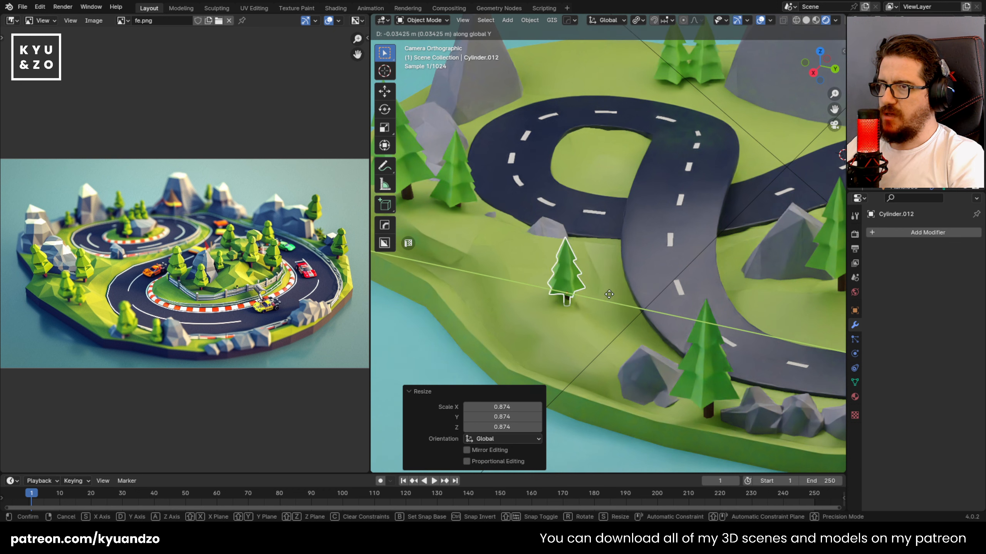
key(s)
click(594, 319)
key(g)
key(s)
click(616, 306)
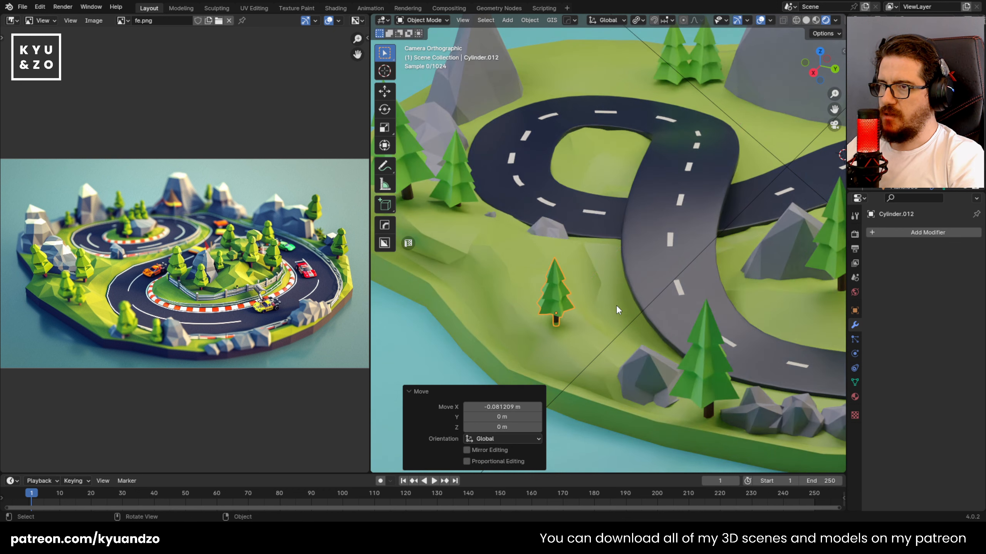
Adjust the height of the smaller tree in the pair beside the small road loop, finishing with a raise of about 0.012 m.
shift+middle_drag(616, 306, 640, 229)
click(674, 259)
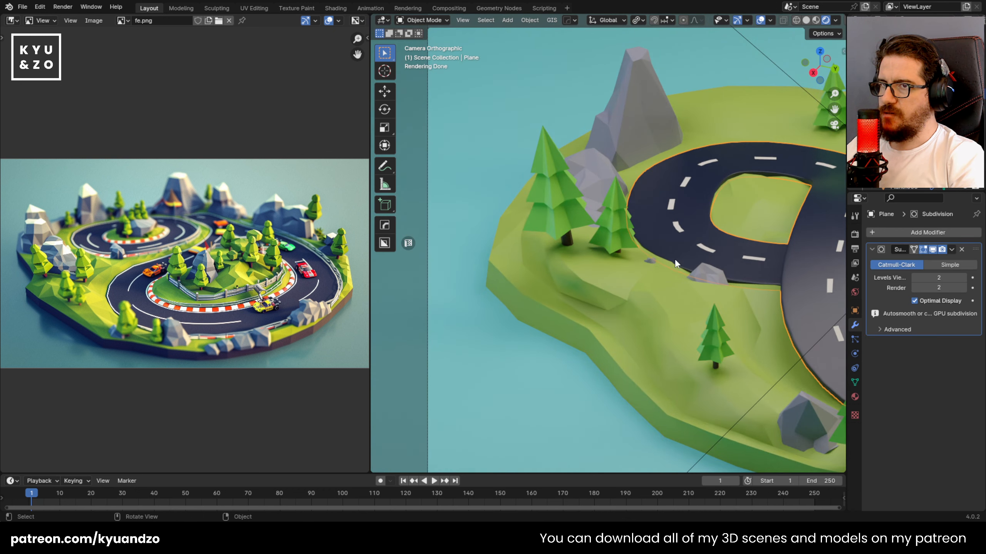
click(626, 242)
key(g)
key(z)
click(640, 255)
click(583, 230)
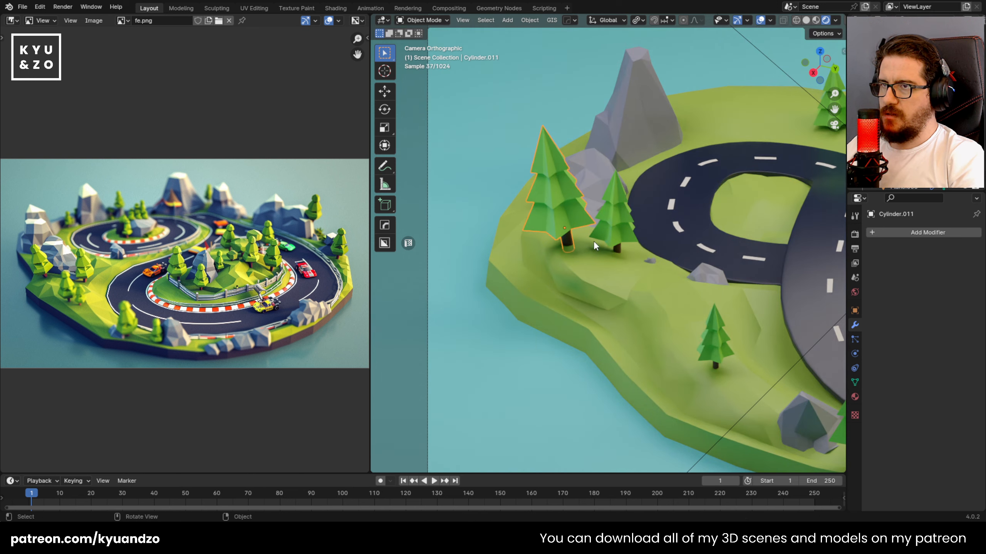
click(607, 227)
key(g)
key(z)
click(629, 218)
Scale the rearmost tree between the two rocks inside the large road loop to 0.657.
shift+middle_drag(648, 215, 561, 234)
scroll(561, 229, down, 5)
scroll(723, 222, up, 3)
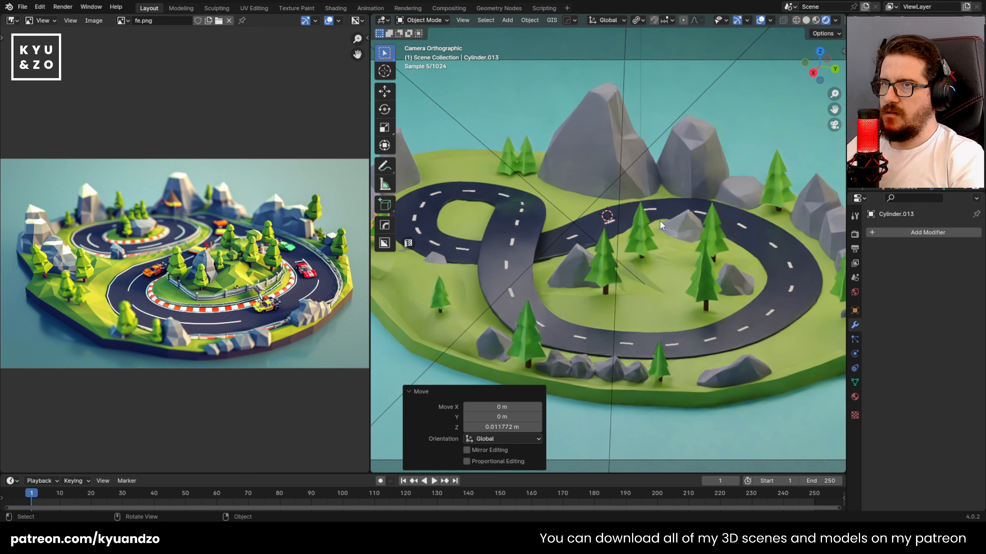
scroll(595, 231, up, 4)
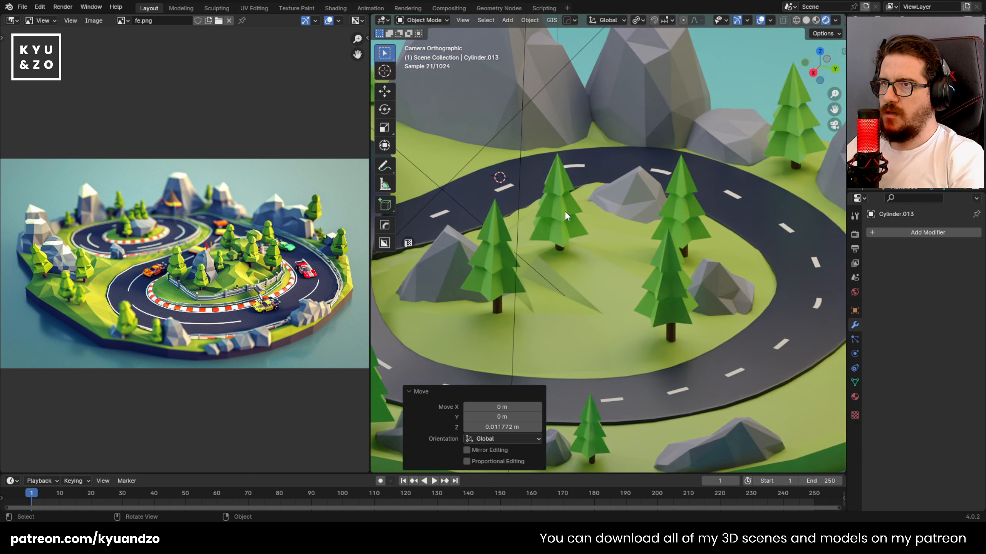
click(561, 218)
key(s)
click(610, 235)
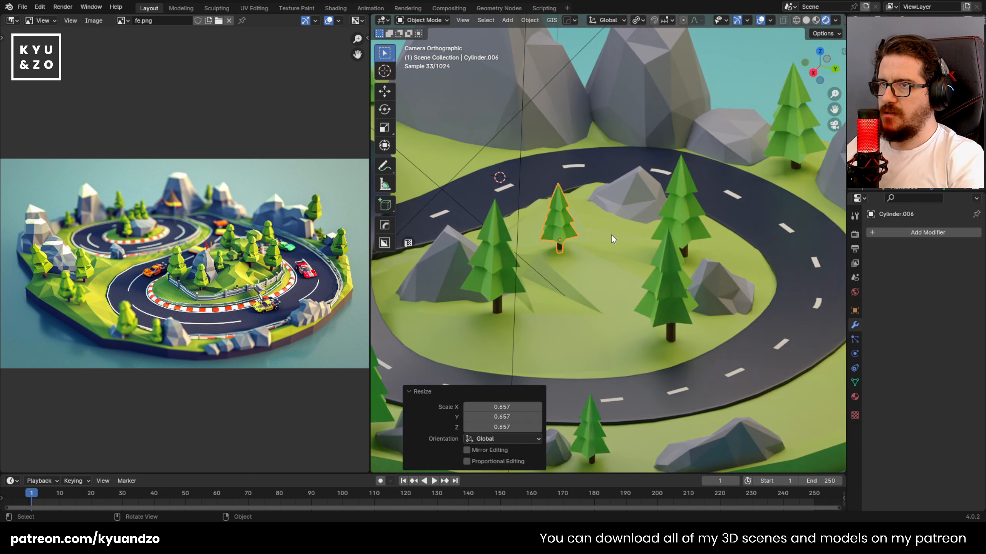
Reposition the rearmost small tree inside the large road loop by about 0.115 m along Y and 0.063 m along X, and adjust its height.
key(g)
key(y)
key(x)
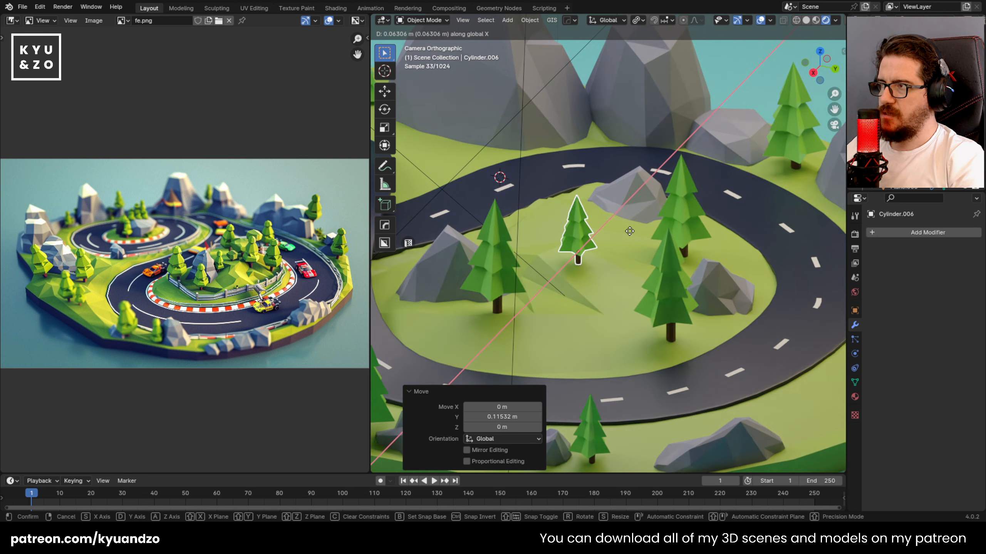
click(631, 233)
key(g)
key(z)
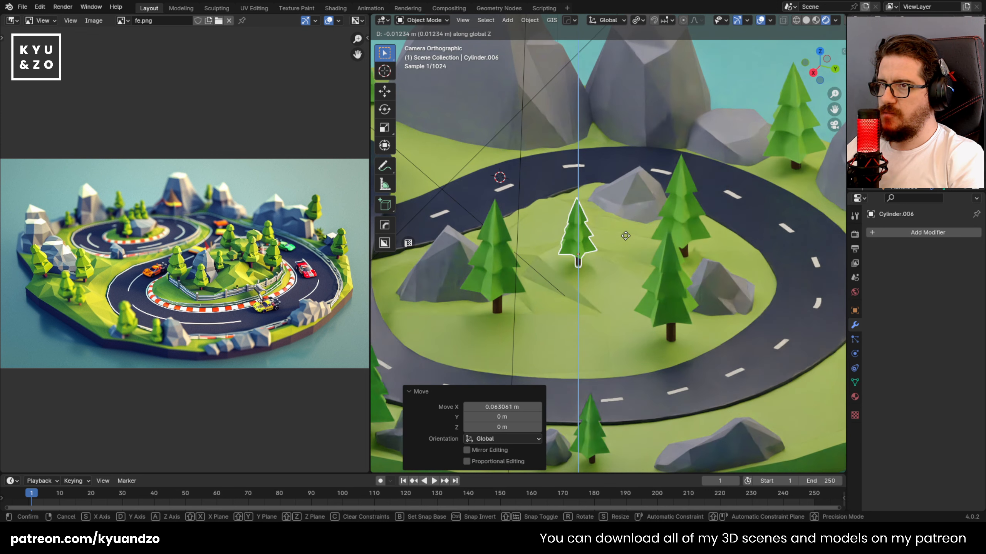
click(640, 233)
Scale the tree behind the large one beside the far rock in the large loop to 0.800.
click(660, 225)
key(s)
click(747, 234)
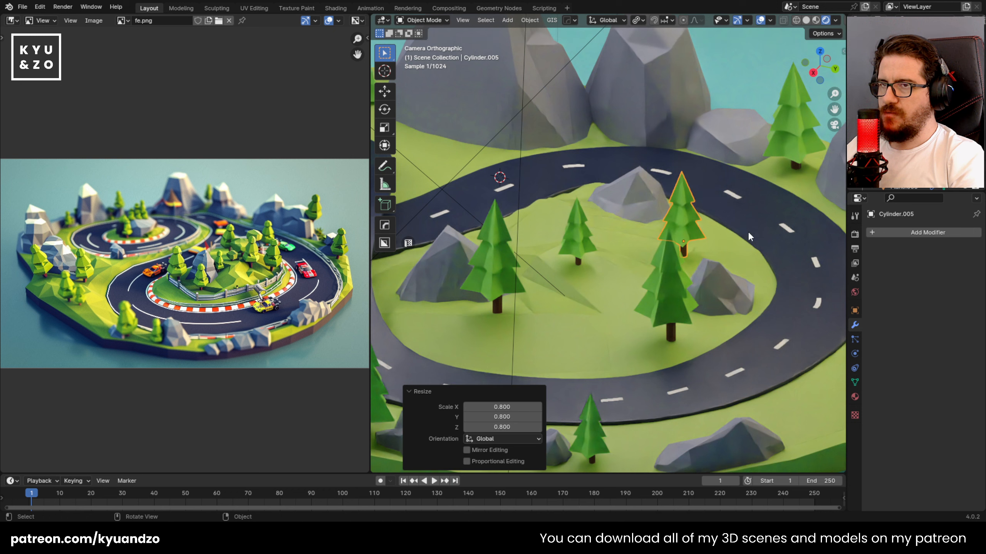
Shift that tree along Y in front of the rear rock and lower it by about 0.007 m.
key(g)
key(d)
click(708, 238)
key(g)
key(a)
click(707, 238)
Shrink the tree in front of the rear rock by a further factor of about 0.86 and lower it about 0.014 m.
key(s)
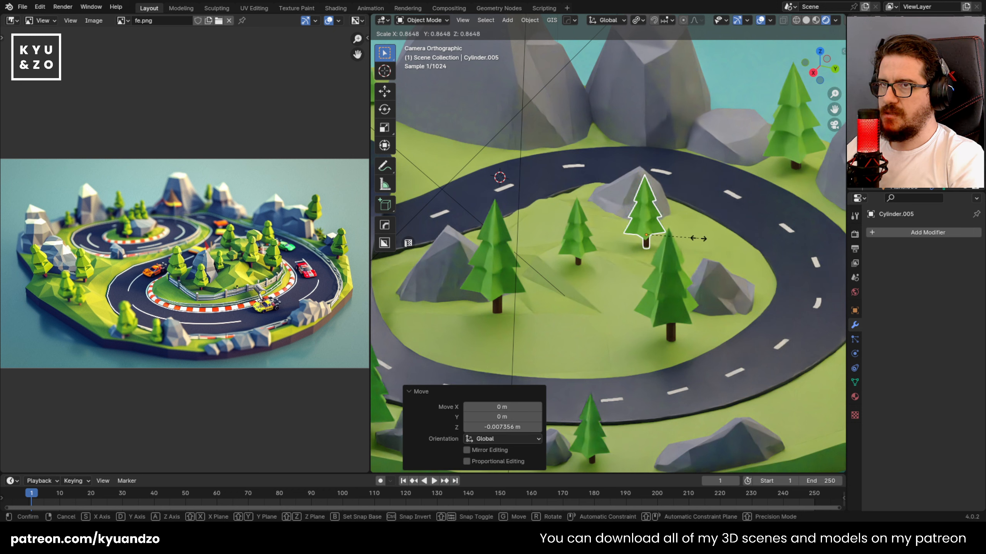
click(697, 238)
key(g)
key(a)
click(697, 242)
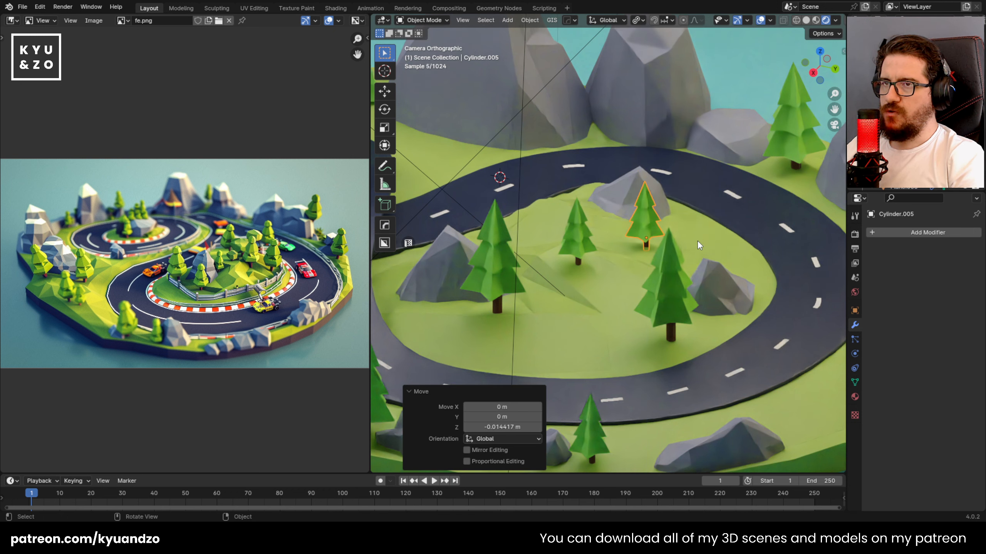
Adjust the height of the rear rock inside the large loop and scale it to 0.782.
click(644, 183)
key(g)
key(a)
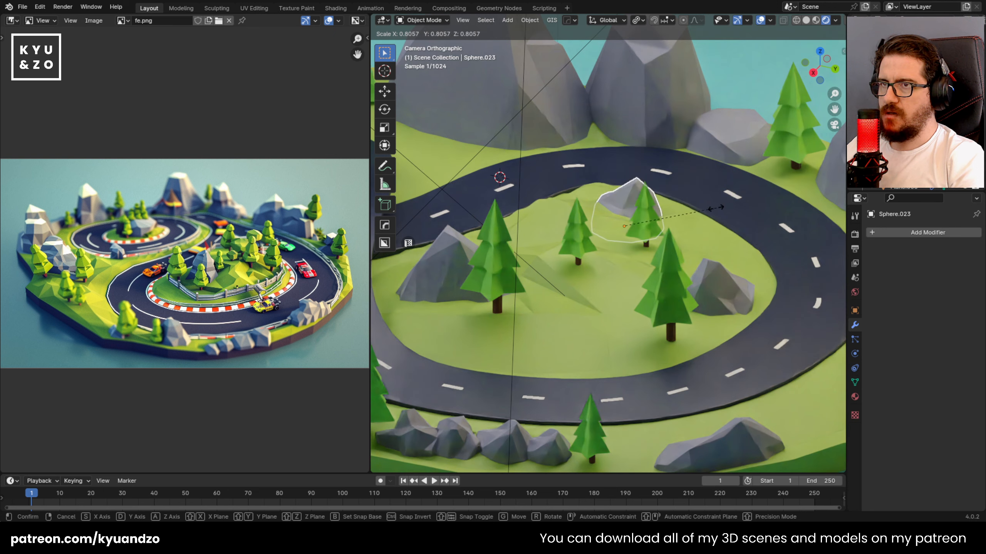
click(686, 197)
key(s)
click(695, 205)
Shift the rear rock along negative Y behind the trees, raise it about 0.027 m and fine-tune its height.
key(g)
key(d)
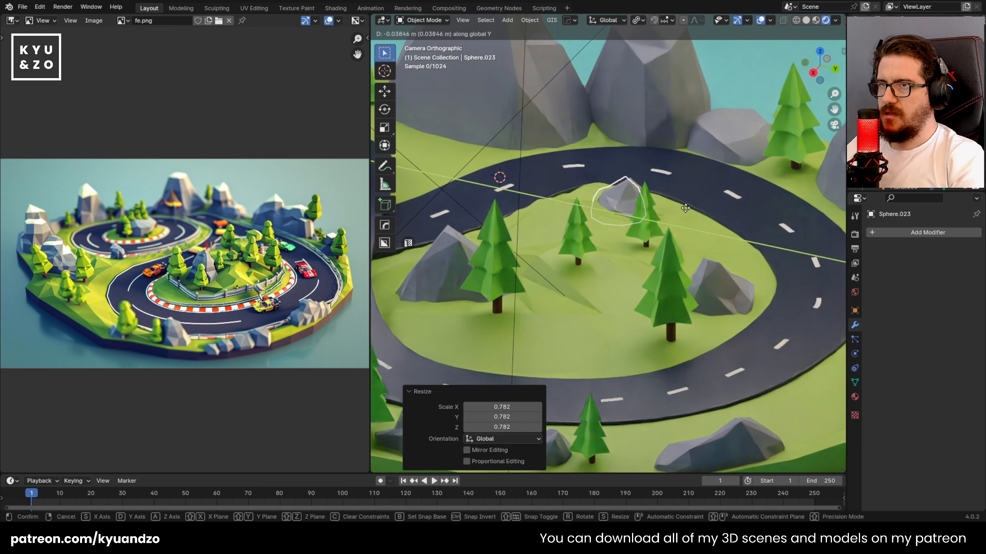
click(681, 209)
key(g)
key(a)
click(683, 204)
key(g)
key(a)
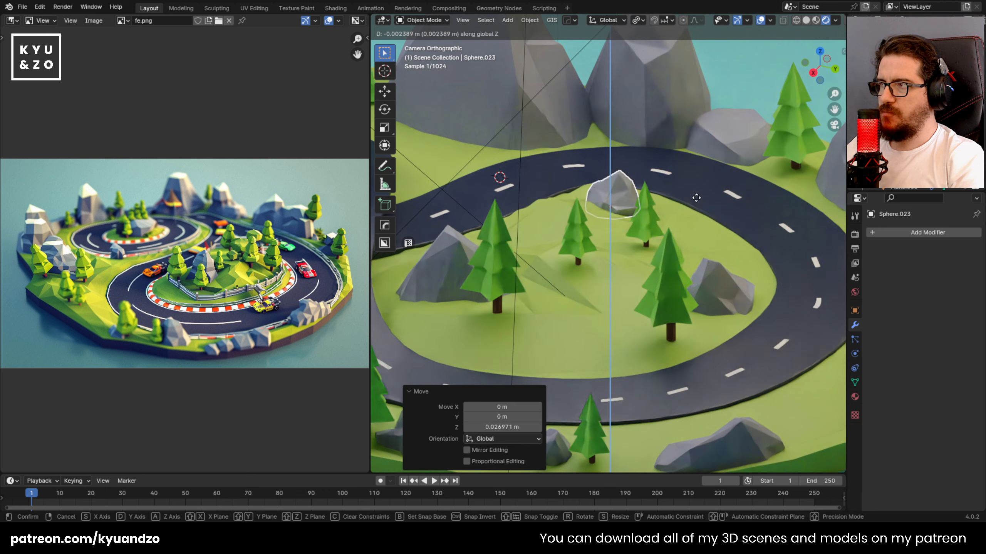
click(701, 211)
Rotate the rear rock -24.2° about Z and nudge it along Y.
key(r)
key(a)
click(675, 228)
key(g)
key(d)
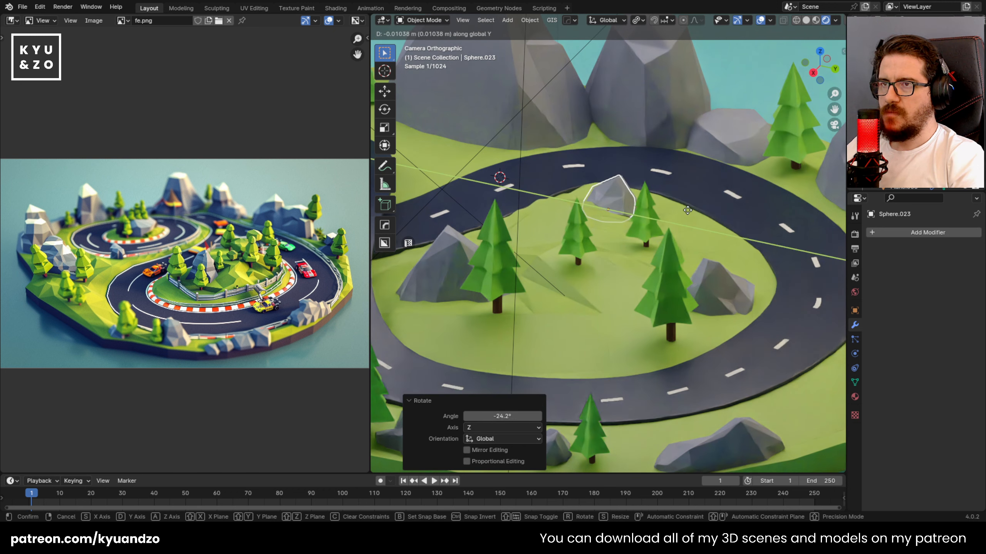
Rescale the rear rock uniformly and raise it by about 0.044 m.
key(s)
click(707, 215)
key(g)
key(a)
click(706, 207)
Flatten the rear rock along Z and readjust its height on the ground.
key(s)
key(a)
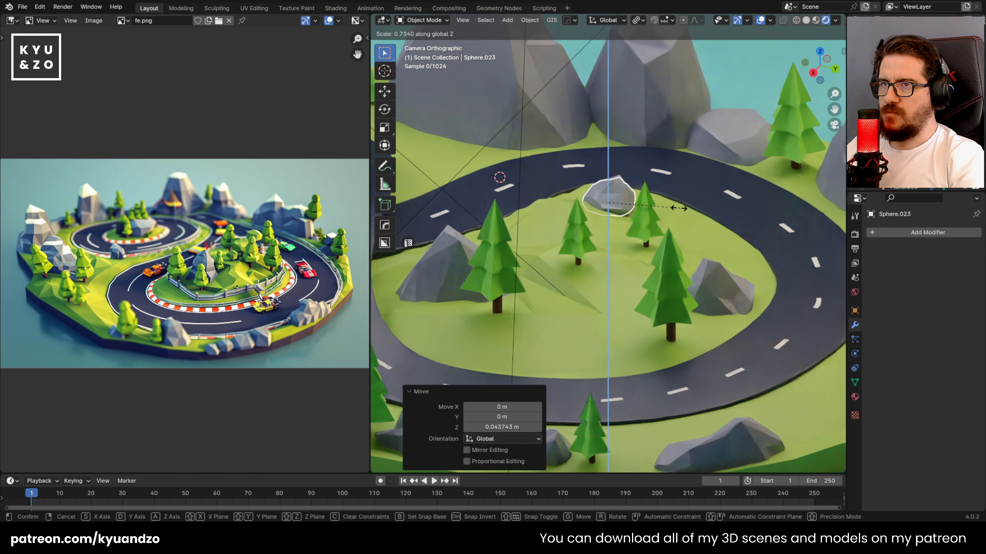
click(672, 207)
key(g)
key(a)
click(673, 213)
Shift the flattened rear rock about 0.020 m along X and about 0.033 m along Y.
key(g)
key(s)
click(676, 218)
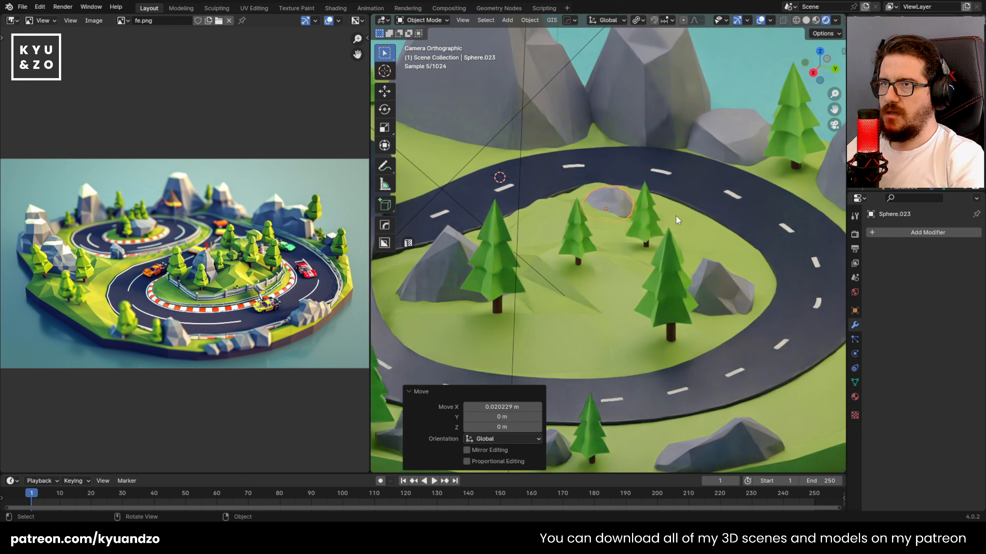
key(g)
key(d)
key(s)
key(d)
click(679, 218)
scroll(644, 216, down, 7)
shift+middle_drag(572, 254, 598, 246)
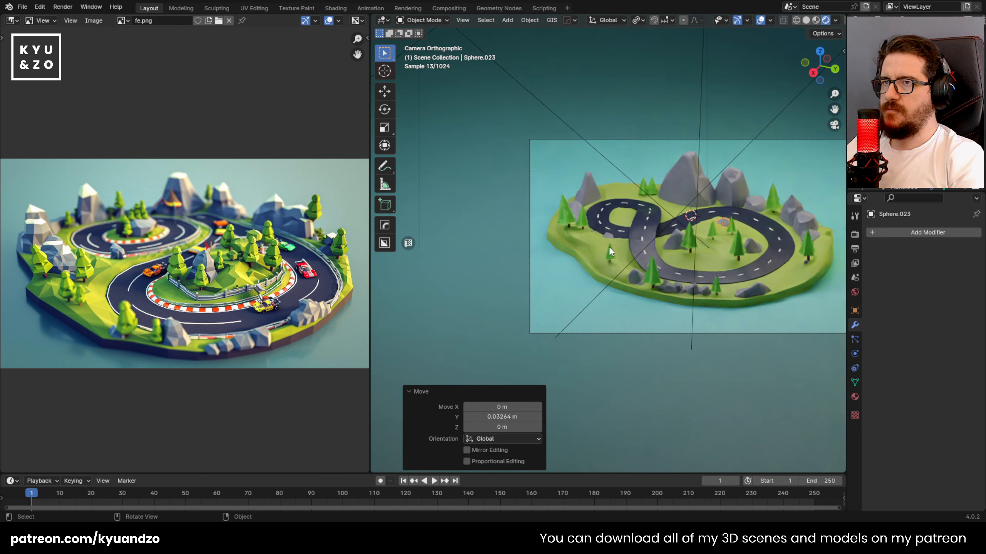
scroll(586, 251, up, 3)
shift+middle_drag(526, 209, 596, 201)
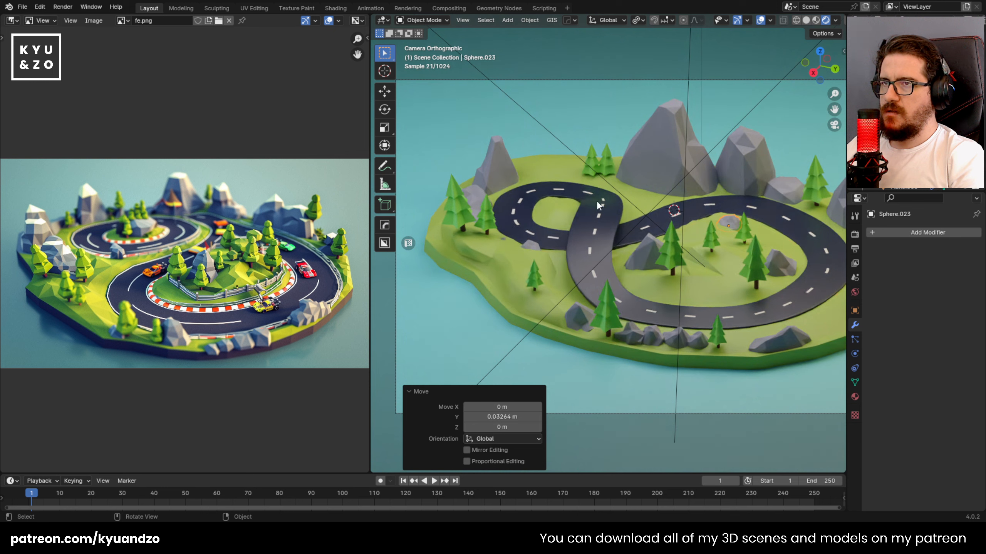
Move the lane dash where the small loop bends into the straight by about -0.043 m along X and -0.030 m along Y.
click(600, 205)
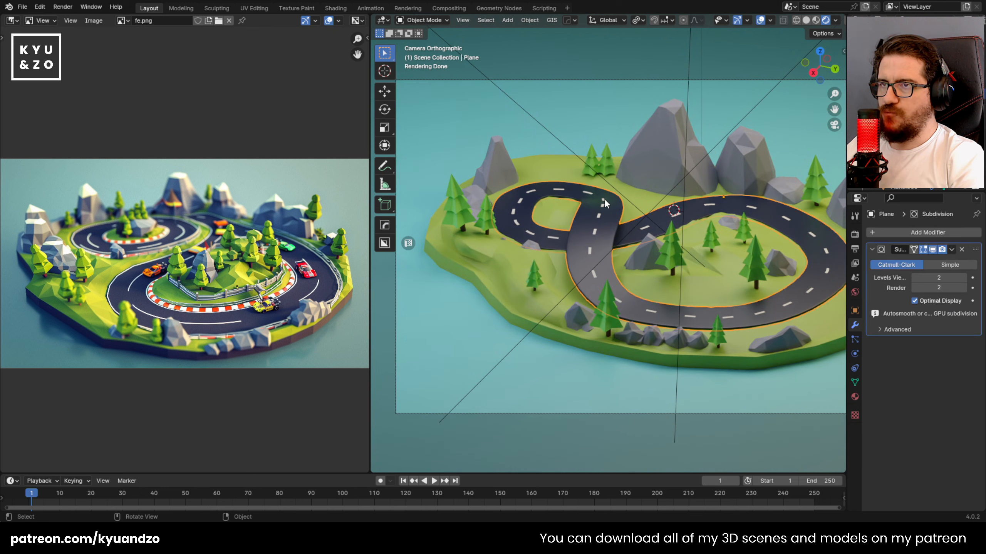
middle_drag(535, 205, 583, 237)
scroll(595, 237, up, 10)
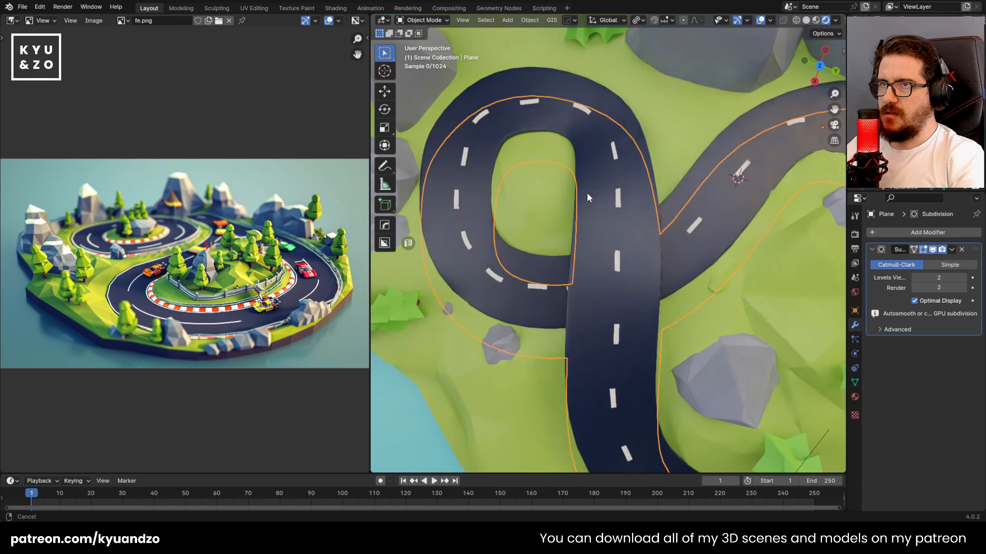
click(620, 157)
middle_drag(638, 189, 663, 248)
key(g)
key(x)
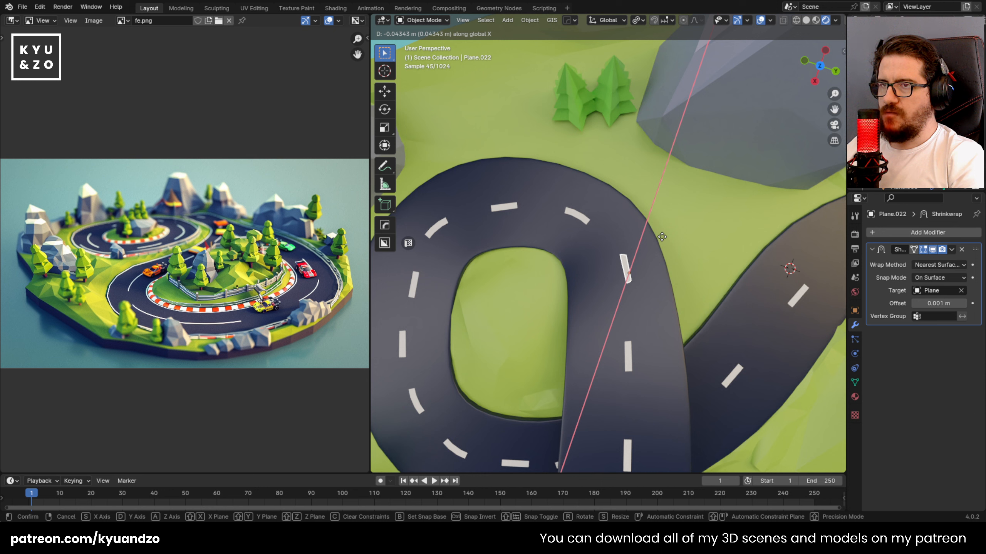
click(662, 236)
key(g)
key(y)
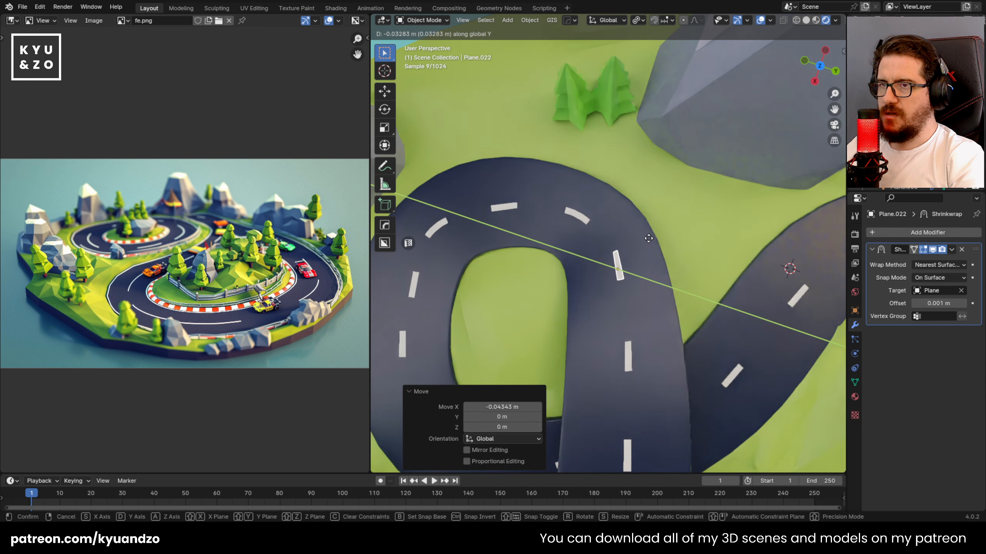
click(649, 238)
Slide the next lane dash down the straight by about 0.038 m along its local X axis.
scroll(649, 237, down, 6)
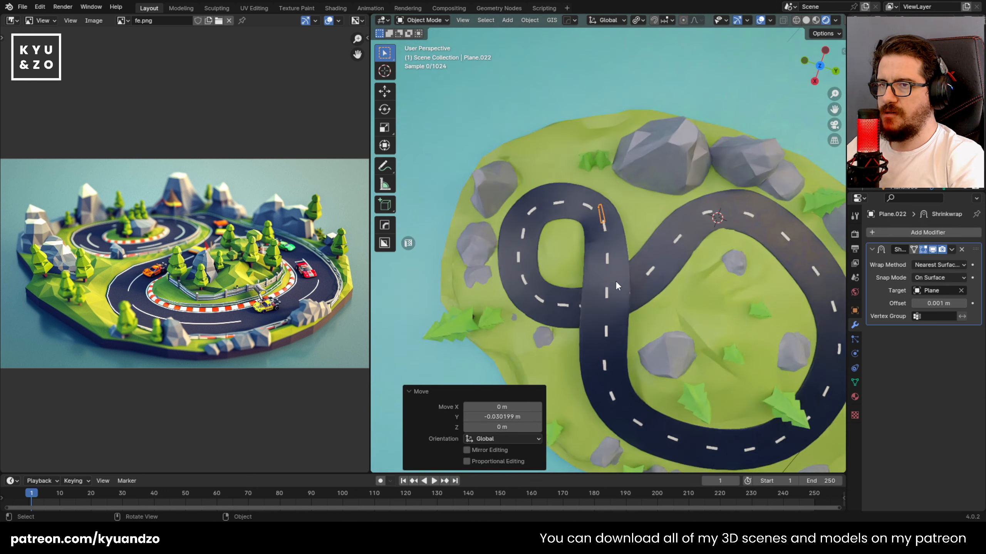
scroll(615, 280, up, 5)
click(606, 277)
key(g)
key(x)
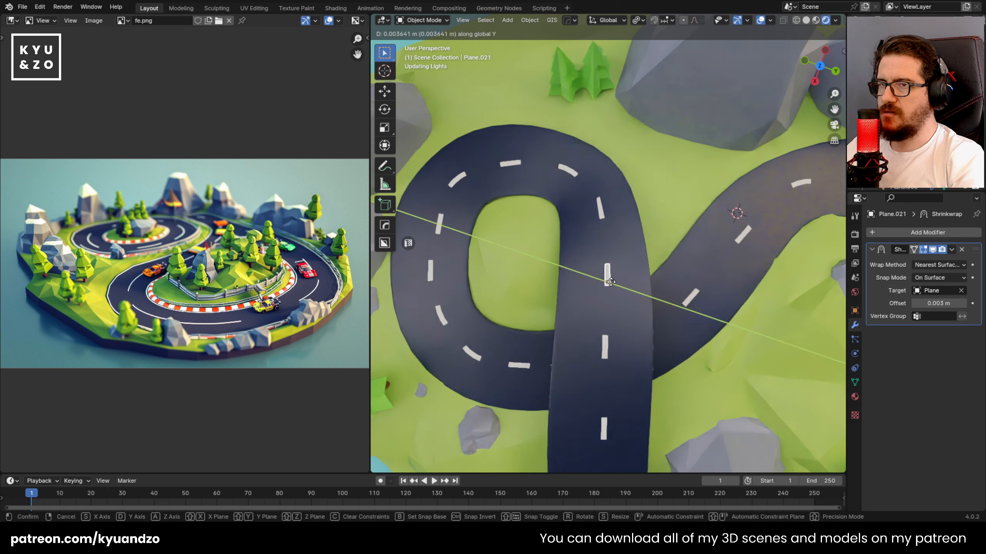
key(x)
click(610, 287)
Return to the camera view, rotate the lane dash at the small loop's bend 8.16° about Z and nudge it along Y.
scroll(610, 286, down, 6)
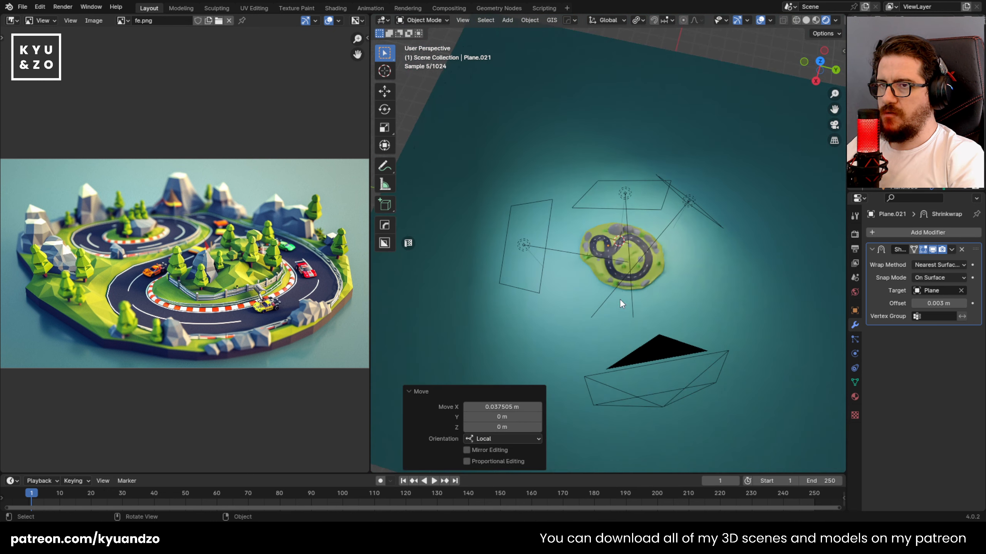
click(667, 345)
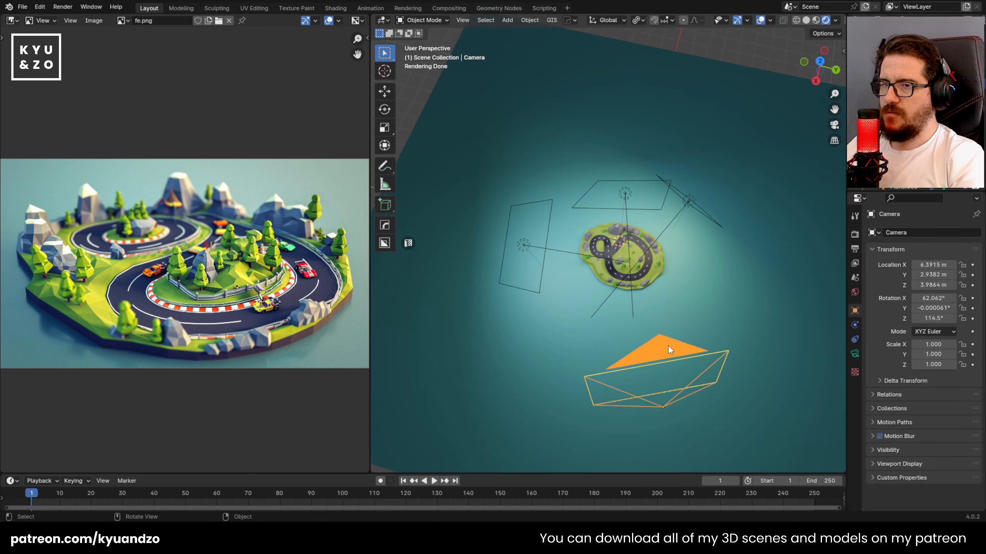
key(KP_0)
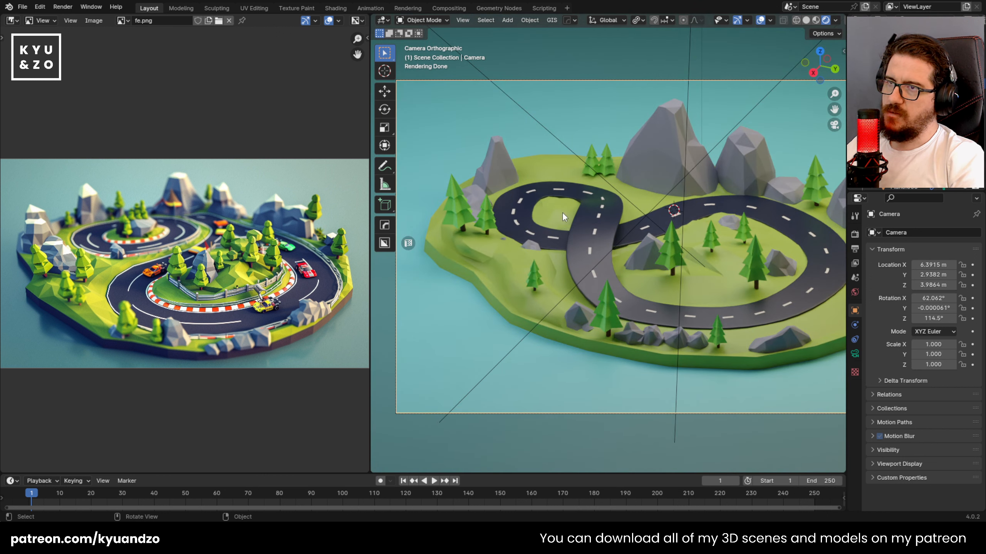
scroll(562, 264, up, 4)
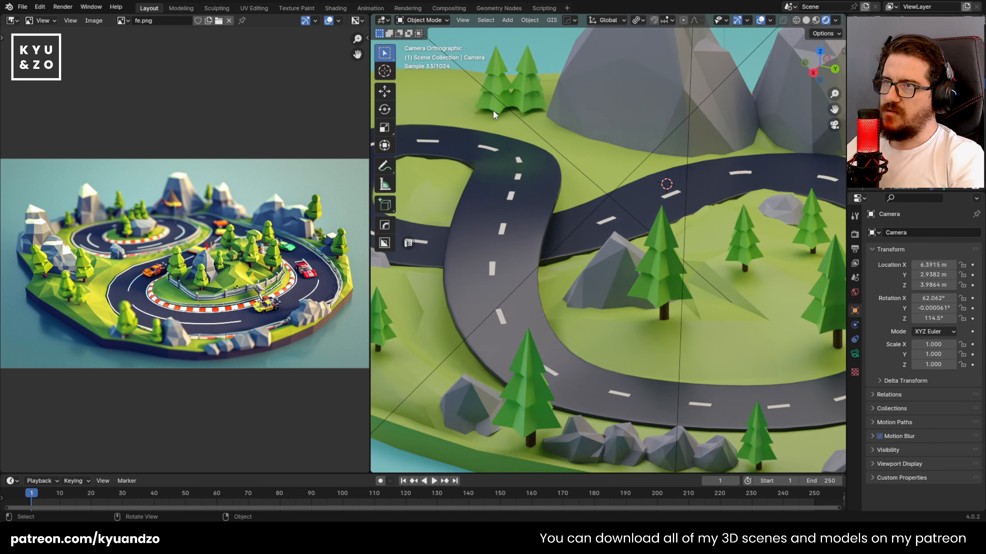
click(522, 159)
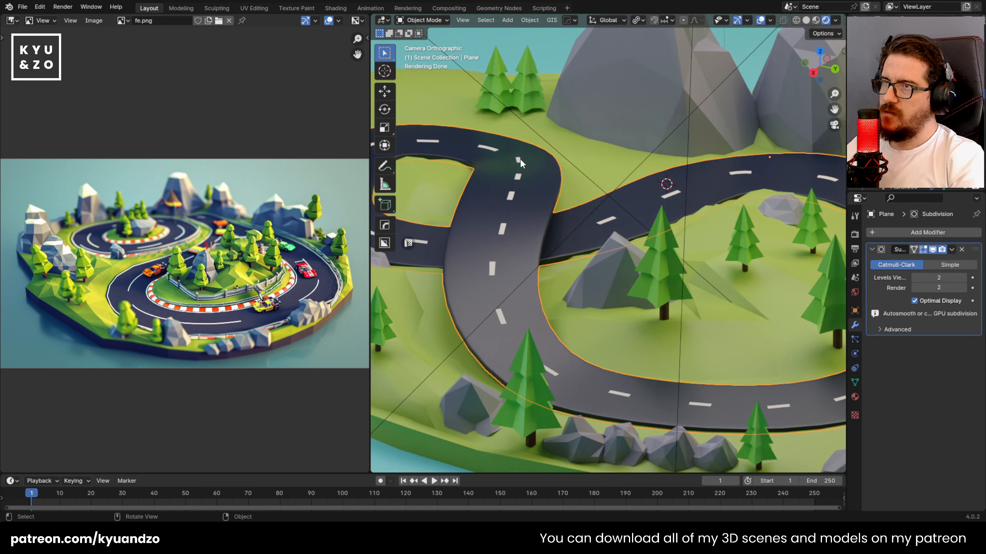
click(520, 161)
key(r)
key(z)
click(619, 154)
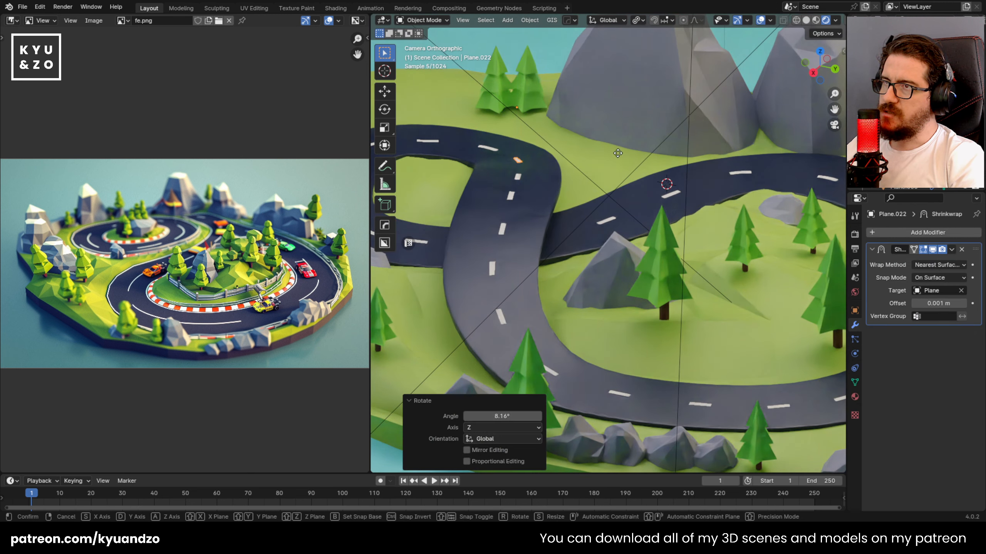
key(g)
key(y)
click(617, 152)
Try Decimate ratios of about 0.018 and 0.02 on the island terrain, and settle on 0.06.
click(567, 245)
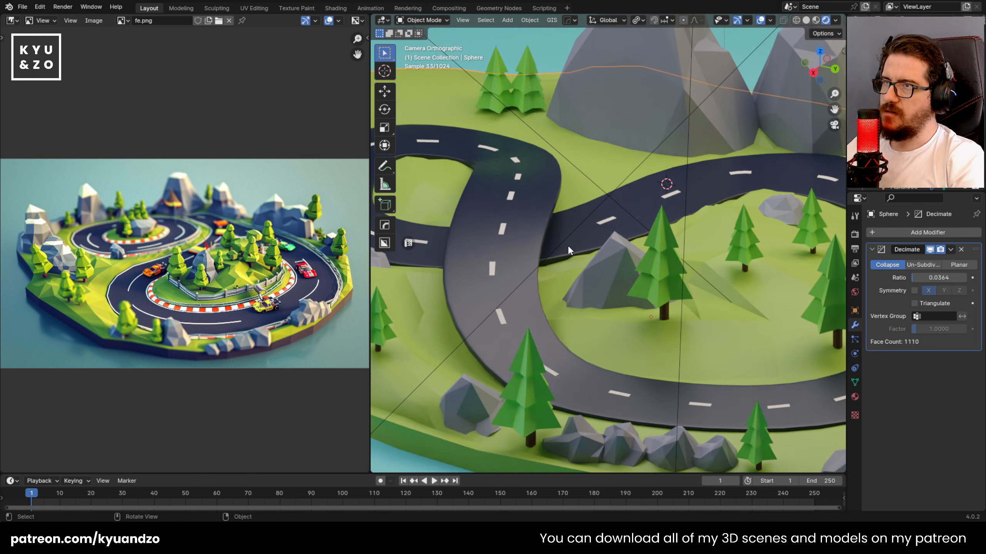
key(Home)
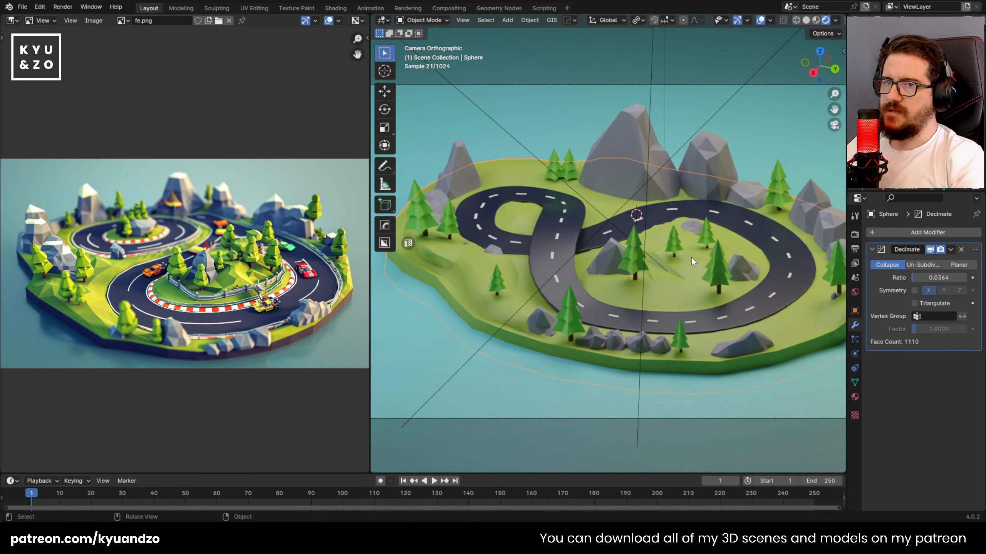
shift+middle_drag(691, 257, 620, 266)
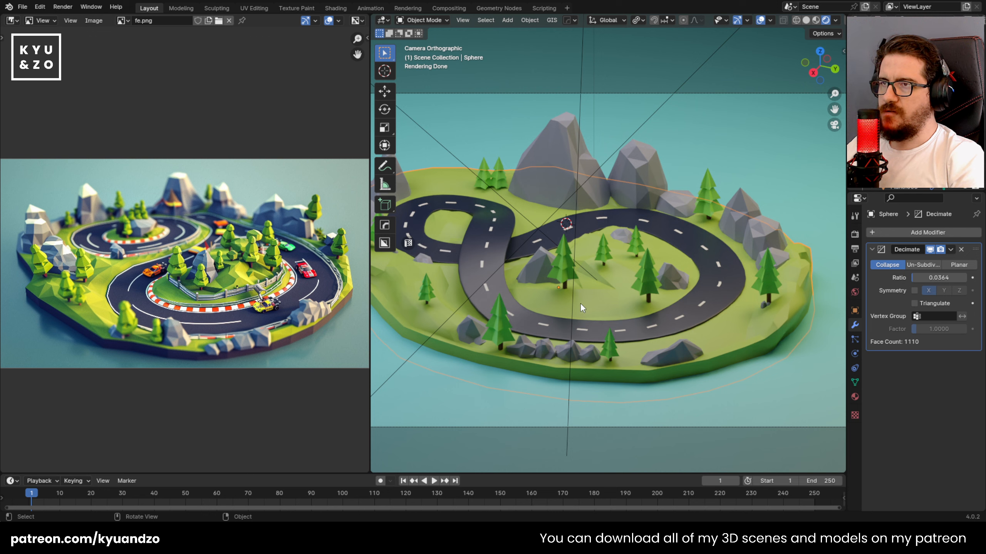
shift+middle_drag(533, 177, 599, 180)
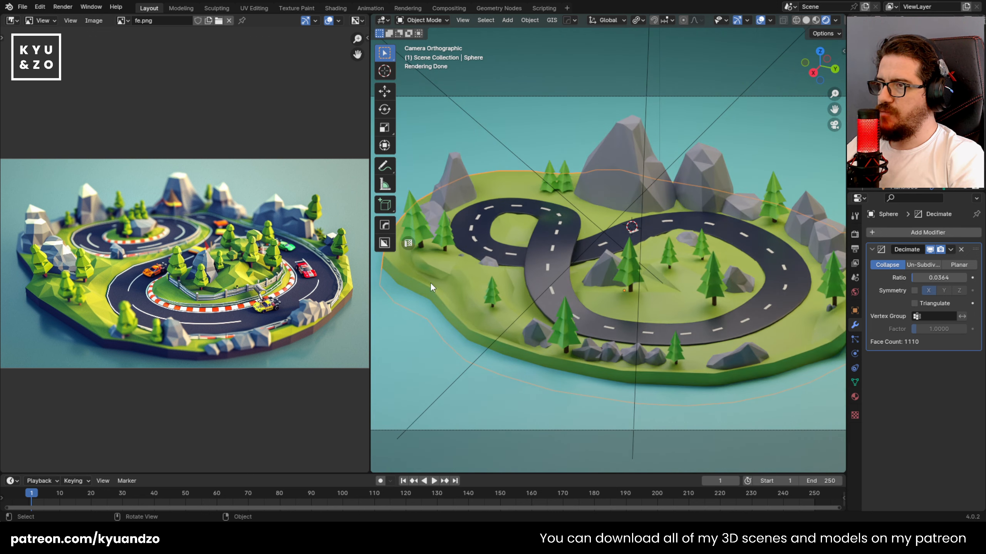
shift+middle_drag(432, 284, 466, 281)
key(Tab)
key(Tab)
scroll(470, 280, up, 1)
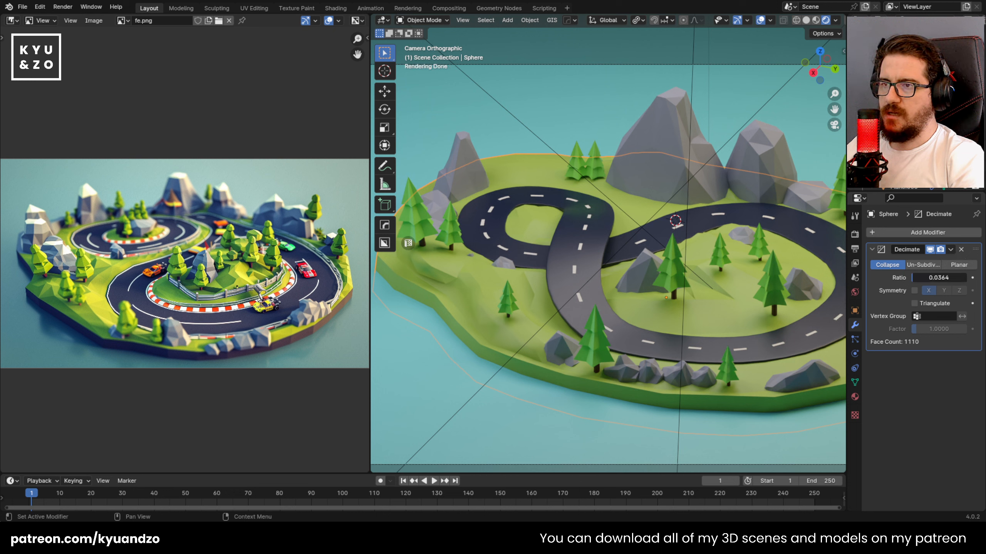
drag(939, 278, 938, 278)
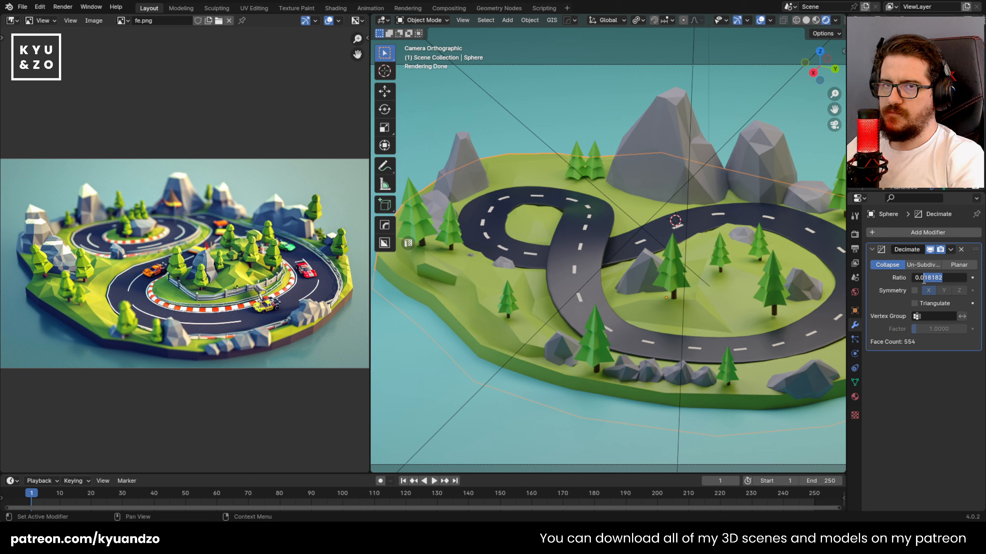
key(Return)
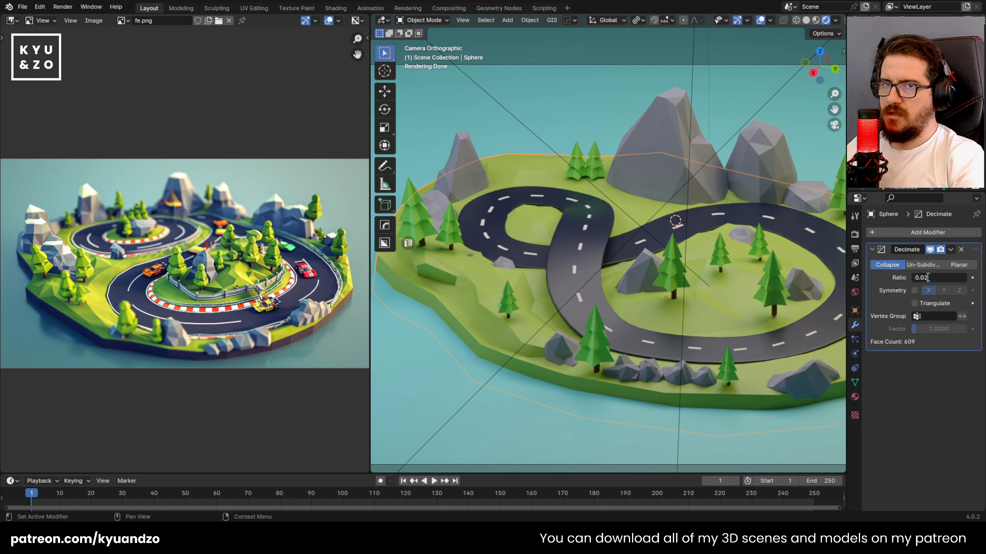
key(Return)
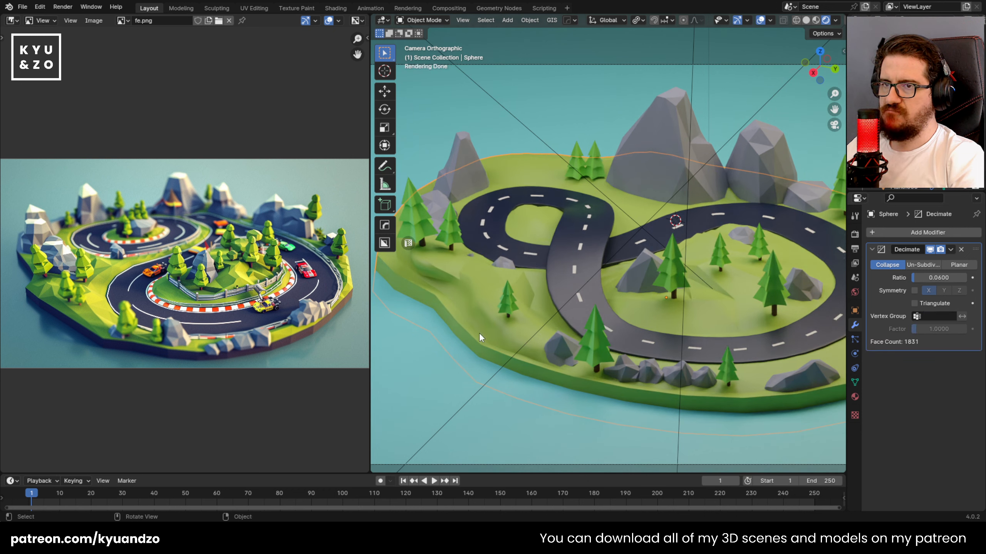
right_click(462, 304)
click(448, 323)
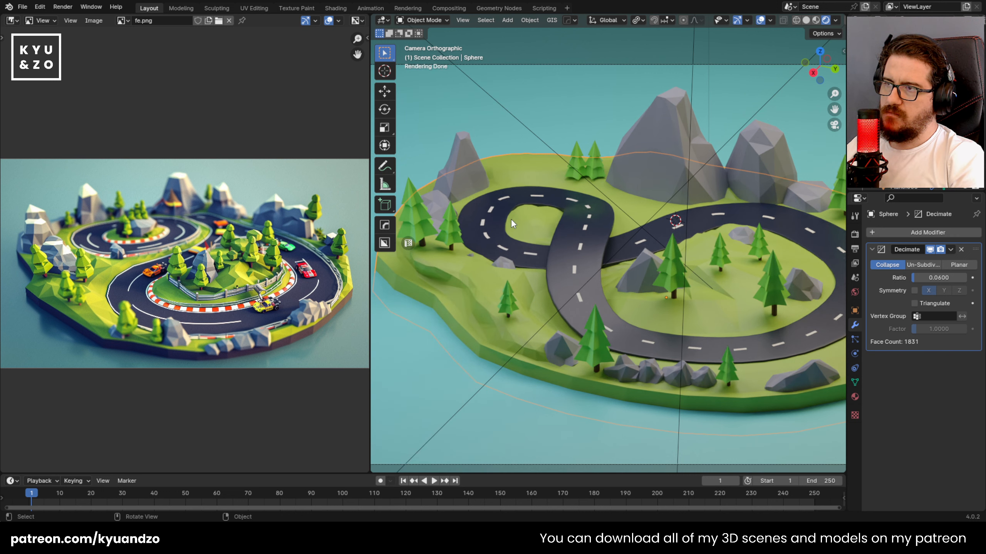
scroll(509, 219, down, 3)
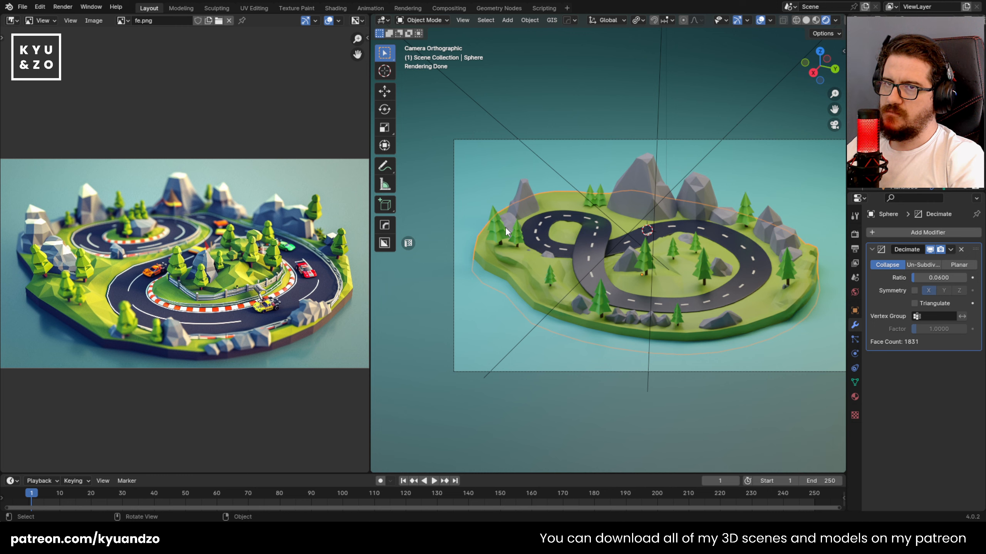
Sculpt the island terrain in Sculpt Mode with the Draw brush, reshaping the grassy rim around the tree and rocks beside the large loop.
scroll(506, 226, up, 8)
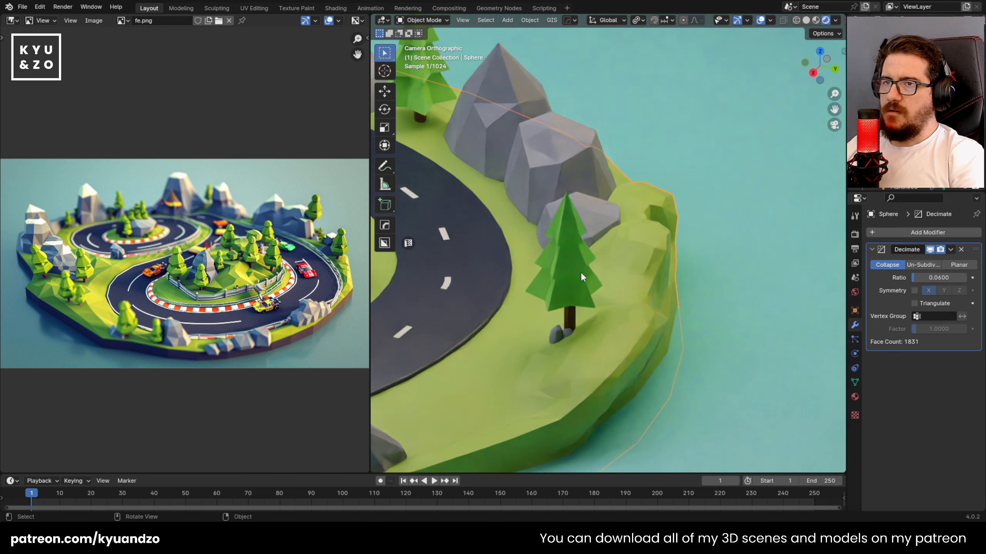
click(423, 20)
click(426, 54)
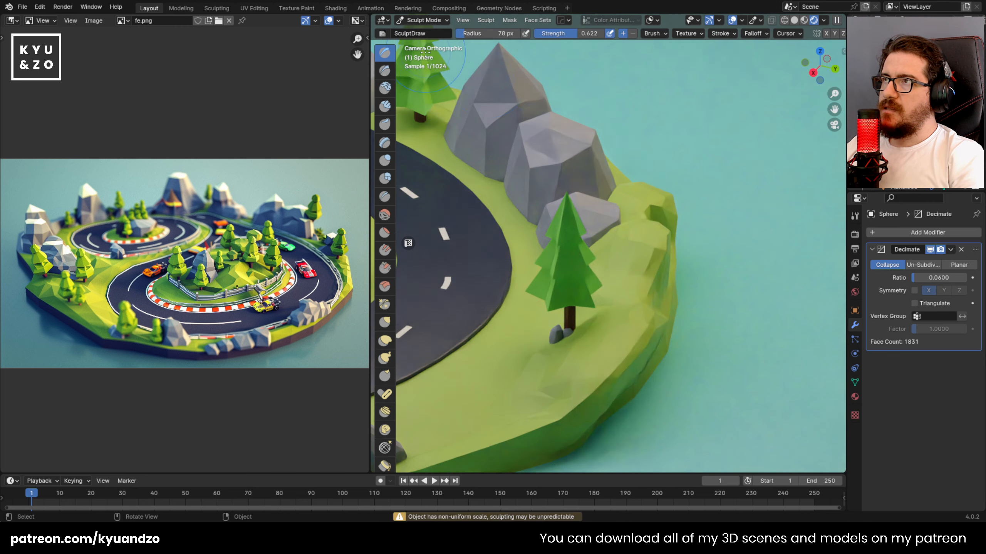
drag(686, 247, 665, 247)
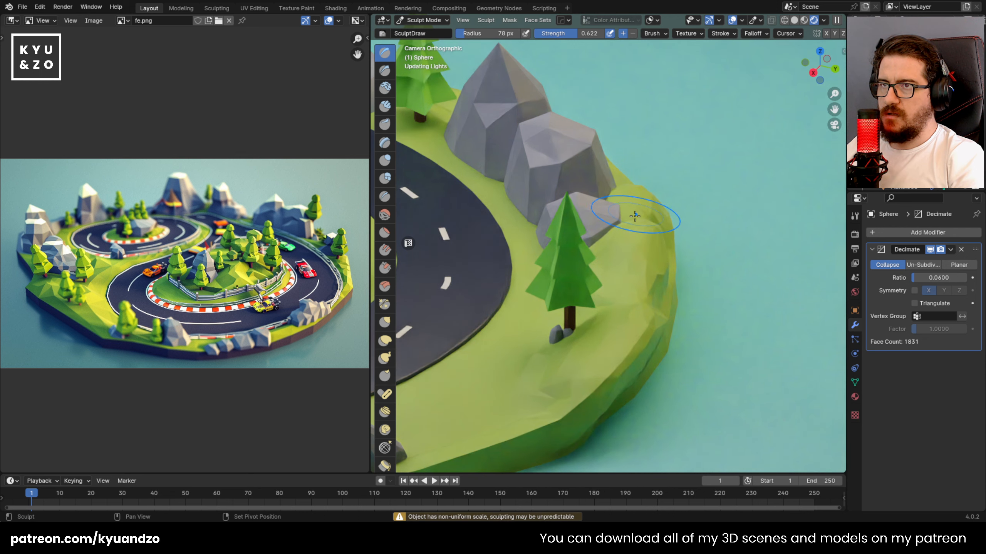
drag(633, 200, 653, 200)
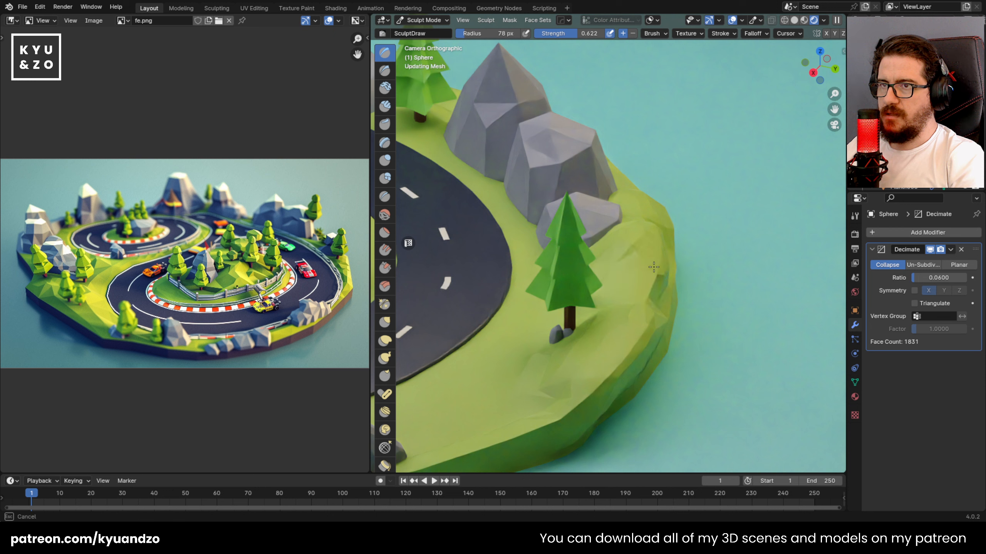
mouse_move(653, 268)
mouse_down()
mouse_move(652, 277)
mouse_move(630, 255)
mouse_up()
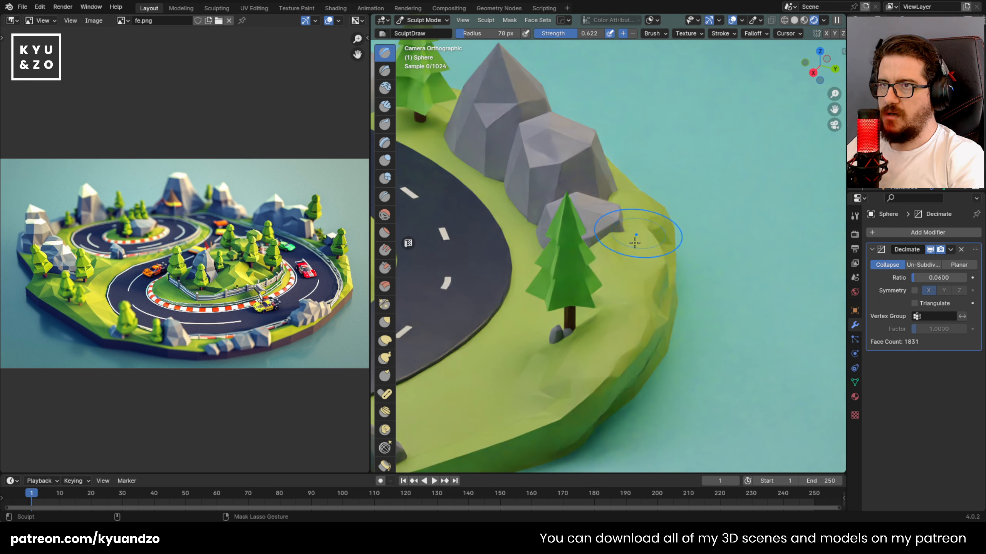
mouse_move(657, 287)
mouse_down()
mouse_move(619, 359)
mouse_move(586, 385)
mouse_move(601, 372)
mouse_up()
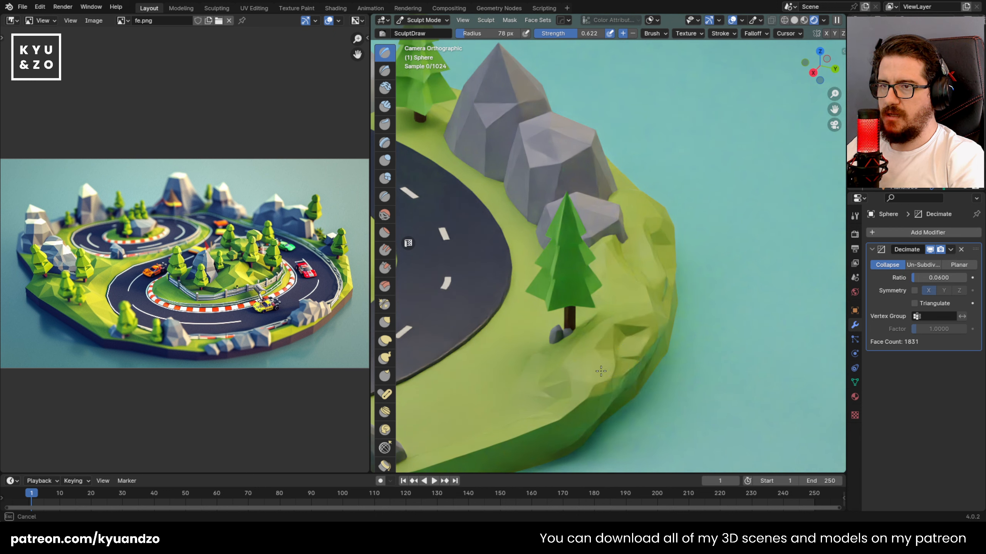
drag(640, 300, 628, 315)
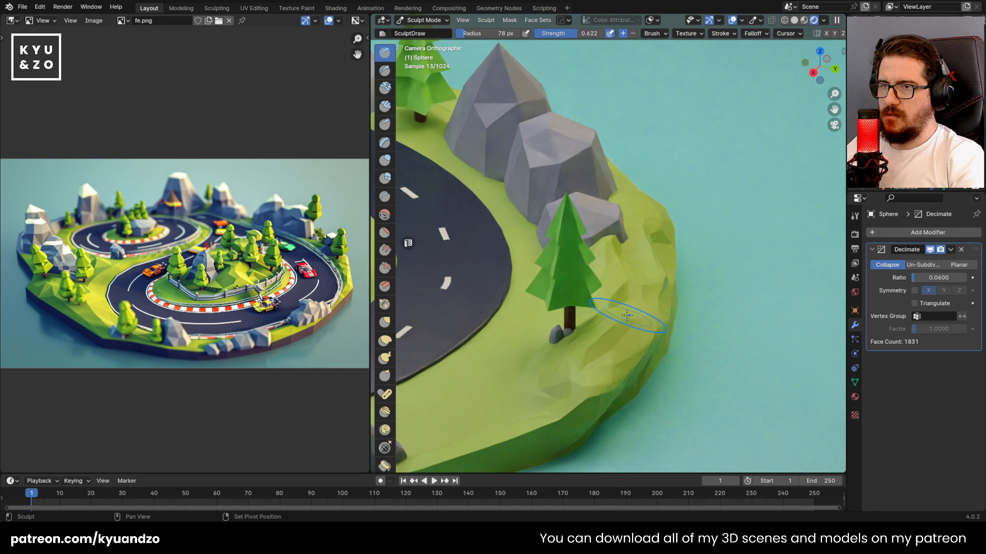
drag(624, 266, 626, 242)
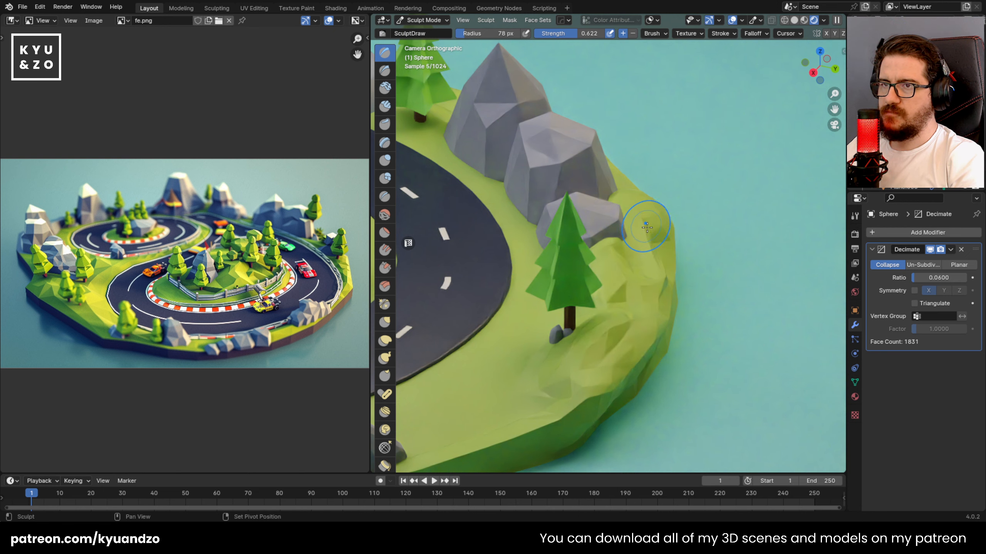
Apply the Decimate modifier to the island terrain and switch back to Object Mode.
scroll(647, 228, down, 7)
shift+middle_drag(548, 216, 705, 257)
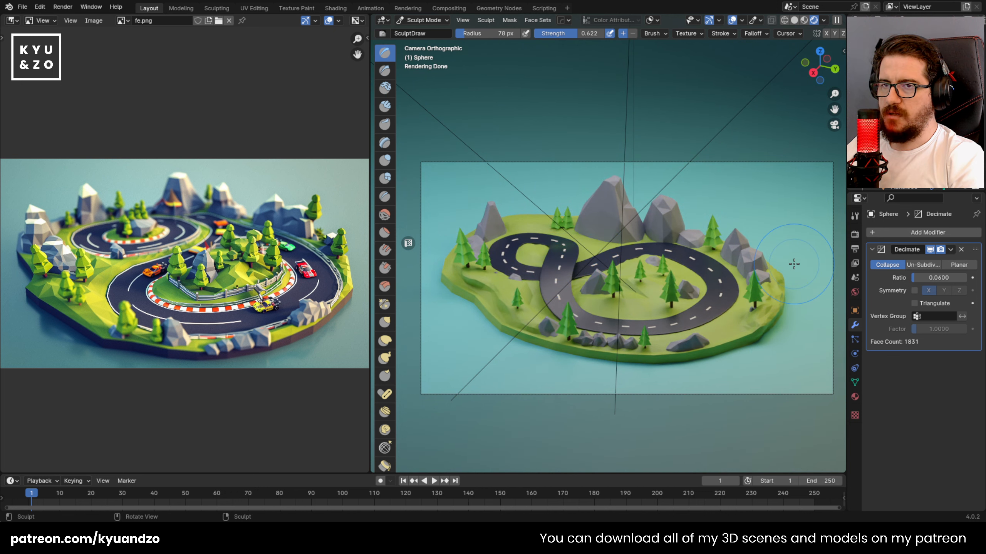
scroll(739, 352, up, 2)
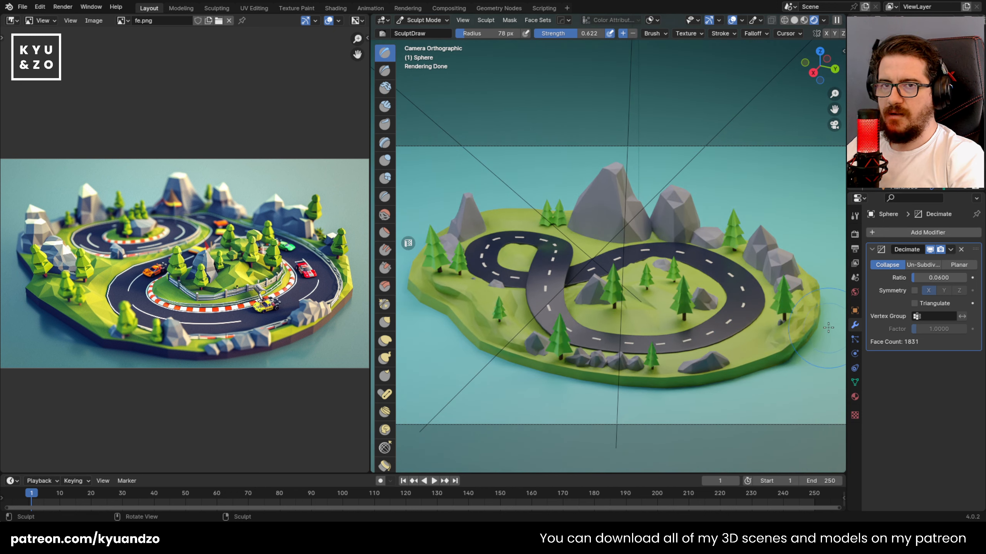
click(950, 250)
click(925, 268)
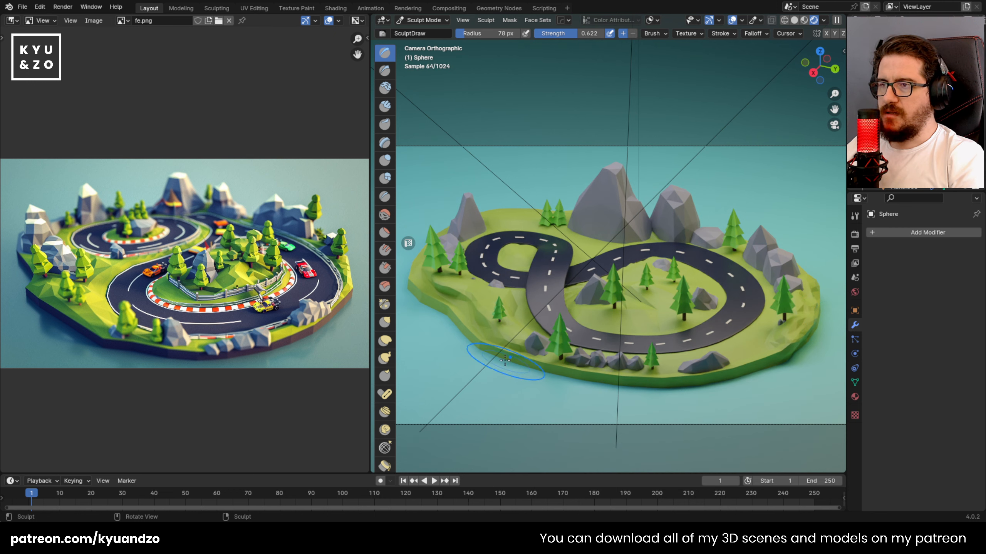
key(Tab)
key(Tab)
click(422, 20)
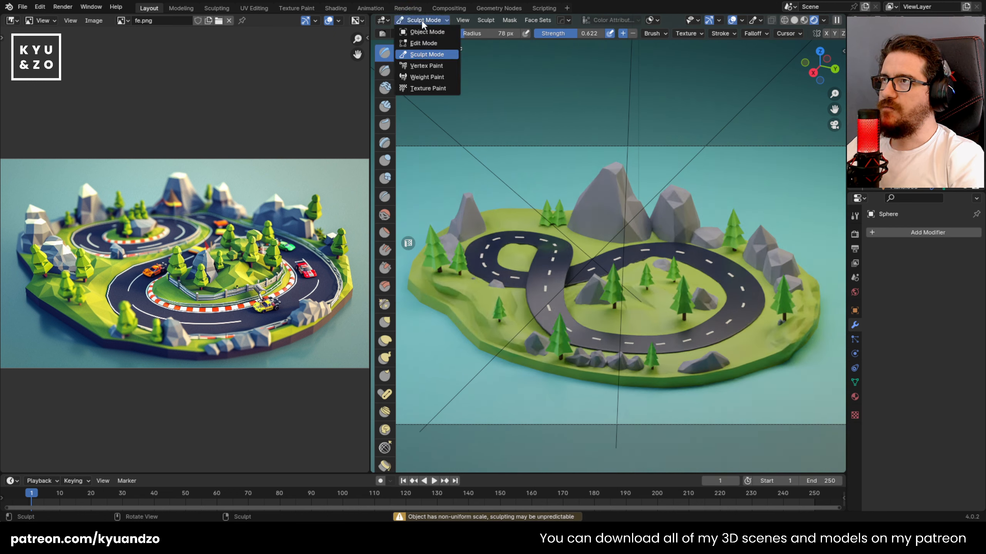
click(454, 31)
Inspect the island's applied triangle mesh in Edit Mode, then return to Object Mode.
click(479, 306)
key(Tab)
scroll(479, 306, up, 6)
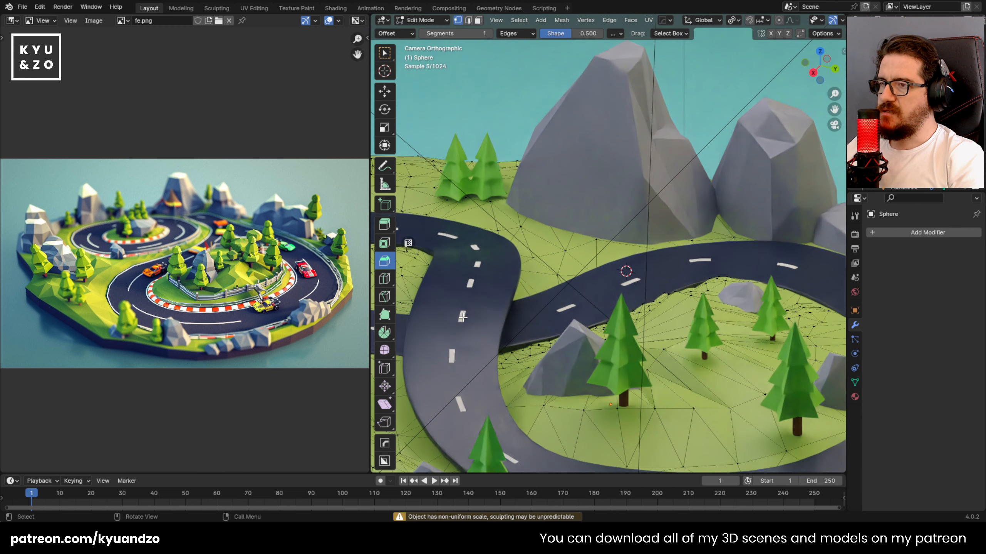
scroll(479, 307, down, 6)
key(Tab)
scroll(484, 282, up, 4)
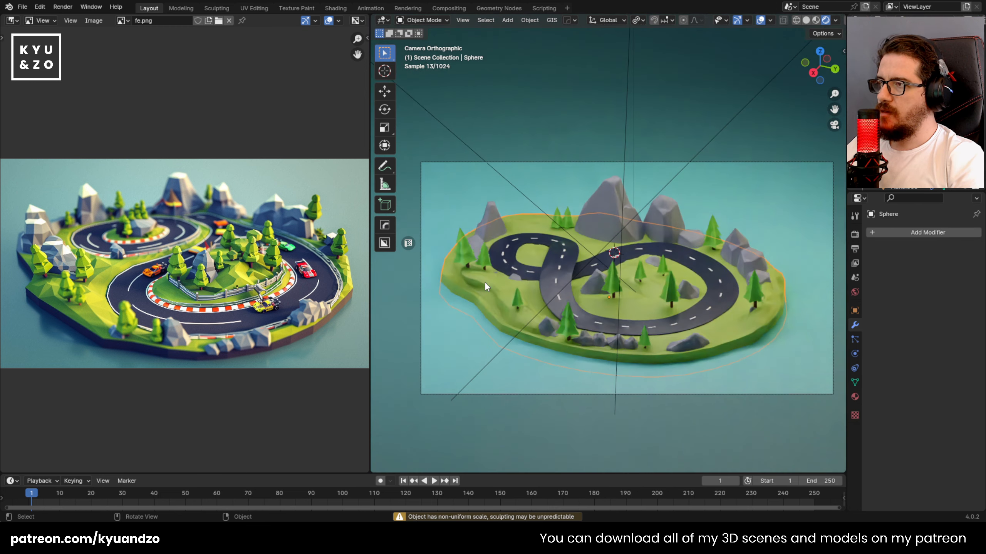
shift+scroll(501, 299, down, 3)
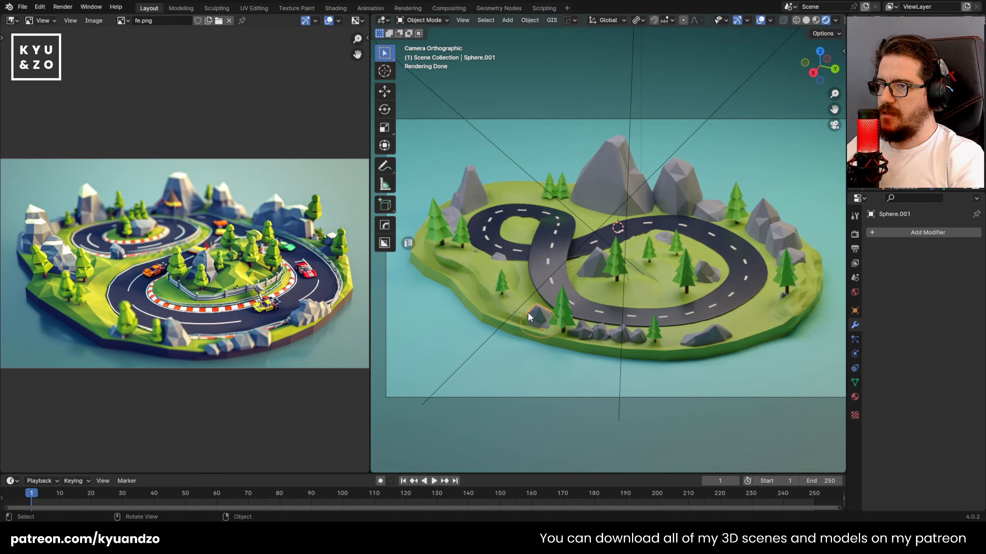
shift+middle_drag(516, 294, 581, 283)
shift+middle_drag(683, 255, 649, 257)
shift+middle_drag(546, 228, 655, 264)
scroll(553, 248, up, 1)
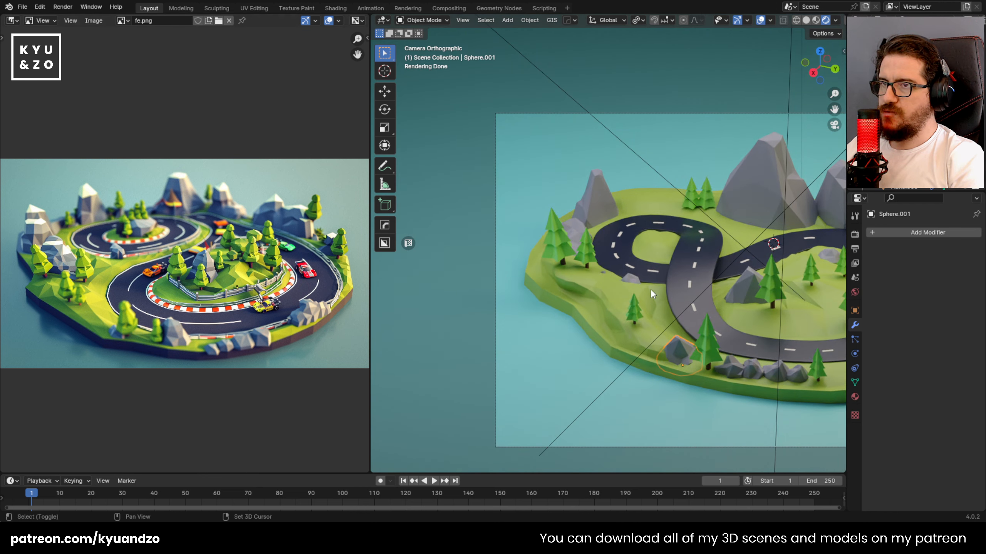
scroll(620, 263, up, 2)
click(559, 225)
key(s)
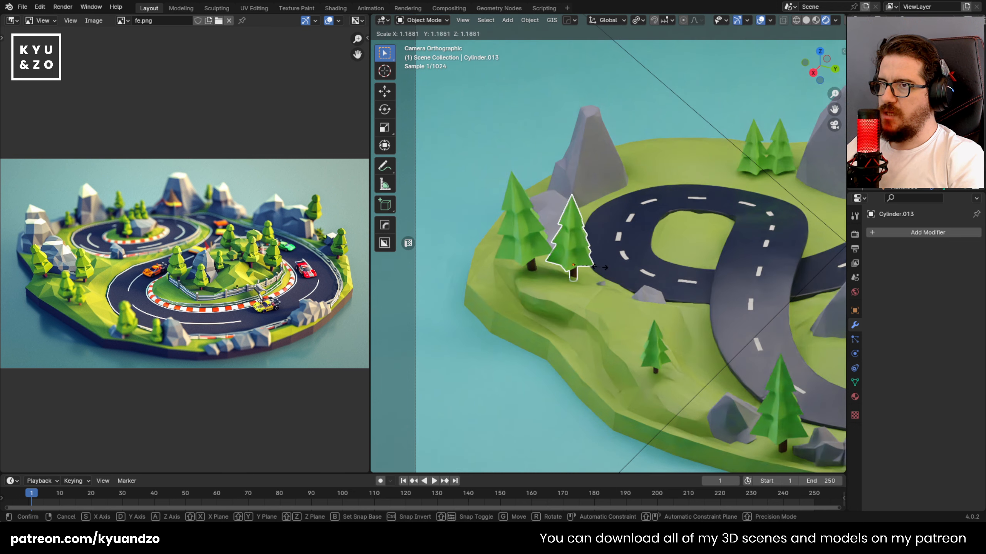
key(Escape)
Move the larger tree near the small loop about 0.454 m along X and -0.135 m along Z, scaling it down.
key(g)
key(y)
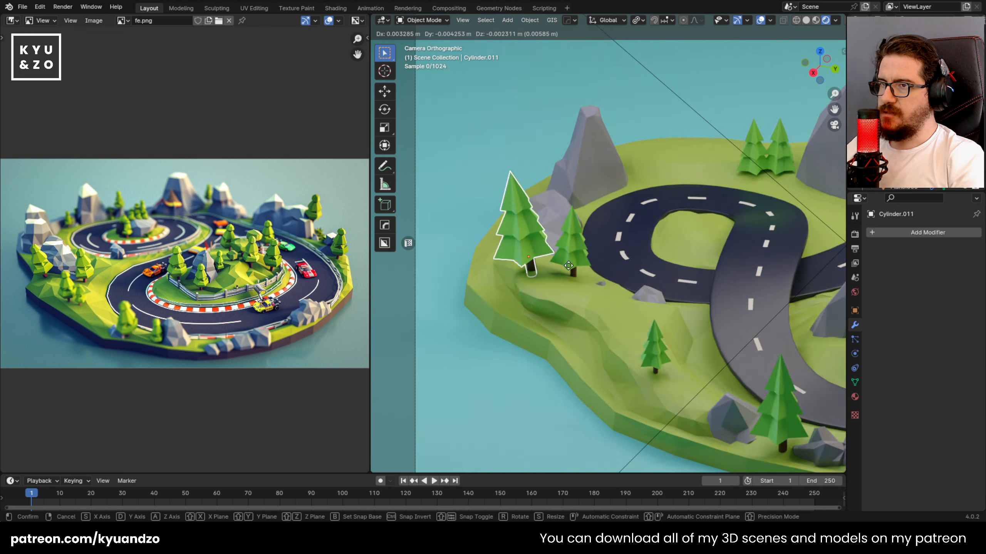
click(600, 271)
key(g)
key(x)
key(z)
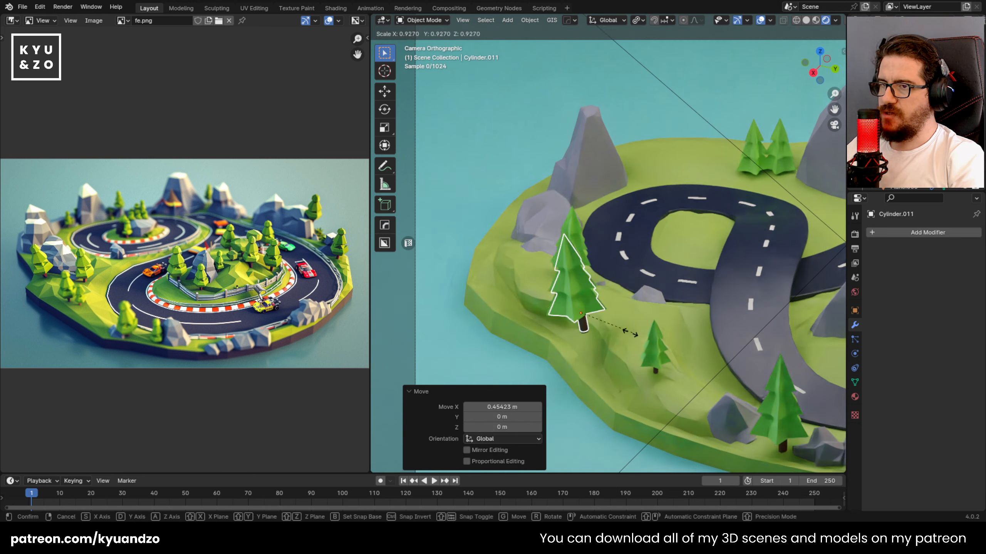
click(597, 323)
Shift the shrunken tree about -0.274 m along X and raise it about 0.087 m along Z.
key(g)
key(x)
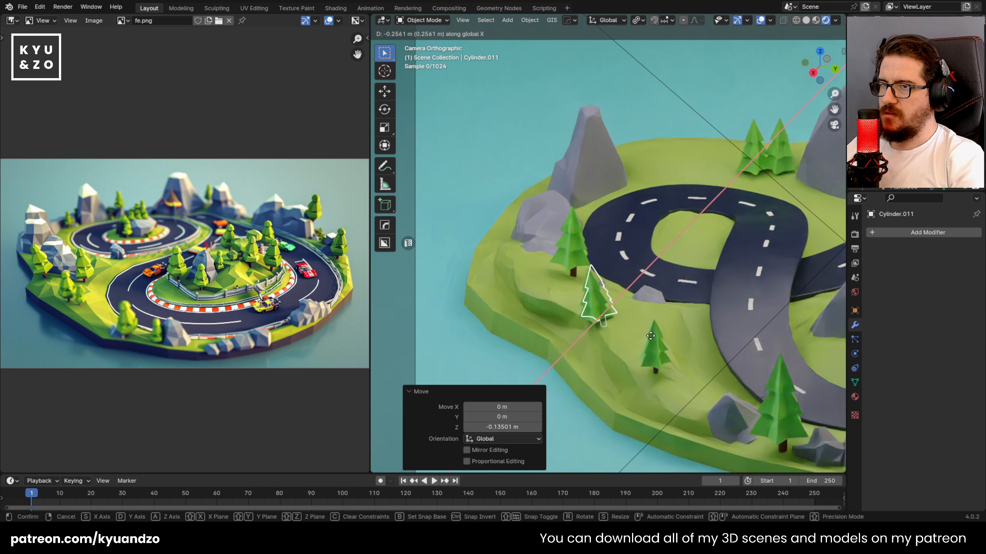
click(650, 336)
key(g)
key(z)
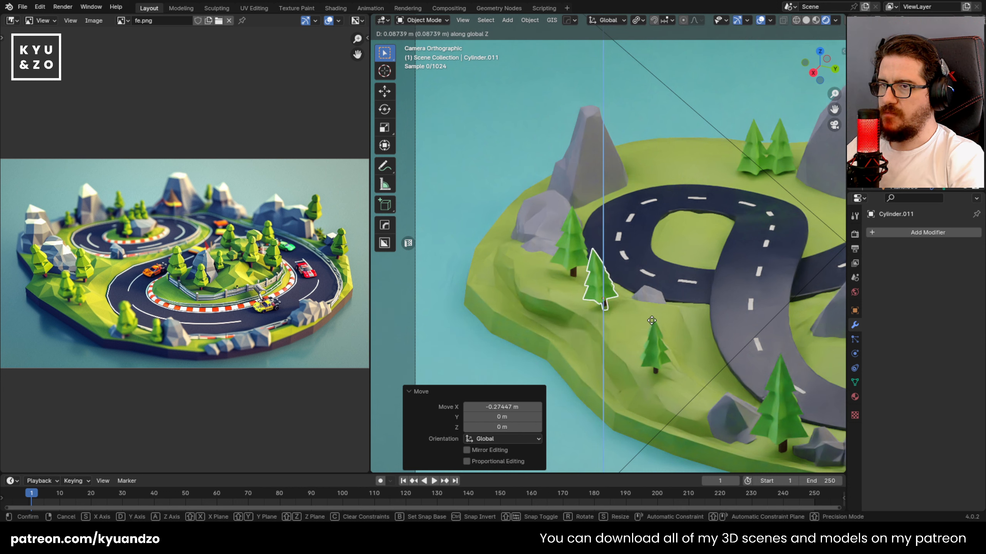
click(625, 303)
Scale the boulder beside the small loop by 1.435 overall and 0.611 along X, and move it along Y toward the island's edge.
click(551, 229)
key(s)
click(579, 273)
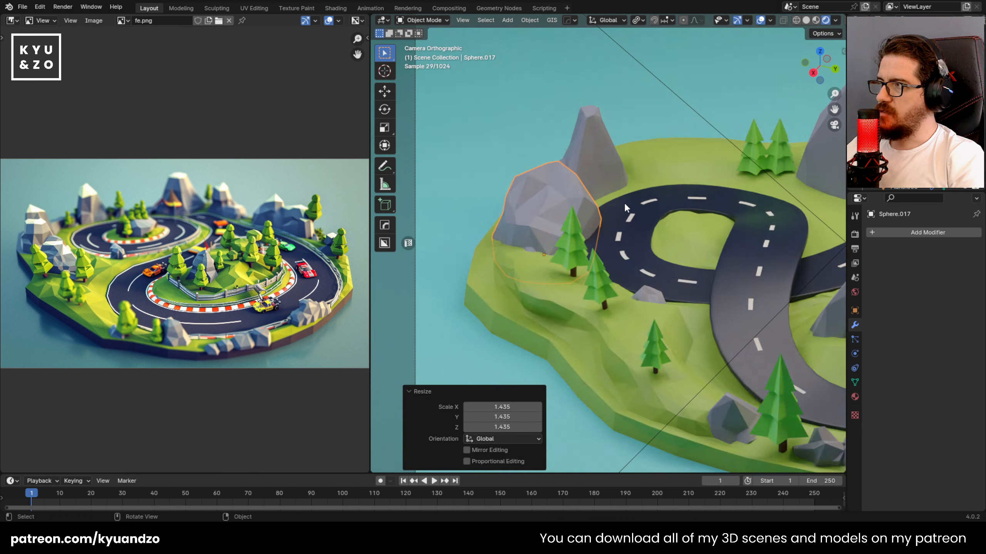
key(s)
key(y)
click(587, 214)
key(g)
key(x)
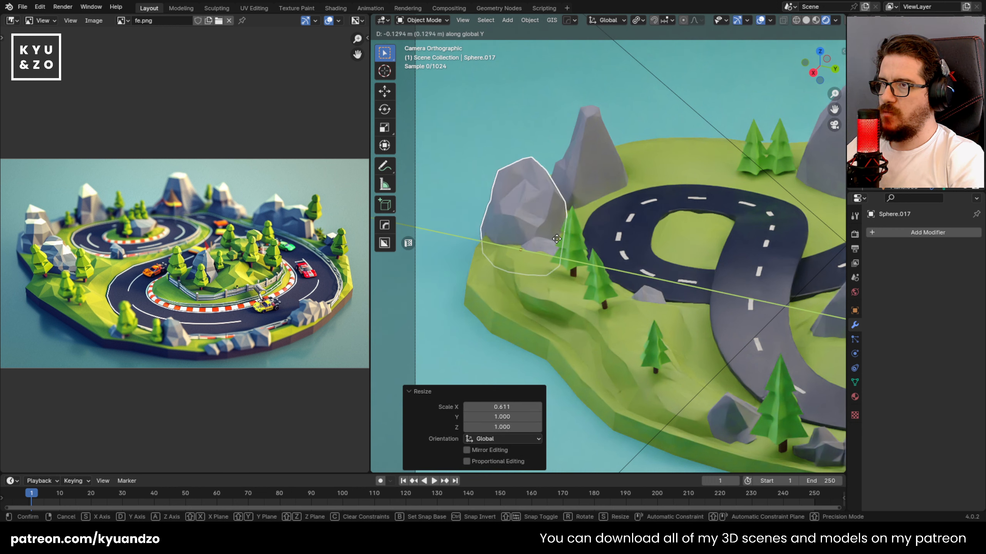
click(564, 296)
Raise the half-buried small rock beside the large boulder and move it about 0.245 m along Y.
key(shift+d)
key(y)
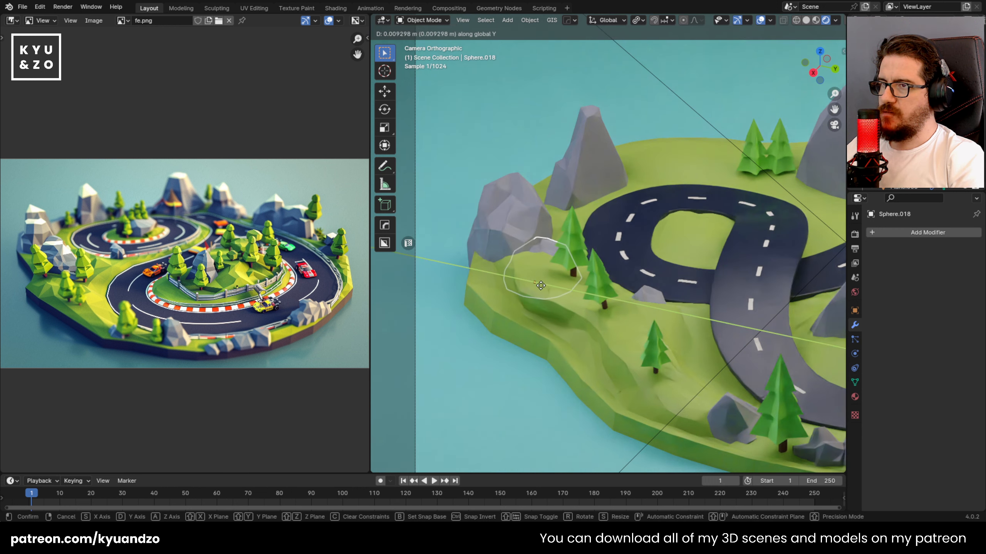
click(548, 296)
key(g)
key(z)
click(550, 277)
key(g)
key(y)
click(595, 289)
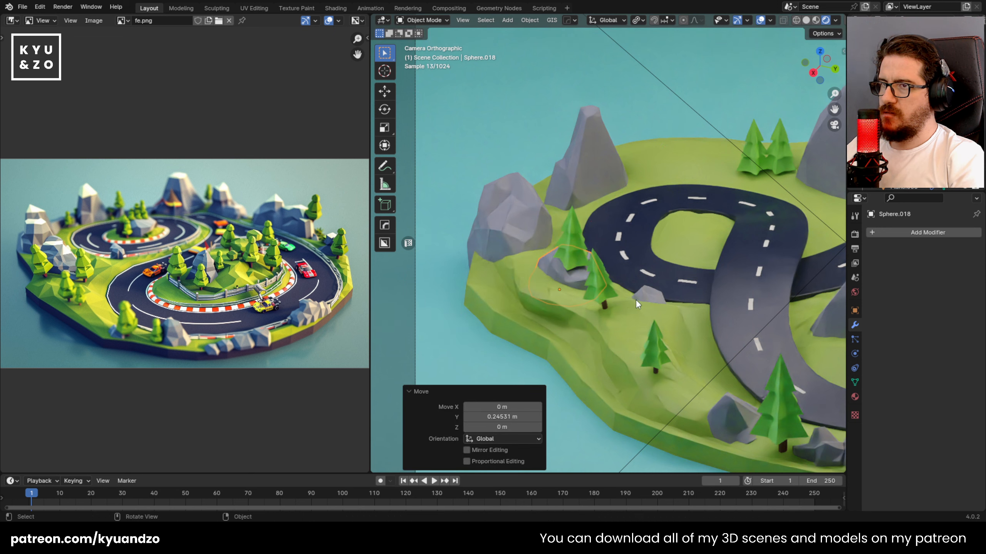
Shrink the small rock beside the large boulder and raise it along Z.
key(s)
click(623, 303)
key(g)
key(z)
click(622, 286)
Delete the tree standing in front of the small rock and adjust the rock's height along Z.
click(572, 241)
key(Delete)
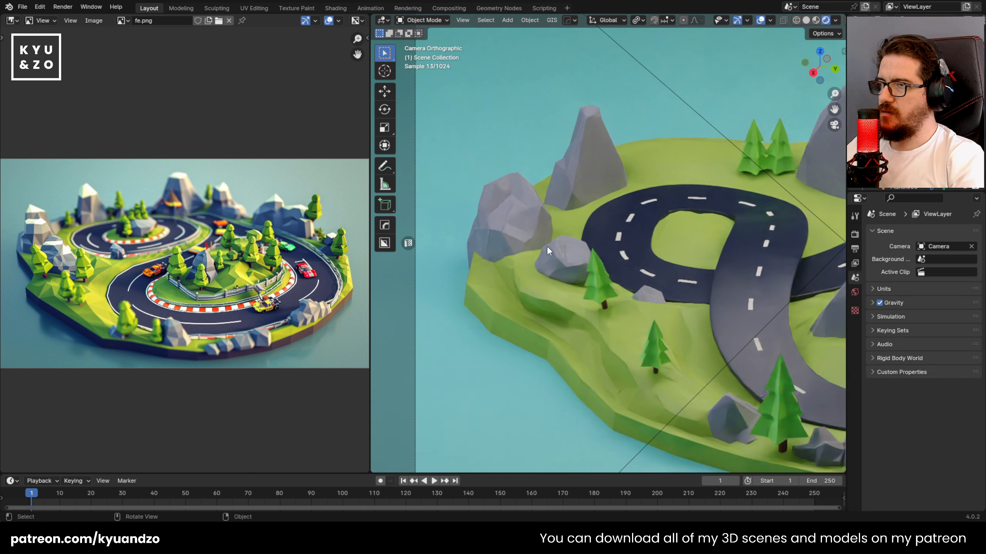
click(565, 260)
key(g)
key(z)
click(645, 268)
Rotate the small rock -41° about Z and lower it about 0.012 m.
key(r)
key(z)
click(625, 286)
key(g)
key(z)
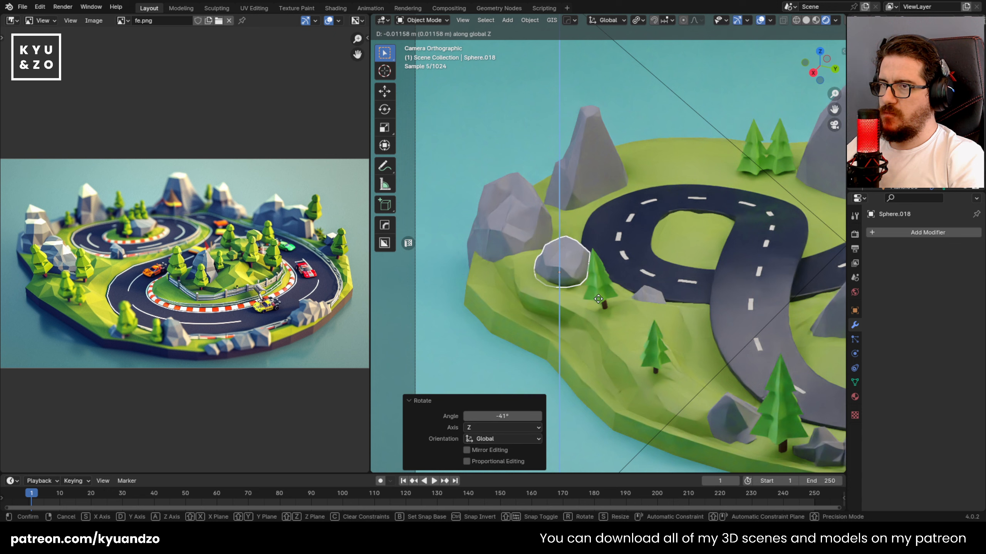
click(626, 290)
Stretch the small rock taller along Z.
key(s)
key(z)
click(653, 291)
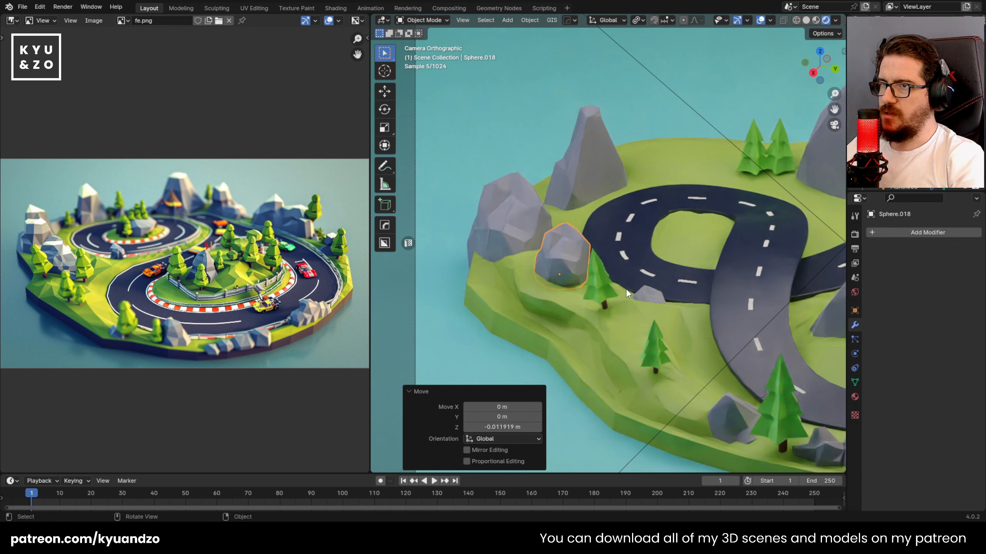
Move the large boulder along Y toward the small rock and raise it about 0.112 m along Z.
click(521, 240)
key(g)
key(d)
click(543, 233)
key(g)
key(a)
click(544, 212)
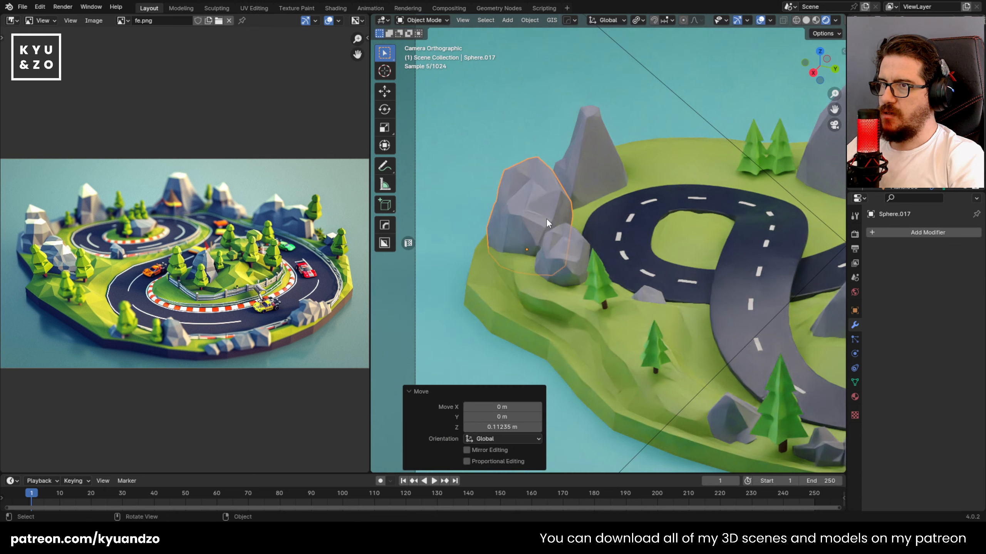
Fine-tune the large boulder's position, including about 0.076 m along X, and rotate it 22.2° about Z.
key(g)
key(d)
click(566, 232)
key(g)
key(d)
click(562, 241)
key(g)
key(s)
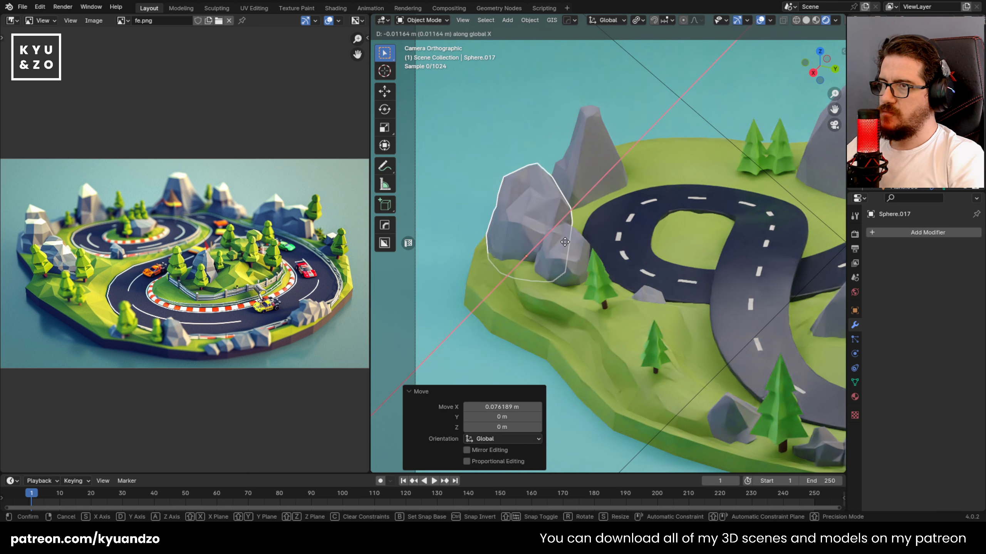
click(569, 242)
key(r)
key(a)
click(592, 220)
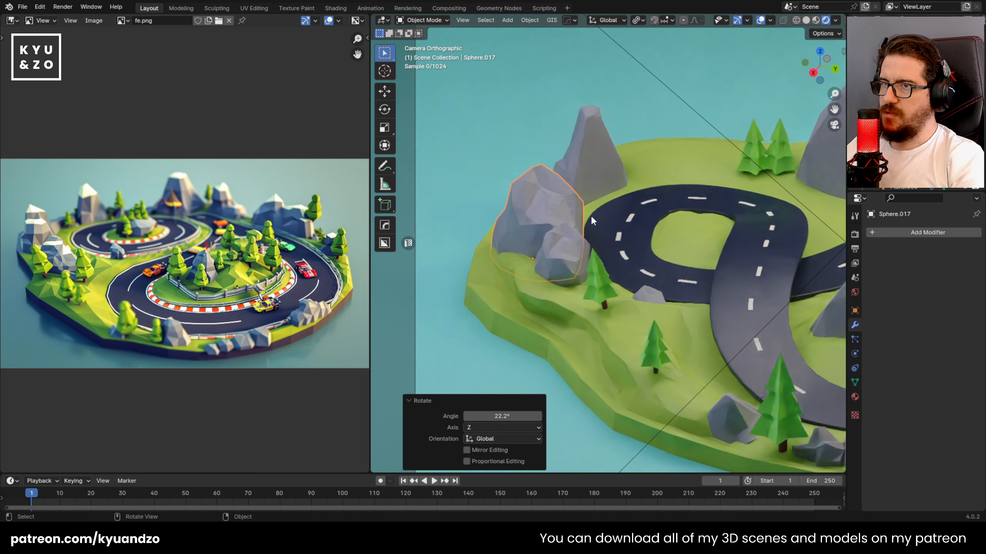
Scale the pointed rock behind the small loop to 0.758 and move it about 0.051 m along Y.
click(584, 157)
key(s)
click(599, 194)
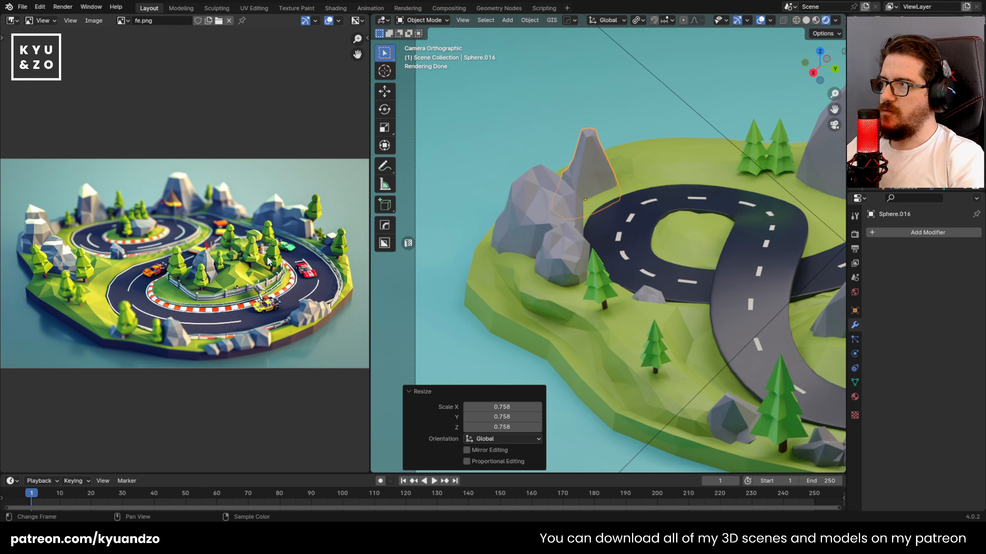
shift+middle_drag(616, 171, 521, 200)
key(g)
key(d)
click(528, 201)
Move the pointed rock back along X, away from the large boulder, and enlarge it uniformly.
key(g)
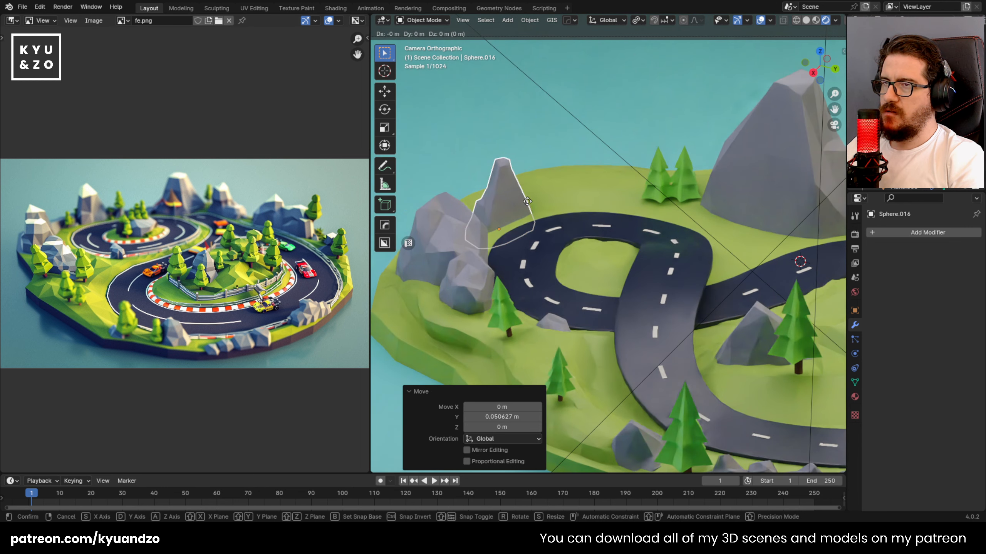
key(s)
click(568, 187)
key(s)
click(600, 210)
Flatten the pointed rock to 0.712 along Z and move it along Y behind the small loop.
key(s)
key(a)
click(598, 214)
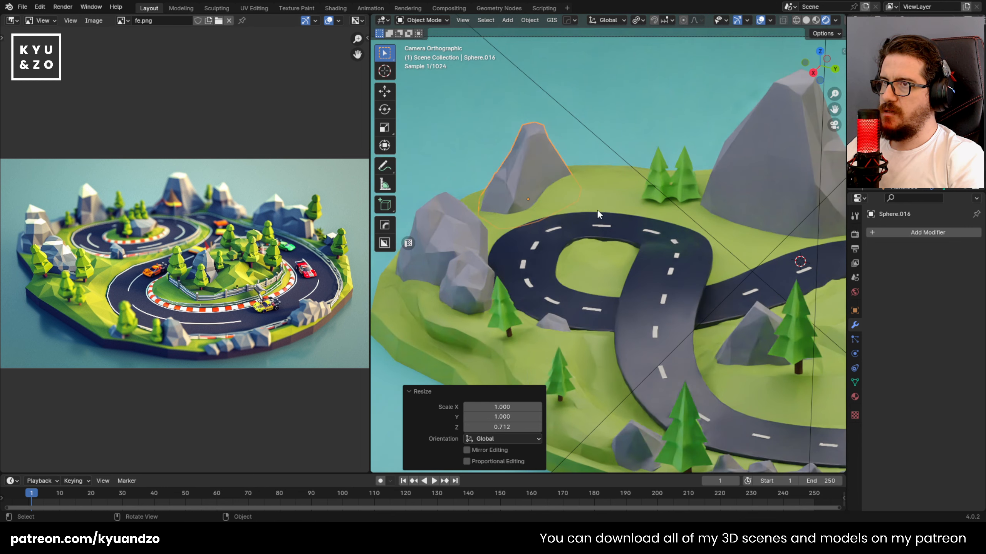
key(g)
key(d)
click(619, 209)
Stretch the pointed rock behind the small loop to 1.298 along Z and rotate it -60.8° about Z.
key(s)
key(a)
click(642, 210)
key(r)
key(a)
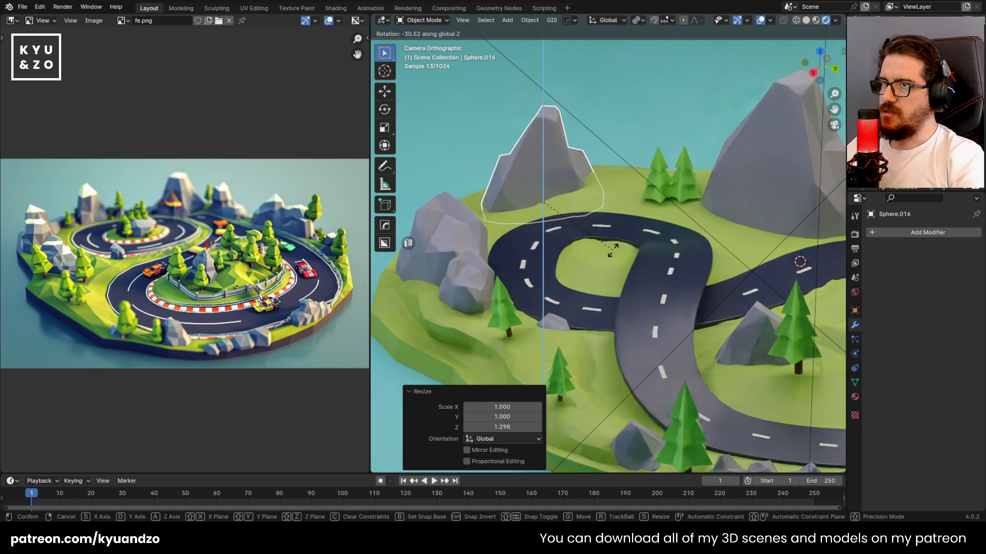
click(629, 250)
Raise the tree nearer the large mountain, in the pair behind the track, by about 0.056 m along Z.
click(658, 192)
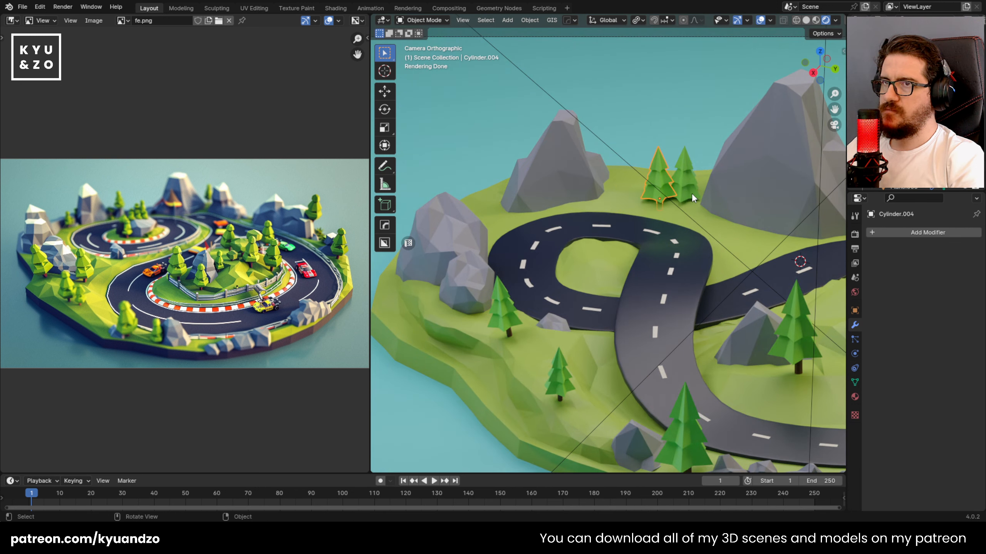
click(691, 194)
key(g)
key(z)
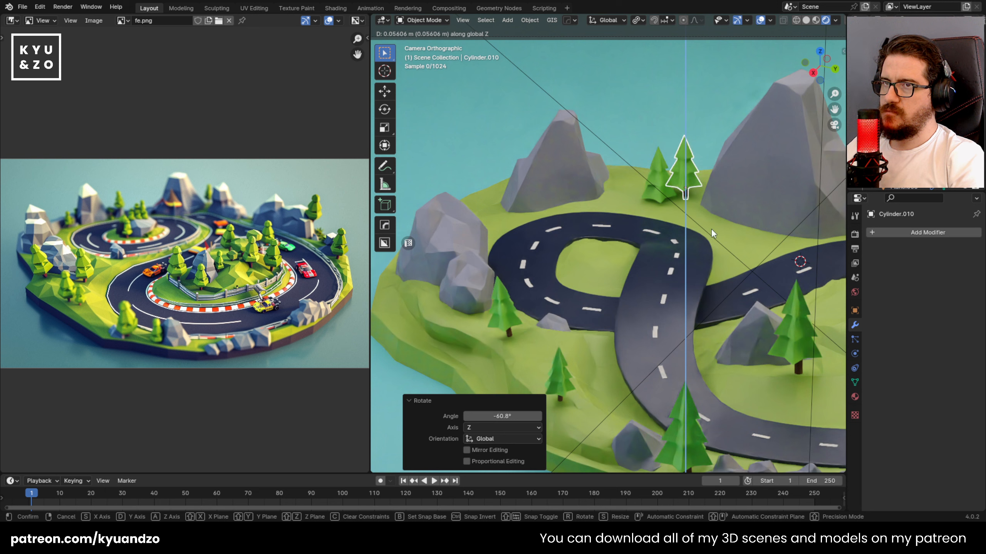
click(712, 233)
Move the other tree of the pair -0.069 m along Y, away from its neighbour, and rotate it slightly.
click(657, 189)
click(658, 190)
key(g)
key(d)
click(680, 214)
key(r)
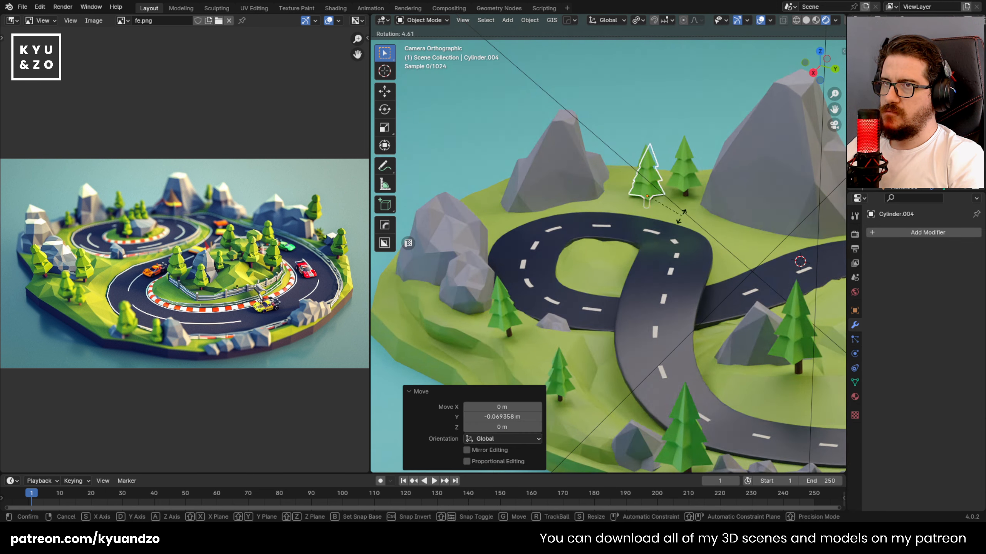
click(678, 219)
Shorten that tree to 0.746 along Z and raise it about 0.039 m.
key(s)
key(z)
click(681, 213)
key(g)
key(z)
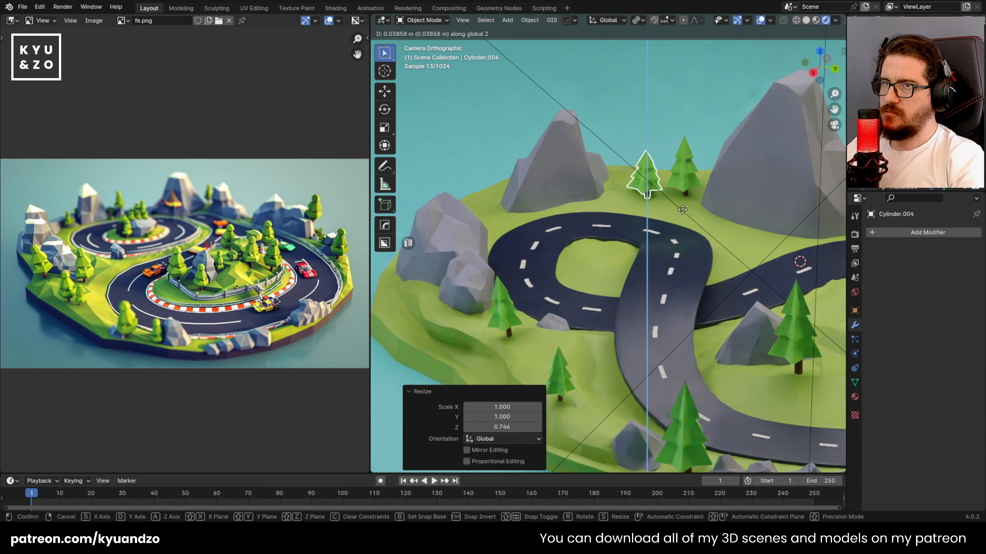
click(683, 209)
Scale the shortened tree uniformly to 0.724 and adjust its position beside the taller tree.
key(s)
click(672, 208)
key(g)
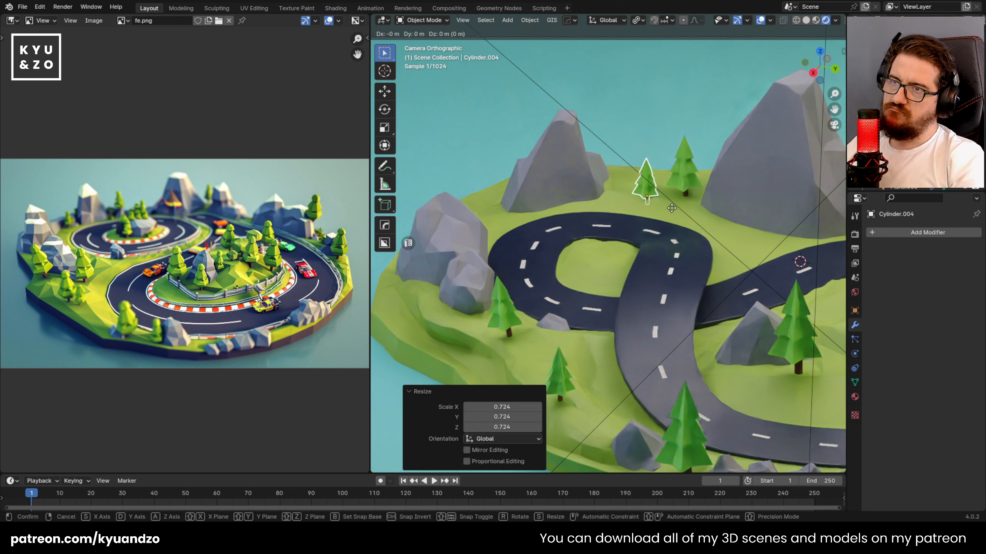
key(a)
click(674, 205)
click(438, 183)
Examine the island's overall composition and its details against the reference image.
scroll(501, 217, down, 4)
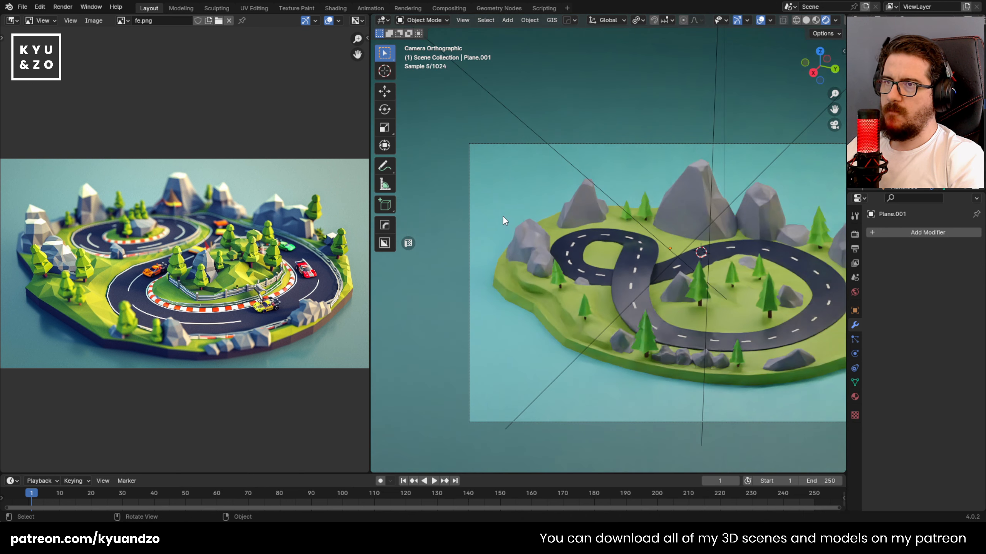
scroll(504, 218, up, 2)
shift+middle_drag(500, 229, 530, 217)
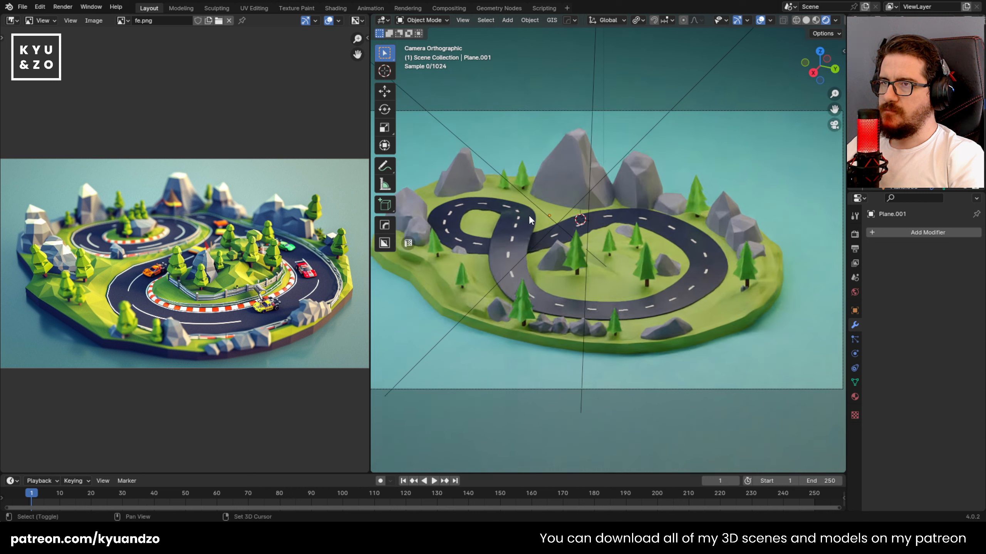
click(675, 271)
ctrl+scroll(595, 268, down, 5)
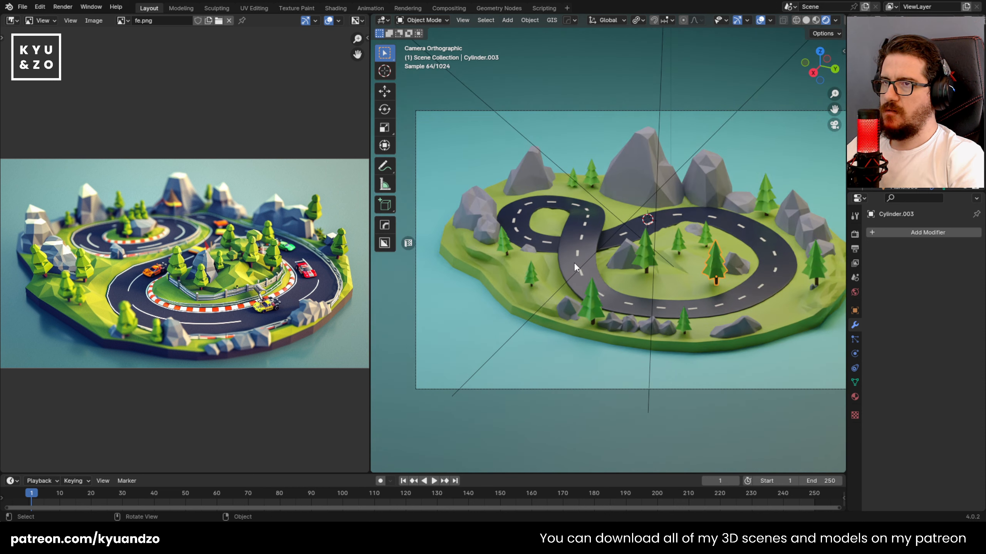
scroll(574, 263, down, 8)
scroll(575, 263, up, 12)
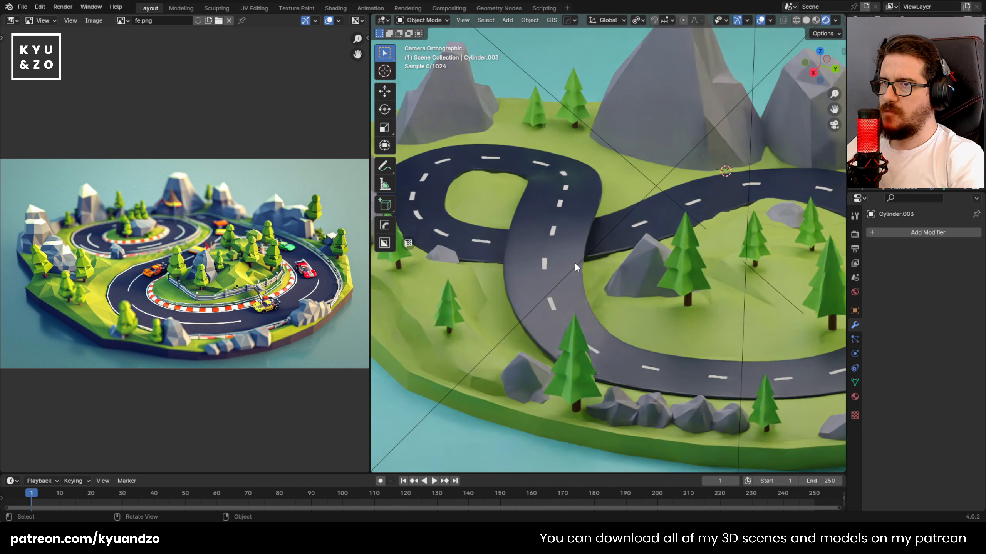
scroll(575, 262, down, 4)
scroll(575, 262, up, 2)
Shift the base colour of the island's grass material from yellow-green to a purer, more saturated green.
click(519, 296)
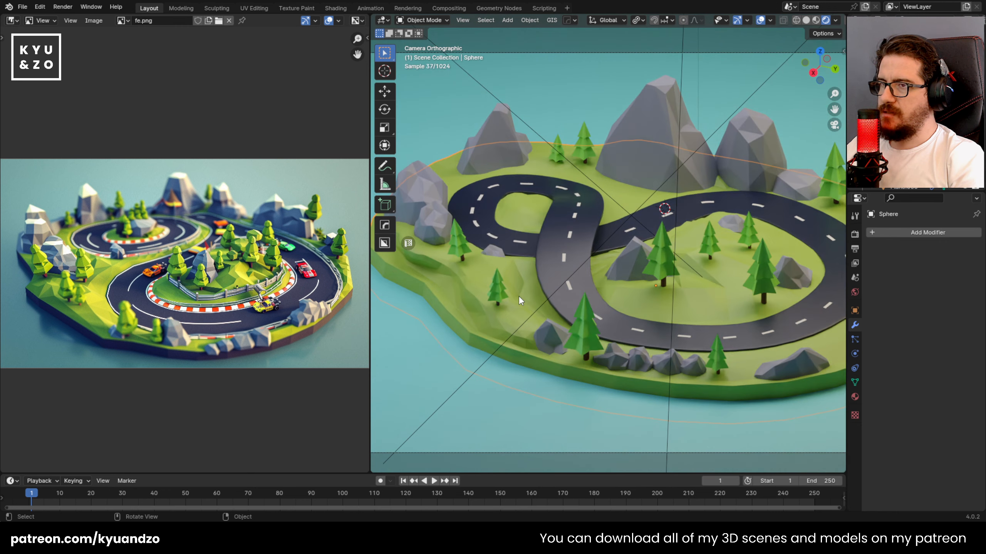
click(855, 397)
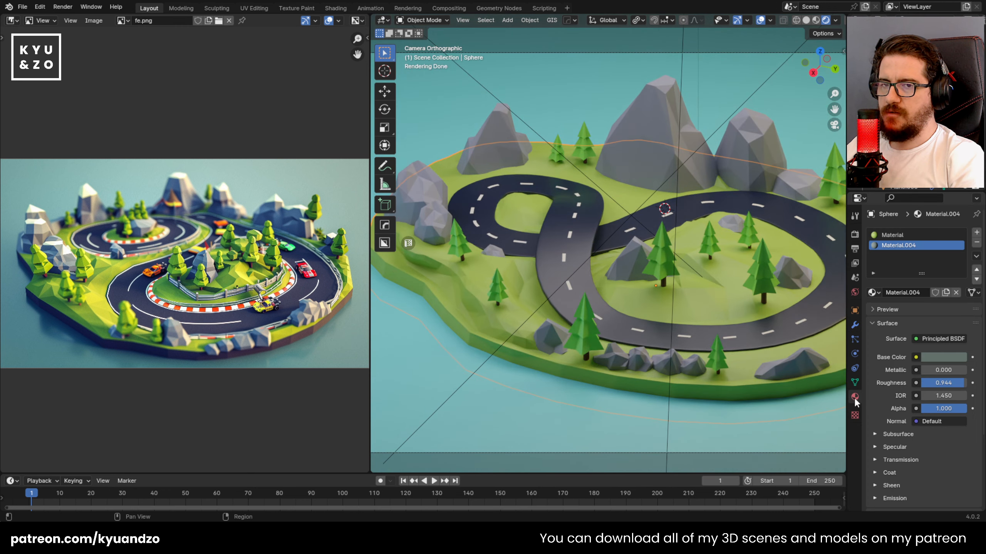
click(936, 353)
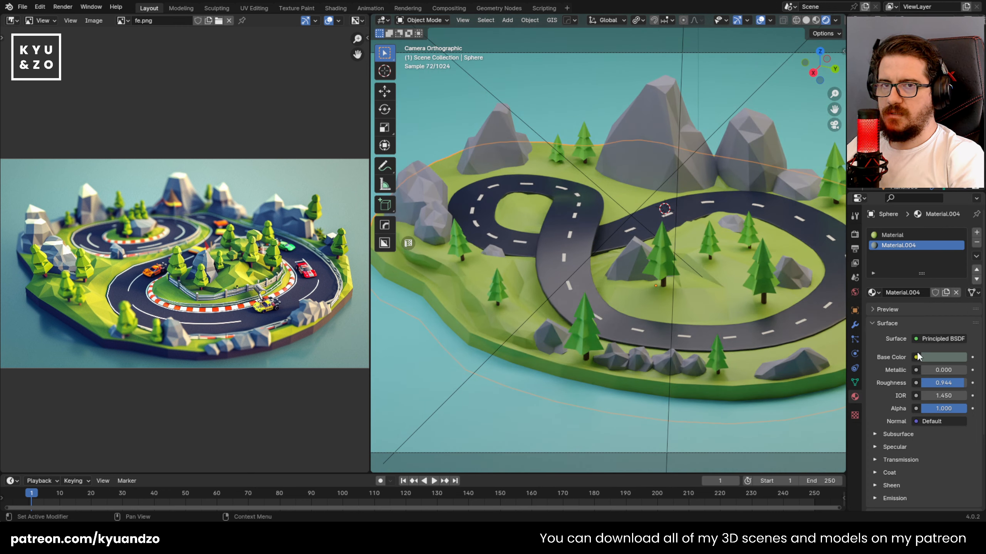
click(946, 358)
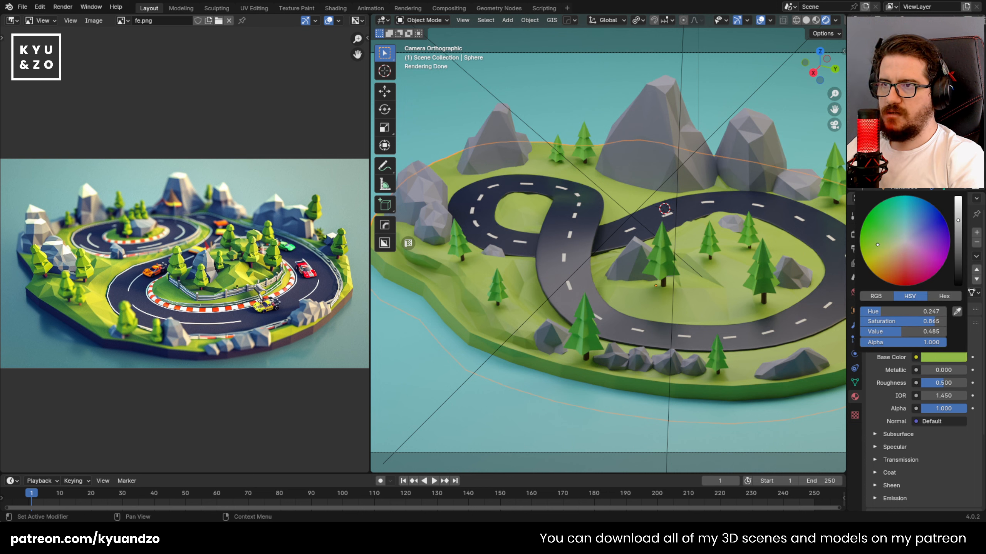
click(870, 250)
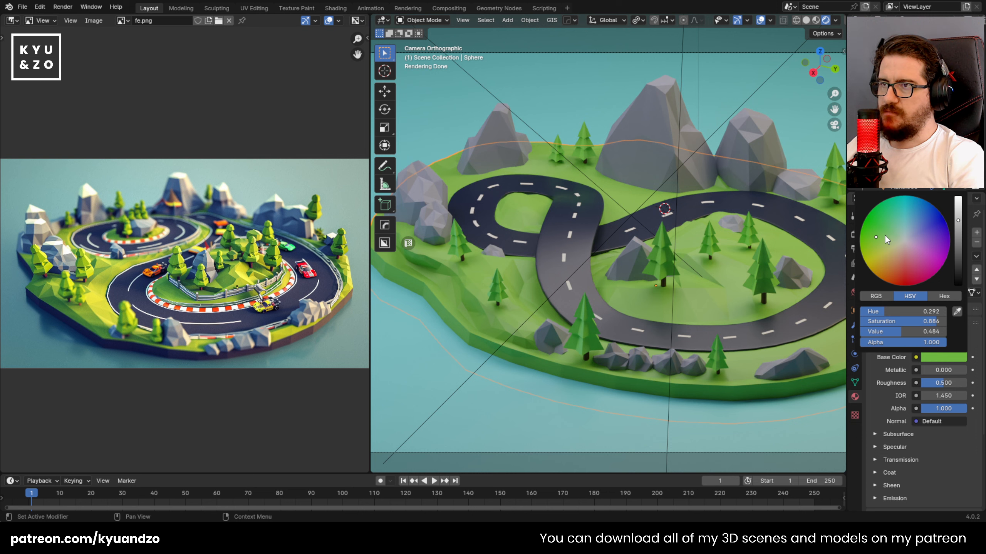
click(872, 233)
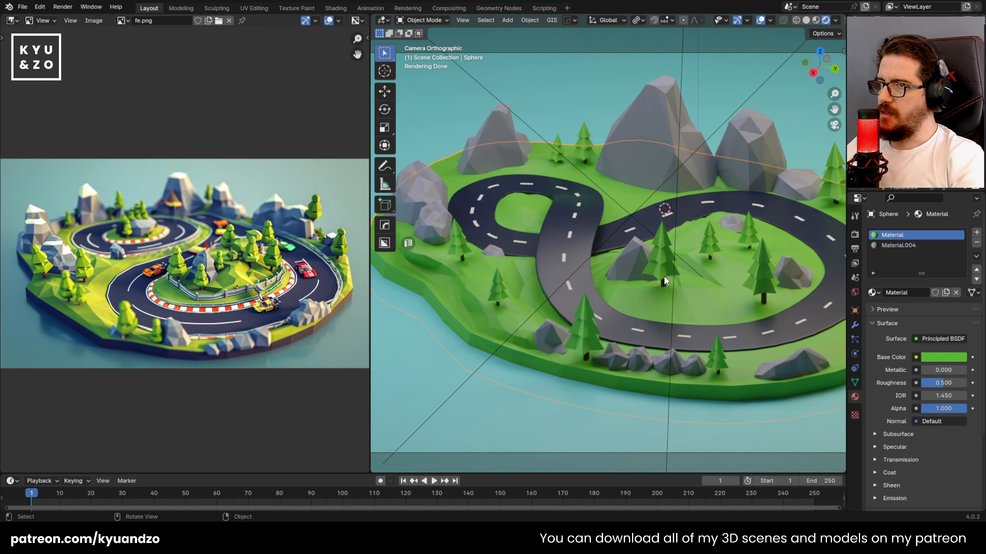
Compare the recoloured terrain, rocks and road with the reference image, focusing on the track around the central hill.
scroll(664, 276, down, 3)
click(488, 328)
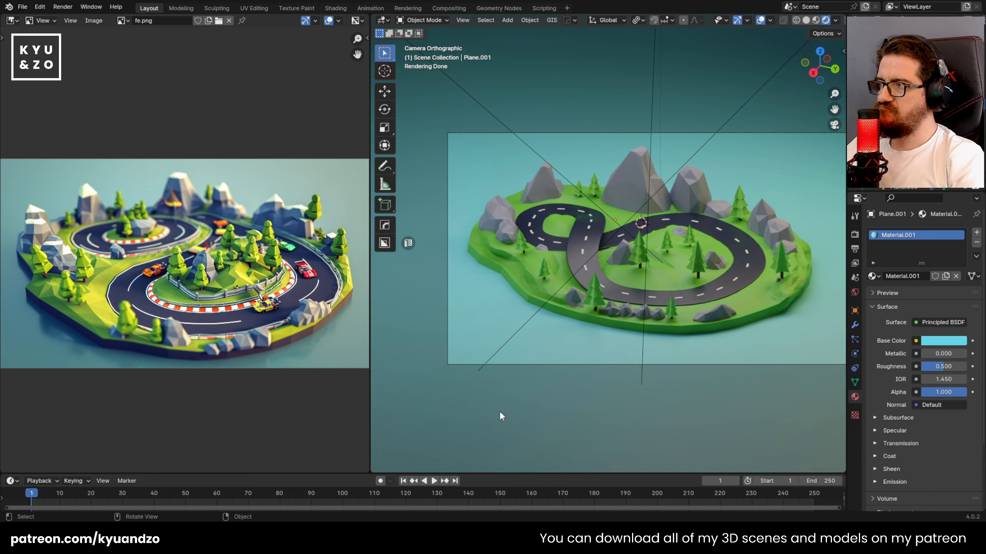
scroll(545, 350, up, 1)
click(535, 277)
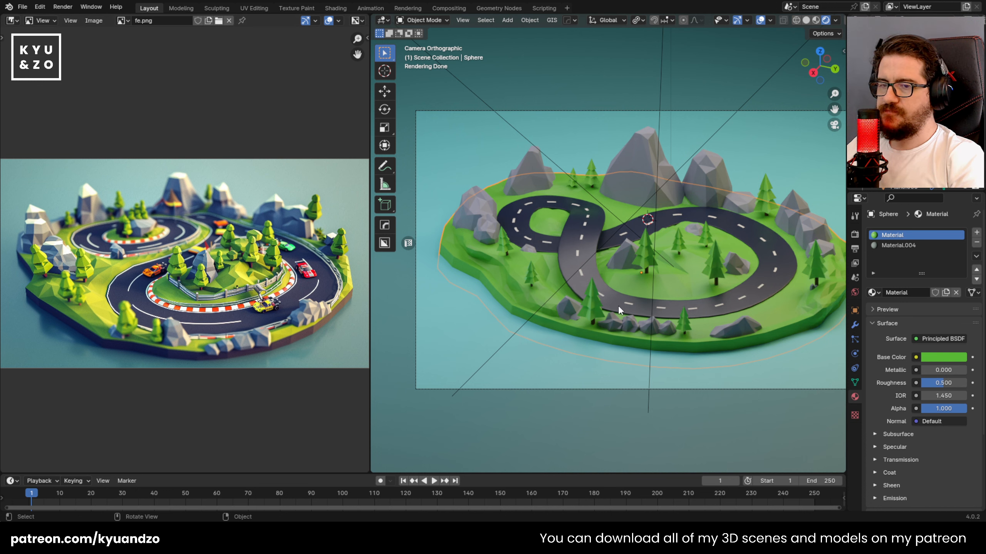
click(491, 226)
scroll(499, 303, up, 2)
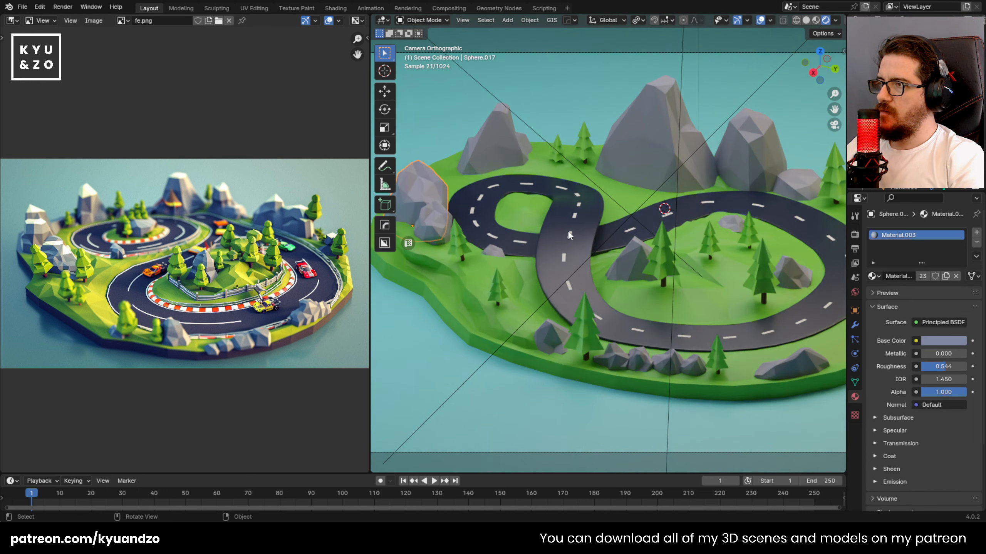
click(570, 237)
shift+middle_drag(722, 221, 625, 194)
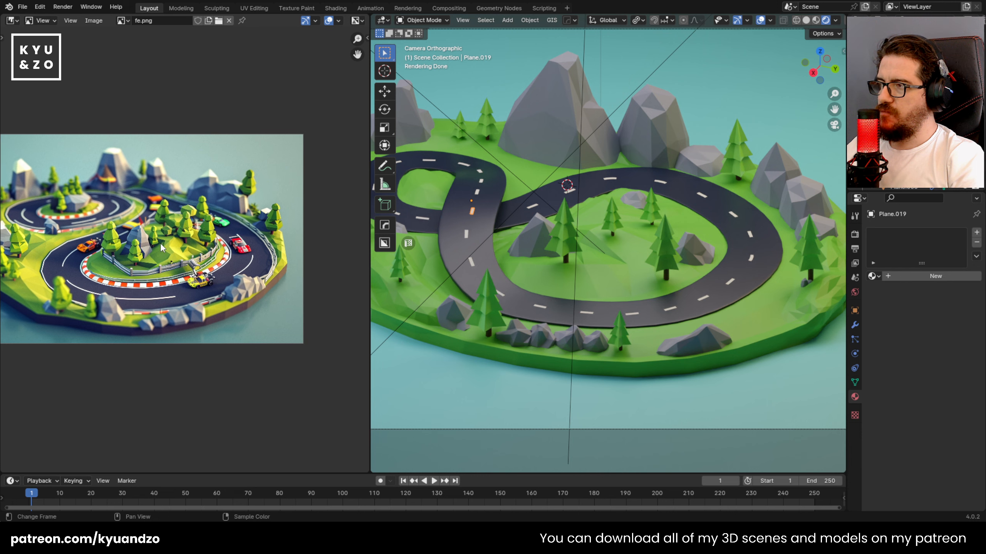
scroll(322, 295, up, 3)
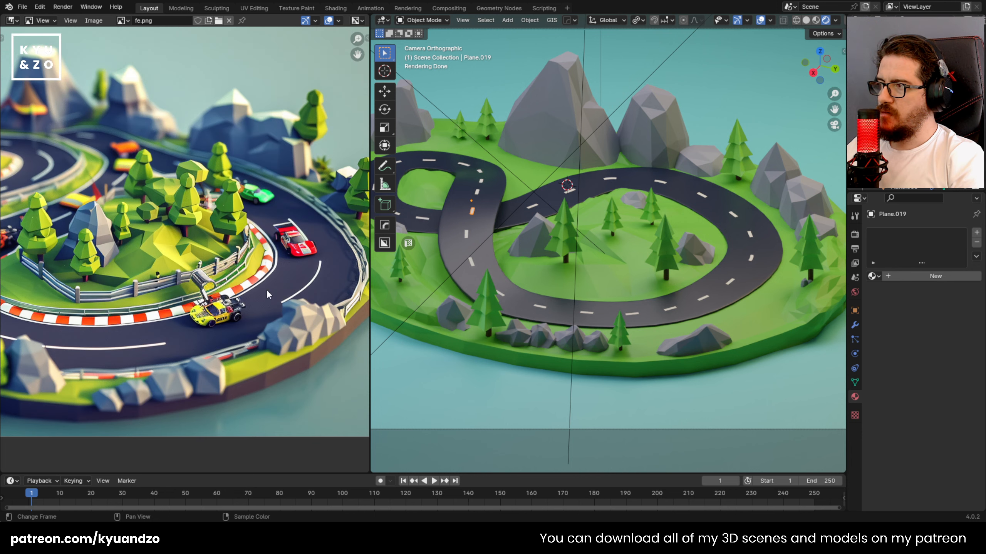
shift+middle_drag(706, 222, 562, 197)
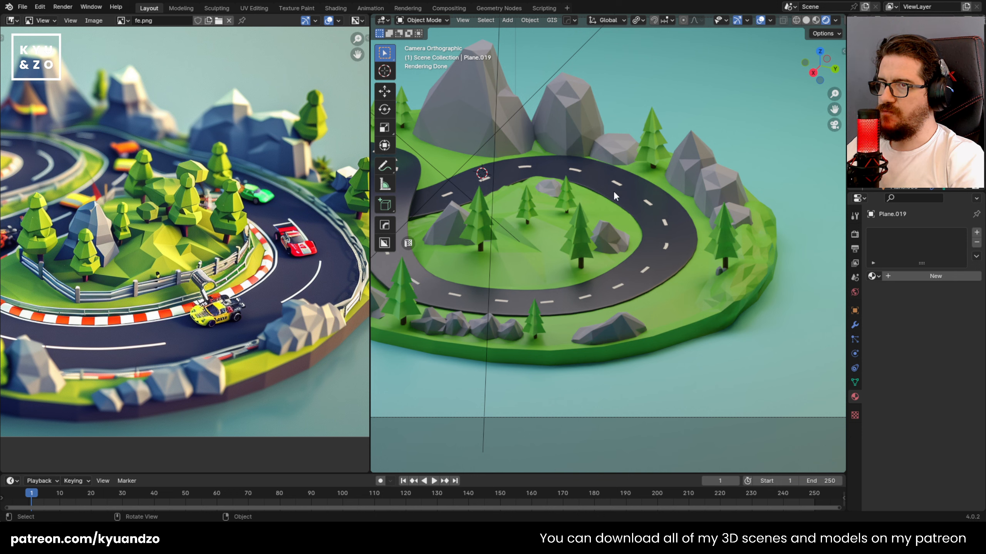
scroll(623, 253, up, 6)
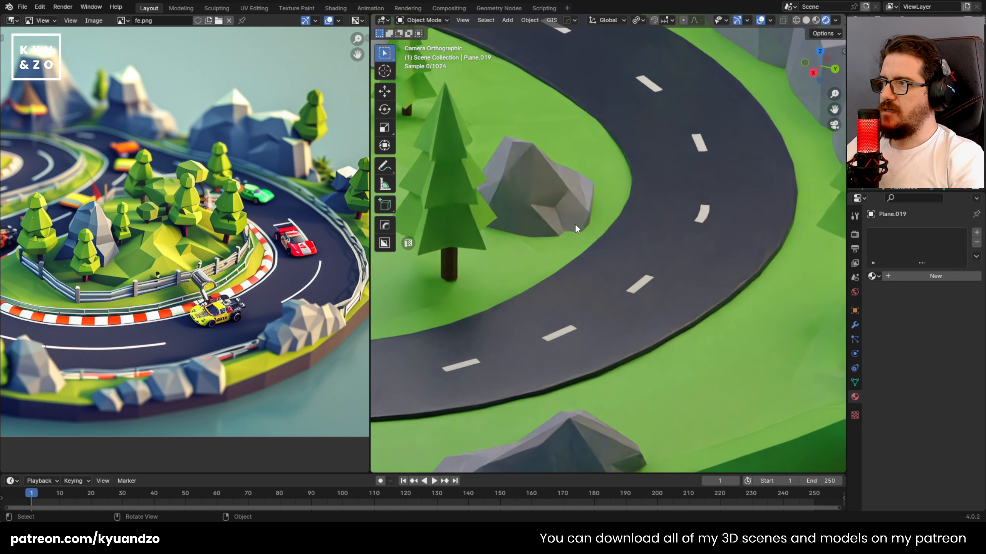
scroll(513, 181, down, 5)
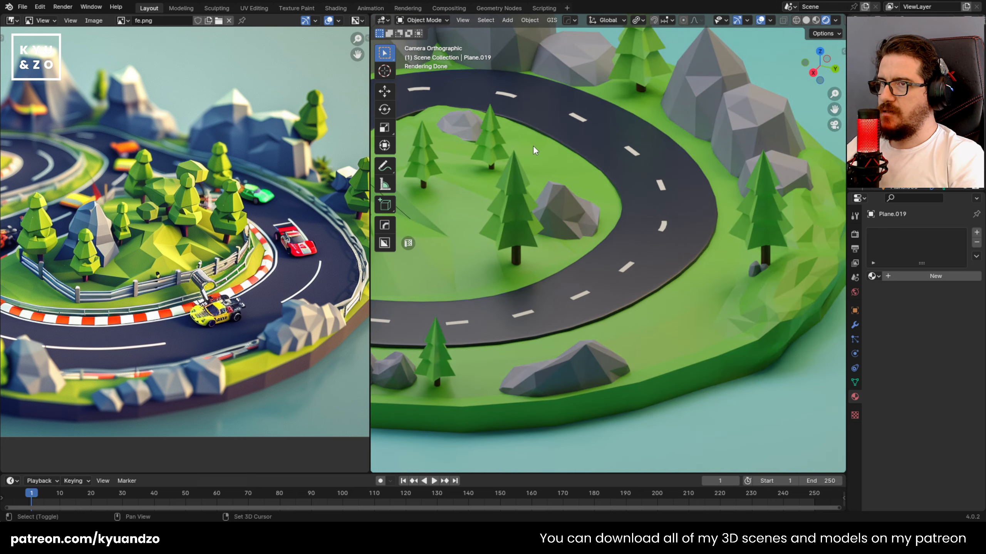
scroll(534, 147, down, 3)
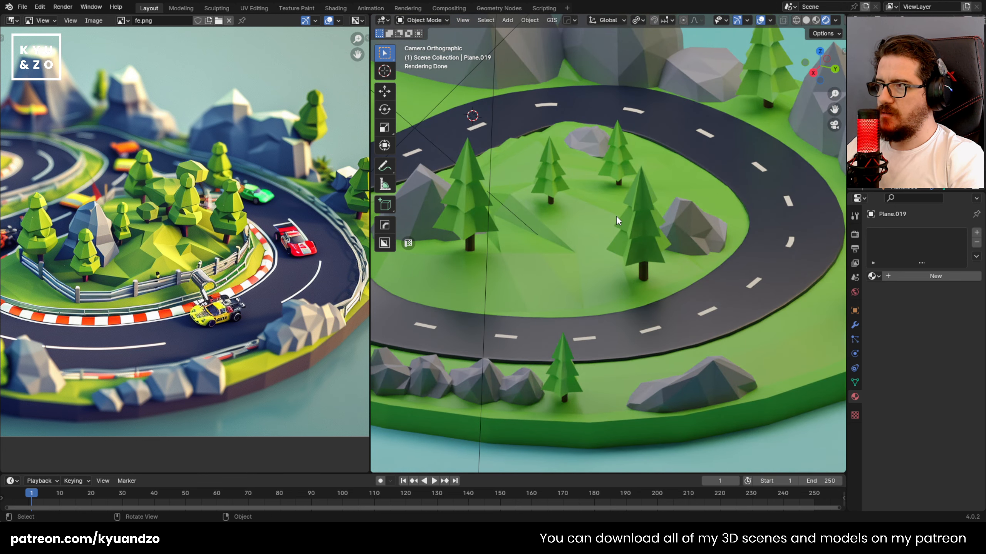
Add a cube on the inner edge of the large loop's road and scale it to 0.163.
middle_drag(619, 166, 583, 245)
scroll(583, 255, up, 5)
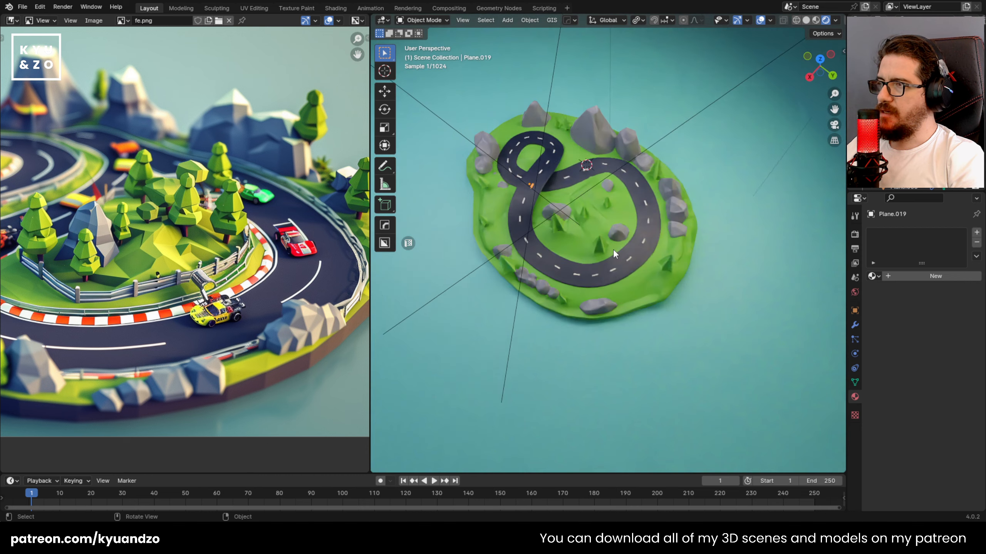
scroll(583, 245, up, 5)
key(shift+a)
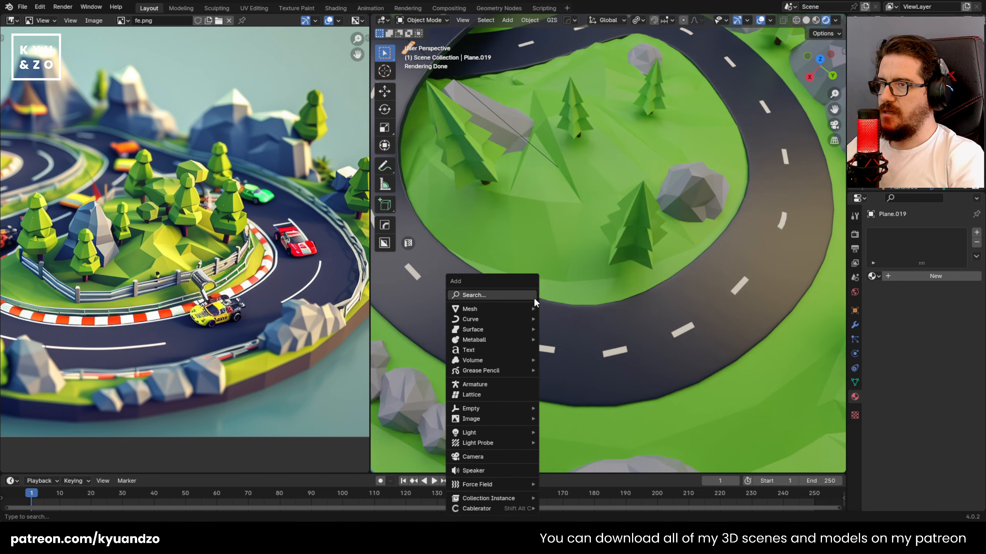
mouse_move(514, 318)
key(shift+a)
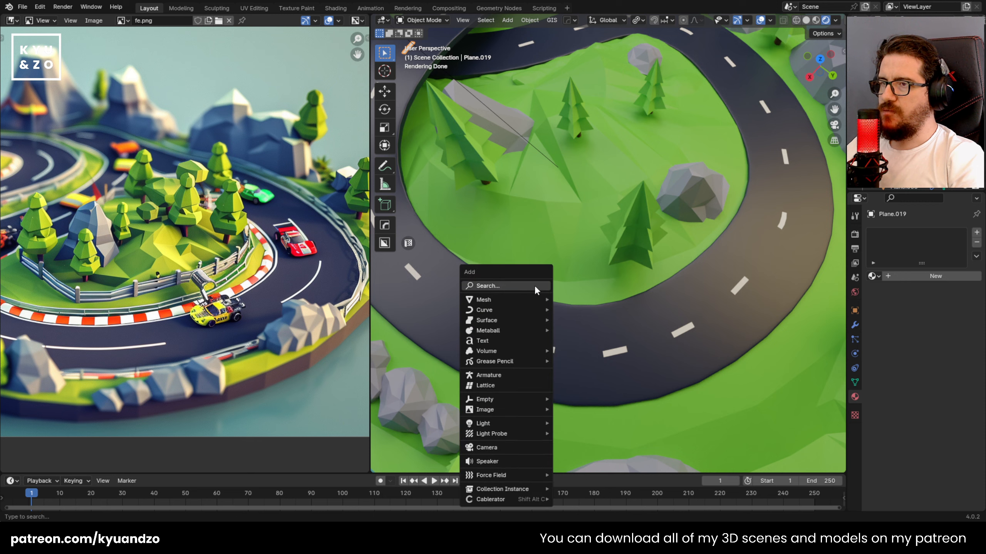
click(575, 80)
key(s)
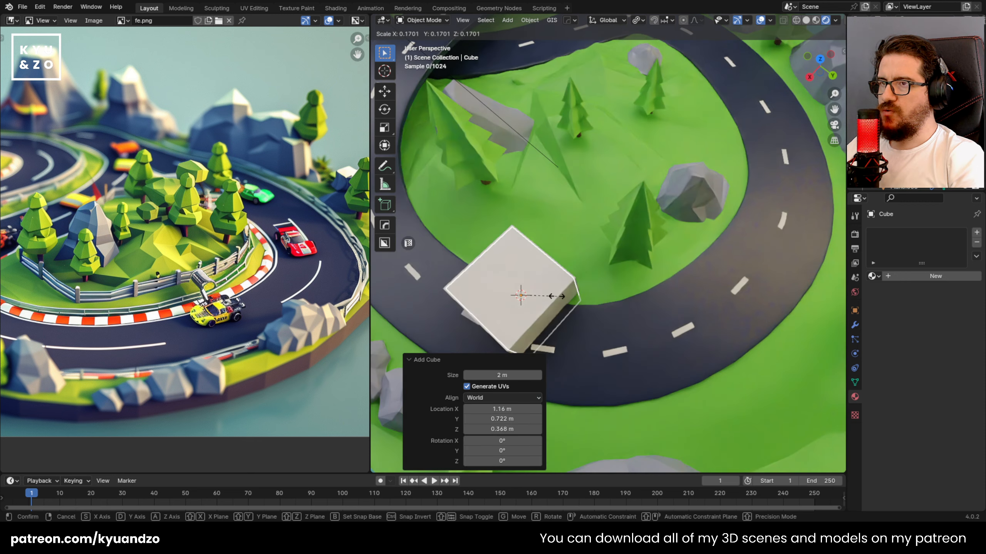
click(557, 297)
Align to the top view and move the cube -0.586 m along Y, following the road's inner edge.
scroll(632, 349, down, 3)
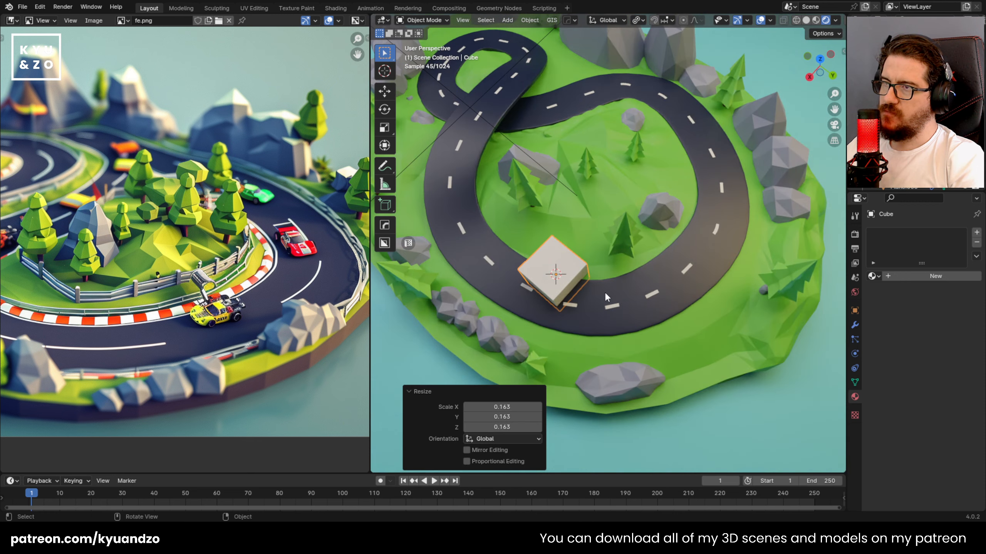
alt+middle_drag(604, 292, 647, 309)
key(g)
key(y)
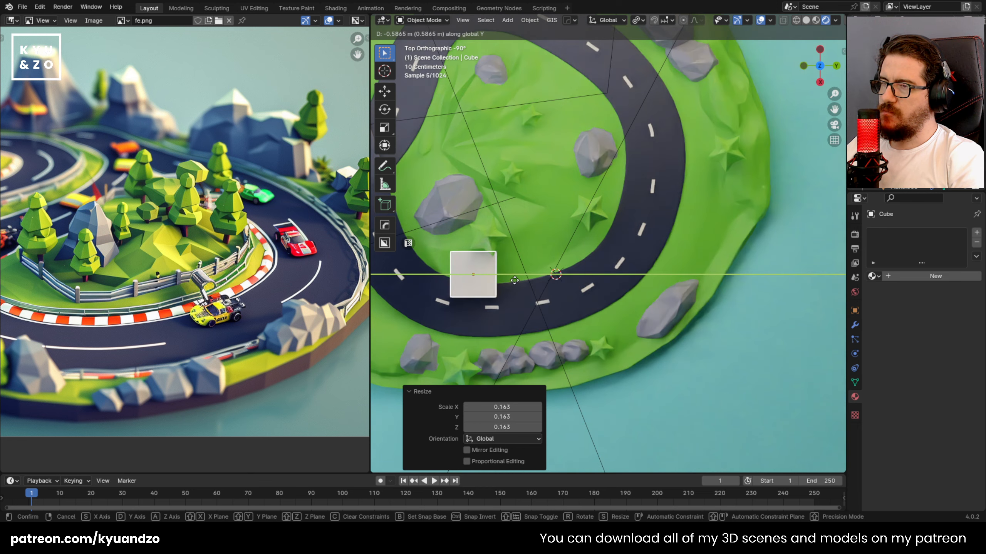
click(566, 278)
Scale the cube uniformly to 0.341 at the road's inner edge.
scroll(545, 288, up, 3)
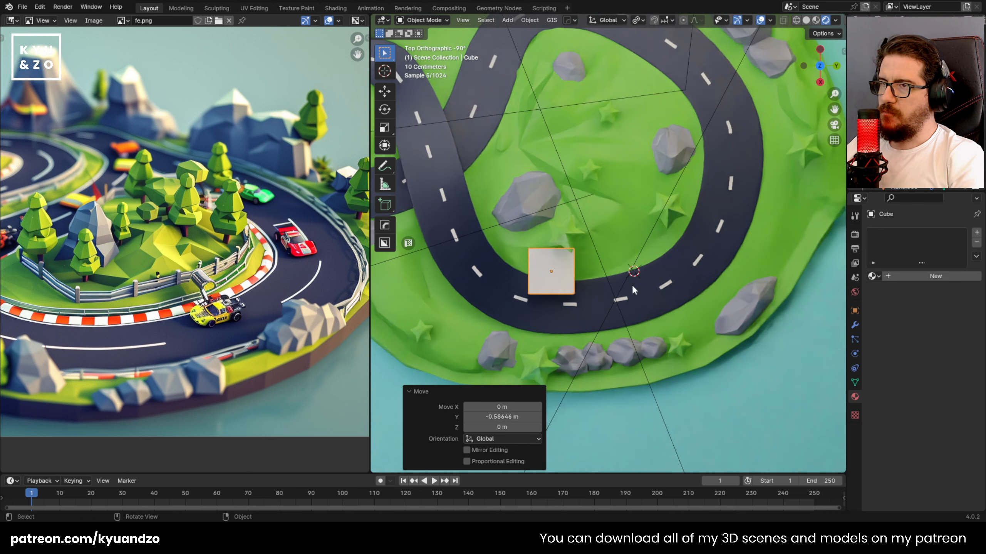
key(s)
click(575, 282)
scroll(596, 246, up, 2)
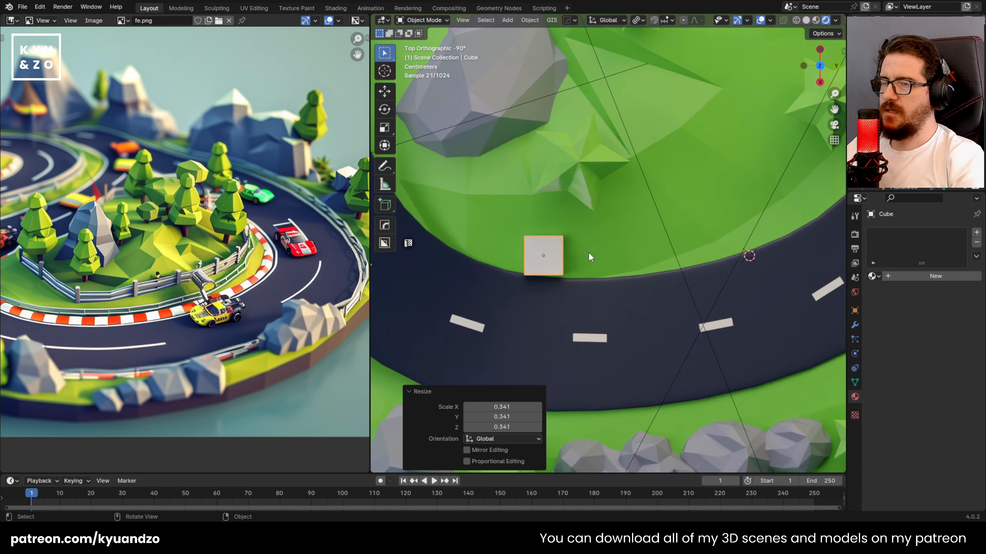
scroll(581, 266, down, 2)
scroll(569, 263, up, 2)
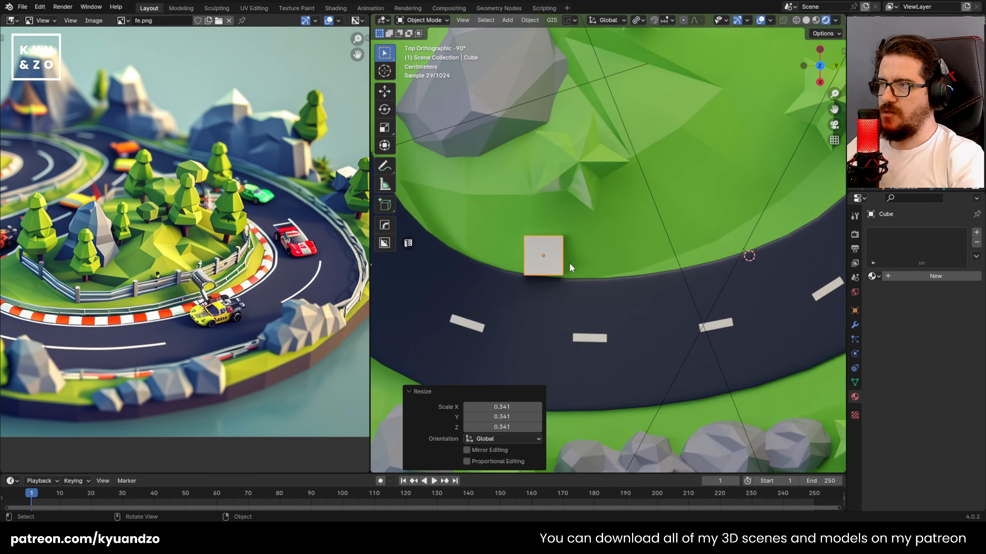
mouse_move(570, 263)
middle_down()
mouse_move(537, 214)
mouse_move(557, 267)
middle_up()
key(Tab)
key(Tab)
scroll(557, 267, down, 5)
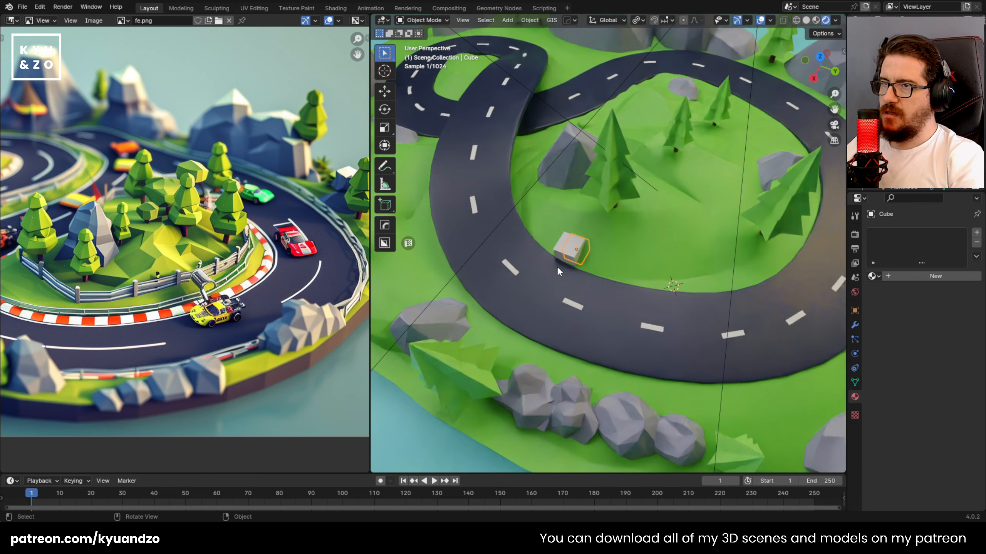
Stretch the cube along Y by a factor of -23.338 and move the resulting bar 0.933 m along Y.
key(s)
key(y)
click(542, 301)
key(g)
key(y)
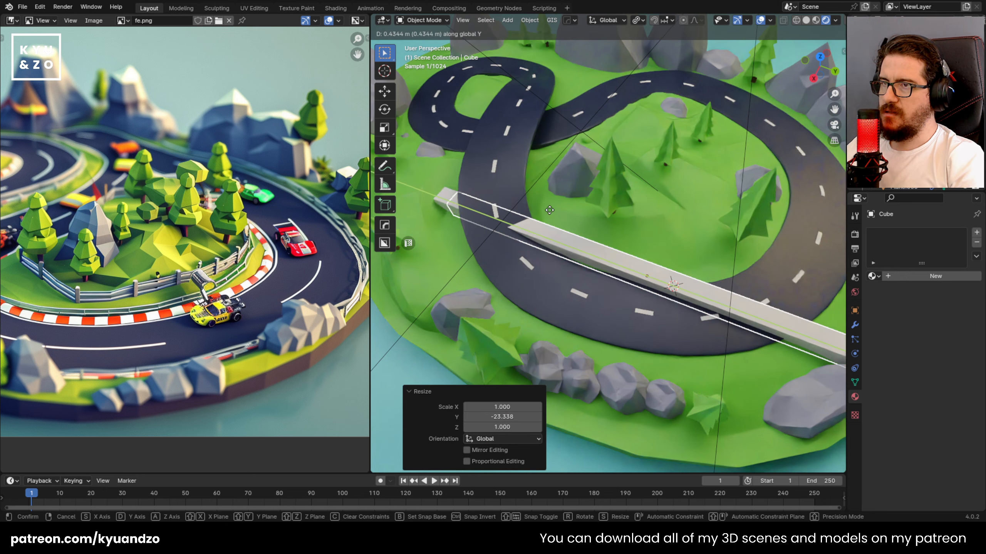
click(622, 237)
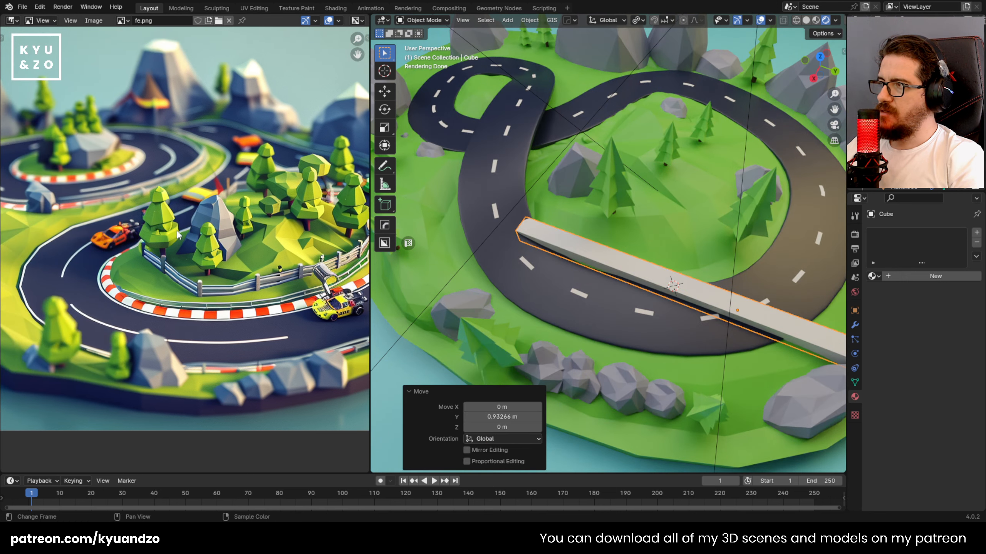
Align to the top view, reposition the bar across the large loop's infield, and shift it 0.044 m along Y.
alt+middle_drag(631, 204, 656, 246)
key(g)
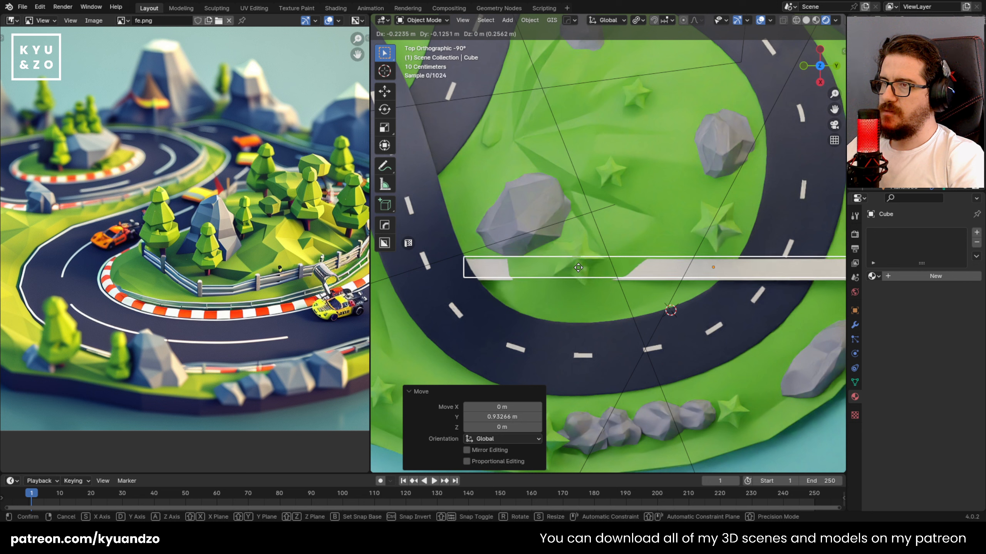
click(570, 264)
mouse_move(570, 264)
middle_down()
mouse_move(577, 167)
mouse_move(568, 253)
middle_up()
key(g)
key(z)
key(y)
click(586, 167)
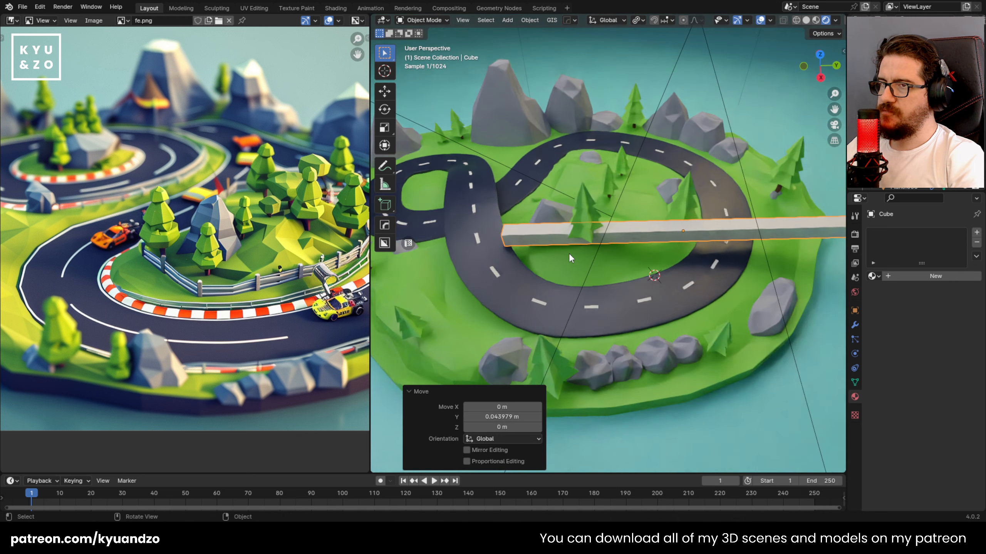
Divide the bar along its length with 21 evenly spaced loop cuts.
key(Tab)
key(ctrl+r)
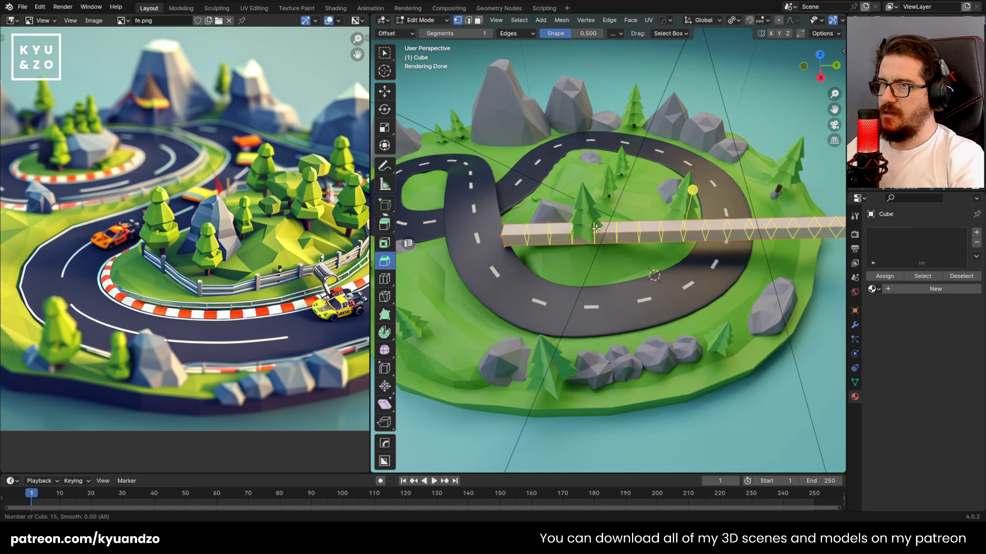
scroll(596, 228, down, 9)
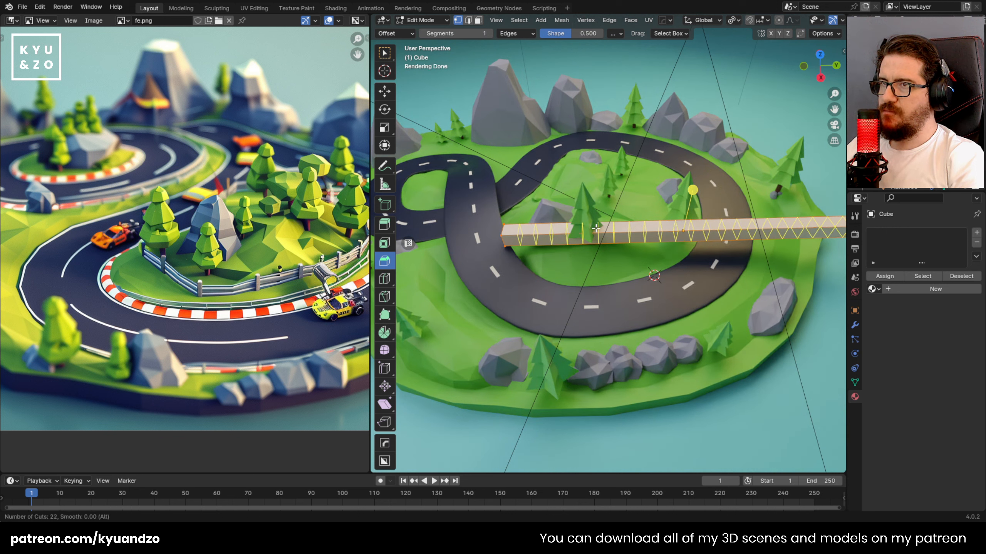
click(595, 228)
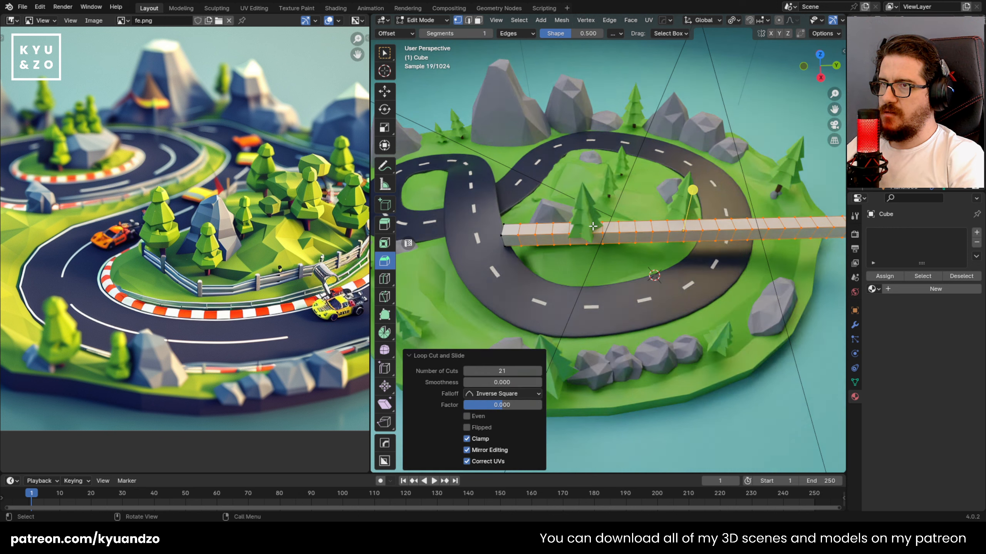
key(Tab)
In top view, move and rotate the bar's first loop cut to follow the road's inner edge.
alt+middle_drag(595, 228, 581, 307)
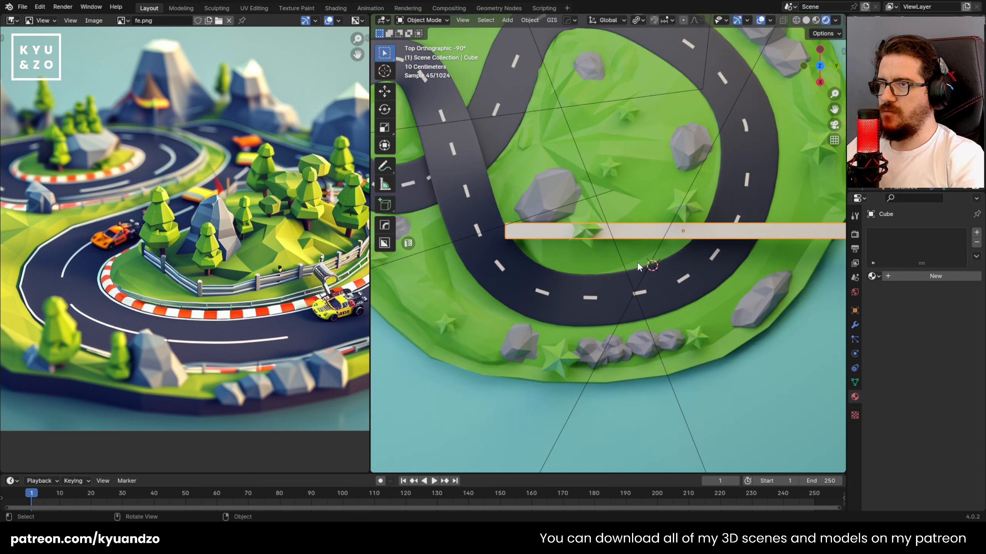
key(Tab)
scroll(541, 249, up, 4)
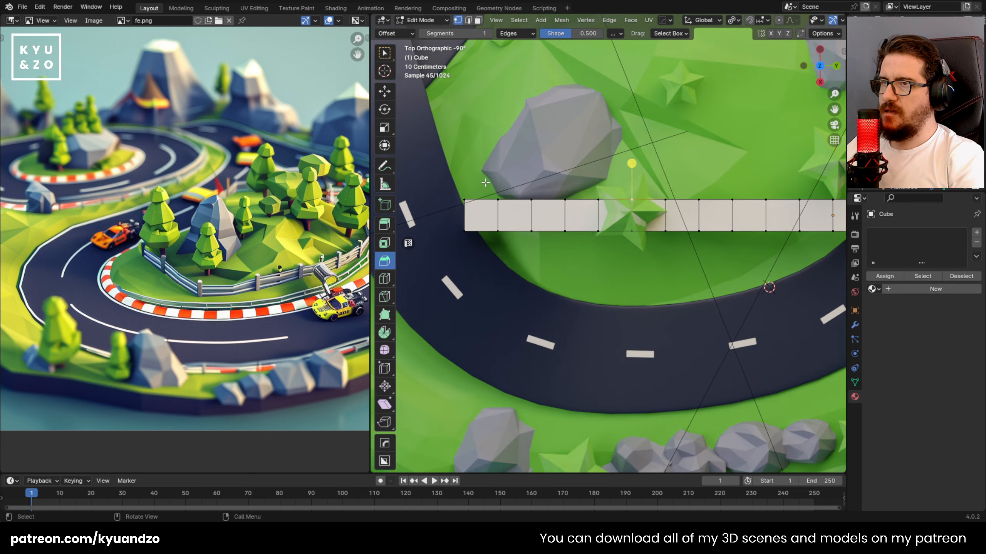
drag(500, 210, 518, 240)
key(g)
click(533, 255)
key(r)
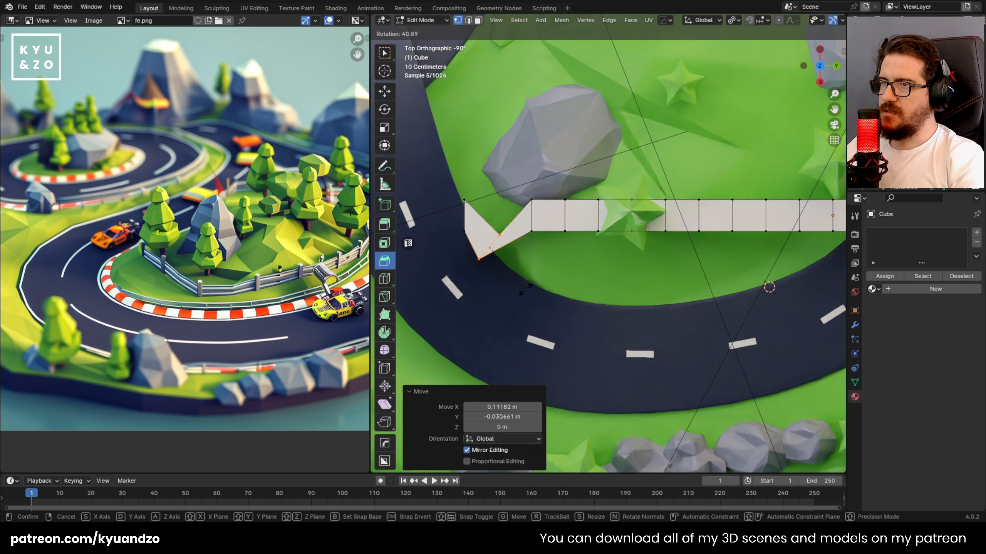
click(527, 288)
key(g)
click(537, 280)
Move and rotate the bar's second loop cut onto the road's inner edge.
drag(519, 181, 540, 241)
key(g)
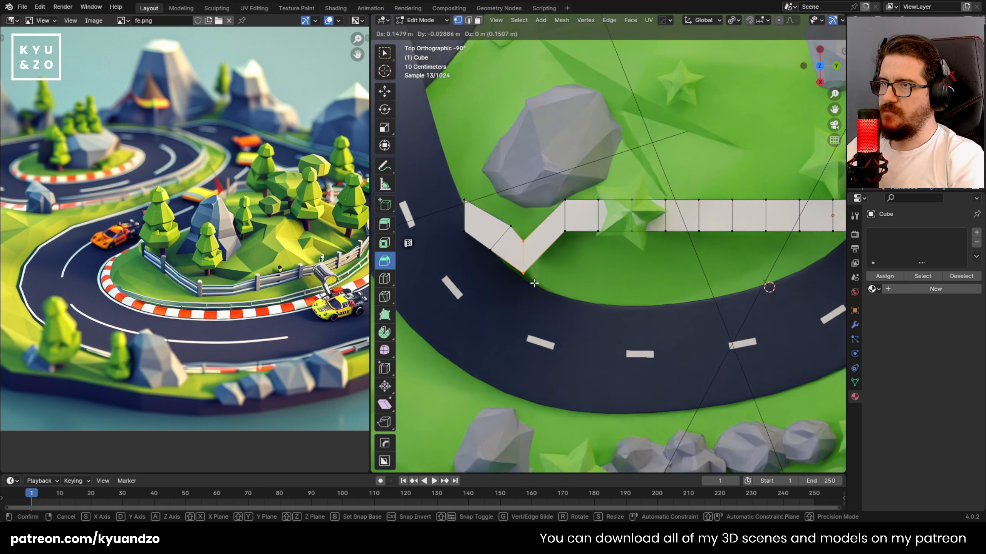
click(532, 284)
key(r)
click(565, 304)
key(g)
click(569, 310)
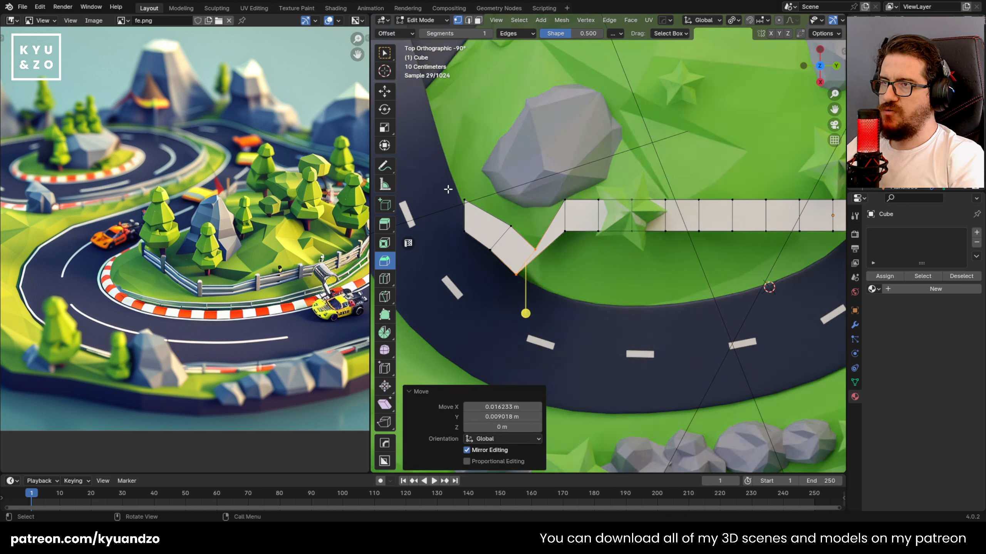
Rotate the bar's end 44.5° and a further 17.9°, shifting it to align with the road's inner edge.
drag(449, 189, 474, 245)
key(r)
click(519, 254)
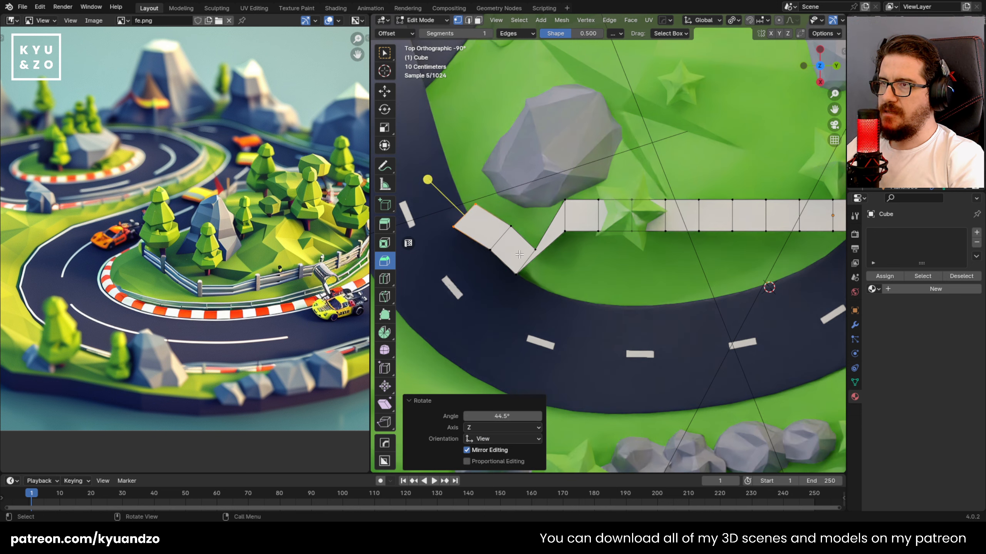
key(g)
click(532, 237)
key(r)
click(537, 255)
key(g)
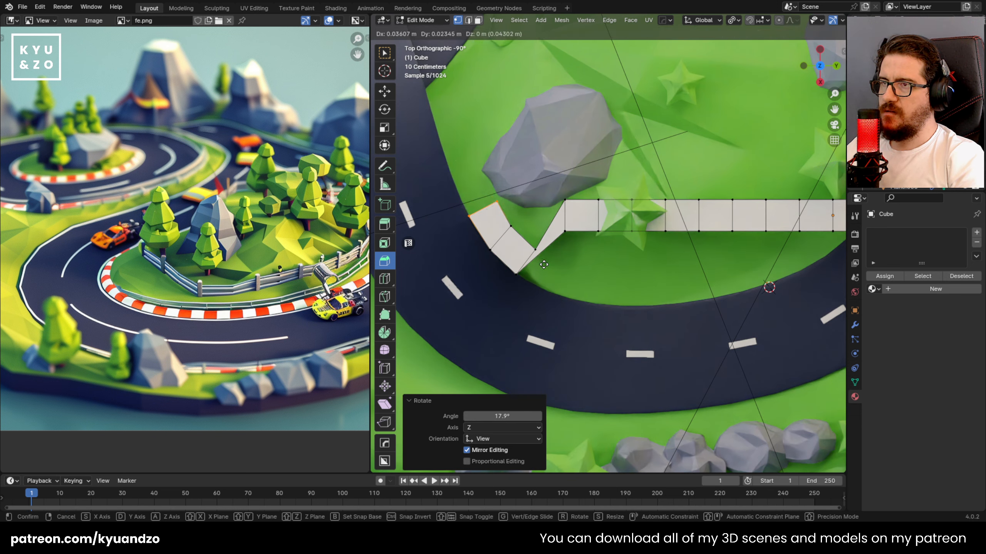
click(544, 264)
Move the bar's third loop cut toward the road's inner edge to continue the bend.
drag(553, 189, 572, 253)
key(g)
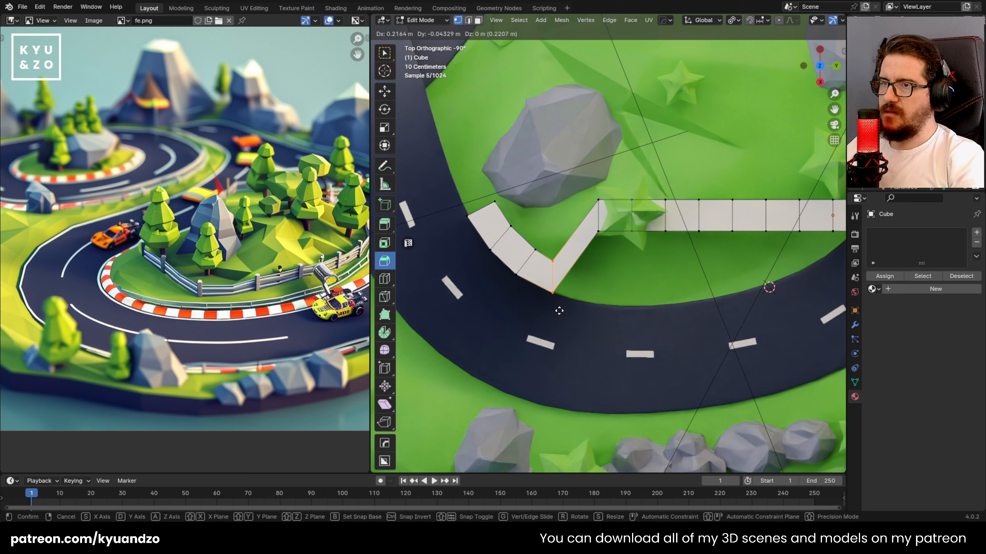
click(550, 330)
Leave mesh editing and delete the partly bent bar.
key(Tab)
middle_drag(490, 278, 499, 229)
key(x)
click(499, 267)
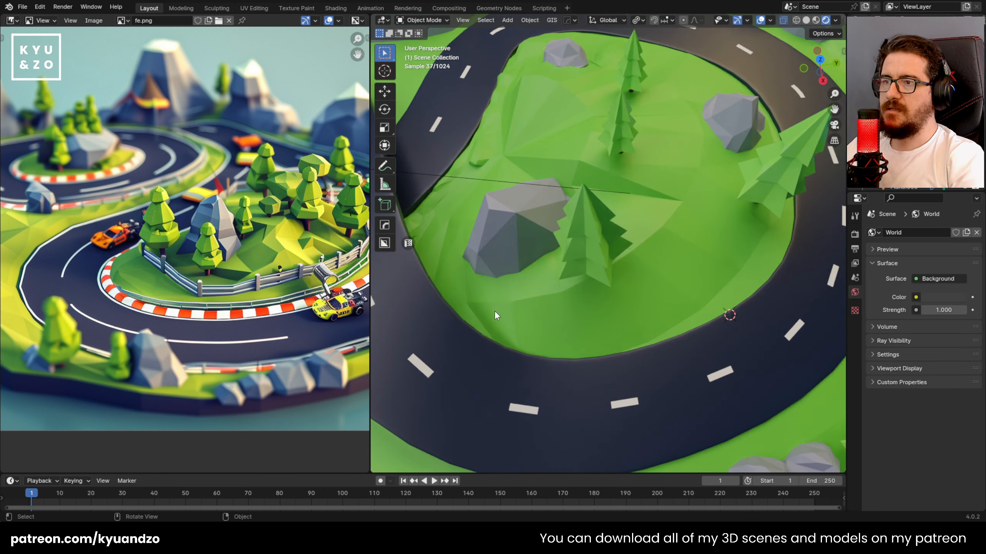
Add a mesh plane inside the large loop and scale it uniformly to 0.119.
middle_drag(574, 251, 548, 335)
key(shift+a)
mouse_move(516, 310)
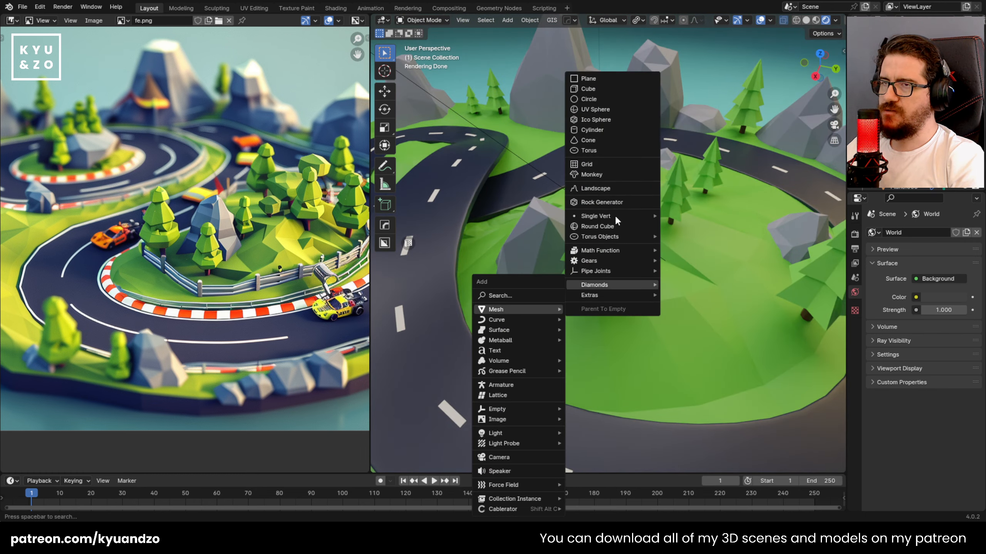
click(587, 80)
scroll(606, 279, down, 8)
key(s)
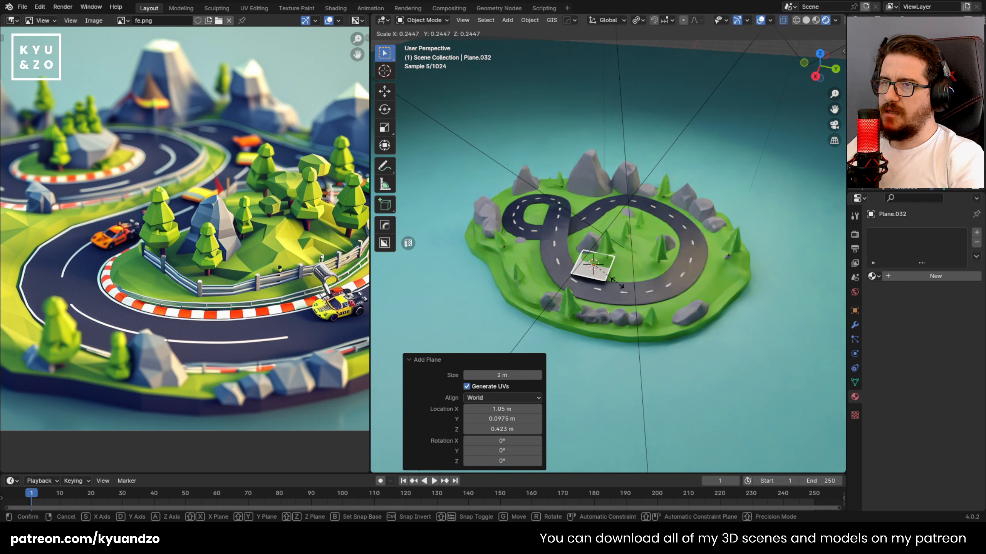
click(606, 278)
Move the plane 0.139 m along X, and in top view shift it toward the road's inner edge.
scroll(605, 276, up, 6)
key(g)
key(x)
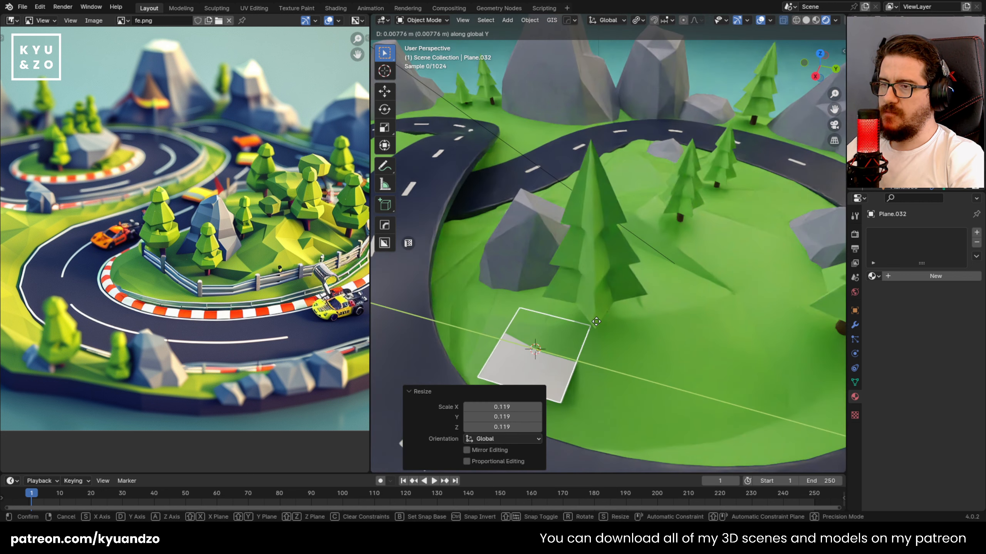
click(593, 328)
alt+middle_drag(592, 326, 662, 227)
key(g)
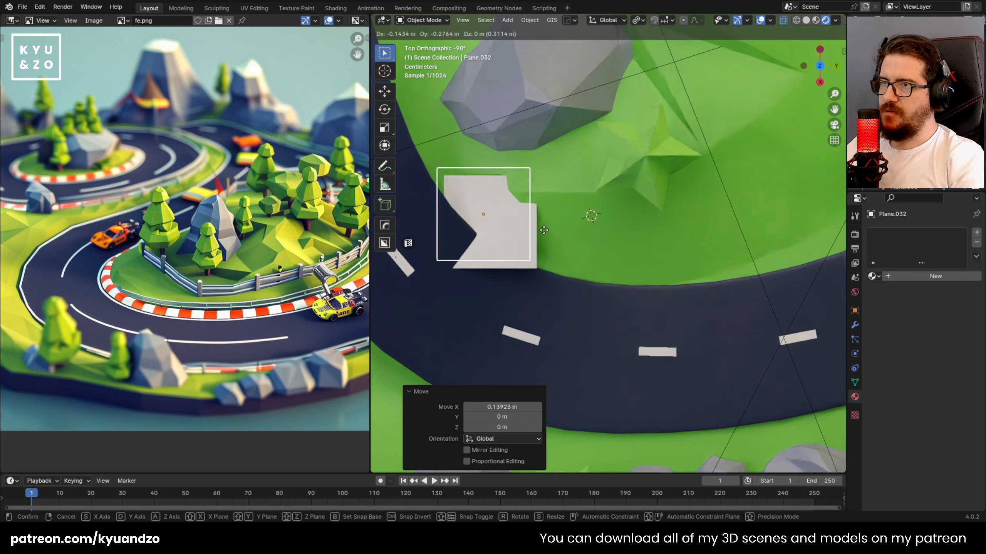
click(559, 216)
Rotate and shrink the plane beside the road's inner edge, and raise it 0.032 m along Z.
key(r)
click(546, 285)
key(s)
click(523, 236)
middle_drag(524, 236, 542, 173)
key(g)
key(z)
click(543, 171)
Move the plane along Y toward the middle of the bend and 0.098 m along X toward the road.
key(g)
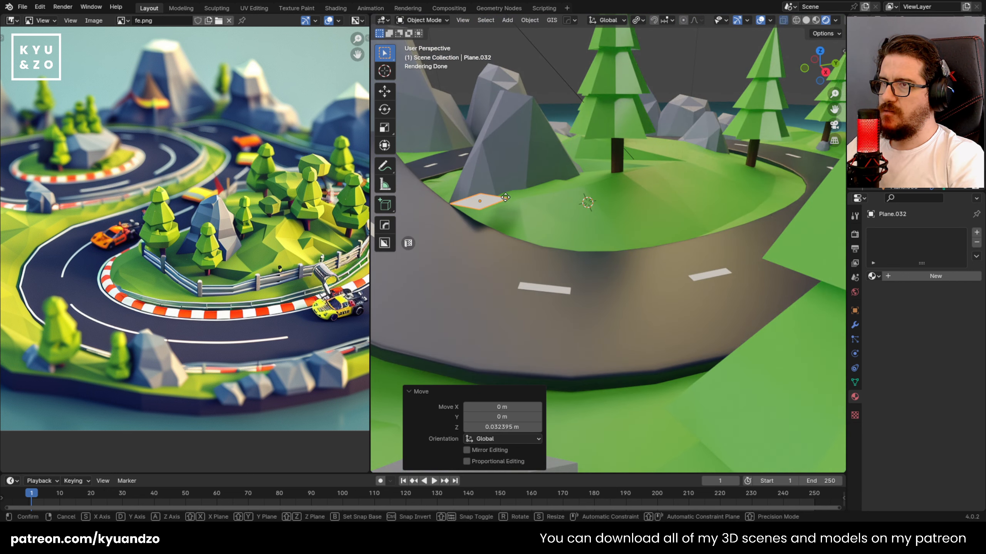
key(y)
key(x)
key(y)
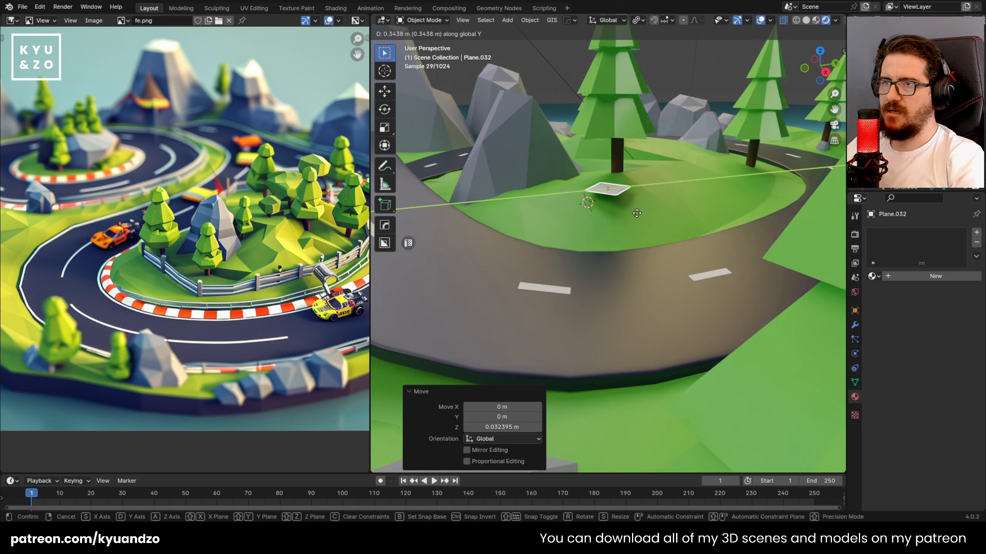
click(618, 216)
key(g)
key(x)
click(621, 221)
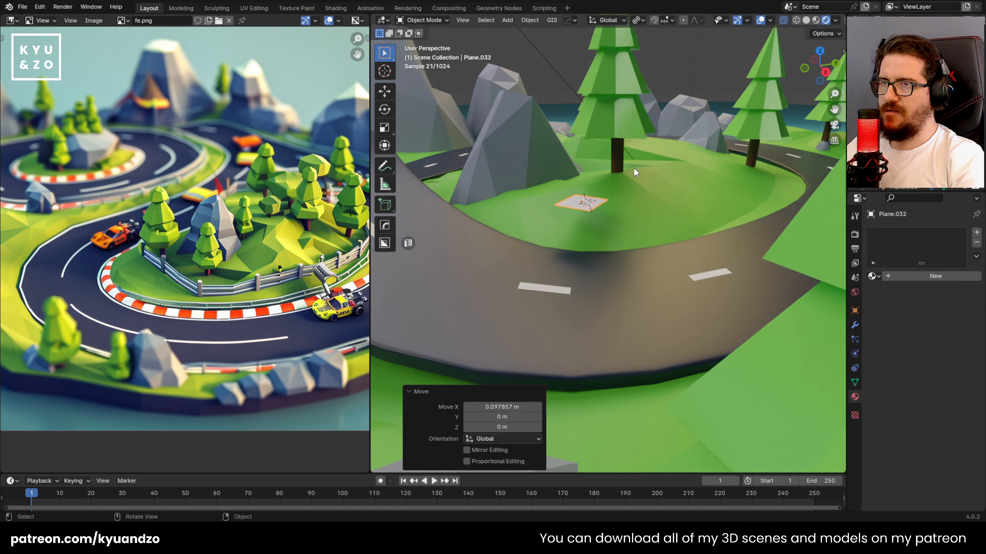
Rotate the plane 57.2° and 27.1° about the vertical, and place it against the road's inner edge in top view.
key(r)
key(z)
click(552, 123)
middle_drag(552, 123, 518, 262)
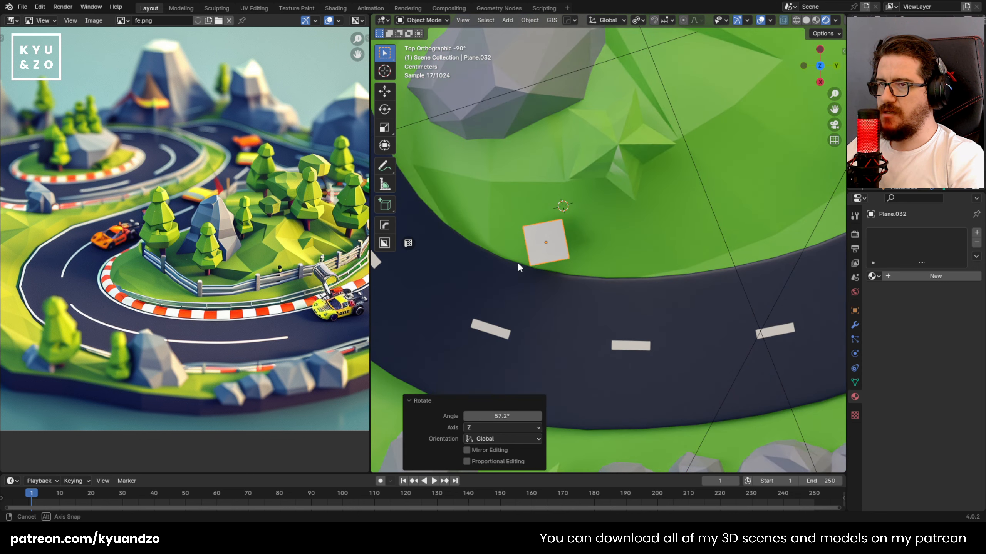
key(r)
click(634, 291)
key(g)
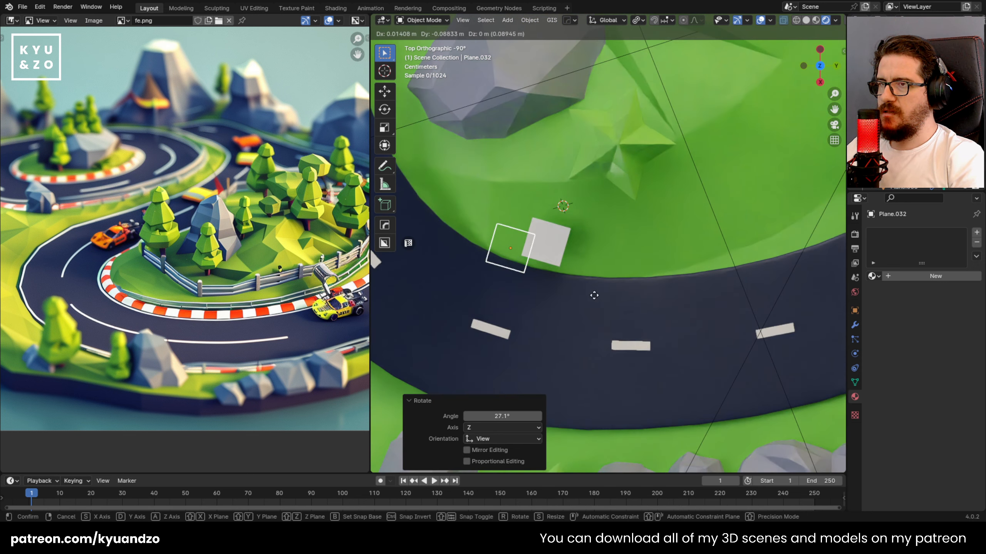
click(625, 289)
Extrude the plane's leading edge about 0.105 m along Y, and rotate and nudge the new edge to follow the road.
middle_drag(607, 283, 564, 269)
key(Tab)
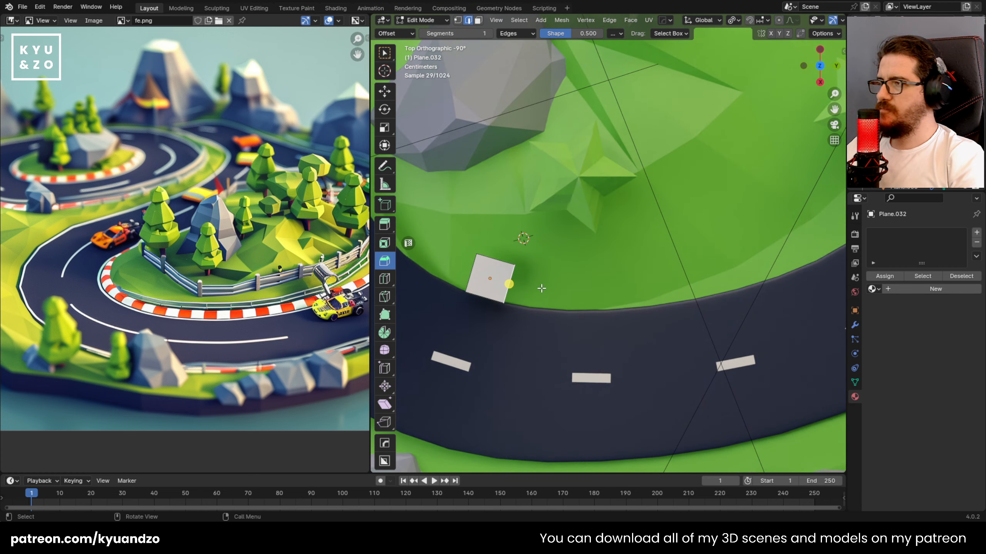
key(e)
click(574, 285)
key(r)
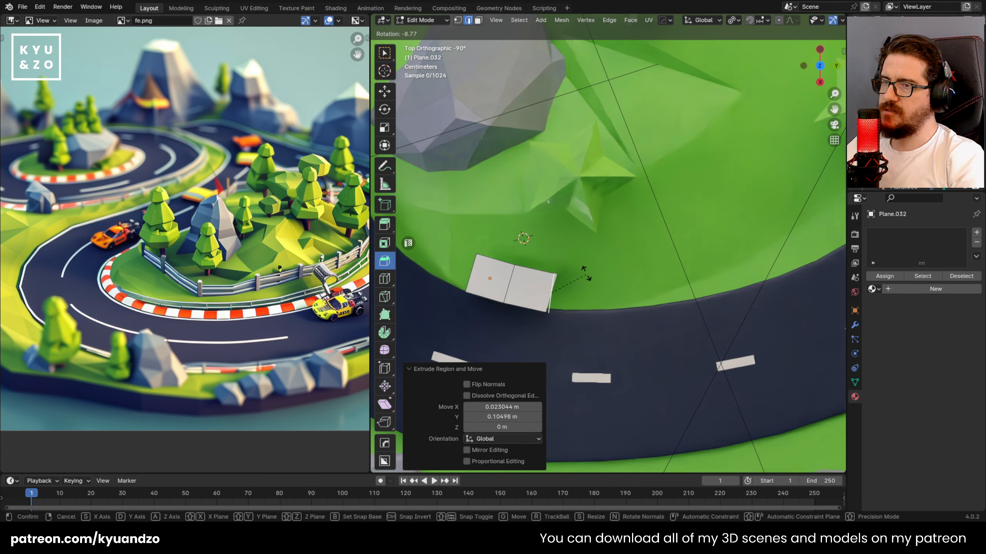
click(585, 273)
key(g)
click(586, 270)
Extrude another curb segment along the road's inner edge and rotate its end edge -6.2°.
key(e)
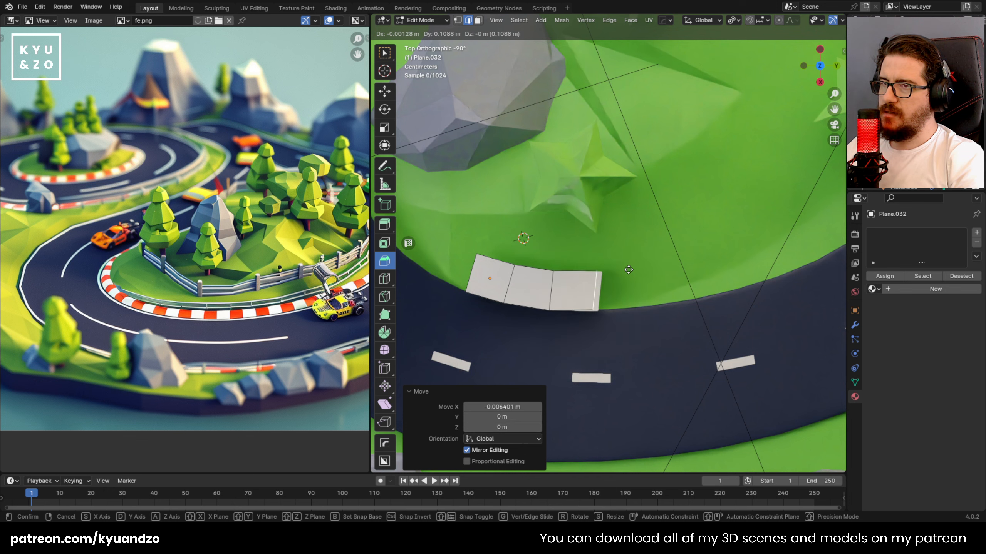
click(630, 271)
key(r)
click(634, 263)
Extrude two more curb segments along the road's inner edge, about 0.113 m and 0.111 m along Y.
shift+middle_drag(633, 263, 556, 261)
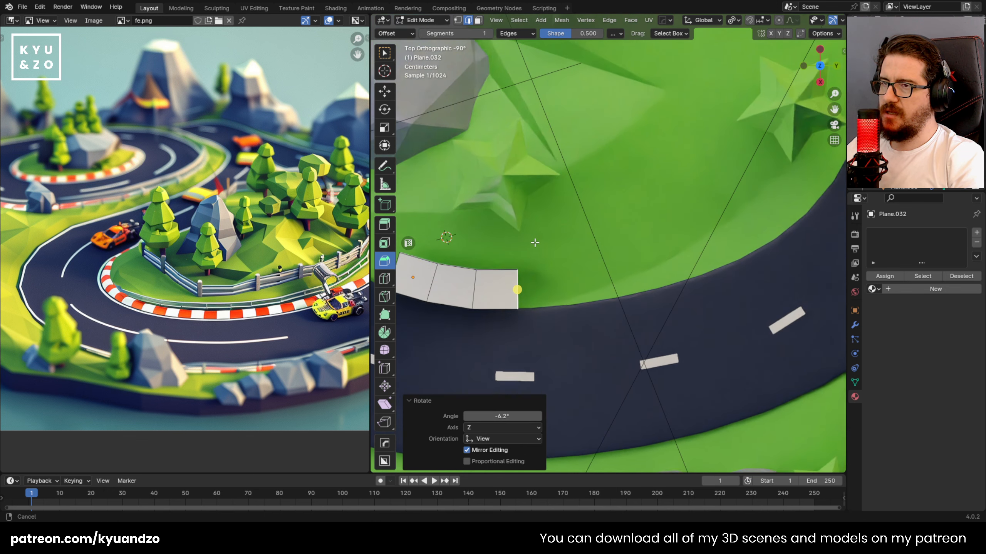
key(e)
click(580, 249)
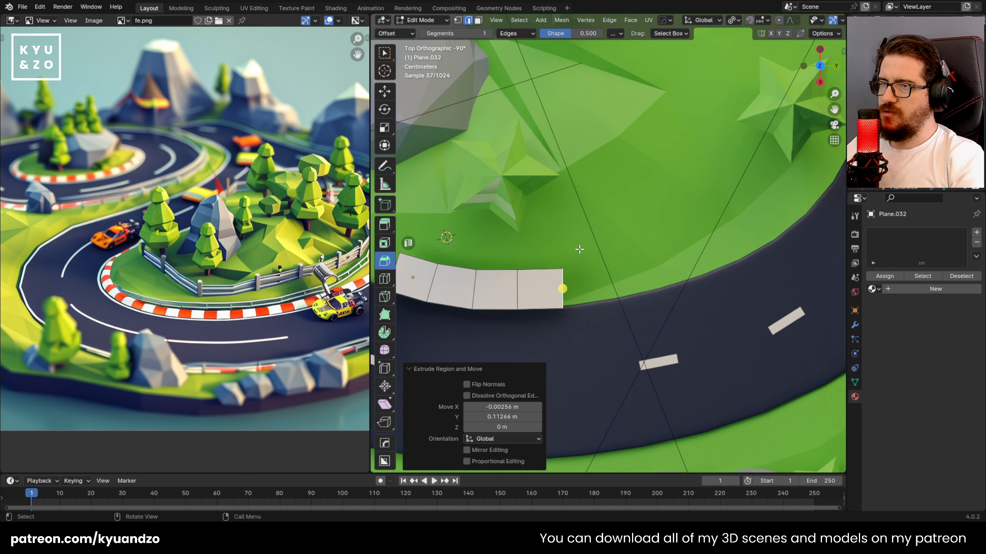
key(e)
click(622, 246)
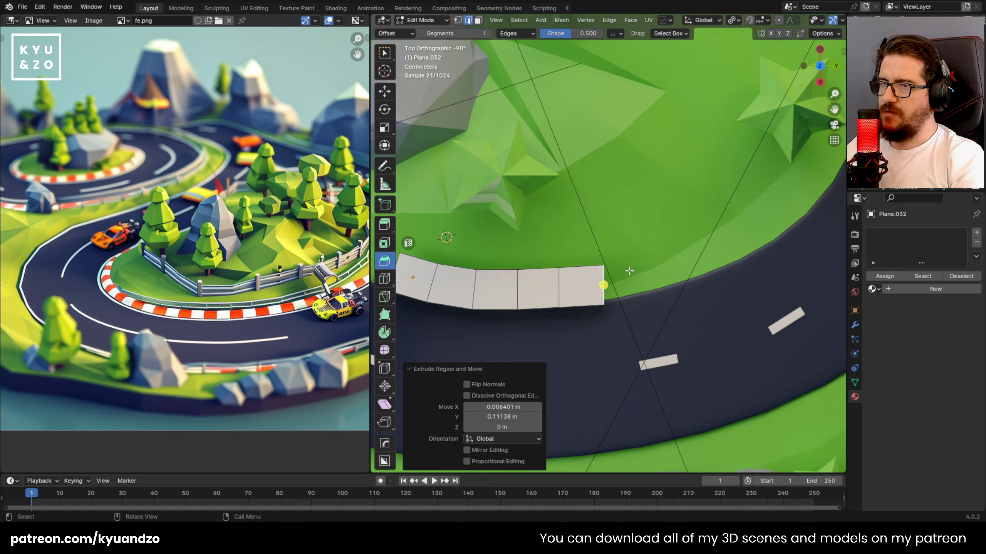
Rotate the curb strip's end edge and shift it to match the road's curve.
key(r)
click(635, 268)
key(g)
click(628, 265)
key(g)
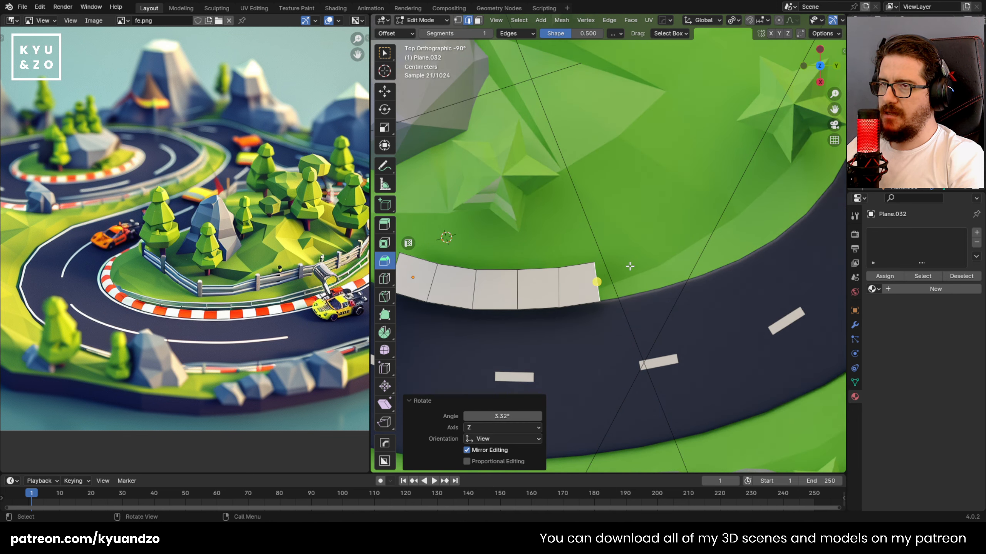
Extrude a further curb segment about 0.095 m along Y and rotate its end edge -3.05°.
shift+middle_drag(628, 265, 555, 278)
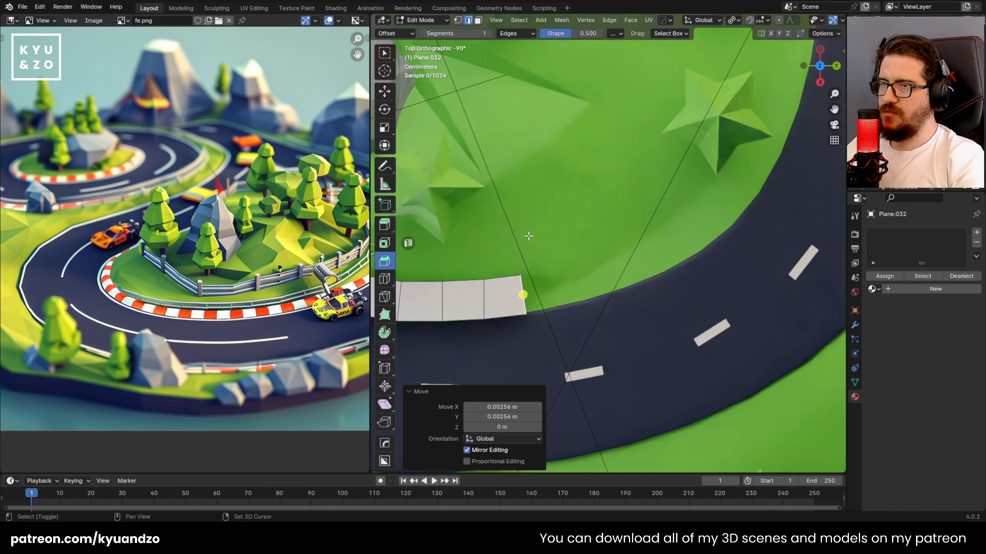
click(590, 273)
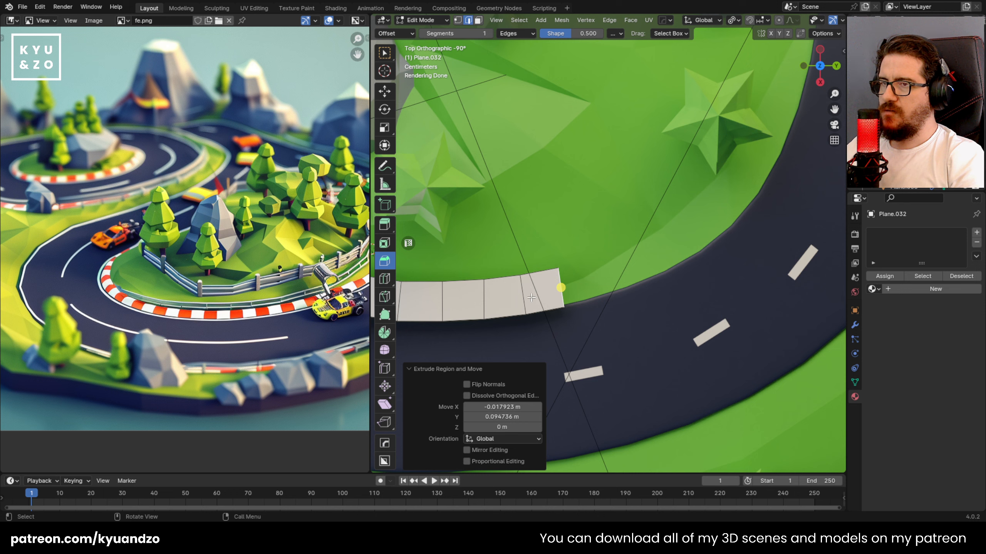
key(r)
click(589, 291)
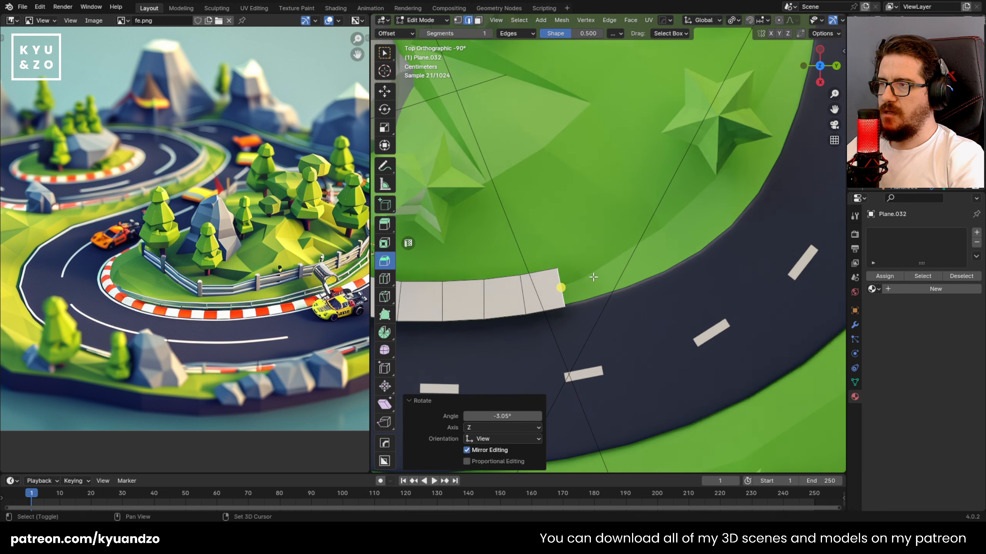
Extrude a curb segment about 0.09 m along Y, rotate its end edge, and nudge it about 0.009 m along Y.
ctrl+scroll(582, 287, right, 2)
ctrl+scroll(304, 268, right, 3)
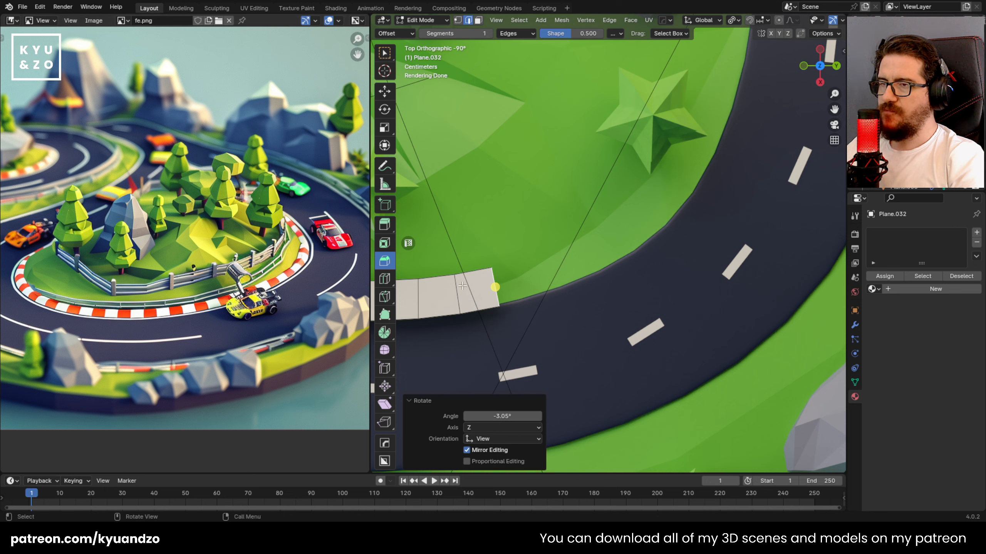
key(e)
click(542, 271)
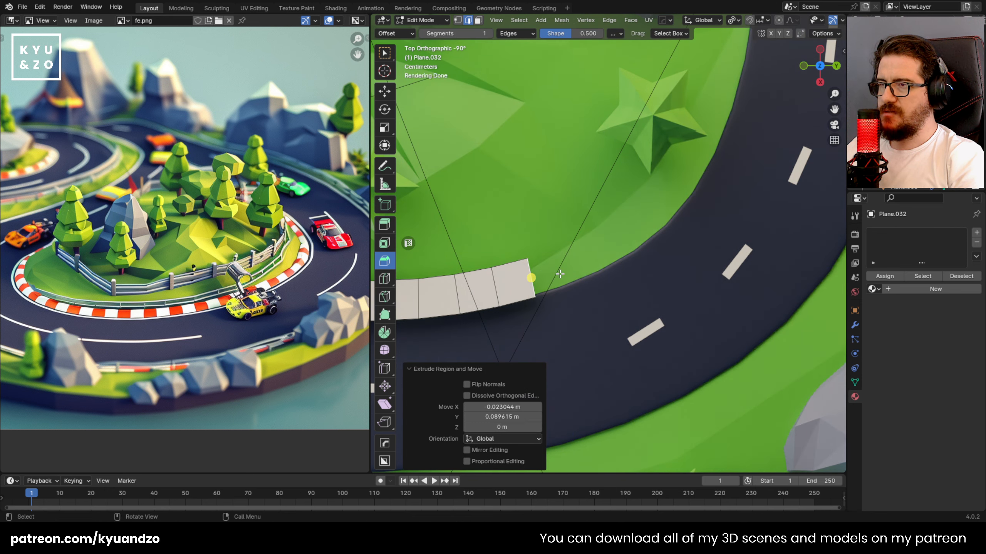
key(r)
click(557, 272)
key(g)
click(561, 272)
Extrude another curb segment about 0.092 m along Y and rotate its end edge -2.78°.
key(e)
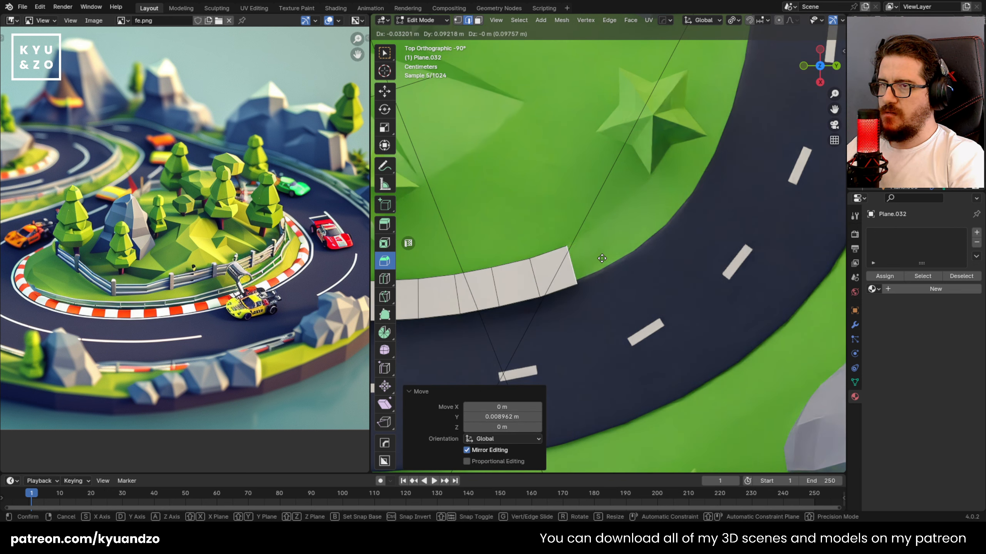
click(607, 255)
key(r)
click(623, 251)
Extrude the next curb segment, rotate its end edge -11.4°, and shift it slightly onto the road's inner edge.
key(g)
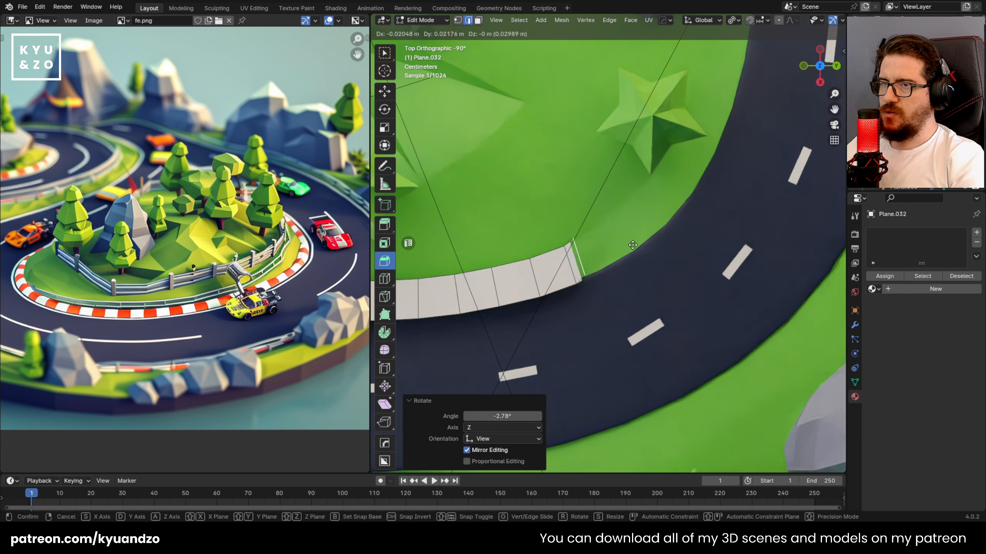
click(655, 239)
key(r)
click(662, 229)
shift+middle_drag(650, 194, 568, 253)
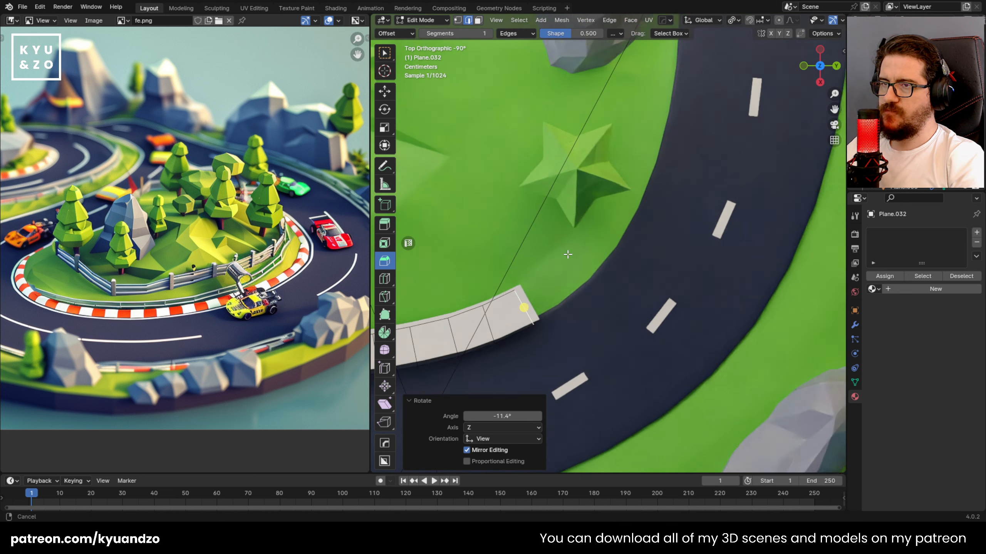
key(e)
click(590, 273)
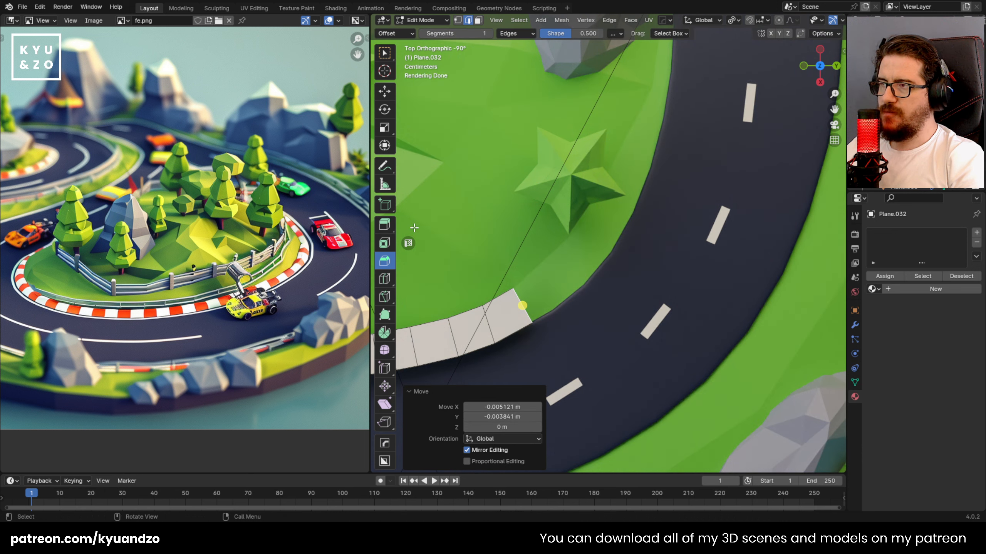
Extrude a curb segment about -0.05 m along X and 0.073 m along Y, then rotate its end edge to follow the bend.
key(e)
click(594, 283)
key(r)
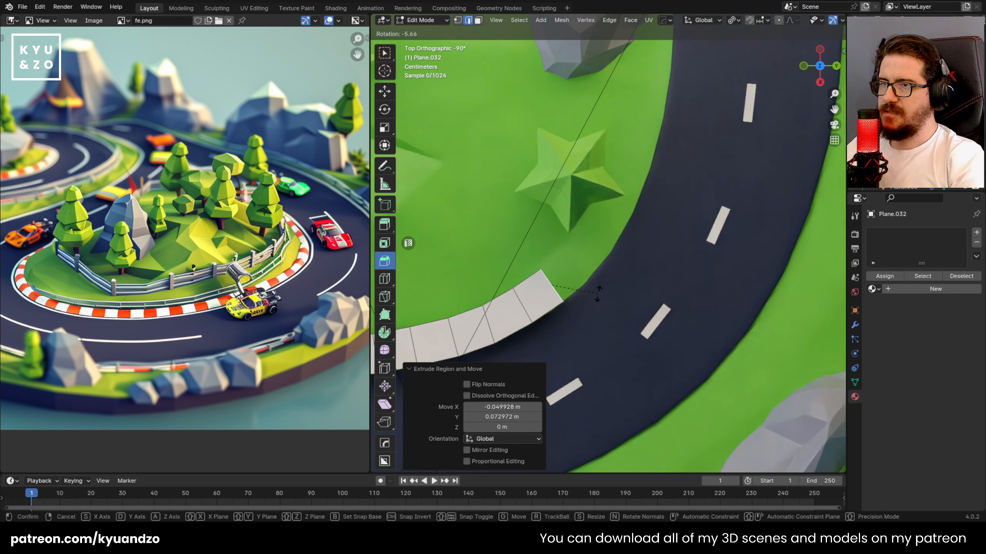
click(598, 294)
Extrude a further curb segment, rotate its end edge -12.8°, and nudge the edge against the road.
key(e)
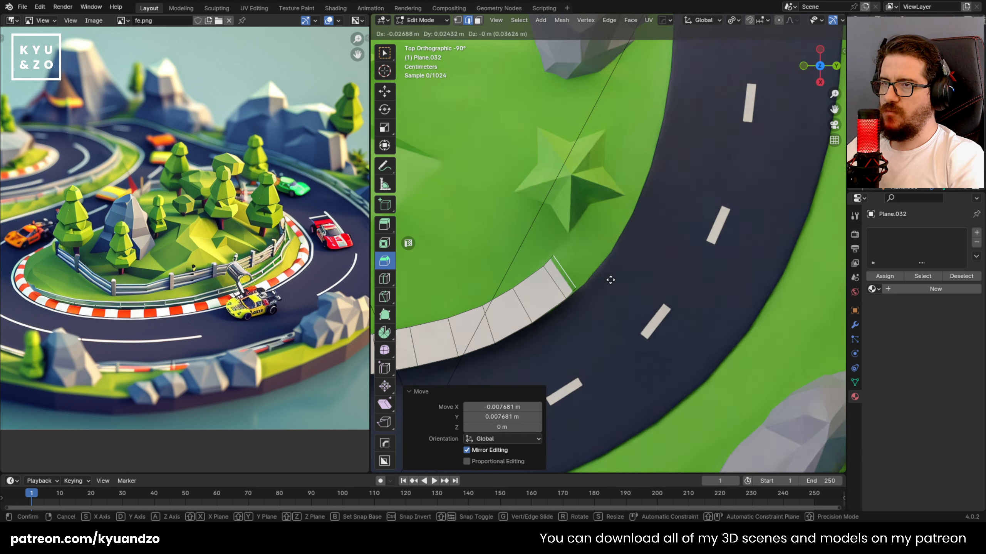
click(627, 271)
key(r)
click(636, 258)
key(g)
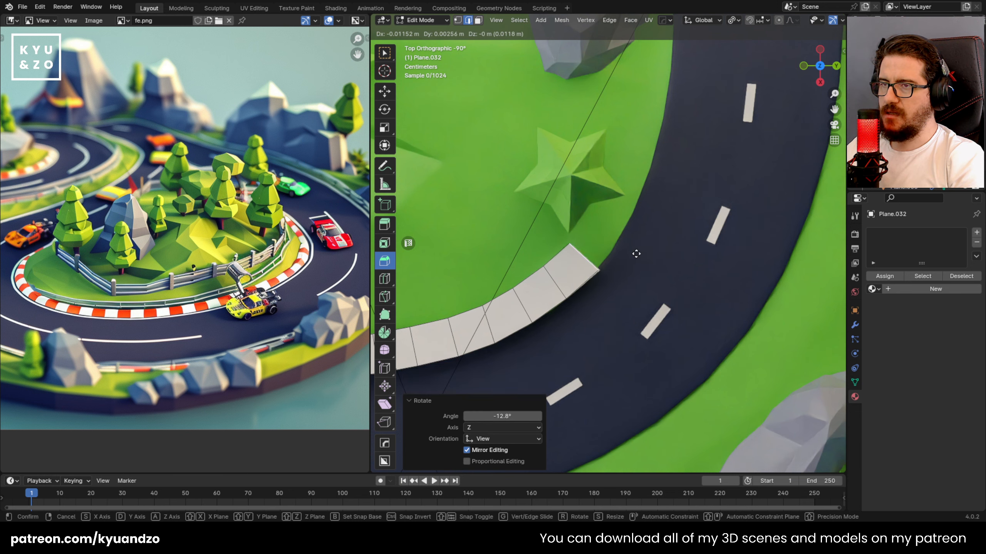
click(636, 253)
Extrude a curb segment beside the star-shaped tree, shift its end edge about -0.02 m along X, and rotate it to the curve.
shift+middle_drag(618, 210, 593, 295)
key(e)
click(604, 286)
key(r)
click(608, 278)
key(g)
click(611, 271)
key(r)
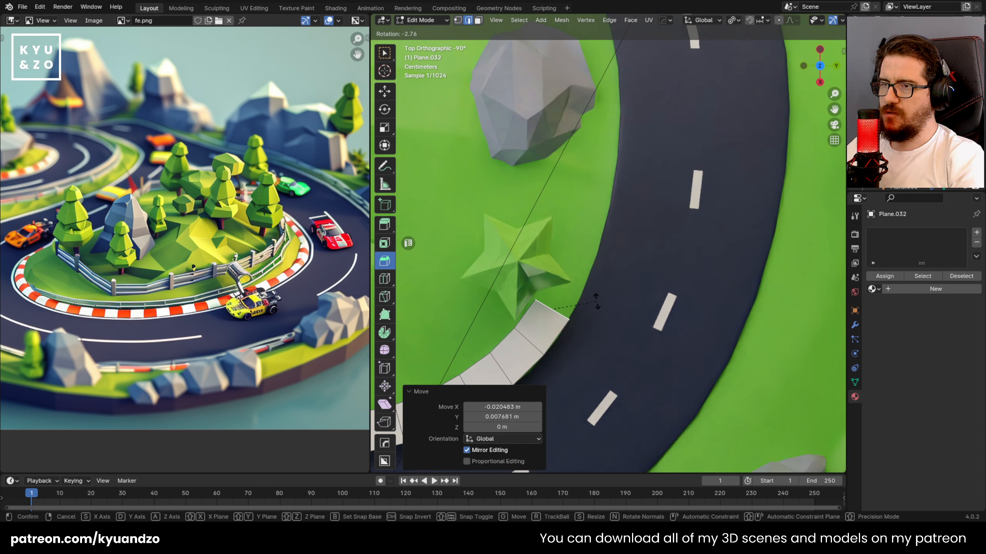
click(598, 293)
key(g)
right_click(605, 282)
Extrude a curb segment about -0.092 m along X and 0.045 m along Y, and rotate its end edge -7.85°.
key(e)
click(614, 259)
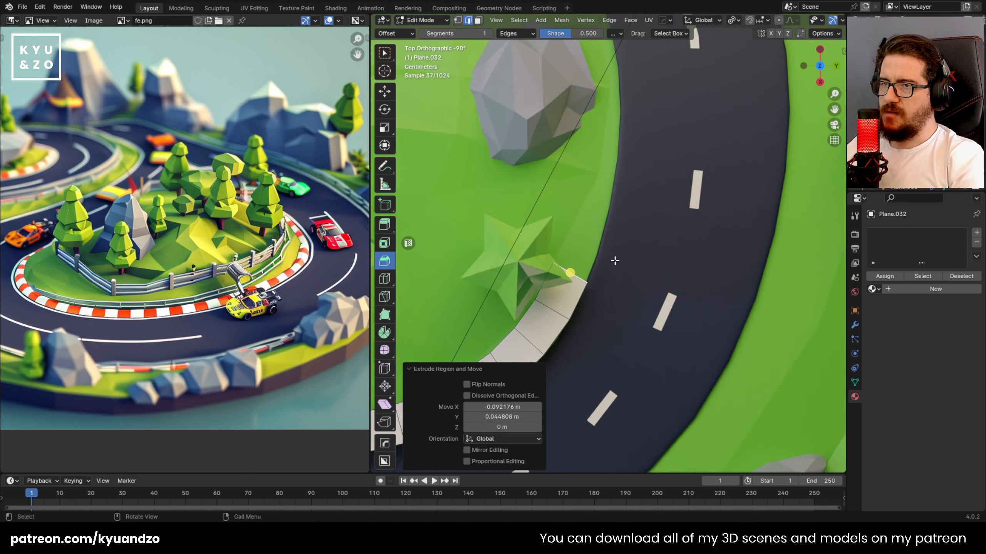
key(r)
click(617, 245)
Extrude one more curb segment past the star-shaped tree and rotate its end edge -1.55°.
shift+middle_drag(617, 245, 585, 272)
key(g)
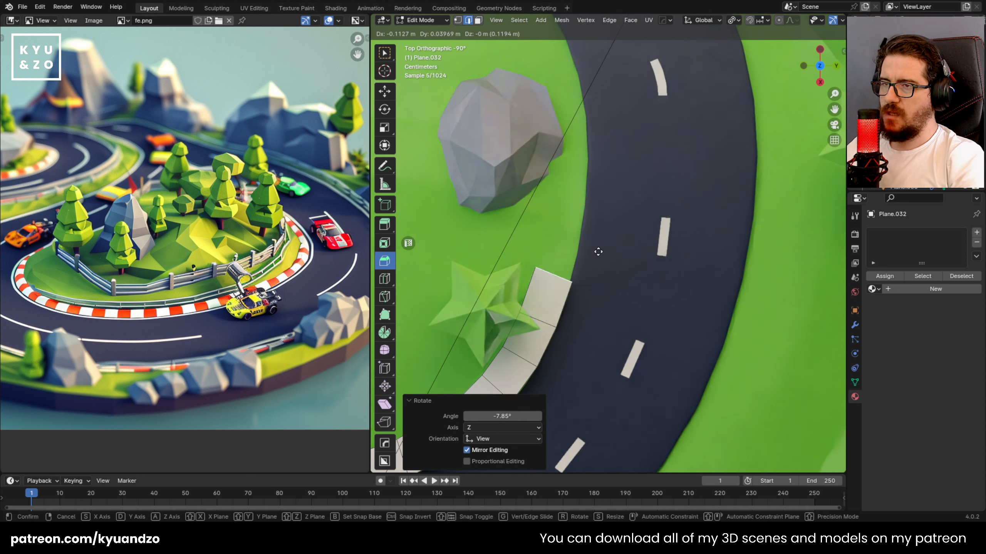
click(594, 258)
key(r)
click(596, 262)
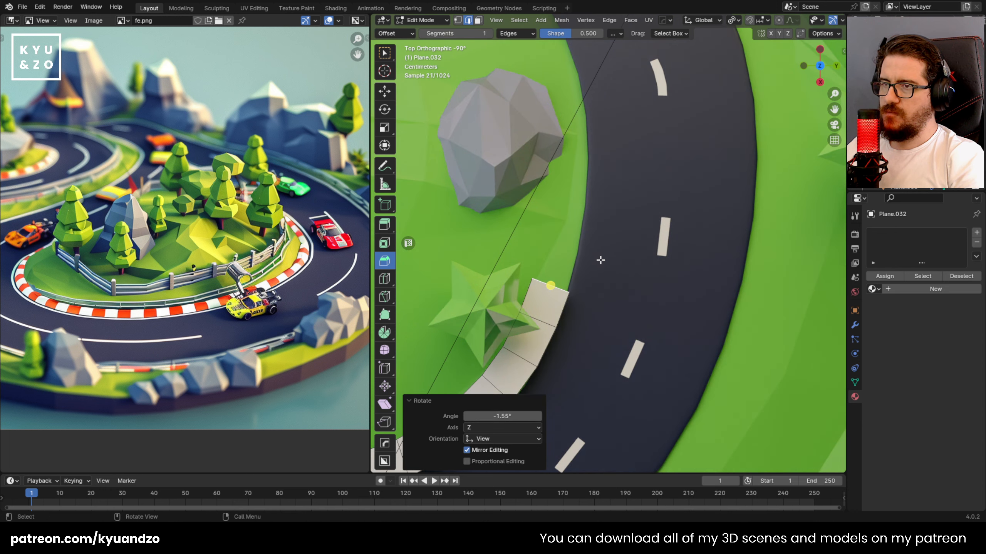
click(598, 257)
Extrude a curb segment about -0.088 m along X, rotate its end edge about -6°, and shift it 0.013 m along X.
key(e)
click(608, 222)
key(r)
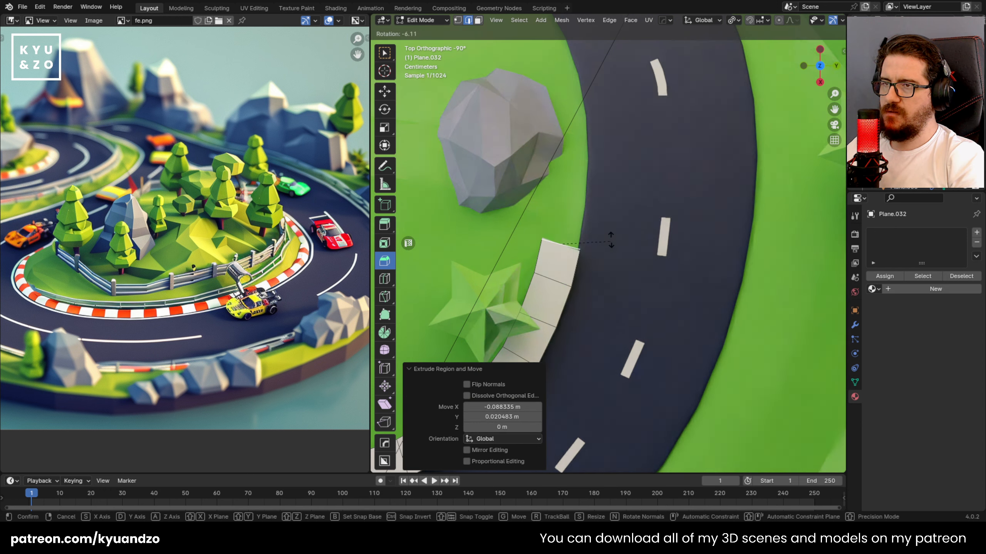
click(611, 239)
key(g)
click(609, 232)
Extrude a curb segment about -0.1 m along X, rotate its end edge about -7°, and shift it 0.012 m along X.
shift+middle_drag(609, 232, 590, 279)
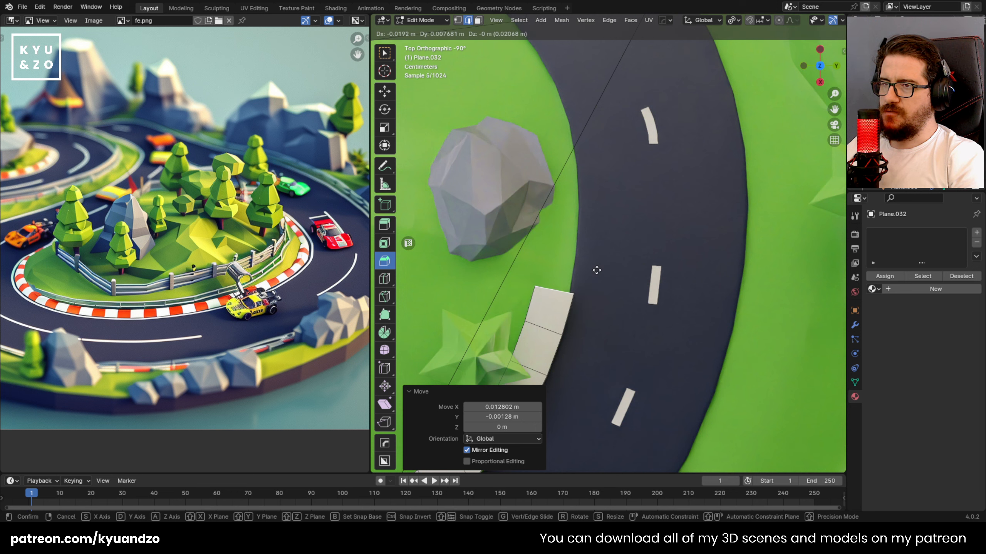
key(e)
click(596, 232)
key(r)
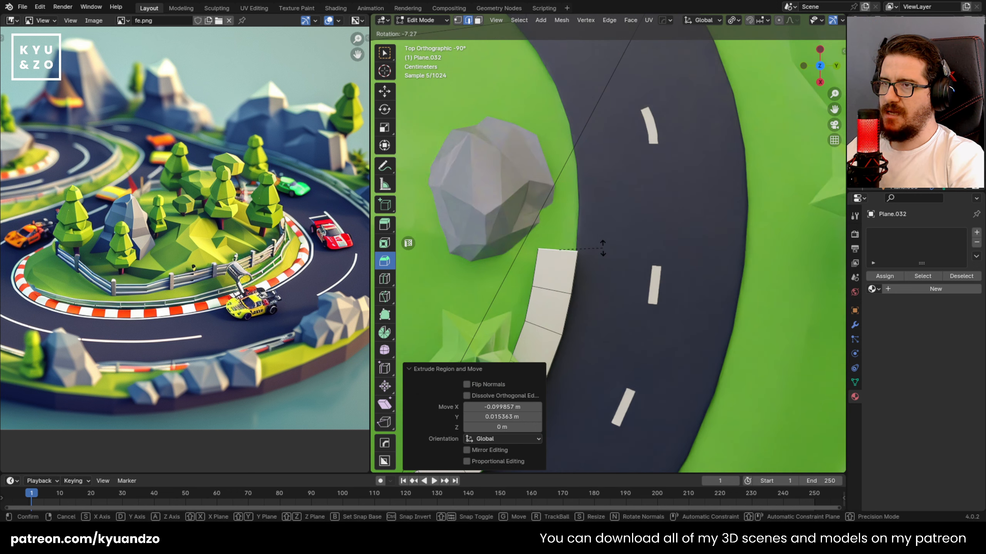
click(599, 245)
key(g)
click(601, 253)
Extrude two straight curb segments beside the rock, each about -0.09 m along X.
shift+middle_drag(601, 252, 607, 307)
key(e)
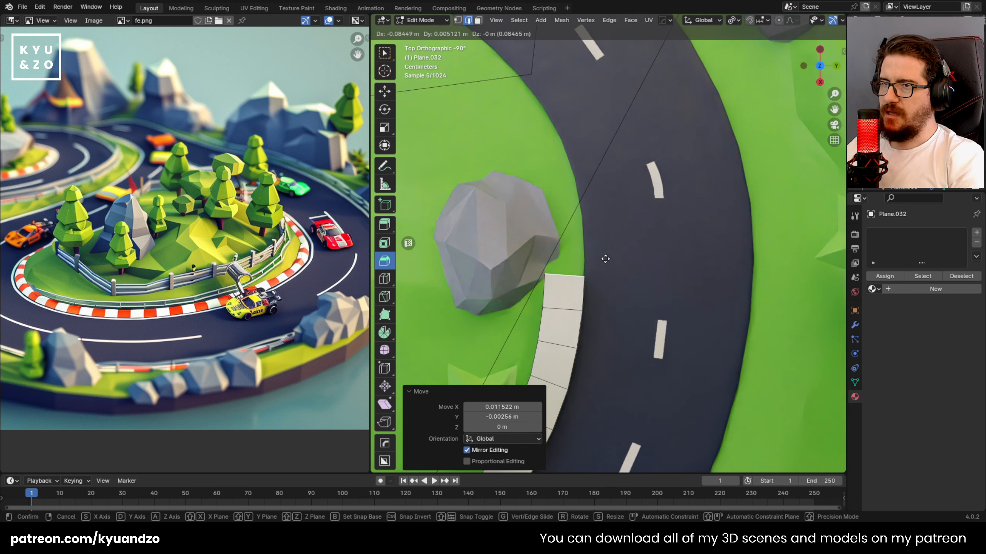
click(605, 260)
key(e)
click(598, 240)
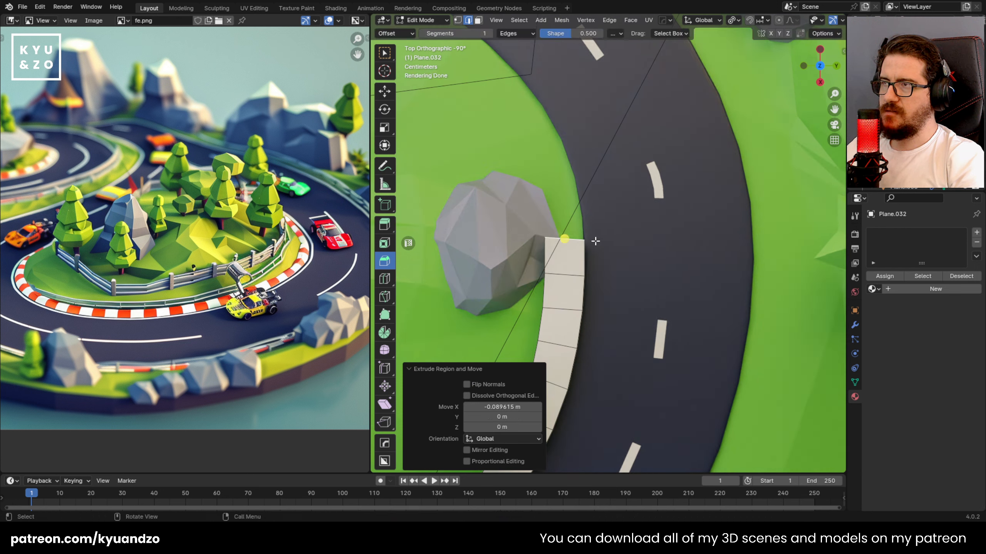
Extrude another curb segment past the rock and rotate its end edge to start the next bend.
shift+middle_drag(586, 232, 589, 280)
key(e)
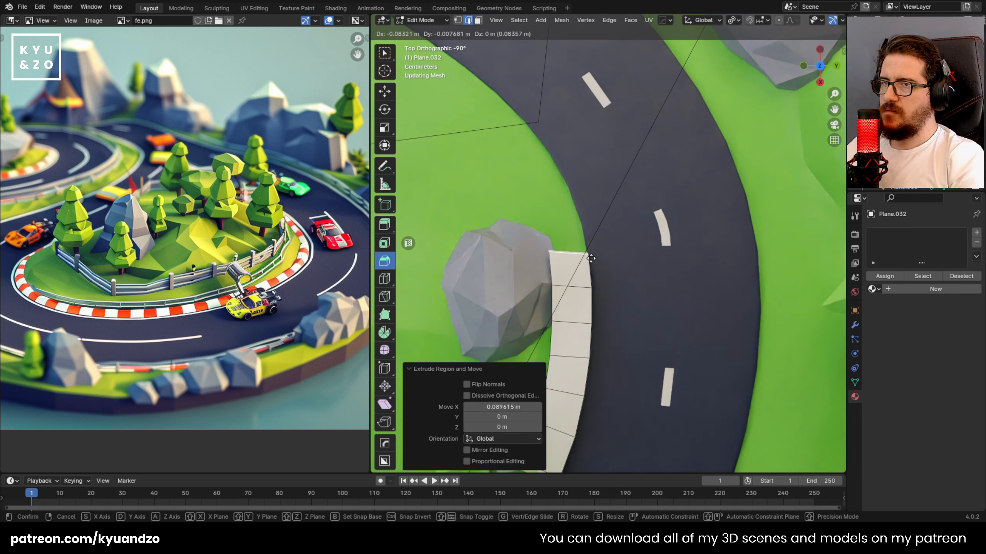
click(591, 258)
key(r)
click(602, 262)
Extrude a curb segment about -0.095 m along X, shift its end edge 0.015 m along X, and rotate it to the curve.
key(e)
click(598, 224)
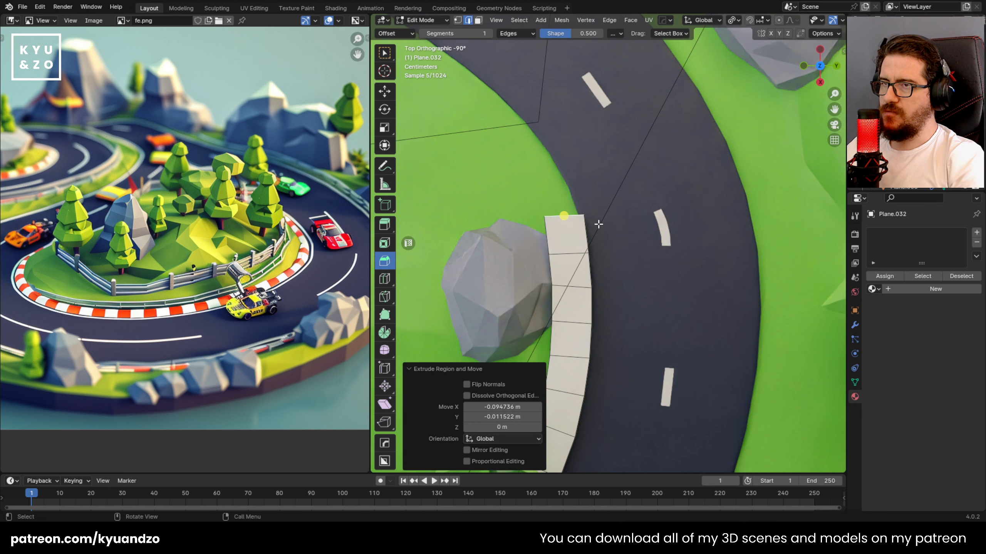
key(r)
click(599, 218)
key(g)
click(597, 226)
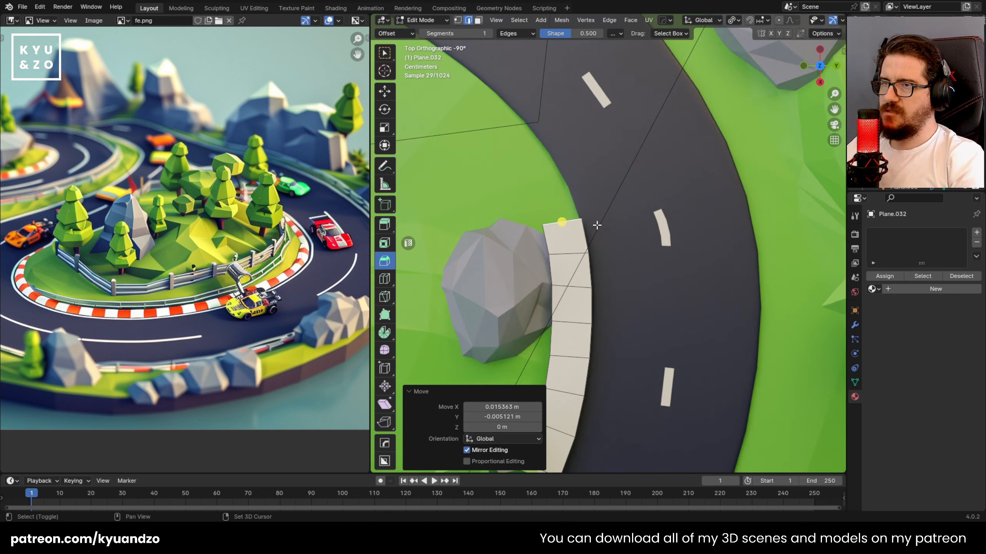
shift+middle_drag(597, 225, 619, 279)
key(r)
click(635, 274)
Extrude a curb segment about -0.084 m along X and -0.045 m along Y, then rotate and shift its end edge onto the road's edge.
key(e)
click(621, 243)
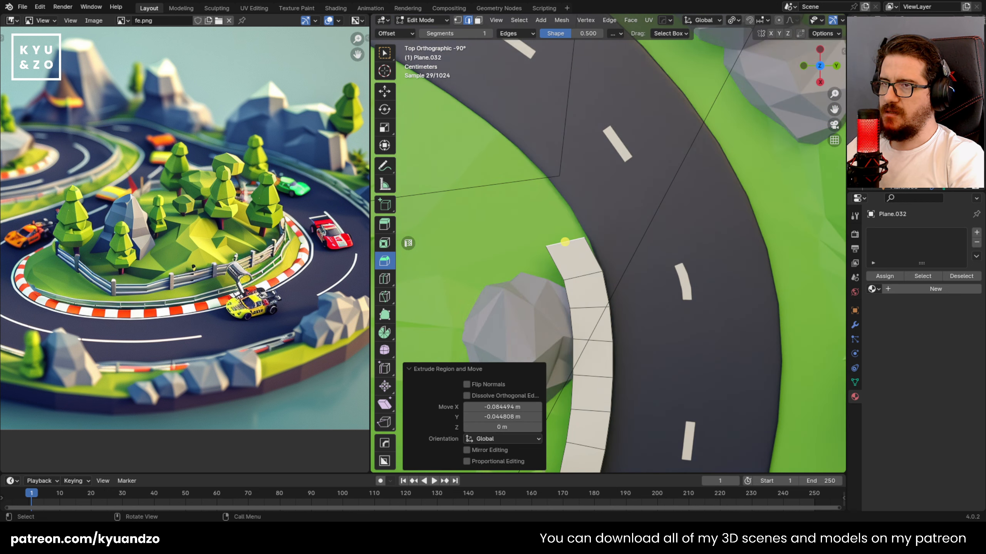
key(r)
click(620, 232)
key(g)
click(626, 237)
key(r)
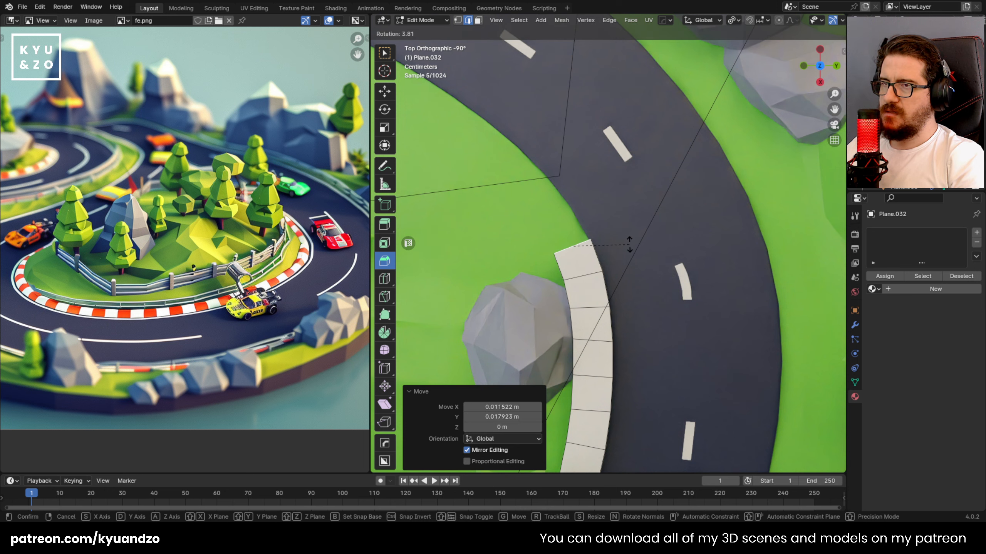
click(629, 244)
Extrude the next curb segment around the bend, rotate its end edge -7.43°, and nudge it into place.
key(e)
click(614, 220)
key(r)
click(611, 214)
key(g)
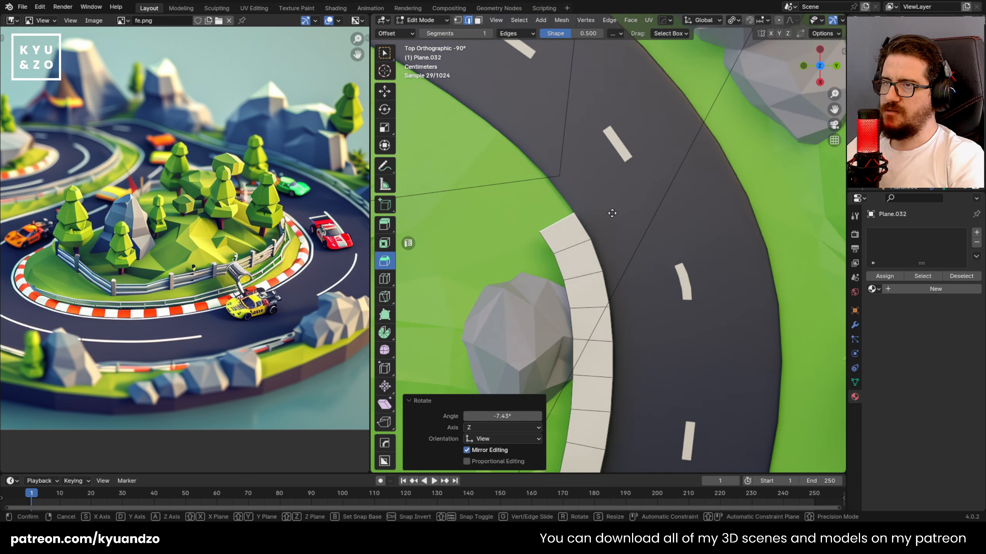
click(607, 204)
Extrude a curb segment about -0.079 m along X and -0.064 m along Y, then rotate its end edge and shift it about 0.01 m.
shift+middle_drag(608, 204, 660, 276)
key(e)
click(640, 243)
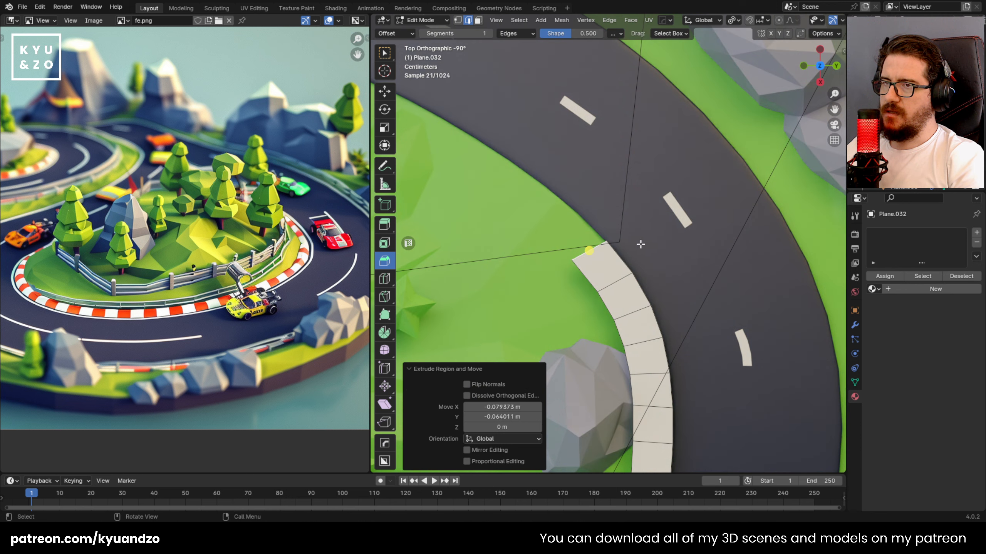
key(r)
click(650, 244)
key(g)
click(650, 244)
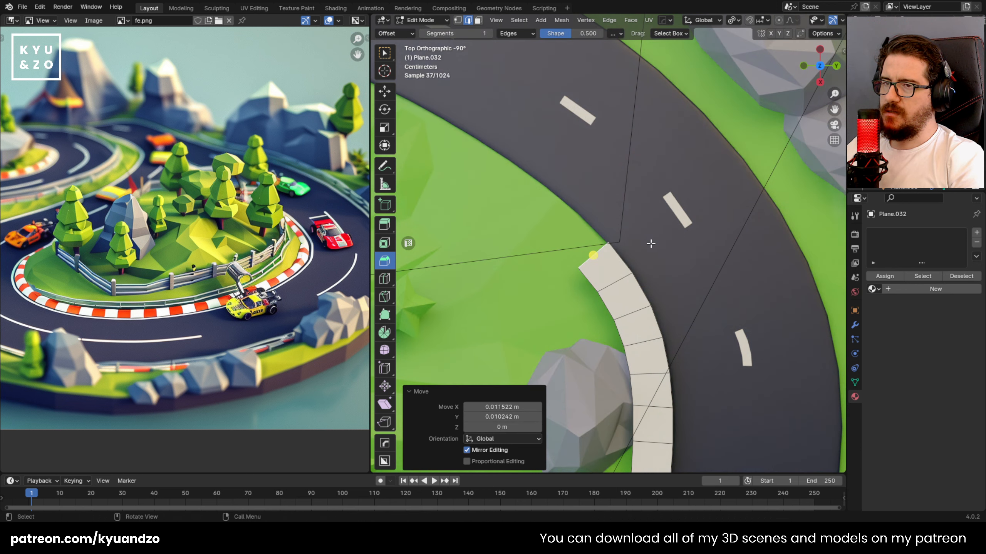
Extrude a curb segment about -0.063 m along X and -0.061 m along Y, and rotate its end edge -6°.
key(g)
click(626, 218)
key(r)
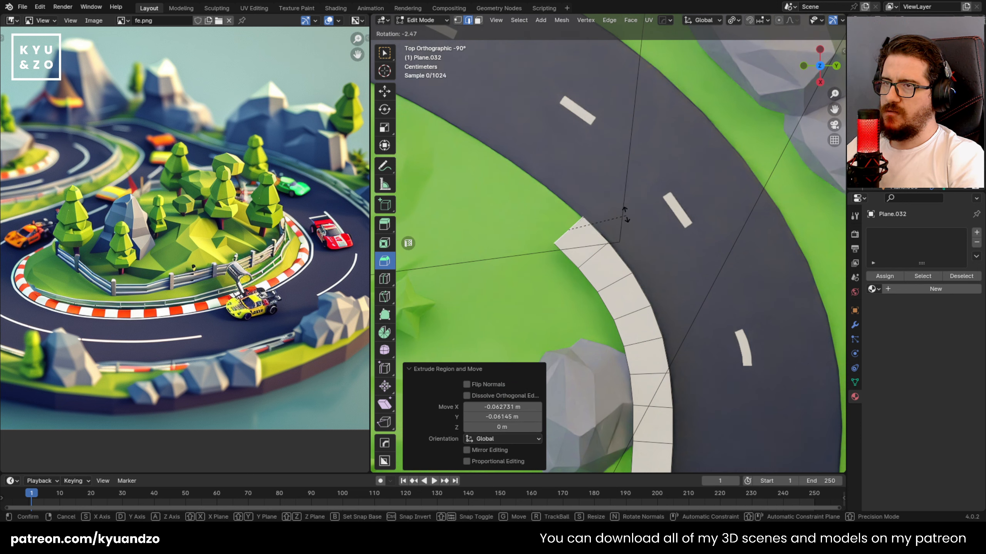
click(626, 214)
Extrude two more curb segments of about -0.07 m along Y, then rotate the last end edge about -11° and nudge it.
shift+middle_drag(627, 213, 663, 253)
key(e)
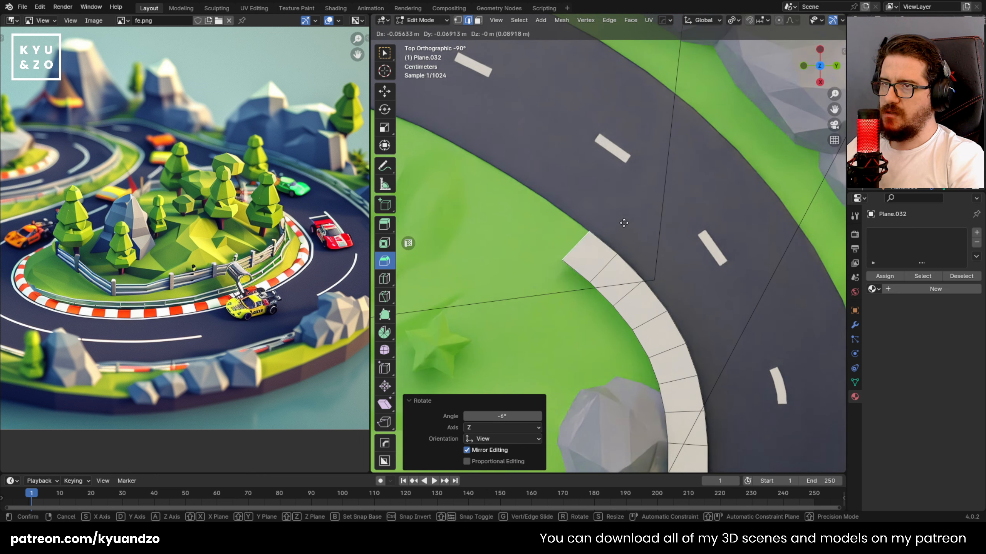
click(623, 222)
key(e)
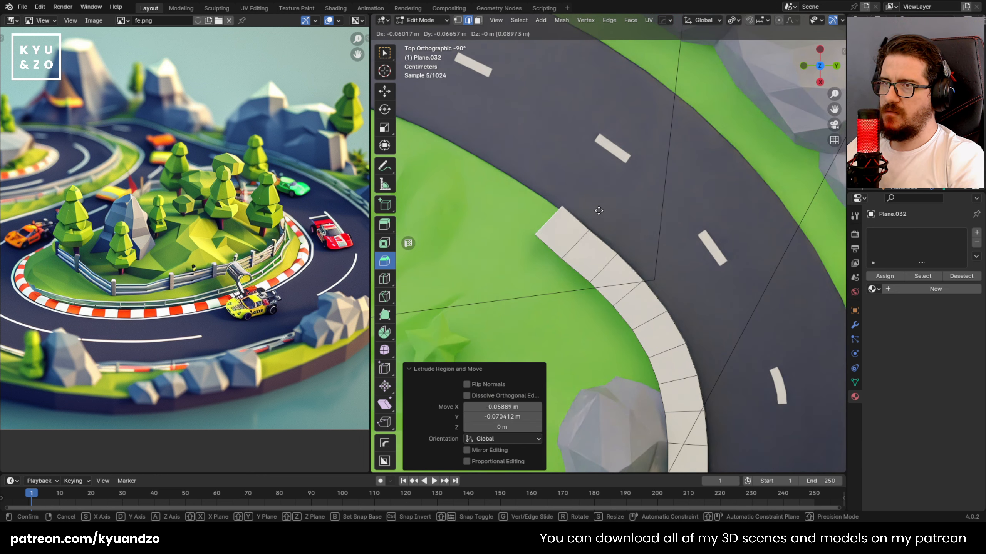
click(597, 213)
key(r)
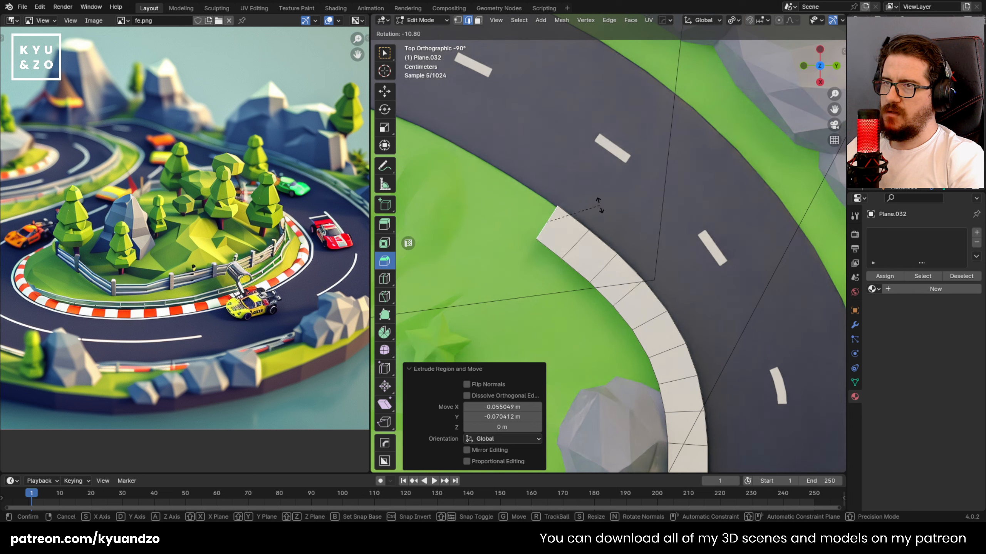
click(599, 206)
key(g)
click(600, 208)
Extrude a final curb segment about -0.05 m along X and -0.077 m along Y.
shift+middle_drag(599, 206, 628, 247)
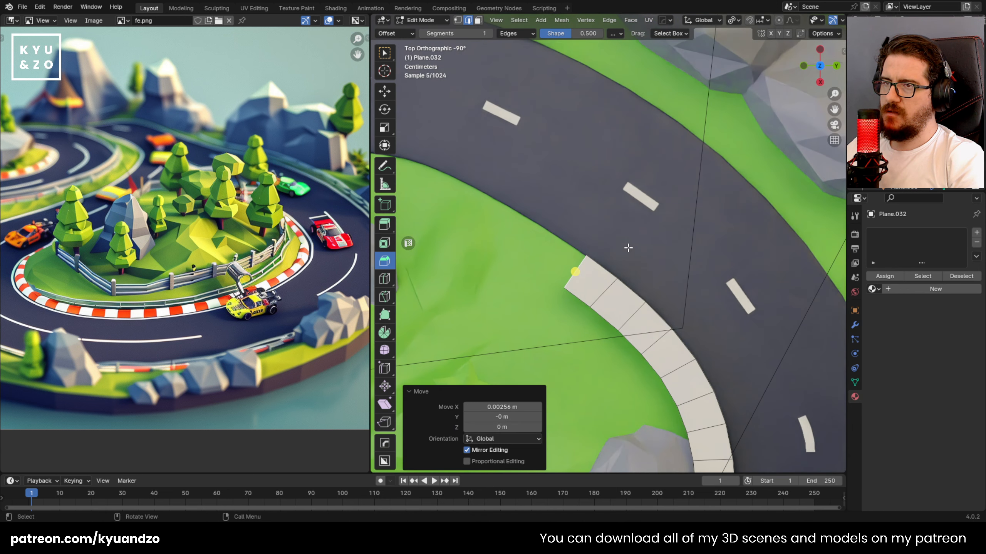
key(g)
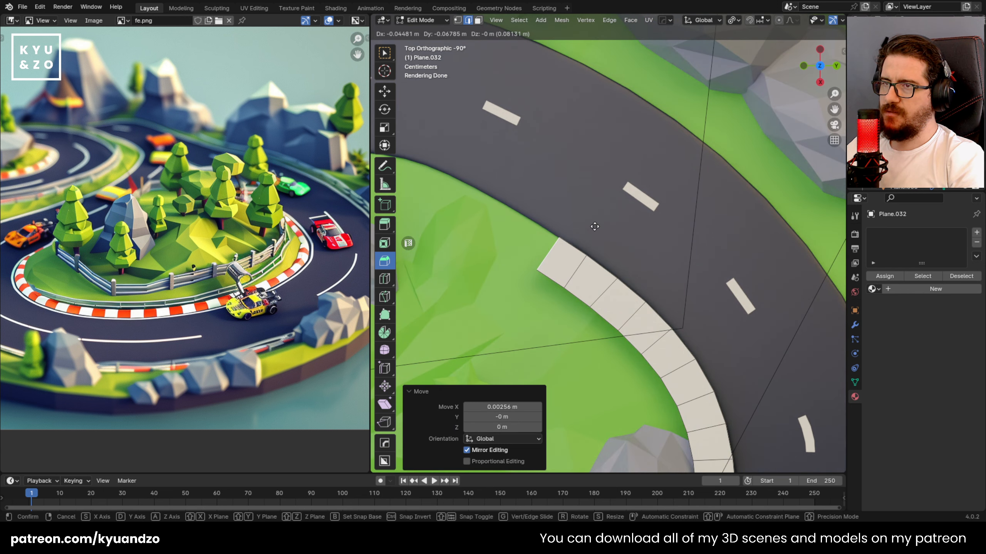
click(591, 224)
Return to Object Mode and examine the curb strip's height against the road from a low angle.
scroll(534, 255, down, 1)
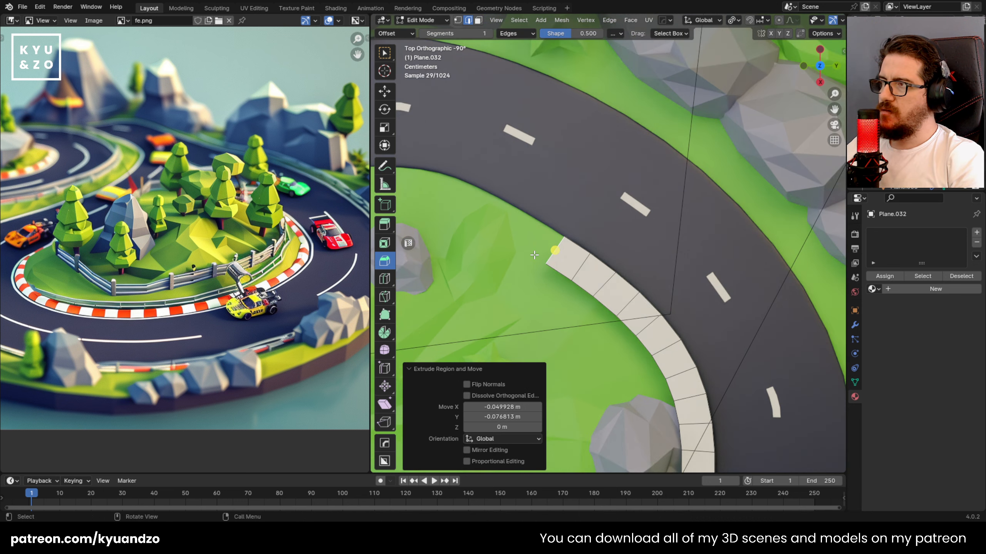
scroll(535, 255, down, 10)
scroll(534, 255, up, 6)
key(Tab)
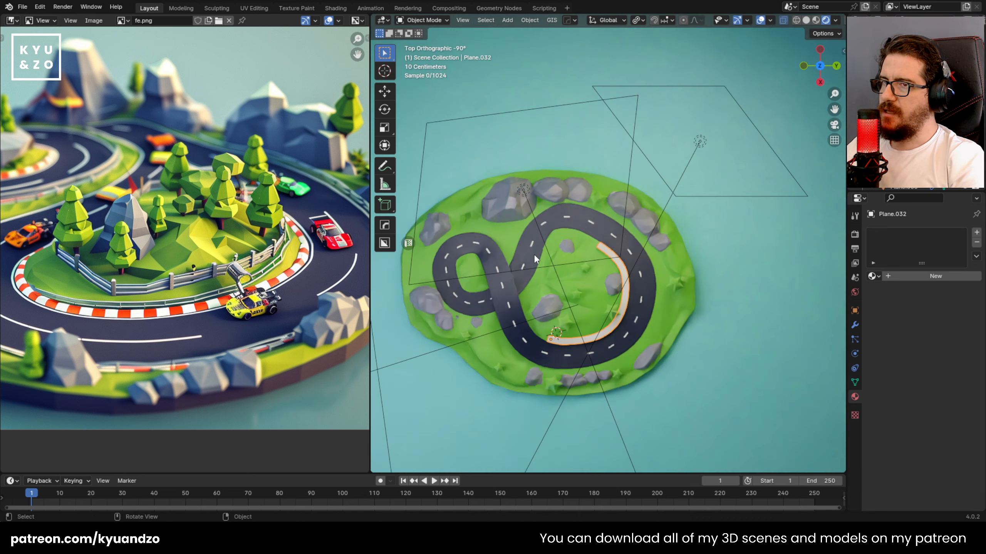
scroll(520, 309, up, 3)
middle_drag(539, 334, 538, 237)
scroll(556, 288, up, 3)
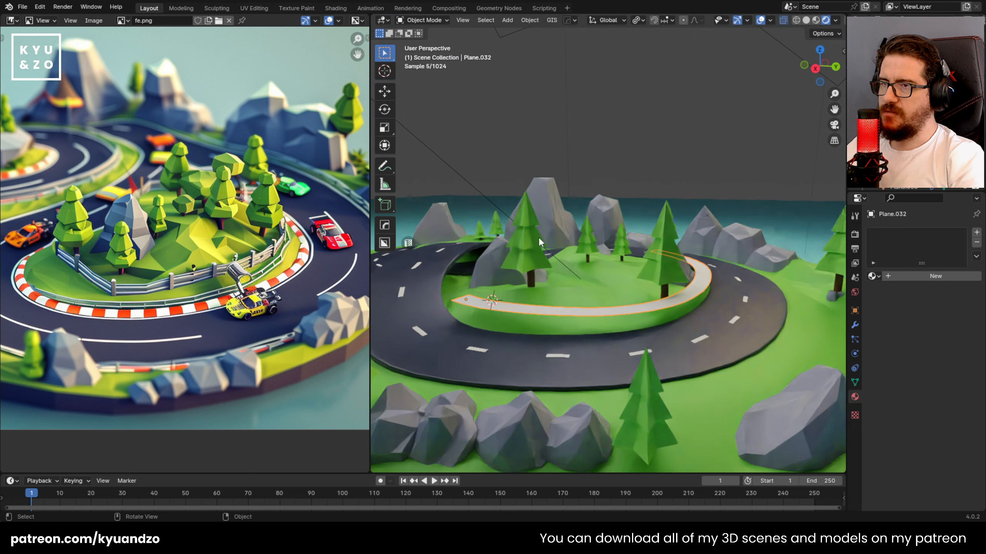
Examine the individual face segments at the near end of the curb strip in Edit Mode.
scroll(538, 237, up, 4)
scroll(512, 306, down, 4)
middle_drag(528, 296, 639, 275)
key(Tab)
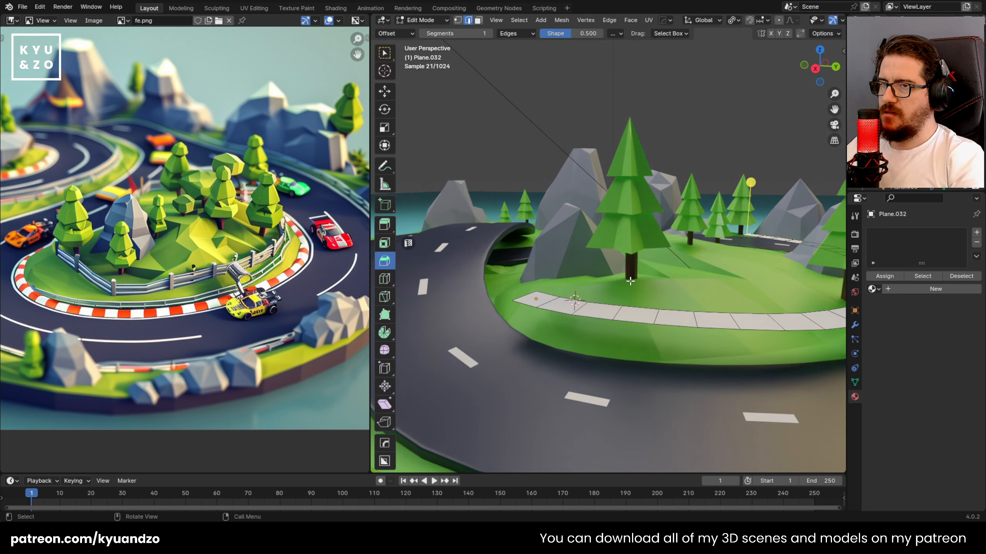
scroll(628, 284, up, 3)
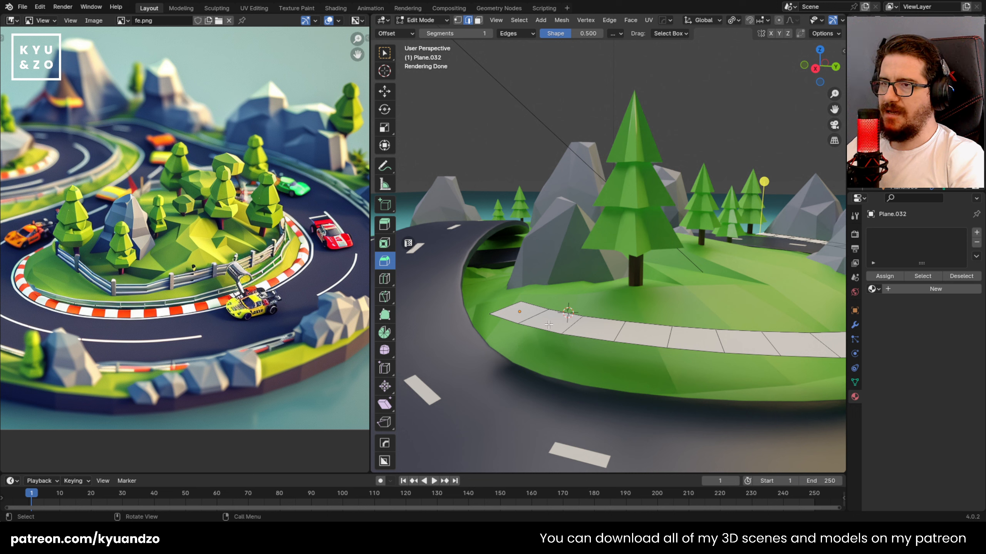
click(562, 316)
click(640, 336)
click(695, 339)
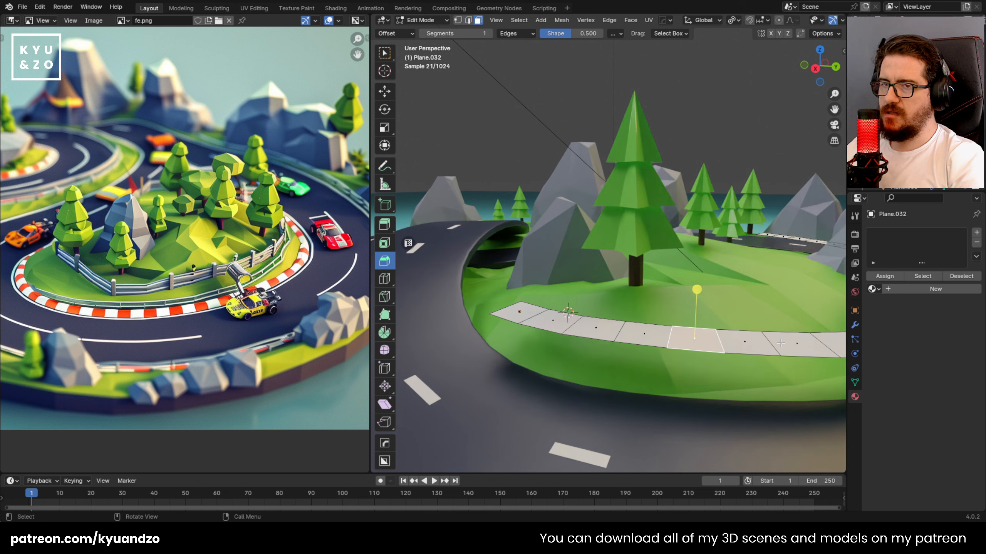
click(745, 343)
click(663, 343)
click(618, 337)
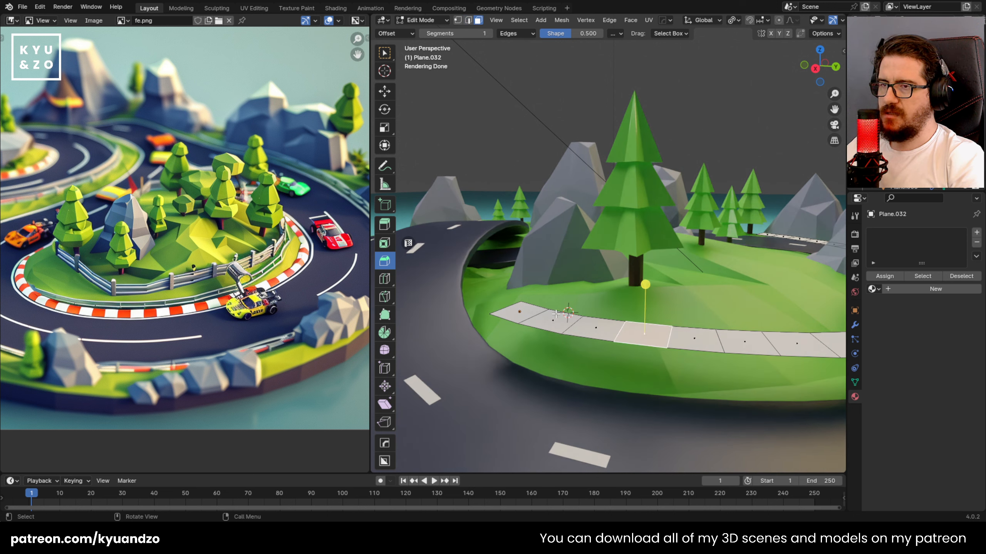
key(Tab)
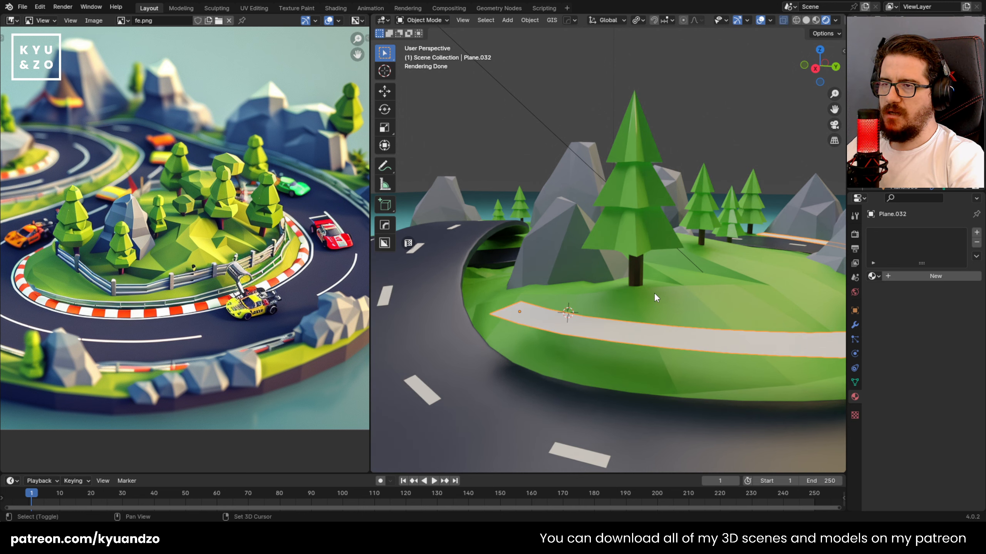
Extrude all the curb strip's faces about -0.035 m along Z to give the strip thickness.
shift+middle_drag(654, 294, 637, 264)
scroll(637, 264, up, 2)
key(Tab)
key(a)
key(e)
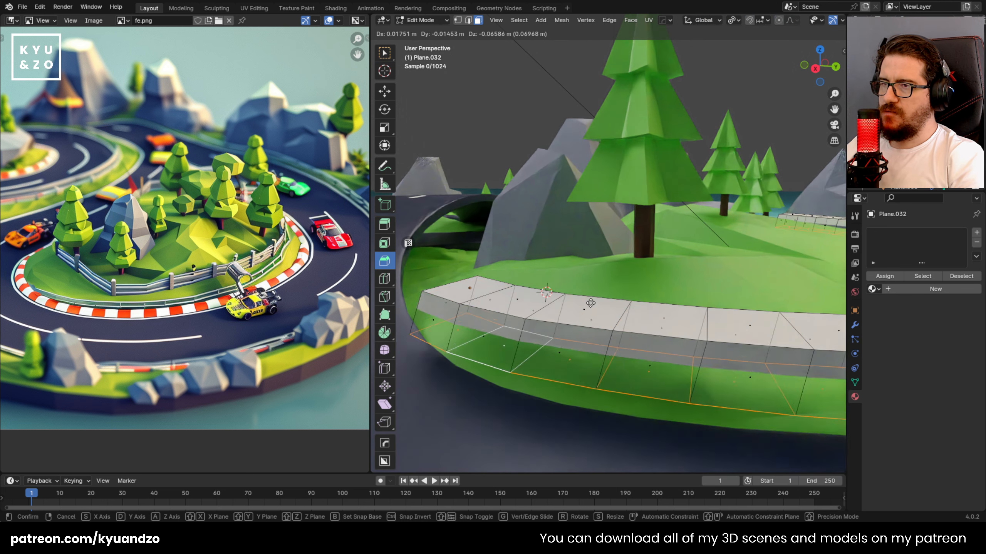
key(z)
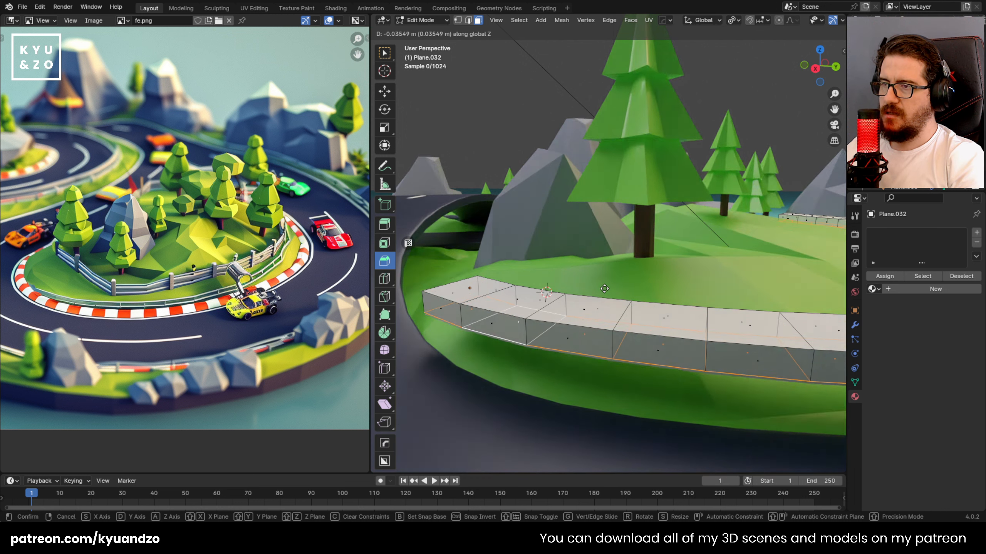
click(602, 295)
Move the whole curb strip -0.082313 m along Z so it sits down against the road.
key(Tab)
key(g)
key(z)
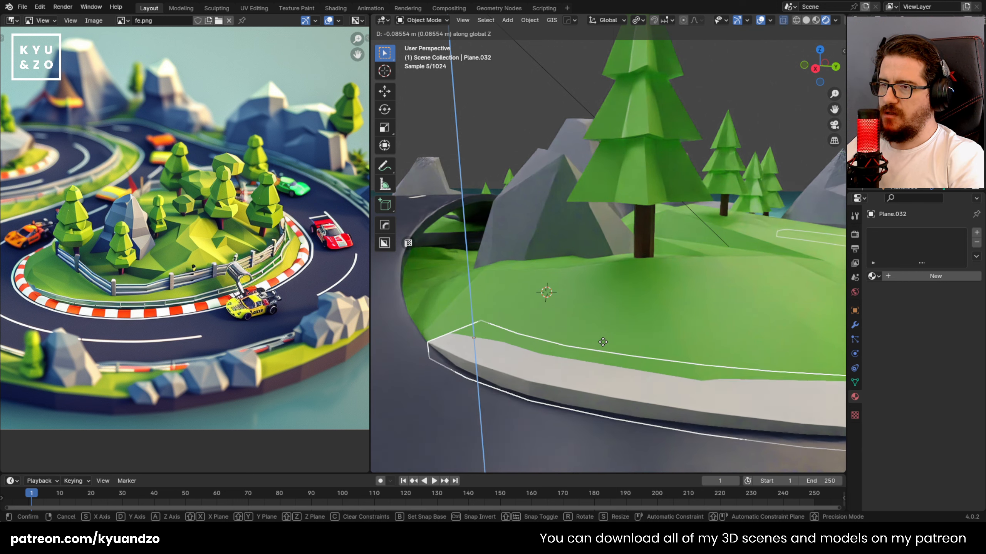
click(601, 328)
scroll(599, 325, down, 3)
scroll(622, 293, down, 2)
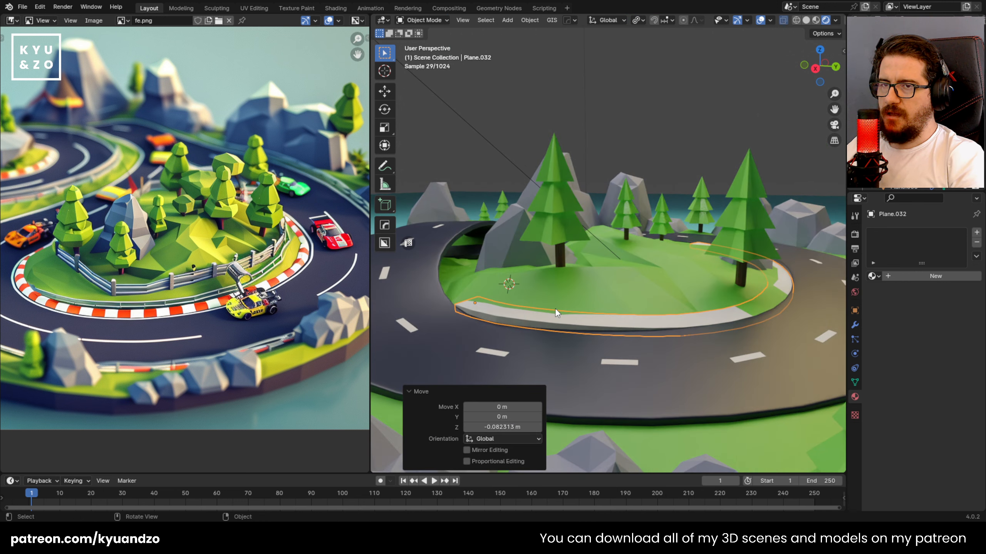
Select the grass terrain and switch it to Sculpt Mode.
middle_drag(554, 308, 736, 285)
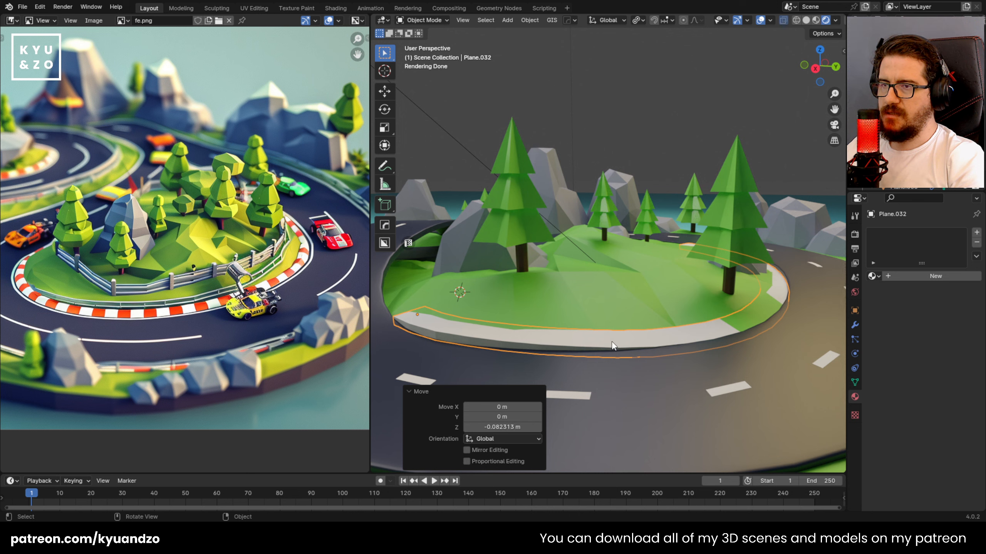
middle_drag(629, 294, 578, 270)
click(657, 291)
scroll(616, 289, up, 3)
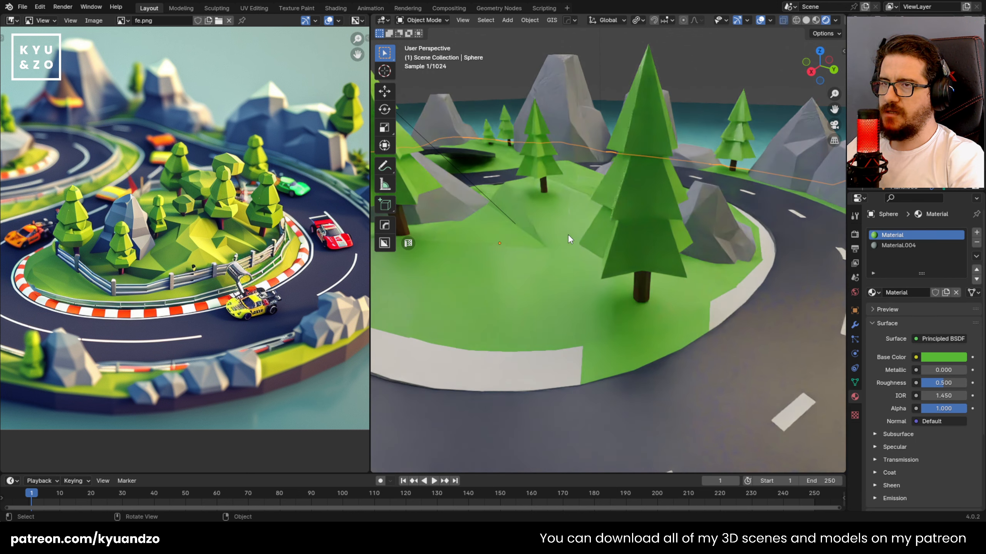
click(423, 21)
click(426, 54)
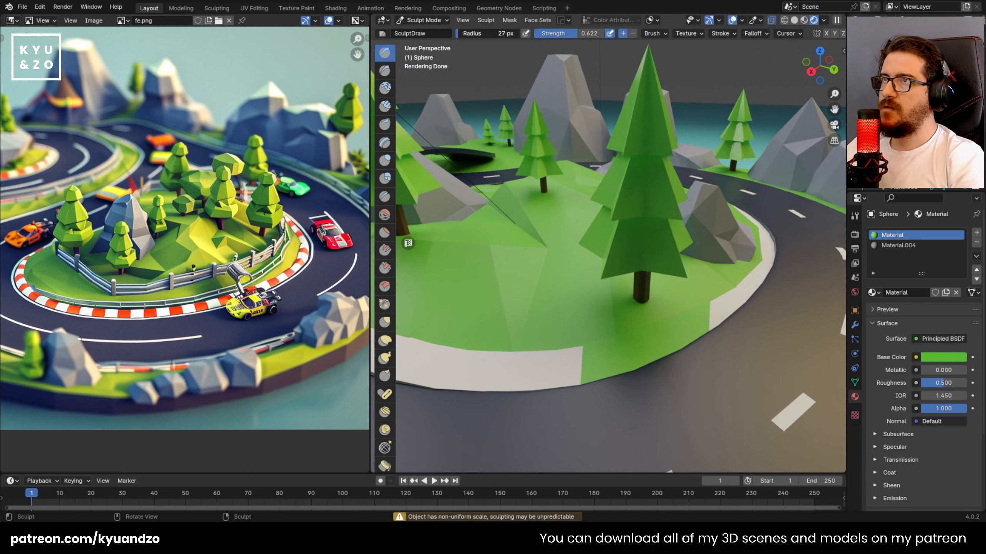
Lower the grass covering the curb near the large tree and rock, using the Draw brush at a 39 px radius.
drag(609, 342, 645, 333)
key(ctrl+z)
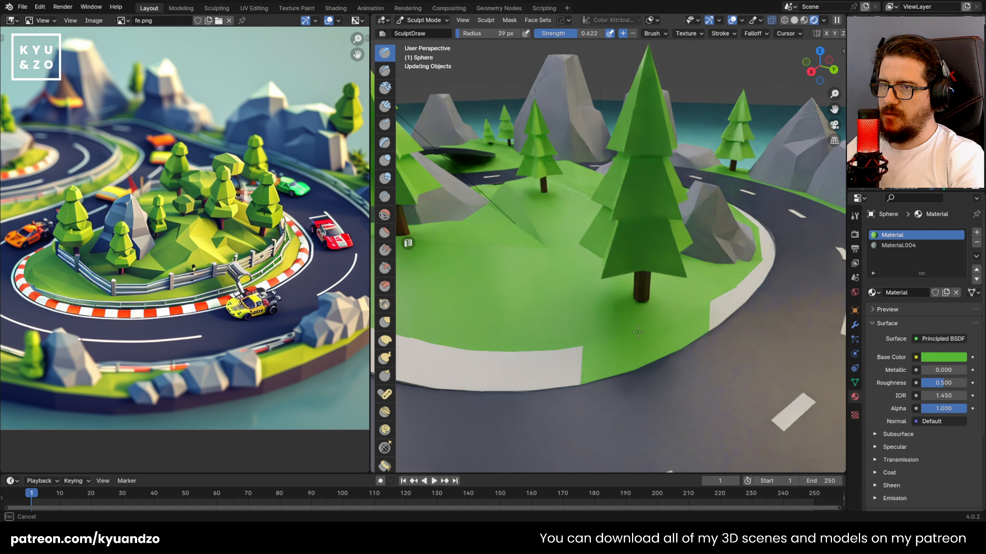
key(ctrl+z)
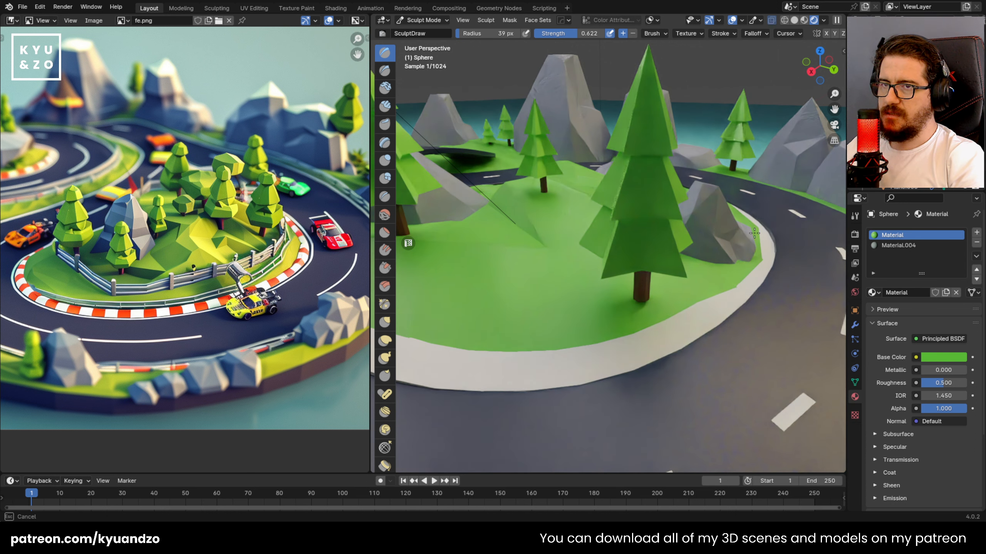
middle_drag(689, 334, 539, 340)
drag(540, 341, 520, 344)
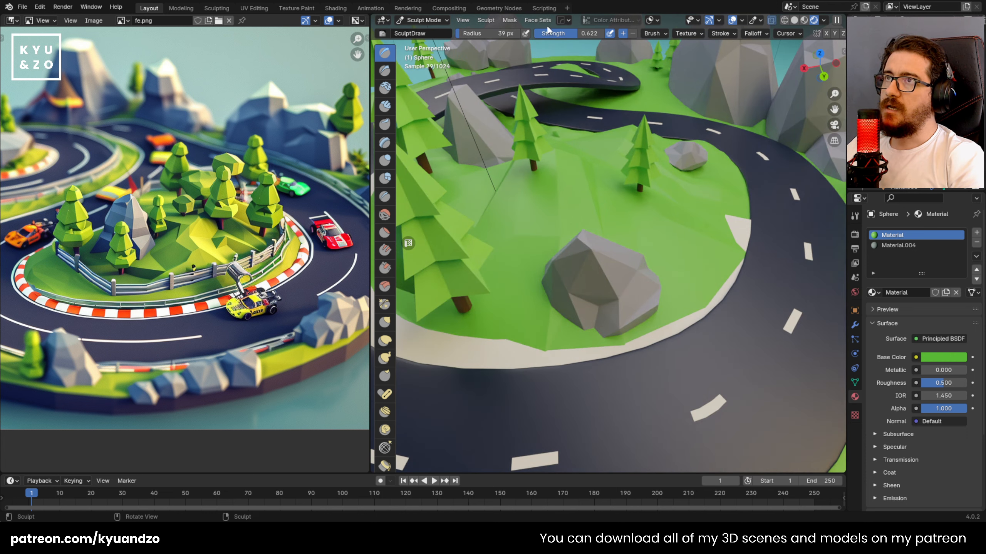
Smooth the grass around the rock beside the curb, setting the brush strength to 0.665 and the radius to 90 px.
mouse_move(504, 366)
shift+mouse_down()
mouse_move(568, 340)
mouse_move(539, 343)
mouse_move(548, 124)
shift+mouse_up()
key(ctrl+z)
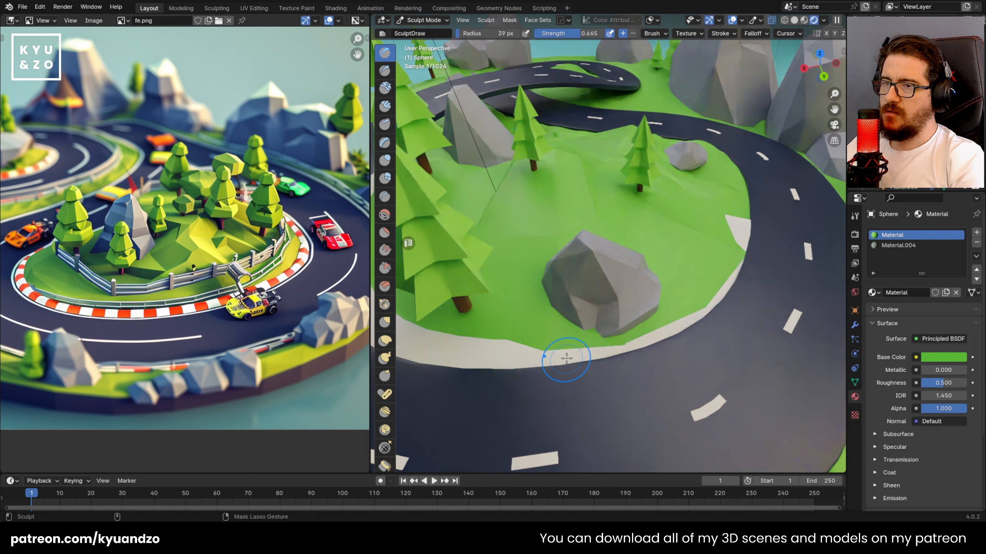
shift+drag(563, 357, 534, 326)
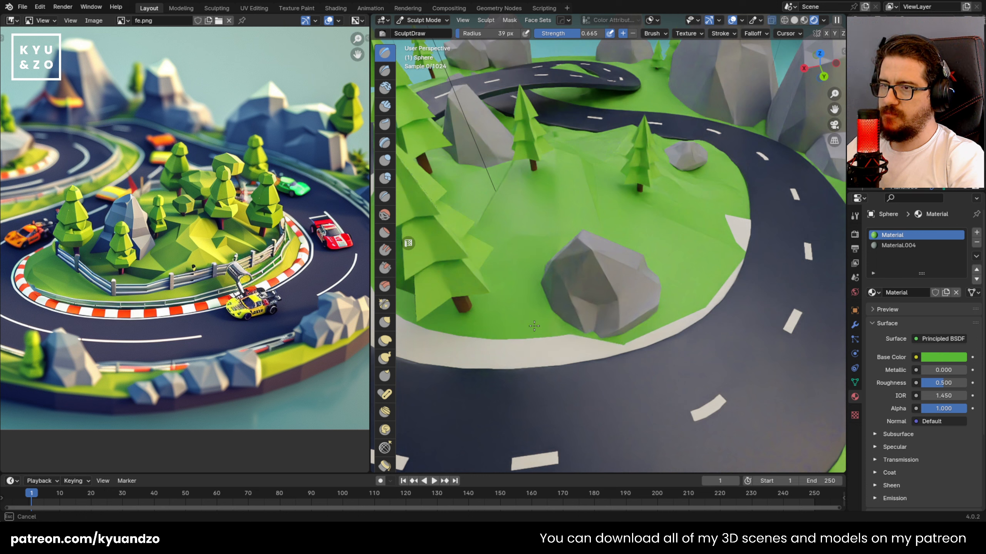
mouse_move(696, 291)
shift+mouse_down()
mouse_move(683, 311)
mouse_move(705, 261)
shift+mouse_up()
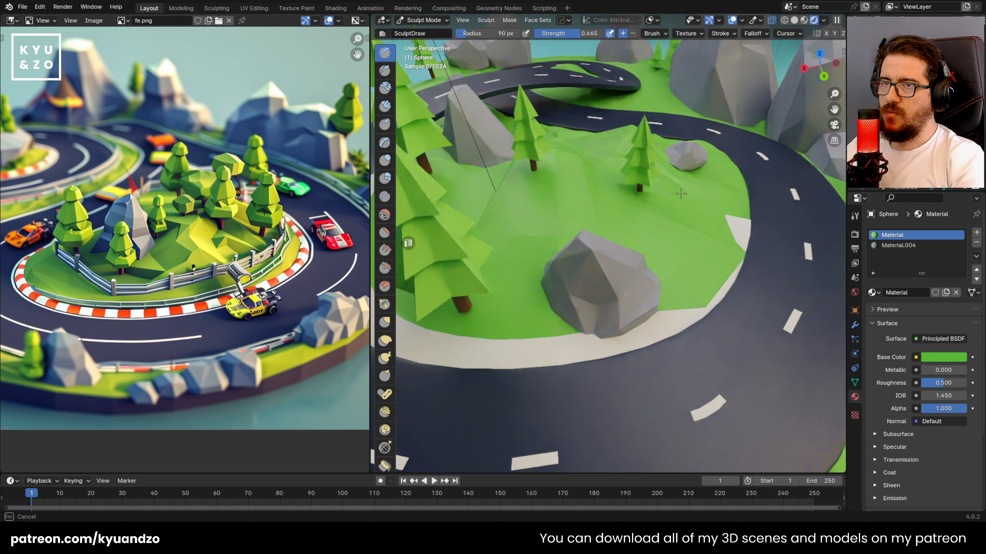
mouse_move(680, 193)
shift+mouse_down()
mouse_move(675, 272)
mouse_move(699, 233)
mouse_move(703, 248)
shift+mouse_up()
mouse_move(704, 250)
shift+mouse_down()
mouse_move(719, 198)
mouse_move(691, 221)
shift+mouse_up()
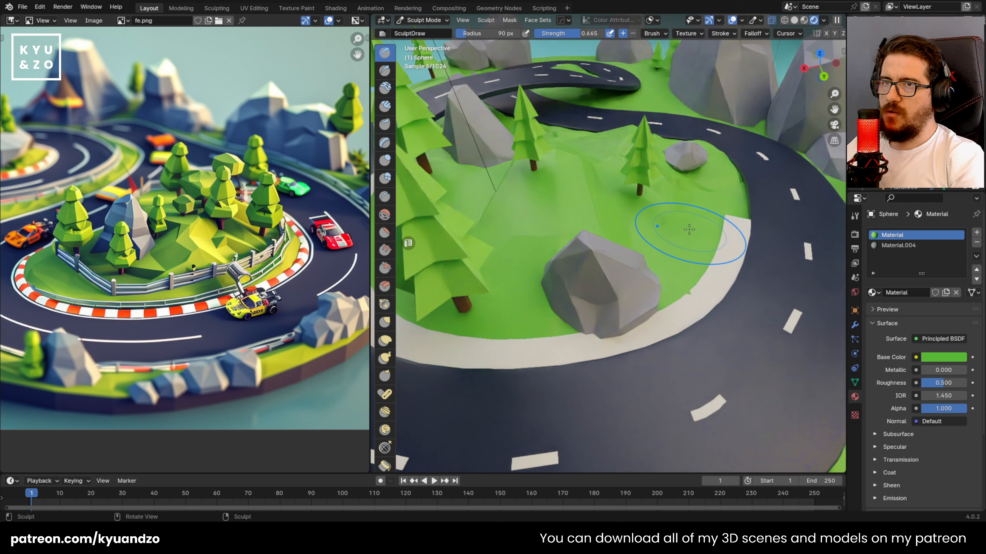
Sculpt the grass between the rock and the curb's far end to follow the curb's inner edge.
middle_drag(689, 229, 579, 263)
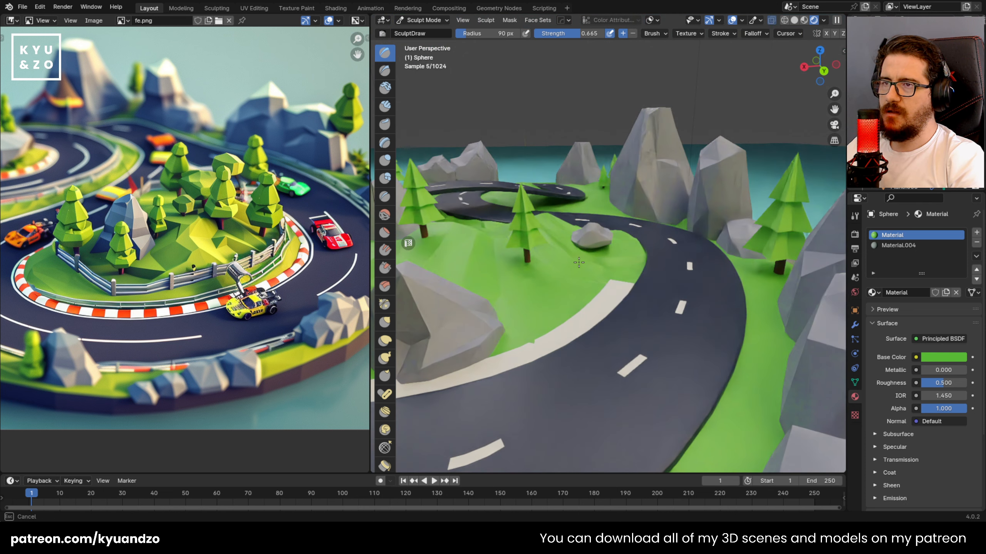
mouse_move(578, 263)
mouse_down()
mouse_move(533, 308)
mouse_move(593, 291)
mouse_up()
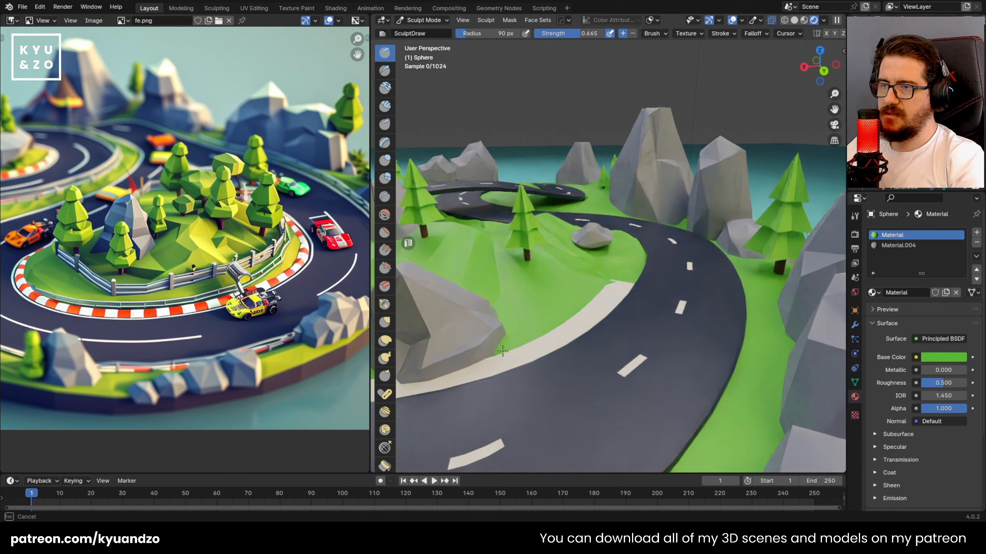
drag(655, 257, 613, 259)
Lower the grass along the inner side of the curb's opposite end, next to the tree near the overpass.
mouse_move(610, 230)
shift+middle_down()
mouse_move(589, 280)
mouse_move(679, 271)
mouse_move(607, 264)
shift+middle_up()
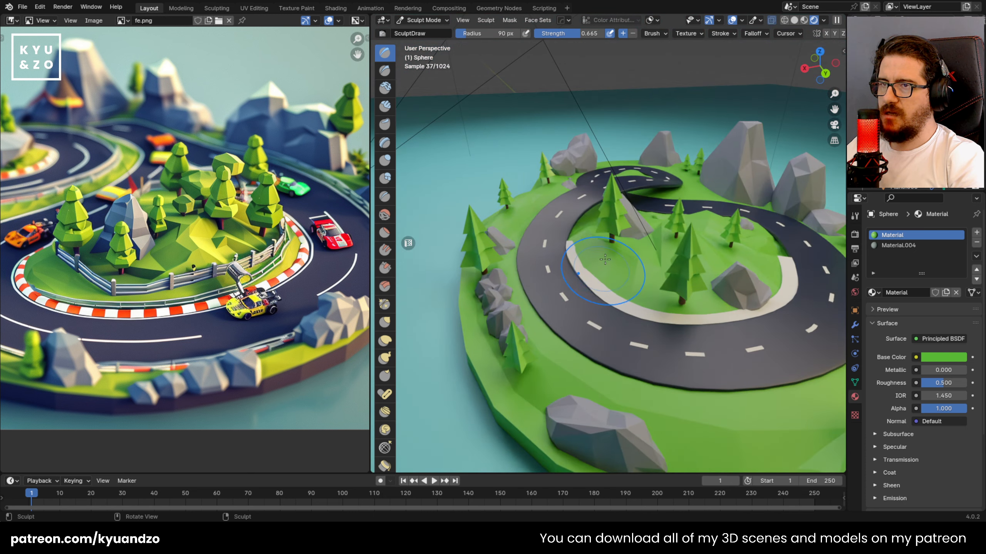
scroll(612, 271, up, 4)
mouse_move(578, 286)
ctrl+mouse_down()
mouse_move(555, 296)
mouse_move(550, 276)
ctrl+mouse_up()
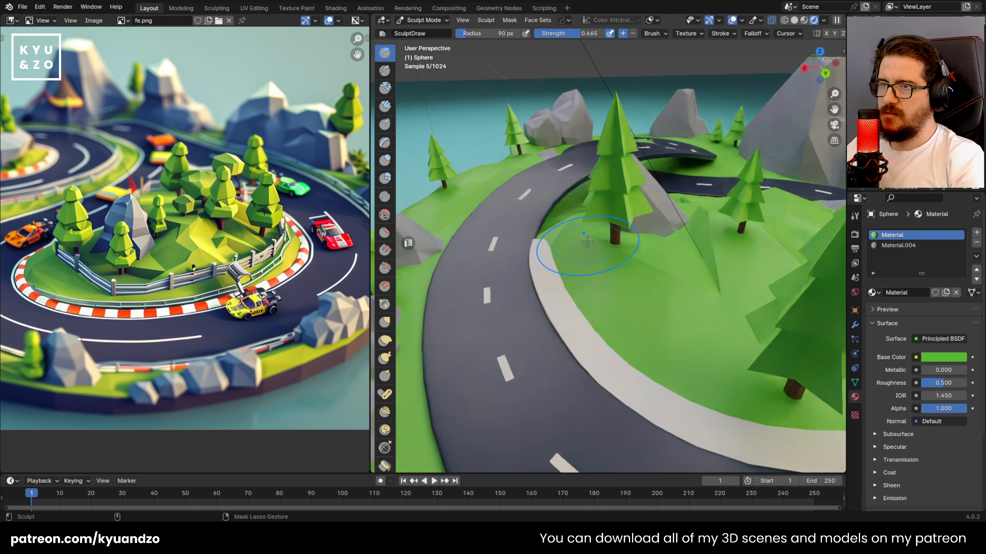
mouse_move(551, 286)
middle_down()
mouse_move(599, 250)
mouse_move(566, 278)
middle_up()
scroll(636, 214, down, 7)
scroll(635, 214, up, 8)
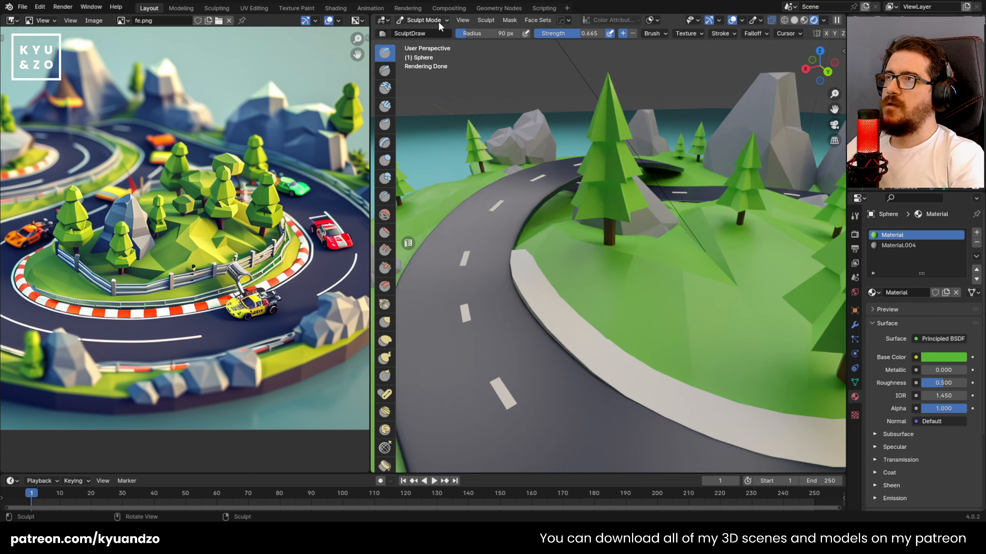
Return to Object Mode and select the curb strip.
click(439, 22)
click(431, 32)
click(543, 304)
scroll(499, 297, up, 4)
mouse_move(499, 297)
middle_down()
mouse_move(536, 280)
mouse_move(623, 168)
middle_up()
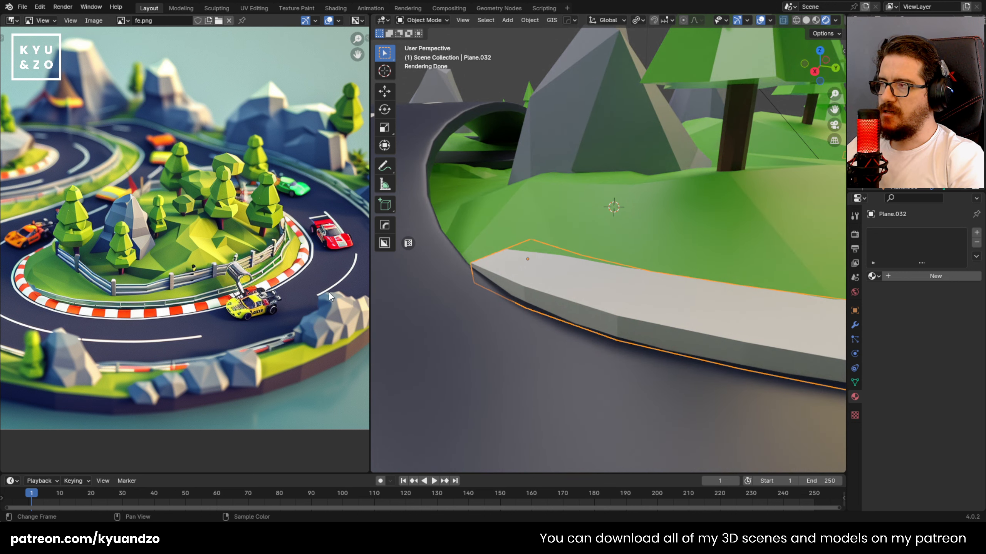
scroll(574, 281, up, 2)
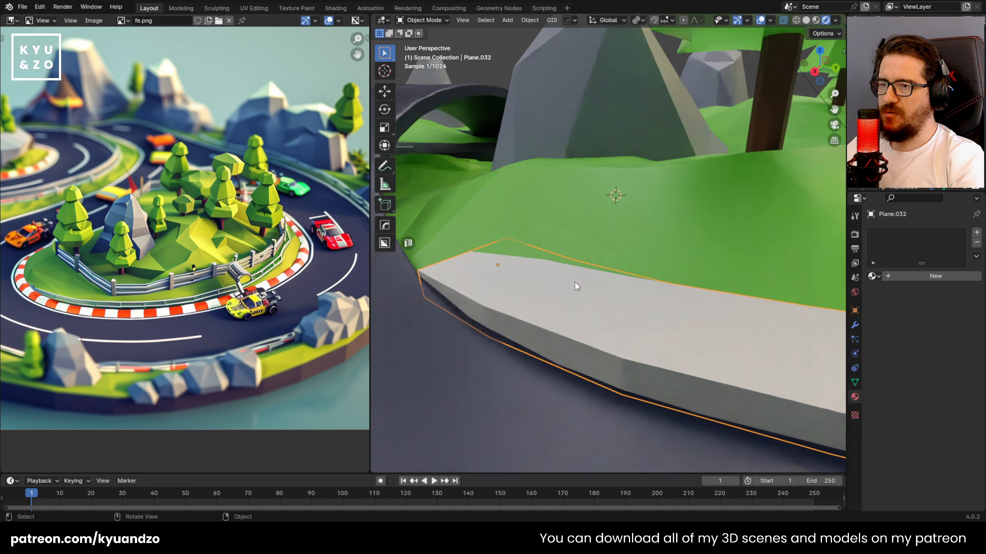
Add one centred loop cut running lengthwise around the curb strip.
key(Tab)
key(ctrl+r)
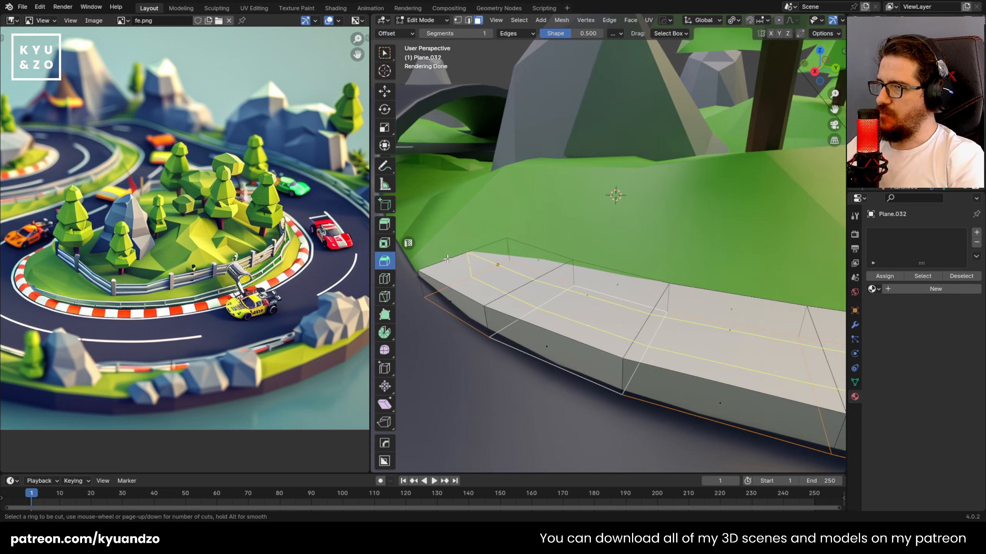
click(447, 259)
right_click(447, 259)
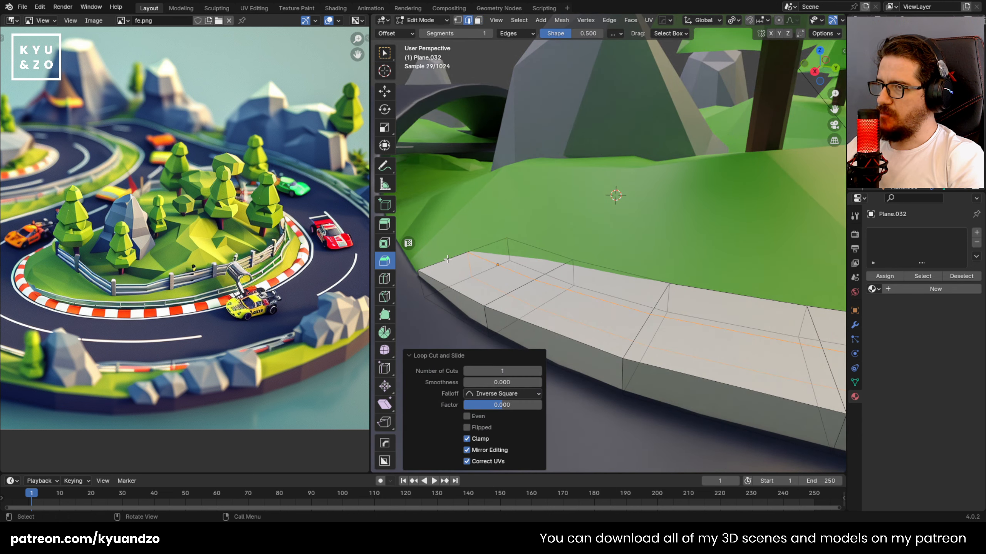
Scale the curb's central edge loop by 2.269 along Z to form a raised ridge.
alt+click(481, 258)
key(s)
key(z)
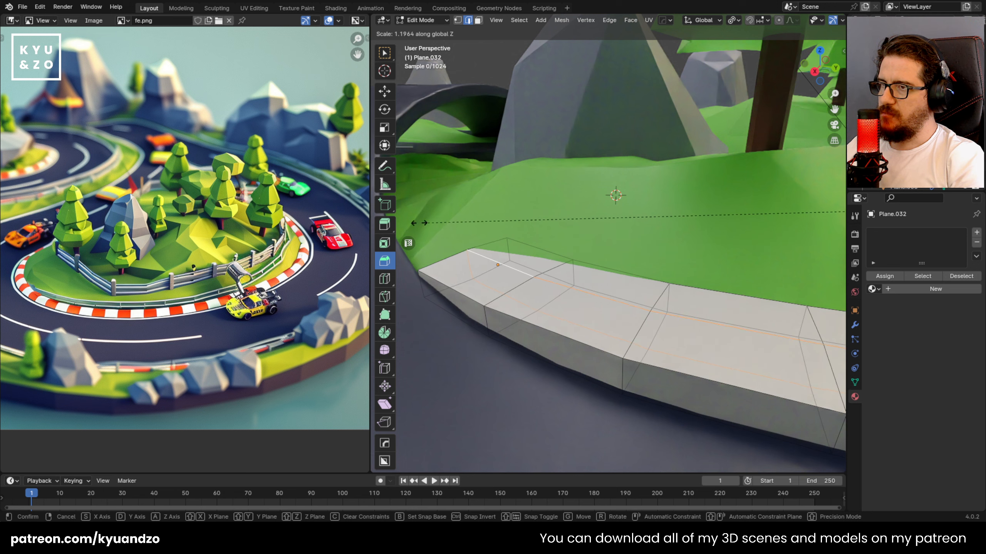
click(687, 192)
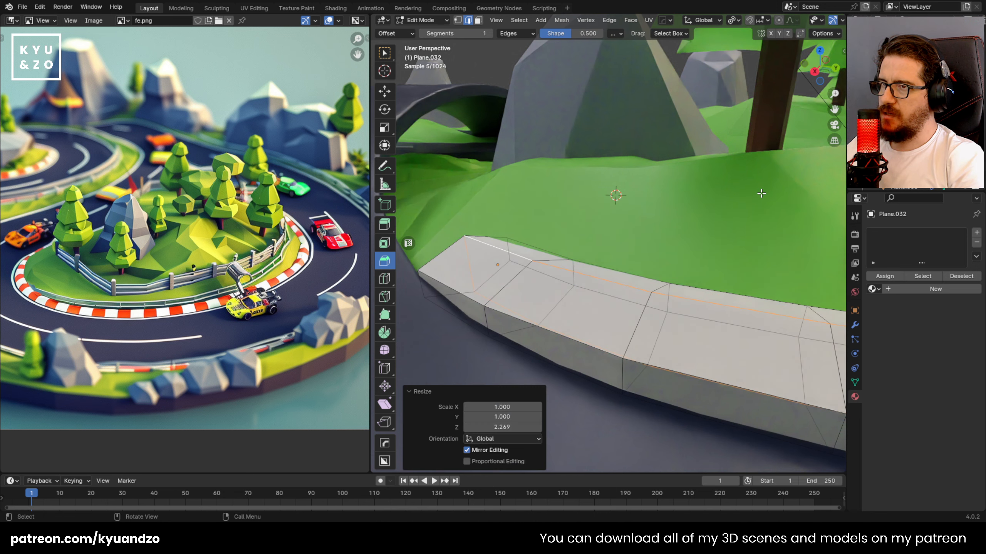
key(Tab)
key(Tab)
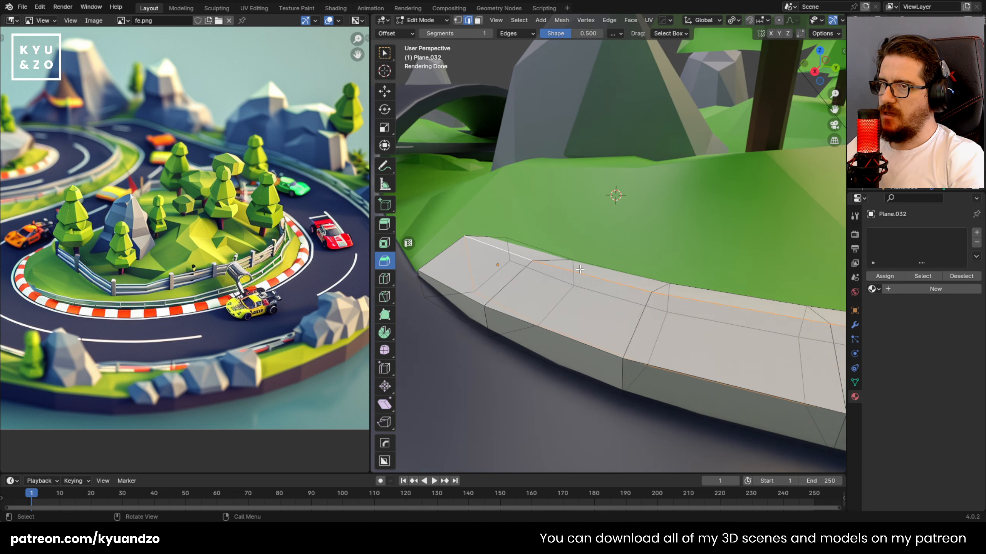
Bevel the curb's central edge loop with a width of 0.325 m.
scroll(580, 269, down, 3)
shift+middle_drag(674, 220, 595, 238)
scroll(621, 236, down, 6)
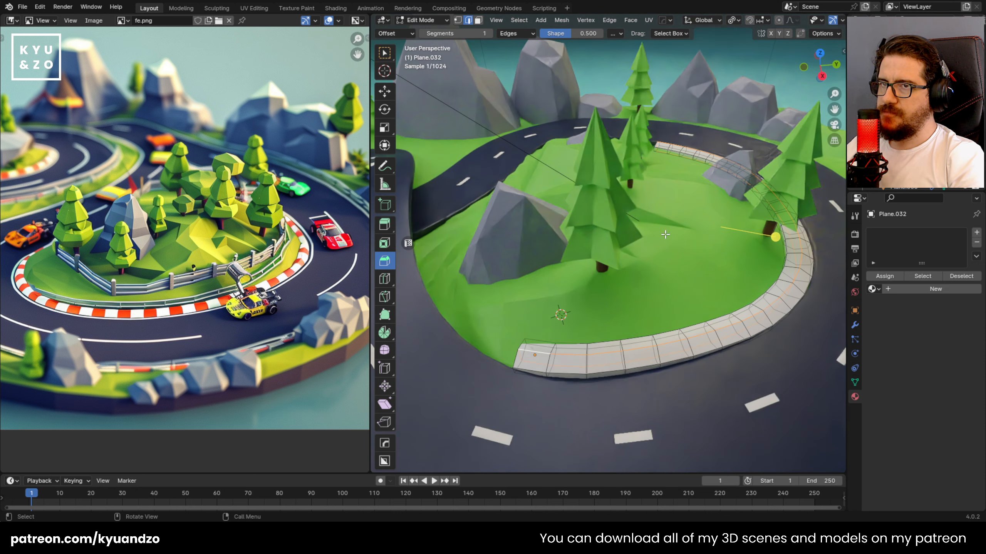
scroll(665, 234, up, 6)
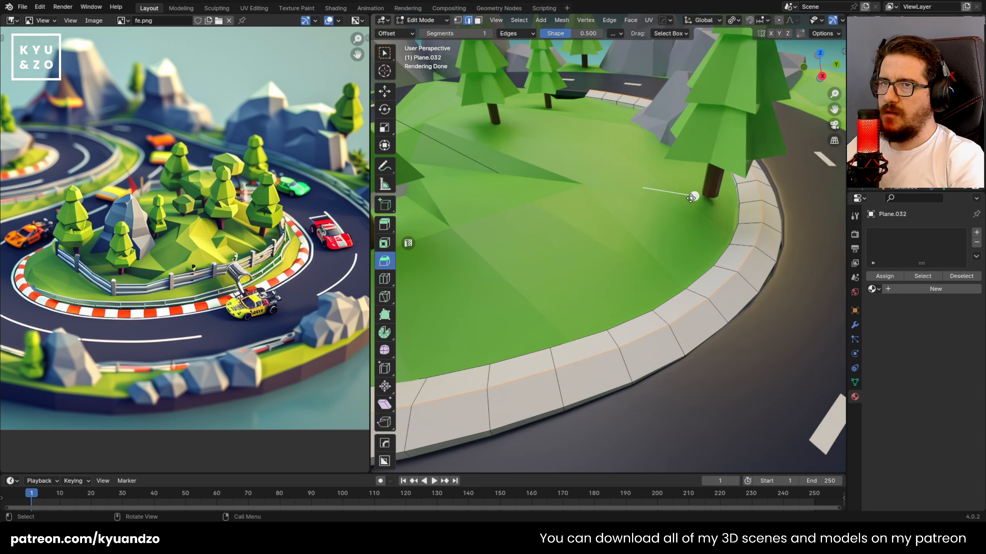
key(ctrl+b)
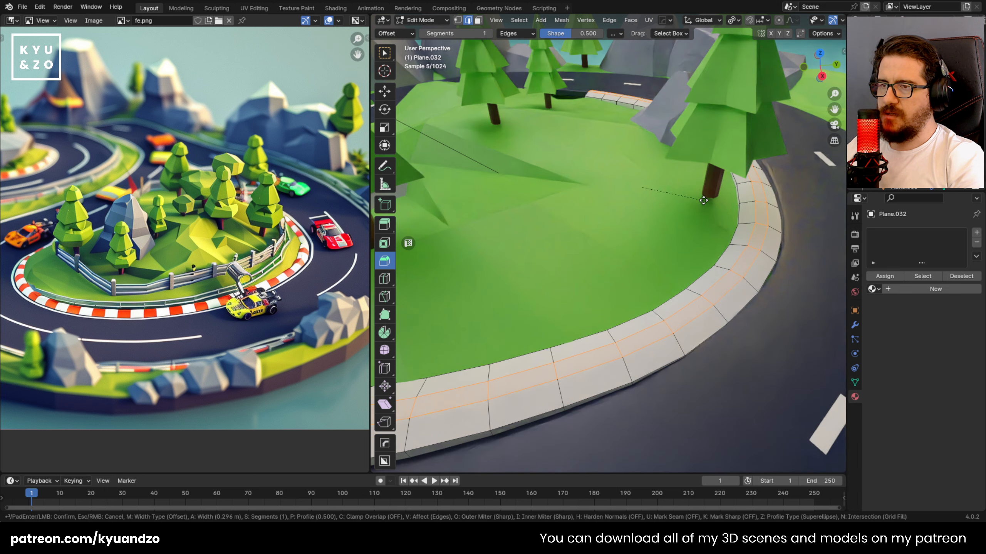
click(694, 196)
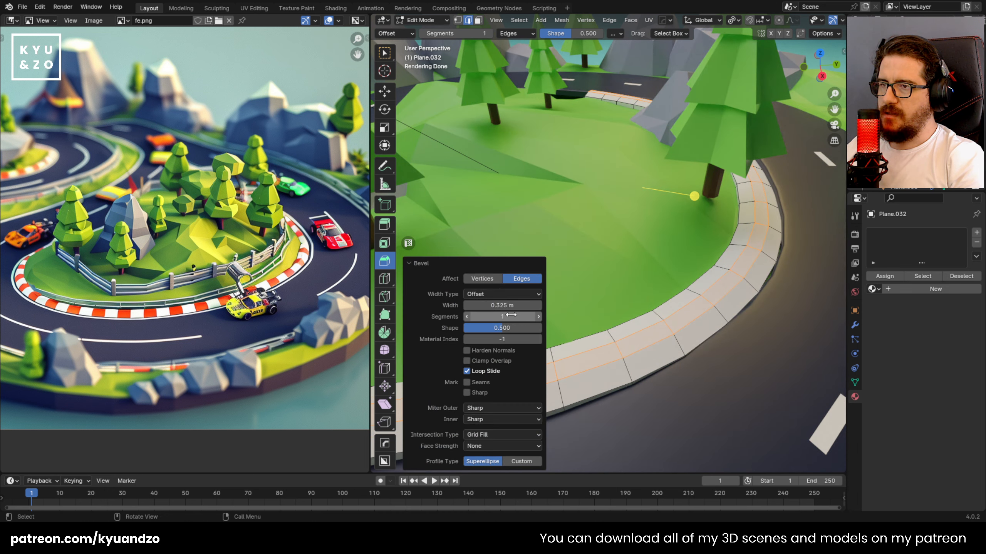
Bevel the curb's central edge loops again with a width of 0.682 m and return to Object Mode.
drag(511, 315, 529, 314)
key(Tab)
scroll(792, 297, down, 1)
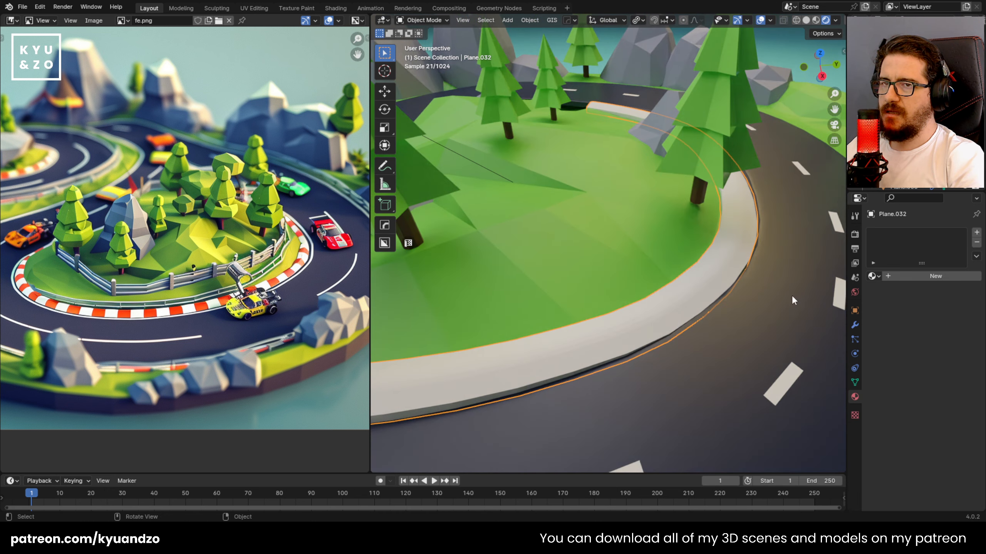
click(854, 326)
scroll(534, 338, up, 2)
middle_drag(534, 338, 621, 272)
key(Tab)
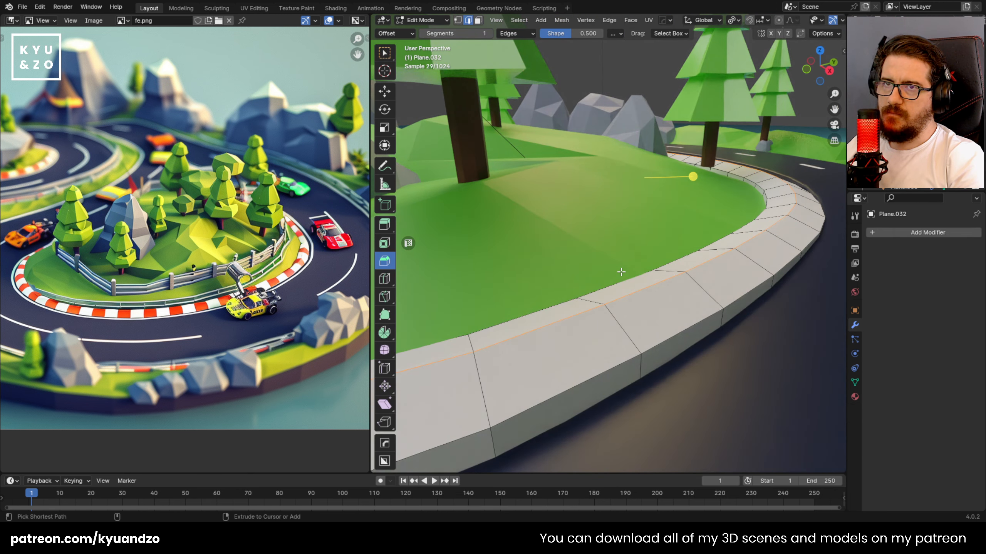
drag(693, 176, 709, 175)
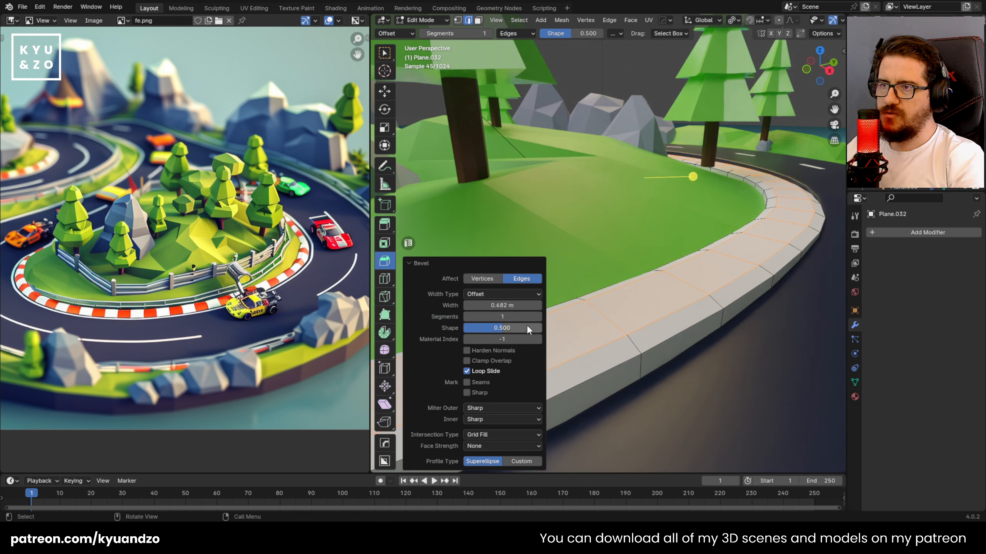
key(Tab)
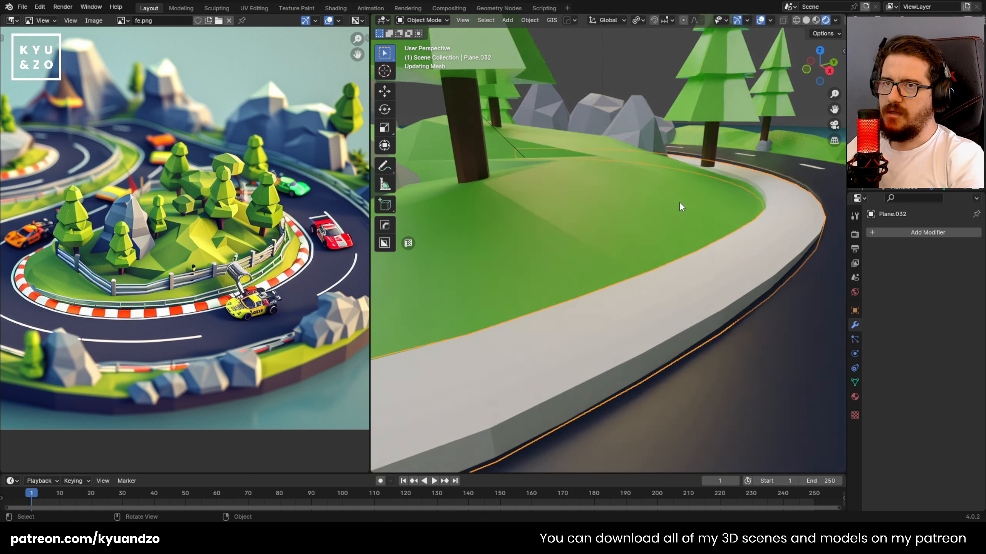
Add a Subdivision Surface modifier to the curb, set its viewport level to 2 and shade the curb smooth.
click(962, 232)
mouse_move(897, 272)
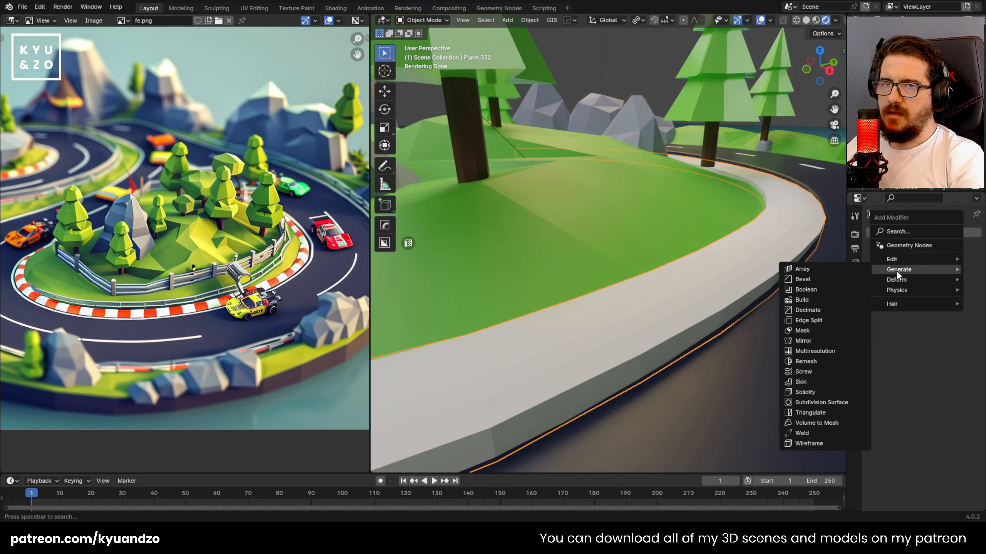
click(816, 403)
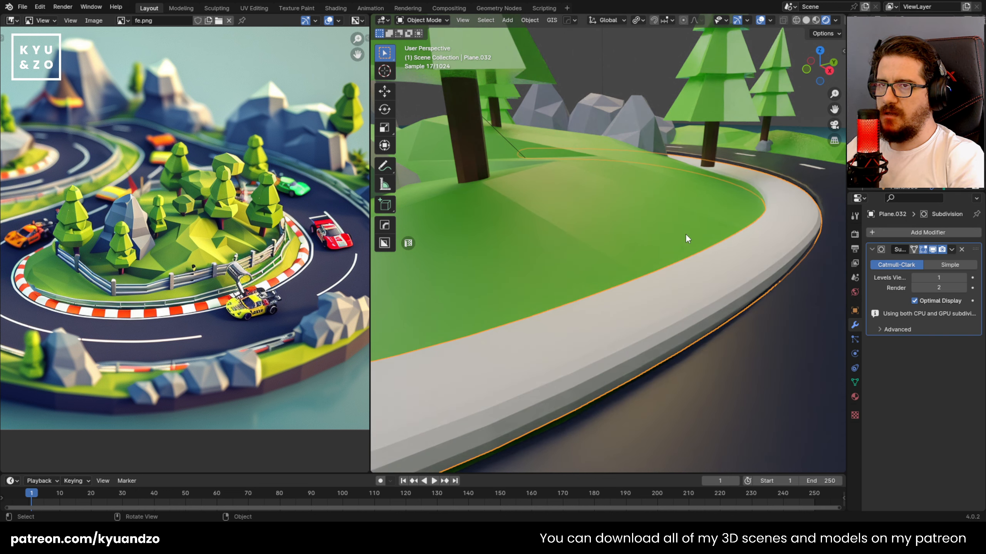
right_click(733, 267)
click(732, 259)
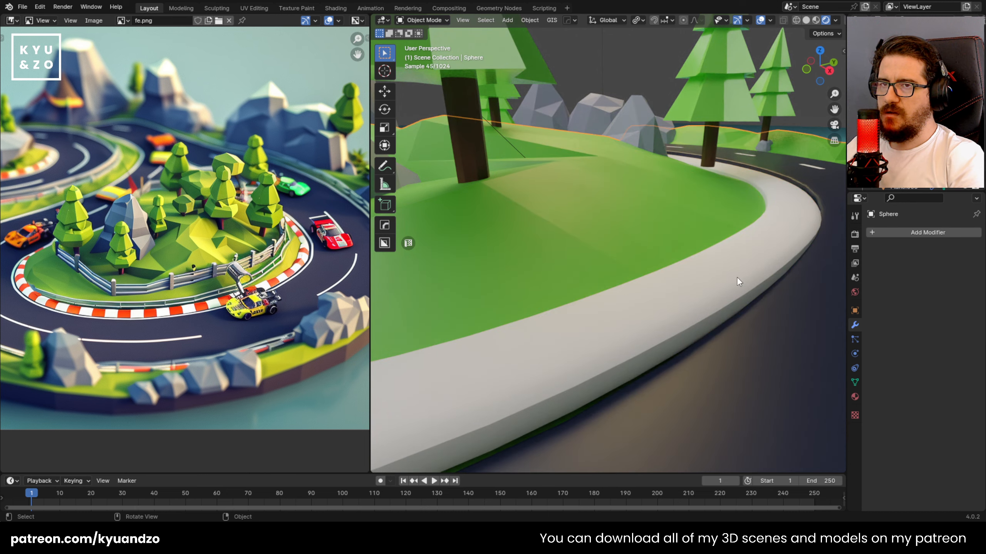
click(964, 277)
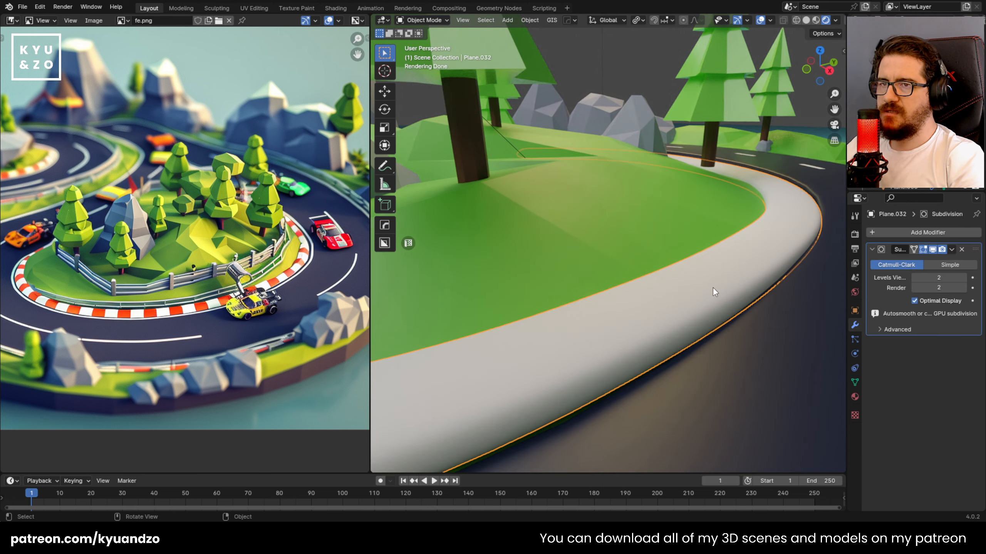
Add a crosswise loop cut at the curb's near end and slide it close to the end edge to sharpen it.
scroll(705, 279, down, 6)
middle_drag(704, 280, 556, 232)
scroll(556, 233, up, 6)
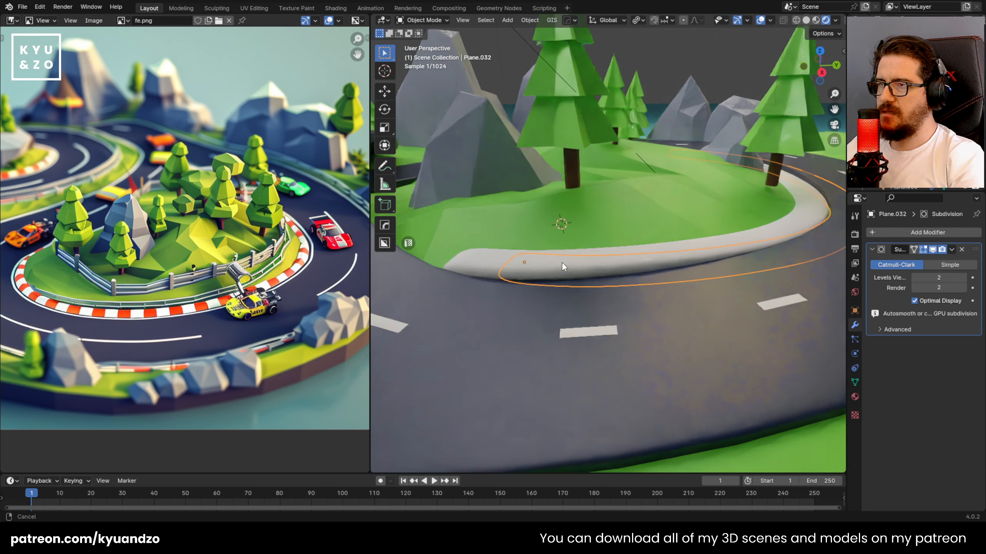
key(Tab)
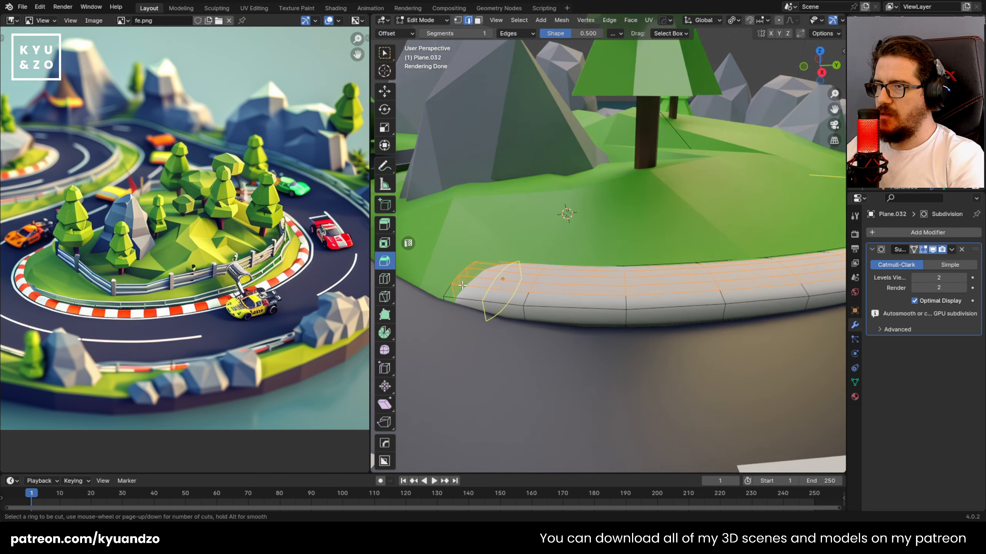
click(462, 285)
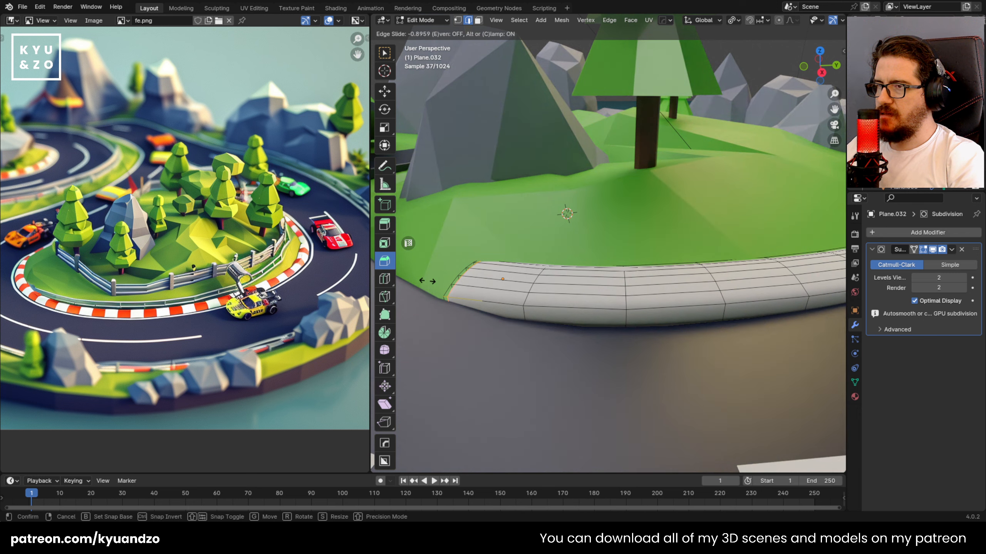
click(427, 281)
Add a crosswise loop cut close to the curb's far end edge to sharpen it, and return to Object Mode.
scroll(562, 212, down, 4)
middle_drag(577, 220, 605, 352)
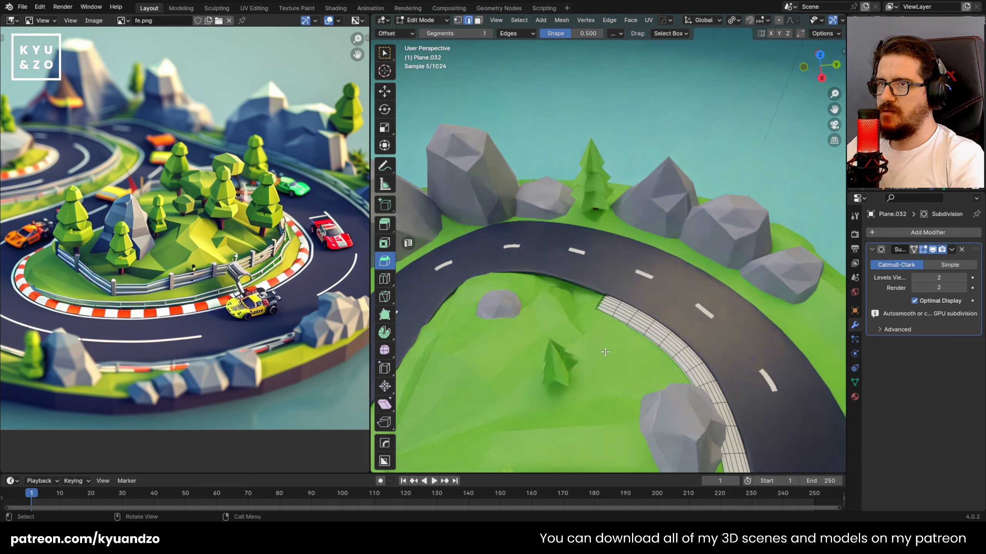
scroll(597, 311, up, 5)
click(594, 309)
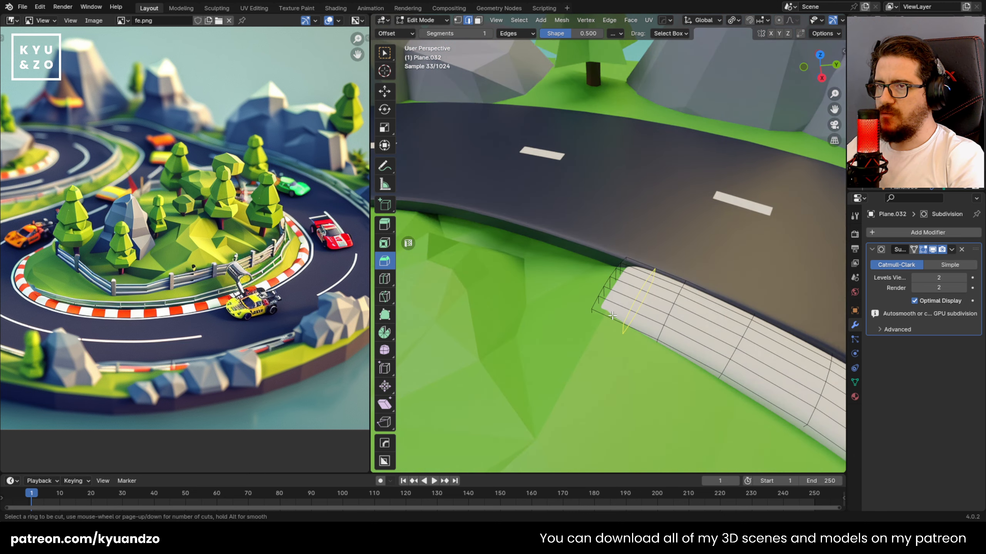
click(589, 303)
key(Tab)
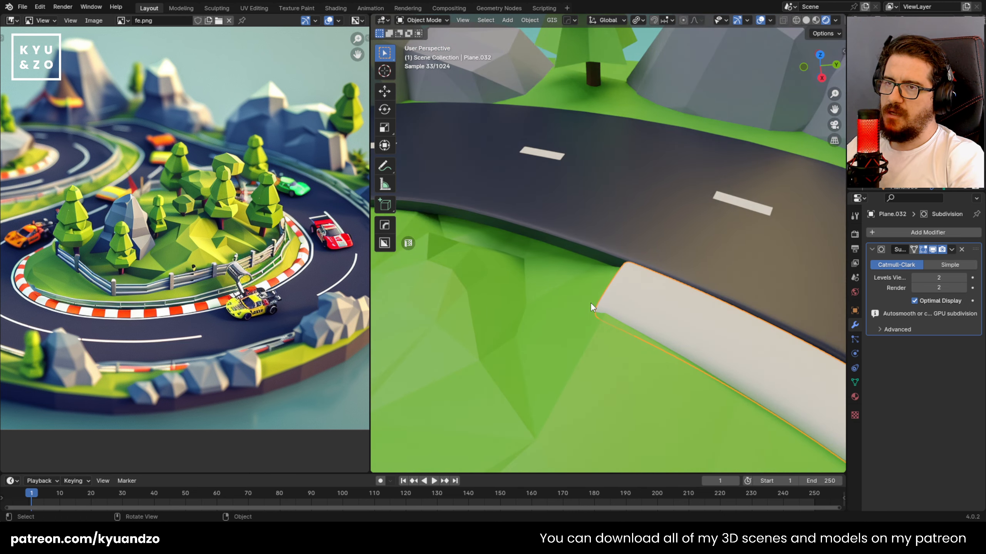
key(Tab)
key(Tab)
scroll(591, 304, down, 8)
scroll(593, 295, down, 2)
scroll(598, 287, up, 10)
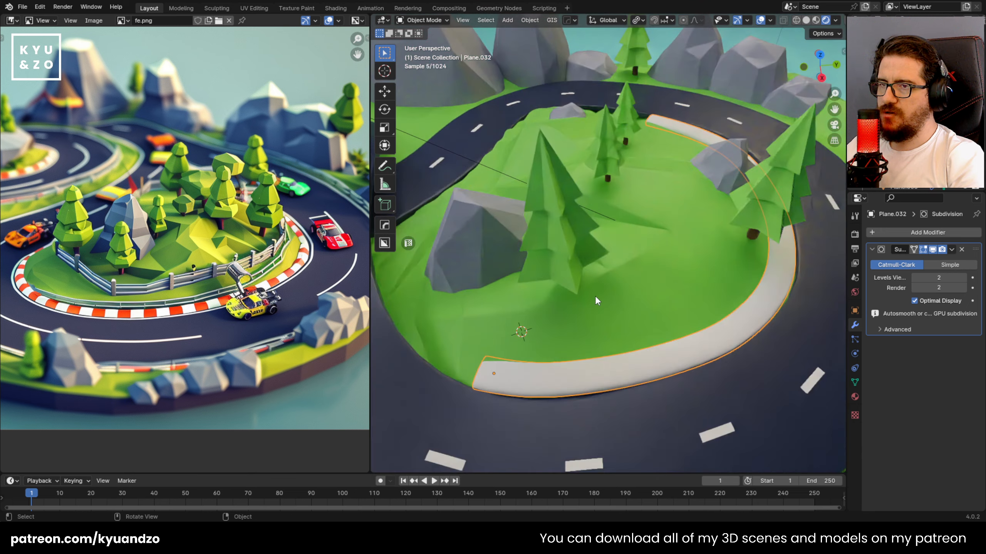
Create a new material for the curb with a pure white base color and a roughness of 0.311.
click(852, 397)
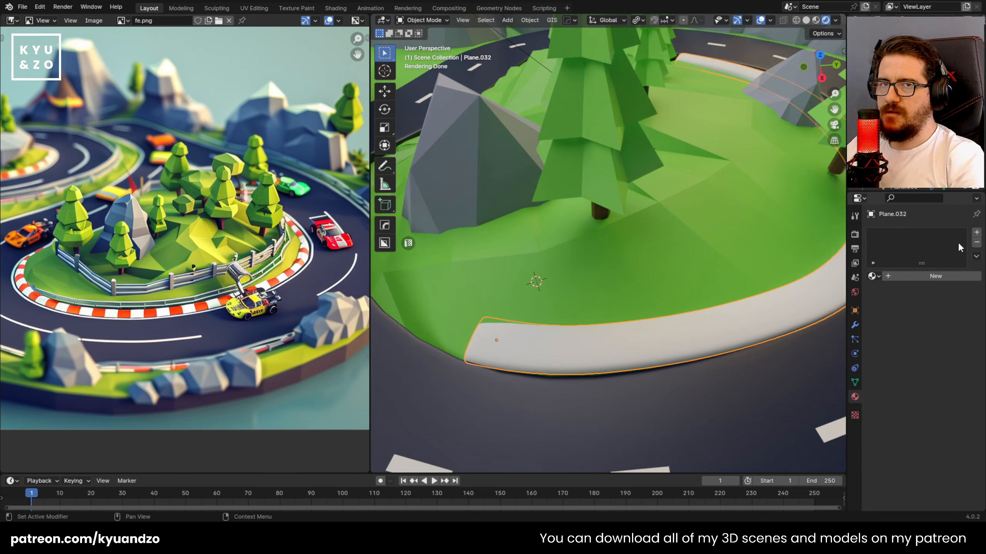
key(Tab)
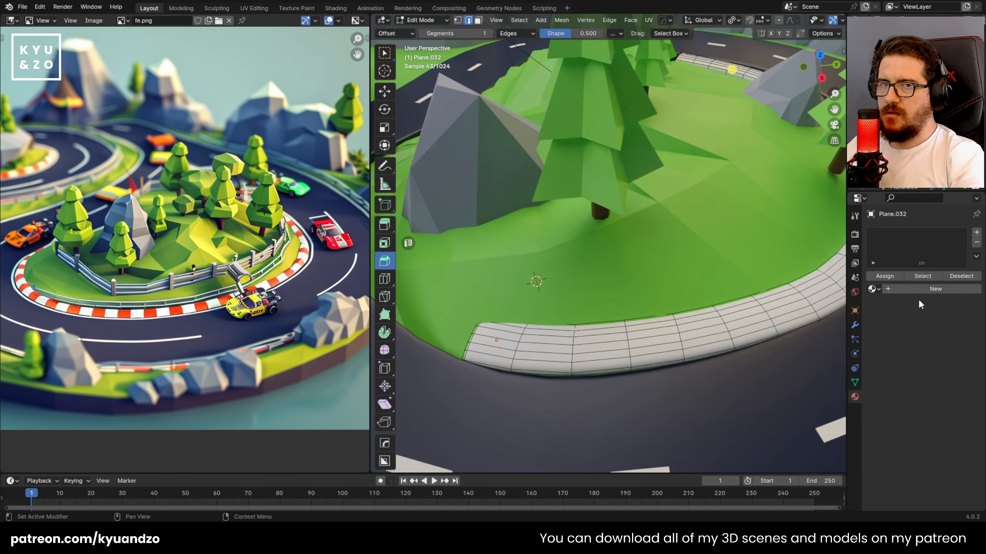
click(924, 288)
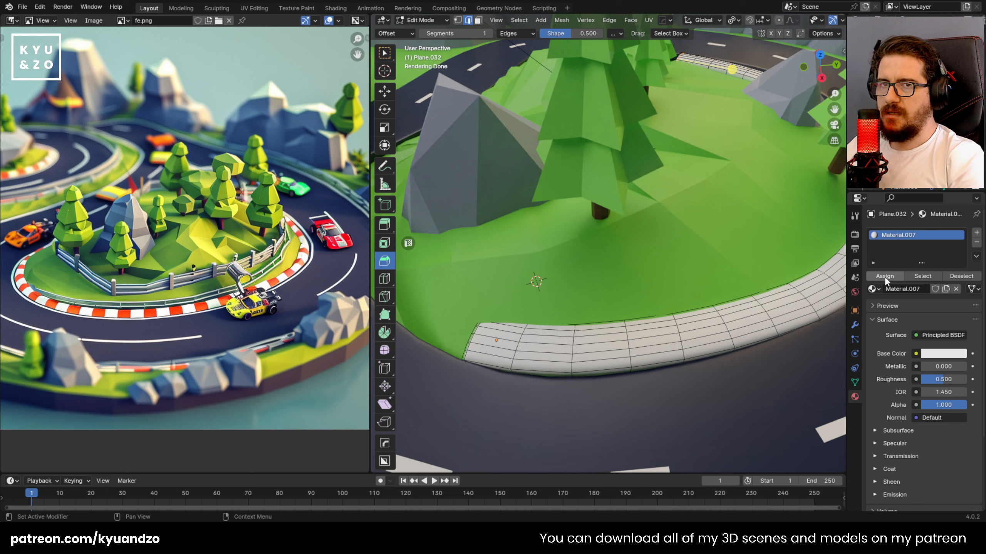
click(945, 354)
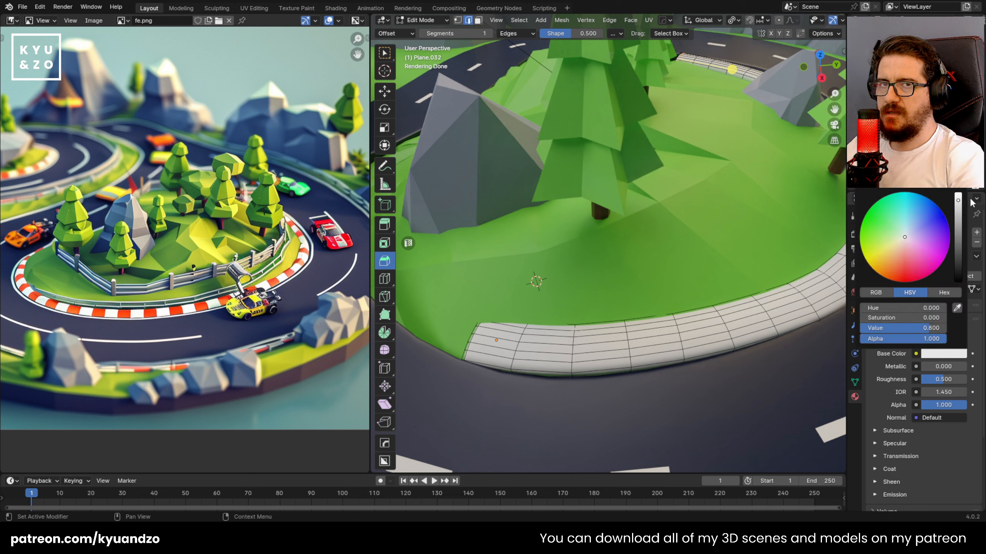
drag(958, 196, 957, 187)
Add a second material slot to the curb and create a material with a saturated red base color.
shift+middle_drag(526, 313, 585, 255)
scroll(584, 255, up, 2)
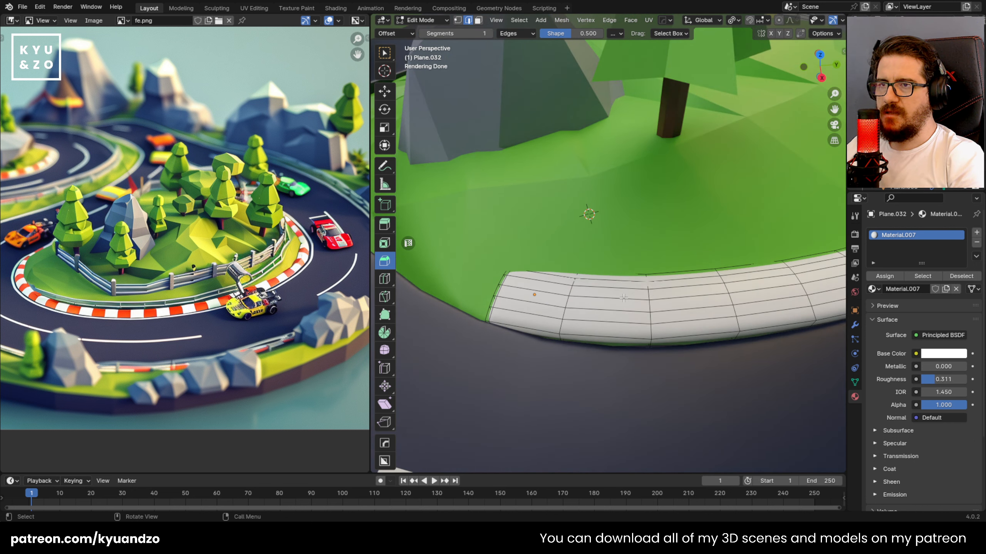
click(977, 235)
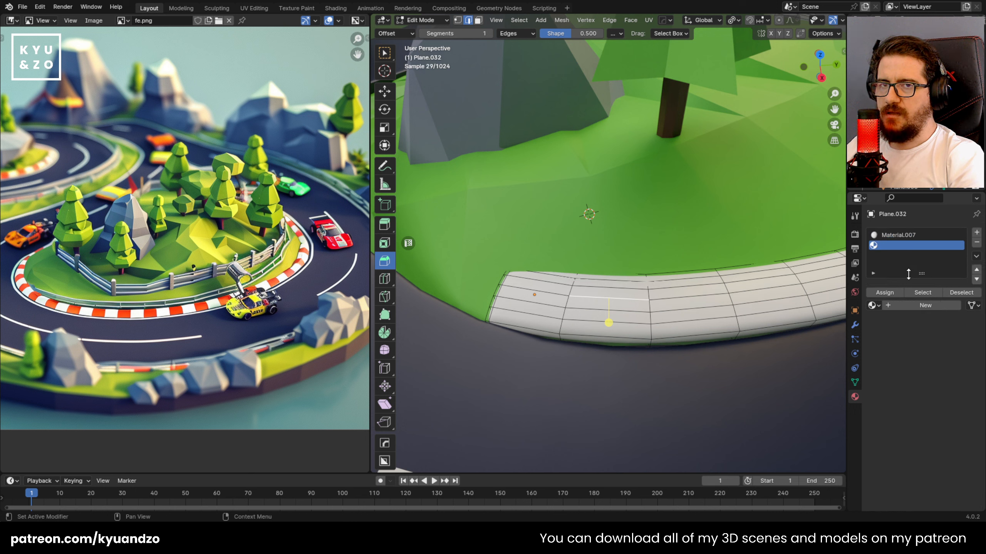
click(905, 305)
click(939, 370)
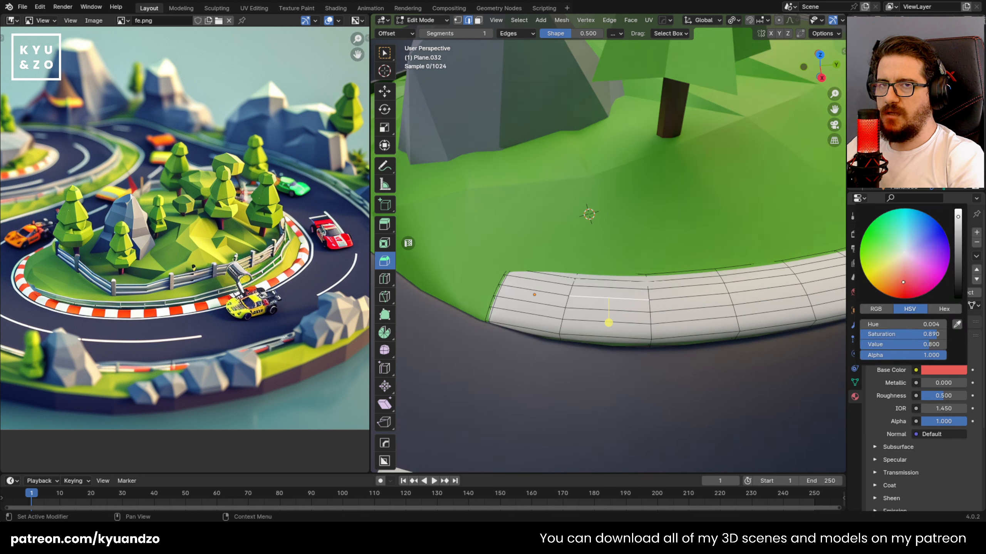
drag(902, 285, 904, 291)
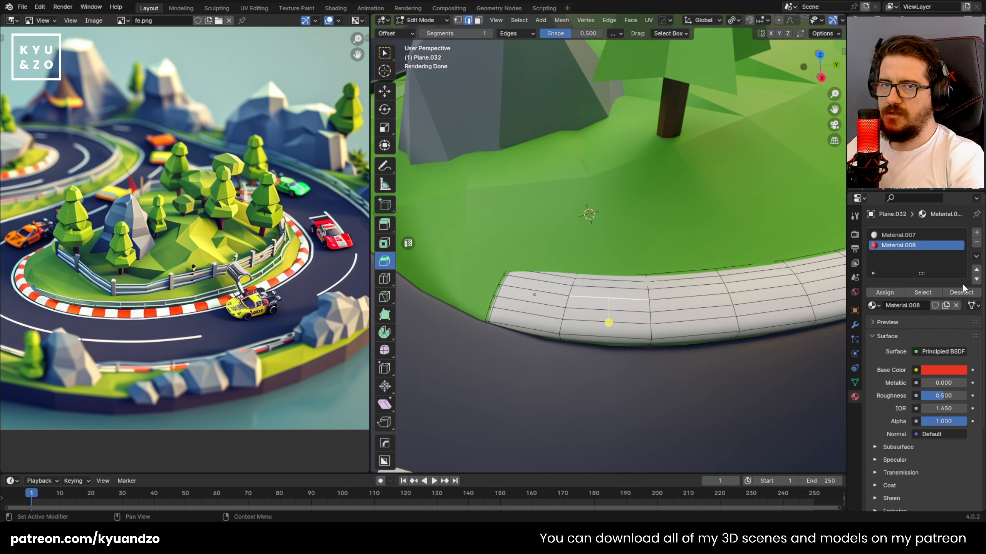
Select the face loop across the curb's second segment and assign the red material to it.
key(3)
click(598, 291)
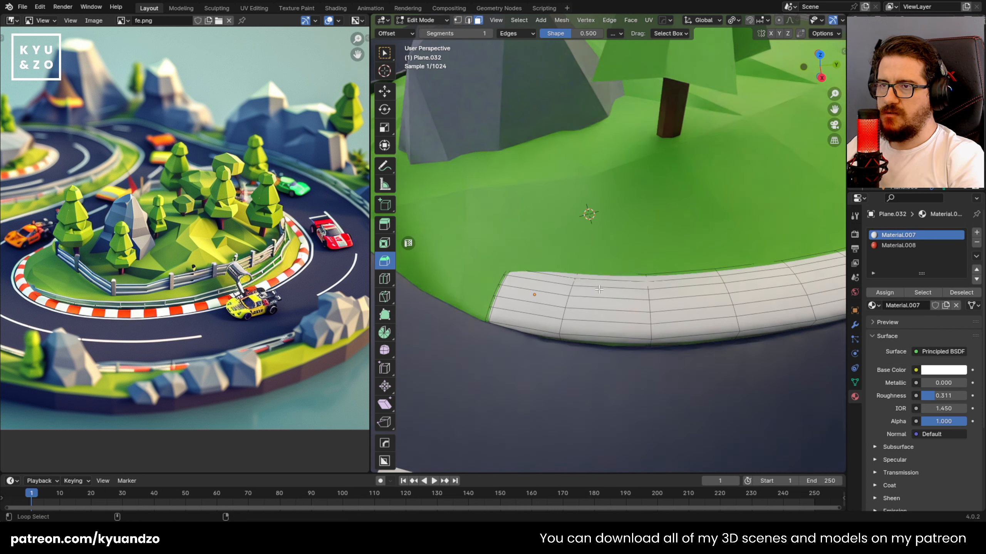
alt+click(598, 289)
middle_drag(599, 289, 603, 294)
click(892, 246)
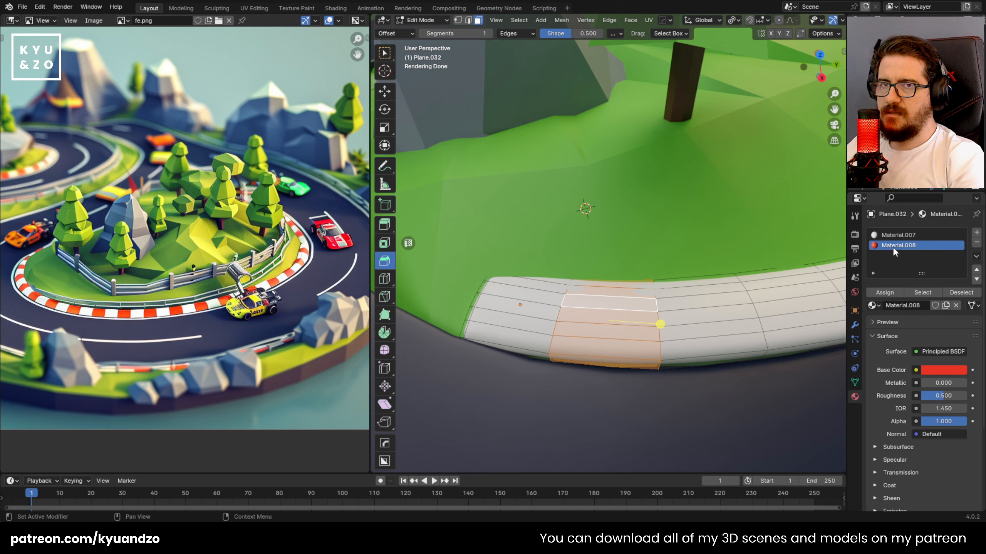
click(884, 292)
Lower the roughness of the curb's red material.
click(764, 327)
shift+middle_drag(764, 327, 682, 316)
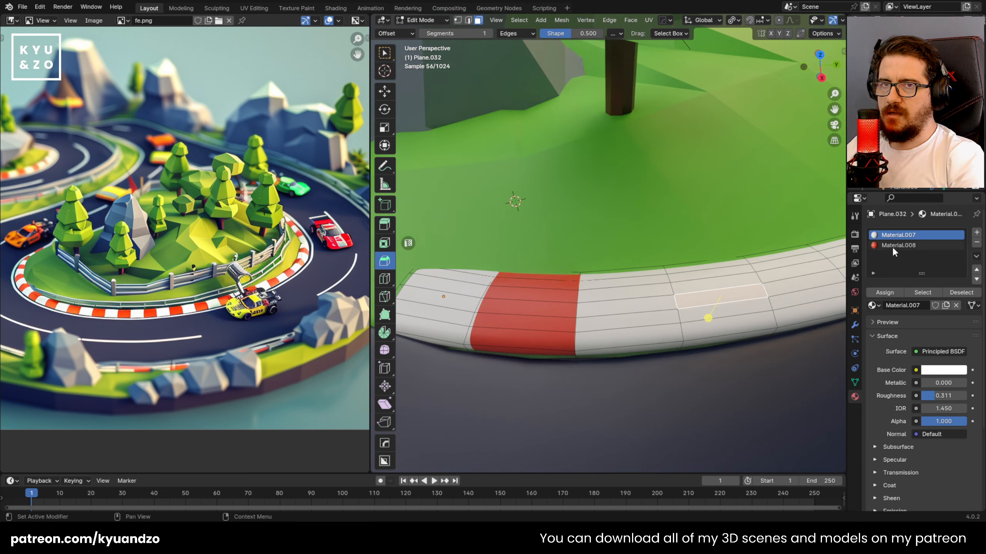
drag(944, 396, 926, 397)
Select every other crosswise face loop of the curb, from beyond the red segment to the bend beside the tree.
shift+middle_drag(722, 286, 654, 301)
alt+click(648, 302)
alt+shift+click(777, 277)
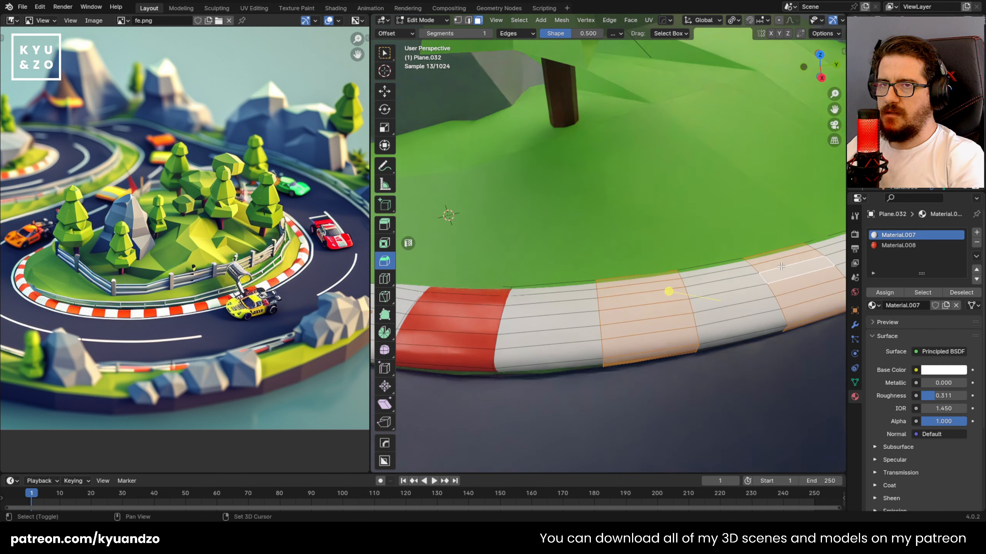
shift+middle_drag(777, 277, 594, 272)
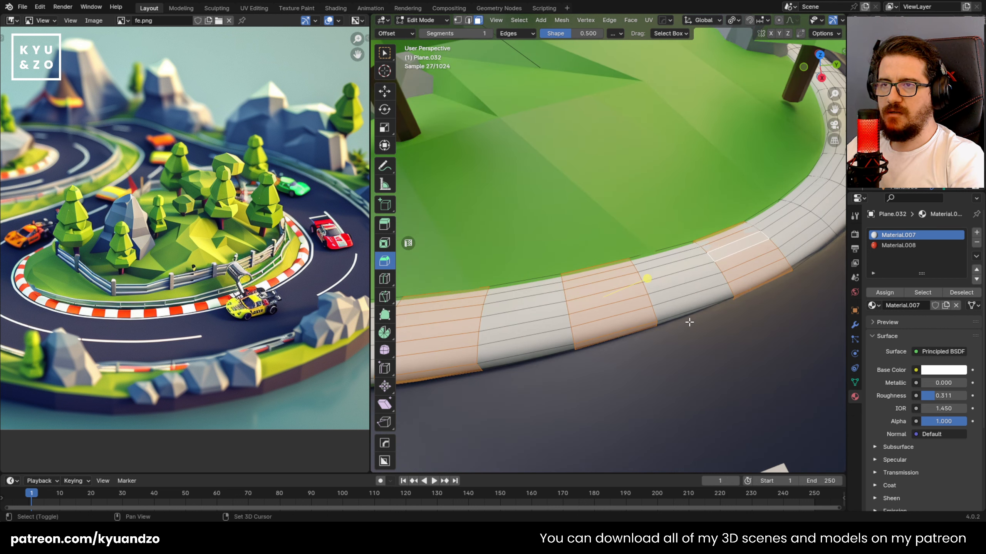
shift+middle_drag(726, 233, 687, 281)
alt+shift+click(687, 282)
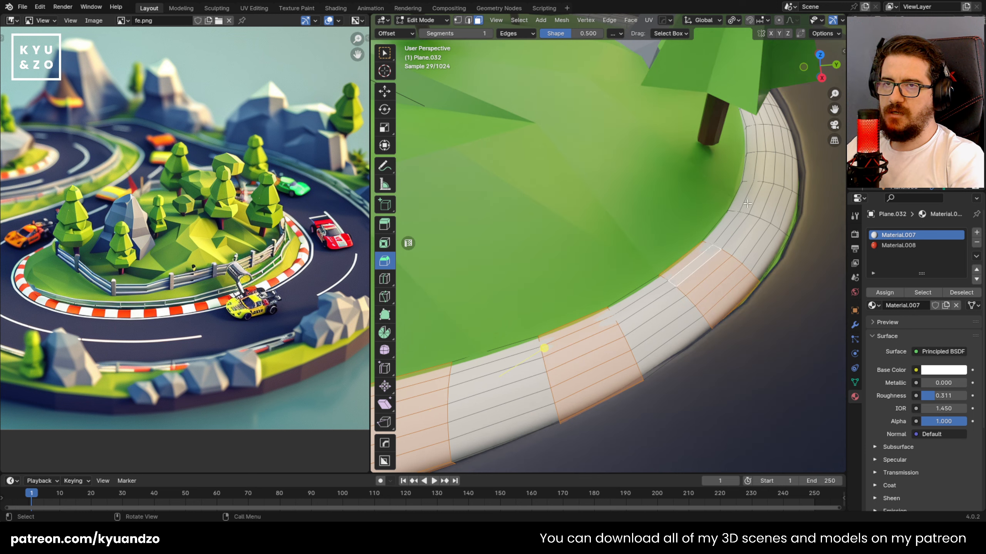
shift+middle_drag(770, 204, 663, 257)
alt+shift+click(663, 256)
alt+shift+click(687, 188)
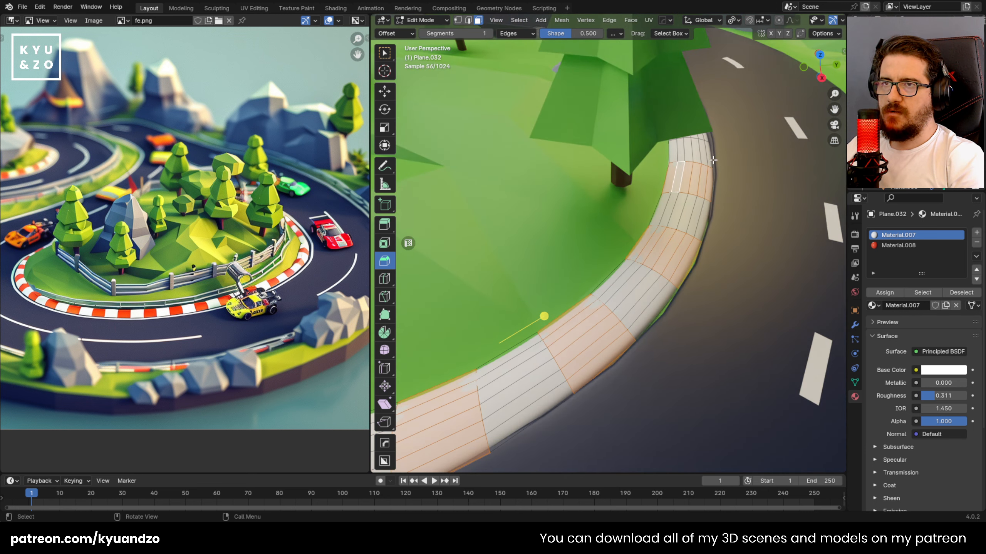
Extend the alternating face-loop selection from the tree around the large rock to the curb's far end.
middle_drag(713, 160, 546, 266)
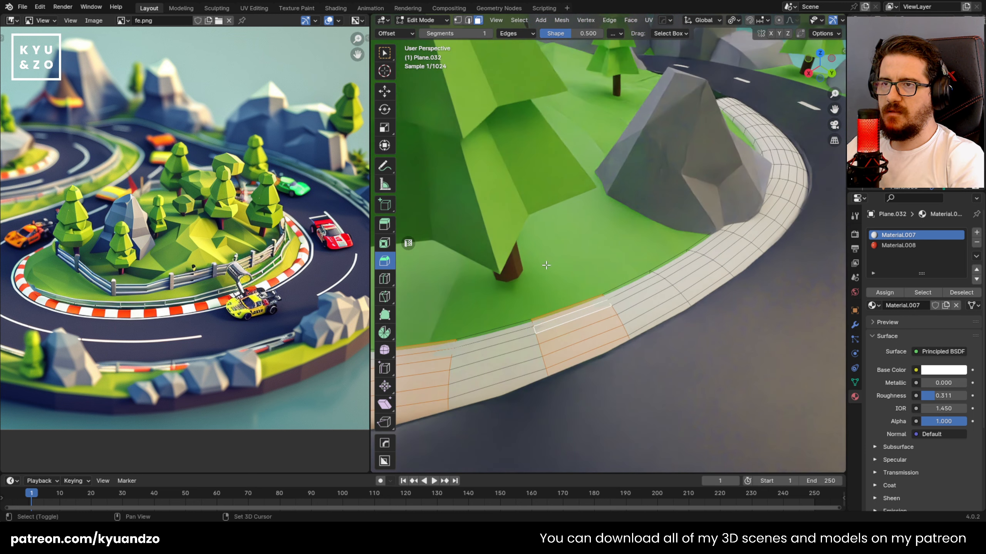
alt+shift+click(709, 282)
alt+shift+click(758, 230)
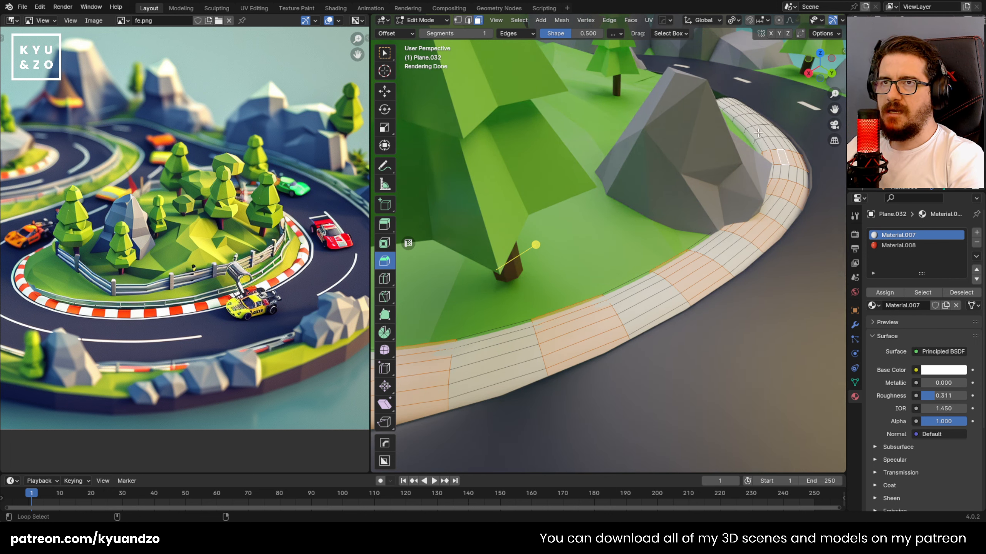
alt+shift+click(737, 112)
middle_drag(733, 116, 676, 194)
scroll(629, 241, down, 4)
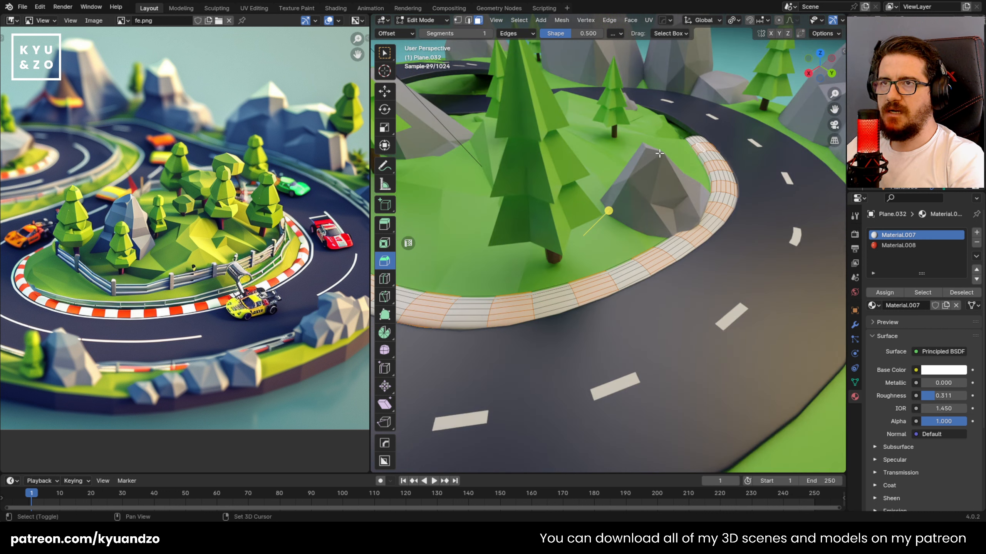
middle_drag(599, 282, 605, 245)
shift+middle_drag(490, 316, 644, 286)
shift+middle_drag(577, 258, 680, 276)
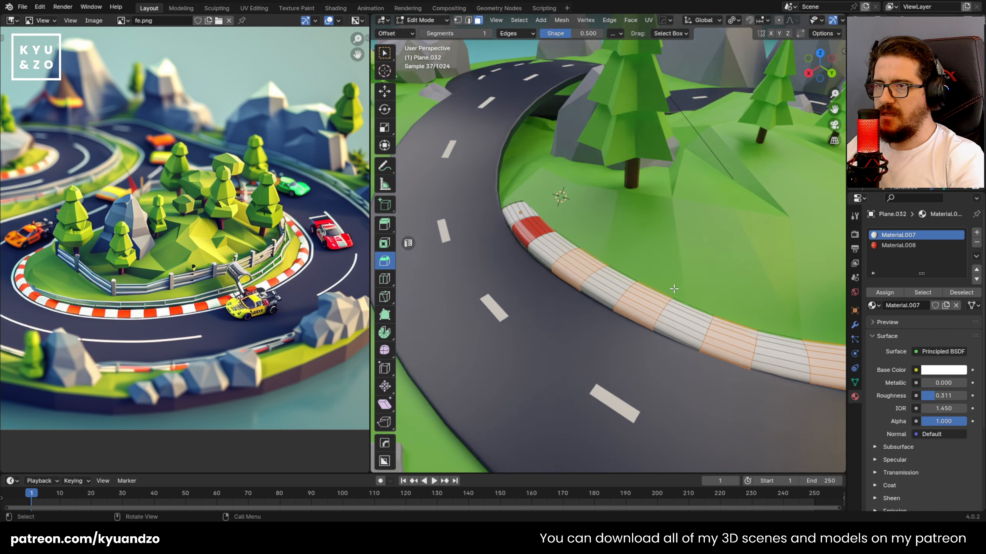
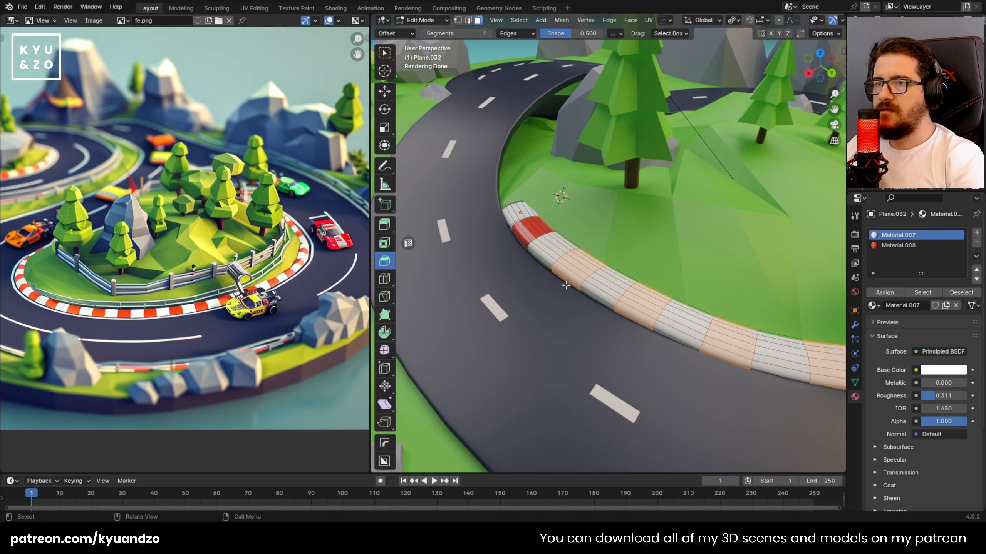
Assign the red material to the selected alternating crosswise face loops of the curb.
scroll(566, 285, up, 3)
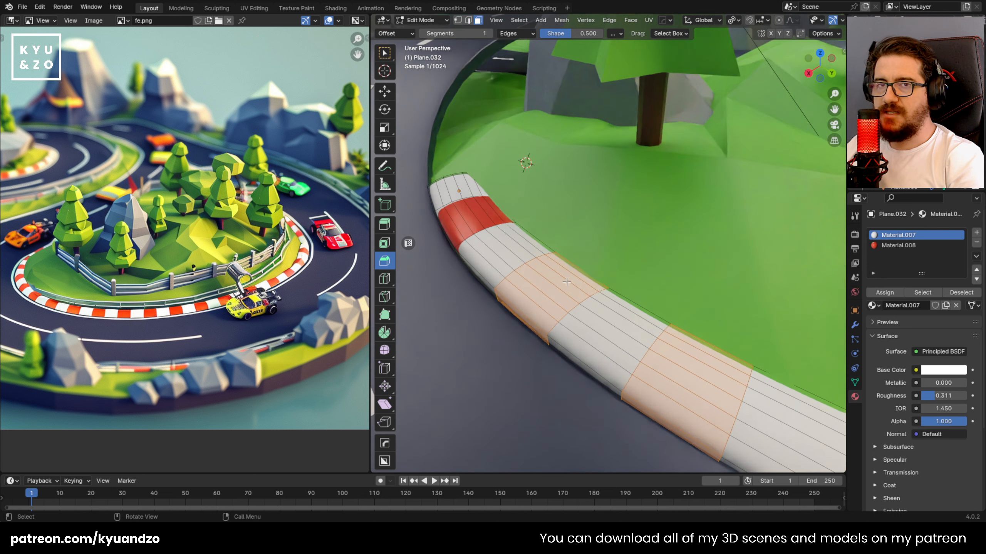
click(901, 246)
click(885, 292)
scroll(812, 289, down, 10)
key(Tab)
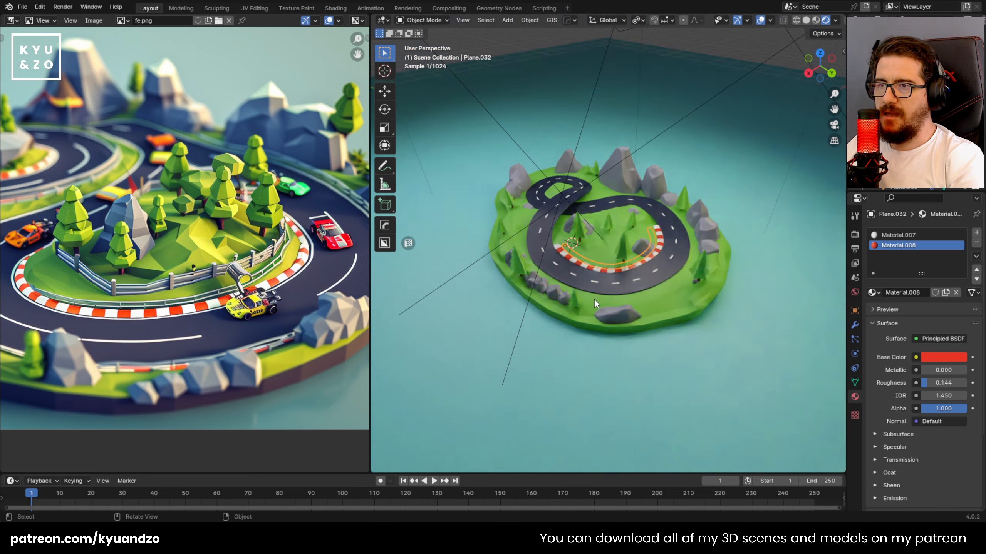
scroll(594, 299, up, 5)
middle_drag(593, 298, 608, 212)
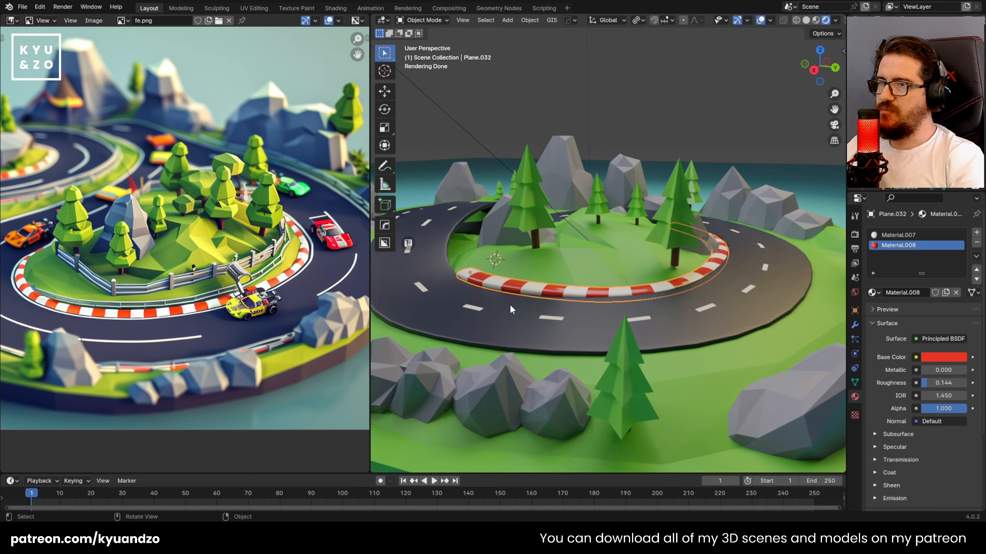
scroll(573, 292, up, 6)
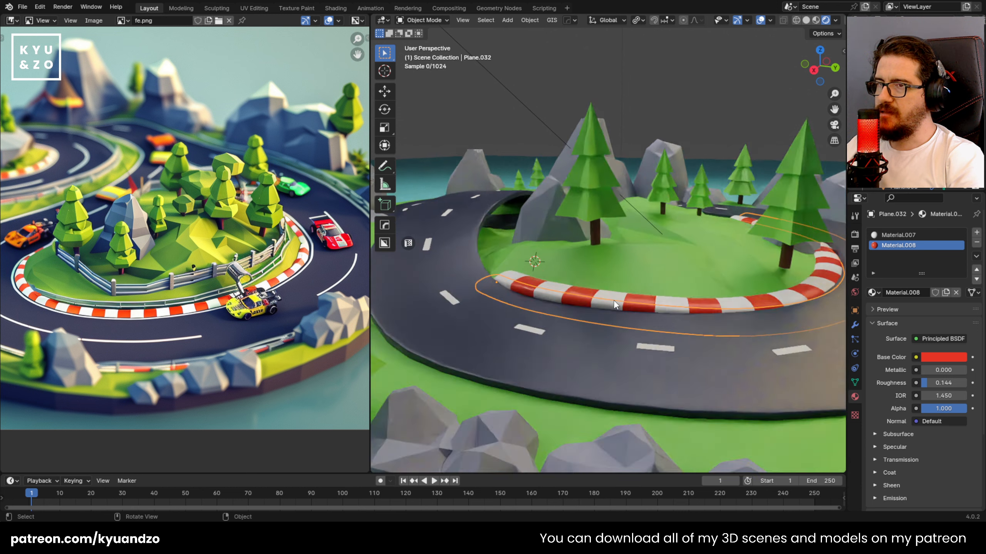
Select the lengthwise edge loop along the curb's road side and lower it by about 0.024 m along Z.
key(Tab)
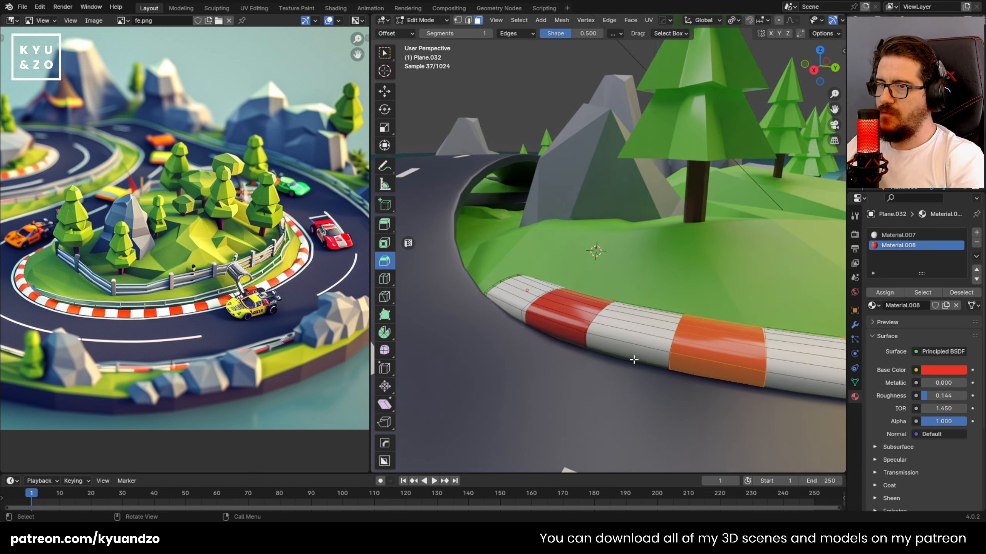
key(2)
alt+click(555, 324)
middle_drag(555, 325, 675, 278)
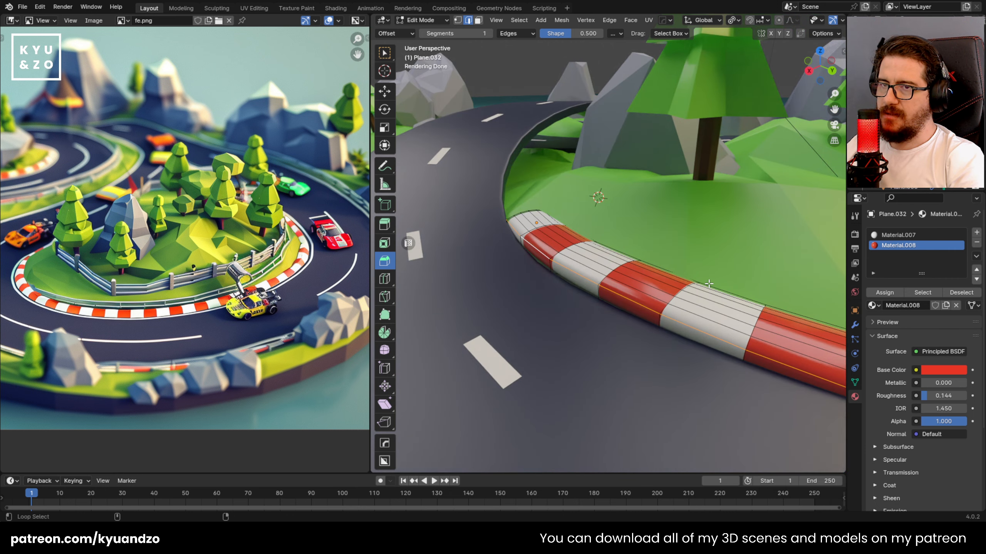
scroll(709, 284, up, 1)
key(g)
key(z)
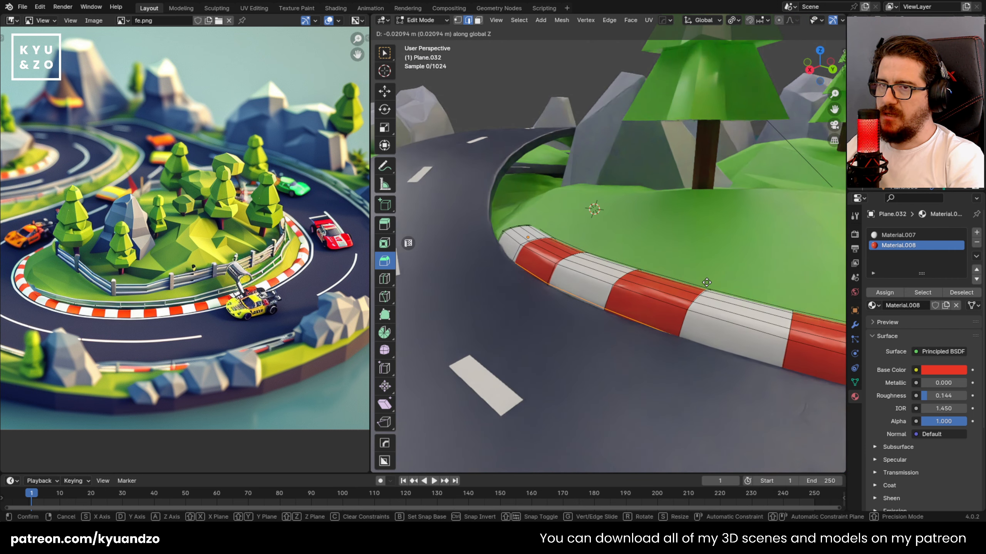
click(660, 308)
scroll(660, 308, up, 1)
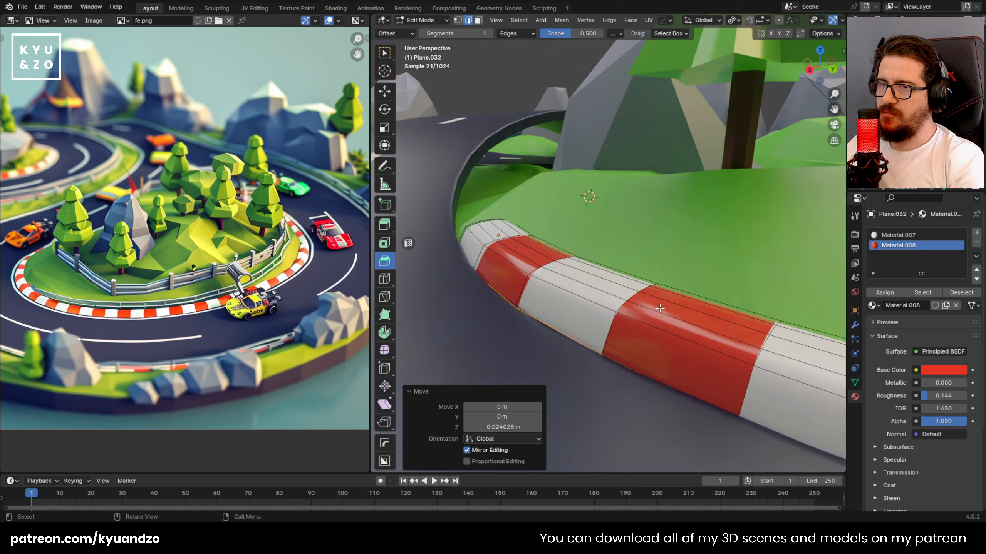
Lower the neighbouring lengthwise edge selection on the curb by about 0.016 m along Z.
key(shift+grave)
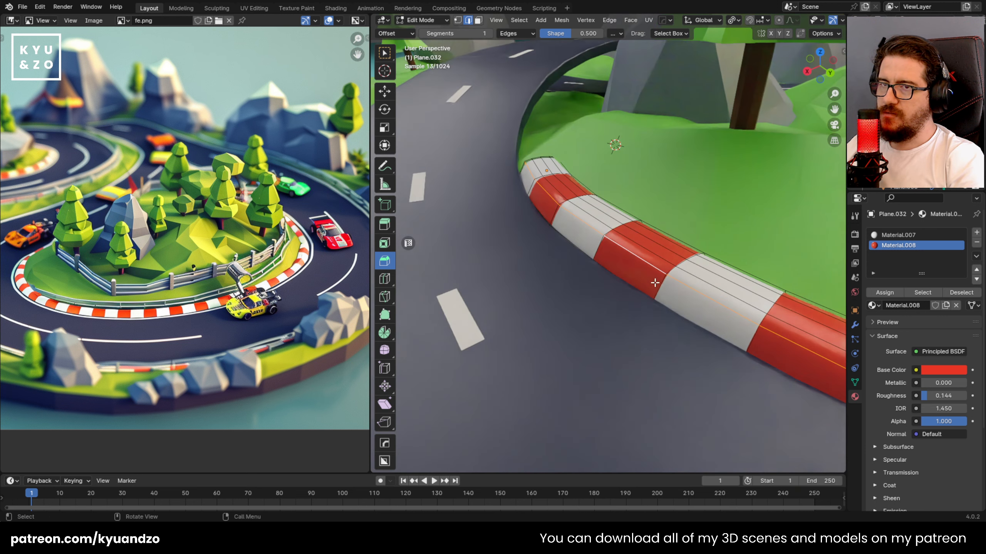
key(s)
key(w)
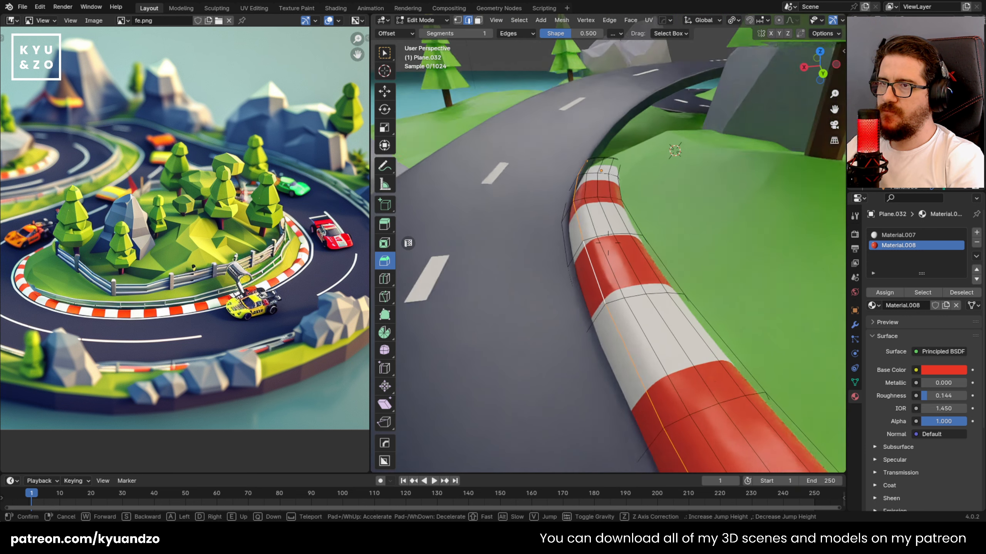
click(655, 283)
alt+shift+click(550, 265)
middle_drag(550, 265, 583, 264)
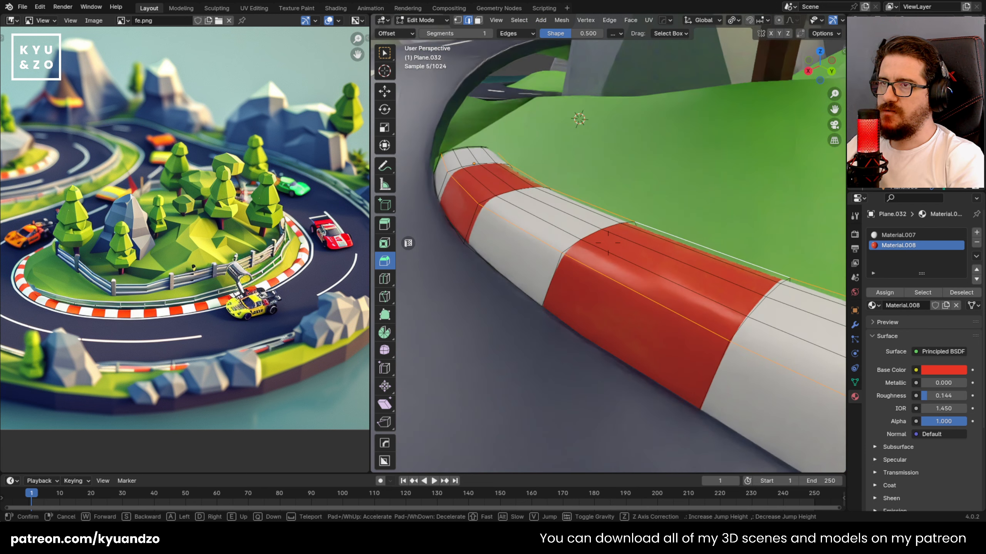
key(g)
key(a)
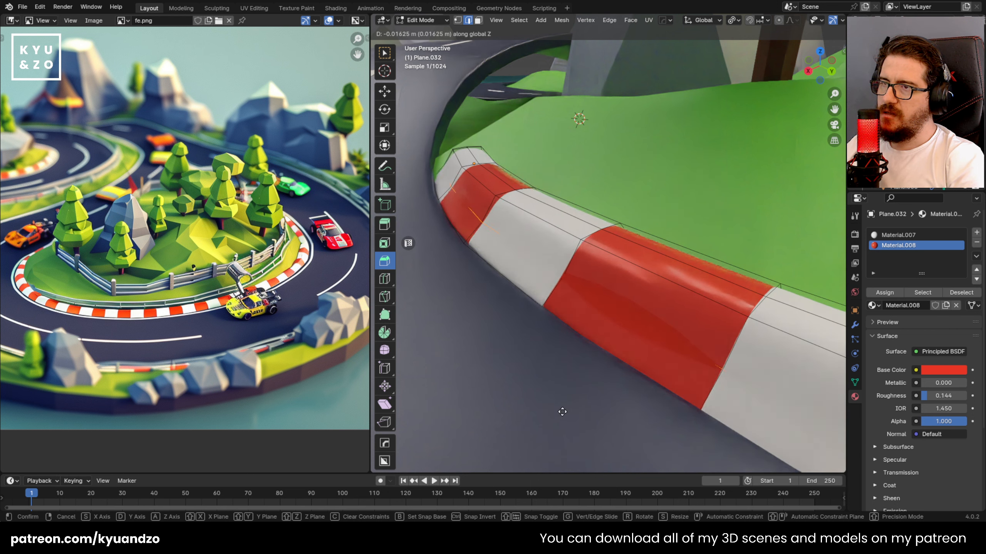
click(587, 308)
Lower two more lengthwise edge loops nearer the curb's crest and grass side, by about 0.017 m and 0.018 m along Z.
click(623, 258)
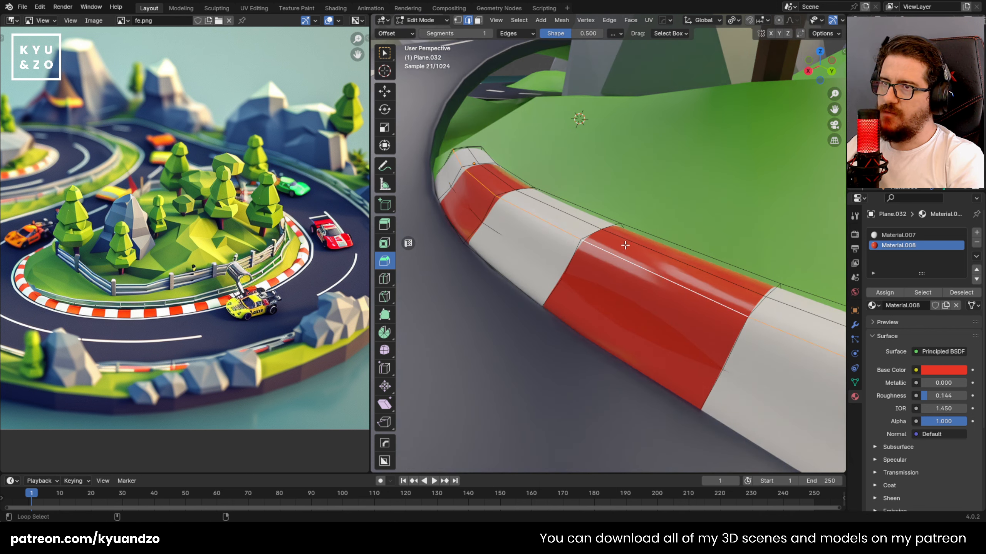
key(g)
key(z)
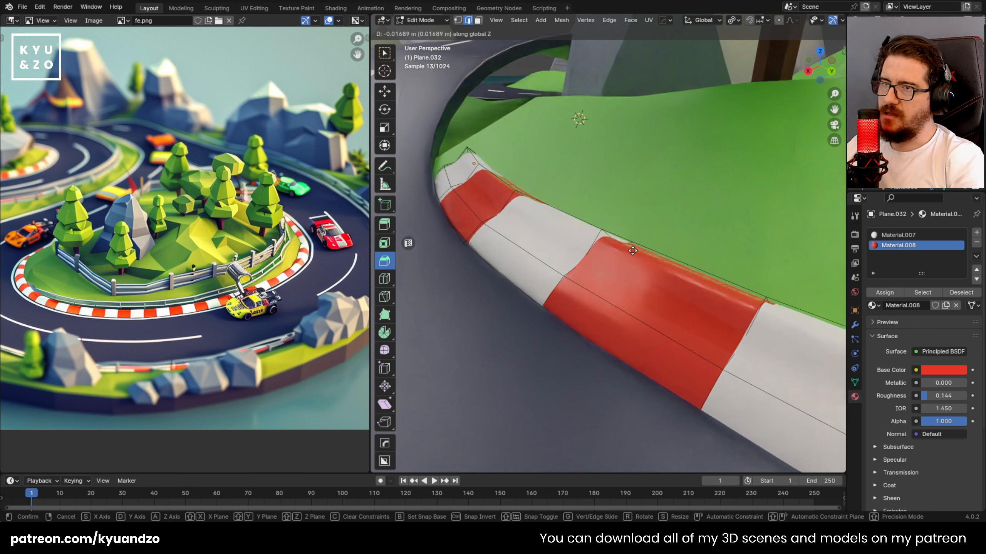
click(633, 245)
click(631, 244)
key(g)
key(z)
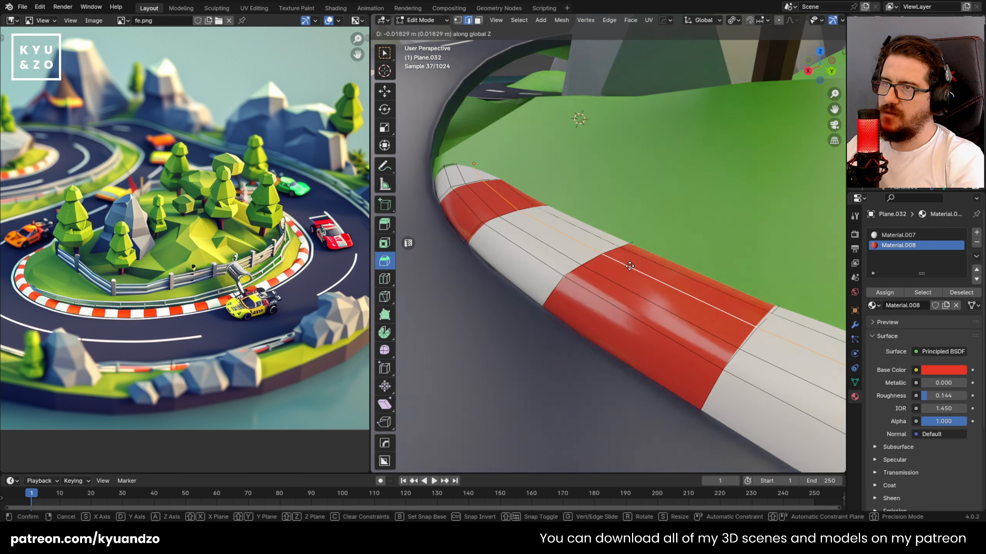
click(630, 264)
key(Tab)
Raise the roadside edge of the curb's red segment in the bend beside the tree by about 0.004 m along Z.
key(shift+grave)
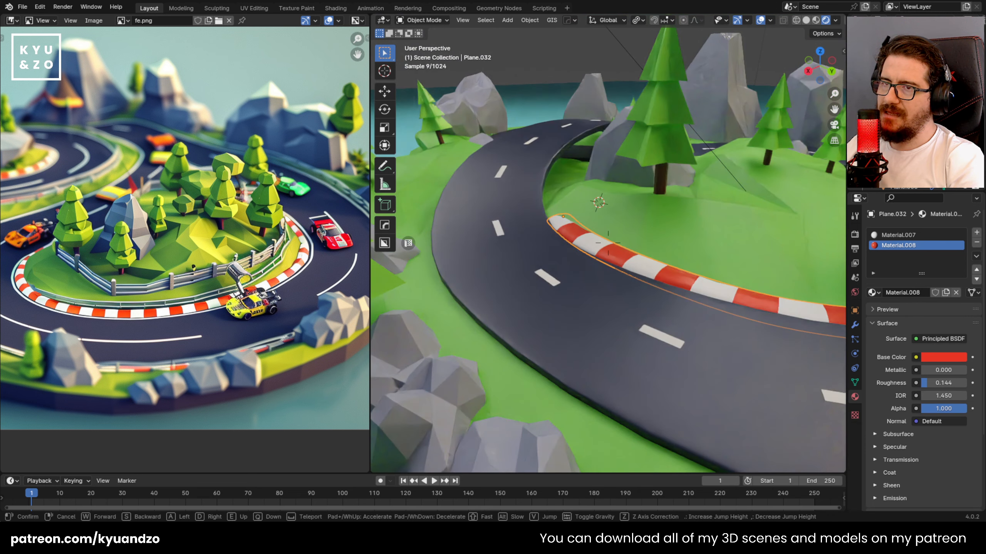
key(w)
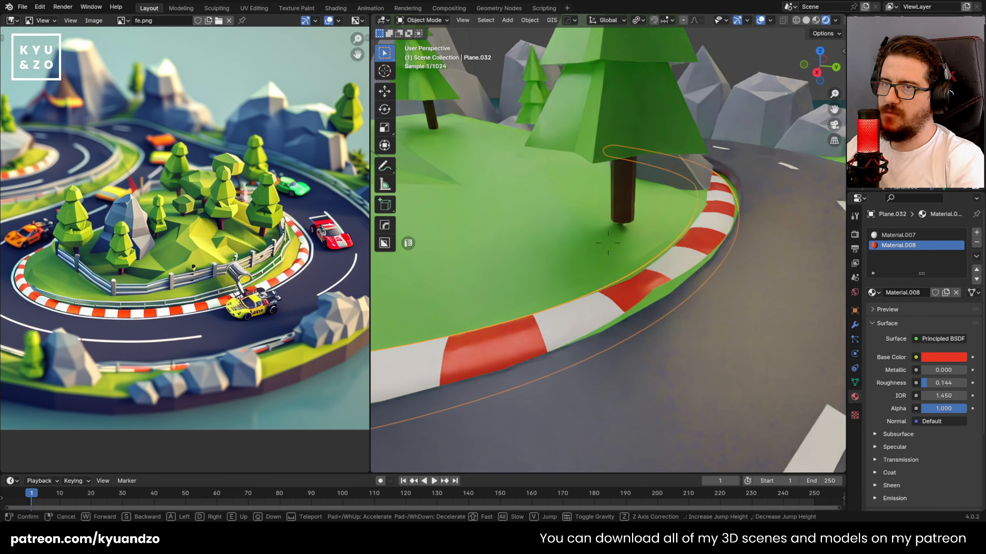
click(608, 243)
key(Tab)
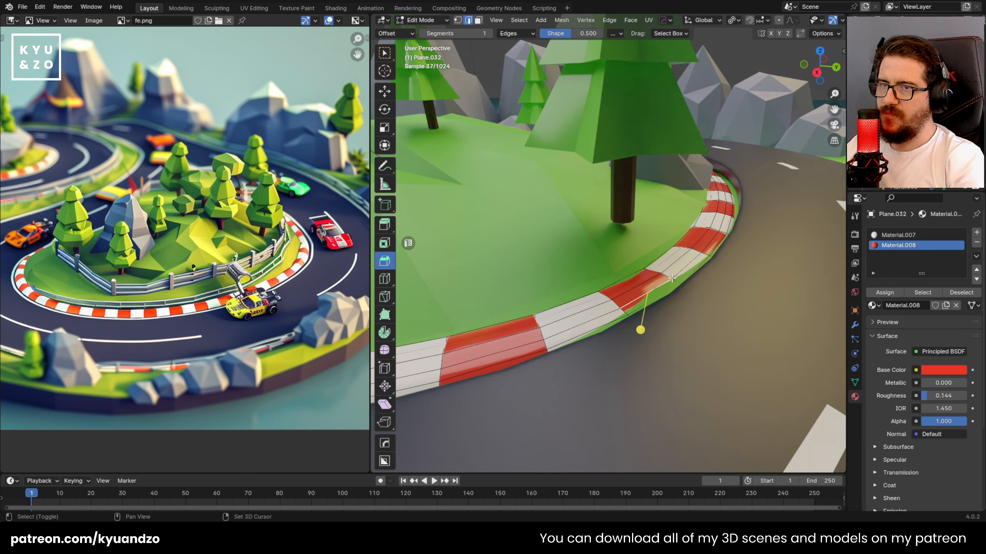
shift+click(676, 276)
key(g)
key(z)
right_click(674, 278)
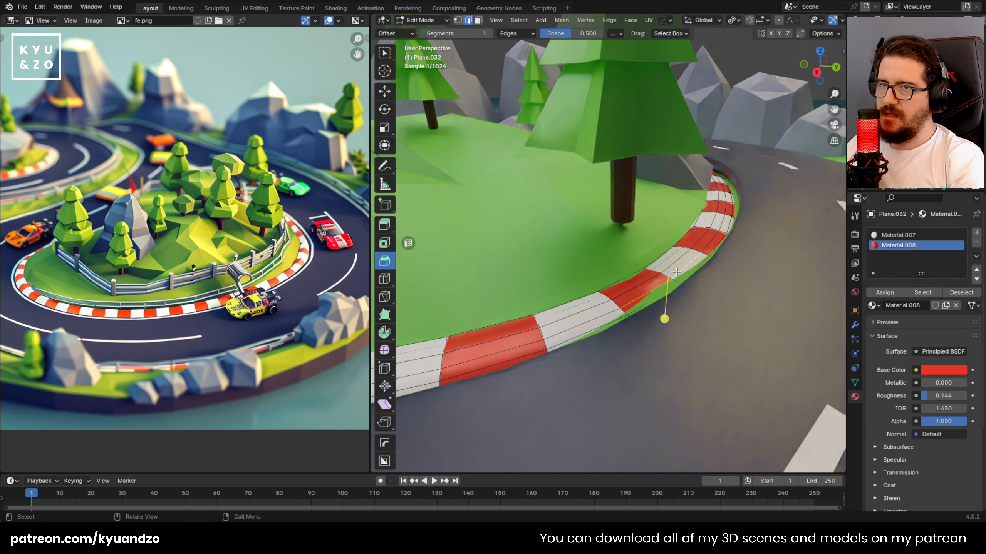
shift+click(648, 304)
key(g)
key(z)
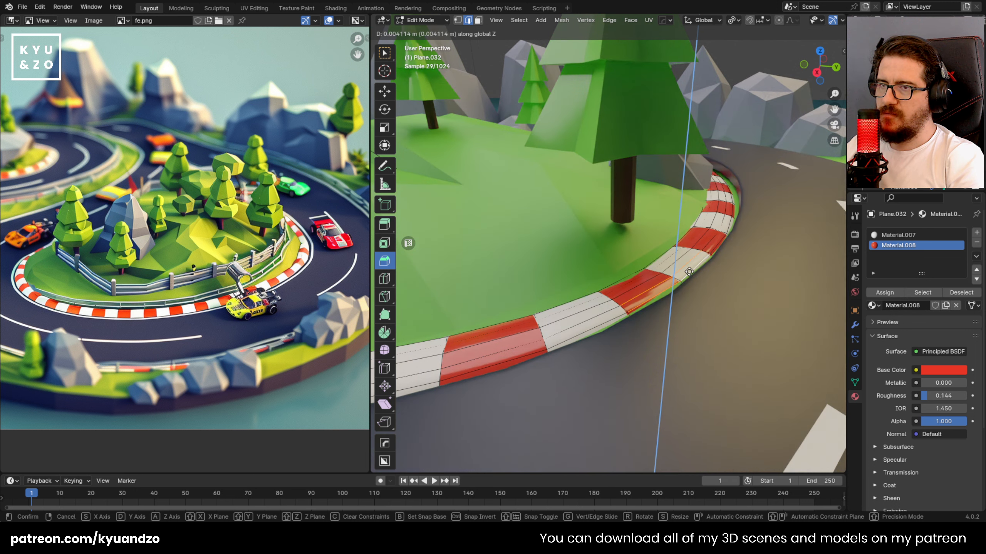
click(690, 272)
Raise the roadside edge of the adjoining white segment by about 0.003 m along Z.
click(590, 334)
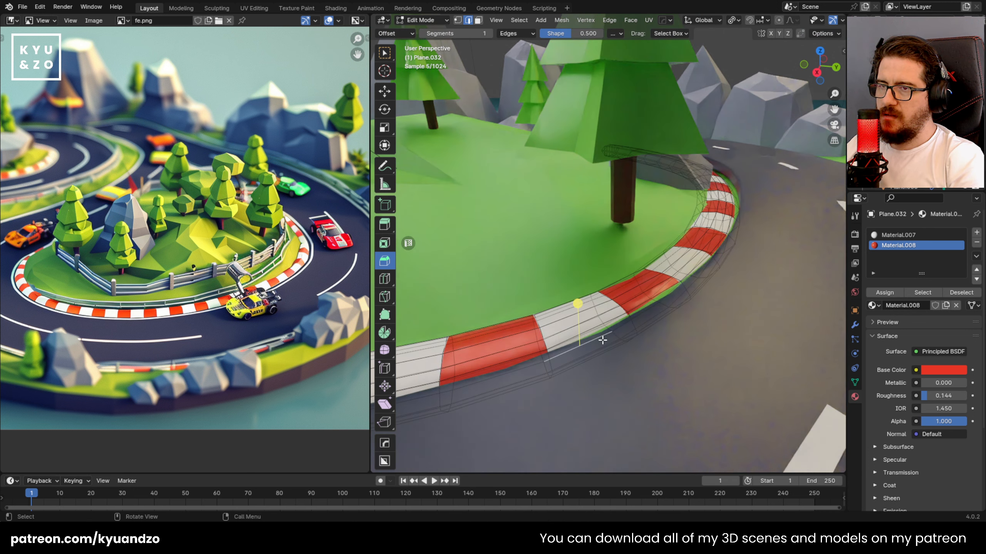
key(g)
key(z)
right_click(611, 321)
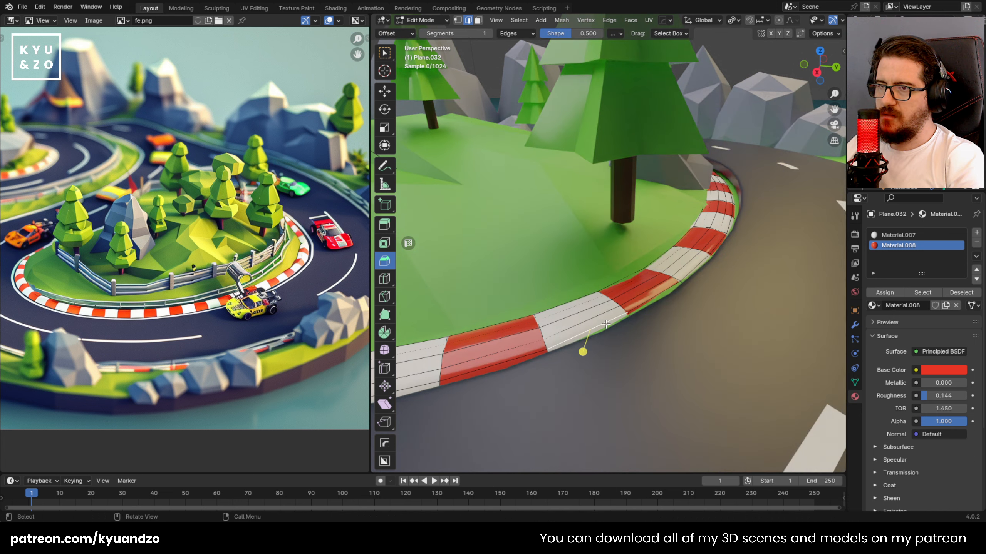
middle_drag(612, 325, 626, 307)
key(g)
key(z)
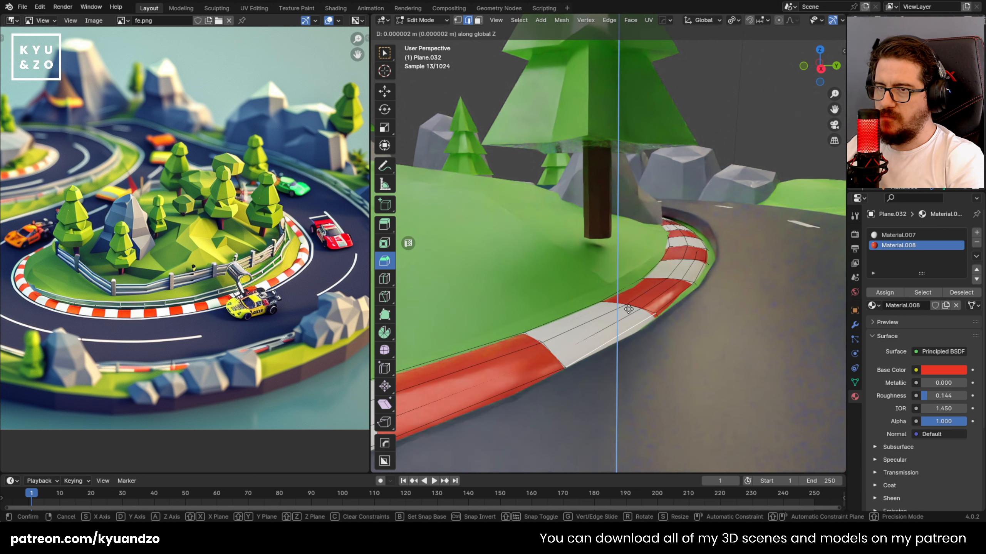
click(691, 252)
middle_drag(691, 252, 716, 272)
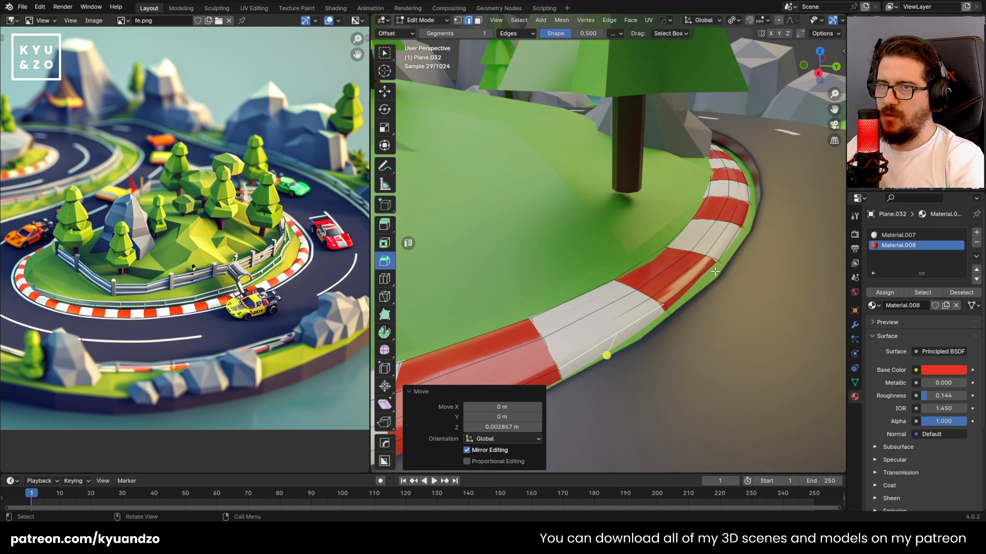
click(712, 270)
key(g)
key(z)
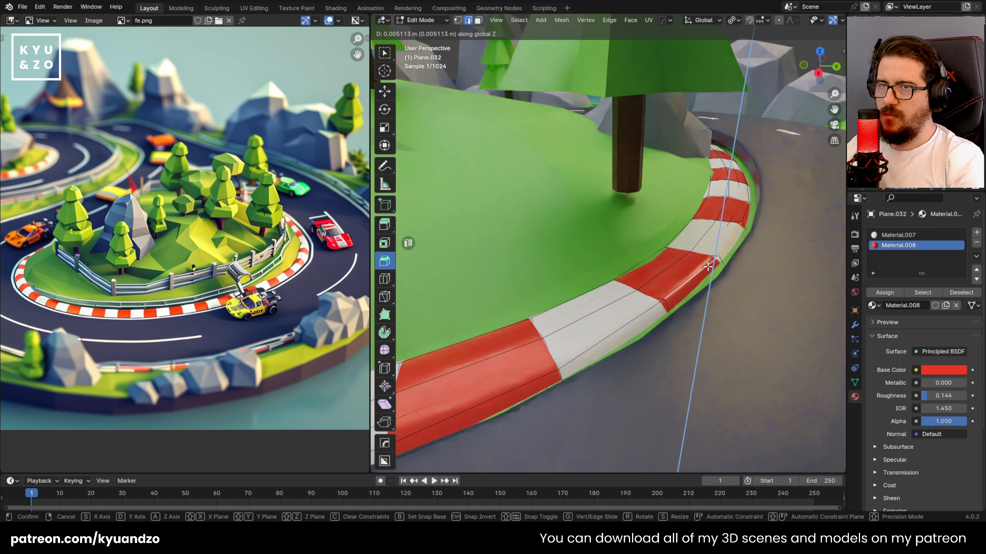
right_click(708, 267)
click(713, 277)
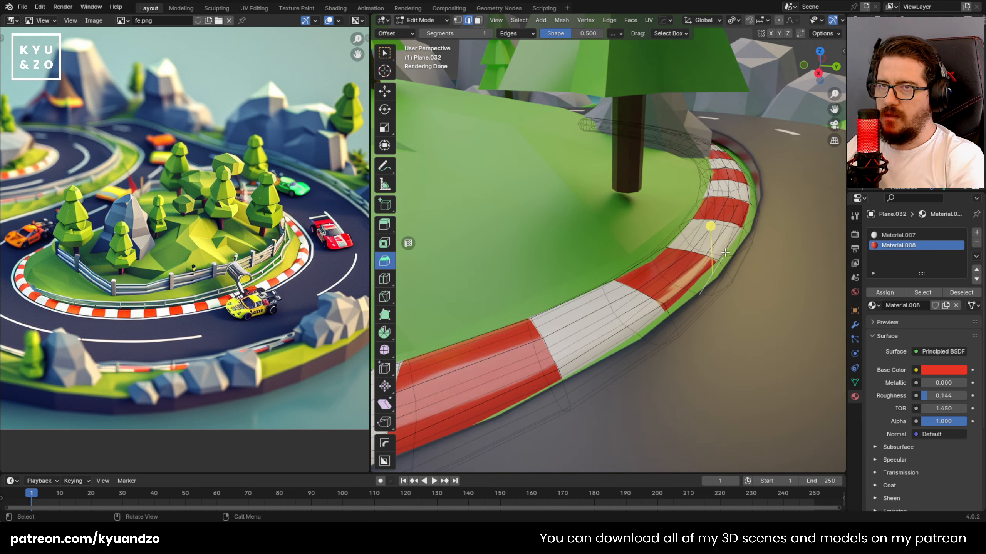
Raise the whole curb object by about 0.016 m along Z so it clears the road.
middle_drag(725, 252, 686, 266)
key(Tab)
scroll(687, 293, down, 5)
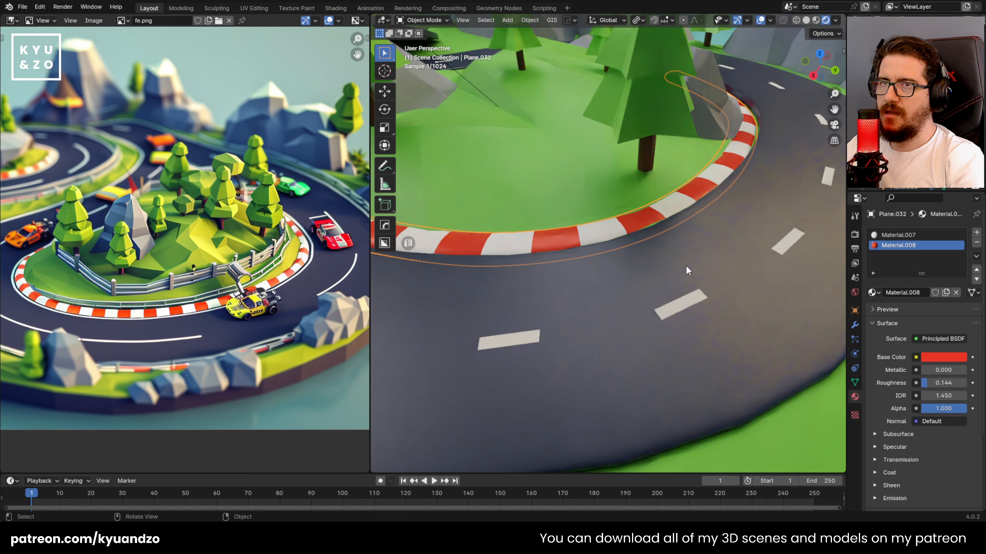
key(g)
key(z)
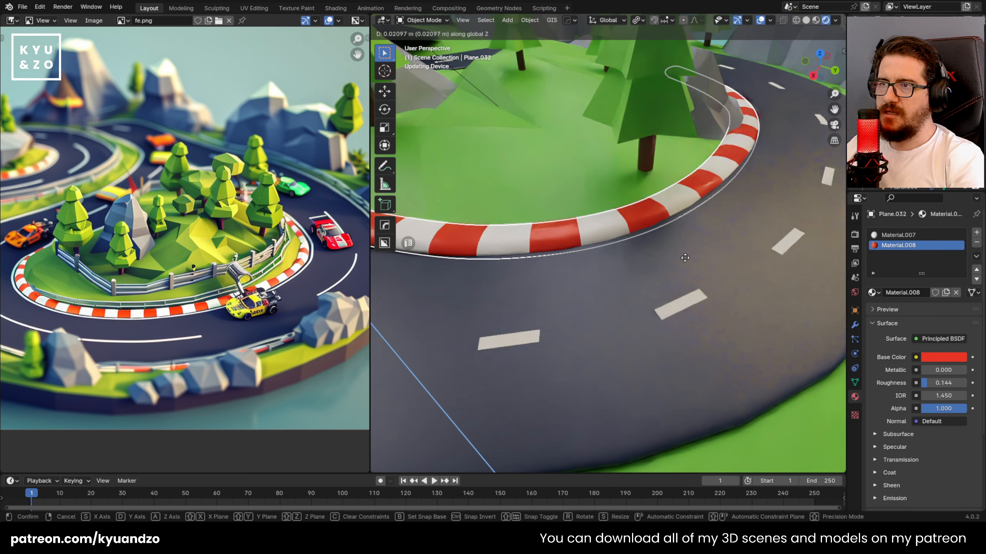
click(683, 264)
middle_drag(619, 182, 586, 189)
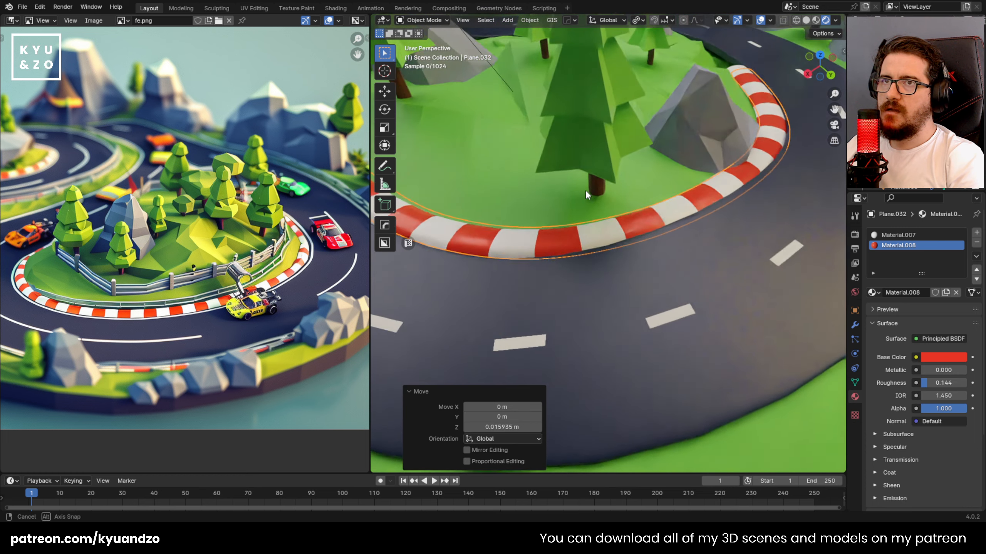
scroll(582, 189, down, 4)
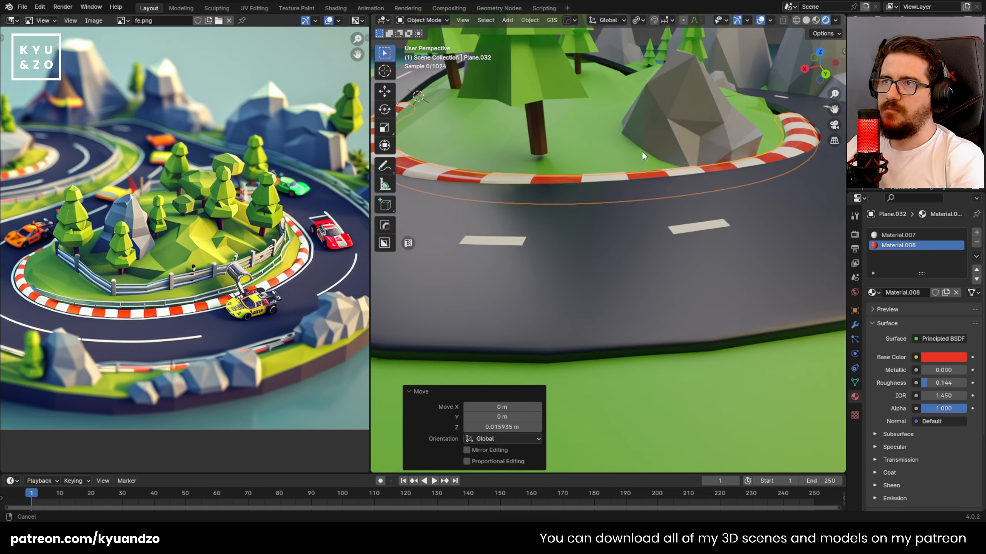
Raise the crosswise edge loop at a white-red boundary midway between the two large trees by about 0.011 m along Z.
middle_drag(641, 151, 535, 187)
key(Tab)
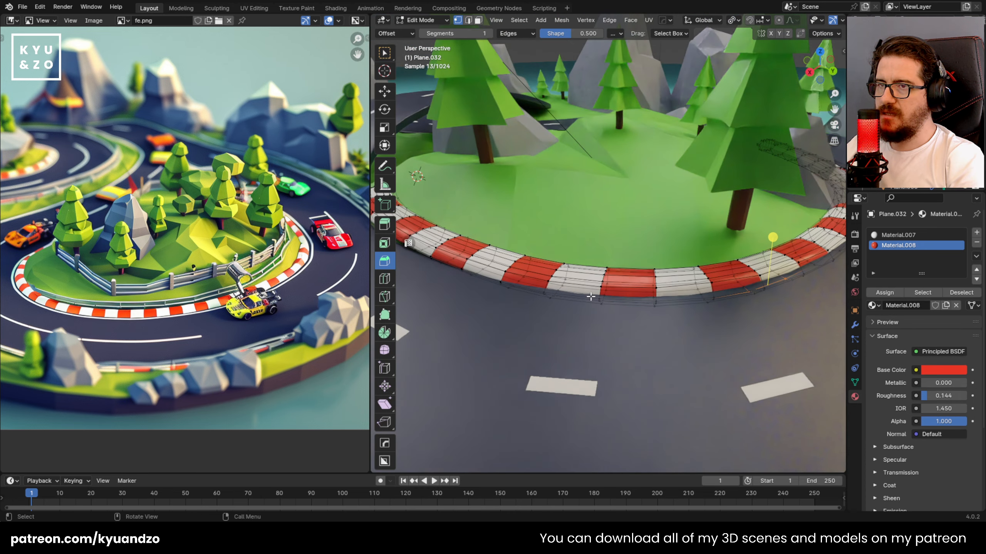
alt+click(603, 286)
middle_drag(603, 287, 607, 334)
key(g)
key(z)
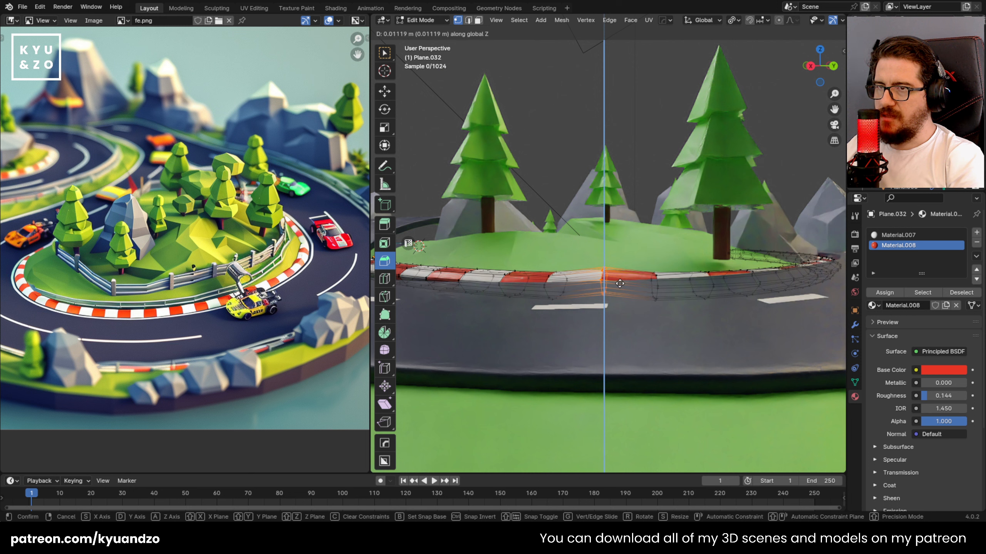
click(620, 284)
Raise the crosswise edge loop at the other end of that red segment by about 0.012 m along Z.
alt+click(655, 287)
key(g)
key(z)
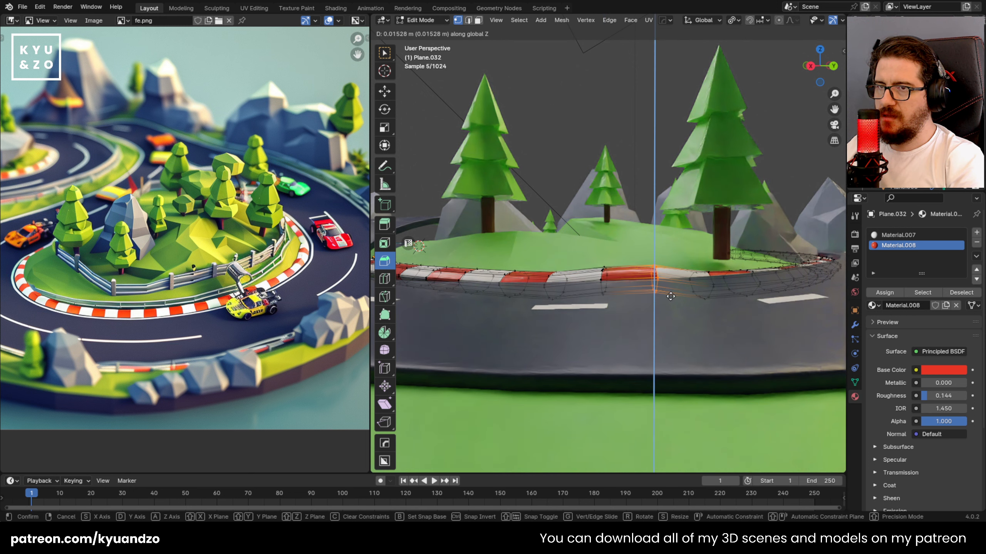
click(670, 298)
Raise two more crosswise edge loops at red-white boundaries, by about 0.006 m and about 0.015 m along Z.
middle_drag(671, 298, 652, 311)
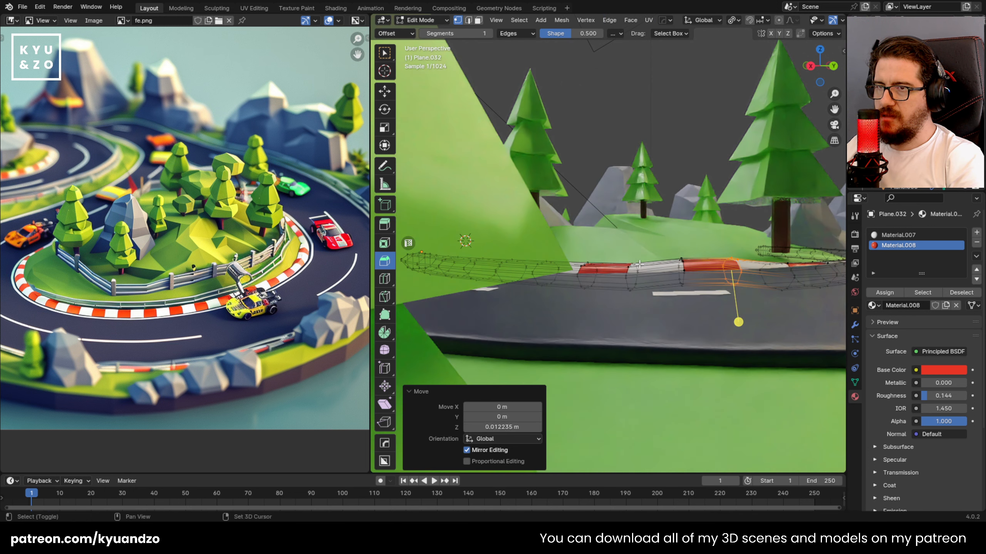
key(g)
key(z)
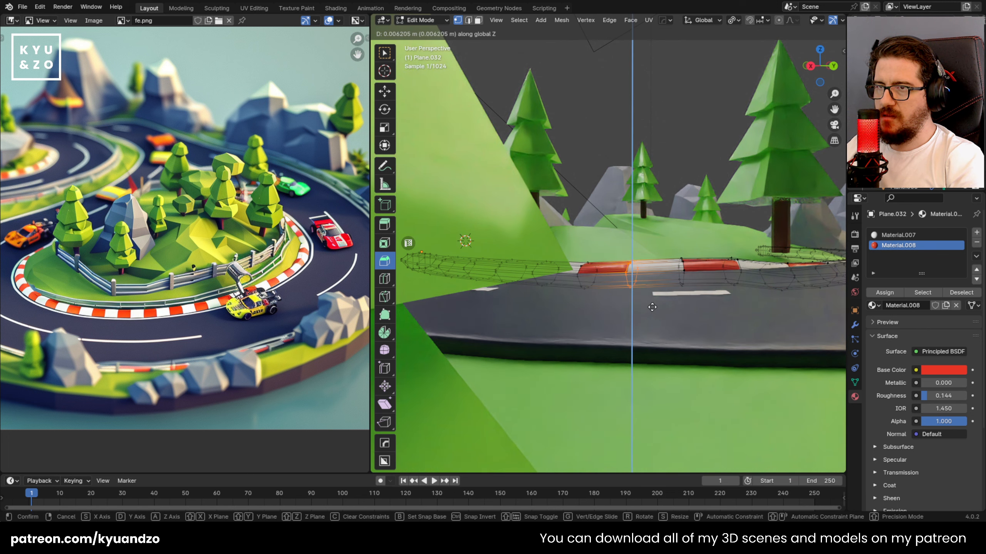
click(652, 307)
middle_drag(652, 307, 542, 284)
click(542, 297)
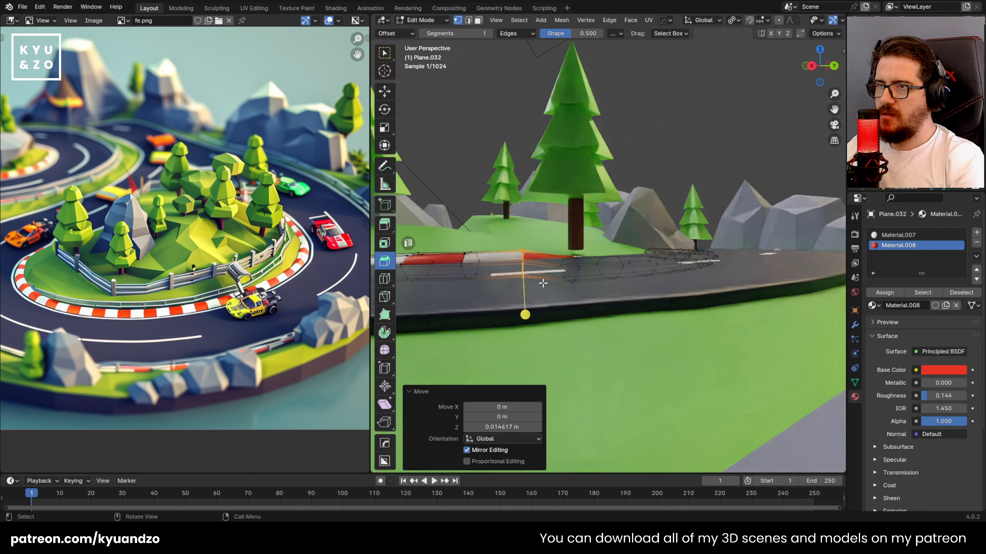
Select the next crosswise edge loop, at the far end of the red segment near the tree, and move it.
key(shift+grave)
key(w)
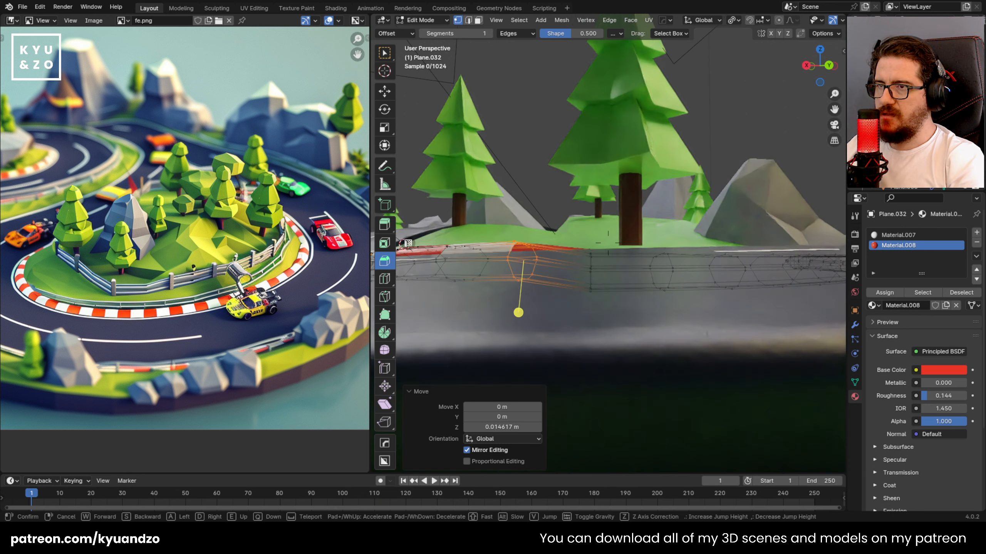
key(e)
click(608, 243)
key(g)
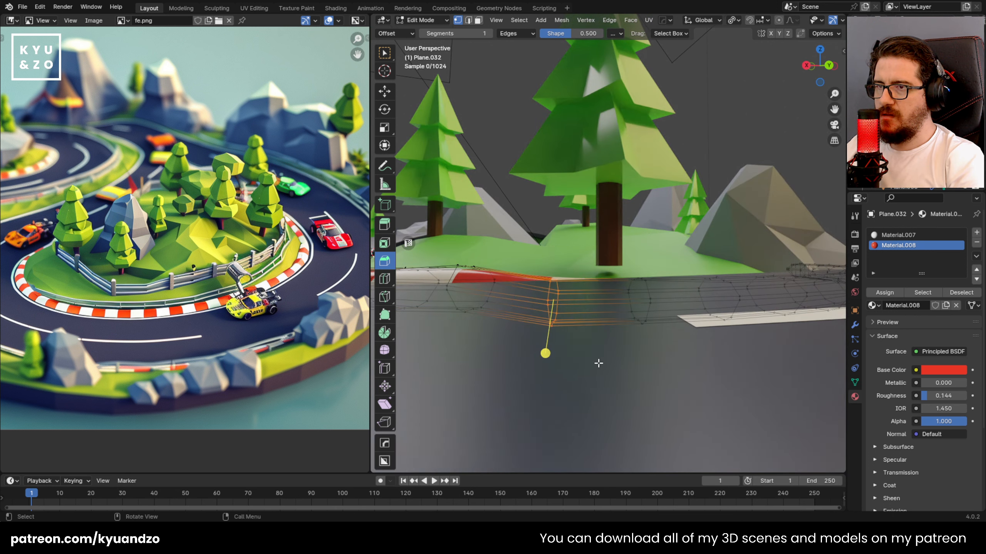
Raise the sunken edge loops of the red-and-white kerb near the tall tree, the second by about 0.02 m along Z.
key(z)
click(584, 328)
alt+click(649, 311)
key(g)
key(z)
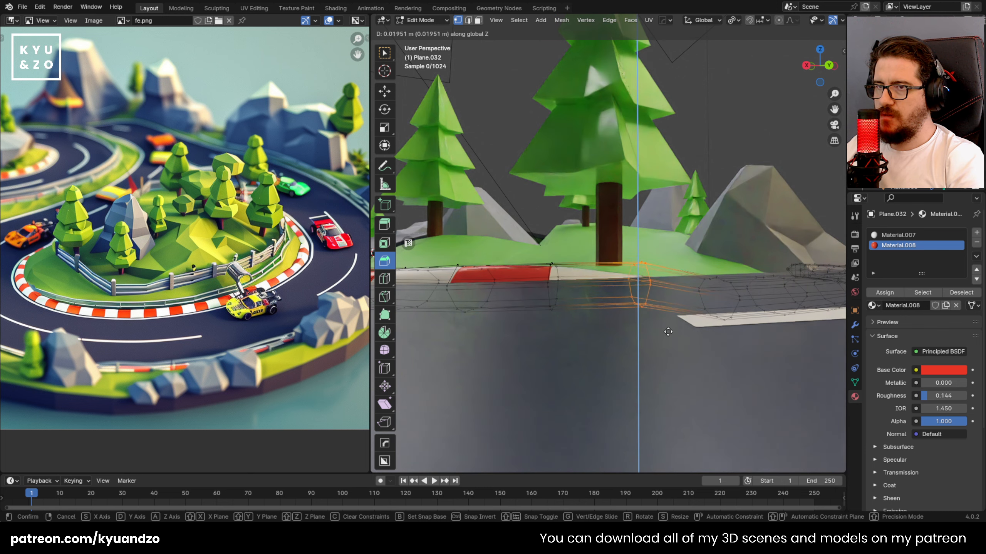
click(670, 336)
Raise the next kerb edge loop by about 0.028 m along the Z axis.
key(shift+grave)
key(d)
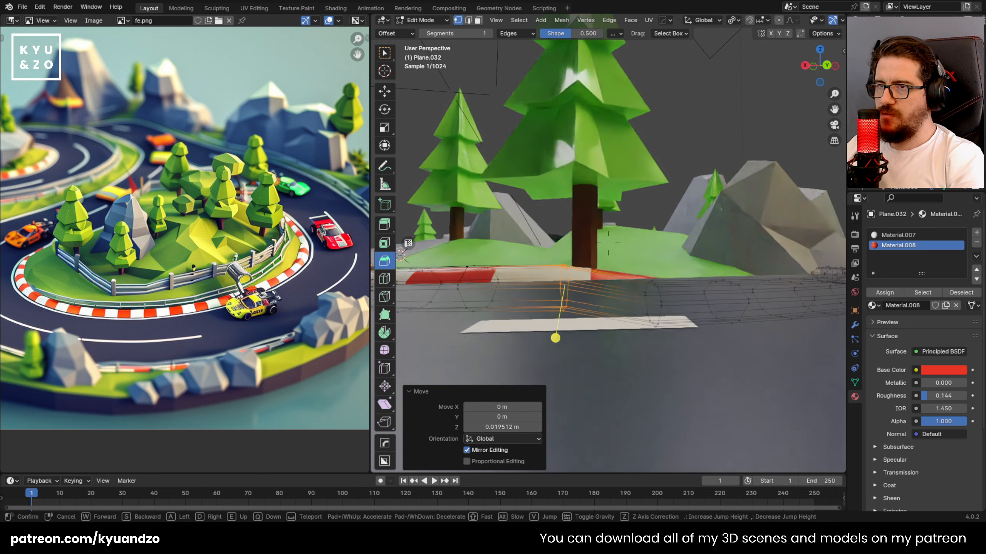
click(607, 243)
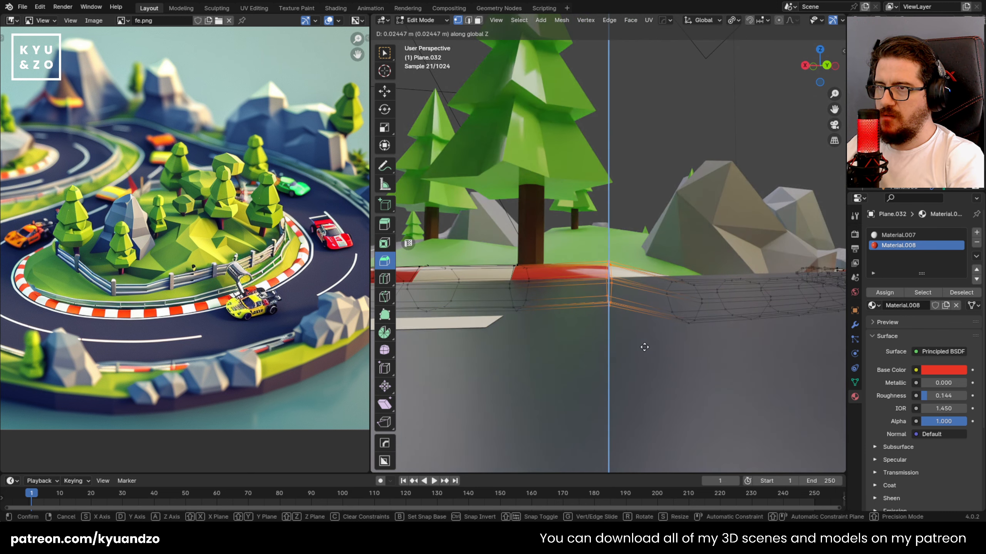
click(646, 343)
Select the following cross-section of the kerb and raise it by about 0.03 m along Z.
middle_drag(647, 335, 568, 295)
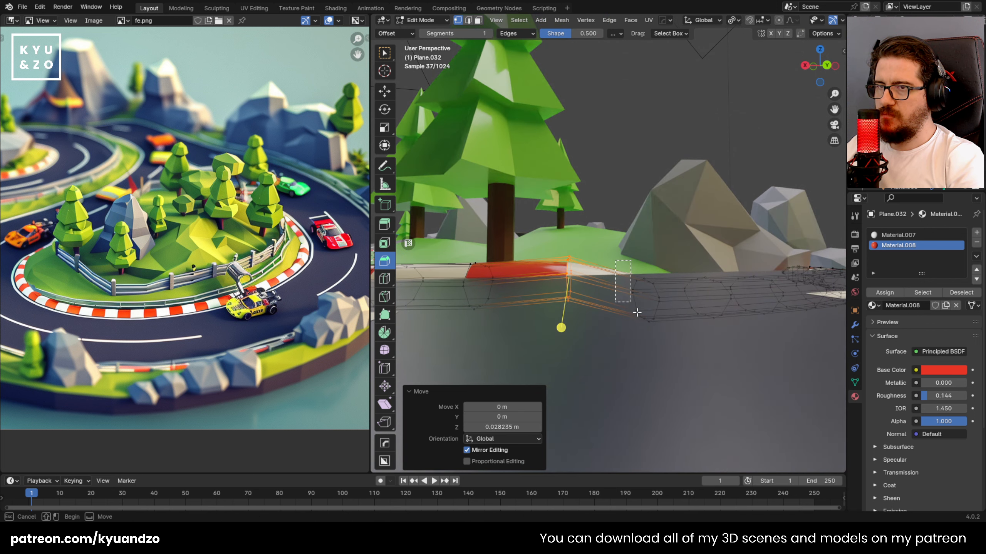
drag(637, 313, 671, 341)
middle_drag(678, 344, 662, 343)
key(g)
key(z)
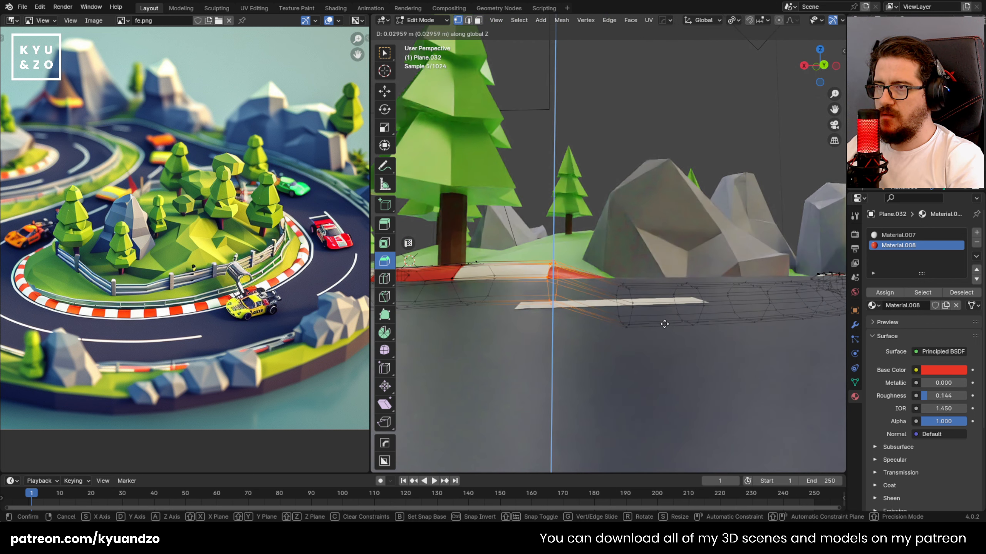
click(664, 324)
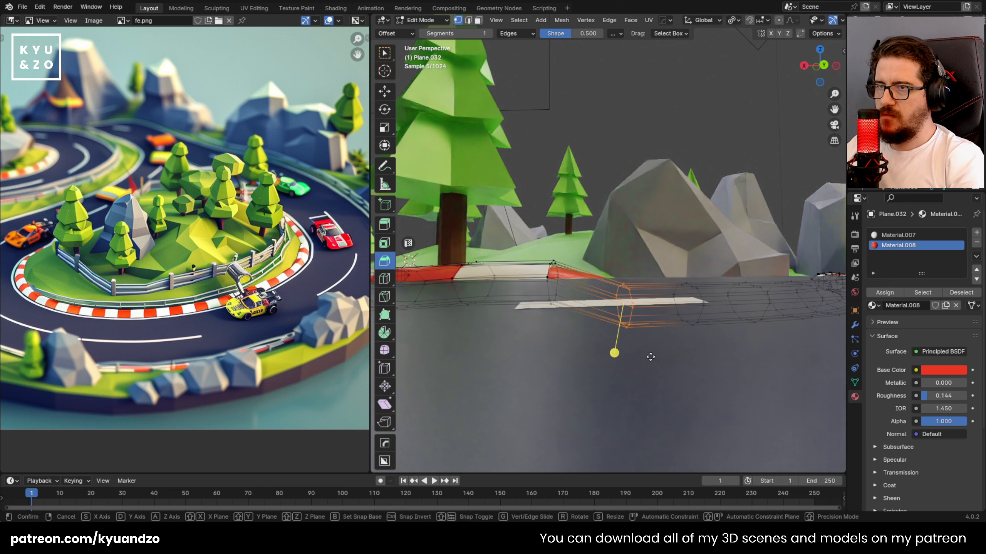
Raise the next two kerb sections leading towards the large rock along Z, the second by about 0.038 m.
key(g)
key(z)
click(655, 330)
middle_drag(653, 330, 588, 334)
key(z)
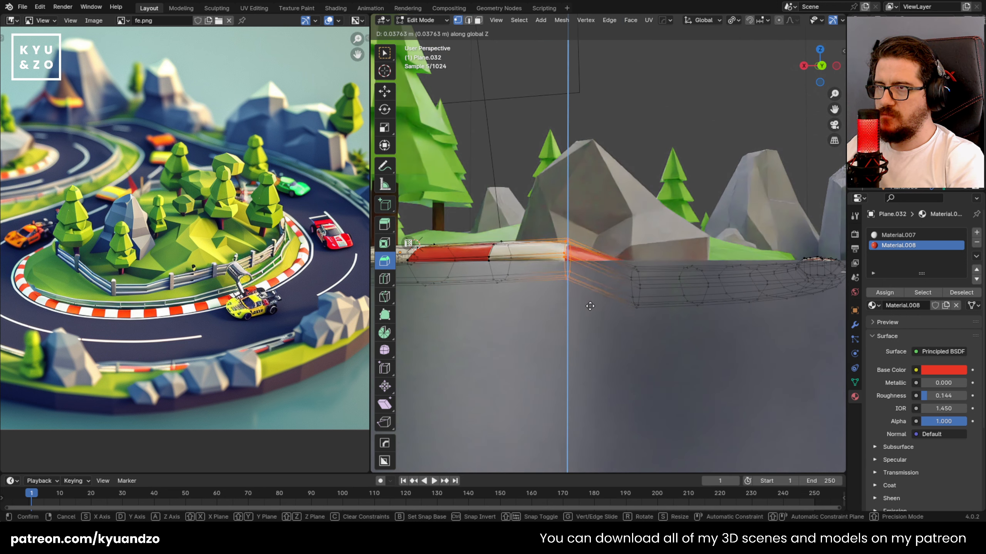
click(590, 309)
Lower the middle loop of the white stripe just before the last raised section by about 0.003 m along Z.
alt+click(500, 283)
key(g)
key(z)
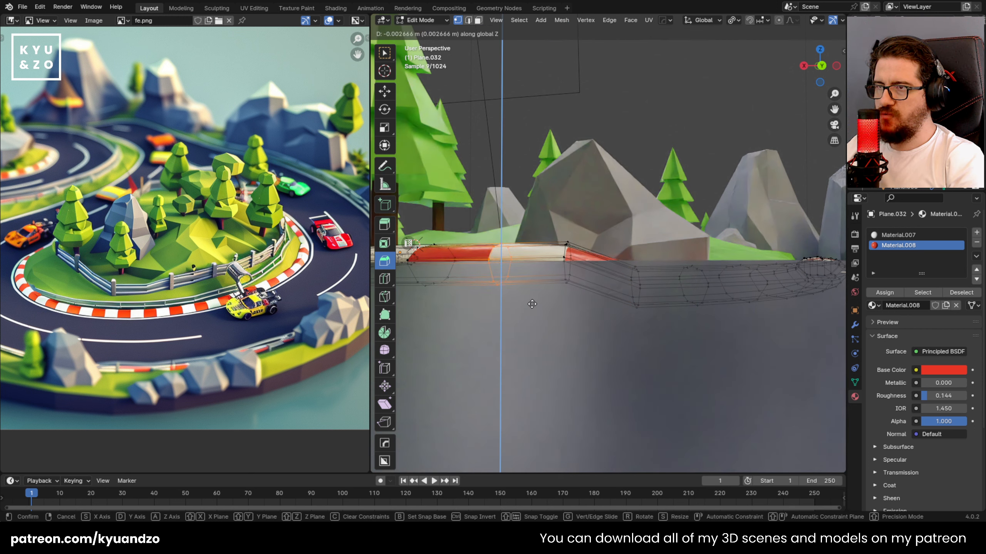
click(532, 304)
Raise the next two kerb edge loops in front of the large rock along Z, the second by about 0.035 m.
middle_drag(532, 304, 505, 306)
alt+click(615, 297)
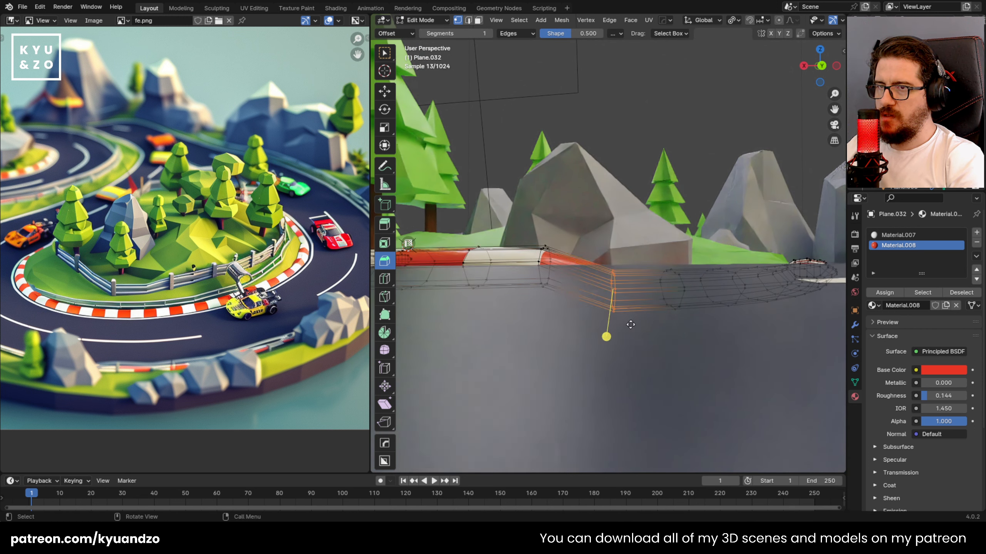
key(g)
key(z)
click(630, 299)
middle_drag(630, 299, 585, 234)
alt+click(614, 256)
key(g)
key(z)
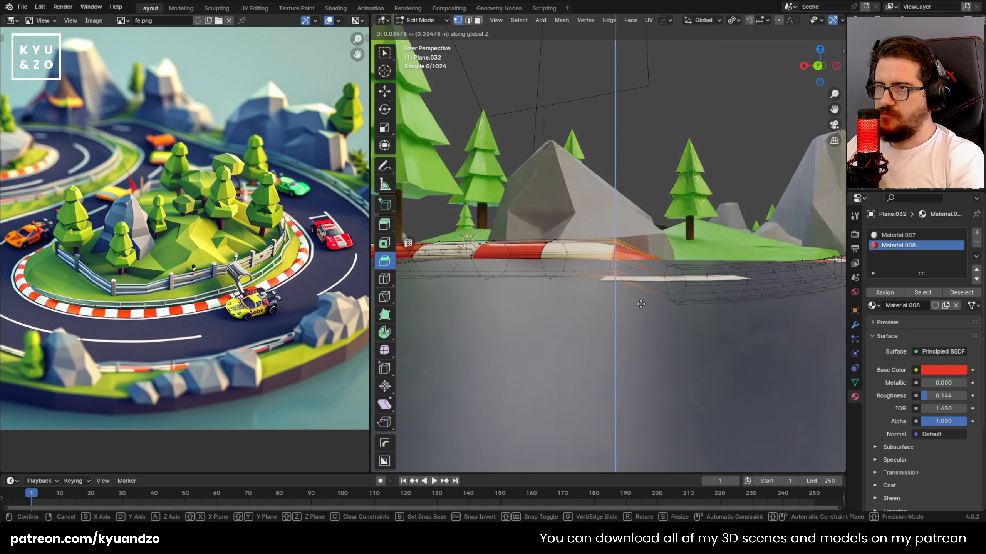
click(646, 295)
Continue along the kerb past the rock, raising two more cross-sections along Z, the first by about 0.034 m.
drag(664, 273, 714, 320)
middle_drag(714, 319, 695, 322)
key(g)
key(a)
click(702, 296)
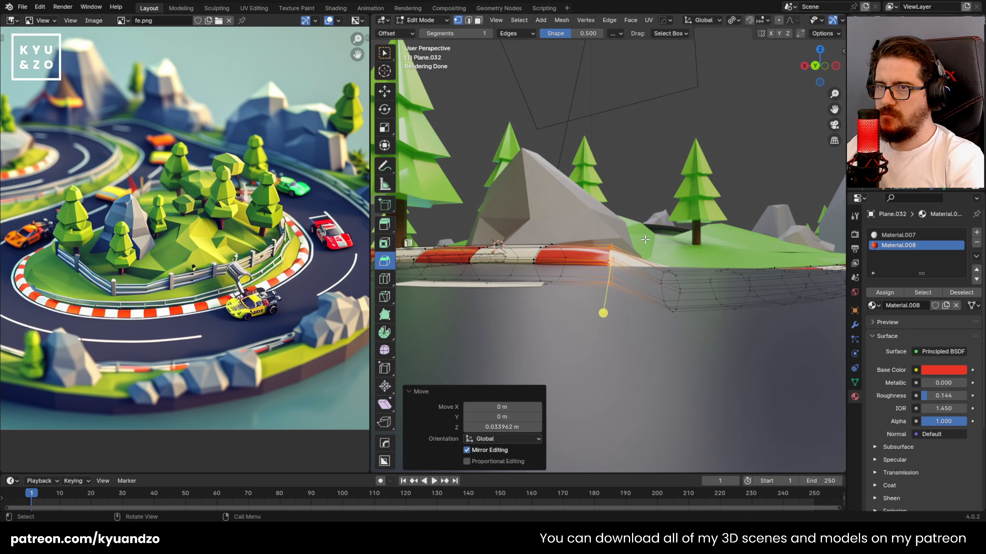
drag(645, 239, 693, 322)
key(g)
key(z)
click(697, 313)
Raise the next two kerb sections beside the grassy hill by roughly 0.025 m each along Z.
middle_drag(697, 313, 562, 243)
drag(590, 353, 590, 352)
key(g)
key(z)
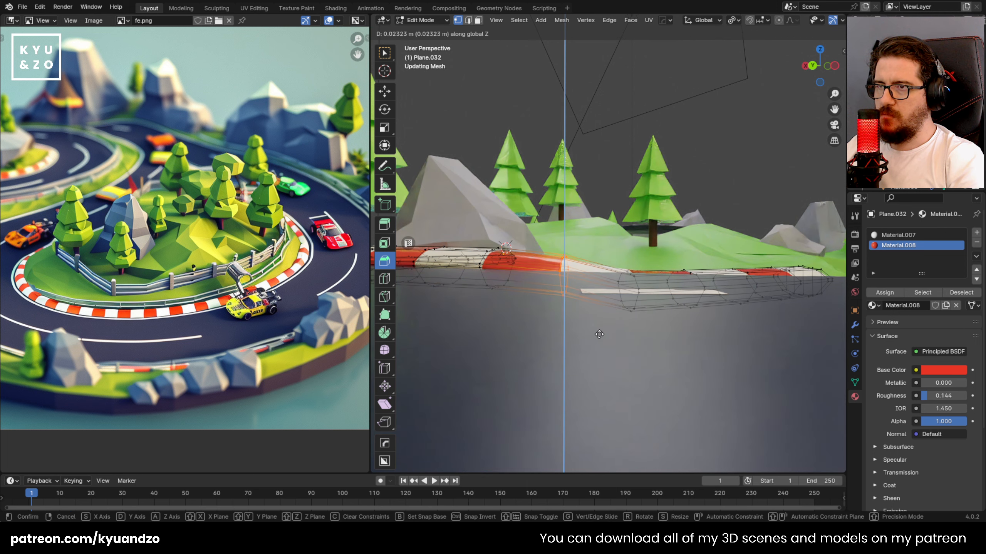
click(605, 330)
drag(644, 325, 645, 325)
key(g)
key(z)
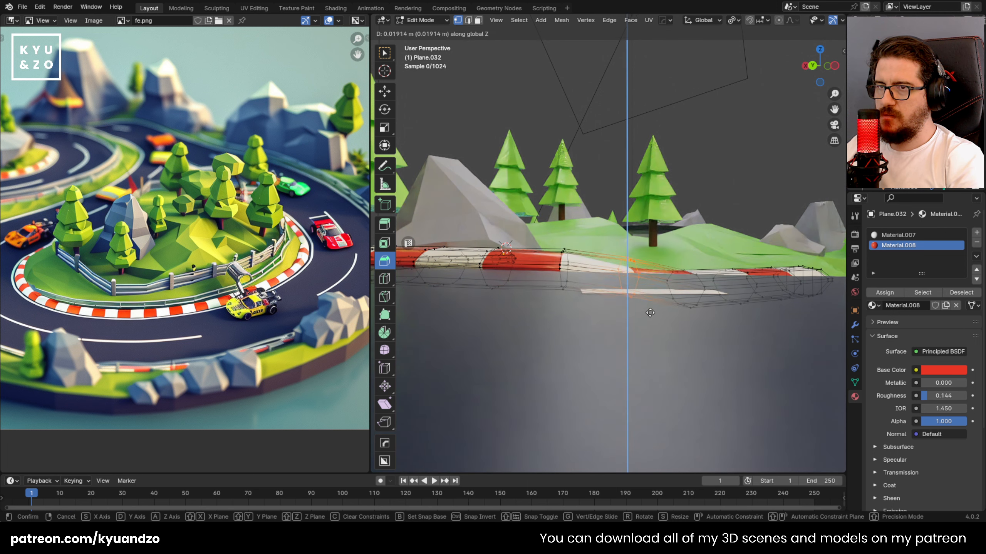
click(651, 309)
Raise the following two kerb cross-sections along Z by about 0.025 m and 0.018 m.
middle_drag(652, 310, 588, 304)
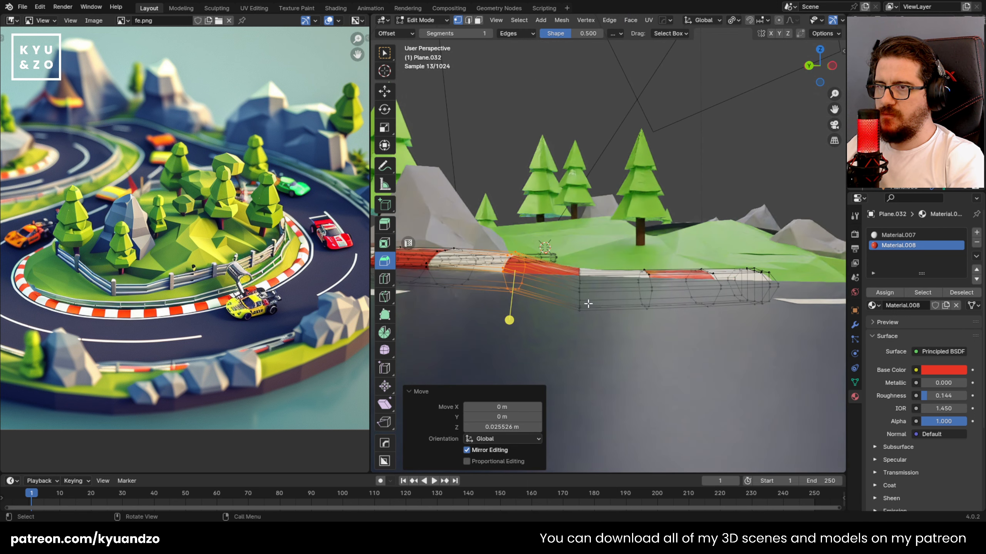
drag(562, 255, 597, 331)
key(g)
key(z)
click(602, 313)
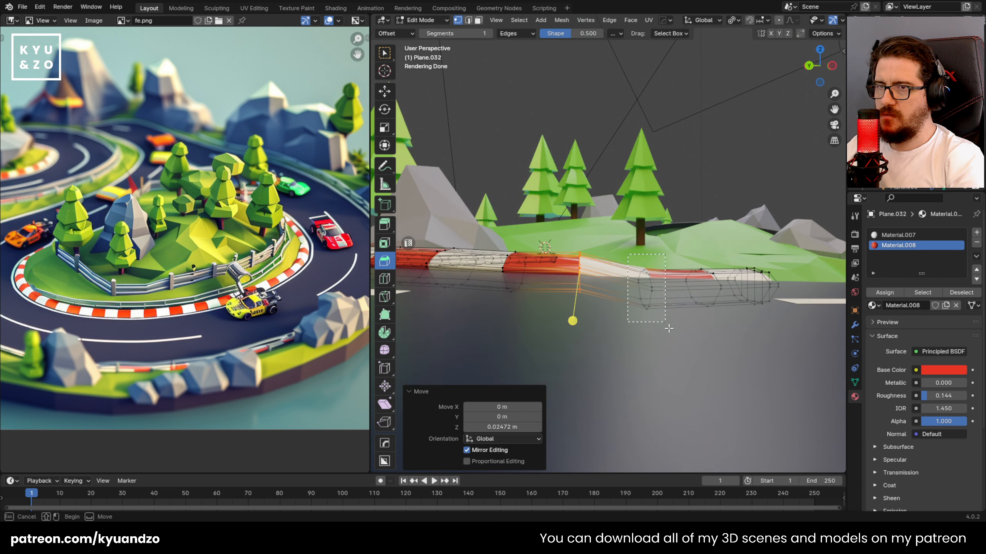
drag(668, 328, 669, 328)
key(g)
key(z)
click(668, 313)
Raise the last stripe boundary by about 0.014 m along Z and adjust the height of the kerb's end section.
middle_drag(664, 313, 653, 313)
shift+middle_drag(653, 313, 555, 310)
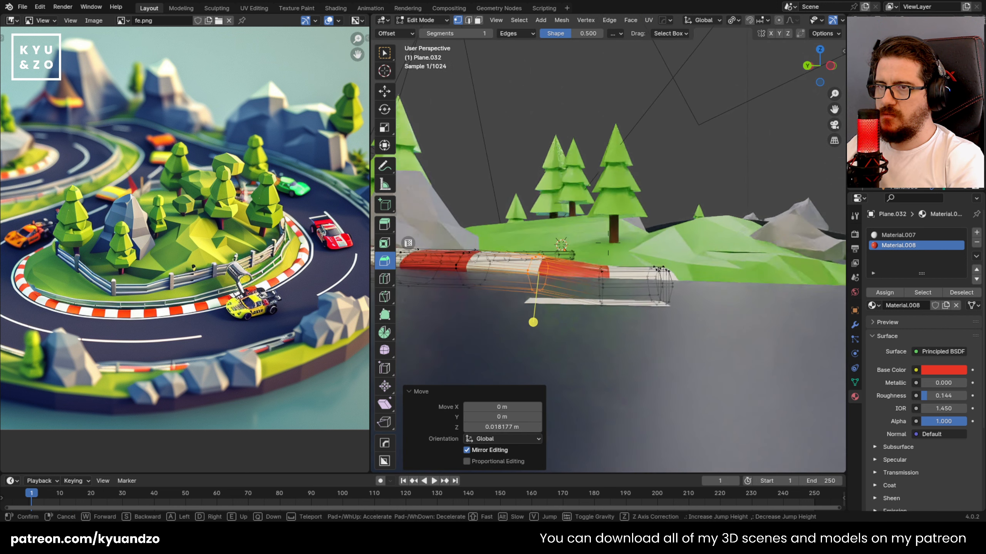
drag(581, 255, 625, 328)
key(g)
key(z)
click(605, 325)
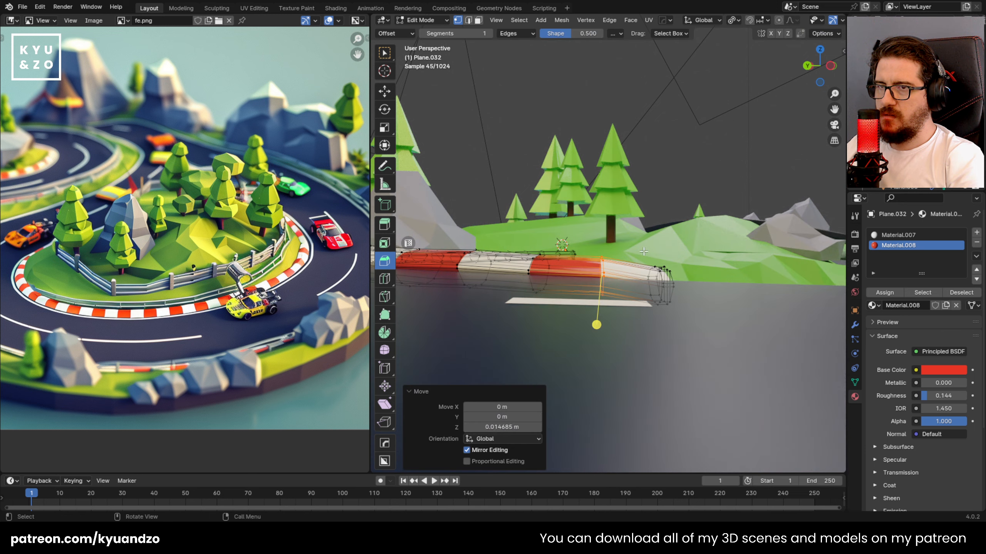
drag(644, 252, 691, 317)
key(g)
key(z)
click(691, 316)
Add a lengthwise loop cut near the kerb's lower road-side edge, sliding it to a factor of about -0.646.
middle_drag(691, 317, 571, 291)
key(Tab)
key(Tab)
scroll(571, 291, up, 3)
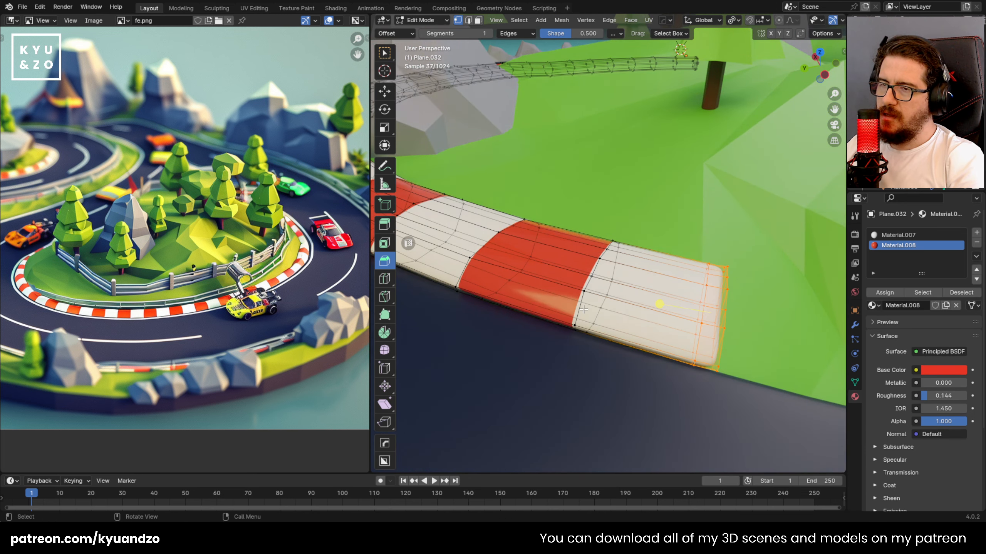
drag(575, 314, 581, 322)
key(shift+grave)
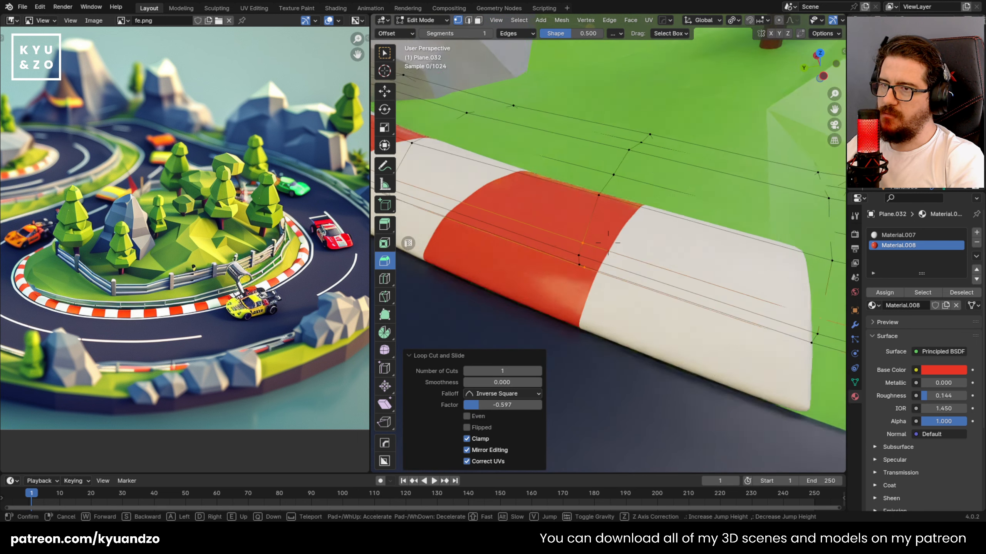
key(w)
click(570, 349)
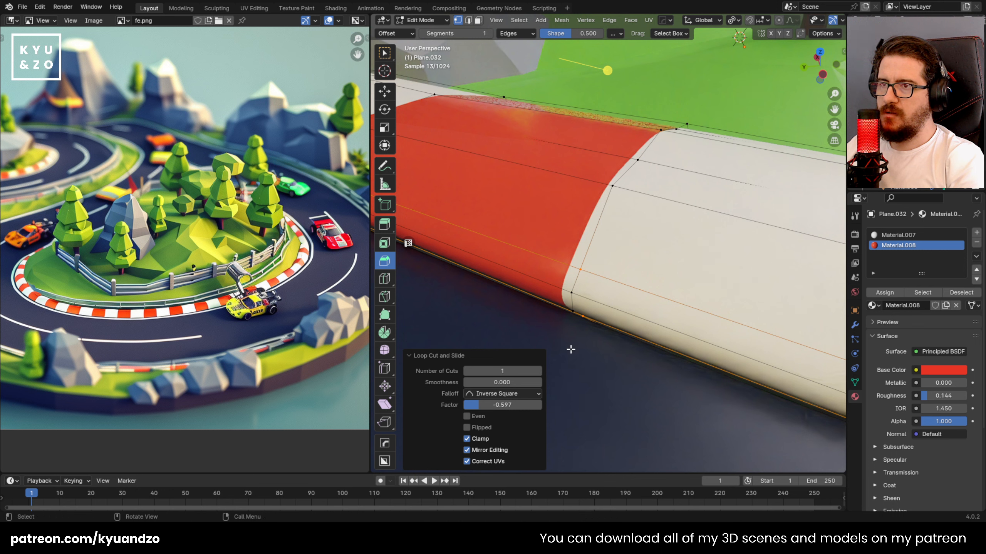
drag(575, 300, 573, 321)
click(578, 294)
click(576, 309)
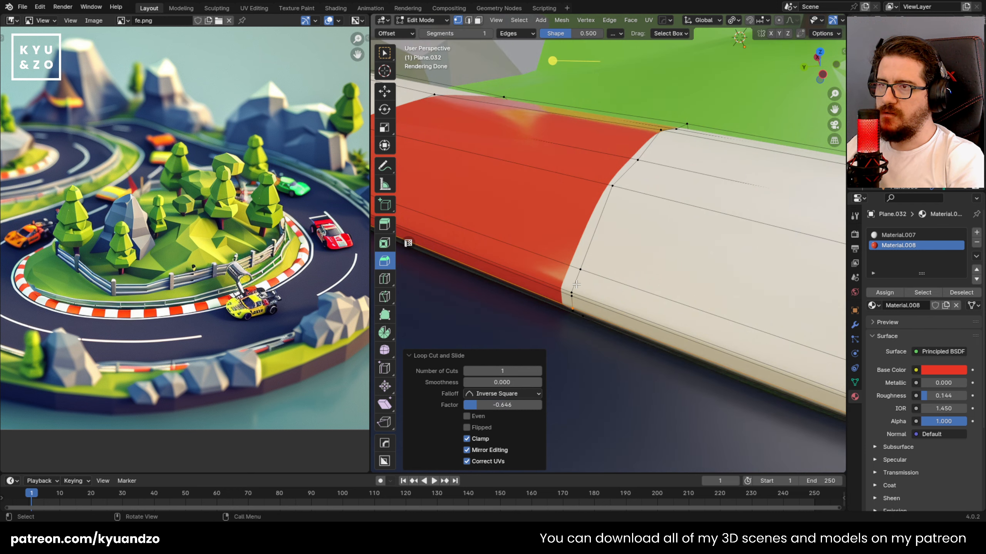
Leave mesh editing and move the rock overlapping the kerb by about -0.058 m along the Y axis.
key(Tab)
key(shift+grave)
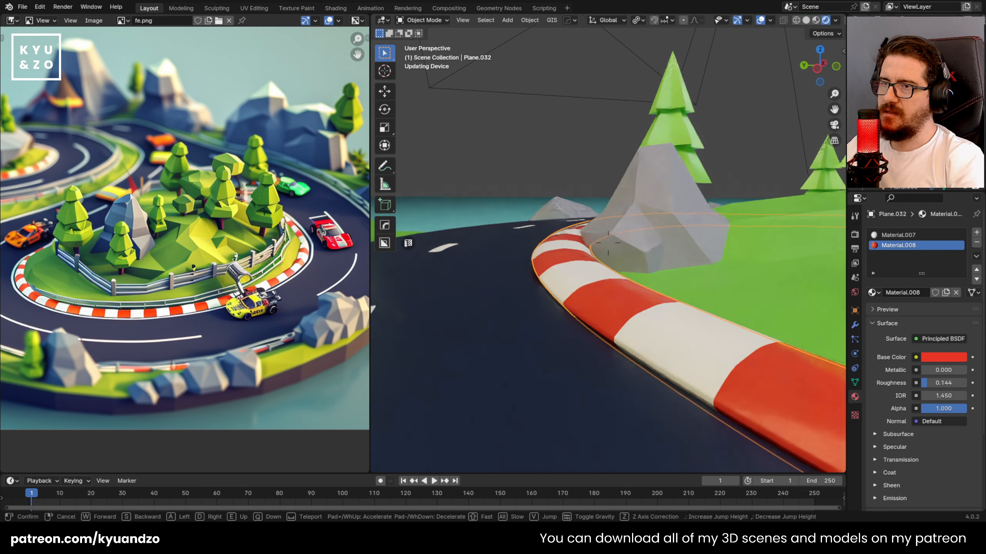
key(e)
key(w)
click(608, 243)
click(625, 324)
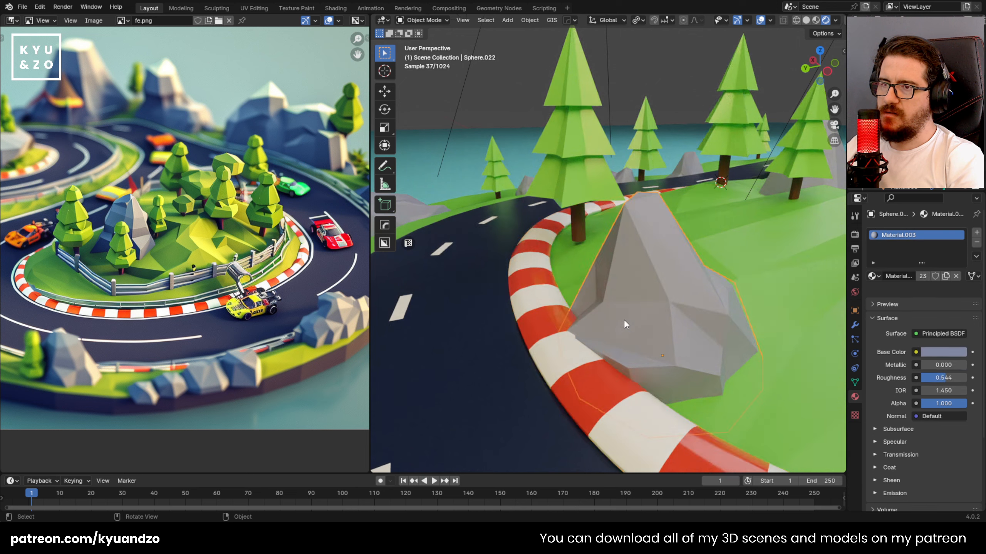
key(g)
key(y)
click(645, 317)
Lower the tree beside the kerb by about 0.018 m along Z.
key(shift+grave)
key(a)
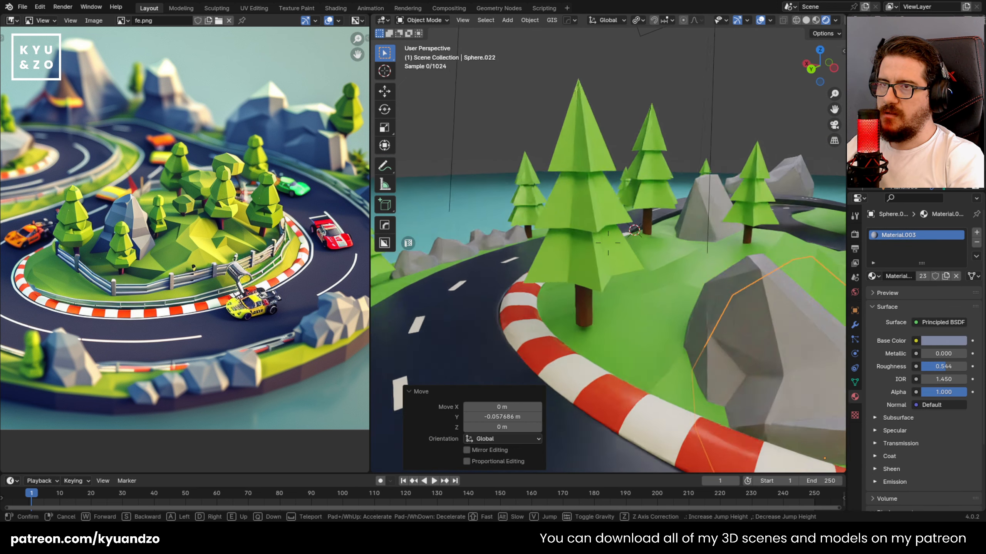
key(w)
click(608, 243)
click(581, 337)
key(g)
key(z)
click(580, 342)
Edit the kerb mesh at its opposite end and lower the first white-red stripe boundary by about 0.015 m along Z.
key(shift+grave)
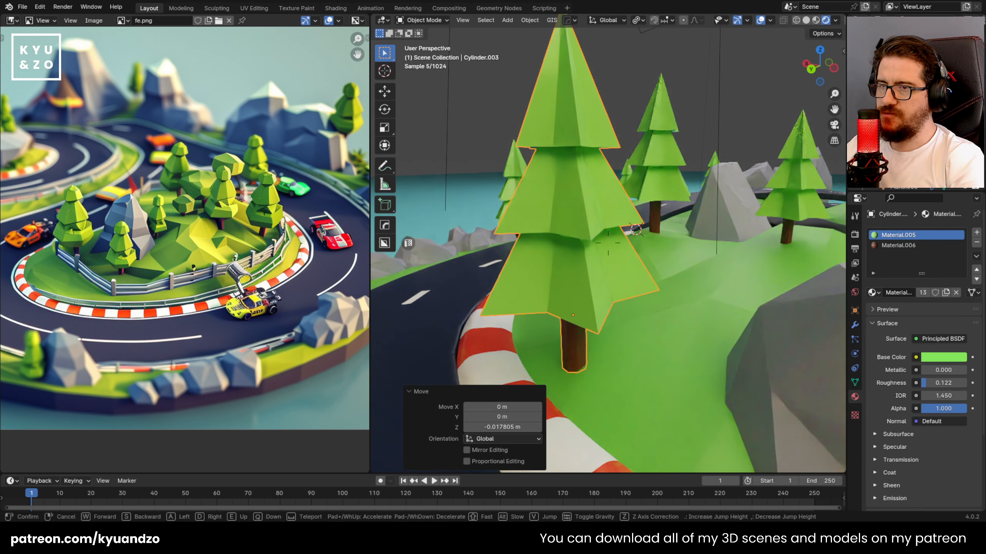
key(a)
key(w)
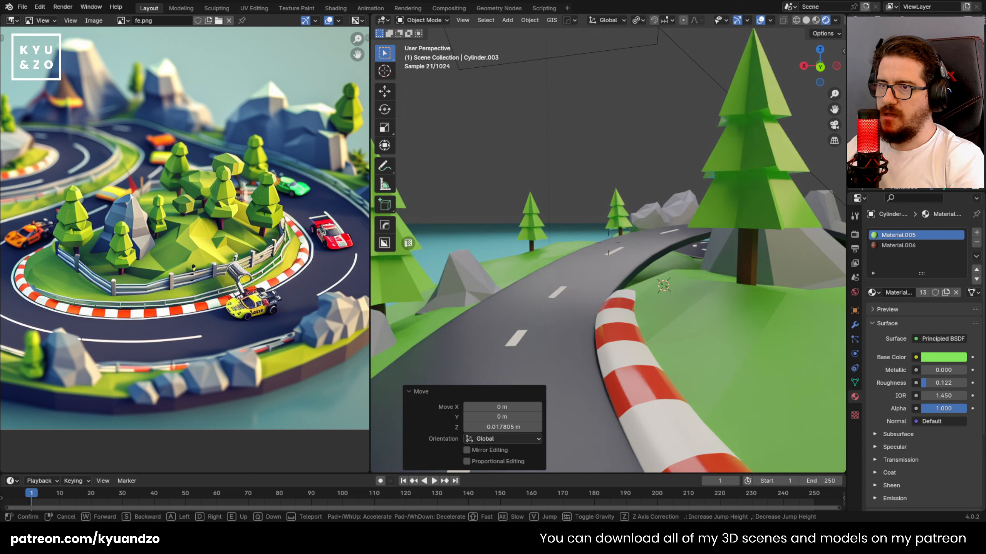
key(a)
key(w)
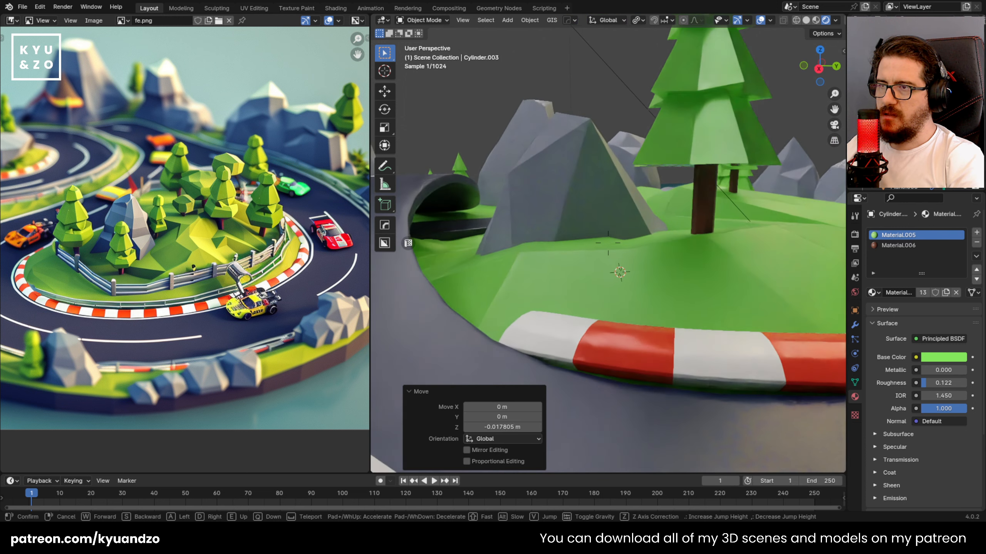
key(q)
key(a)
click(608, 243)
click(576, 326)
key(Tab)
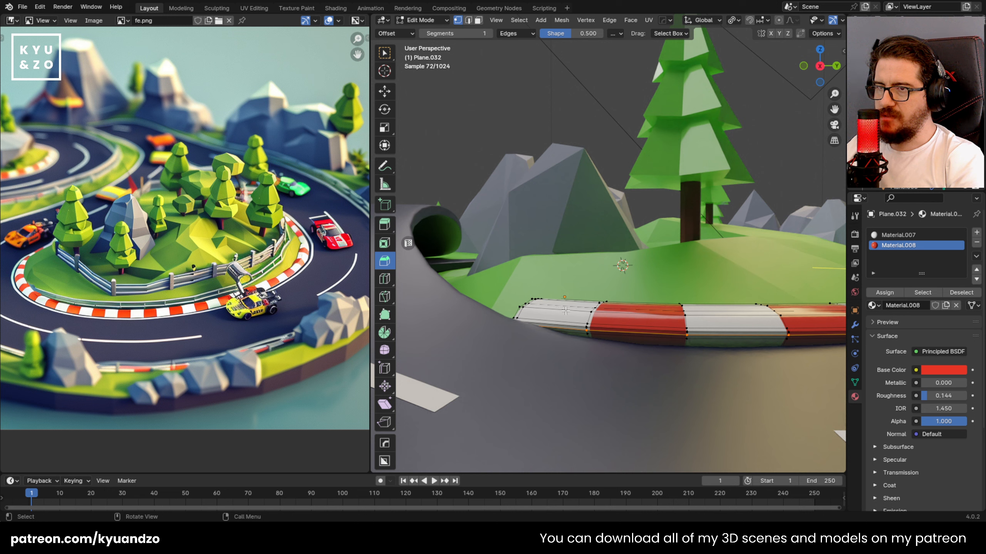
key(g)
key(z)
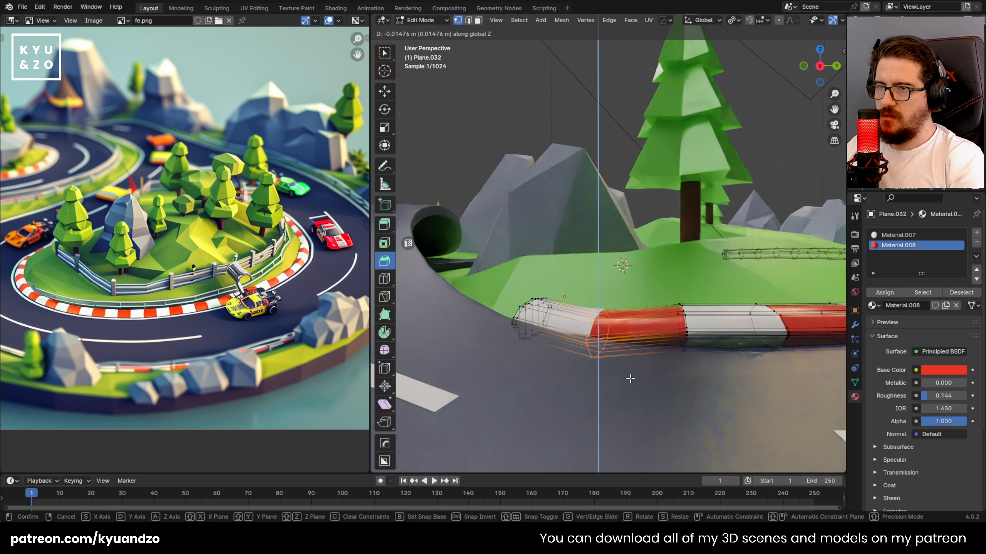
click(630, 378)
Select the kerb's rounded end cap and raise it by about 0.004 m along Z.
drag(557, 360, 557, 360)
key(g)
key(z)
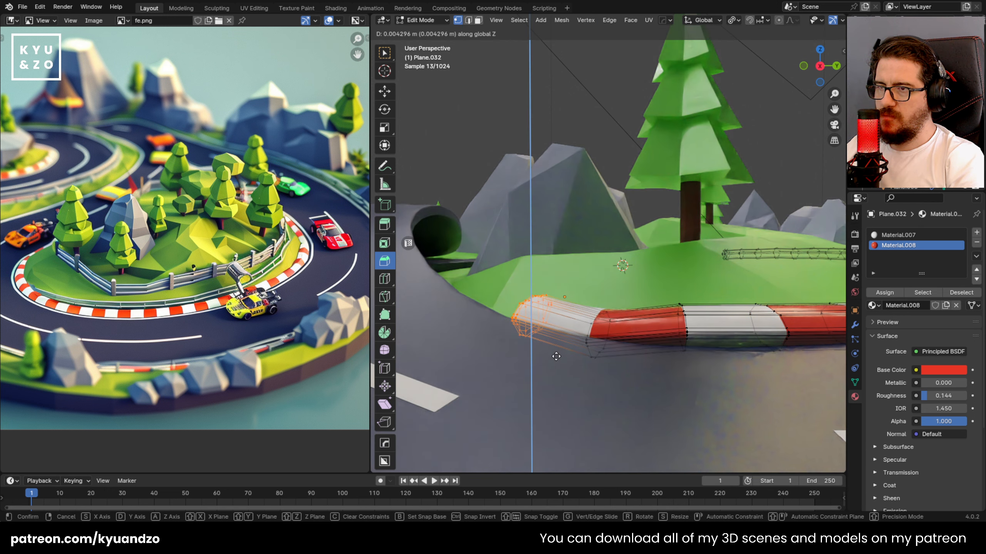
click(556, 357)
Lower the boundary between the first red stripe and the next white stripe by about 0.015 m along Z.
shift+middle_drag(556, 357, 481, 356)
drag(590, 293, 634, 379)
key(g)
key(a)
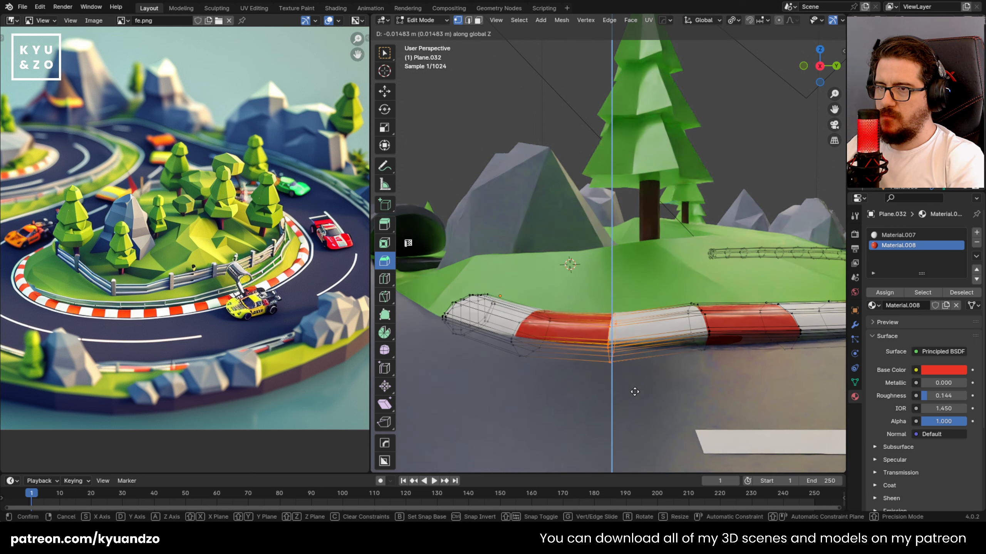
click(635, 392)
Lower the next stripe boundary of the kerb by about 0.012 m along Z.
middle_drag(635, 392, 535, 273)
drag(540, 234, 607, 321)
key(g)
key(z)
click(606, 330)
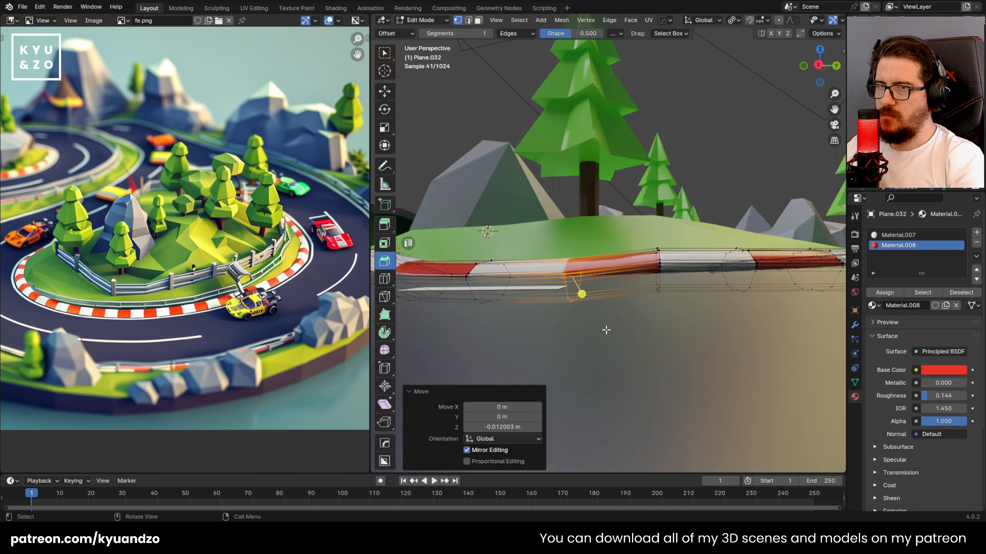
Lower the following kerb cross-section by about 0.007 m and fine-tune the height of the one after it.
drag(671, 313, 675, 317)
key(g)
key(z)
click(675, 323)
middle_drag(675, 323, 657, 321)
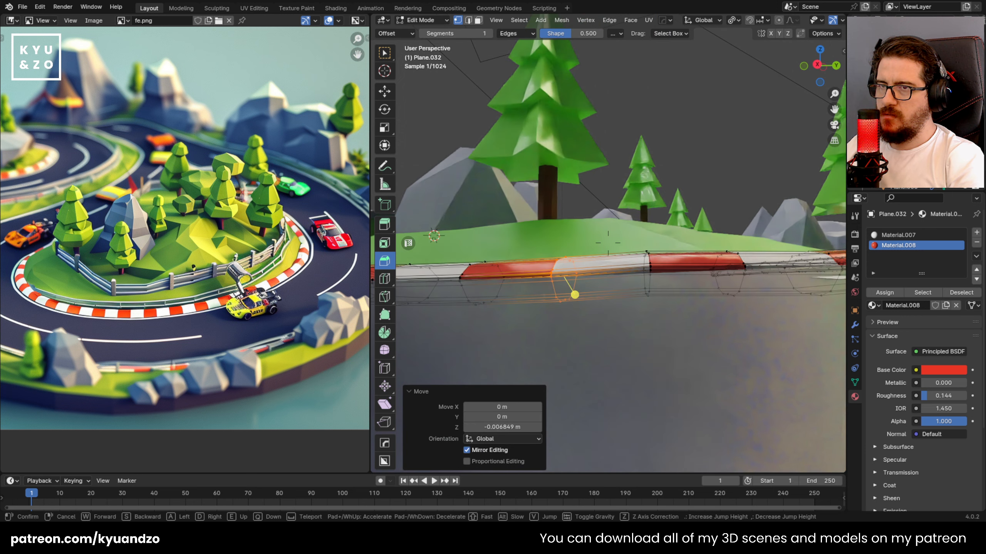
drag(631, 235, 664, 320)
key(g)
key(z)
click(662, 320)
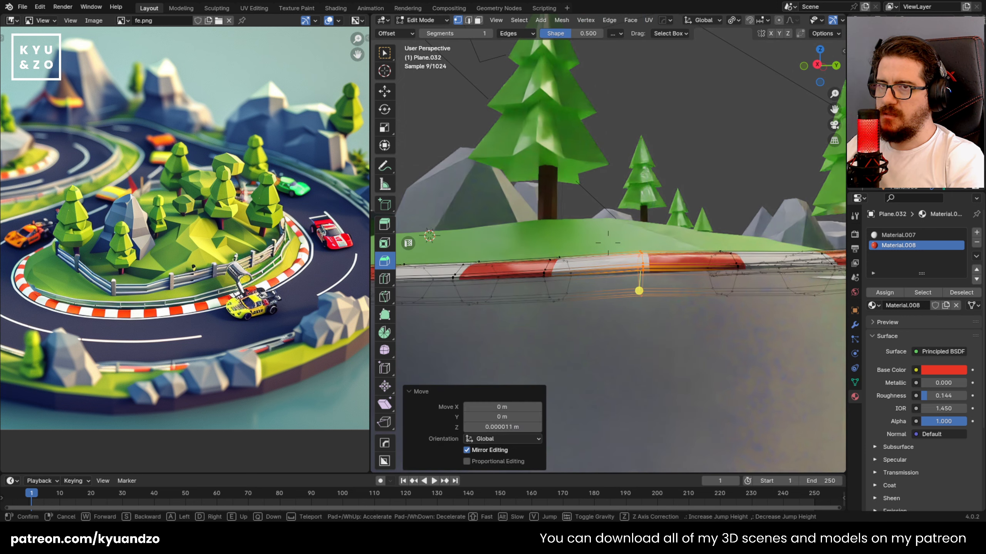
Fine-tune the selected kerb cross-section's height, and raise the cross-section between the white and red stripes by about 0.0035 m along Z.
middle_drag(662, 320, 575, 235)
key(g)
key(z)
click(609, 315)
drag(575, 234, 611, 310)
key(g)
key(z)
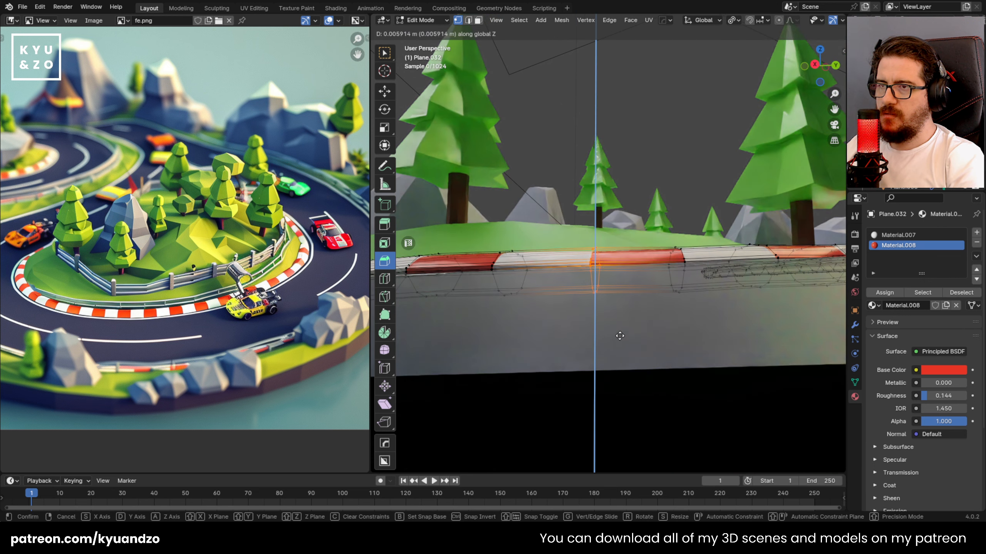
click(620, 339)
Leave mesh editing, examine the whole kerb against the road surface from several viewpoints, and select the kerb object.
key(shift+grave)
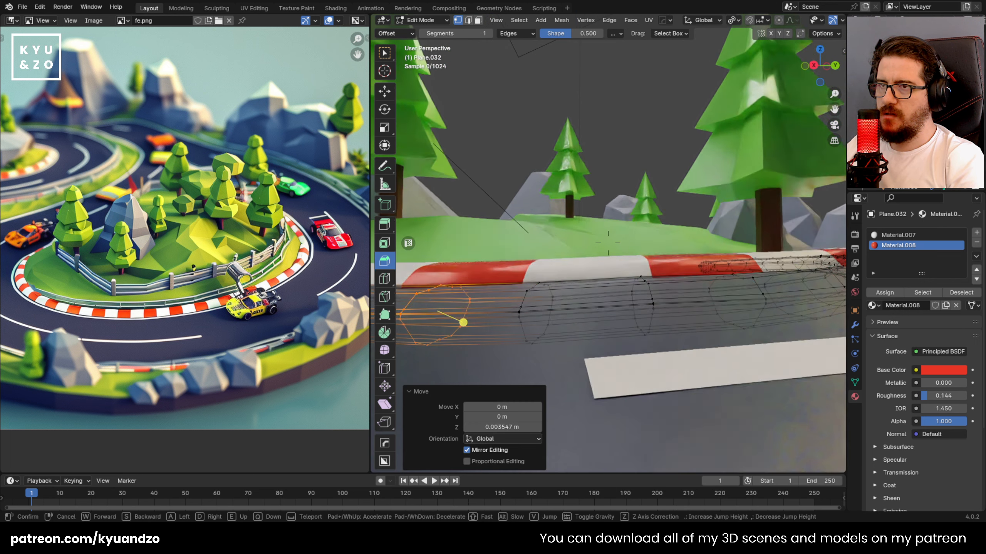
click(626, 317)
key(Tab)
key(shift+grave)
key(s)
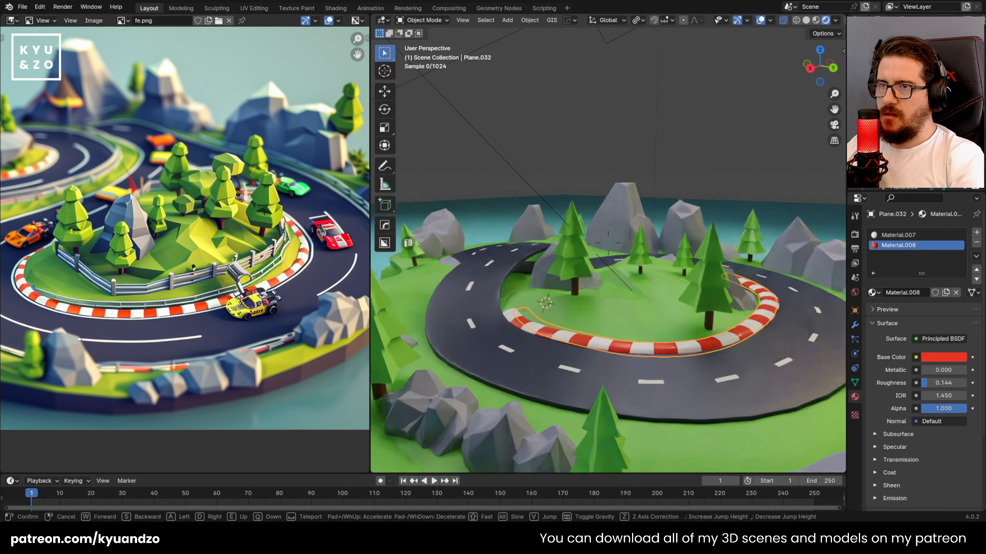
click(608, 242)
click(555, 209)
key(shift+grave)
key(d)
key(w)
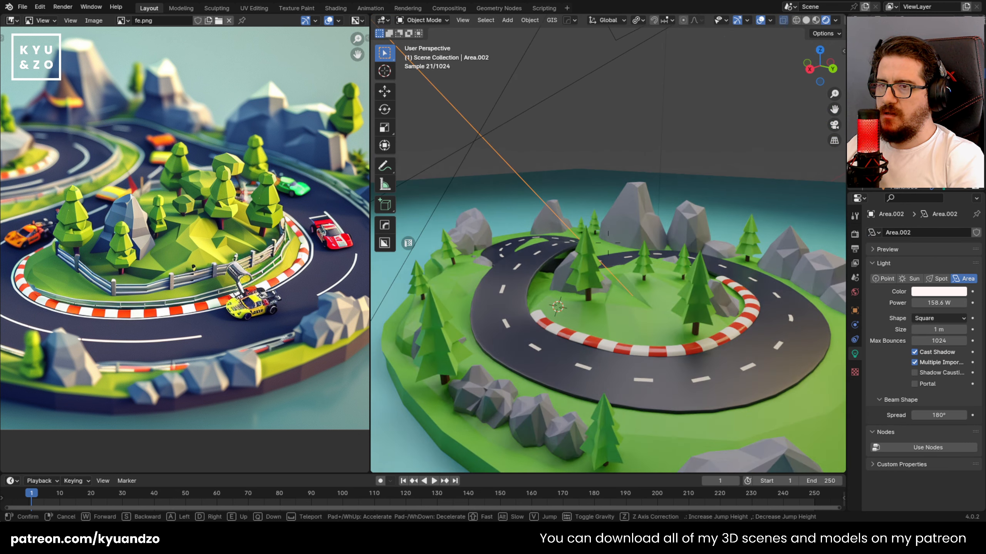
click(608, 243)
click(554, 290)
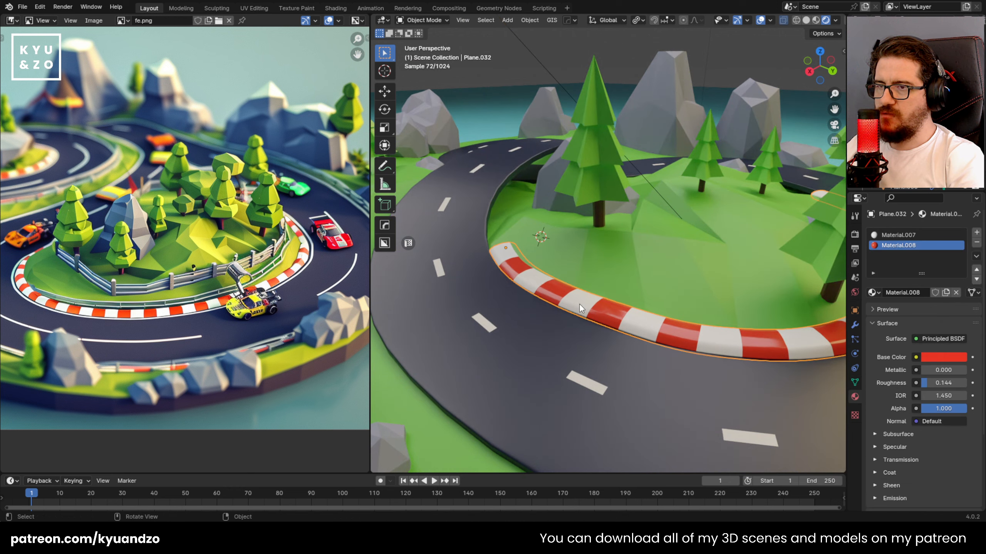
Select both cross-sections of a red stripe in the kerb mesh and lower them by about 0.004 m along Z.
key(shift+grave)
key(w)
key(q)
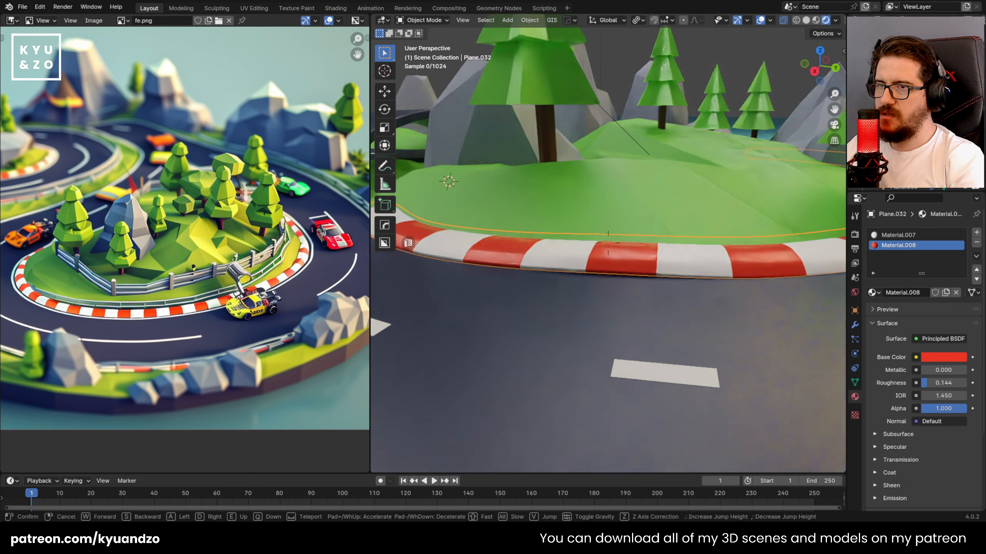
click(580, 305)
key(Tab)
drag(652, 270, 652, 270)
key(g)
key(z)
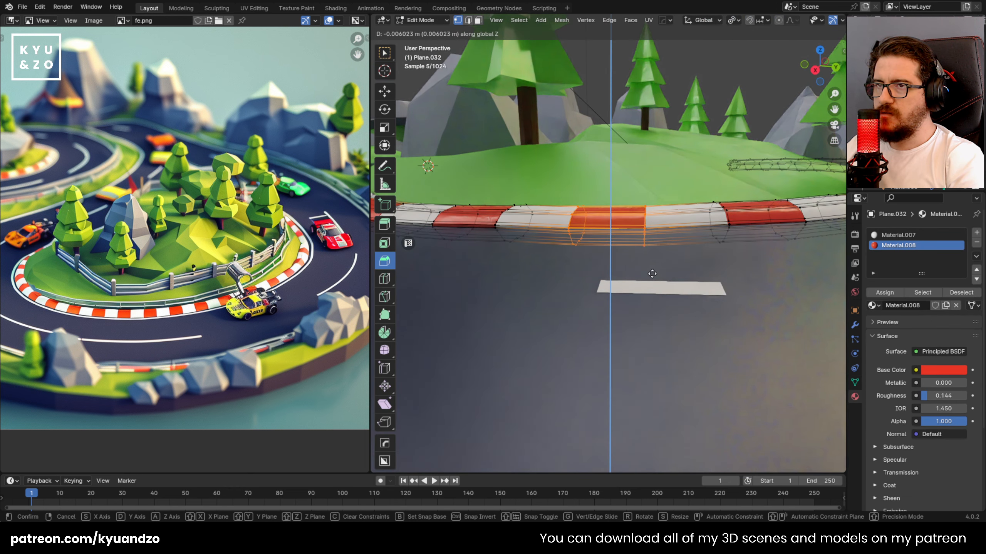
click(652, 272)
Lower the neighbouring red-white stripe boundary, one step closer to the kerb's near end, by about 0.003 m along Z.
key(shift+grave)
key(a)
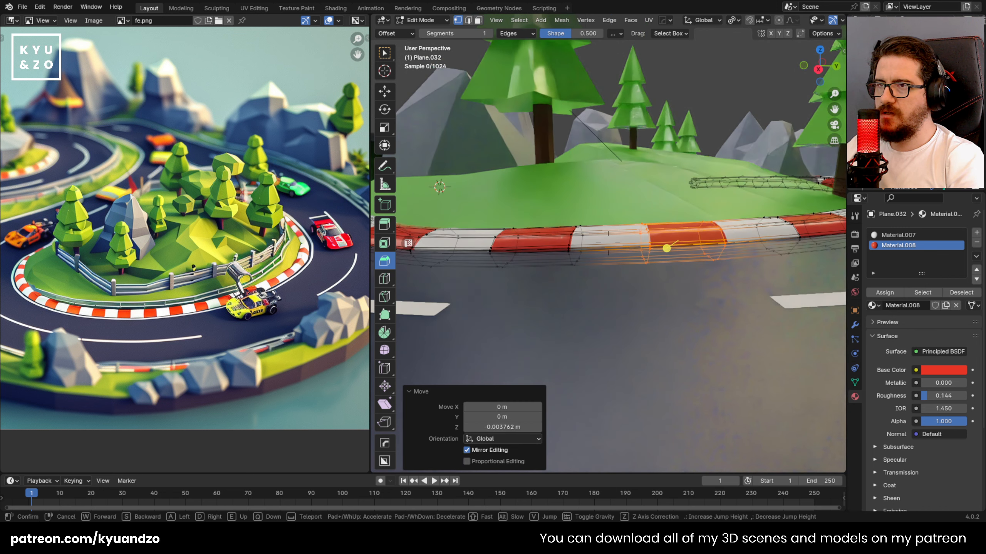
click(464, 163)
click(624, 247)
key(g)
key(z)
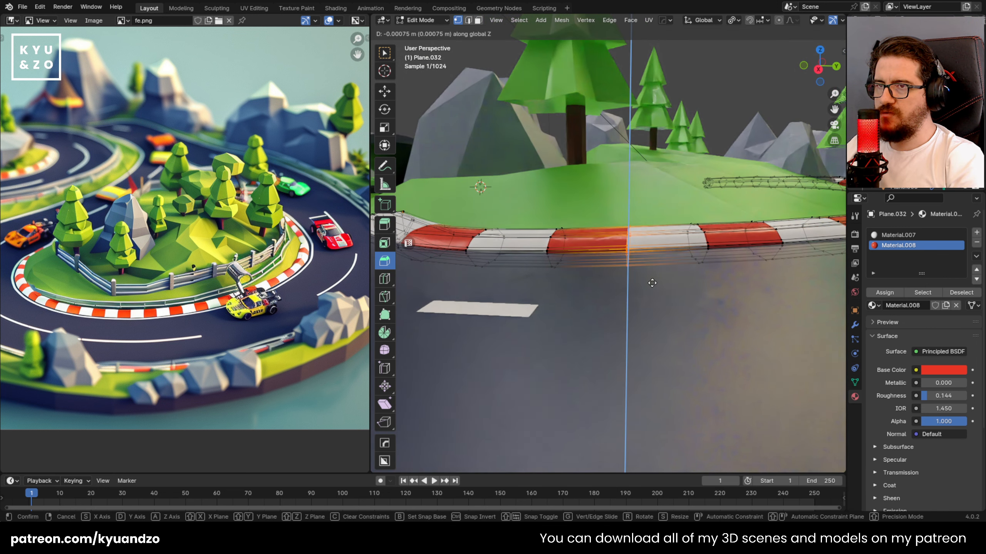
click(652, 285)
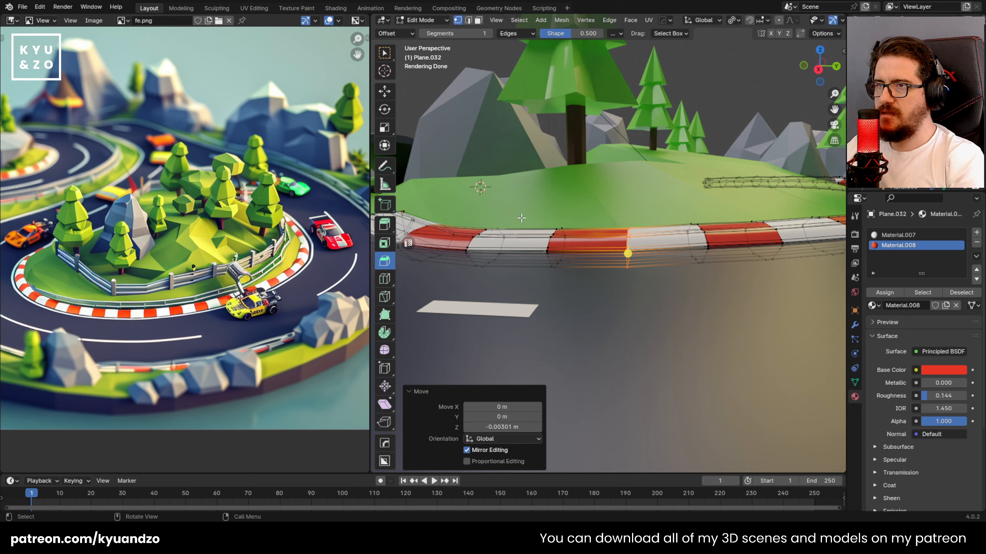
Adjust the heights of the following stripe boundaries toward the kerb's rounded end along Z to sit on the road.
drag(596, 289, 596, 289)
key(g)
key(z)
click(589, 291)
mouse_move(588, 291)
middle_down()
mouse_move(637, 292)
mouse_move(589, 292)
middle_up()
drag(613, 294, 613, 294)
key(g)
key(z)
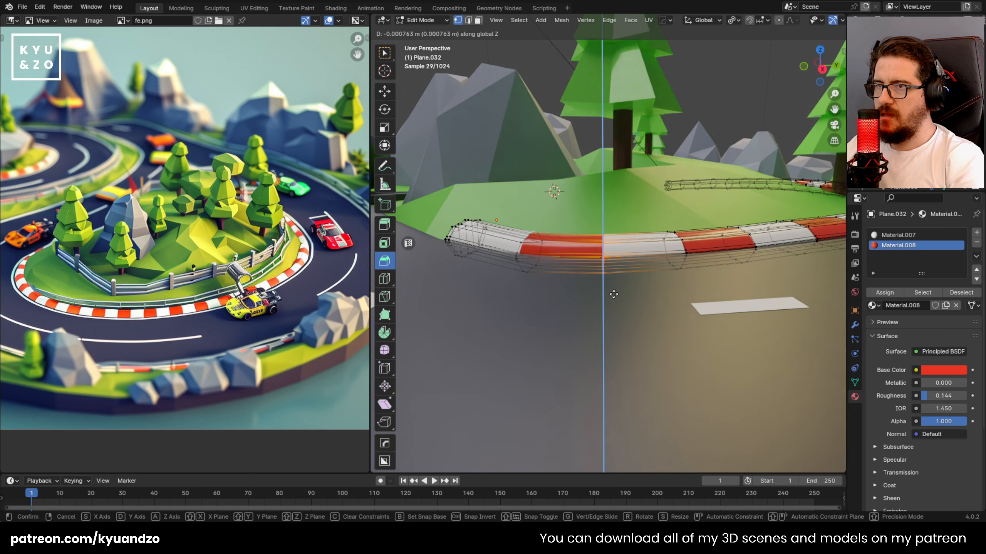
click(614, 294)
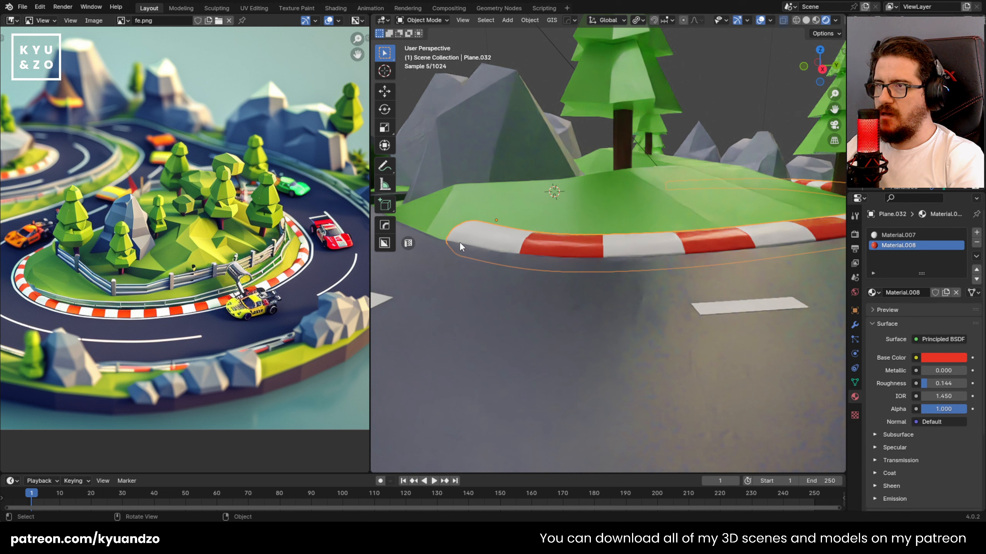
Lower the kerb's rounded white end cap by about 0.0075 m along Z and leave mesh editing.
drag(492, 285, 492, 284)
key(g)
key(z)
click(486, 279)
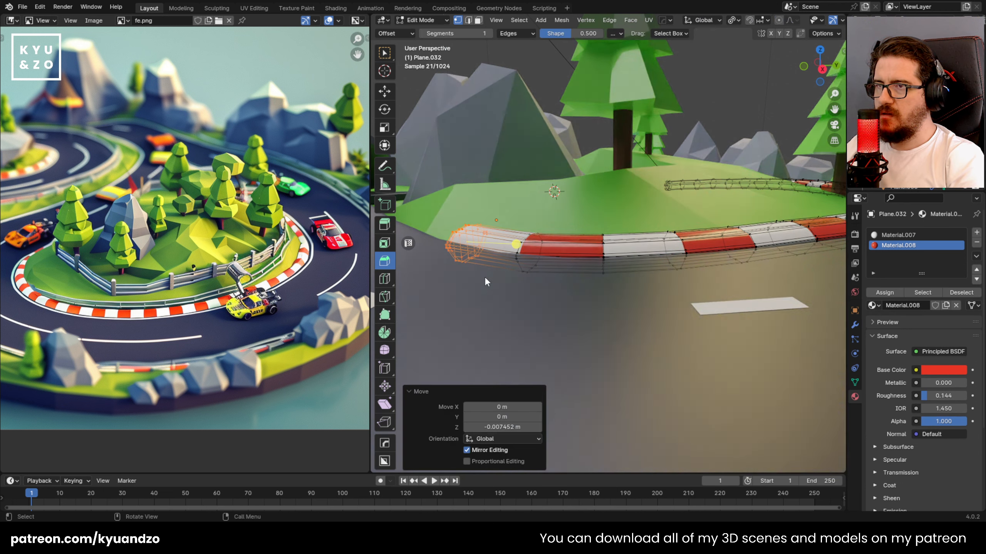
key(Tab)
Nudge the whole kerb object slightly along the X axis.
key(shift+grave)
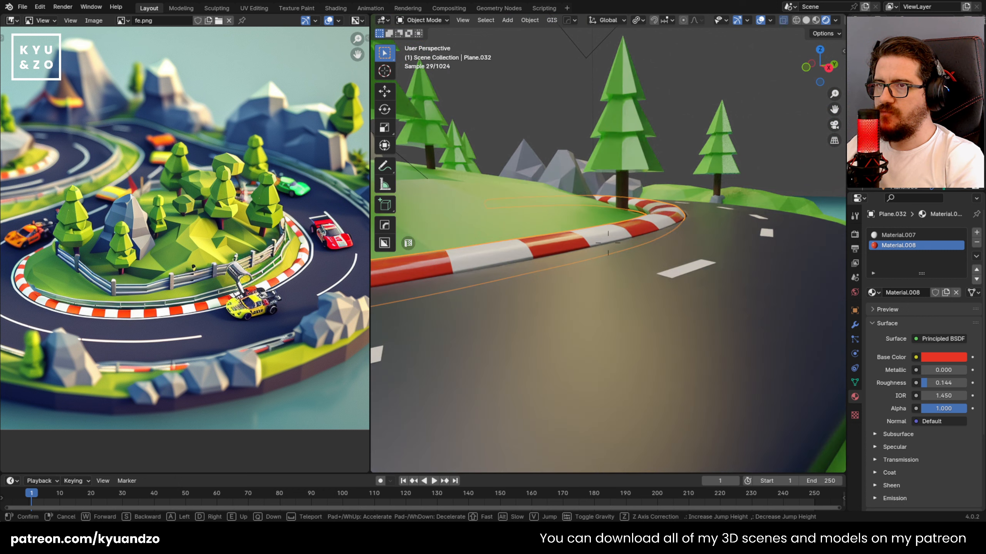
key(w)
click(608, 243)
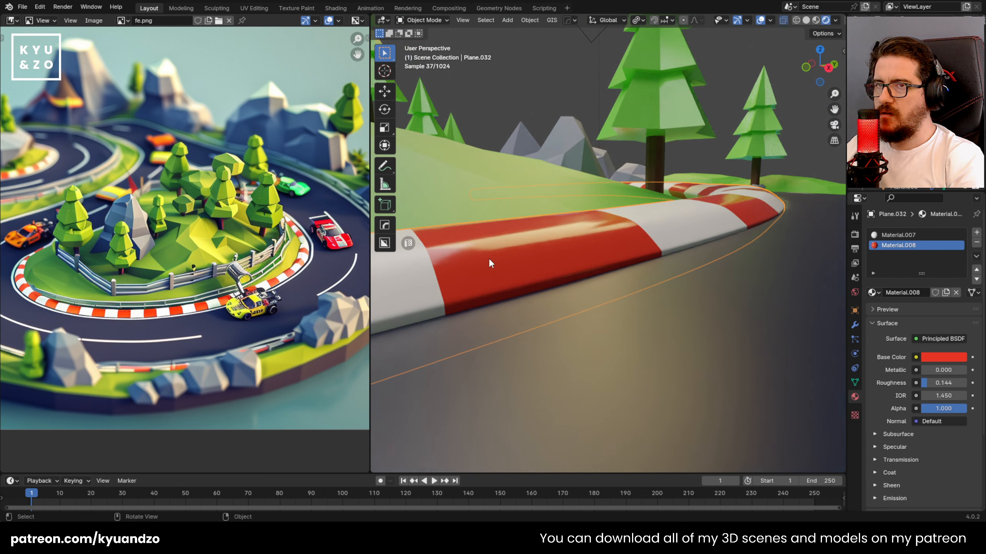
key(g)
key(x)
click(475, 260)
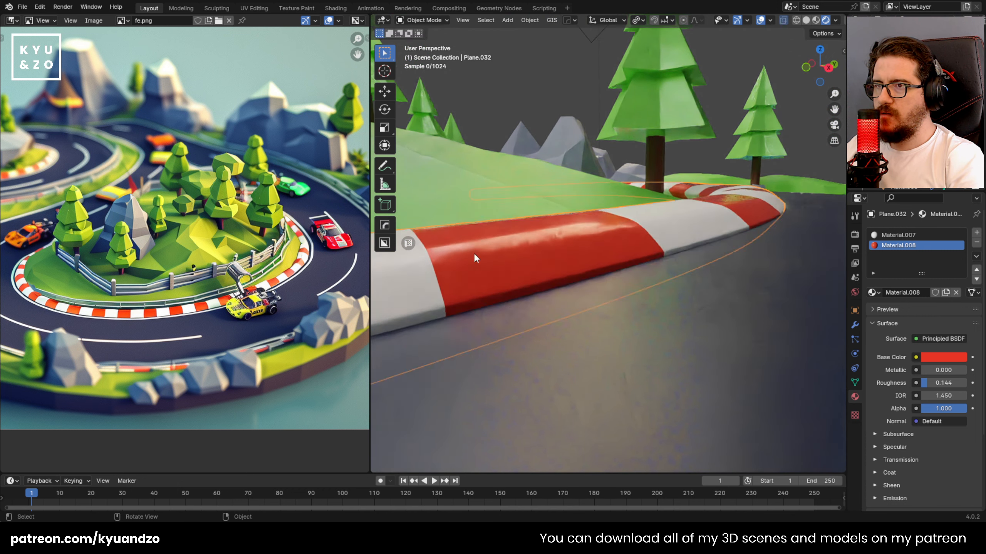
Select both cross-sections of the red stripe in the middle of the kerb's front stretch and lower them along Z.
key(Tab)
key(shift+grave)
key(s)
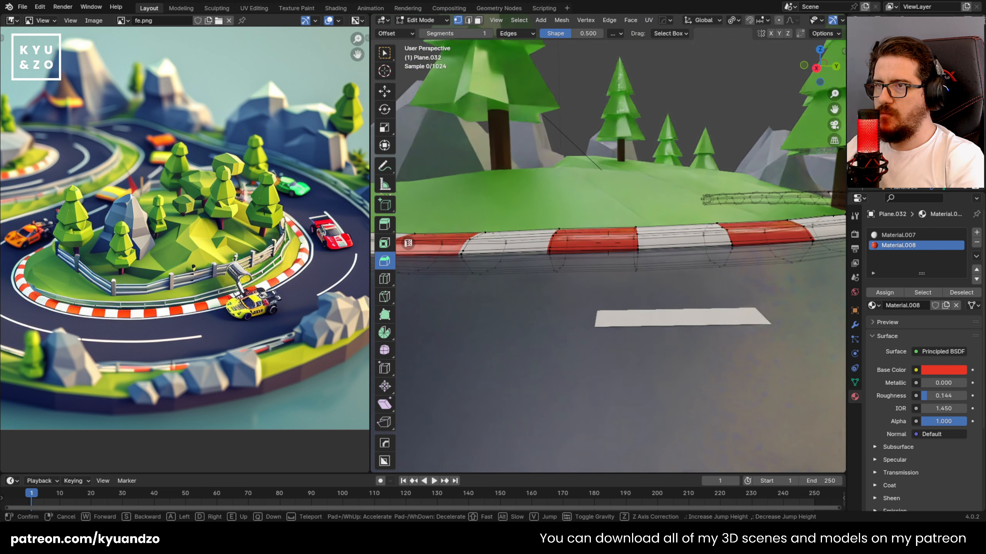
click(608, 243)
drag(665, 279, 666, 281)
key(g)
key(z)
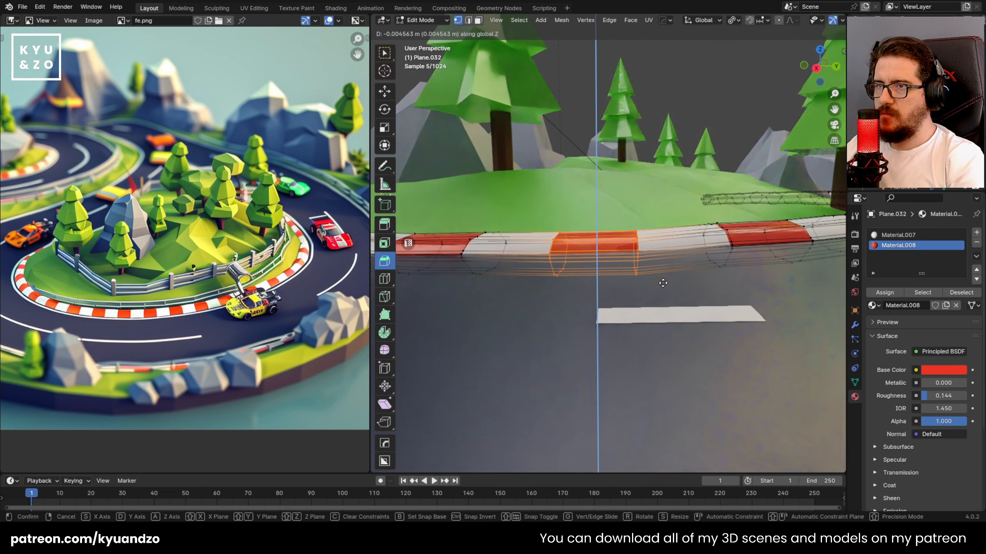
click(667, 283)
Lower the next white-to-red stripe boundary along Z and leave mesh editing.
key(shift+grave)
key(d)
click(608, 243)
drag(589, 216, 622, 277)
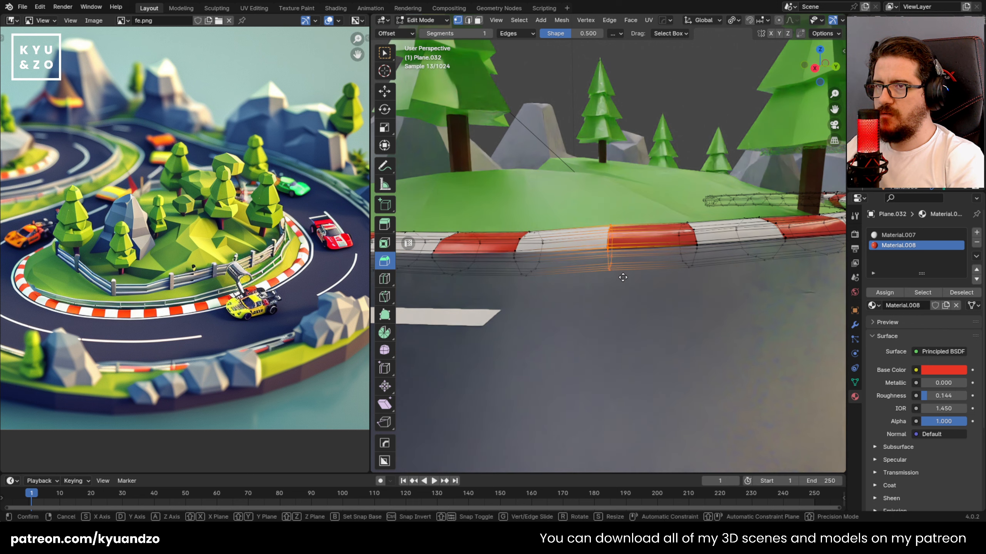
key(g)
key(z)
click(623, 282)
key(Tab)
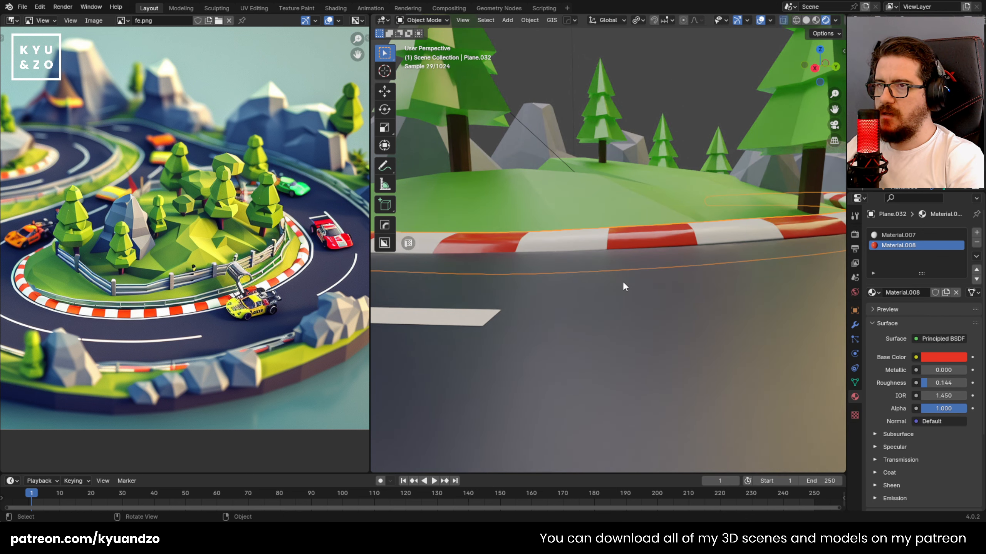
Select both boundaries of the following white stripe, lower them by about 0.003 m along Z, and leave mesh editing.
key(shift+grave)
key(d)
click(623, 283)
key(Tab)
drag(583, 213, 618, 296)
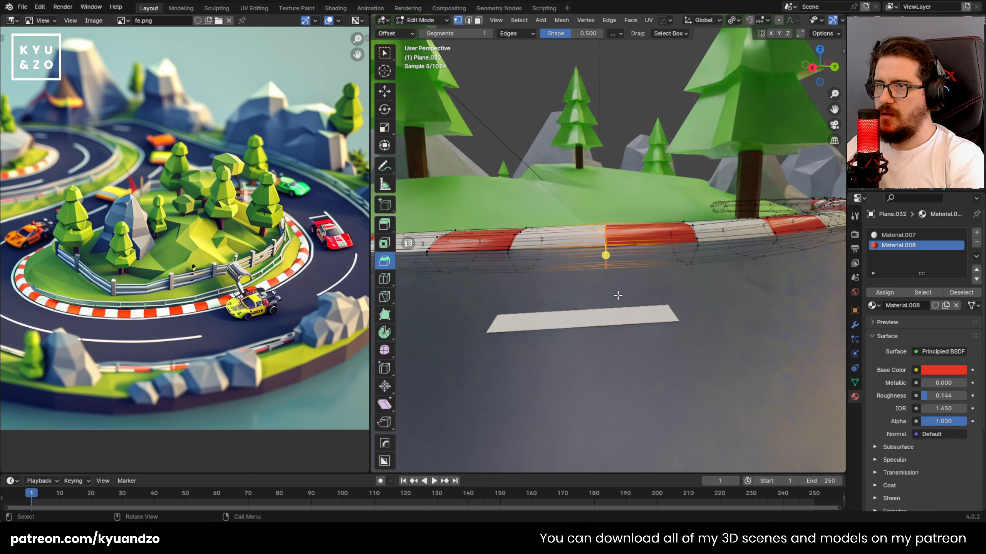
shift+drag(503, 223, 563, 298)
key(g)
key(z)
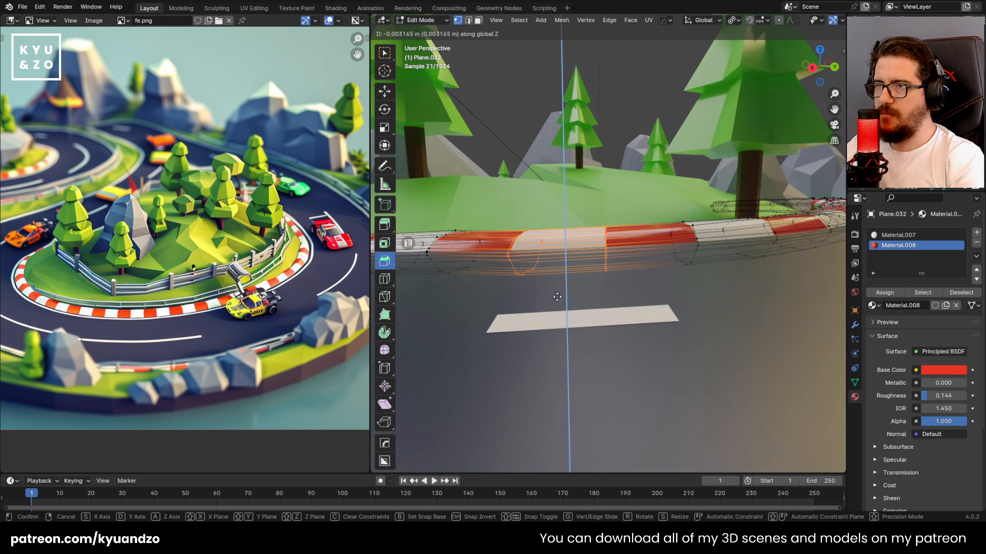
click(557, 297)
key(Tab)
Review the whole island with the fitted kerb and save the race track.blend file.
key(shift+grave)
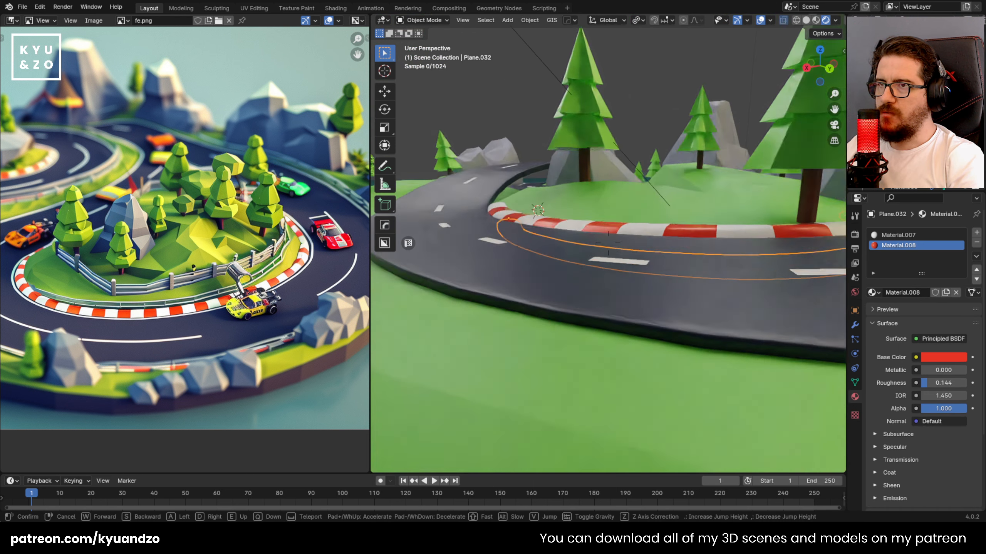
key(s)
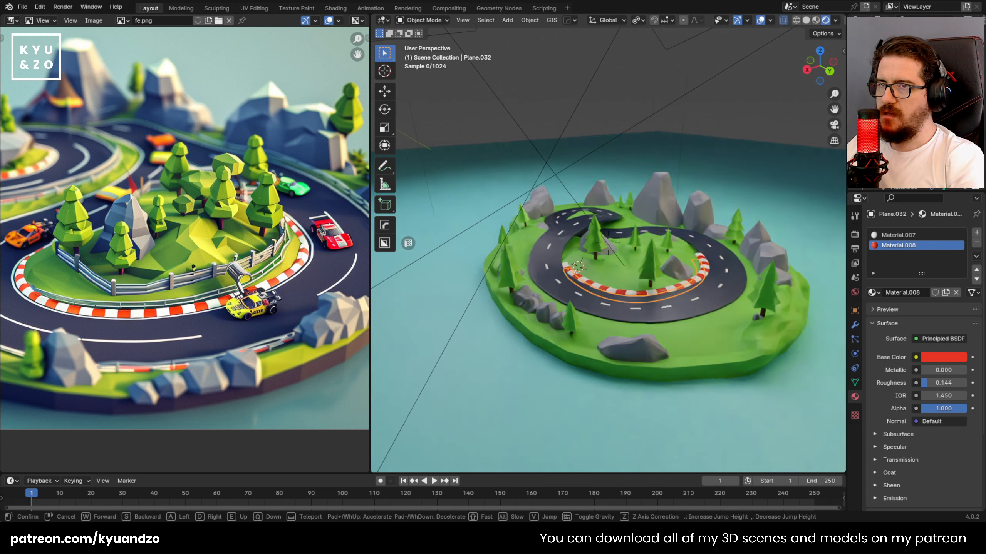
click(506, 196)
click(507, 196)
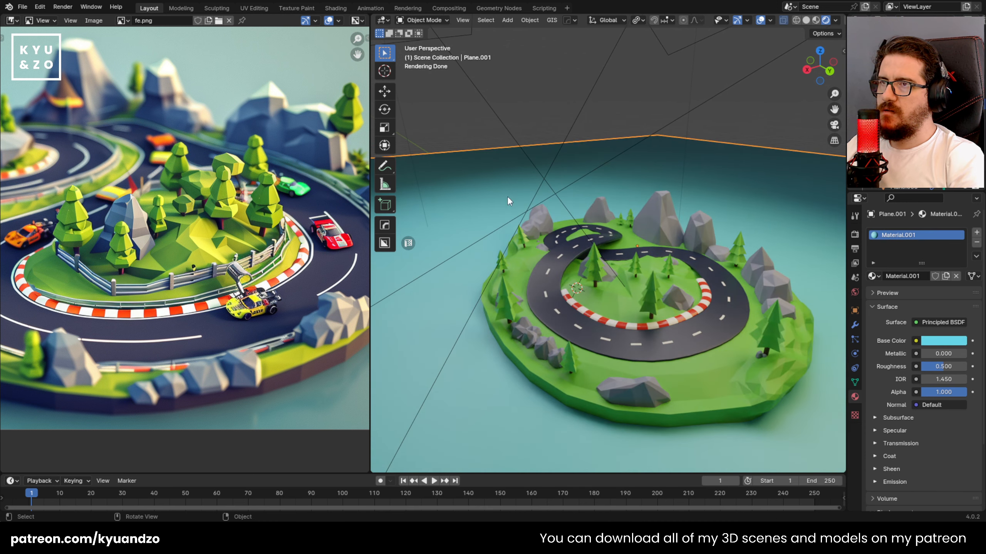
click(608, 260)
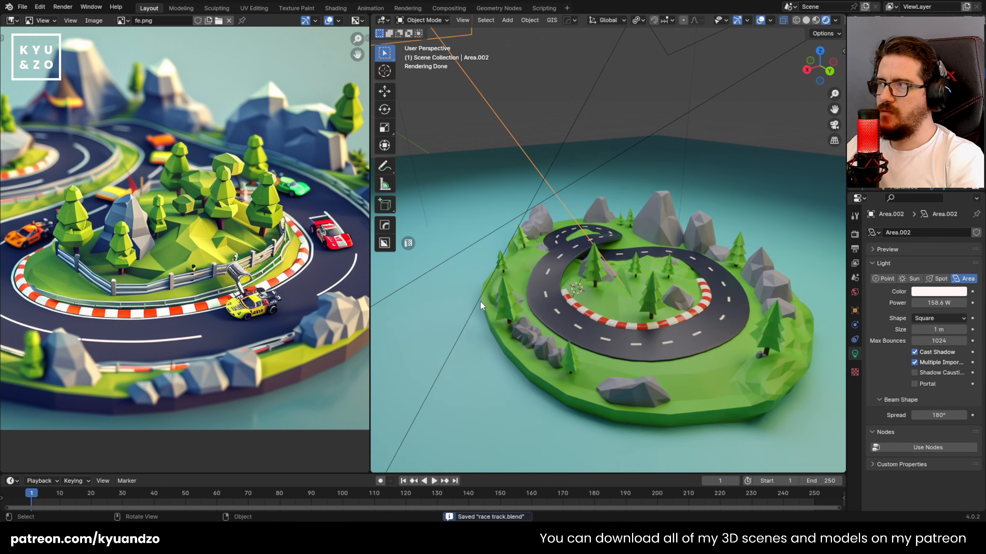
Select the scene camera and switch the viewport to the camera view.
scroll(115, 277, down, 1)
scroll(552, 292, down, 10)
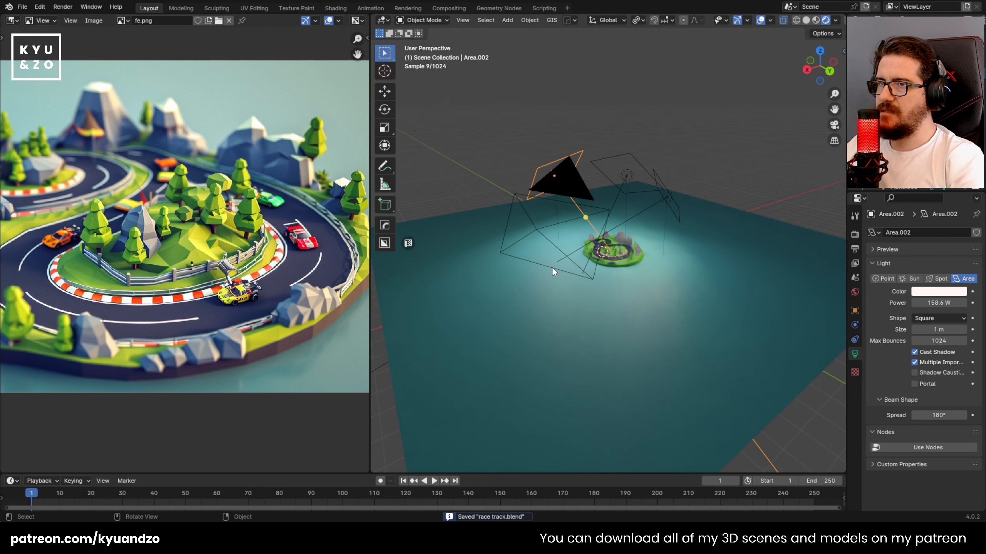
scroll(552, 267, up, 3)
click(552, 145)
key(KP_0)
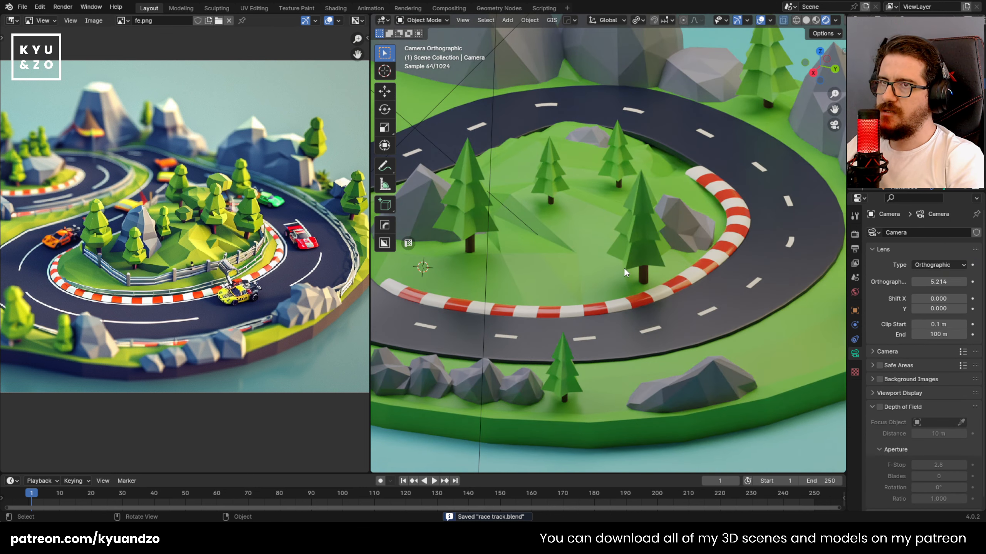
Edit the green island mesh and raise the vertex under the road beside the kerb's far bend by about 0.03 m along Z.
click(695, 207)
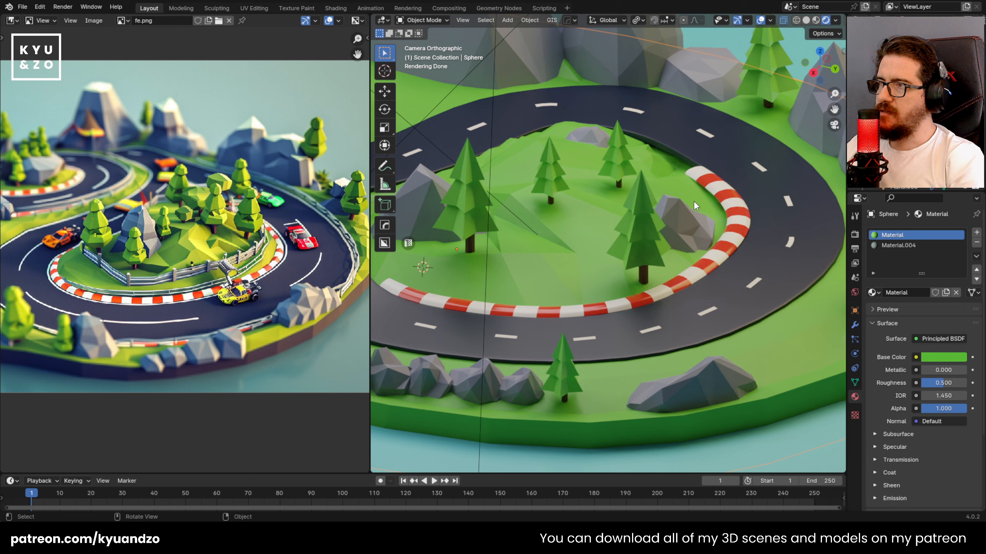
key(Tab)
scroll(596, 212, up, 5)
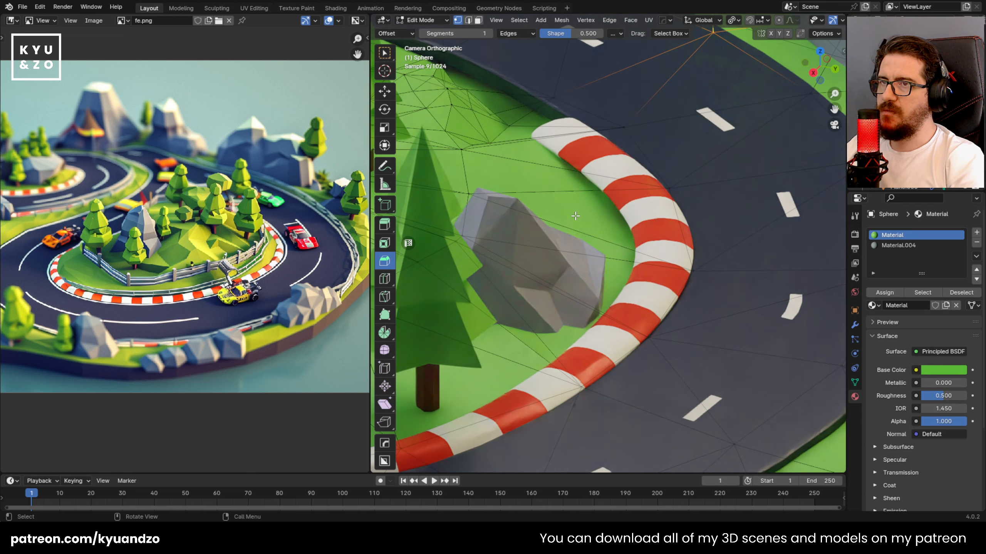
click(670, 190)
key(g)
key(z)
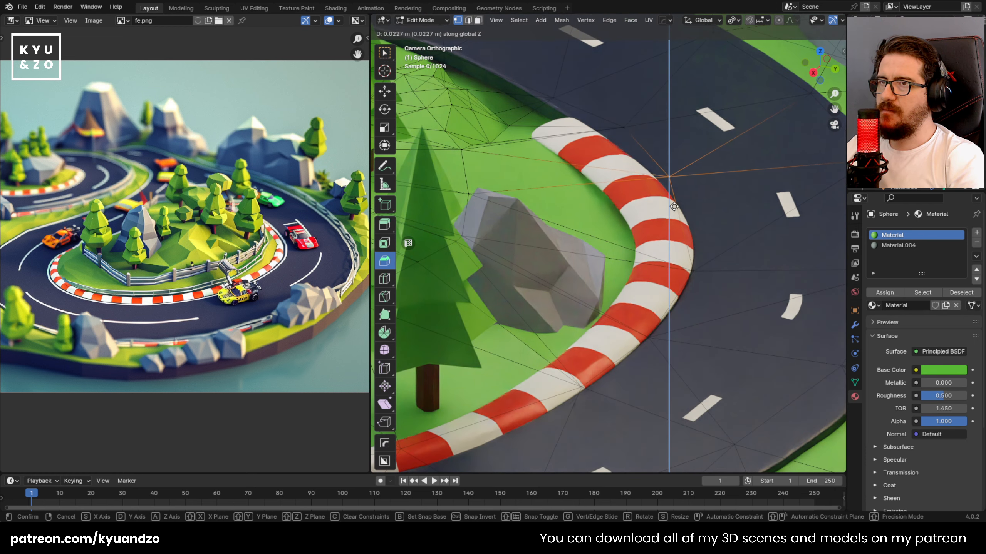
click(670, 203)
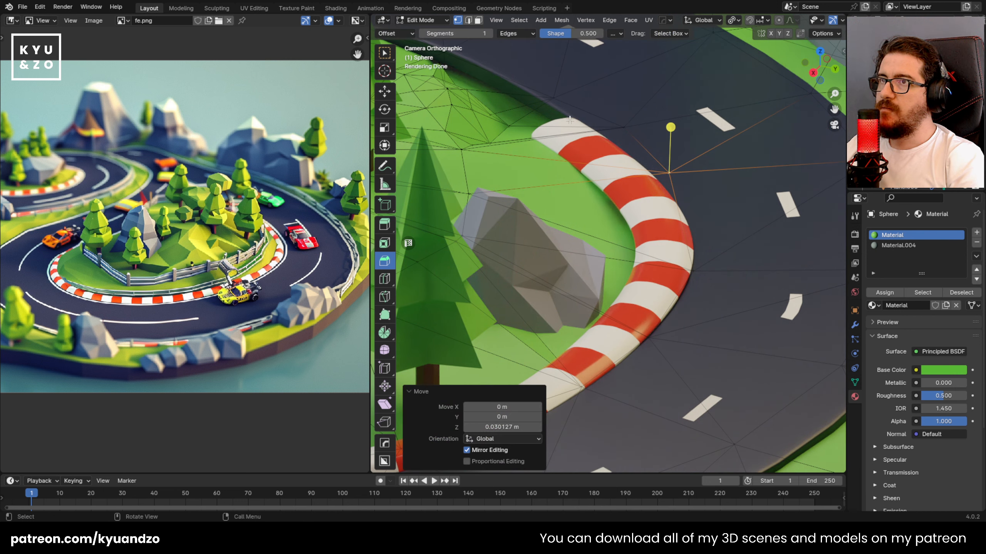
Raise the island vertex under the road just beyond the kerb's far end by about 0.029 m along Z.
click(555, 76)
key(g)
key(z)
click(550, 86)
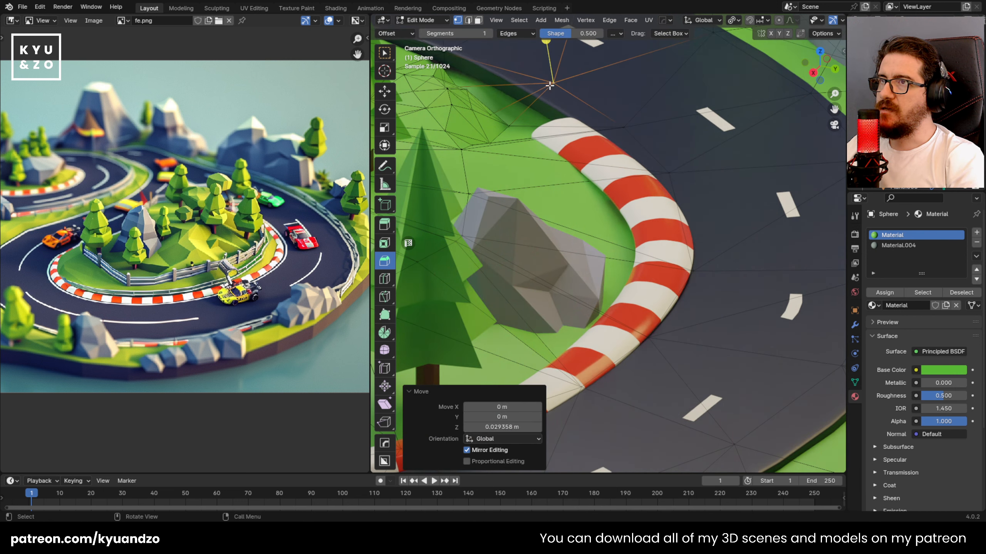
Raise two island ground vertices at the track's inner edge, just beyond the kerb's far end, along Z.
click(509, 124)
key(g)
key(z)
click(510, 111)
click(495, 113)
key(g)
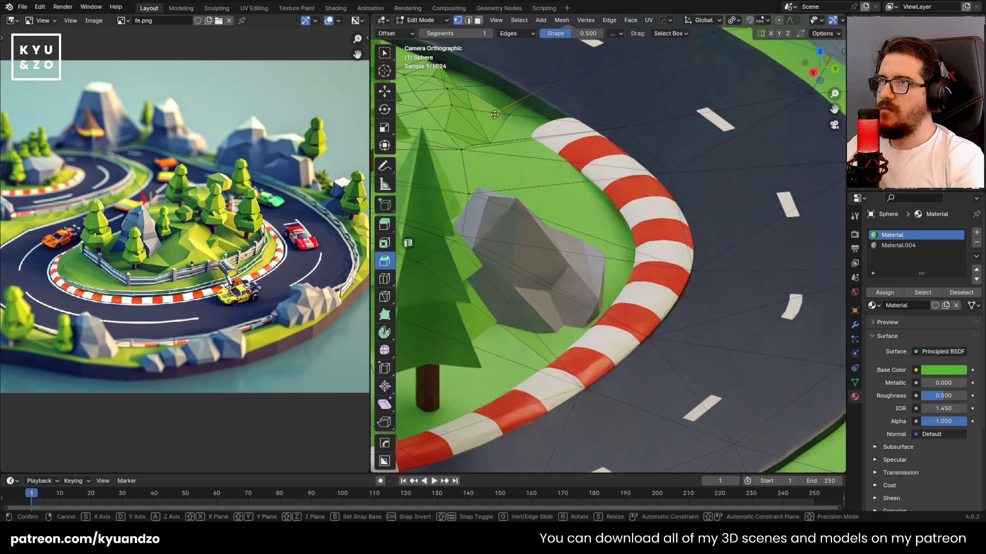
key(z)
click(498, 88)
Raise the ground vertex nearest the kerb's far end by about 0.03 m and the next edge vertex beyond it along Z.
click(507, 108)
key(g)
key(z)
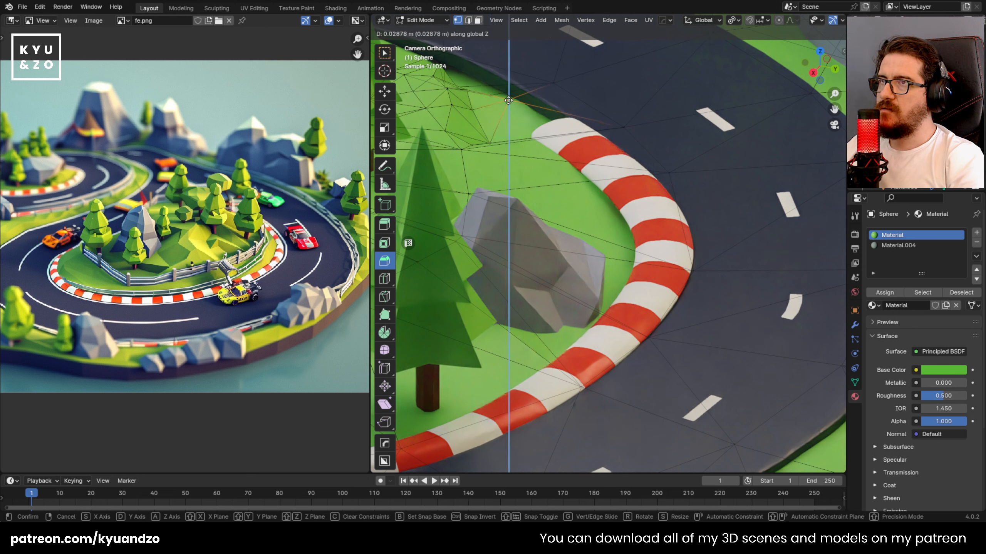
click(511, 102)
click(497, 90)
key(g)
key(z)
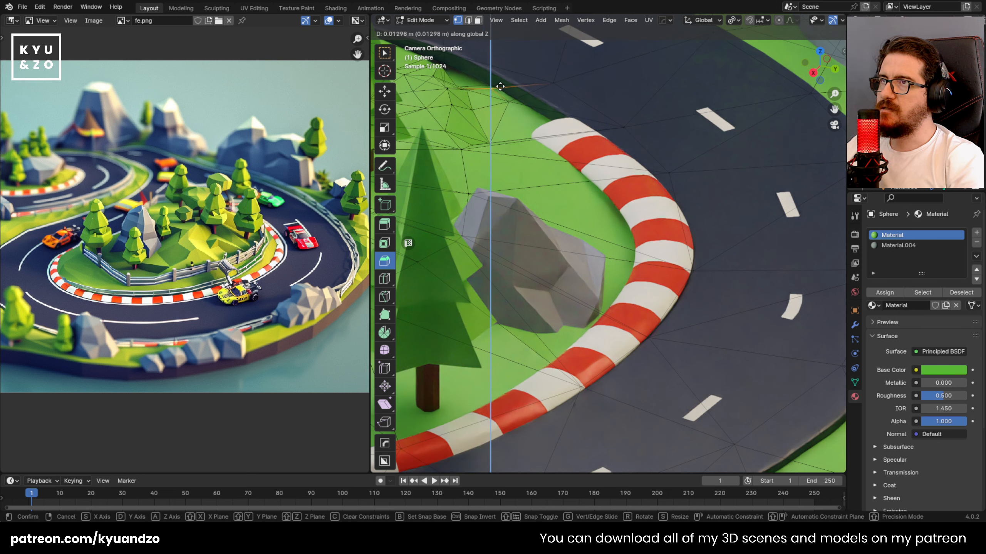
click(503, 76)
Raise the ground-edge vertex again by about 0.013 m and the vertex under the road beside the kerb's far end by about 0.007 m along Z.
click(504, 97)
key(g)
key(z)
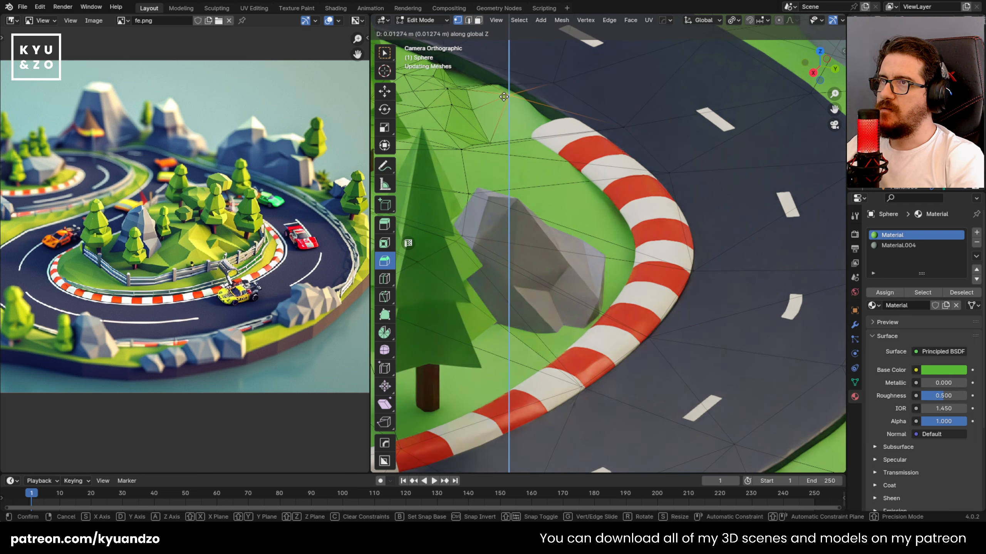
click(504, 97)
click(620, 116)
key(g)
key(z)
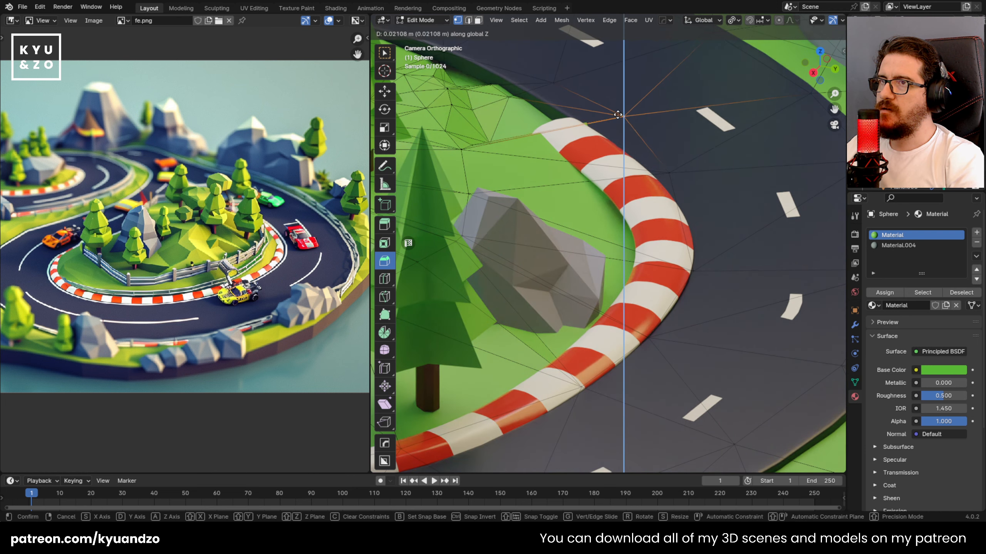
click(617, 121)
Lower the protruding ground vertex at the track edge between the far tree and the kerb's end by about 0.018 m along Z.
shift+middle_drag(459, 94, 590, 171)
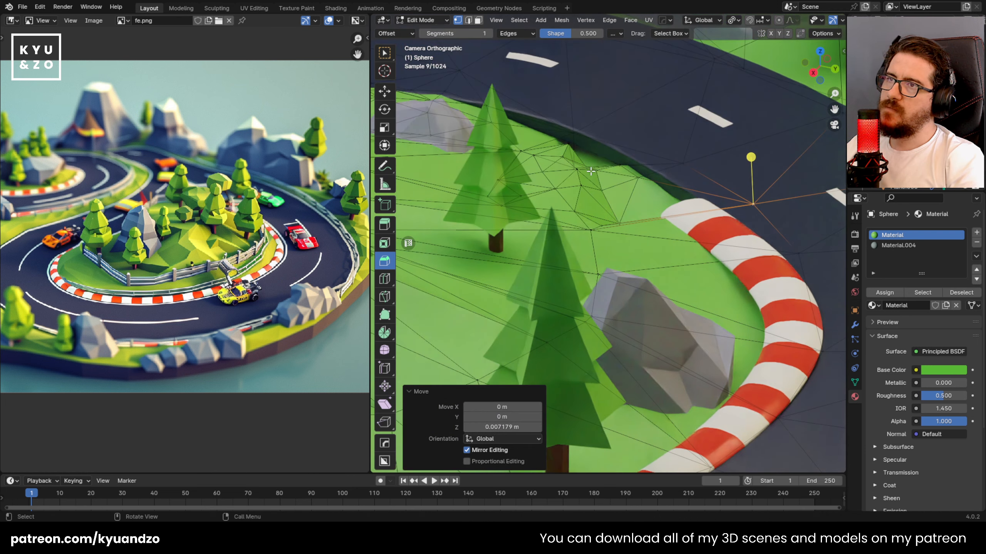
click(575, 145)
key(g)
key(z)
click(577, 158)
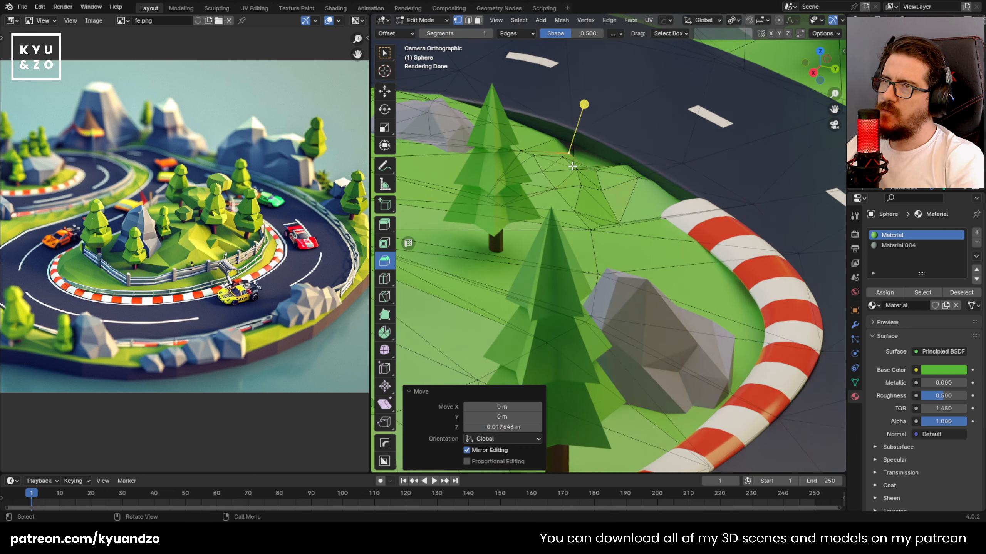
Raise the neighbouring ground vertex by about 0.041 m and the vertex under the track's inner edge by about 0.022 m along Z.
click(569, 170)
key(g)
key(z)
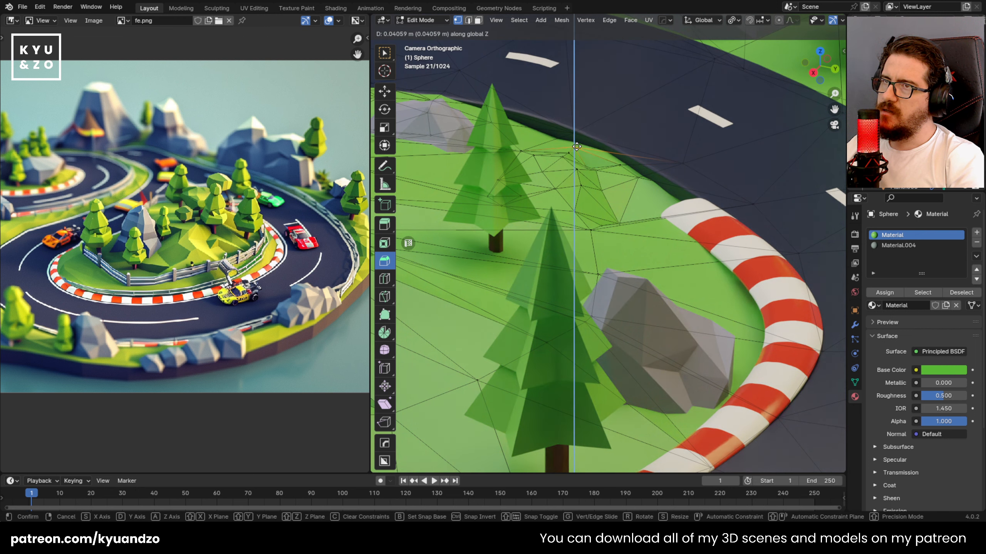
click(576, 147)
click(571, 132)
key(g)
key(z)
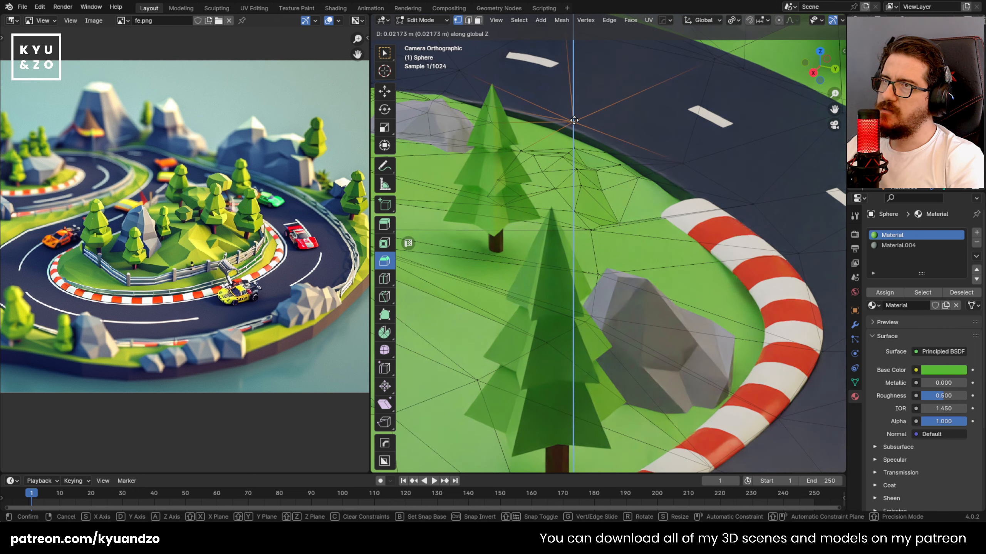
click(574, 120)
Raise the island vertex under the road beside the upper part of the kerb's bend along Z.
shift+middle_drag(714, 302, 662, 213)
click(747, 166)
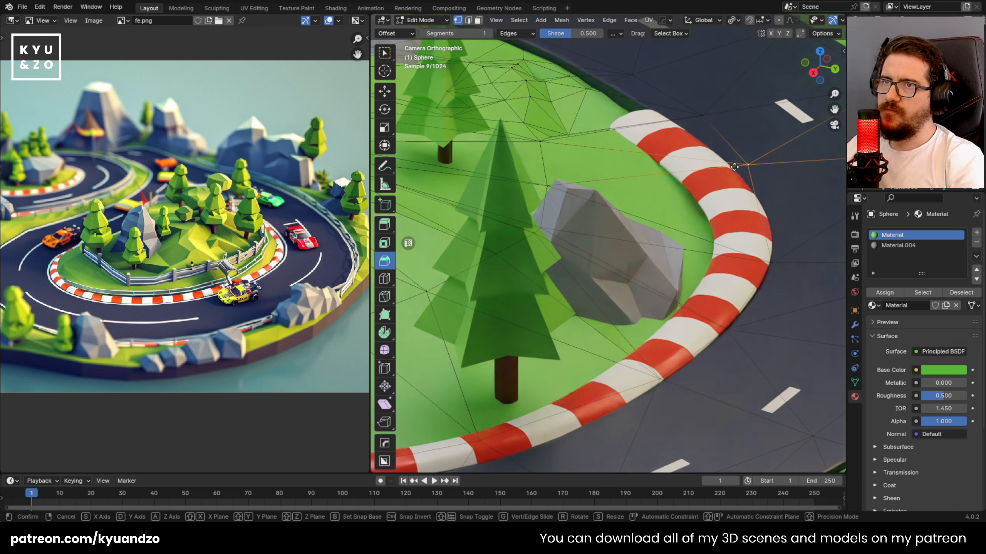
key(g)
key(z)
click(747, 161)
Raise the island vertex at the outermost point of the kerb's bend by about 0.049 m along Z.
shift+middle_drag(768, 256, 714, 240)
click(714, 239)
key(g)
key(z)
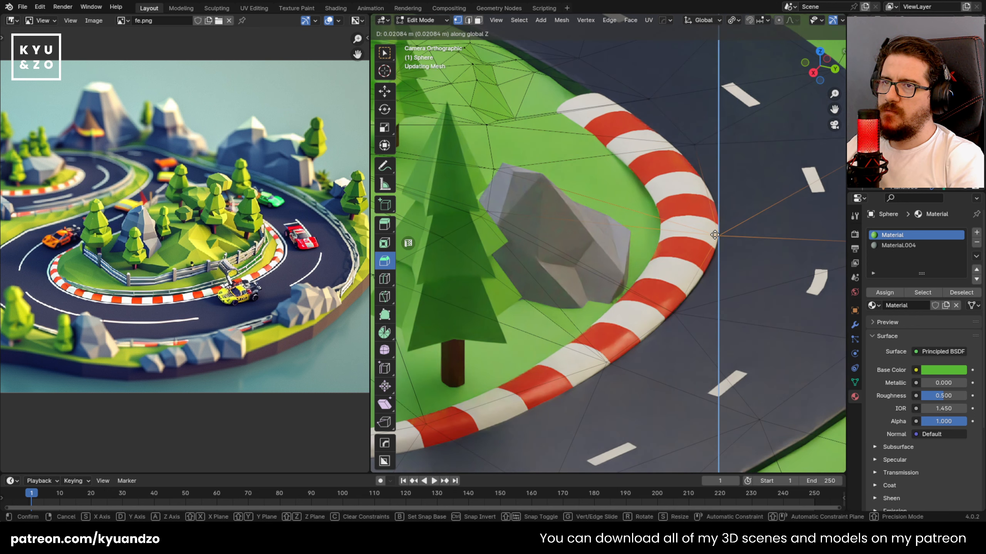
click(713, 220)
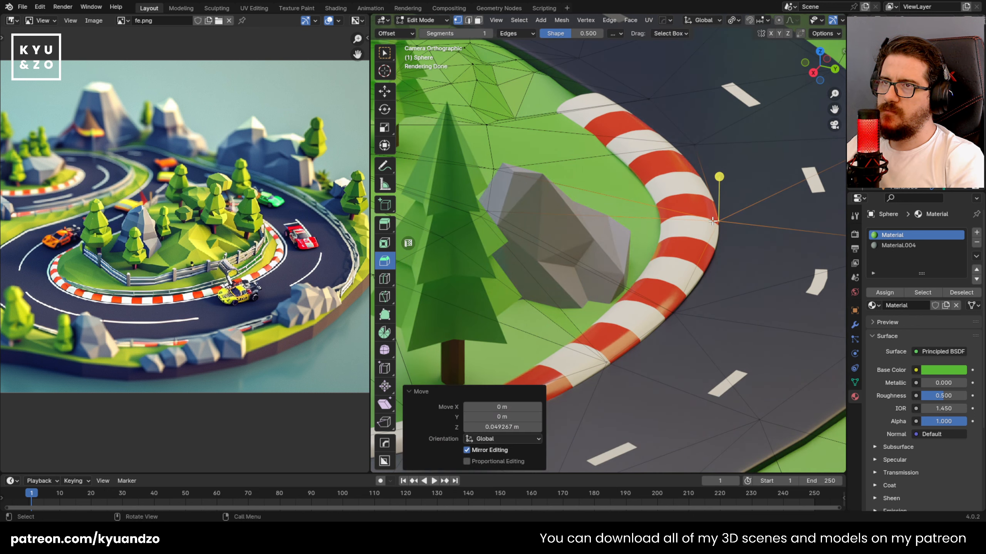
Raise the island vertex under the kerb's outer edge, just past the bend near the rock, by about 0.037 m along Z.
shift+middle_drag(665, 263, 625, 225)
click(627, 267)
key(g)
key(z)
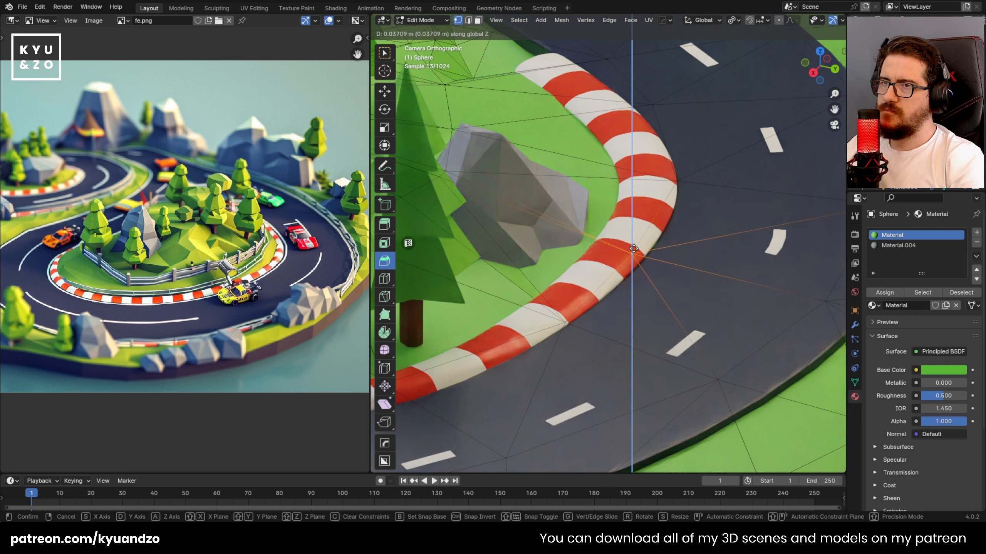
click(634, 249)
Make a knife cut in the island mesh under the kerb's bend beside the rock, using the kerb's outermost edge point.
shift+middle_drag(569, 207, 627, 207)
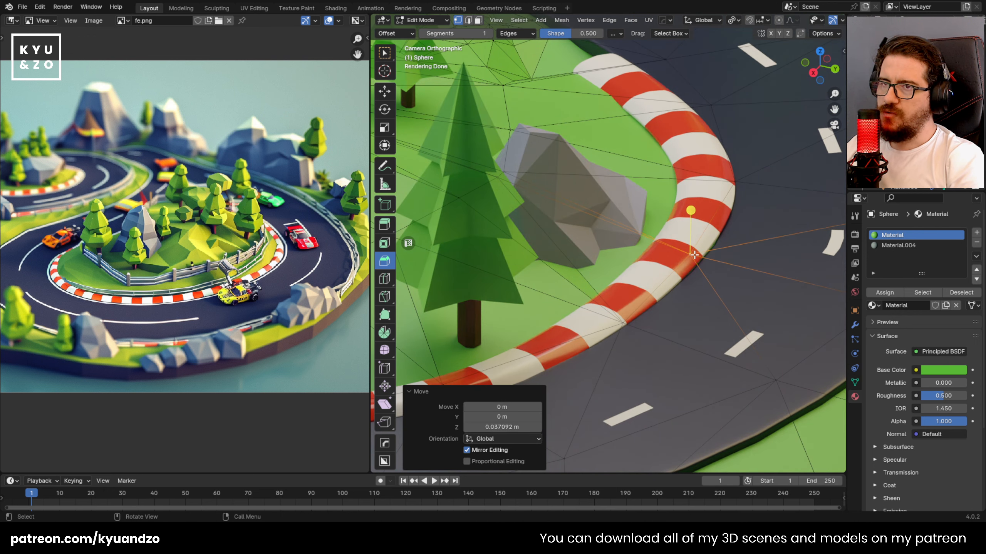
key(k)
key(Escape)
shift+click(654, 179)
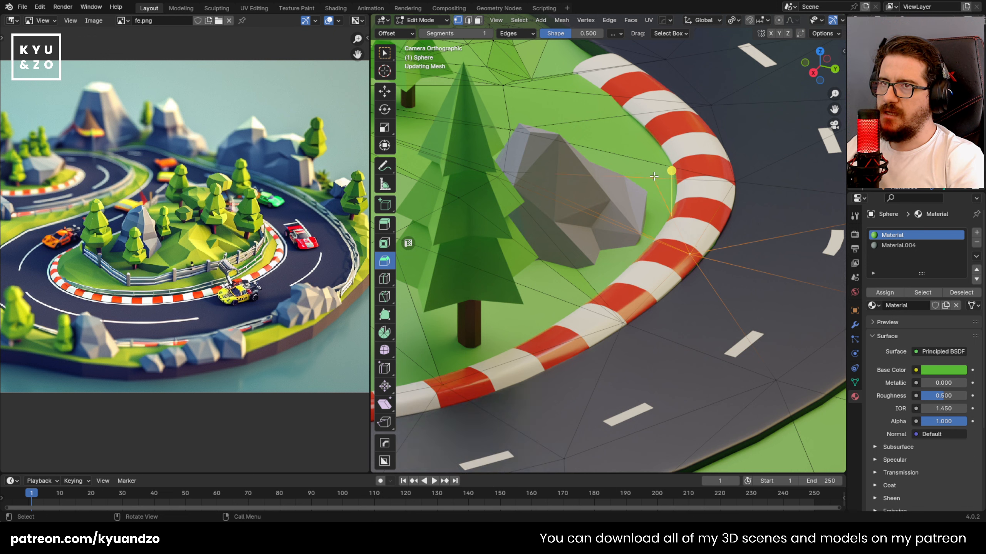
key(k)
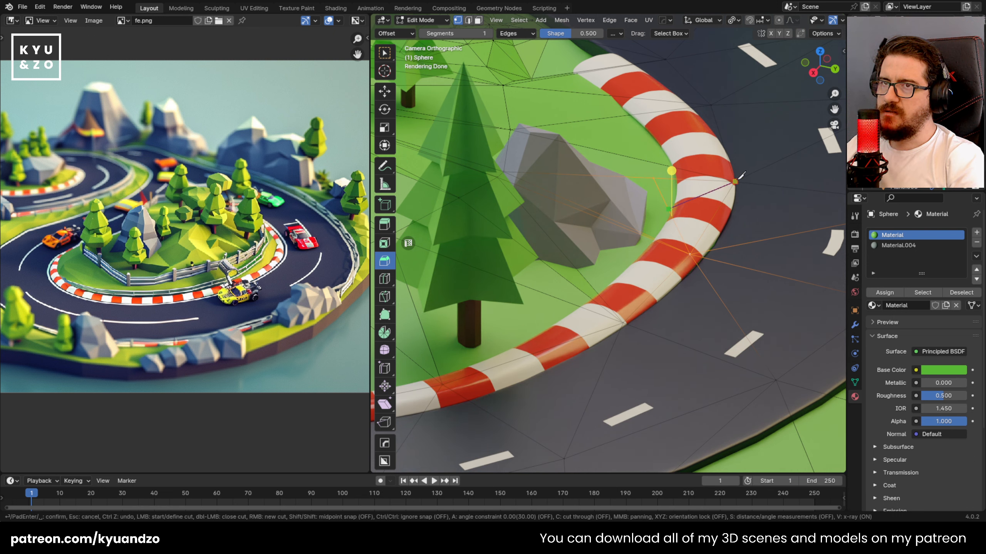
click(735, 182)
key(Return)
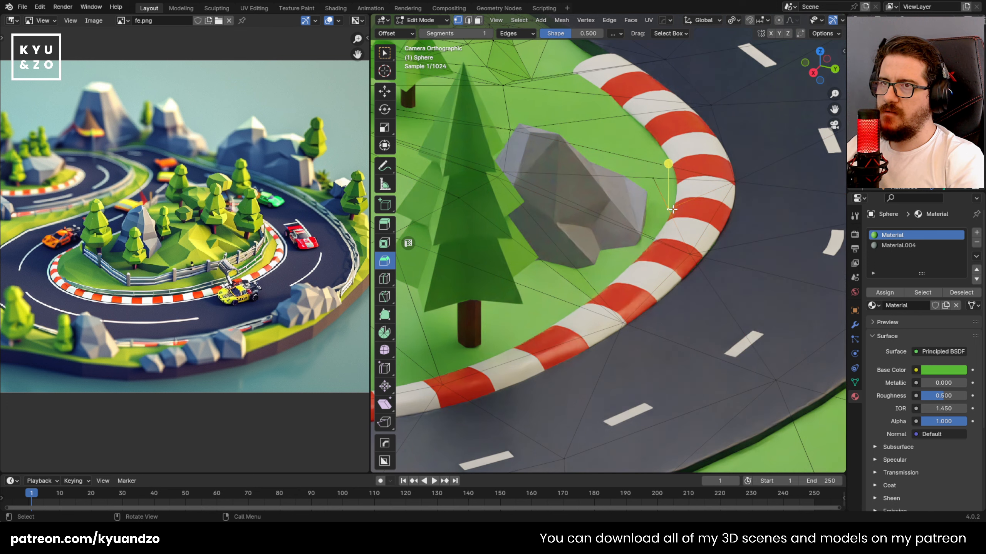
Raise the selected ground vertex between the rock and the kerb's inner edge by about 0.005 m along Z.
key(g)
key(z)
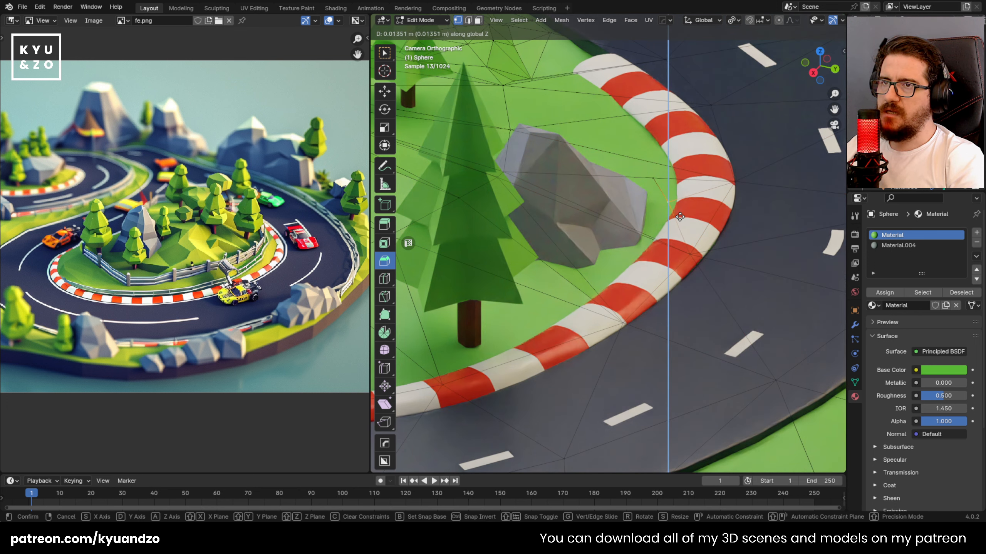
click(678, 221)
Adjust the height of the island vertex under the kerb's lower bend along Z, keeping the ground below the road surface.
shift+middle_drag(593, 226, 625, 203)
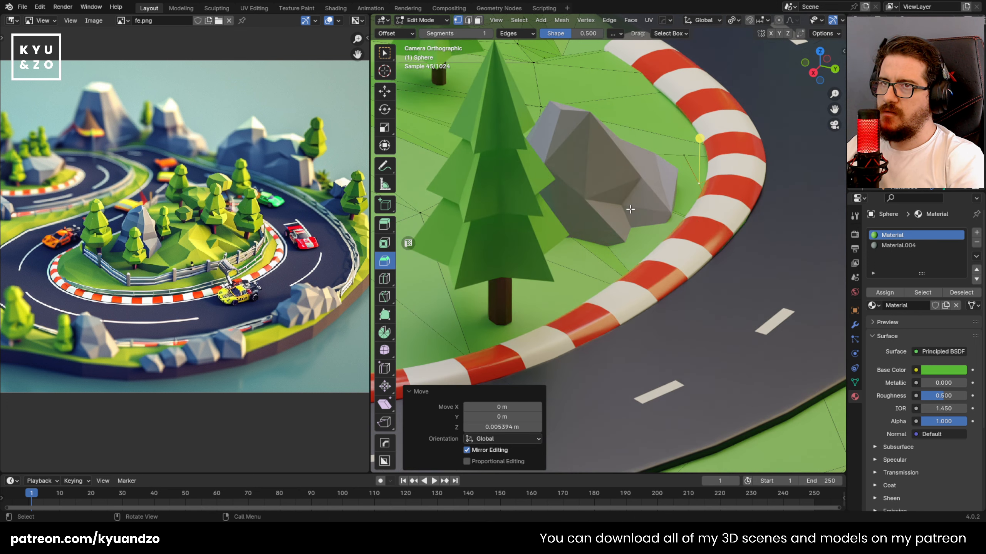
click(720, 234)
key(g)
key(z)
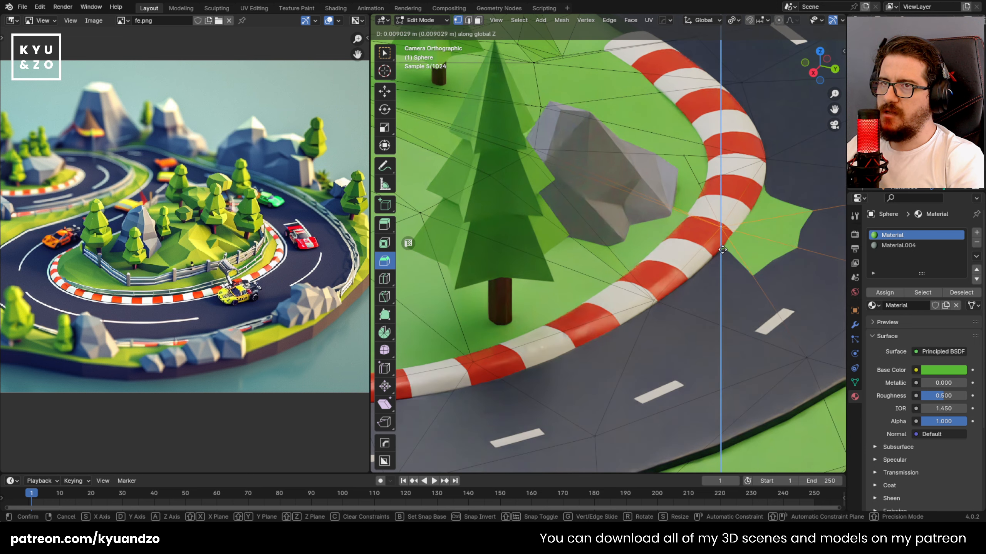
click(719, 255)
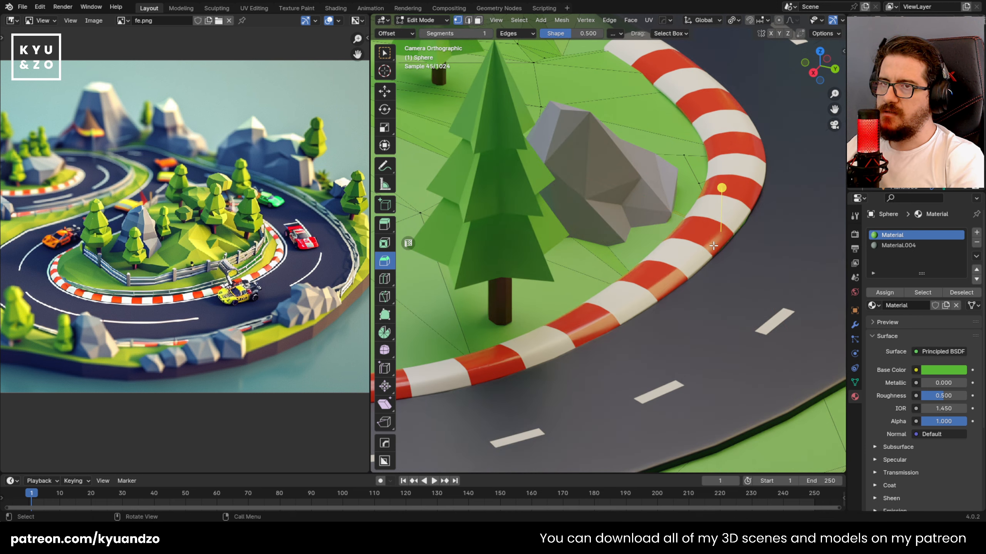
Finish editing the island and open the red-and-white kerb's mesh for editing.
scroll(652, 209, down, 5)
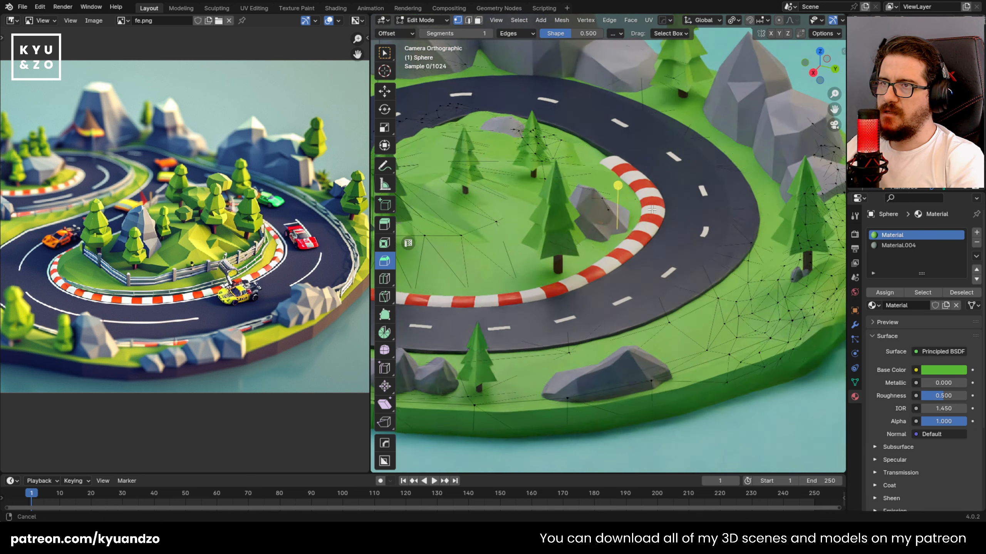
scroll(638, 213, up, 5)
shift+middle_drag(651, 209, 633, 158)
key(Tab)
click(626, 192)
scroll(627, 196, up, 3)
key(Tab)
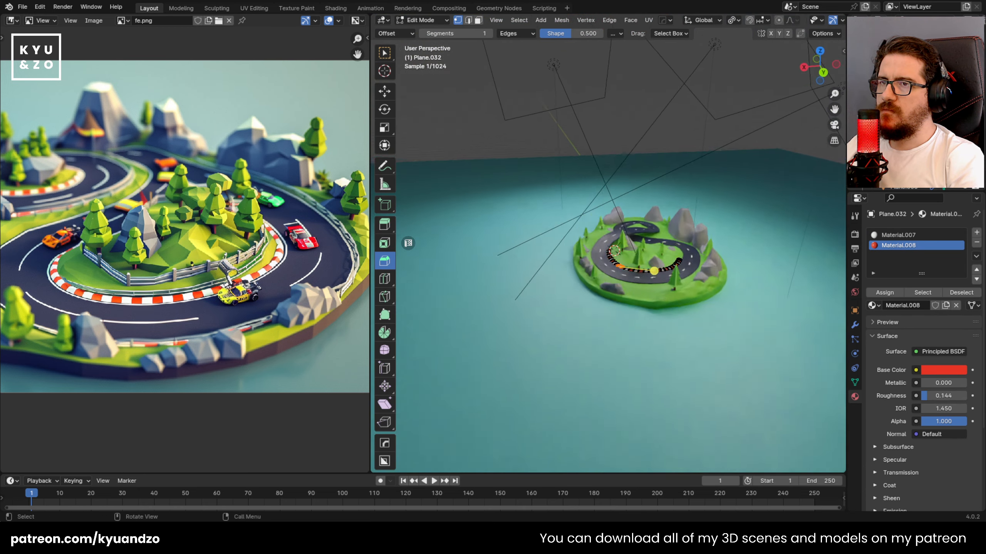
Examine from close up how the red-and-white kerb sits on the track along the inner bend.
key(shift+grave)
key(w)
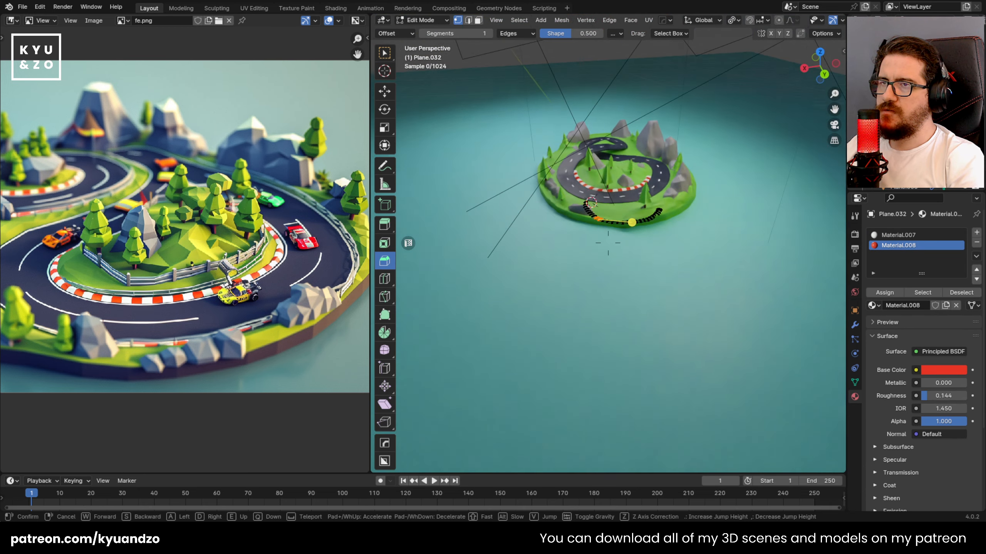
key(w)
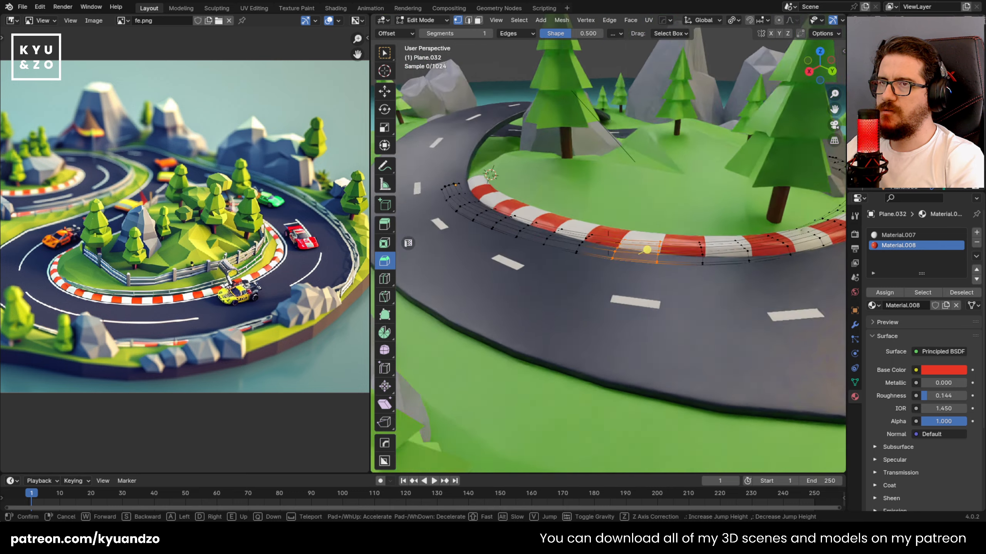
click(583, 156)
key(Tab)
key(shift+grave)
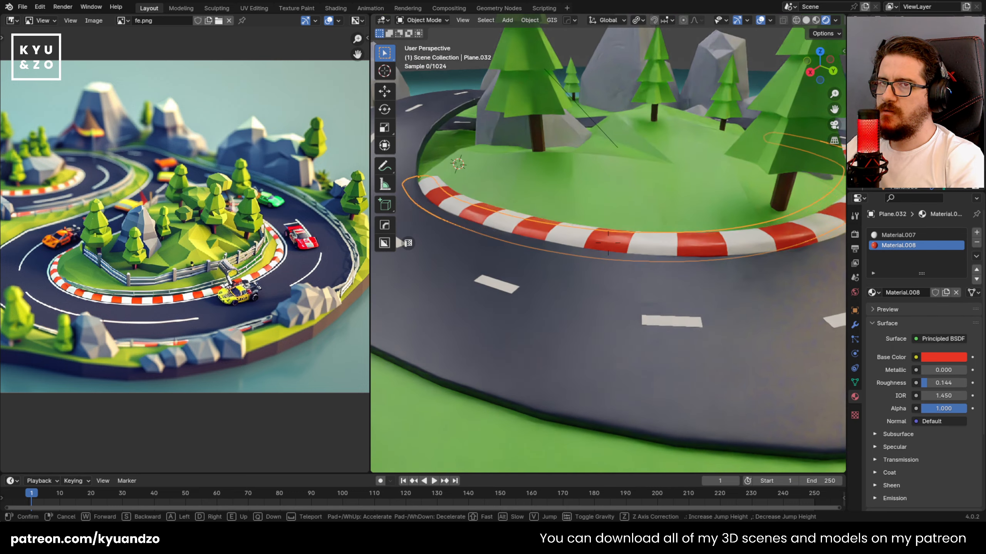
key(w)
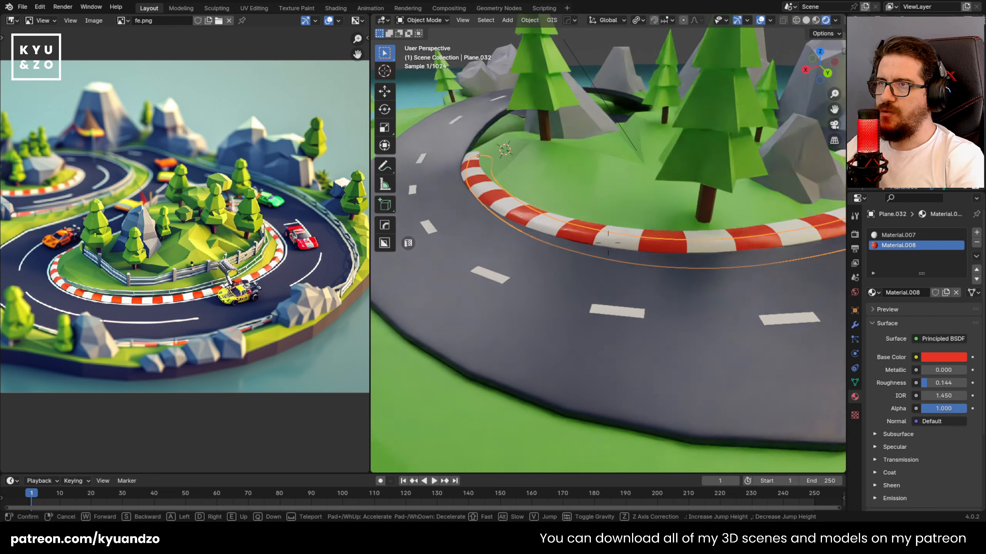
key(a)
key(w)
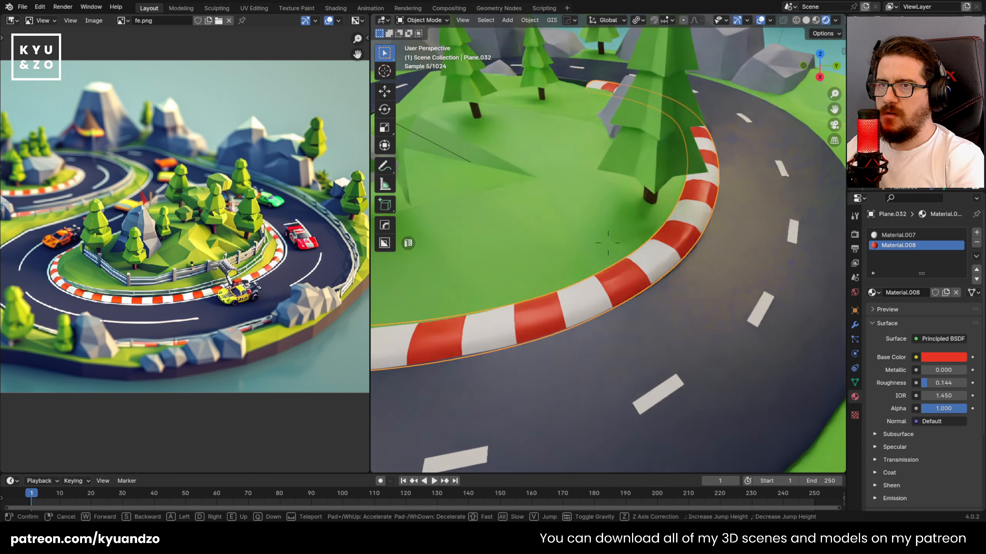
click(608, 242)
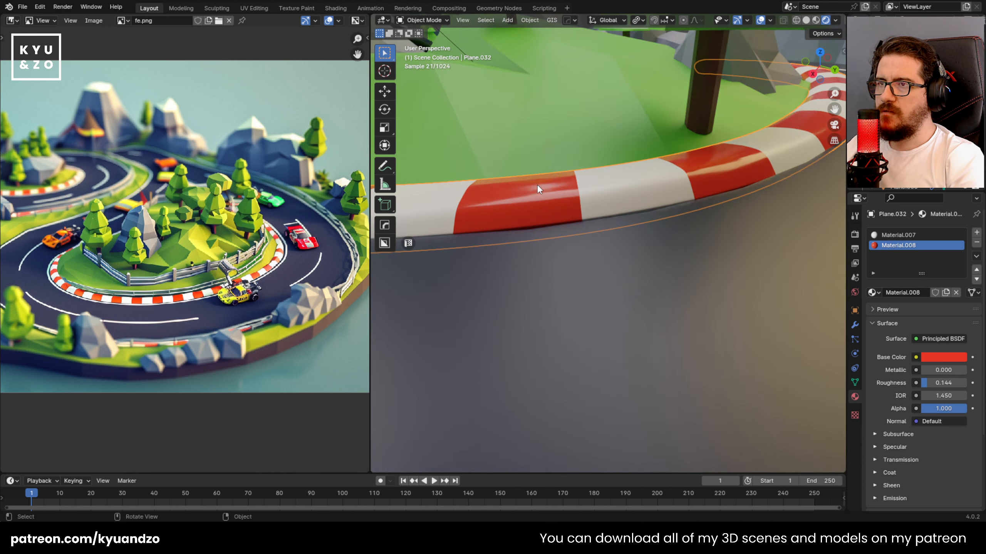
Edit the kerb mesh and lower the selected edge loops around the front red stripe by about 0.002 m along Z.
key(Tab)
alt+click(541, 229)
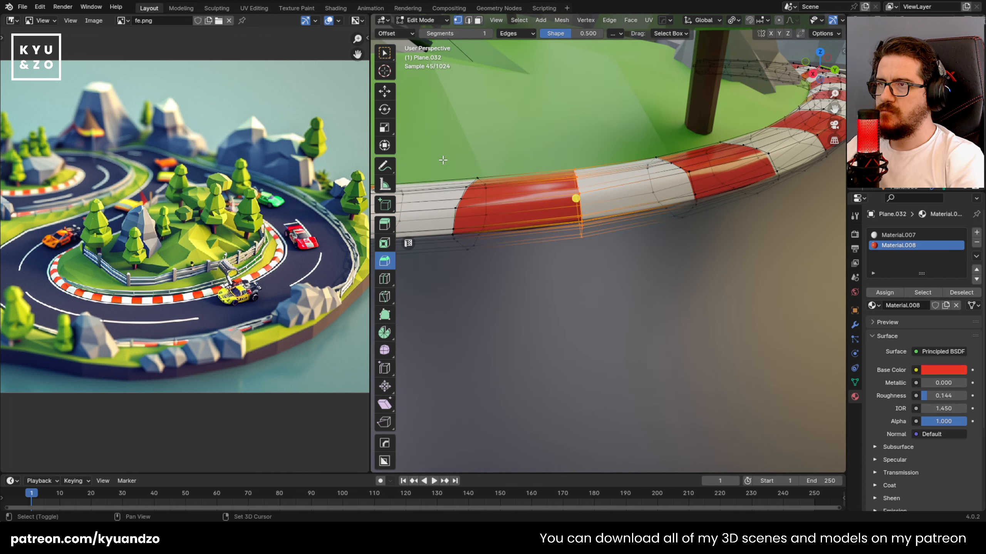
key(g)
key(z)
click(512, 282)
Select the kerb's red stripe section in front of the nearest tree and lower it slightly along Z.
key(shift+grave)
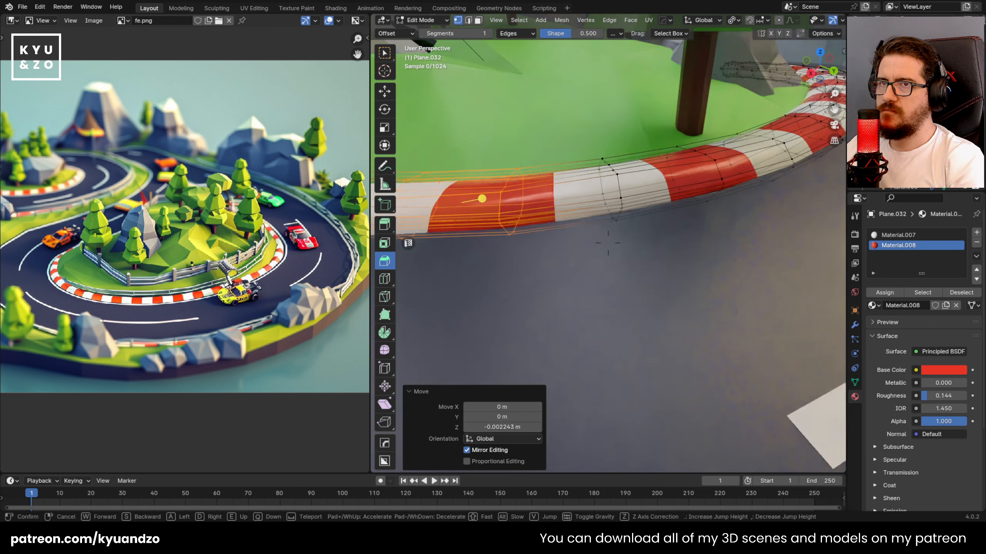
click(614, 208)
drag(474, 149, 620, 260)
key(g)
key(z)
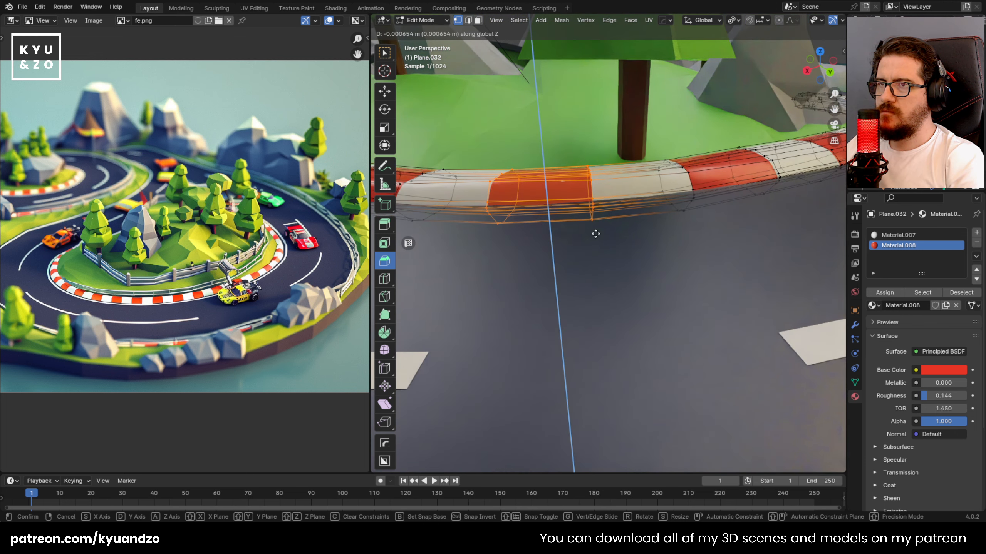
click(595, 236)
Return to the scene camera's view and reopen the kerb's mesh for editing.
key(Tab)
scroll(594, 234, down, 10)
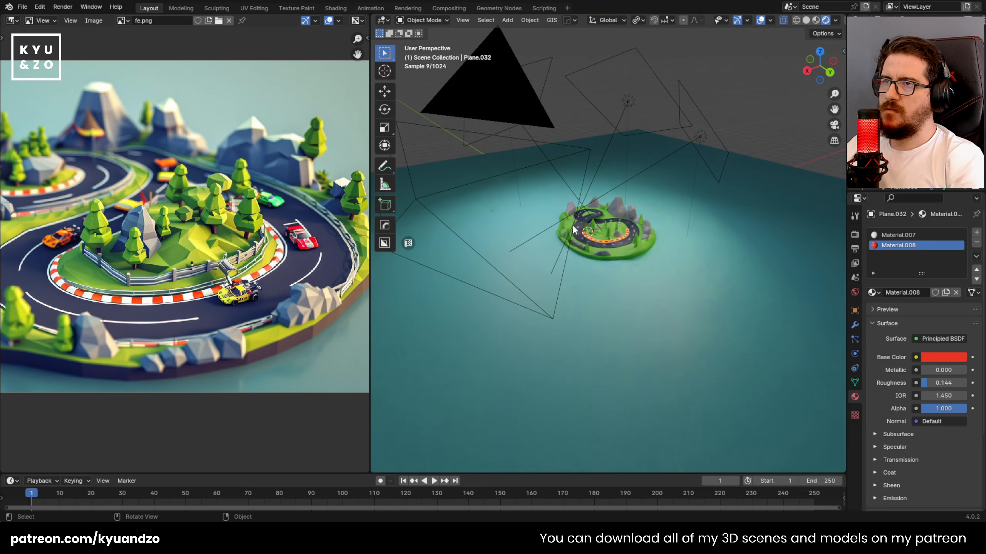
click(573, 226)
key(KP_0)
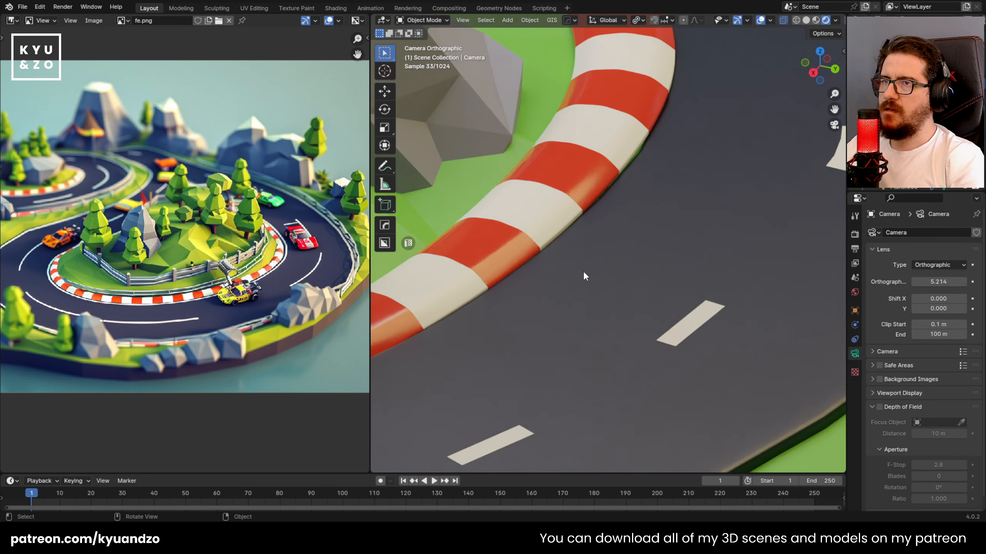
click(591, 175)
key(Tab)
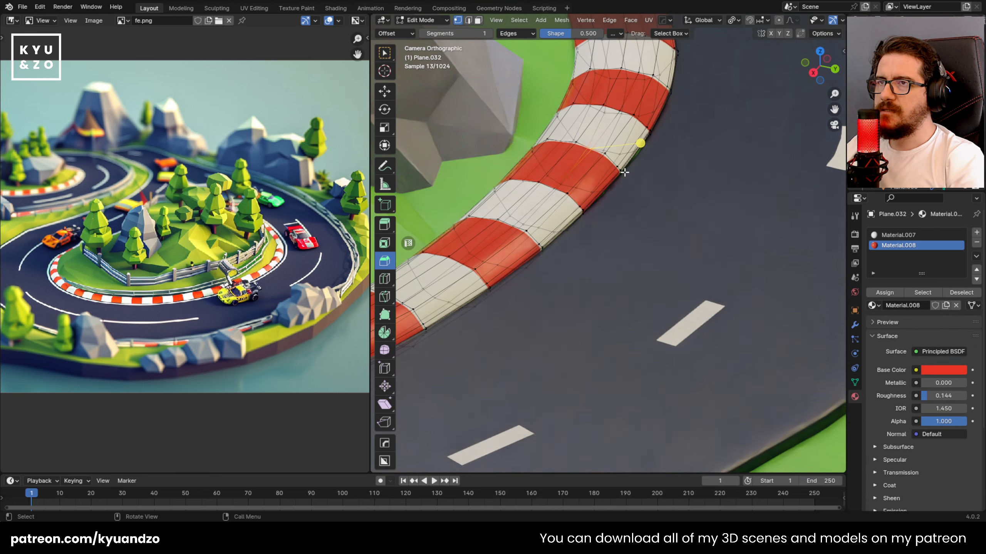
Select the kerb's white stripe section in front of the large rock and lower it about 0.007 m along Z.
key(KP_0)
key(shift+grave)
key(w)
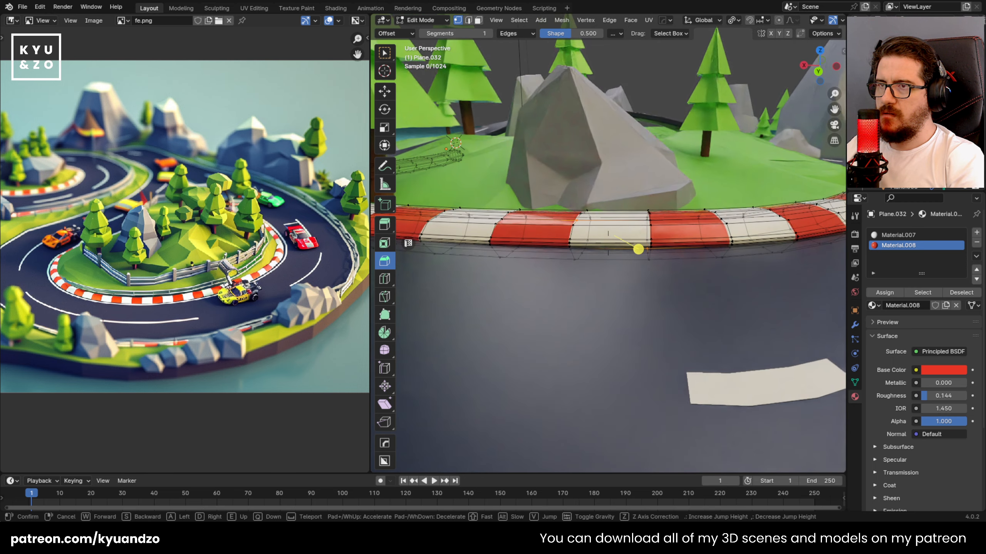
click(552, 187)
drag(670, 285, 670, 286)
key(g)
key(z)
click(660, 288)
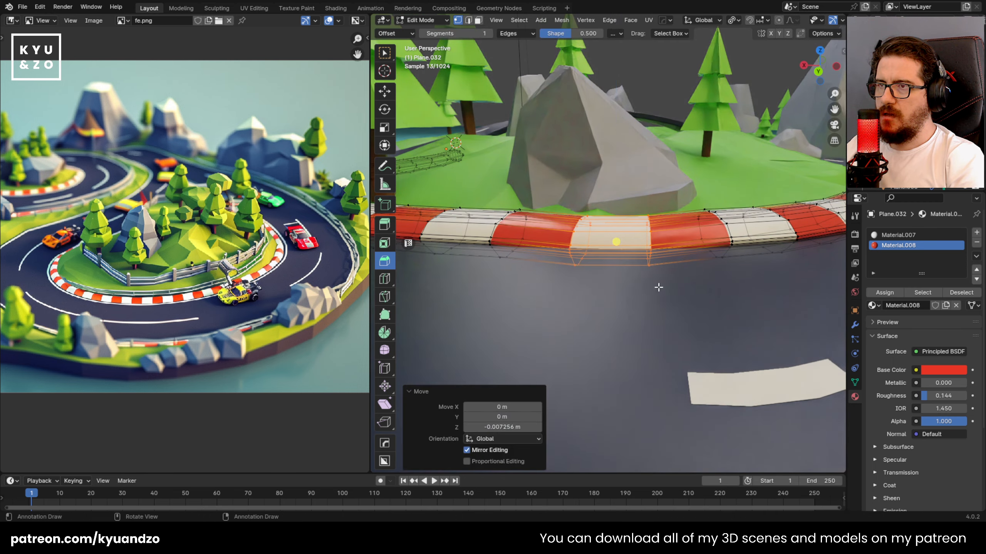
Select the neighbouring red and white stripe sections further along the bend and lower them about 0.005 m along Z.
key(shift+grave)
key(a)
click(608, 243)
click(583, 256)
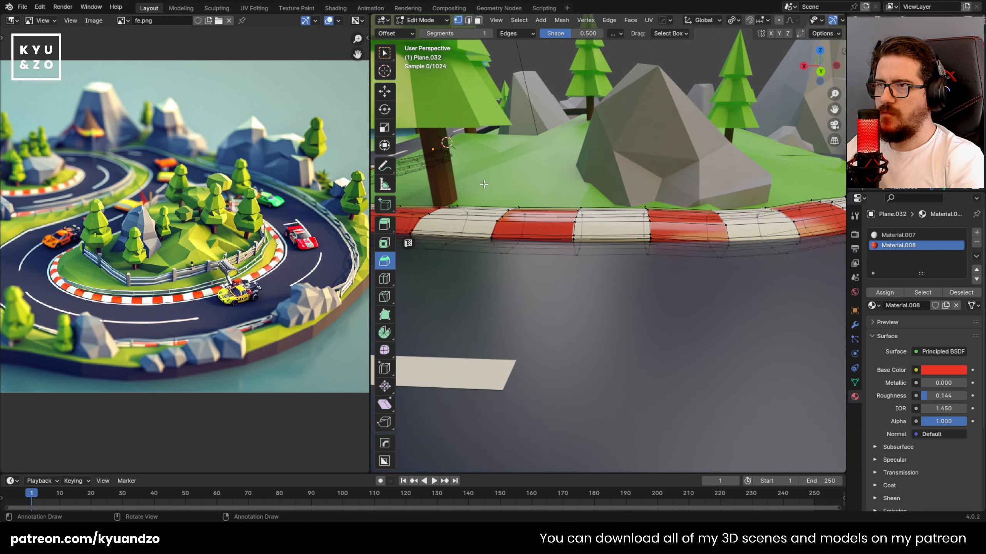
drag(489, 220, 660, 288)
key(g)
key(z)
click(660, 291)
Lower the white stripe section at the large rock's far side by about 0.0067 m along Z.
key(shift+grave)
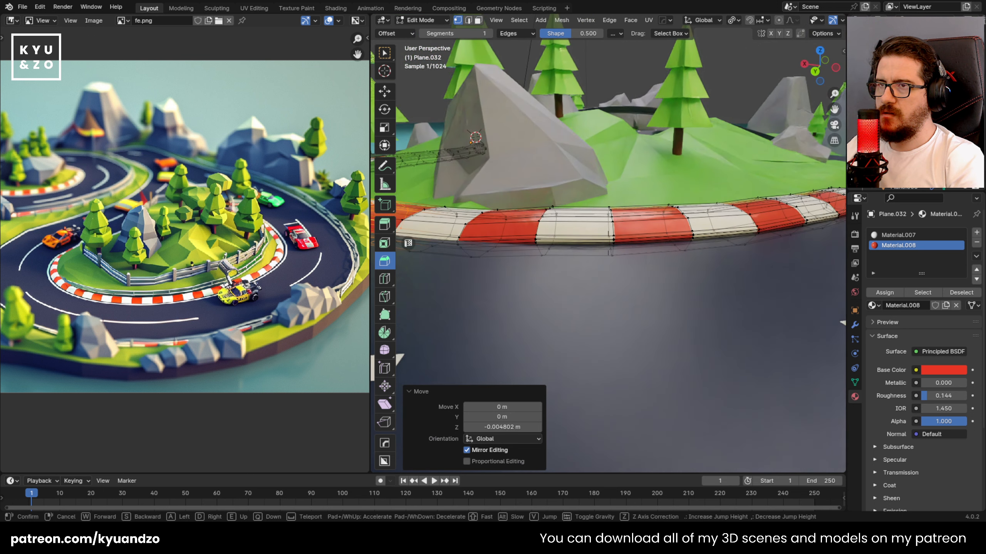
click(546, 230)
drag(540, 199, 636, 282)
key(g)
key(z)
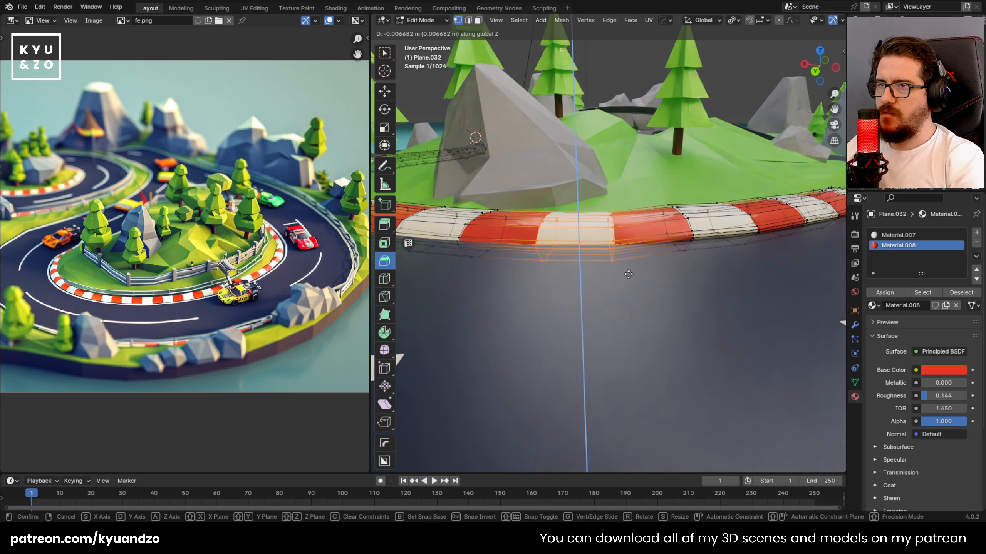
click(629, 275)
Lower the edge loops between the red and white stripes just past the large rock by about 0.0063 m along Z.
key(shift+grave)
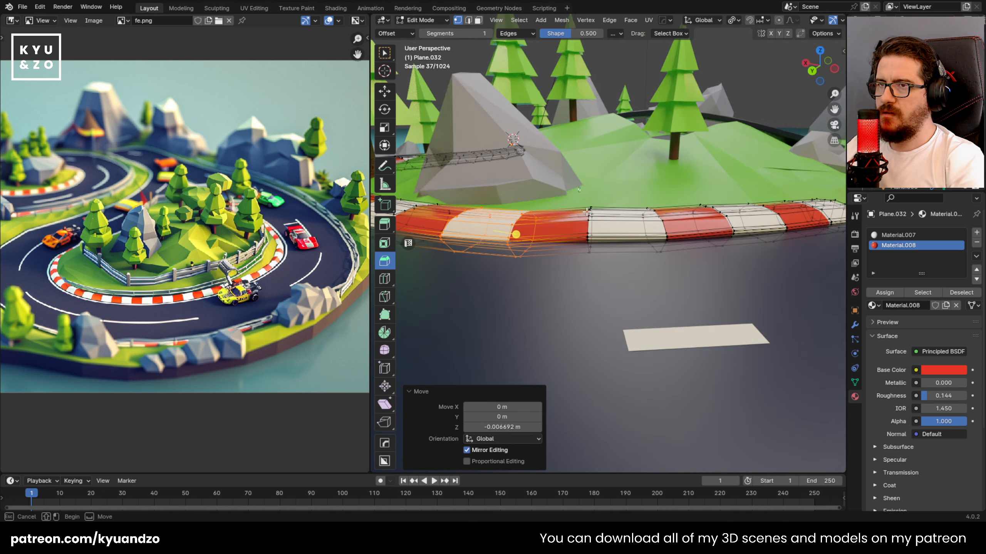
click(607, 252)
drag(516, 202, 601, 284)
key(g)
key(z)
click(601, 287)
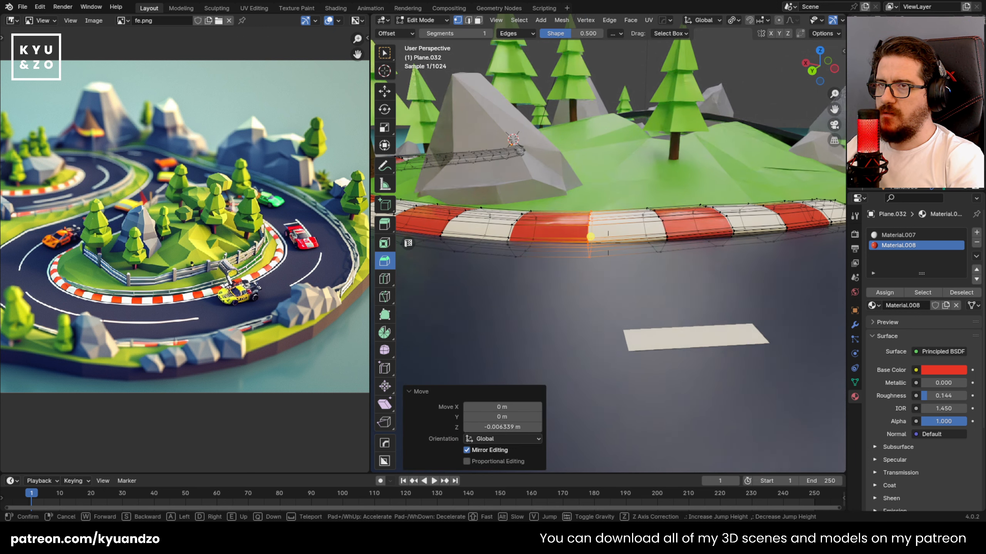
Select the last four stripes up to the kerb's rounded end and lower them about 0.008 m along Z.
key(shift+grave)
click(600, 287)
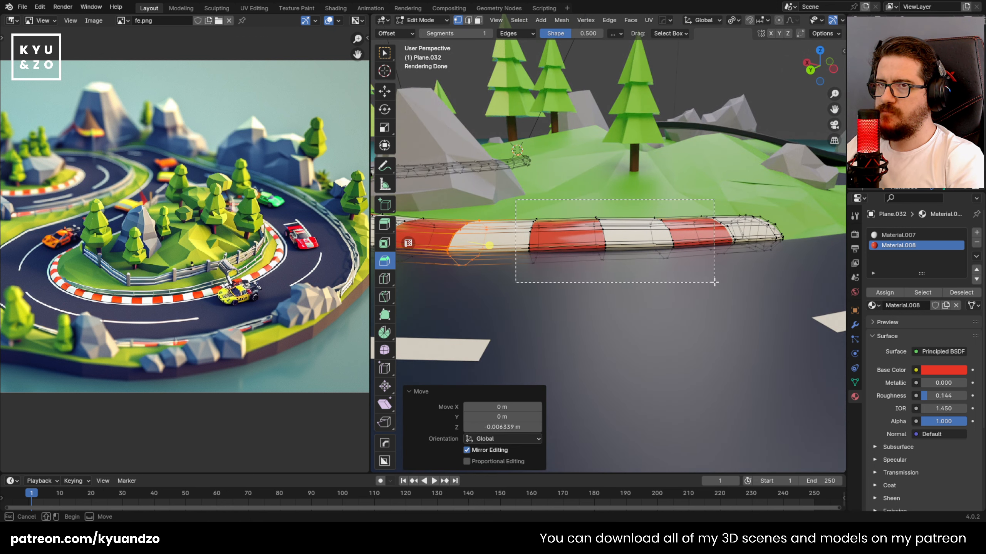
drag(801, 280, 801, 280)
key(g)
key(z)
click(802, 285)
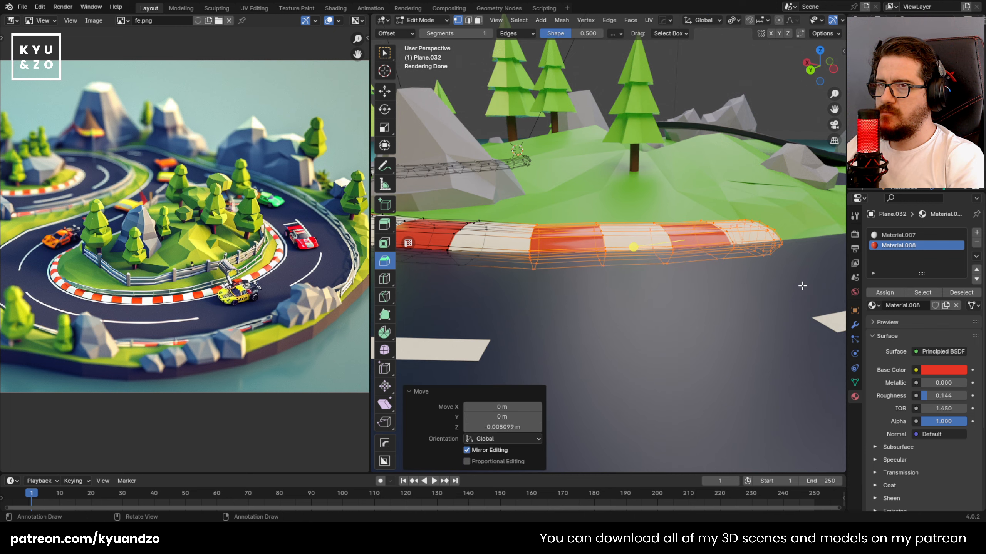
Leave mesh editing and examine the lowered kerb from a distance and through the scene camera.
key(Tab)
key(shift+grave)
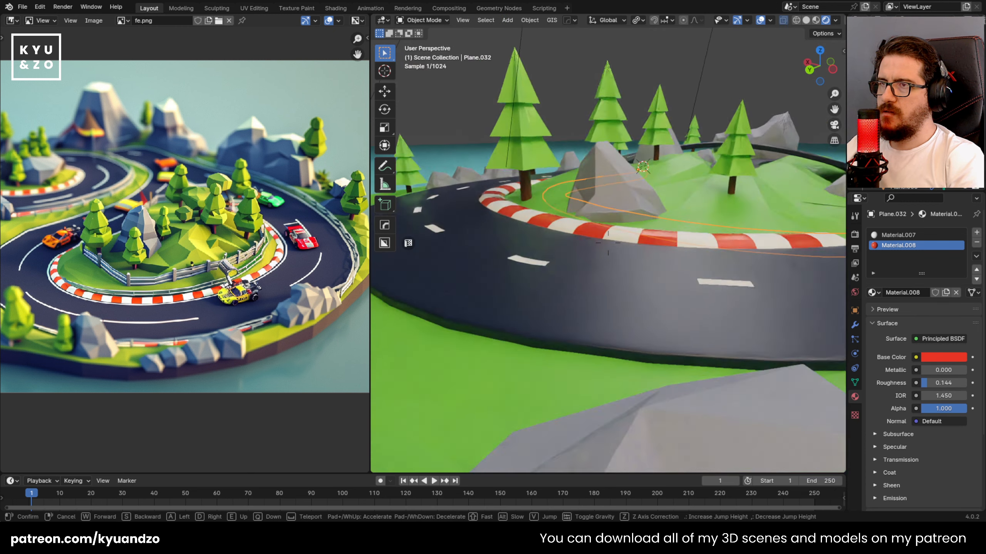
key(s)
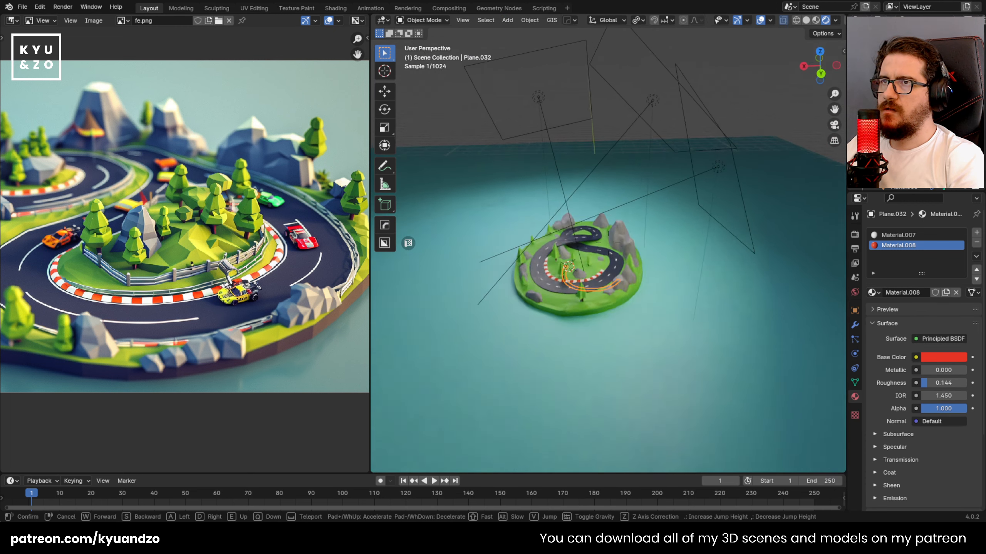
click(607, 243)
click(499, 181)
key(KP_0)
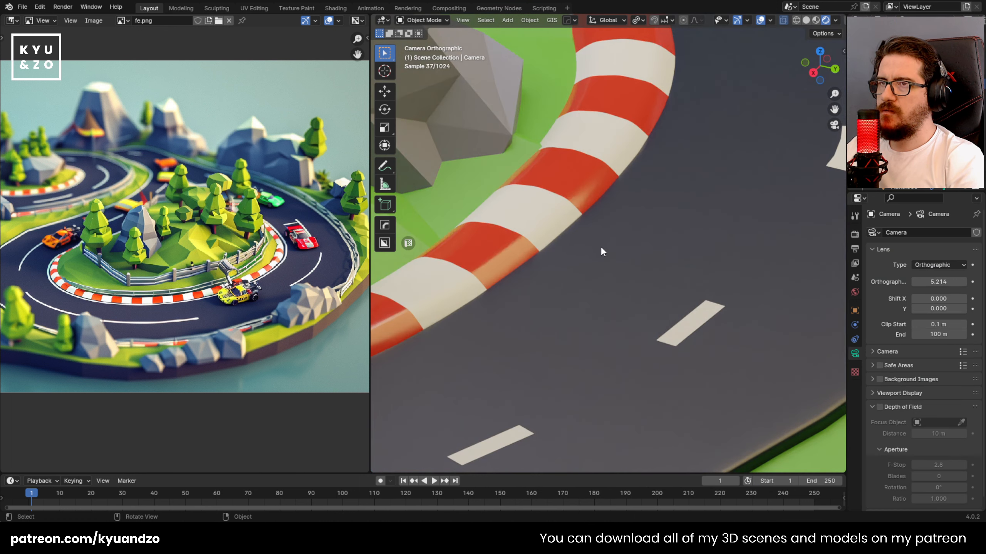
scroll(596, 252, down, 8)
scroll(578, 182, up, 6)
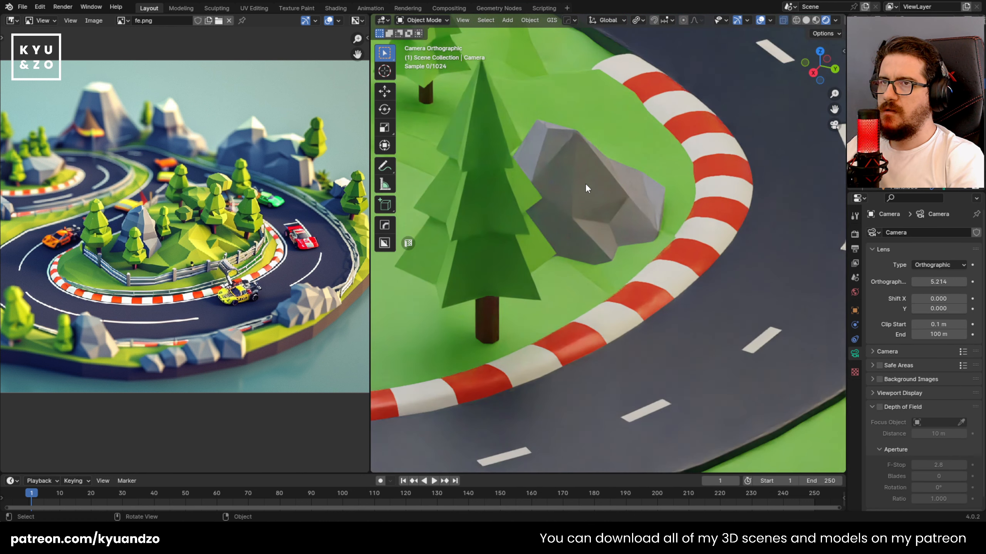
Edit the island ground mesh and lower the vertex behind the rock inside the bend by about 0.02 m along Z.
click(598, 141)
shift+middle_drag(598, 140, 587, 215)
key(Tab)
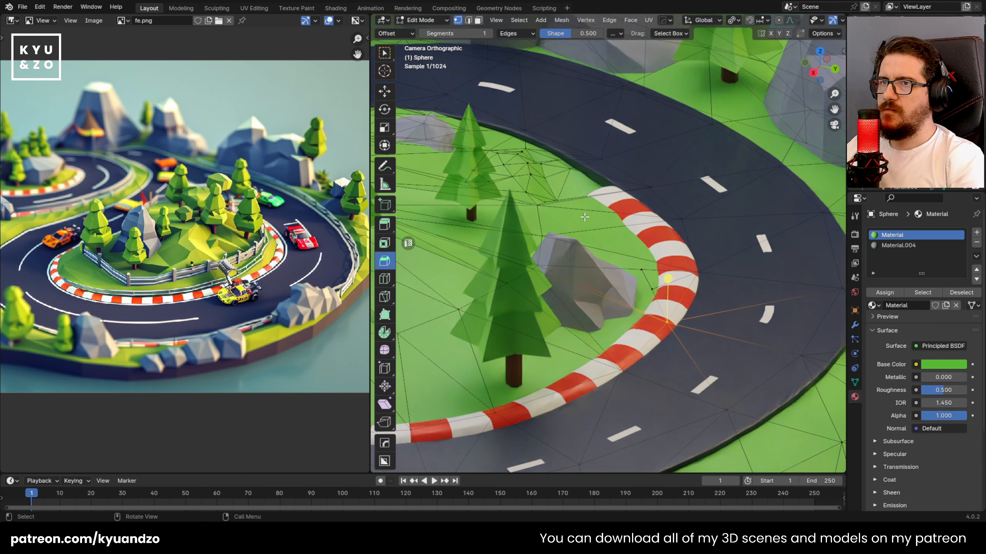
scroll(586, 215, up, 1)
click(518, 199)
key(g)
key(a)
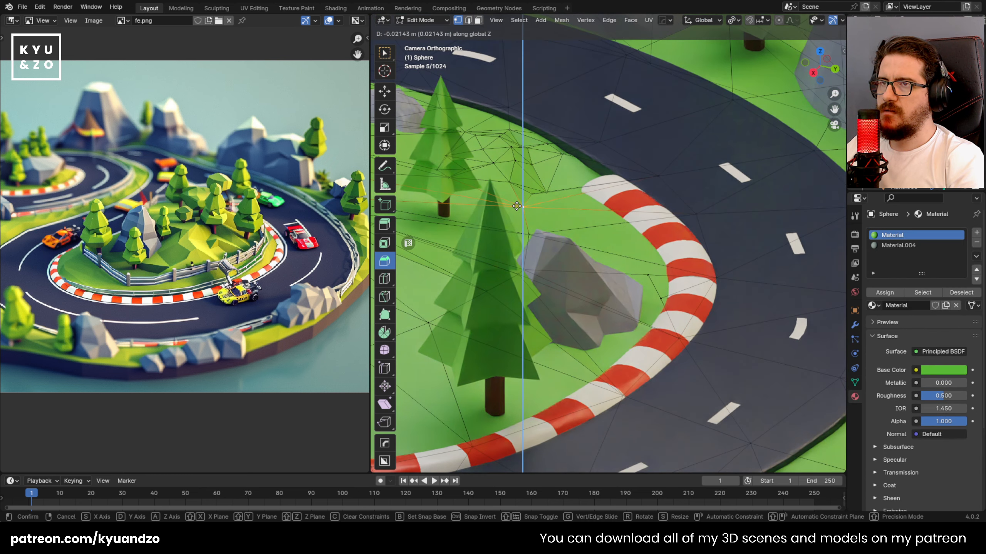
click(517, 206)
key(Tab)
Add an area light to the scene and raise it about 1.15 m above the track.
scroll(594, 244, down, 6)
shift+middle_drag(555, 231, 663, 200)
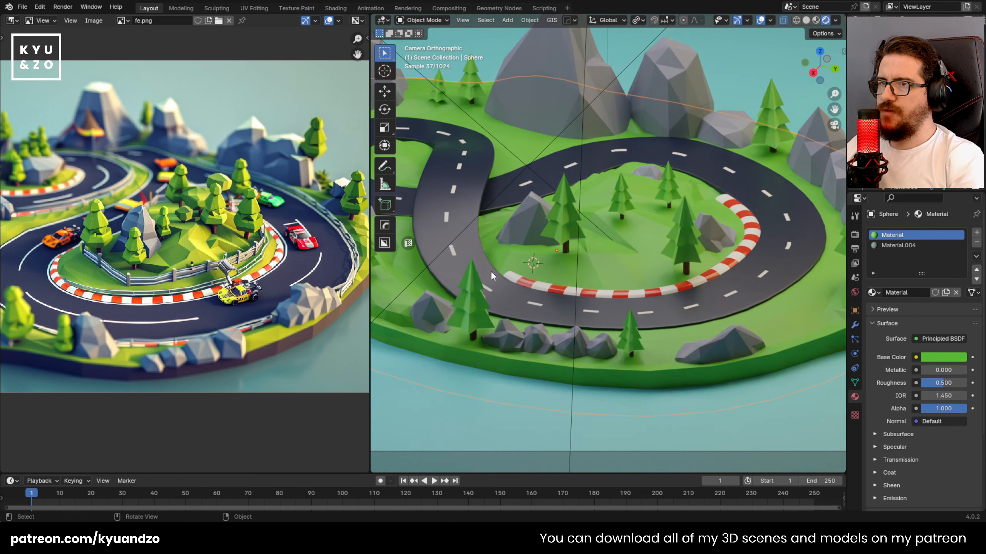
scroll(589, 242, down, 4)
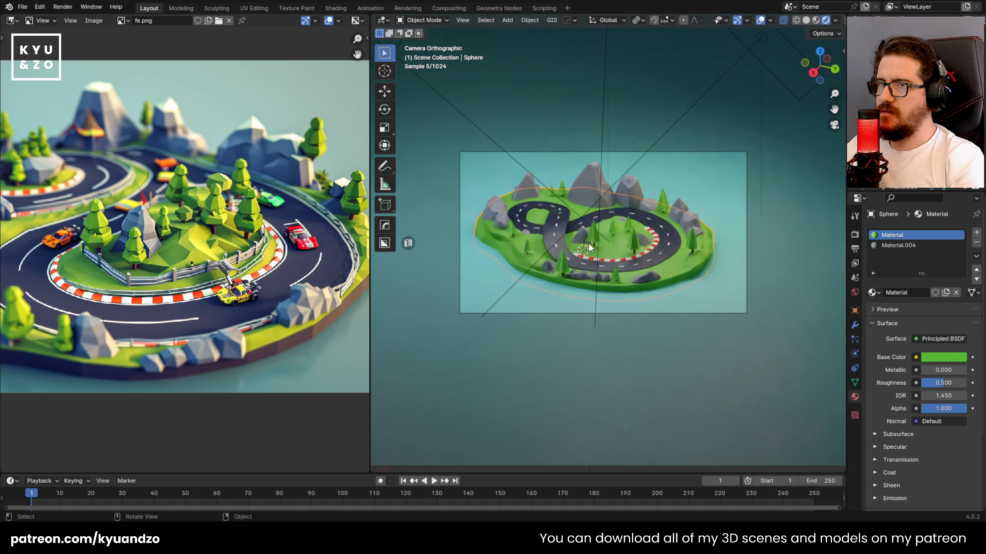
scroll(588, 243, up, 2)
shift+middle_drag(674, 249, 608, 289)
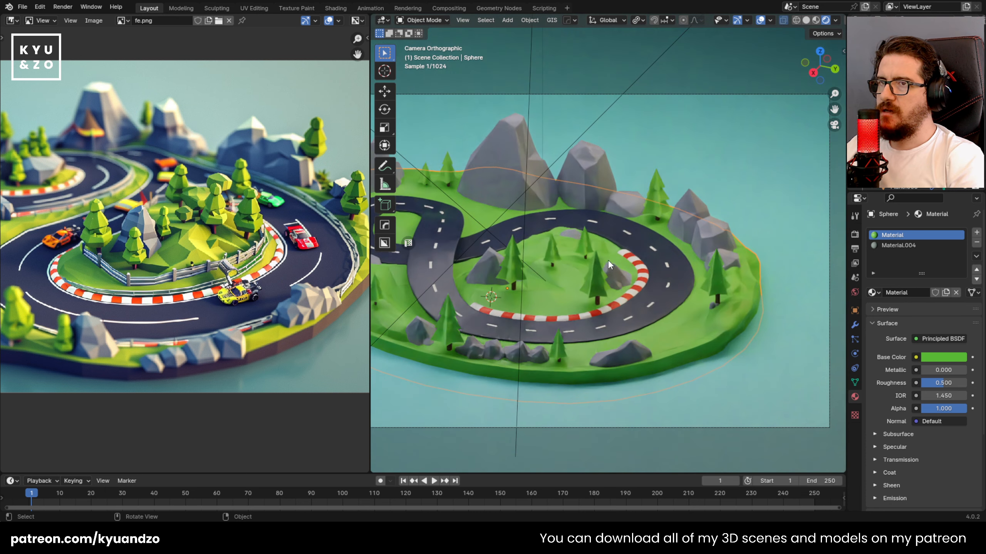
key(shift+a)
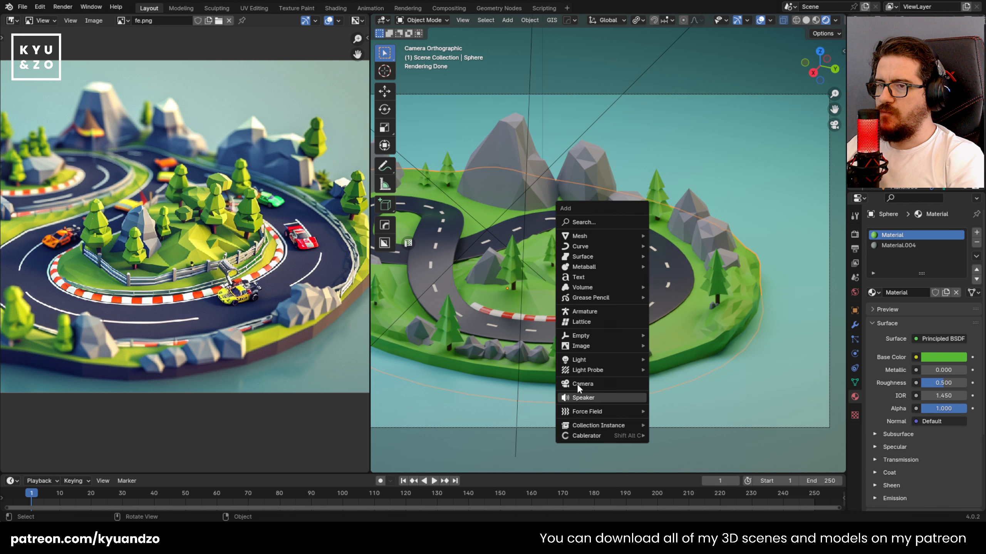
mouse_move(634, 361)
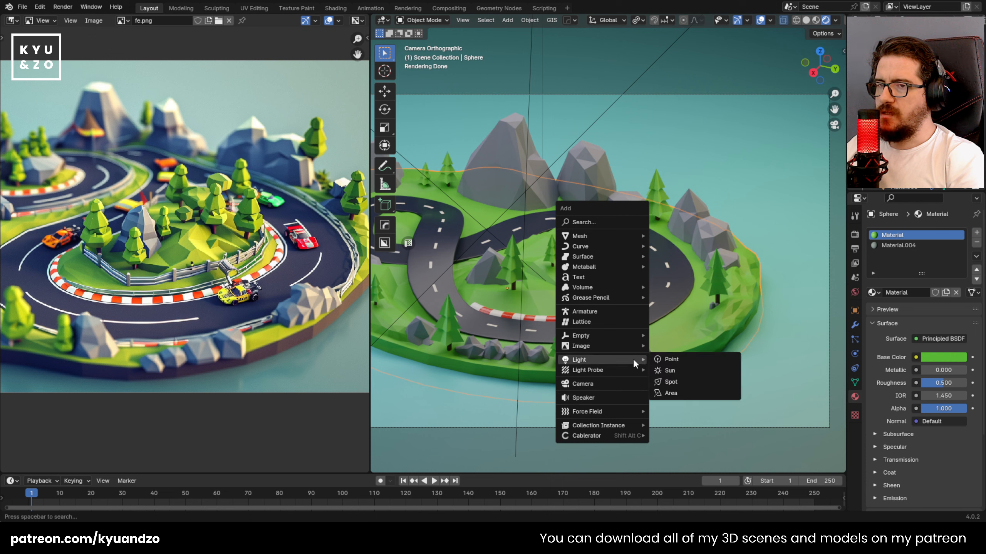
click(677, 391)
key(g)
key(z)
key(z)
click(649, 148)
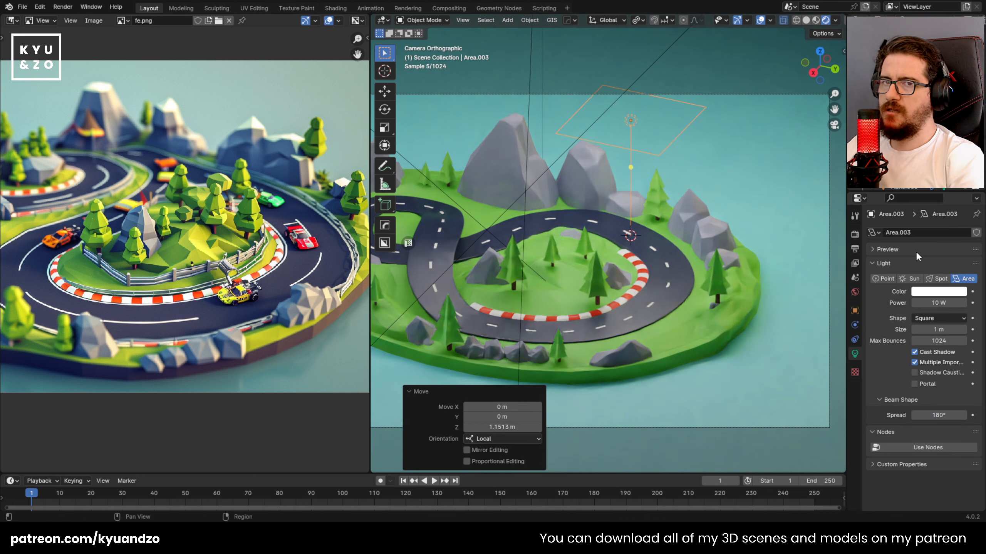
Give the area light a warm orange colour and set its power to about 16.9 W.
click(929, 292)
click(895, 196)
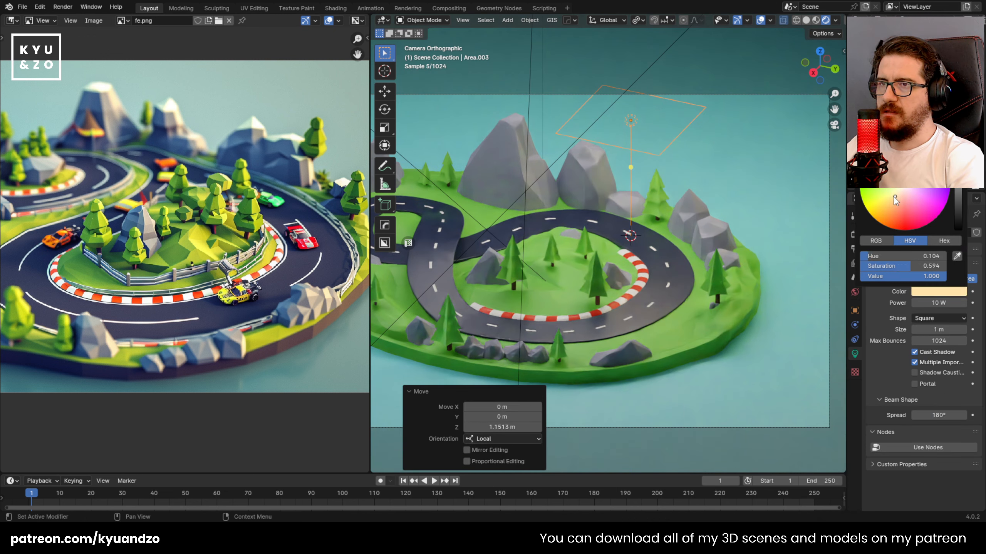
drag(939, 303, 950, 303)
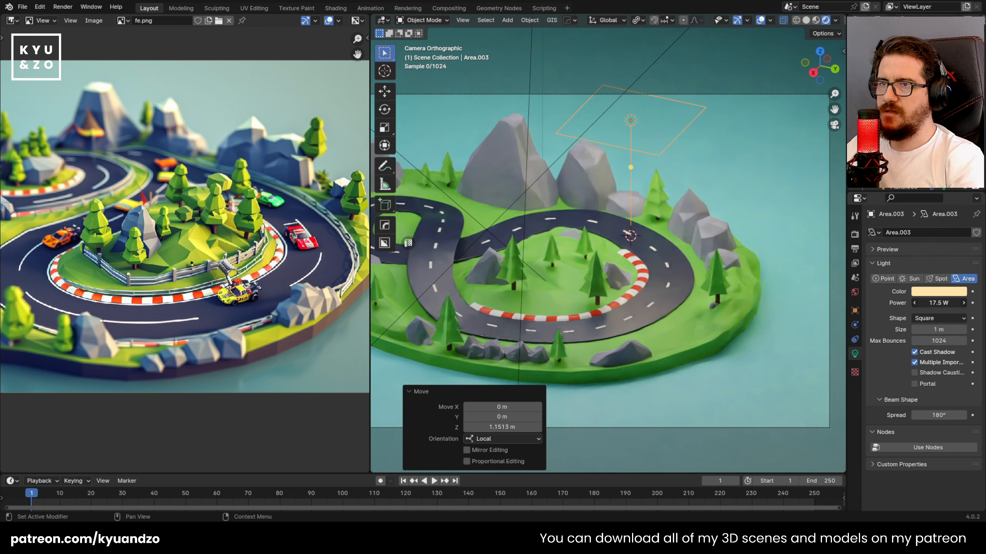
click(931, 290)
click(891, 204)
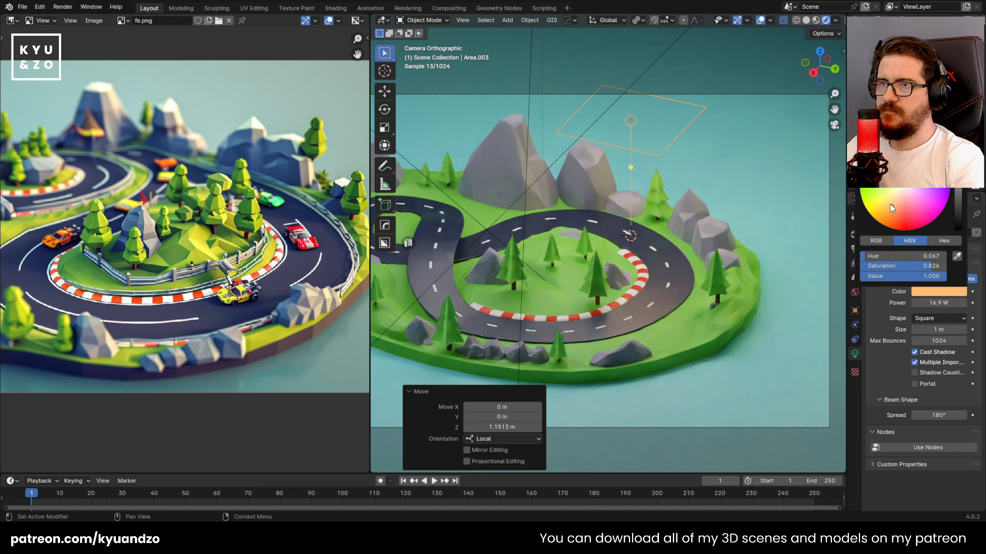
Rotate the area light about X and Z so it faces the island, and set its power to 56.7 W.
key(r)
key(s)
click(662, 220)
key(r)
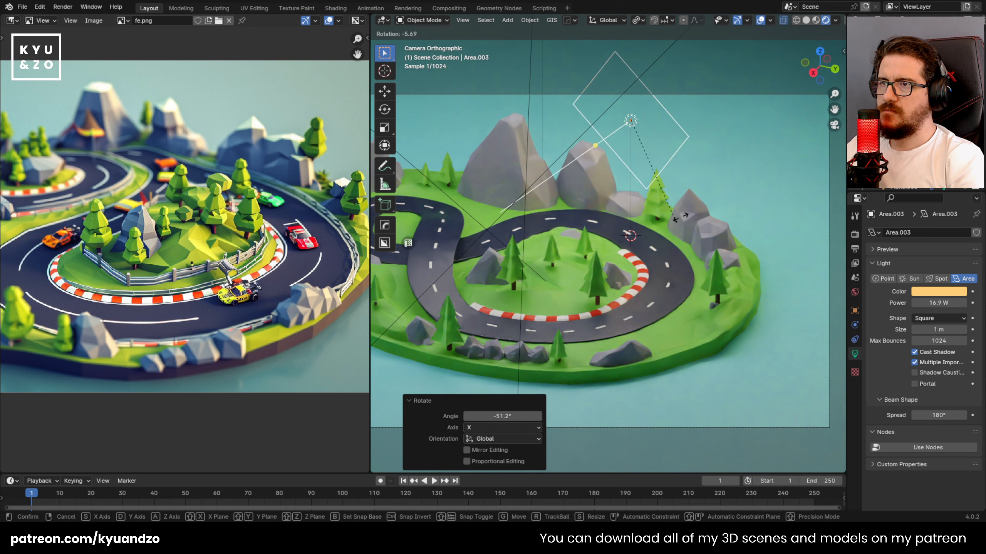
key(a)
click(704, 168)
key(r)
key(s)
click(708, 196)
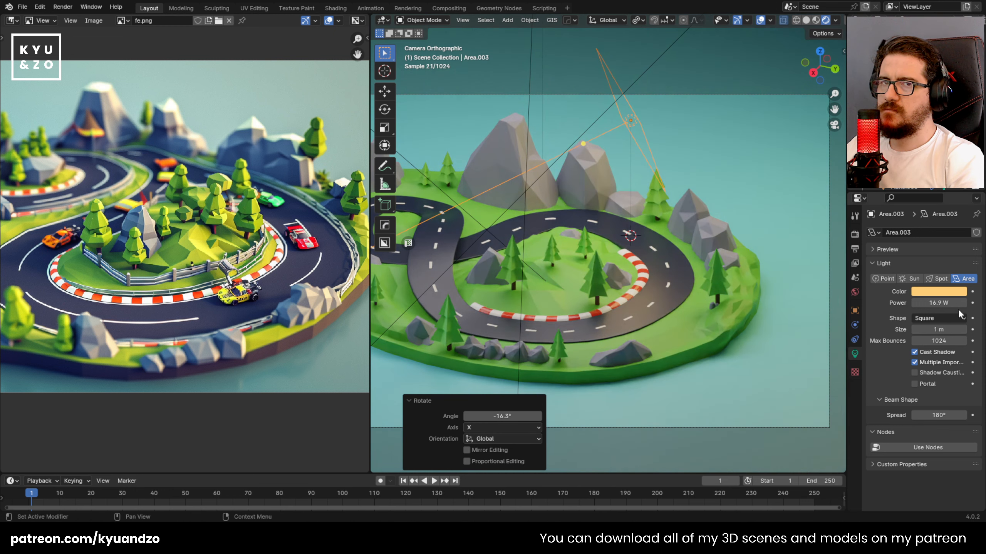
drag(938, 303, 958, 303)
Move the area light outward along Y and up about 1.11 m along Z, and rotate it about 26° around Z.
scroll(636, 246, down, 3)
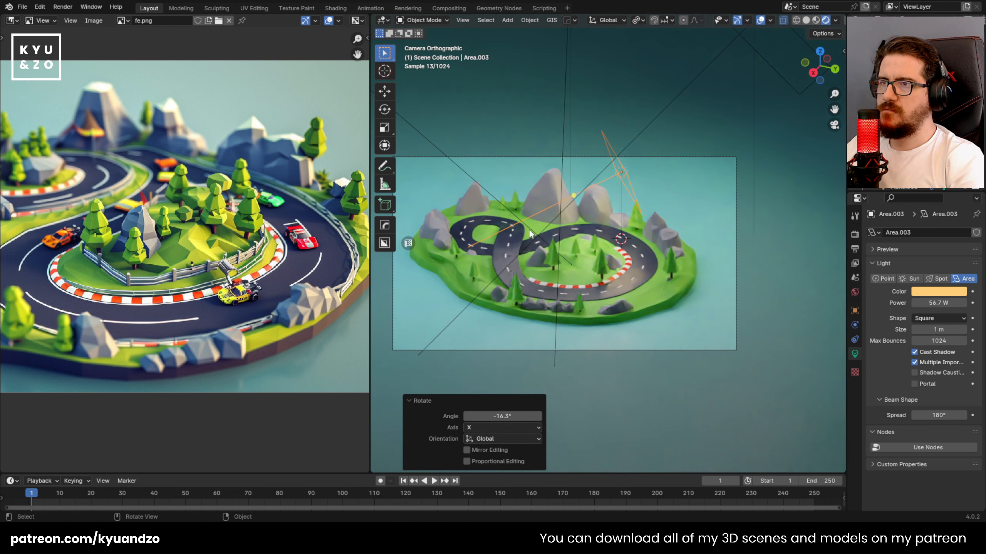
key(g)
key(d)
key(a)
click(621, 171)
key(r)
key(a)
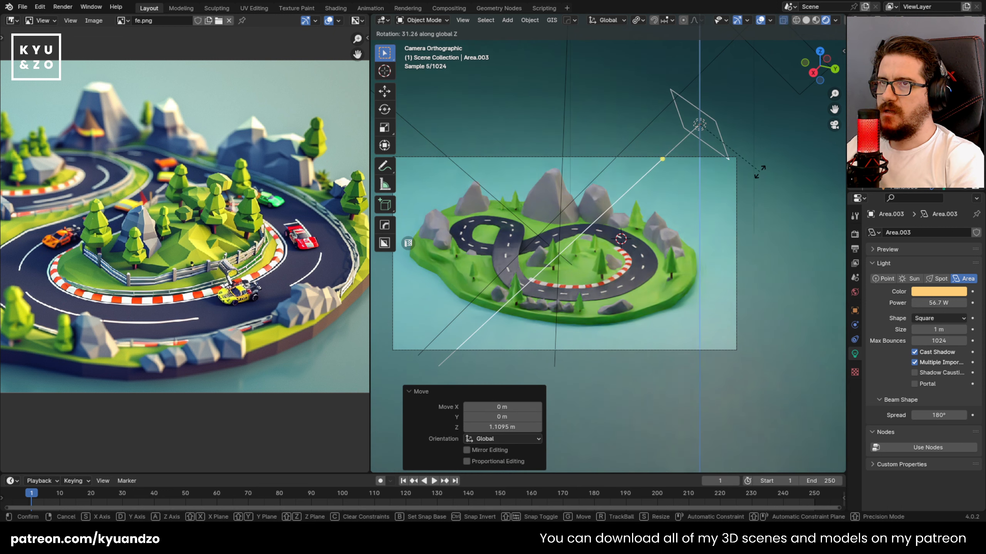
click(751, 180)
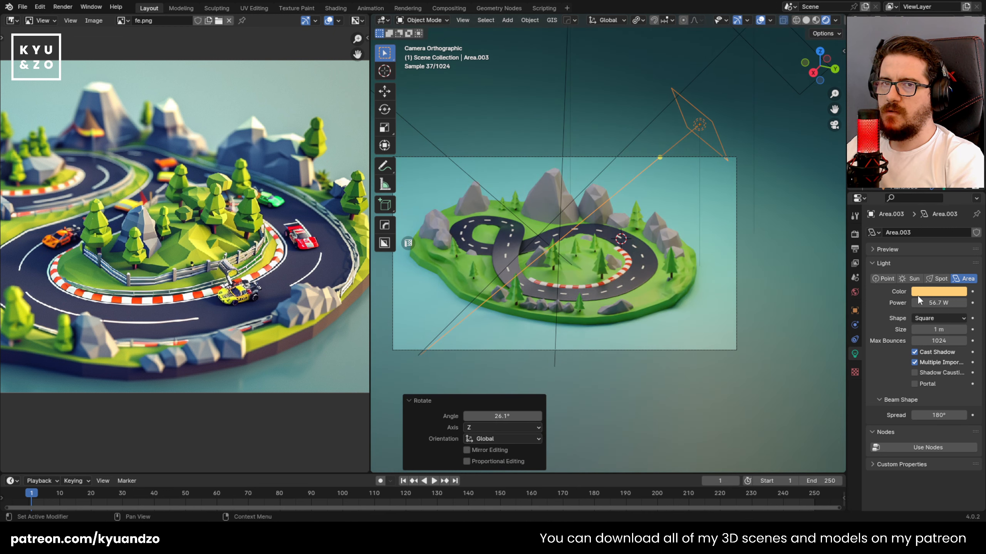
Set the area light's power to about 219.7 W, its colour to a deeper orange and its beam spread to 121°.
drag(926, 303, 975, 303)
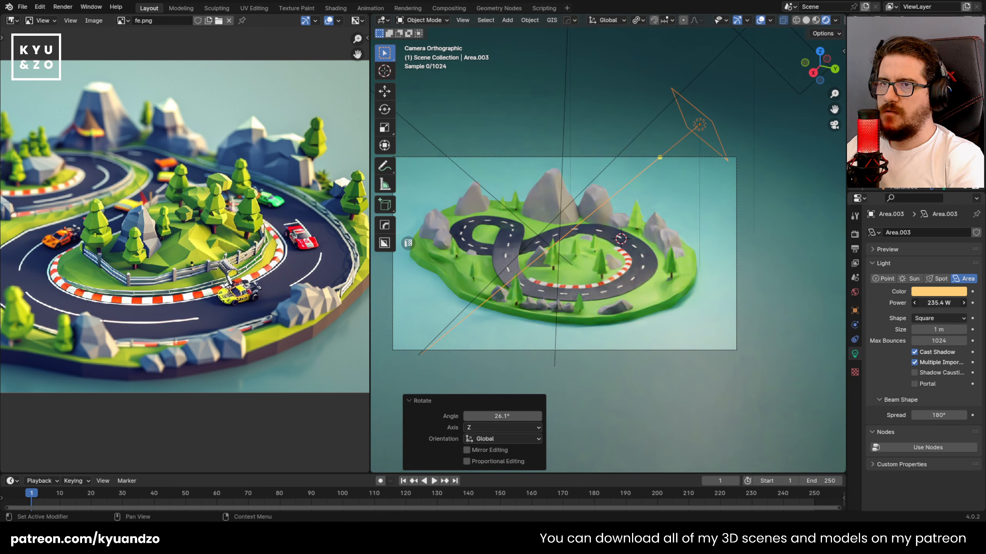
click(939, 292)
drag(890, 208, 886, 212)
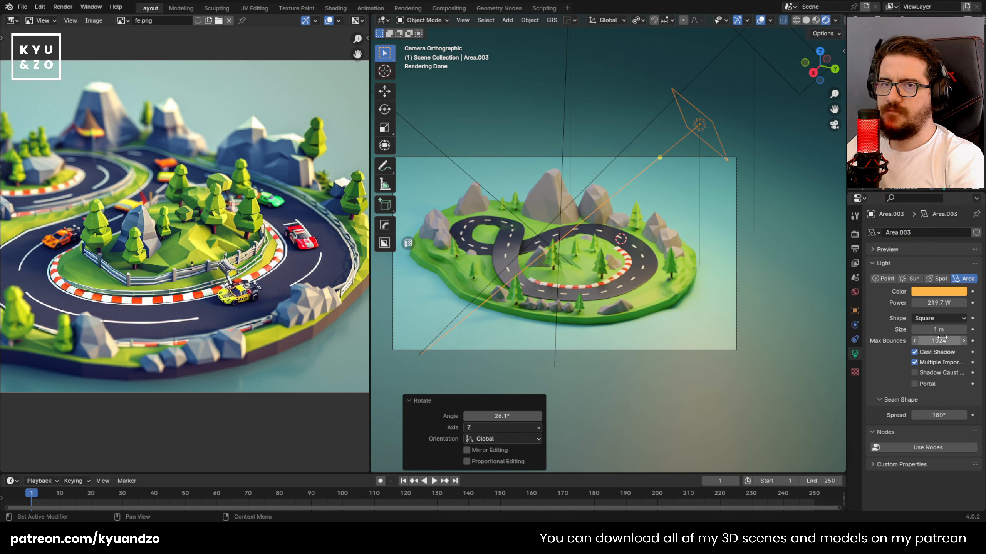
mouse_move(939, 415)
mouse_down()
mouse_move(924, 415)
mouse_move(941, 415)
mouse_up()
Move the area light further from the island, rotate it about -19.2° around Z and lower it about 1.1 m along Z.
key(g)
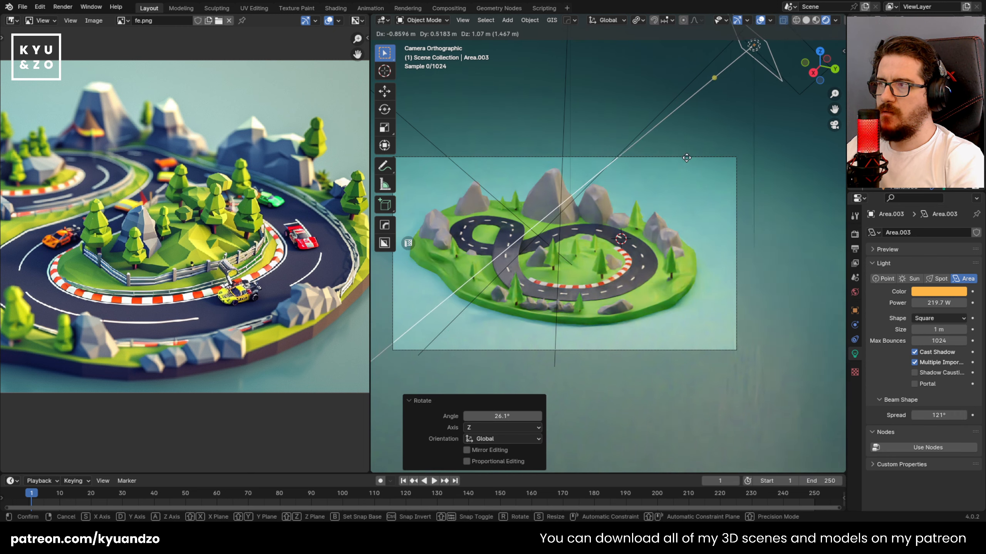
click(692, 145)
key(r)
key(z)
click(769, 274)
key(g)
key(z)
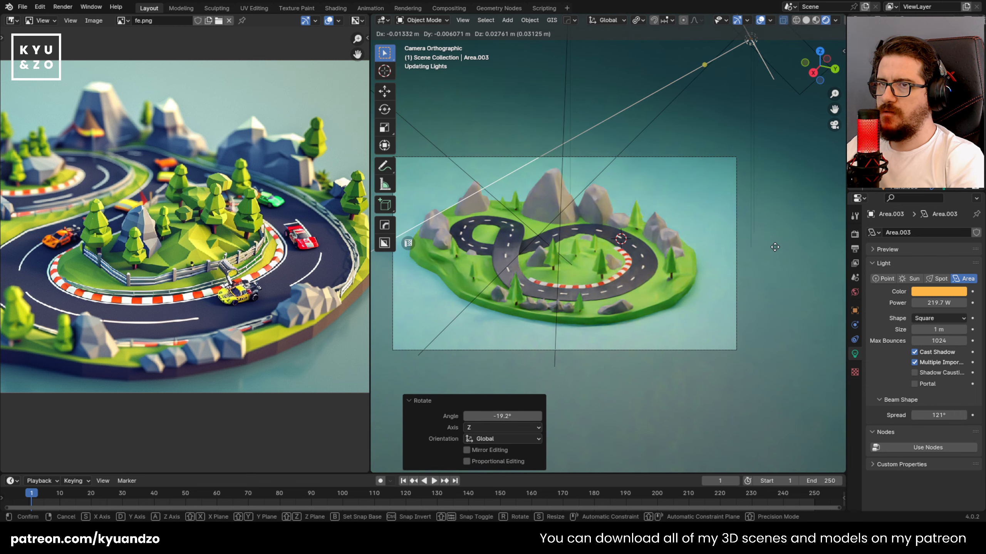
click(781, 323)
Shift the area light's colour to a stronger orange with hue 0.061 and saturation 0.976.
click(939, 291)
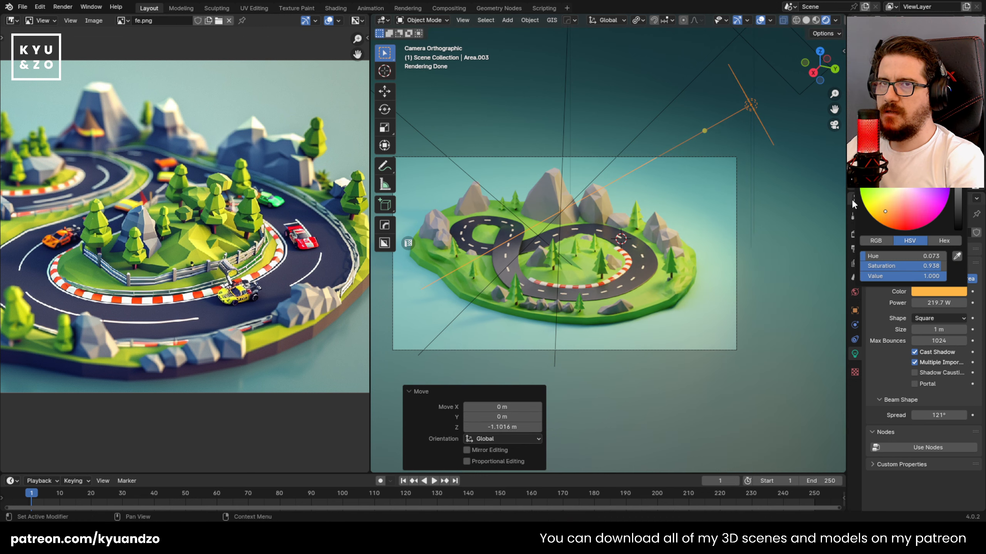
drag(892, 216, 883, 216)
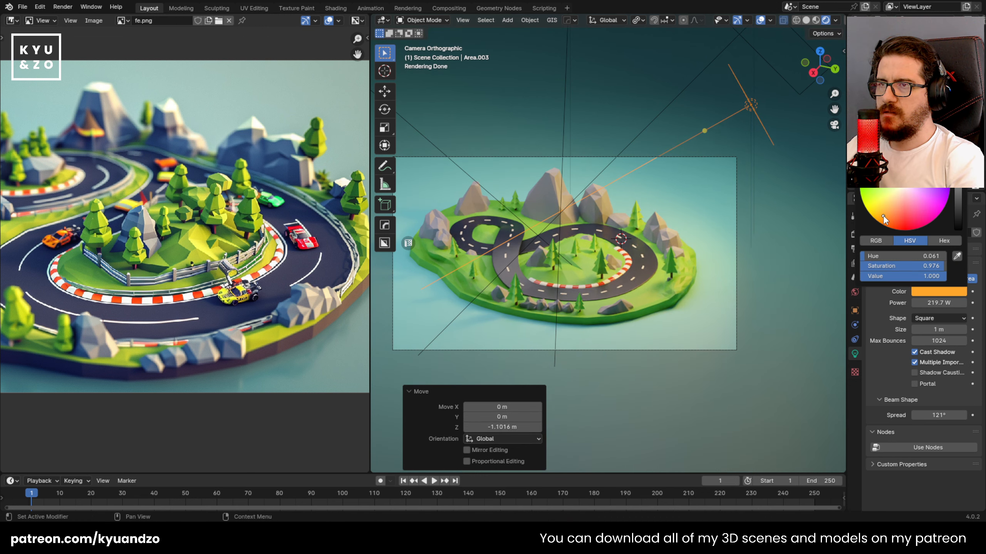
Inspect the pale-yellow area light's settings and compare the lit scene with the reference image.
click(602, 148)
scroll(471, 294, down, 2)
scroll(152, 237, down, 2)
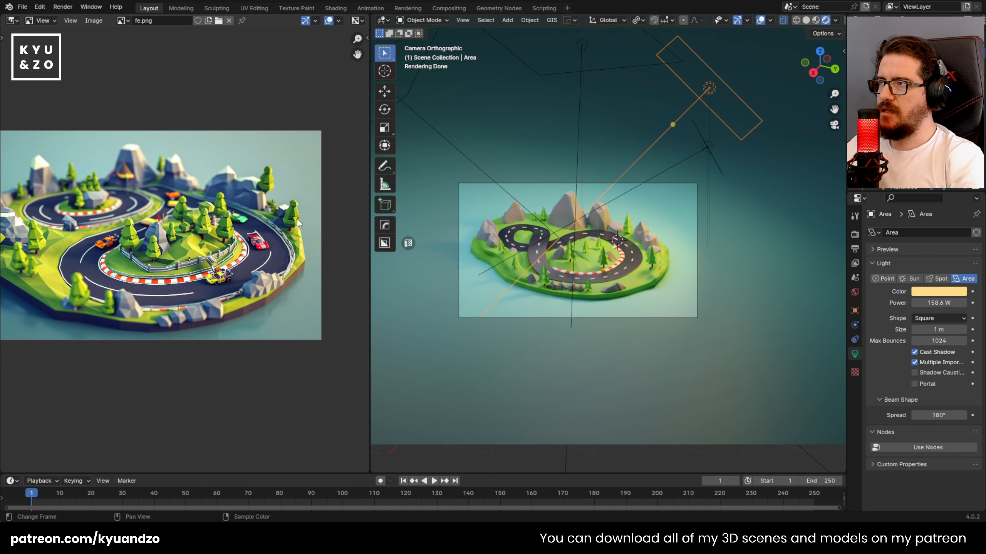
scroll(278, 248, up, 1)
scroll(247, 241, up, 1)
click(713, 128)
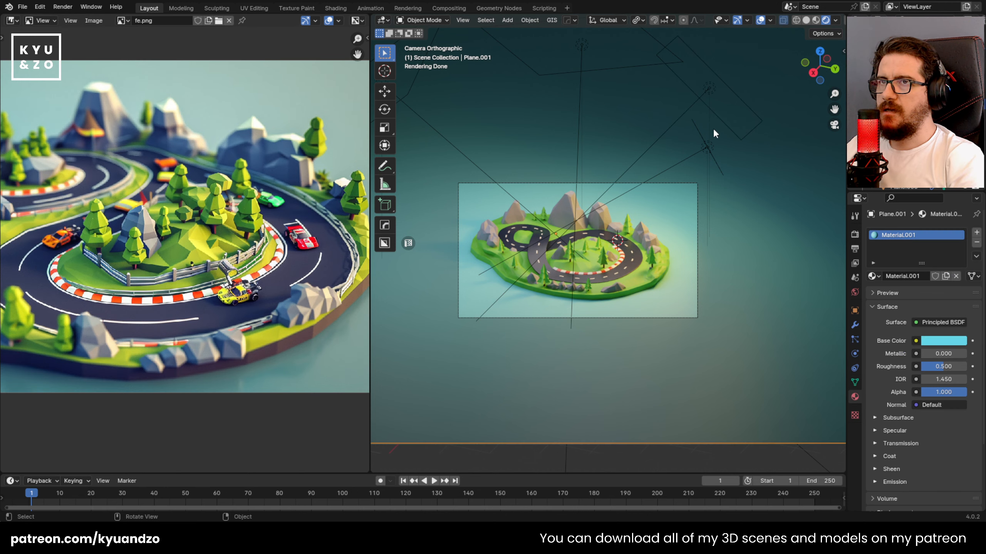
click(710, 110)
scroll(512, 193, down, 2)
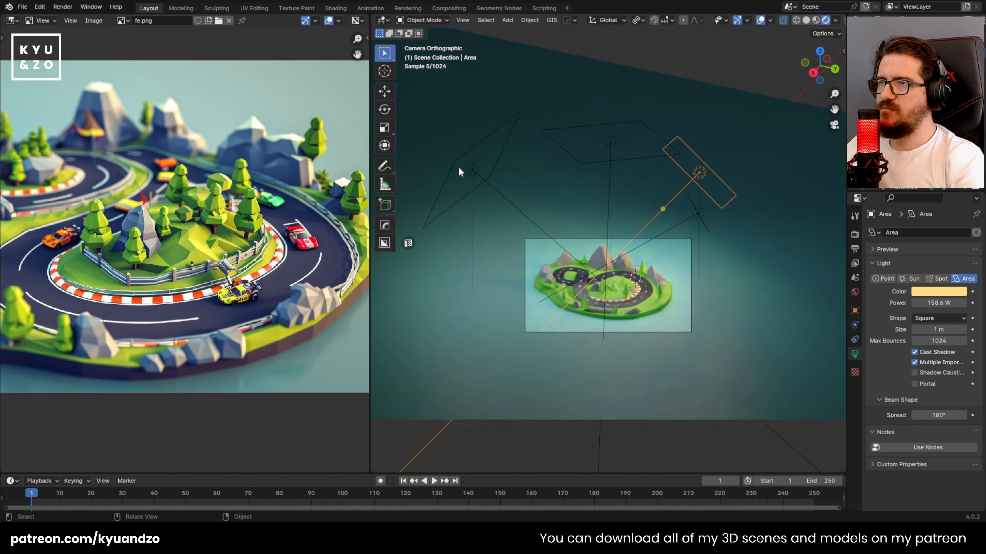
Try the scene without Area.002, the light beyond the small-loop side of the island, and undo the deletion.
click(462, 166)
click(469, 167)
key(x)
click(485, 191)
scroll(558, 305, up, 2)
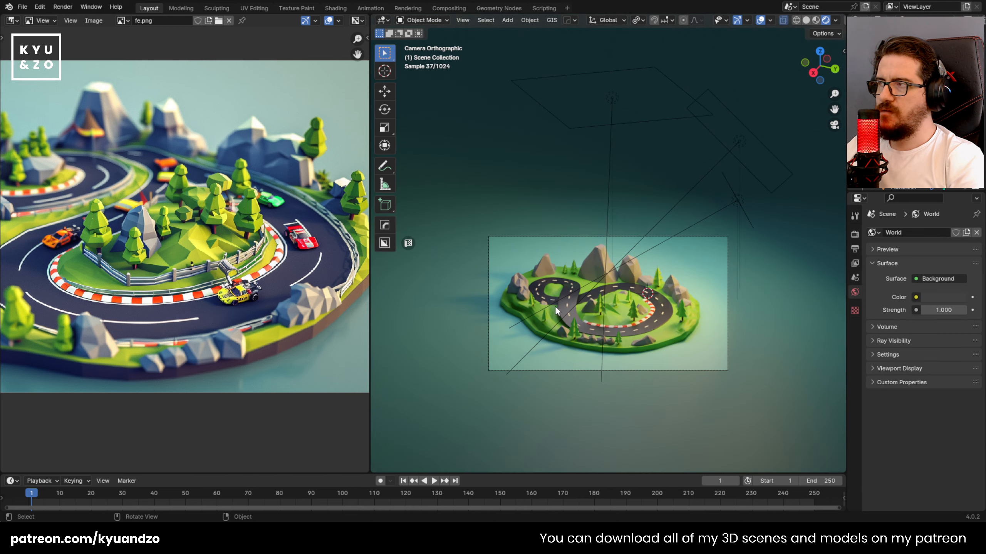
scroll(152, 231, down, 3)
key(ctrl+z)
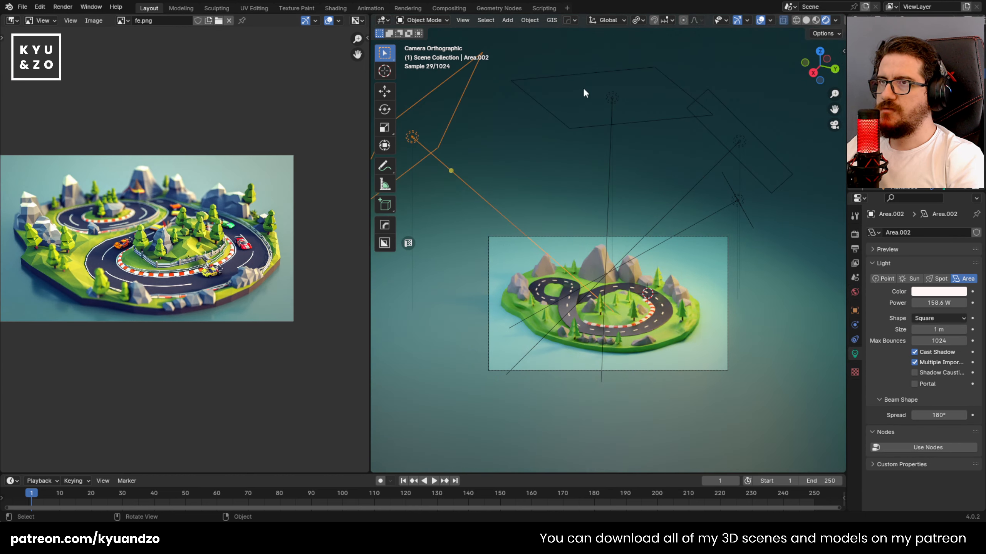
Try the scene without the overhead area light Area.001 and undo the deletion.
click(607, 101)
click(607, 102)
key(x)
click(608, 104)
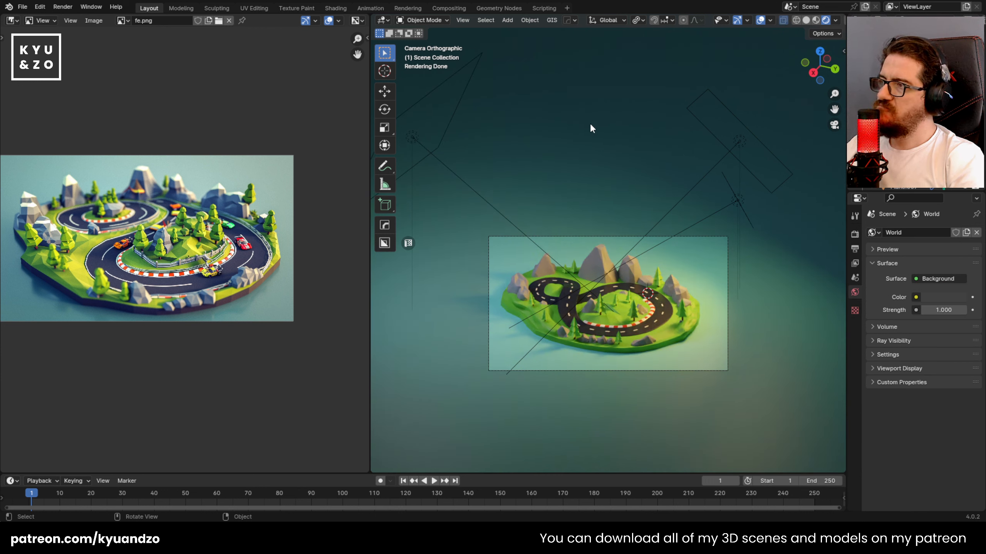
key(ctrl+z)
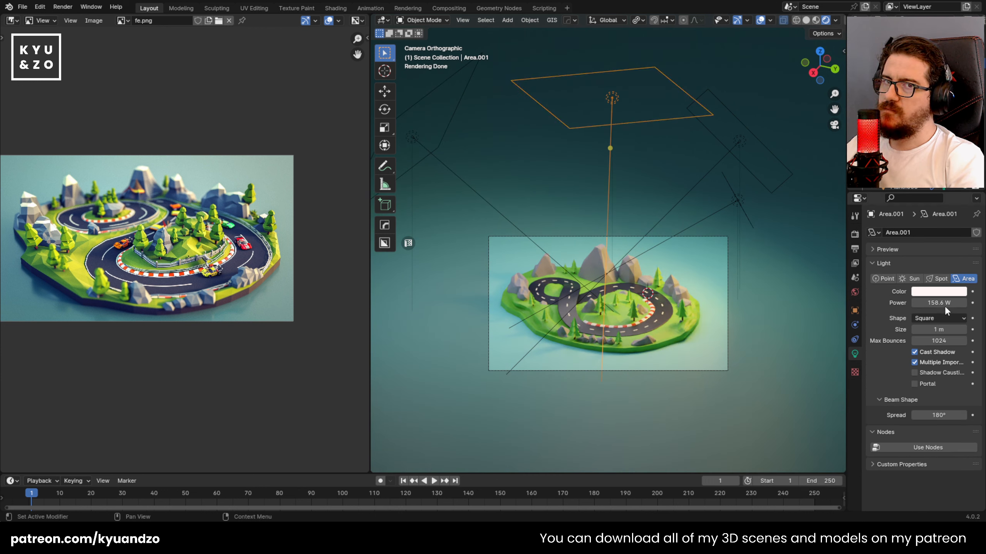
Set the orange area light's power to 290.7 W.
mouse_move(945, 307)
mouse_down()
mouse_move(930, 307)
mouse_move(963, 307)
mouse_up()
click(738, 201)
Try the scene without the pale-yellow area light named Area and undo the deletion.
click(738, 142)
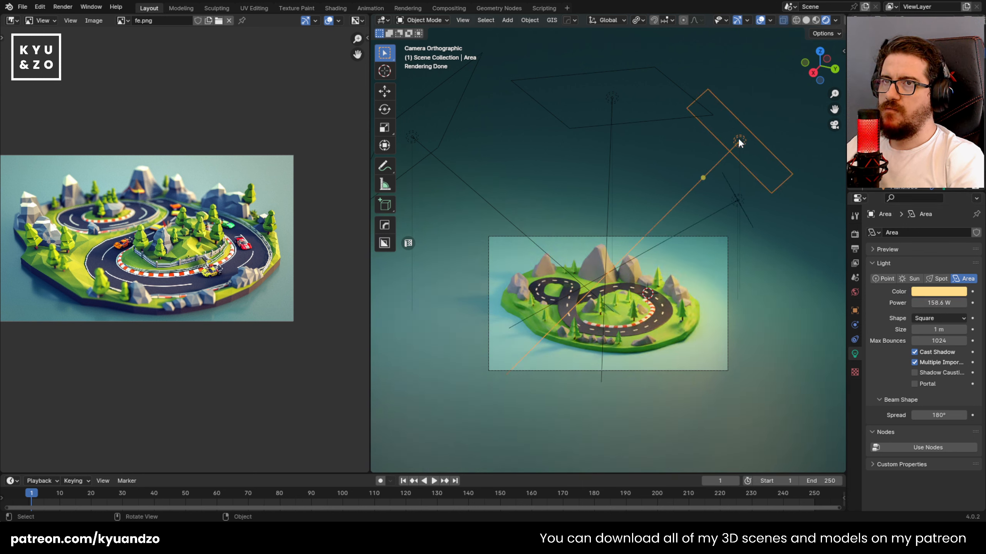
key(Delete)
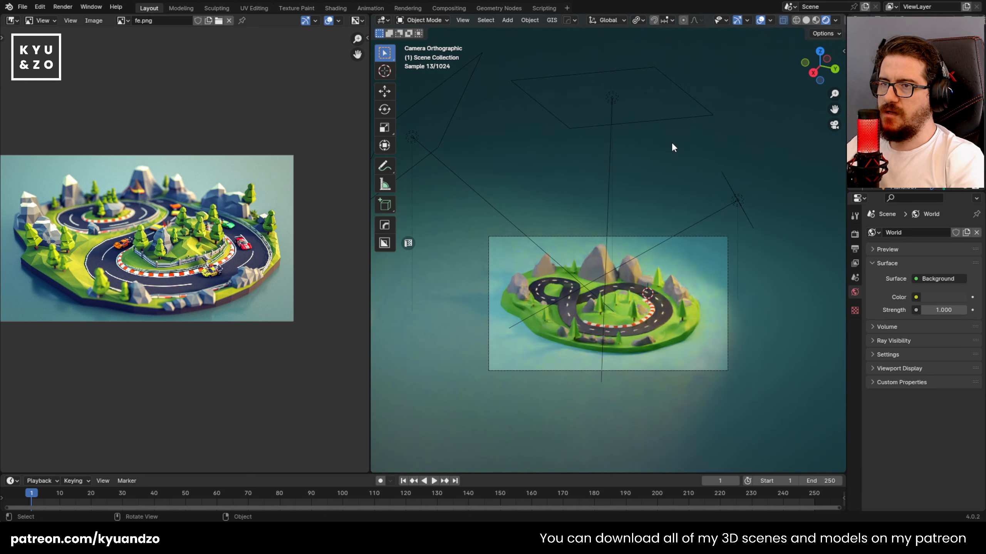
key(ctrl+z)
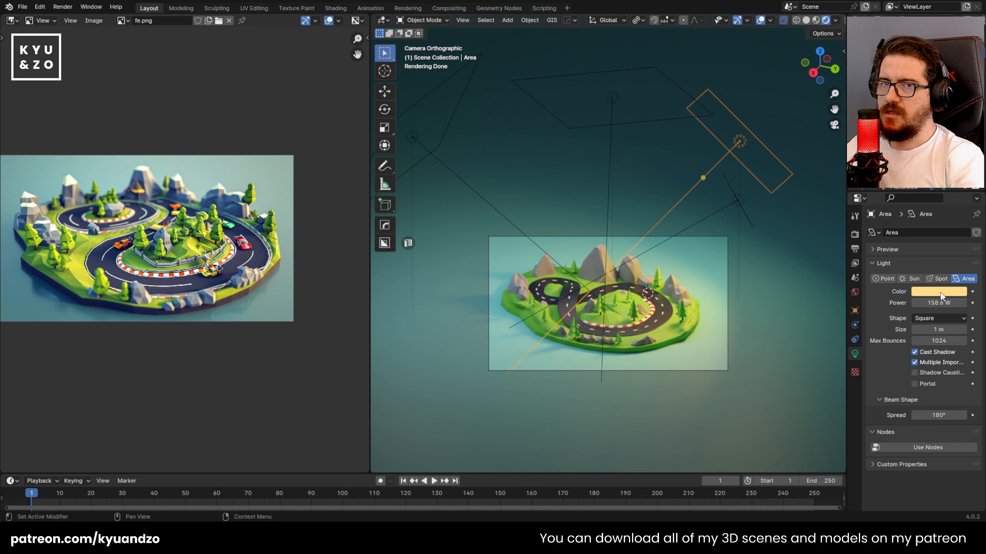
Lighten the yellow area light's colour to a cream with saturation about 0.49 and scale the light up.
click(941, 294)
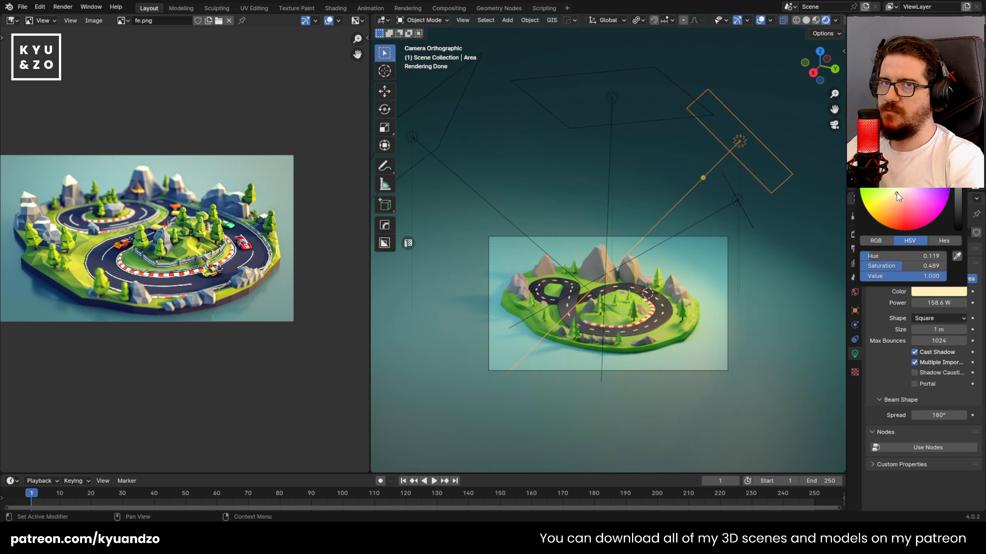
key(s)
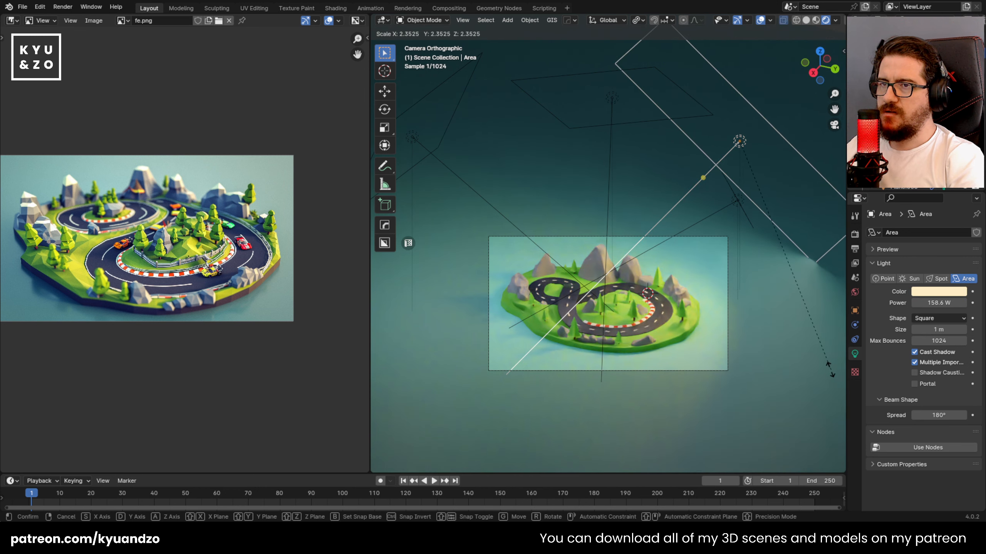
click(778, 309)
Rotate the cream area light 22.9° around X, raise it along Z and rotate it another 26.9° around X.
key(r)
key(s)
click(752, 164)
key(g)
key(a)
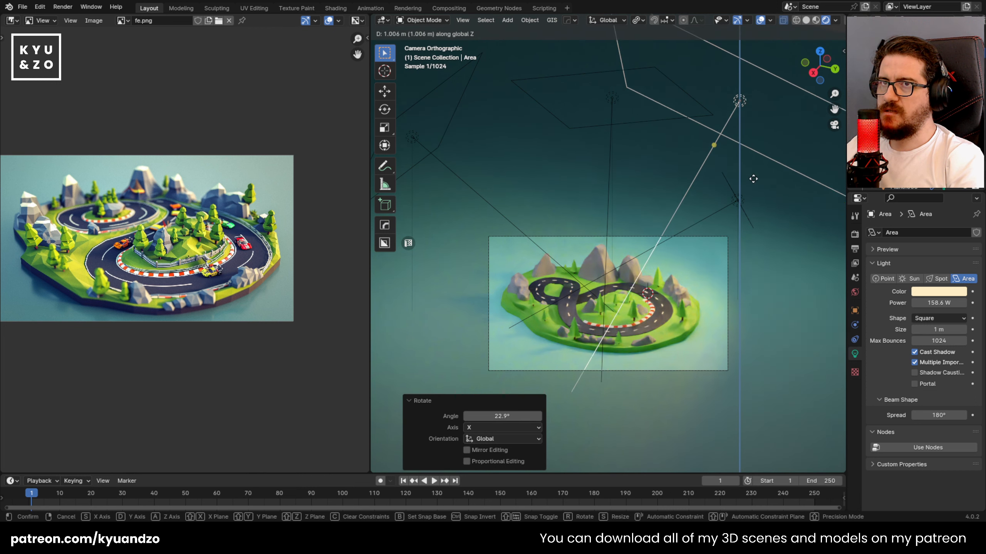
click(751, 162)
click(731, 205)
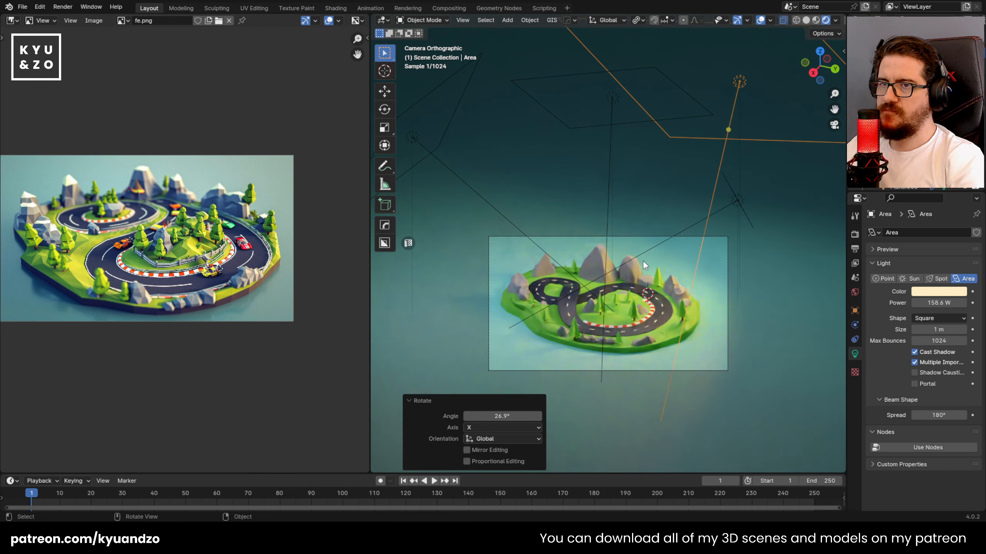
Narrow the orange area light's beam spread to 61.4° and move it about 0.64 m along Y and -0.53 m along X.
click(737, 200)
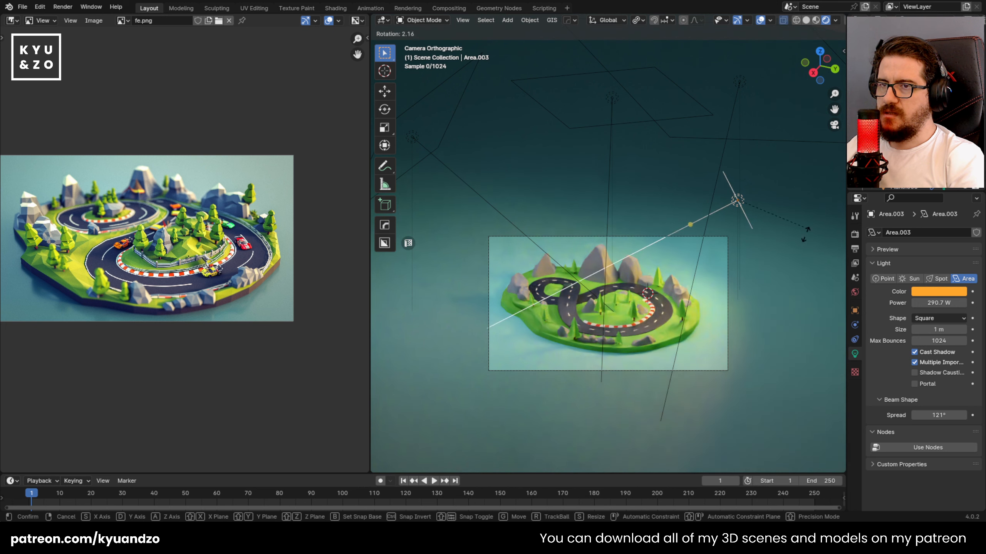
mouse_move(934, 415)
mouse_down()
mouse_move(978, 415)
mouse_move(918, 415)
mouse_up()
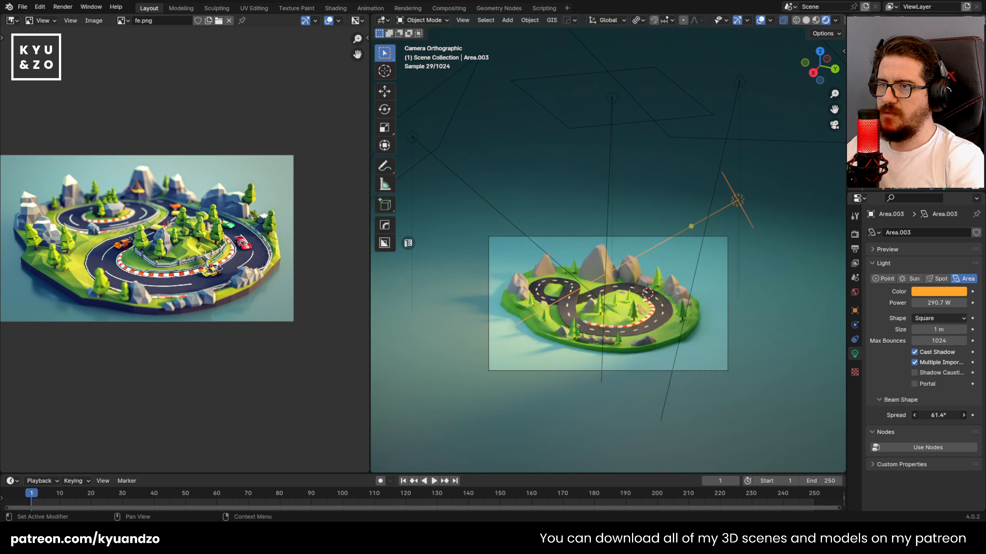
key(g)
key(d)
click(701, 241)
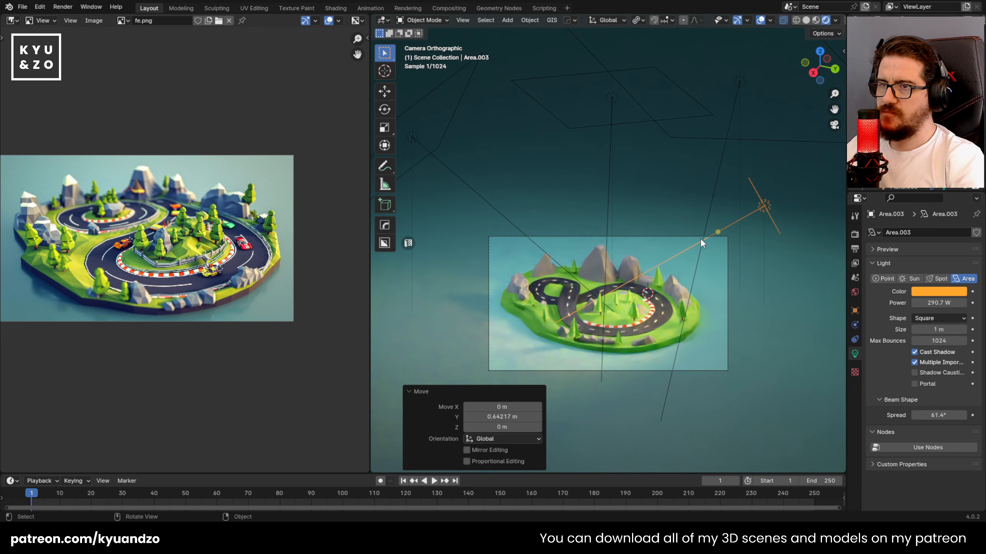
key(g)
key(s)
click(705, 236)
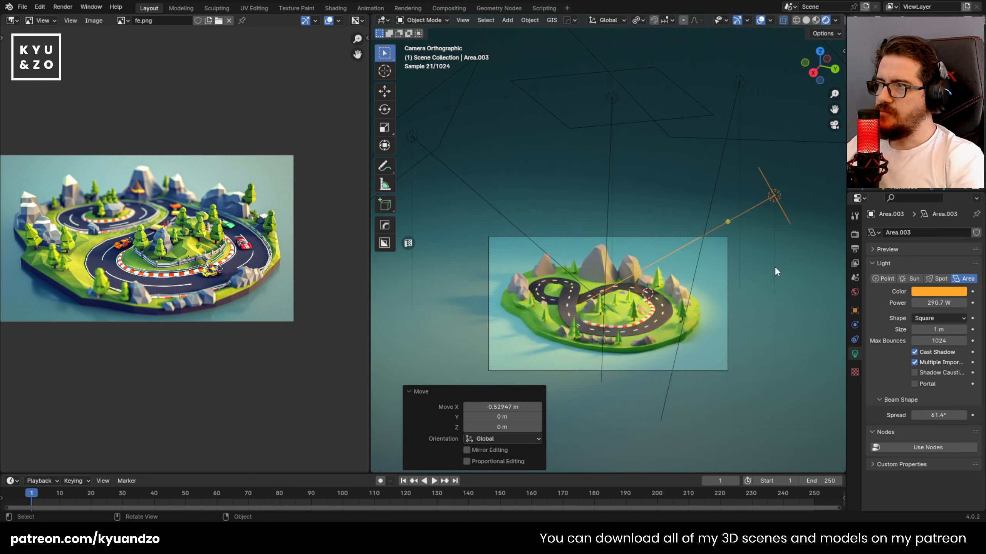
Rotate the orange area light about 2.4° around Z and scale it up by about 2.09.
key(r)
key(z)
click(778, 262)
key(s)
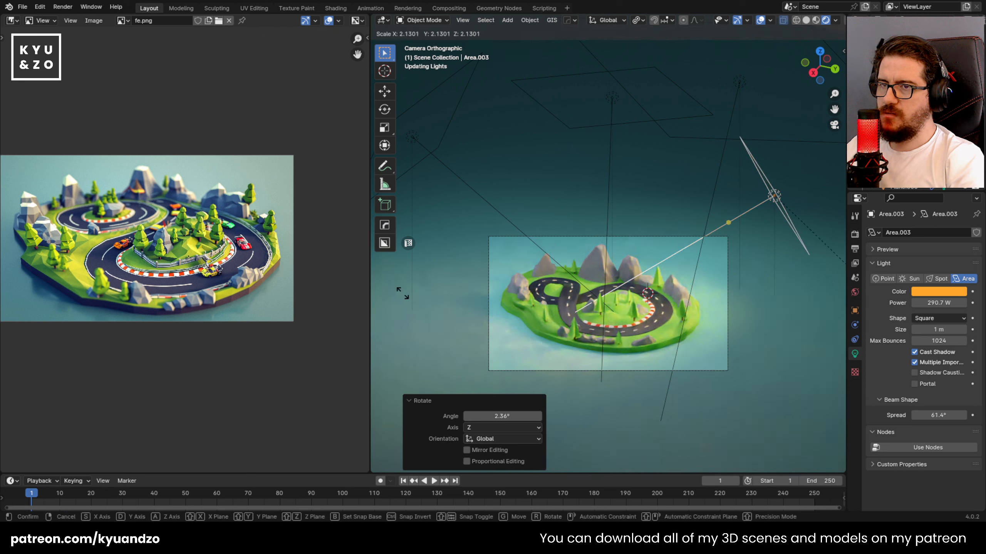
click(399, 294)
Lower the orange area light slightly along Z and rotate it about -21.7° around X.
key(g)
key(y)
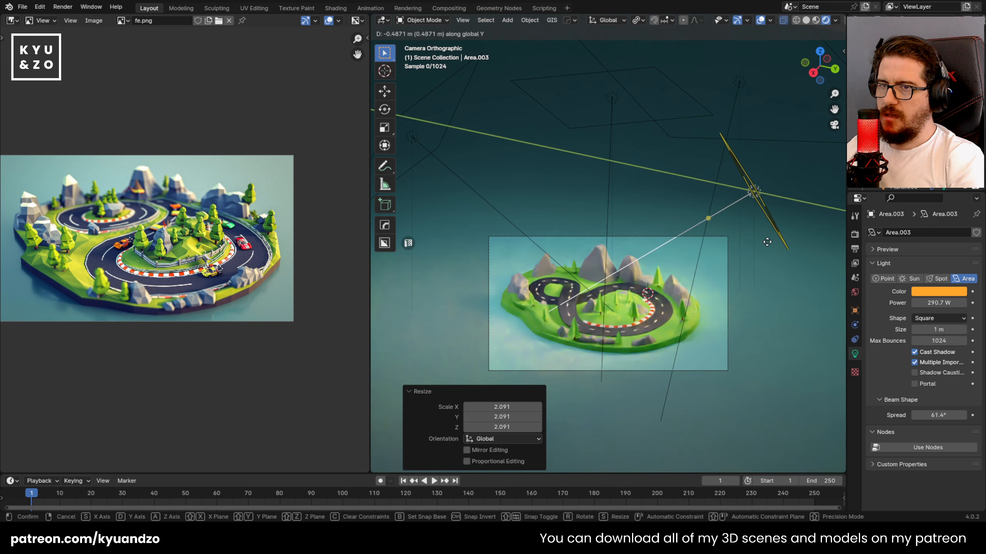
key(z)
click(773, 264)
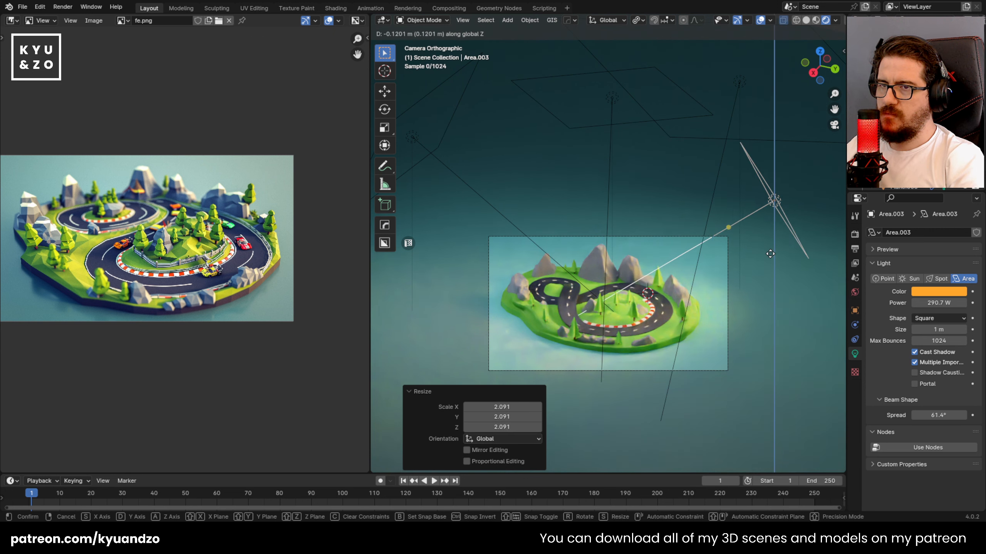
key(r)
key(x)
click(765, 292)
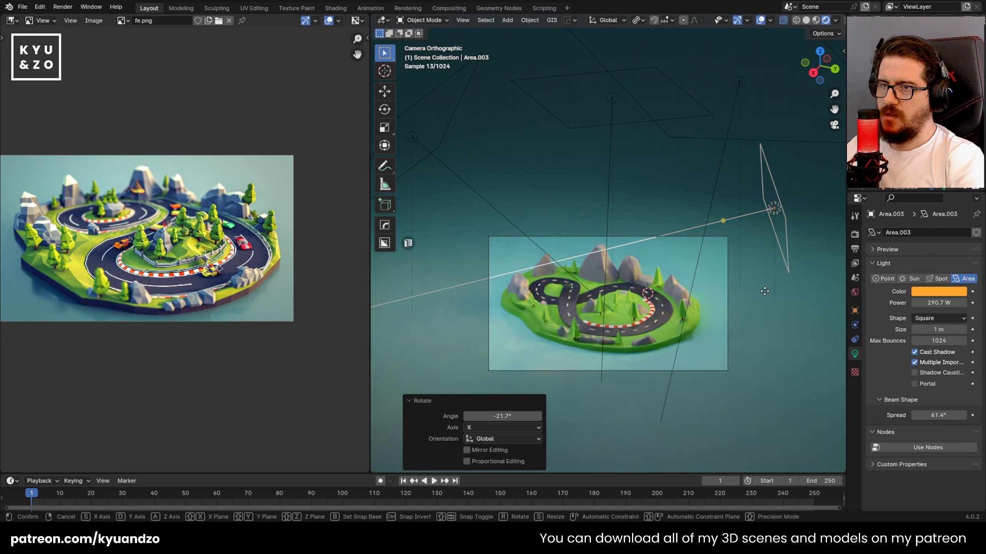
Lower the orange area light about 0.4 m along Z and rotate it about 1.75° around Z.
key(g)
key(z)
click(761, 312)
key(r)
key(z)
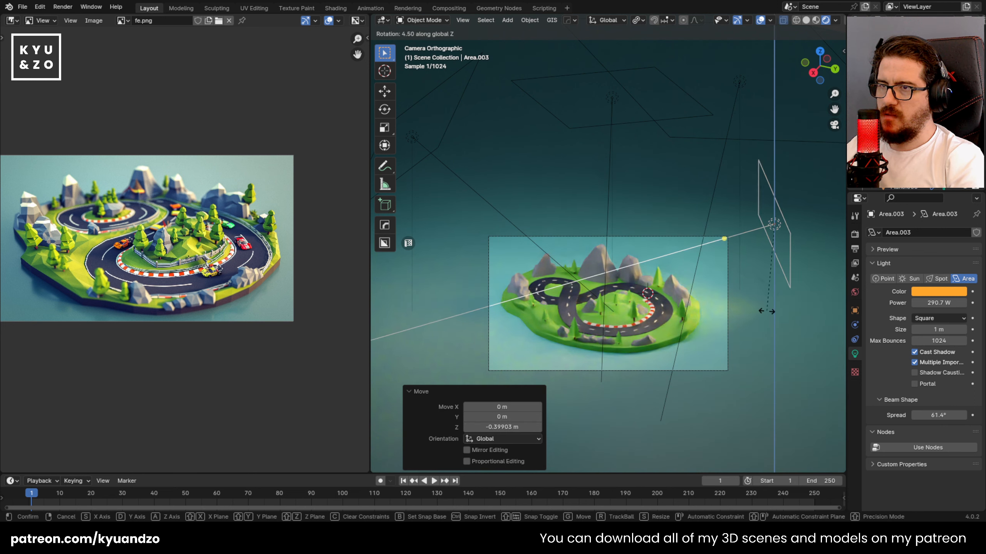
click(768, 309)
Rotate the orange area light about -6.5° around its local X axis and check the lighting on the island's edge.
key(r)
key(x)
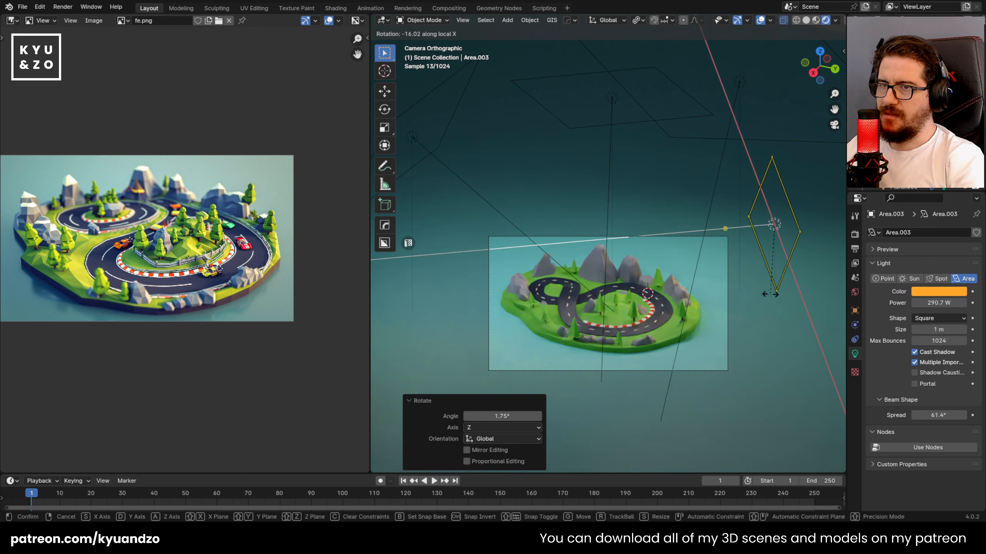
click(781, 291)
scroll(707, 319, up, 6)
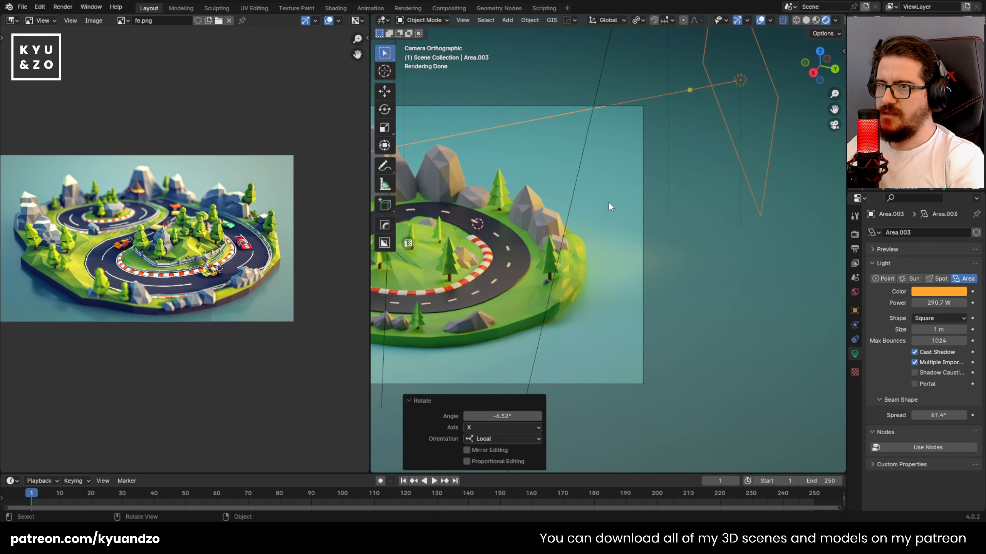
scroll(602, 238, down, 3)
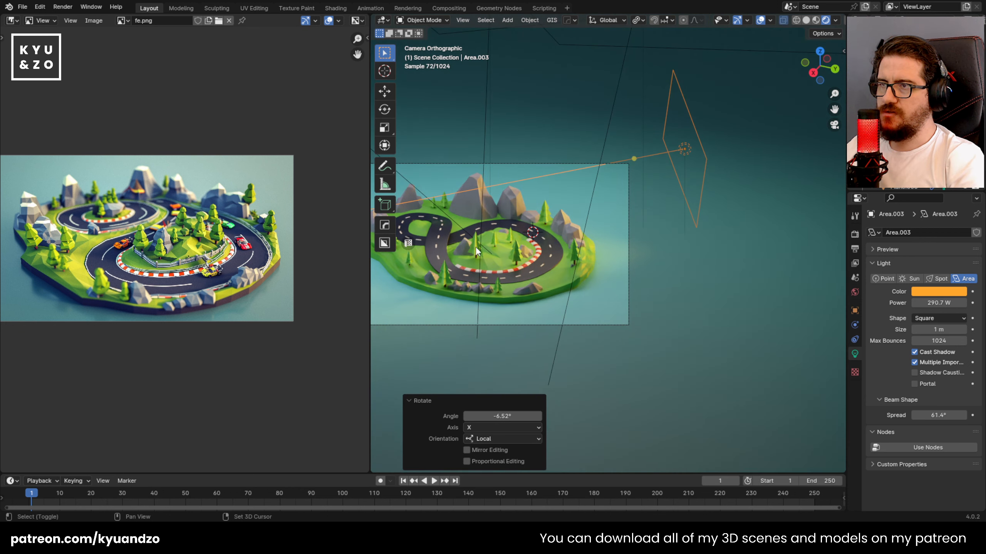
Move the orange area light about 0.3 m along its local X axis.
shift+middle_drag(477, 251, 592, 280)
key(g)
key(a)
key(a)
key(s)
key(s)
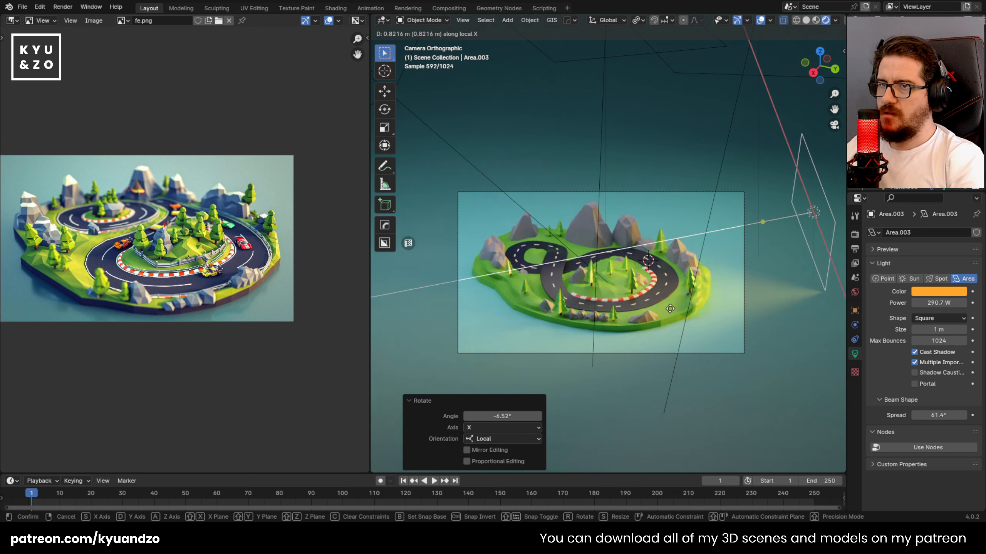
click(666, 281)
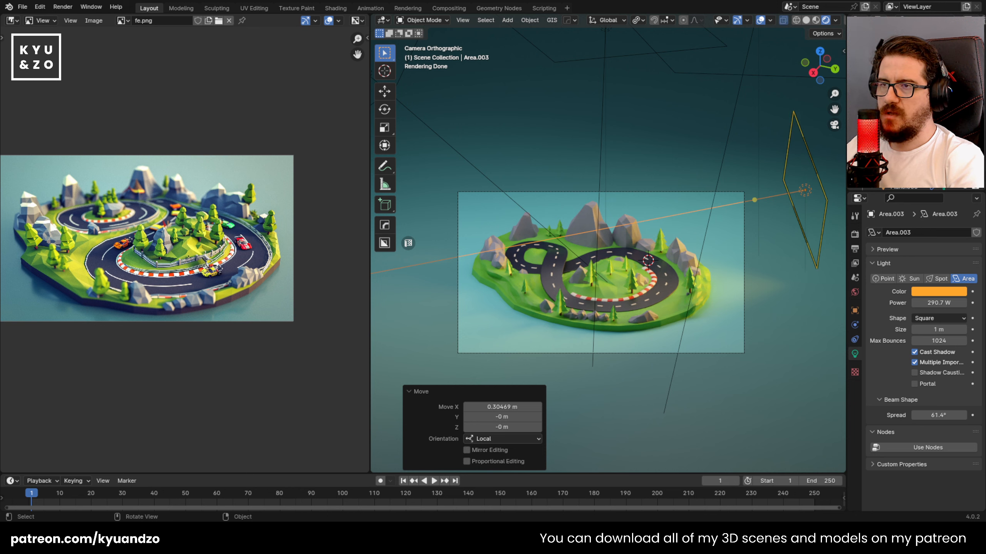
Rotate the orange area light about 15.1° around global Y and raise it about 0.31 m along Z.
key(r)
key(y)
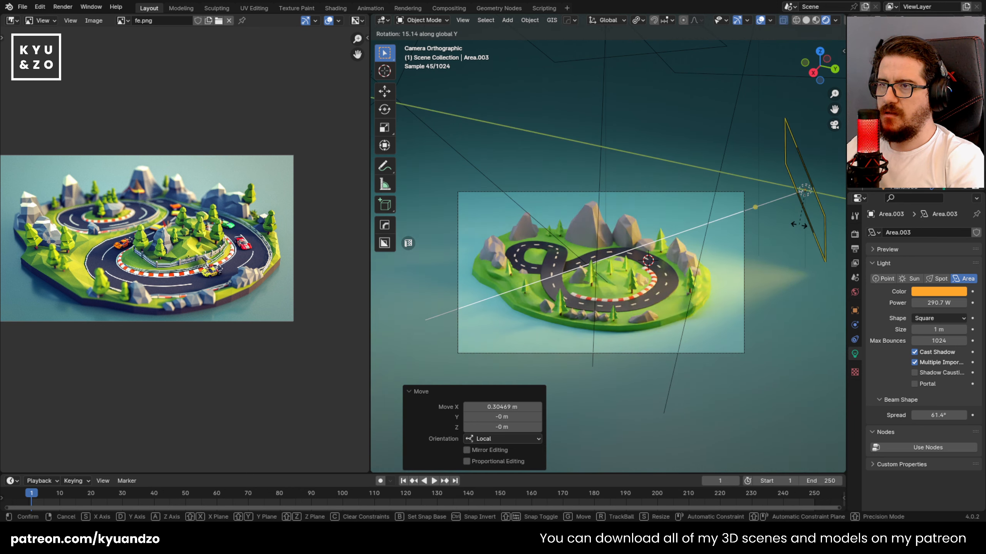
click(799, 225)
key(g)
key(z)
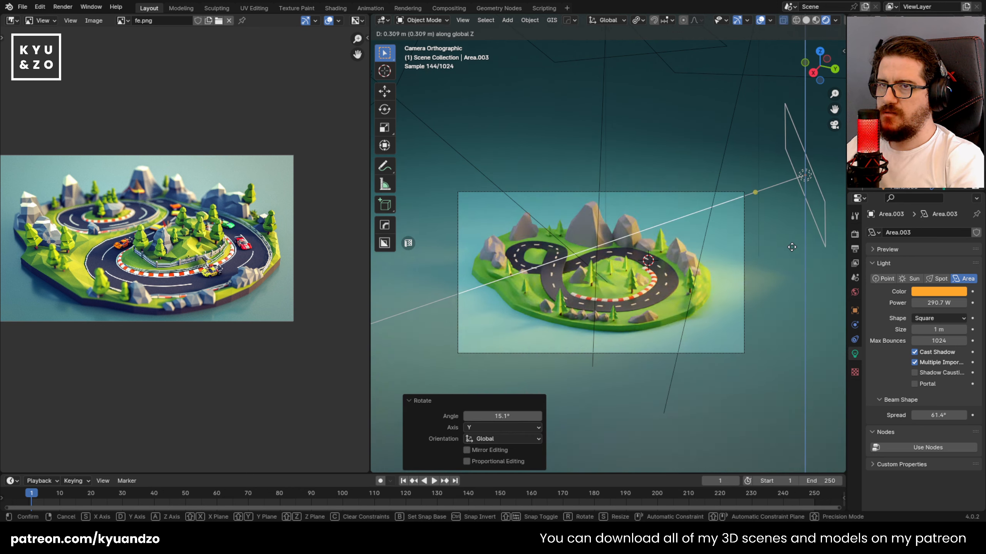
click(792, 247)
Rotate the orange area light about 1.2° around global Y and set its power to about 259.6 W.
key(r)
key(y)
key(y)
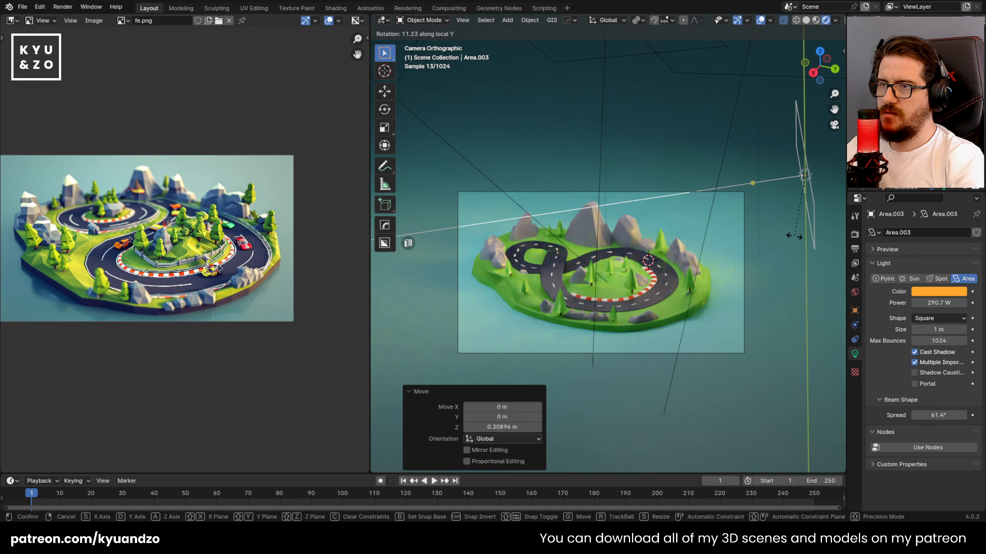
key(y)
key(y)
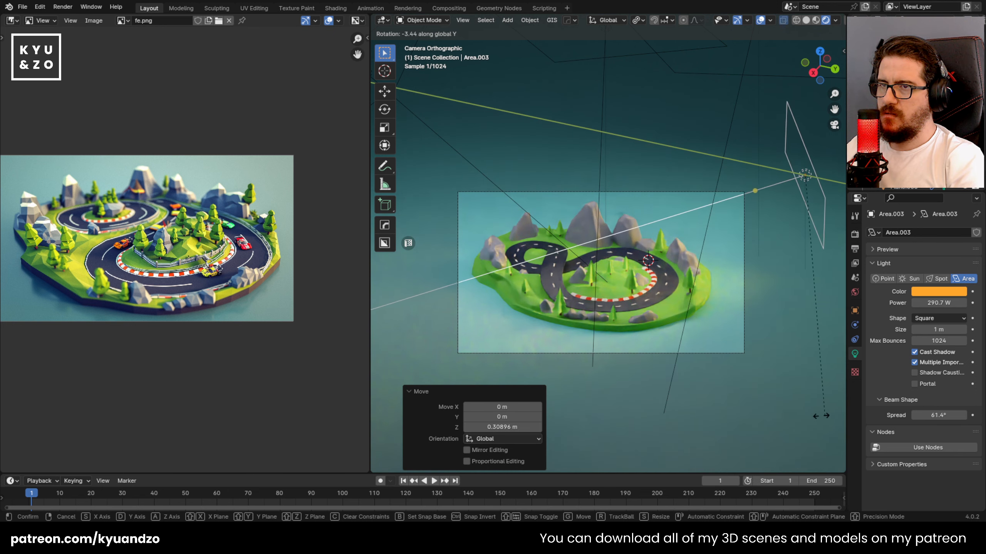
click(805, 416)
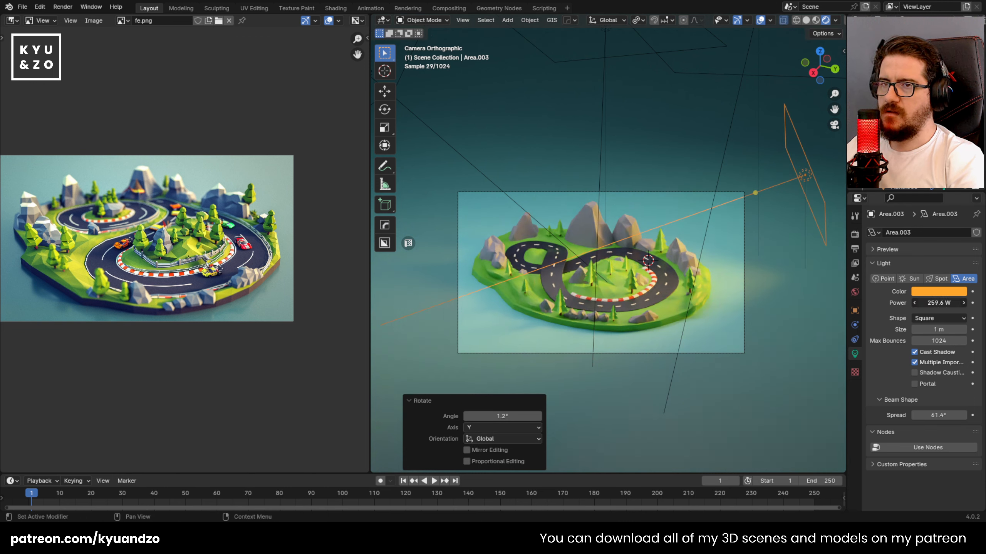
Set the specular IOR level of the teal ground plane's material to 0.
click(718, 268)
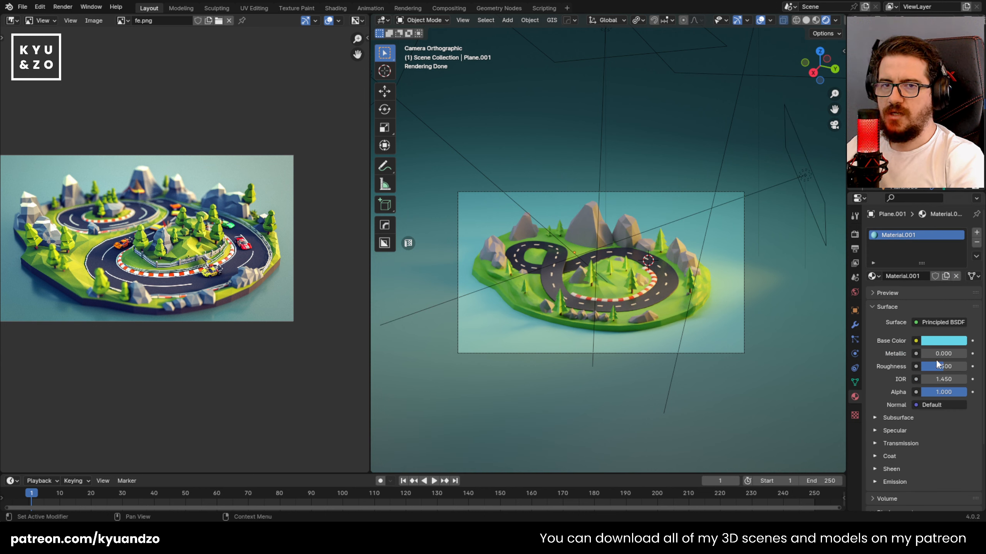
scroll(875, 434, down, 1)
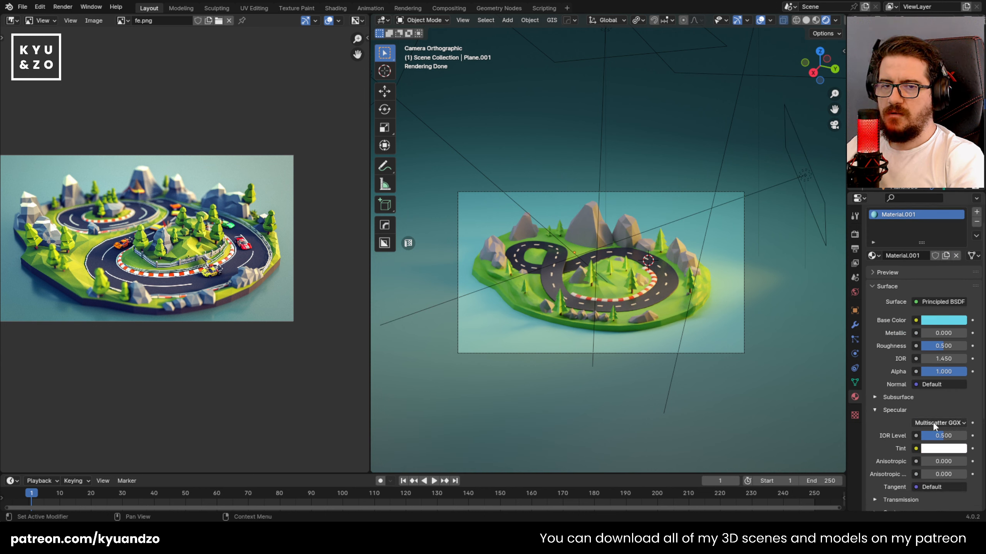
drag(943, 436, 922, 436)
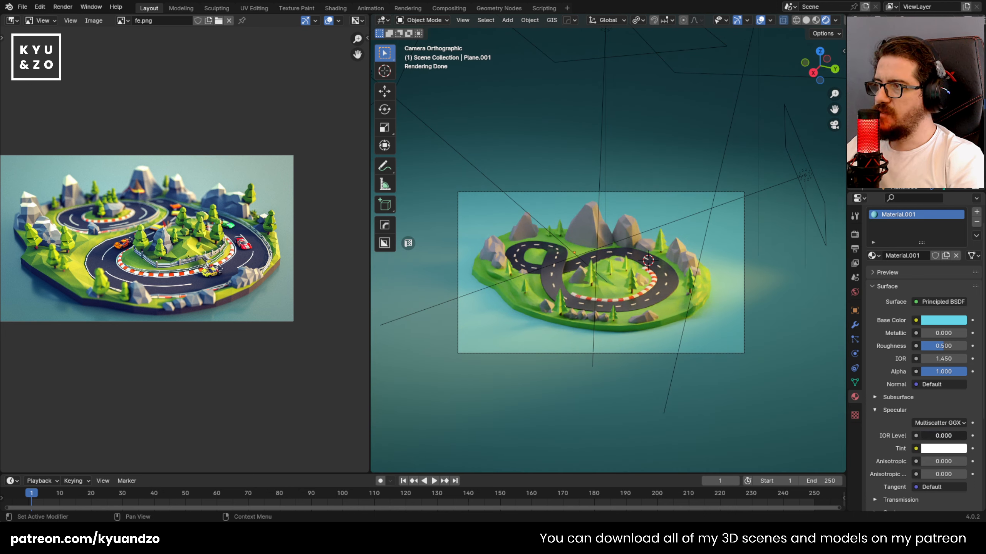
mouse_move(921, 435)
mouse_down()
mouse_move(966, 435)
mouse_move(921, 435)
mouse_up()
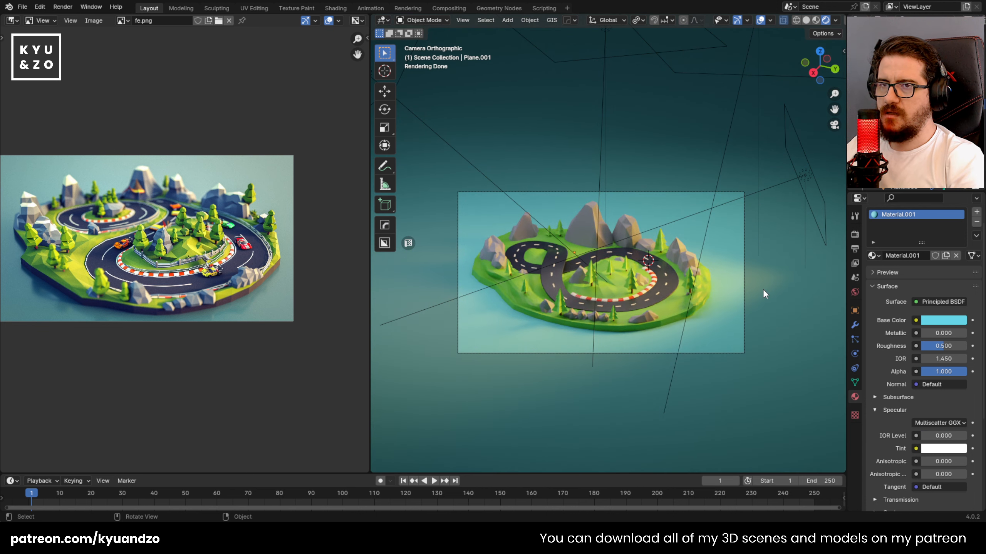
Rotate the small tree on the grass left of the road crossing about -32.6° around Z and scale it up slightly.
scroll(760, 336, up, 2)
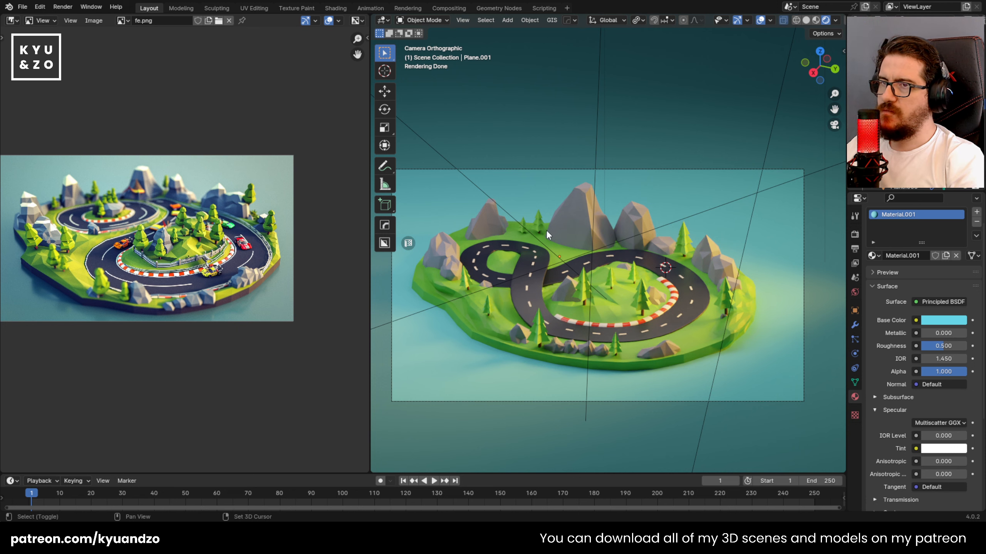
shift+middle_drag(547, 232, 594, 237)
scroll(642, 317, up, 3)
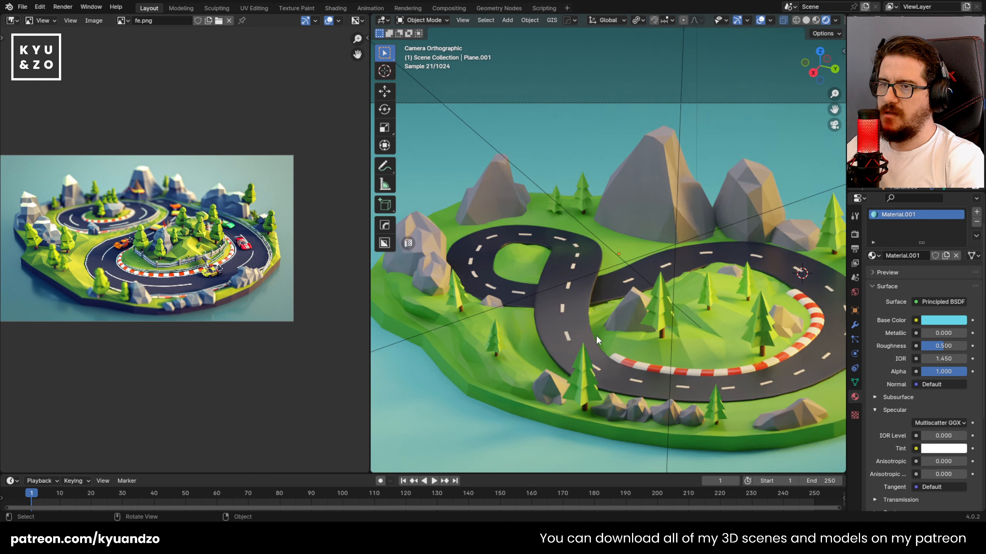
click(544, 390)
click(485, 354)
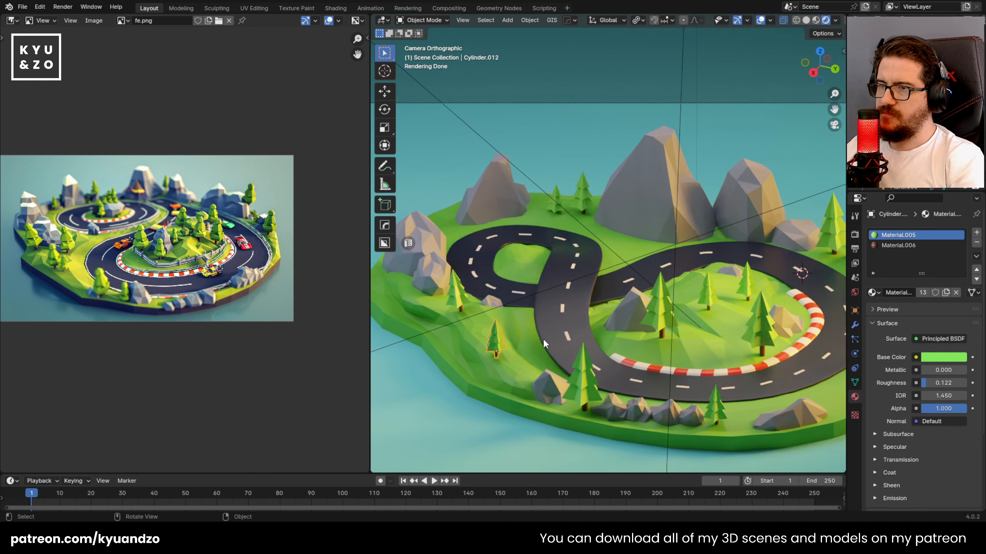
key(s)
click(483, 299)
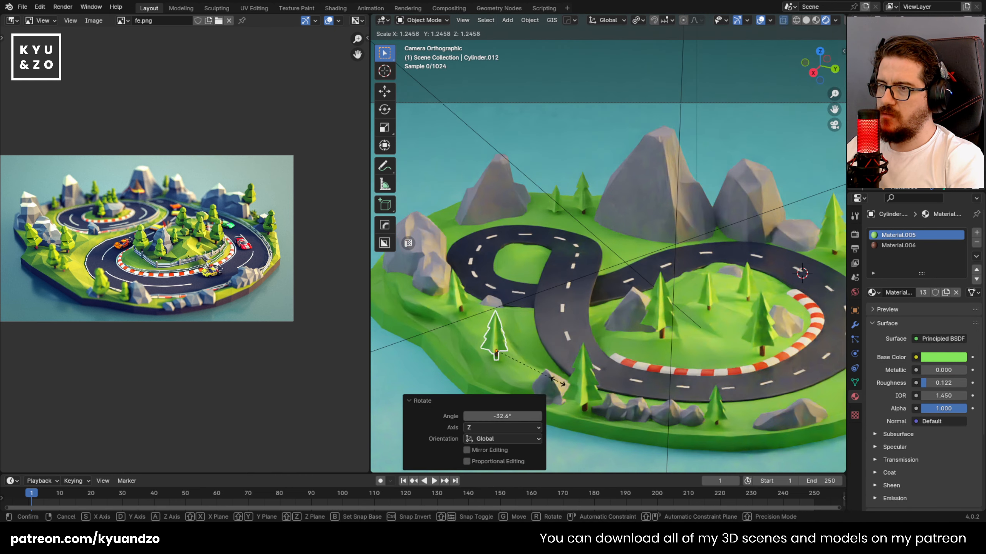
click(488, 297)
click(494, 300)
shift+middle_drag(521, 257, 618, 248)
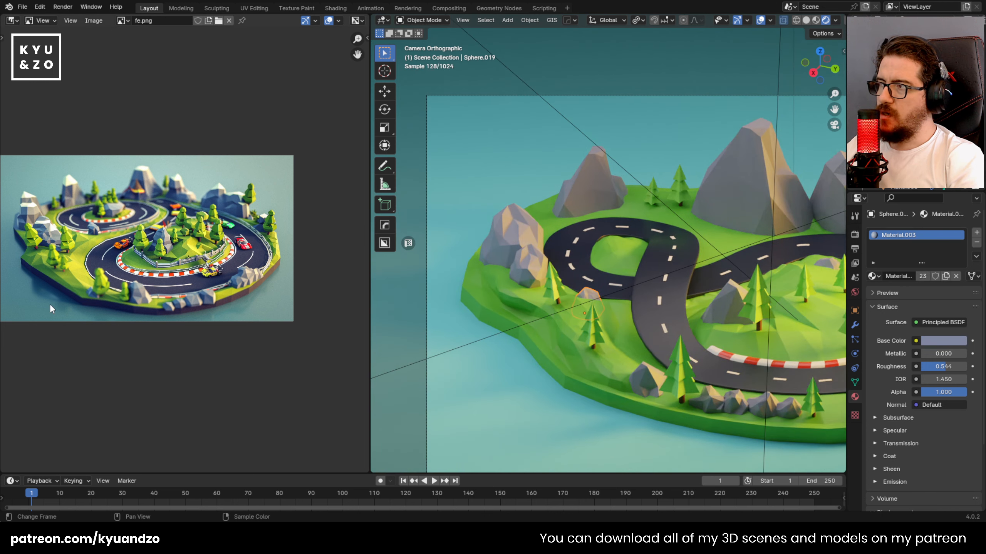
Lower the tree beside the rock inside the large loop about 0.03 m along Z.
shift+middle_drag(773, 312, 613, 288)
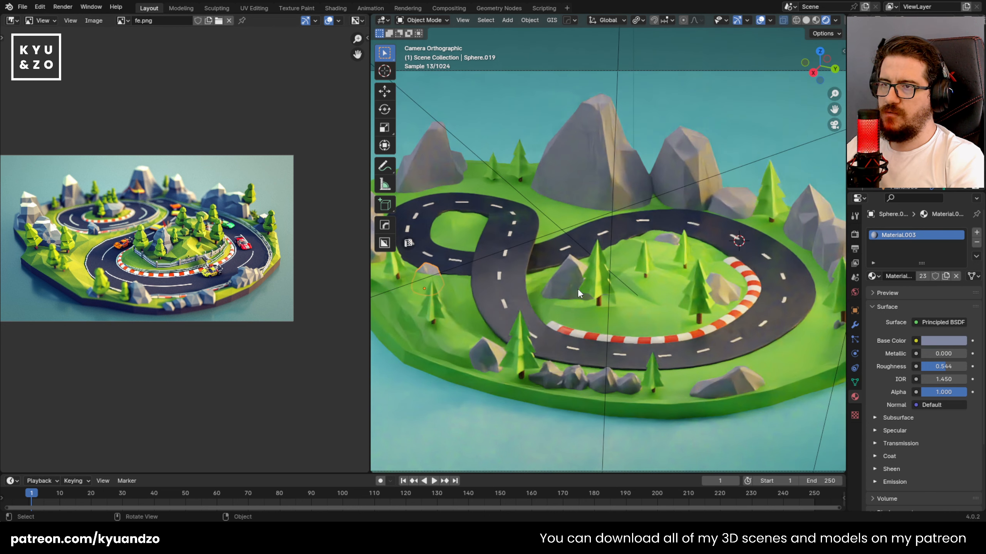
click(610, 288)
key(g)
key(d)
key(z)
click(631, 289)
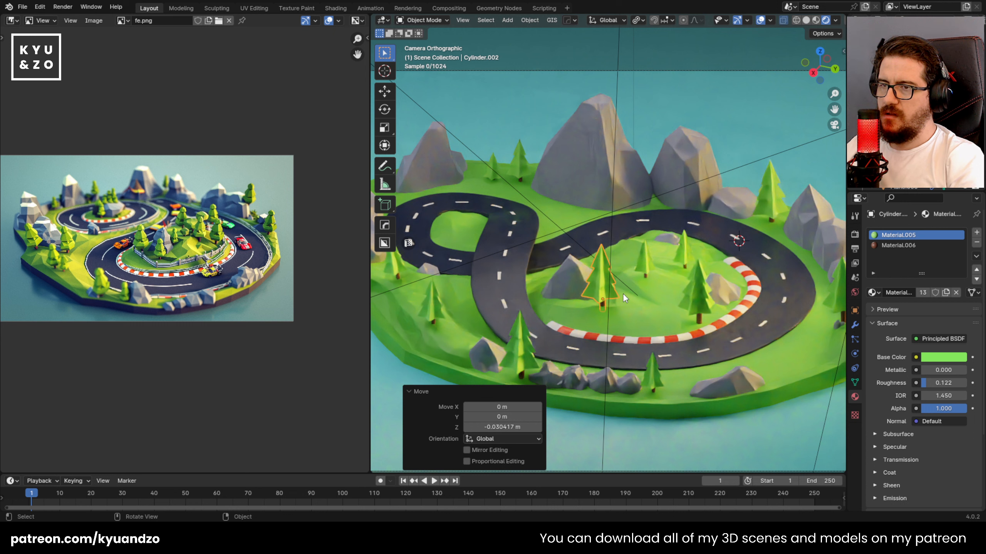
Duplicate the smaller rock at the island's left edge about -0.87 m along X and move the copy along Y into the small loop.
scroll(140, 289, up, 1)
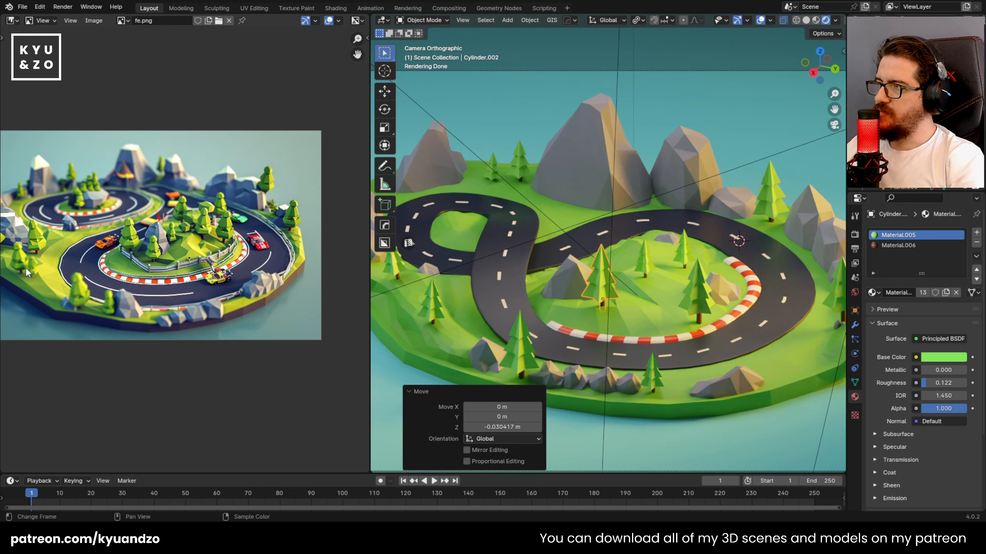
shift+middle_drag(643, 263, 683, 256)
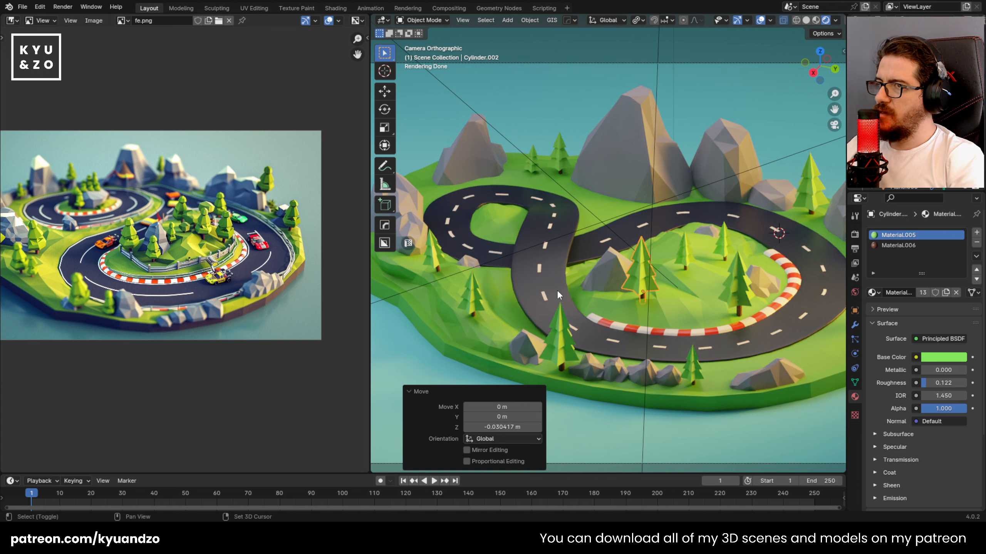
shift+middle_drag(557, 290, 606, 272)
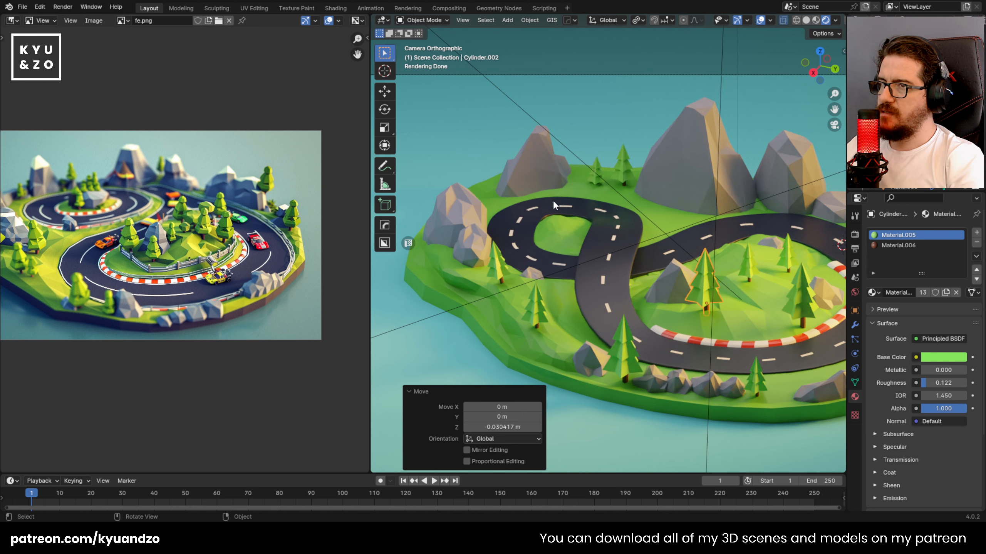
shift+middle_drag(698, 272, 619, 263)
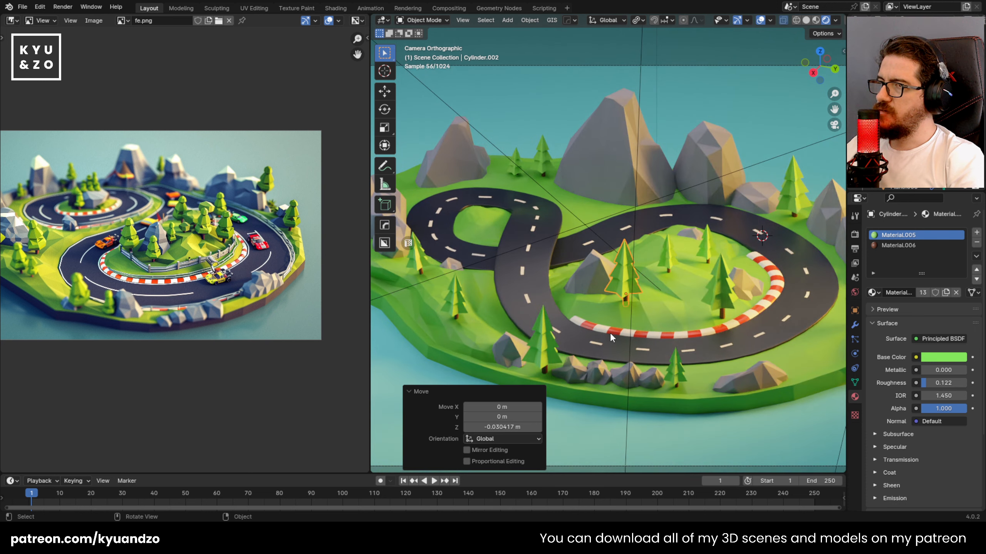
shift+middle_drag(567, 230, 712, 286)
scroll(712, 286, up, 2)
click(576, 299)
key(g)
key(s)
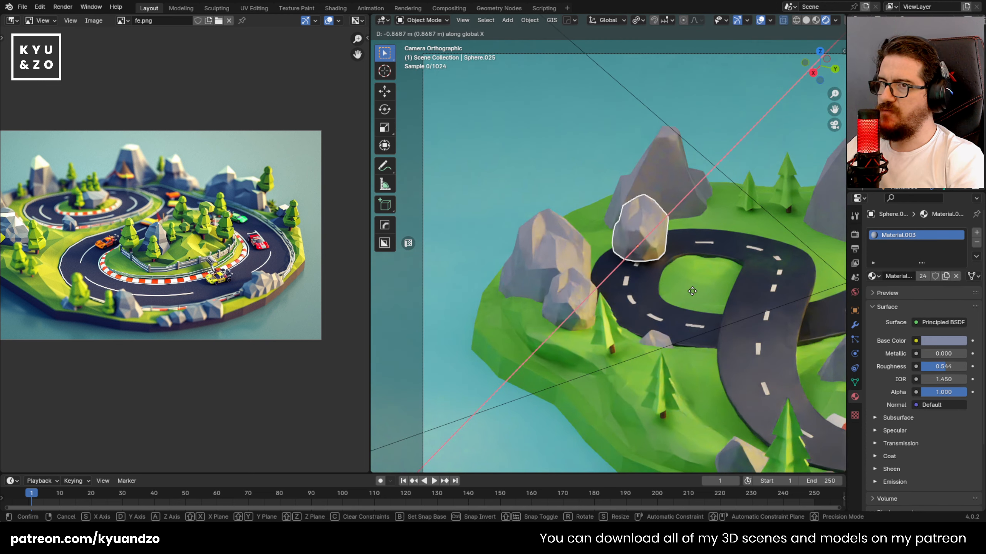
click(692, 292)
key(g)
key(d)
click(765, 307)
Scale the rock inside the small loop to 0.71, move it about 0.15 m along X and lower it about 0.067 m.
key(s)
click(744, 305)
key(g)
key(s)
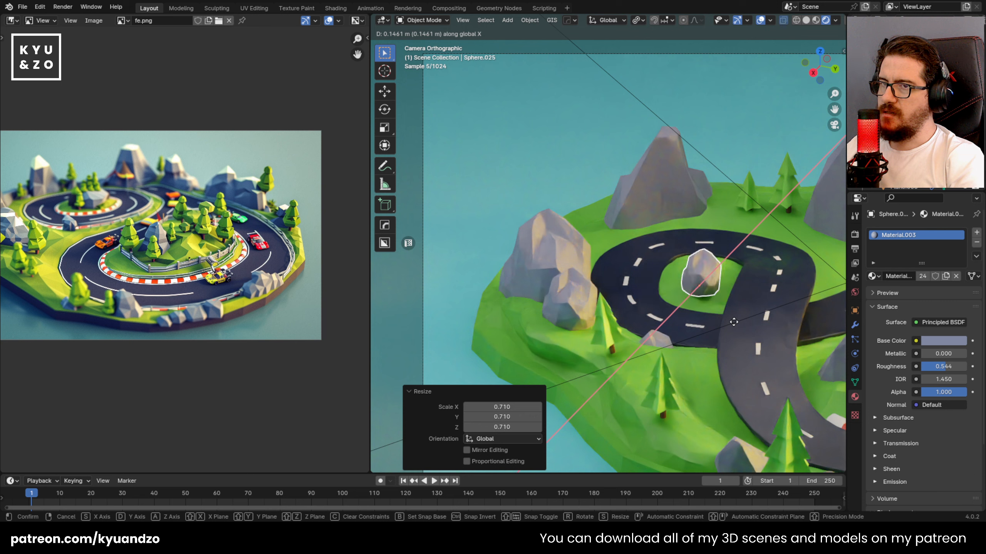
click(738, 327)
key(s)
right_click(741, 327)
key(g)
key(a)
click(755, 337)
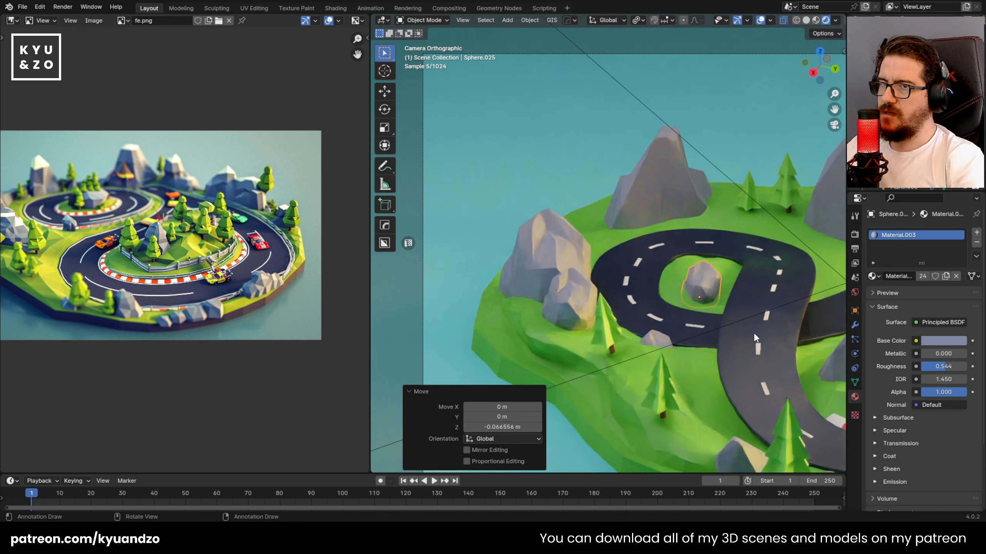
Duplicate the small tree behind the small loop about 0.8 m along X and raise the copy about 0.033 m along Z.
click(748, 205)
key(g)
key(x)
key(z)
click(690, 307)
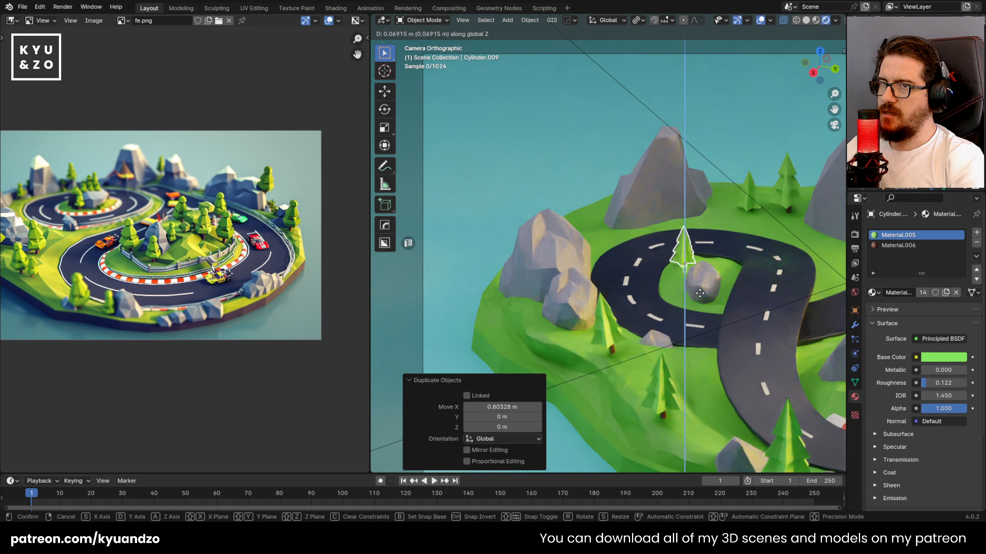
Shift the duplicated tree along Y behind the small loop's rock and raise it about 0.011 m along Z.
key(g)
key(y)
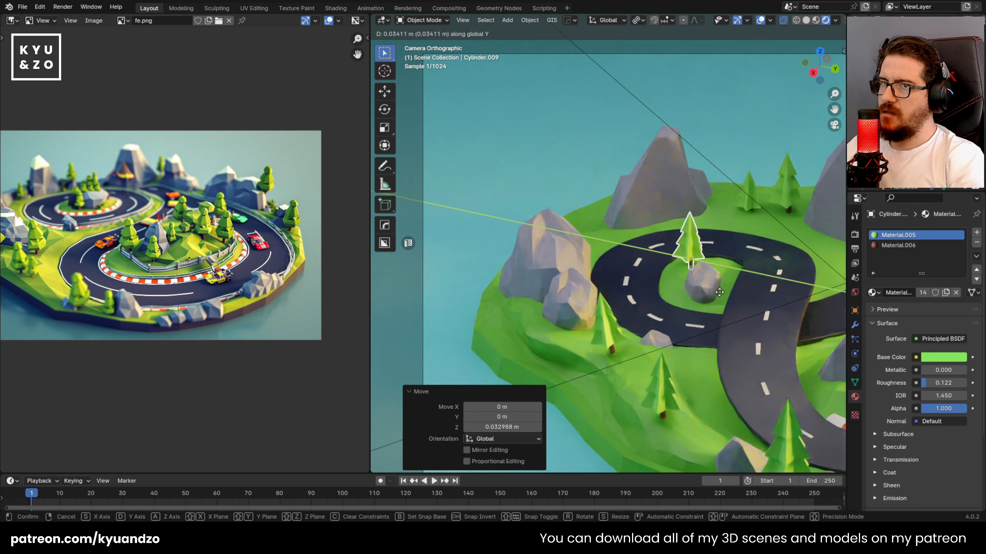
click(713, 299)
key(g)
key(z)
click(712, 296)
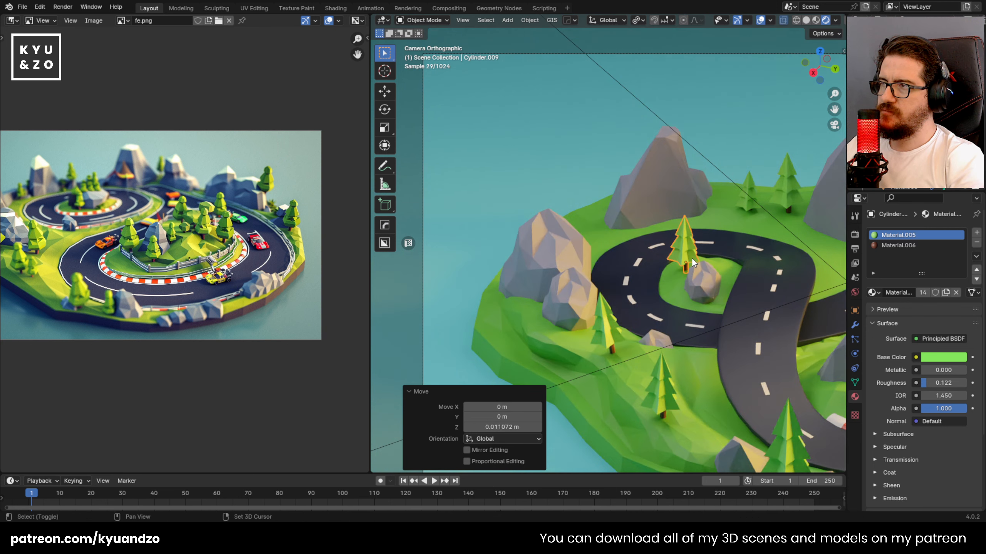
Duplicate this tree about 0.205 m along Y, rotate the copy around Z and scale it to 0.925.
key(shift+d)
key(y)
click(727, 262)
key(r)
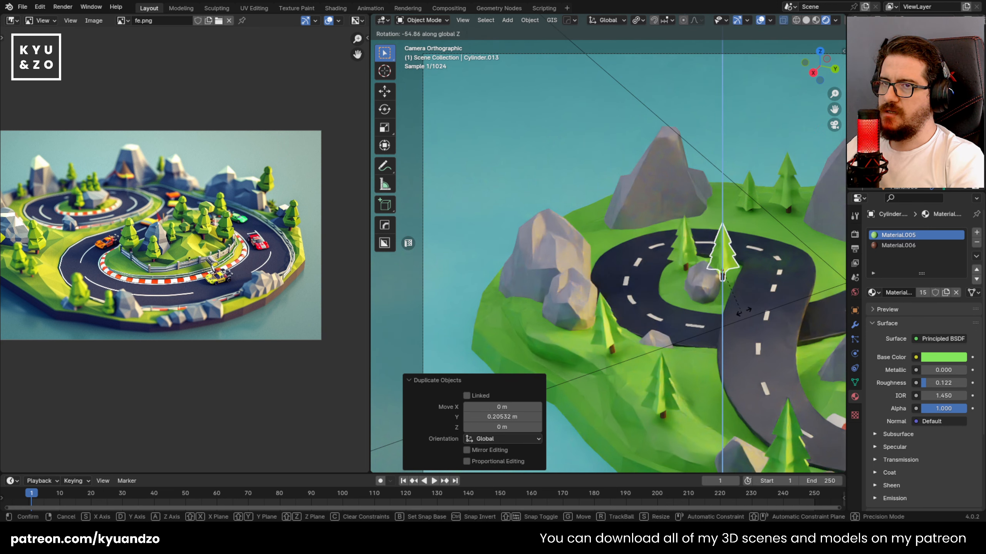
click(751, 290)
key(s)
click(759, 293)
Lower the second tree slightly along Z and move it about -0.04 m along Y.
key(g)
key(z)
click(757, 296)
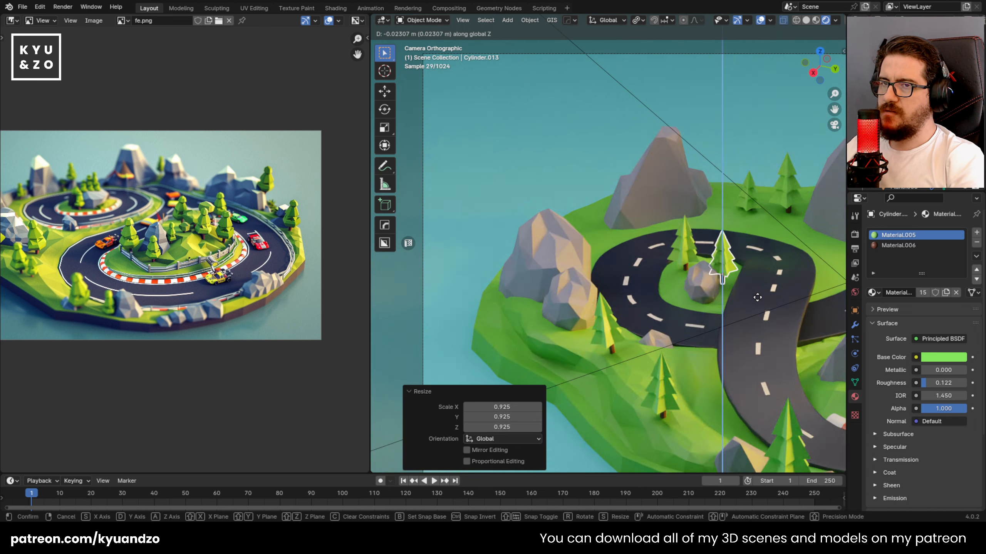
key(g)
key(y)
click(751, 296)
Nudge the second tree along Y and lower it about 0.015 m along Z.
key(g)
key(y)
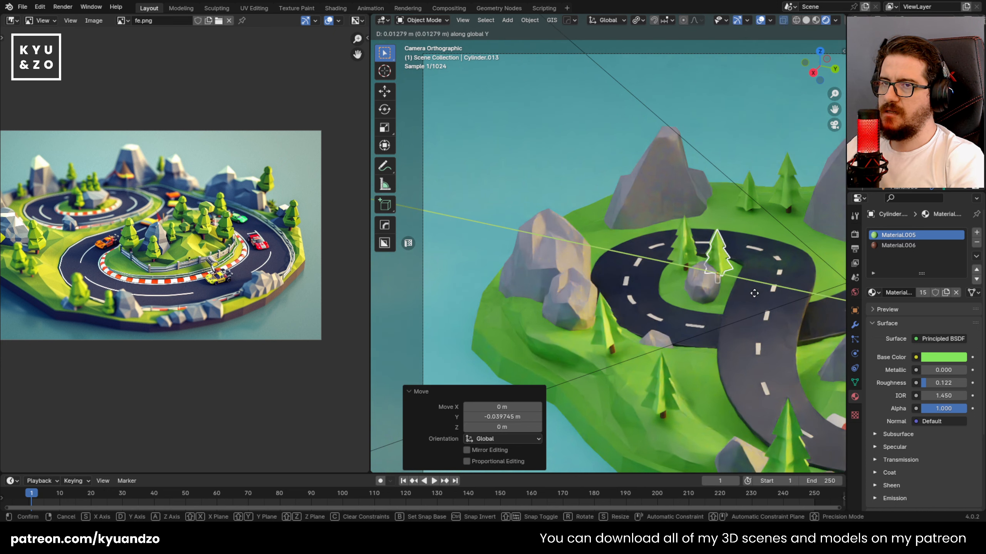
key(z)
click(760, 298)
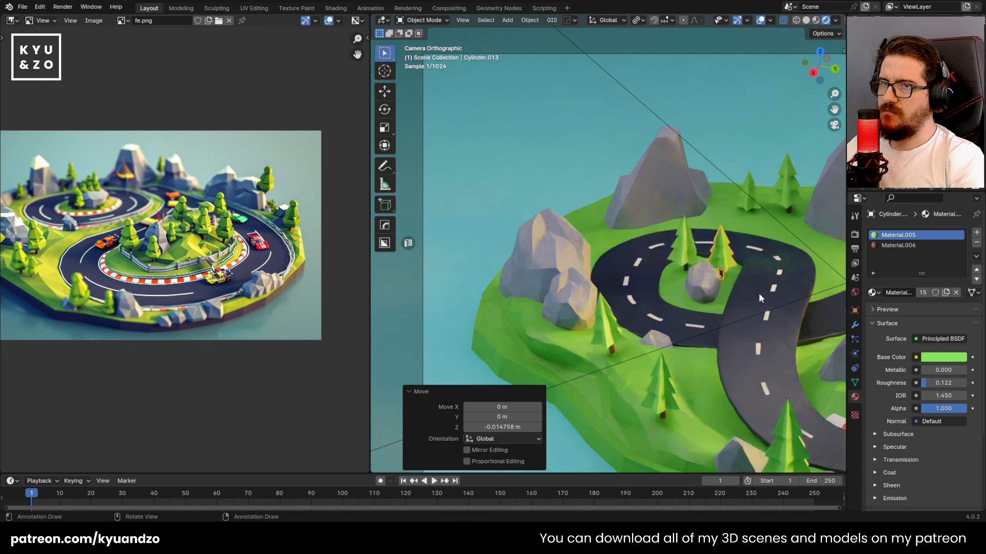
Scale the second tree up by about 1.303 and rotate it about -31.4° around Z.
key(s)
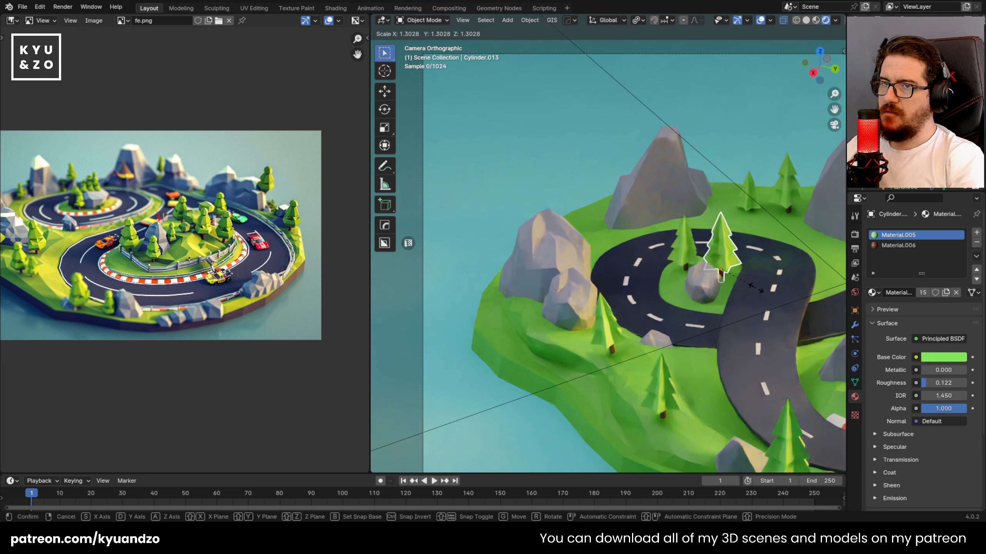
click(756, 293)
key(g)
key(y)
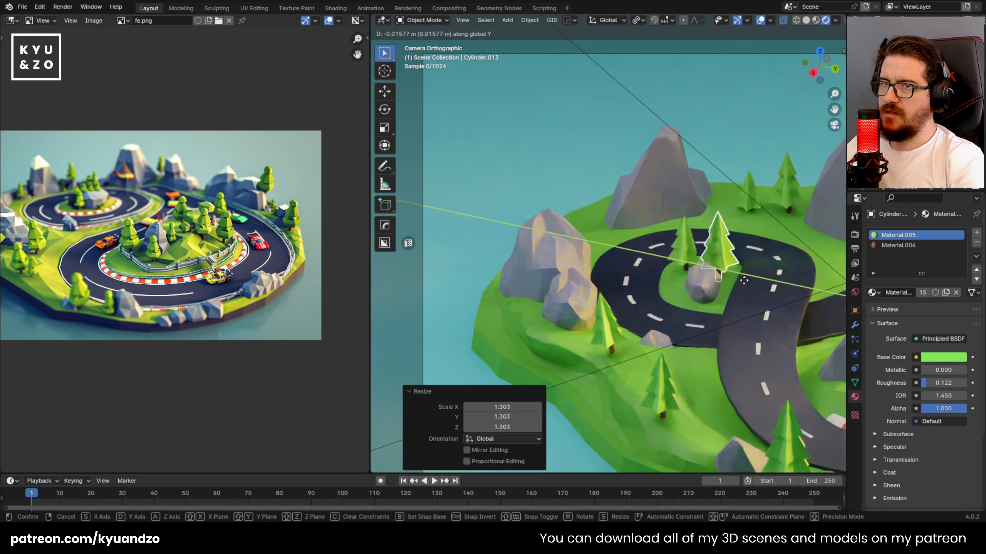
key(r)
key(z)
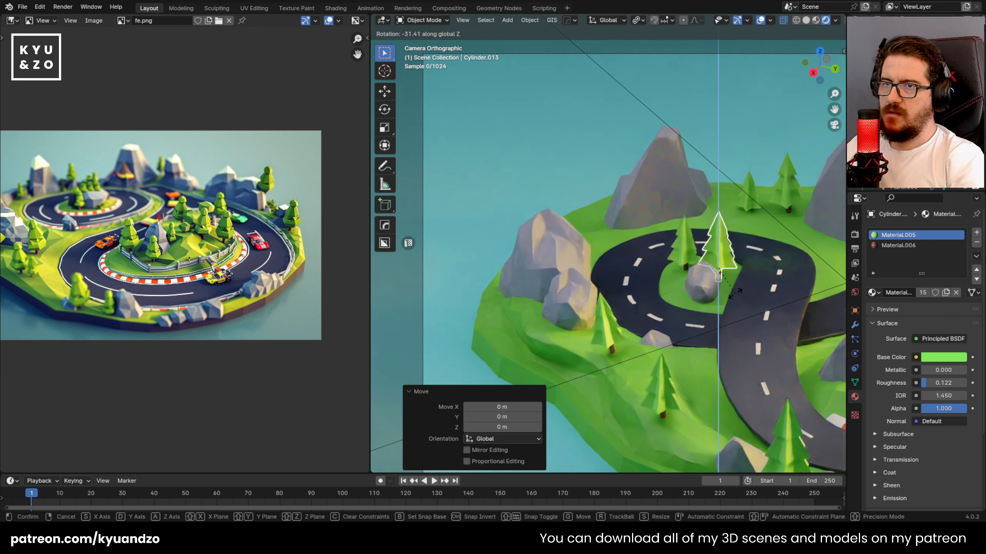
click(735, 291)
Try a Subdivision Surface modifier on the tree beside the island's left rocks and inspect its mesh in Edit Mode.
scroll(565, 265, down, 2)
scroll(579, 291, up, 2)
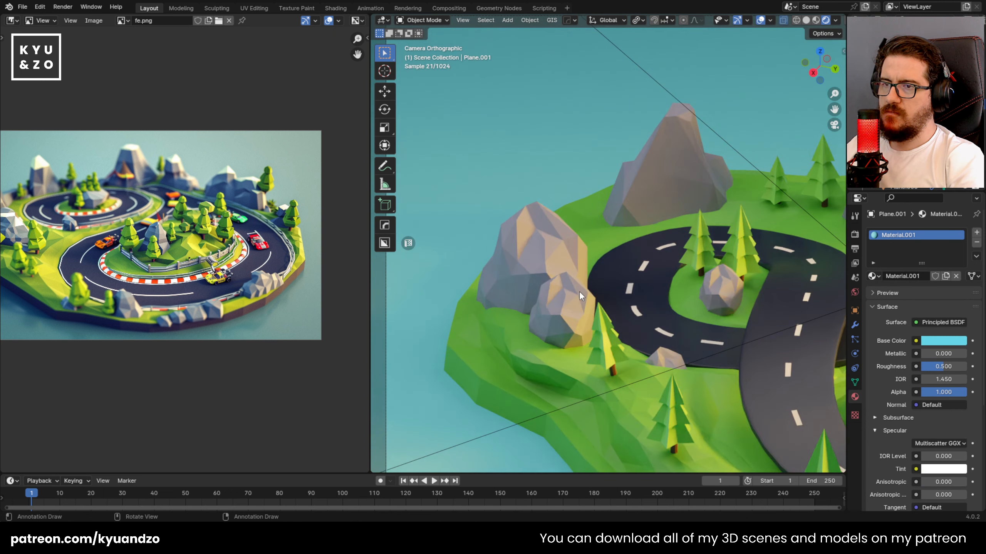
click(599, 352)
scroll(579, 266, down, 2)
scroll(579, 265, up, 2)
click(854, 325)
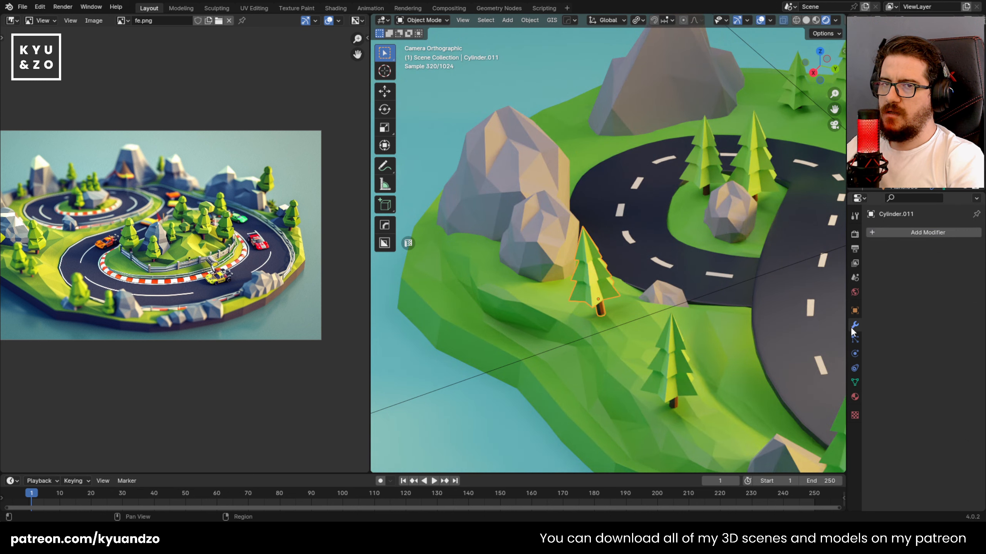
click(901, 234)
mouse_move(865, 245)
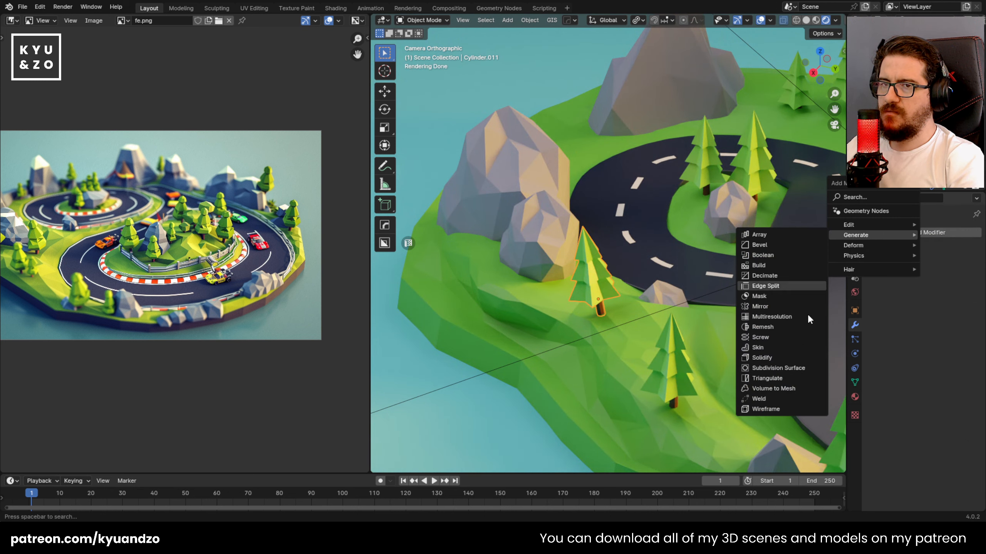
click(796, 367)
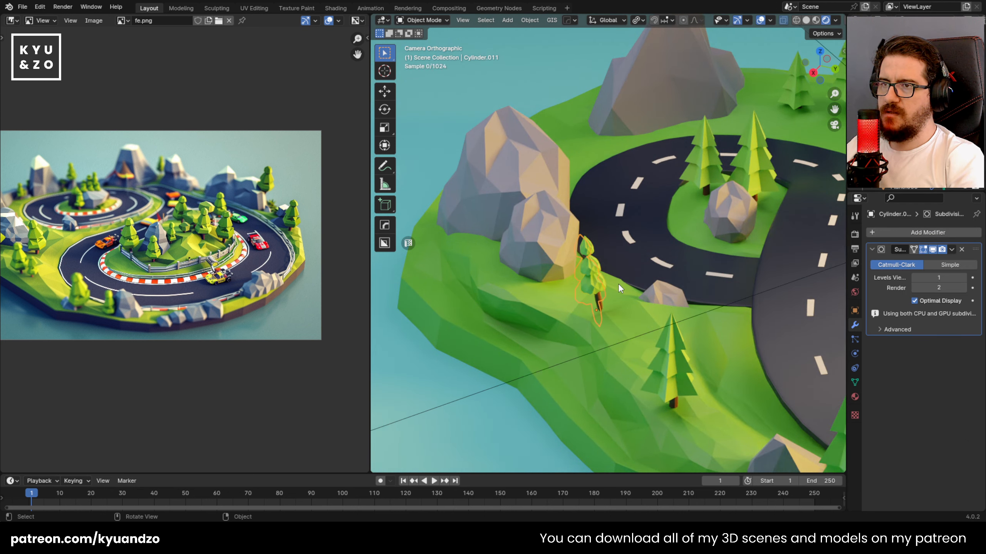
scroll(620, 287, up, 3)
key(Tab)
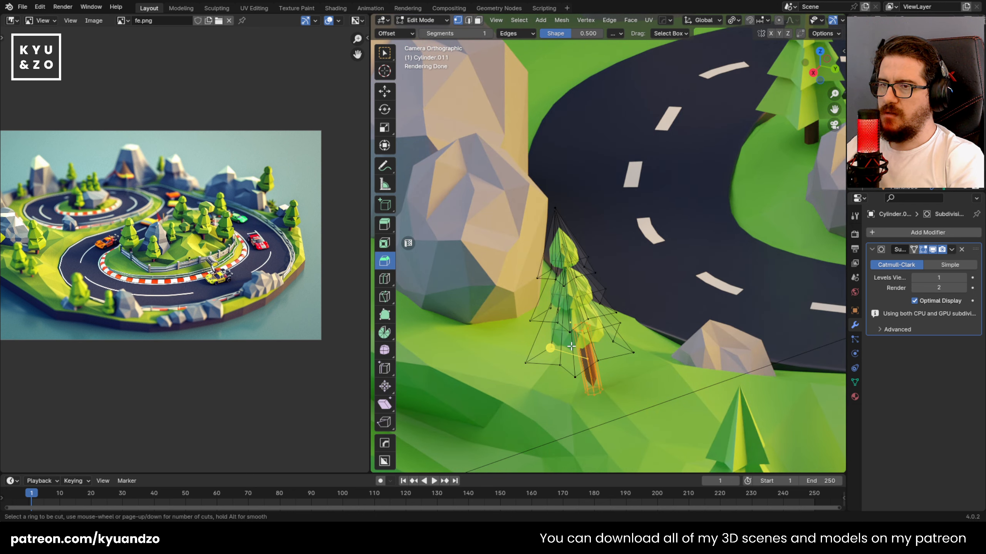
key(Tab)
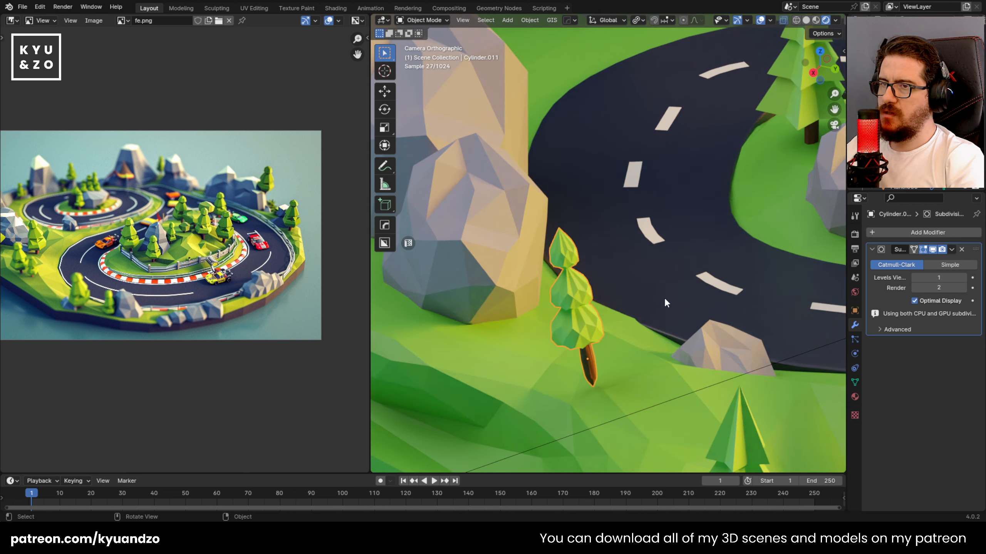
scroll(663, 297, down, 3)
Undo the Subdivision Surface modifier on the tree beside the left rocks.
key(ctrl+z)
key(ctrl+z)
key(ctrl+z)
key(ctrl+z)
key(ctrl+z)
key(ctrl+z)
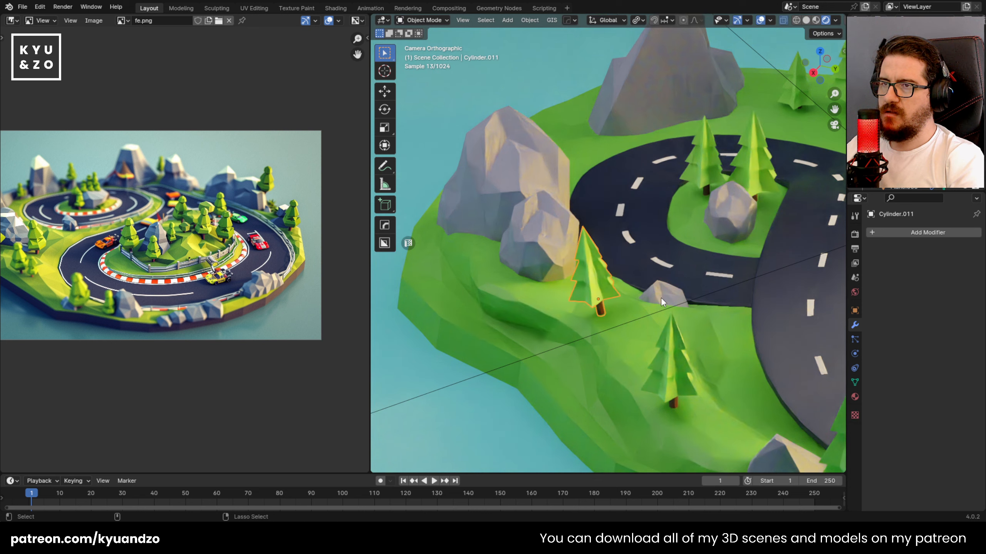
Compare the whole camera view with the reference image's inner-island trees, rocks and fences.
scroll(661, 303, down, 9)
scroll(660, 298, up, 3)
click(437, 233)
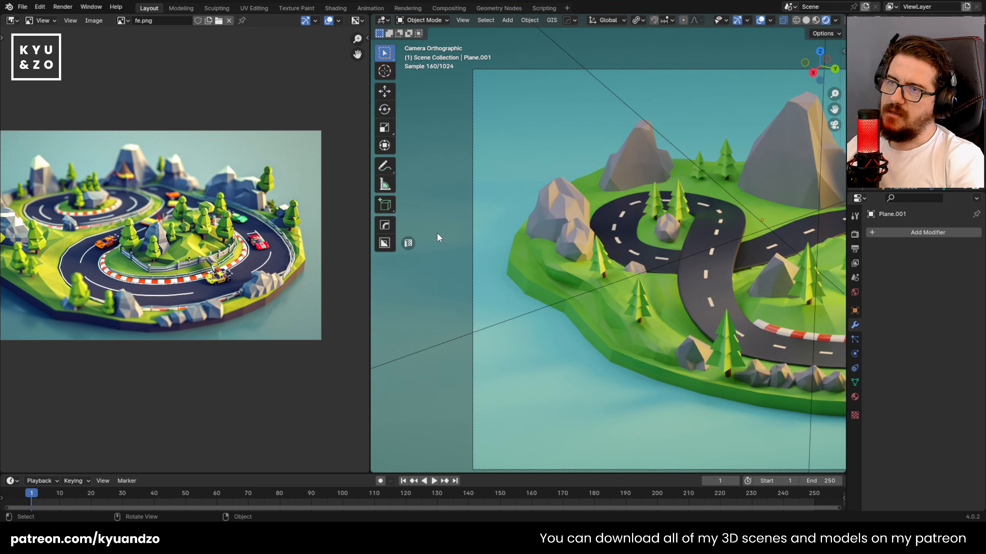
scroll(646, 229, down, 2)
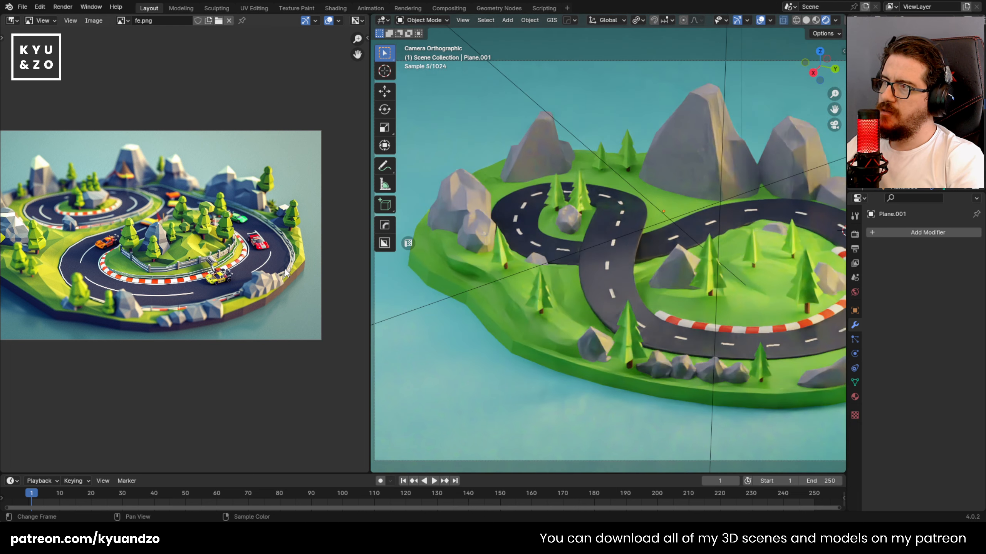
scroll(43, 267, up, 6)
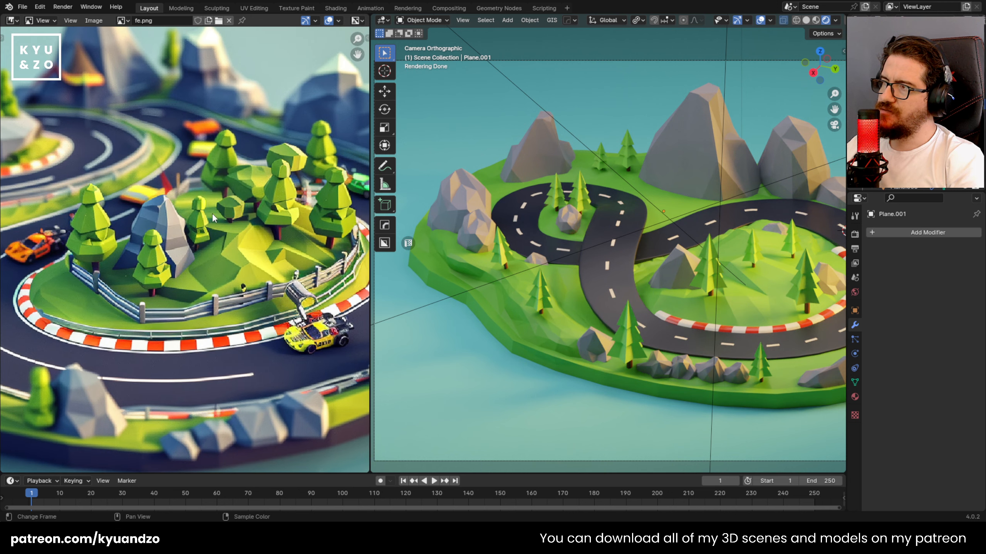
middle_drag(77, 234, 224, 253)
scroll(226, 256, up, 1)
middle_drag(244, 211, 219, 215)
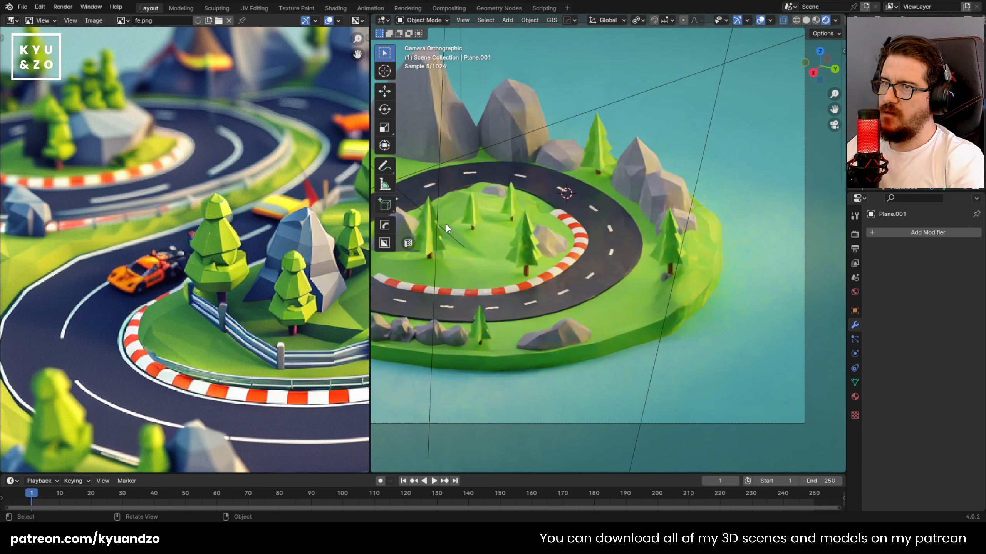
Rotate the tree beside the rocks on the island's right side by 14.2° around Z.
click(516, 251)
key(g)
right_click(558, 225)
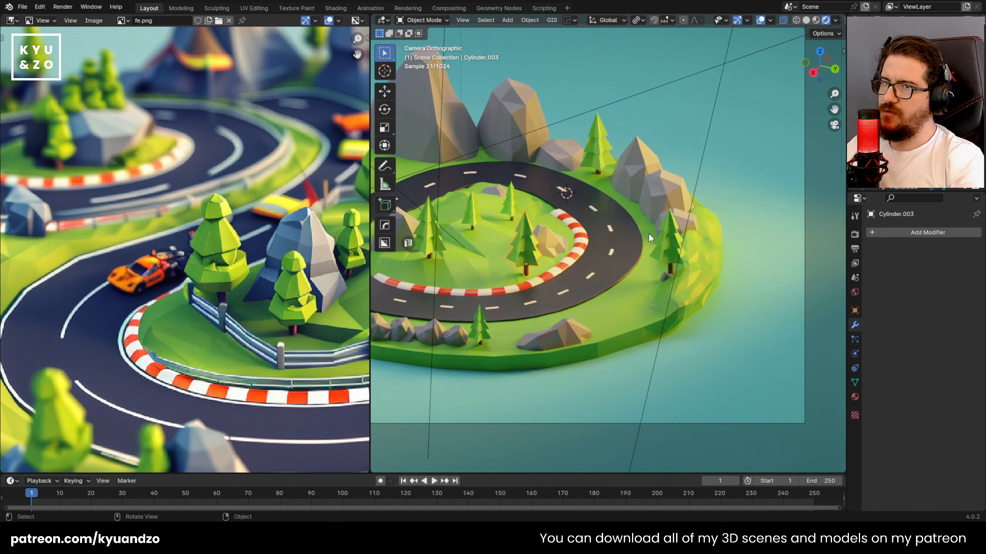
key(r)
key(z)
click(727, 254)
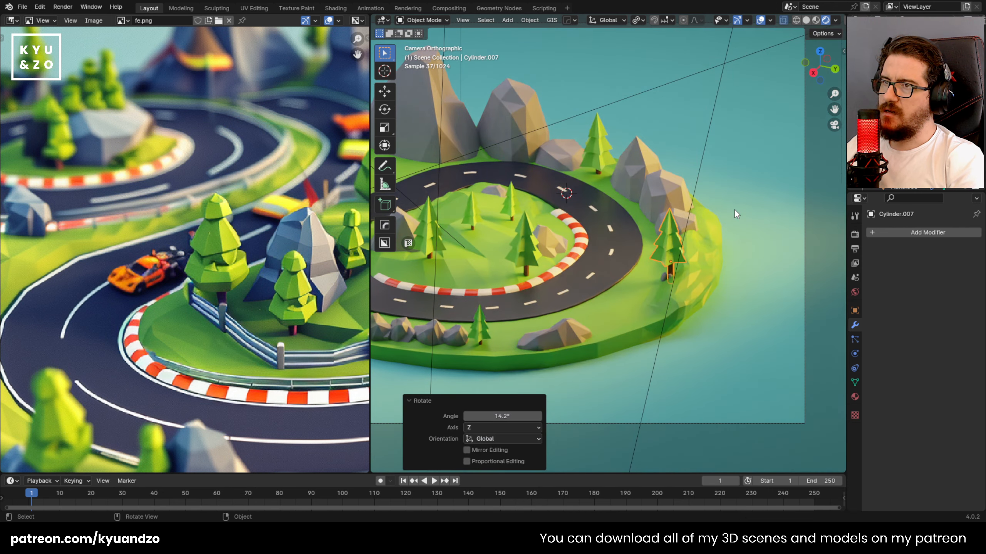
click(734, 209)
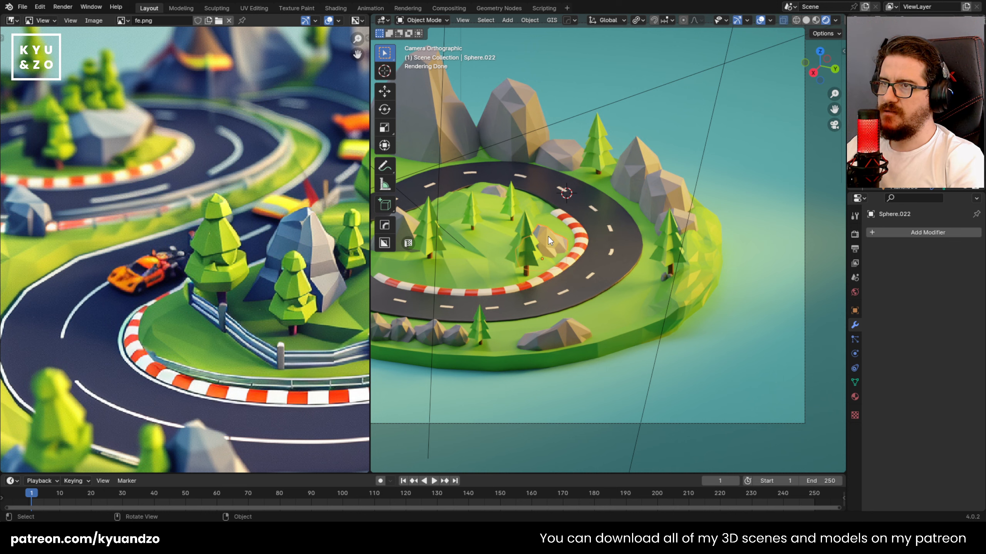
Check the trees and rocks across the camera view and save the scene file.
shift+middle_drag(490, 154, 608, 174)
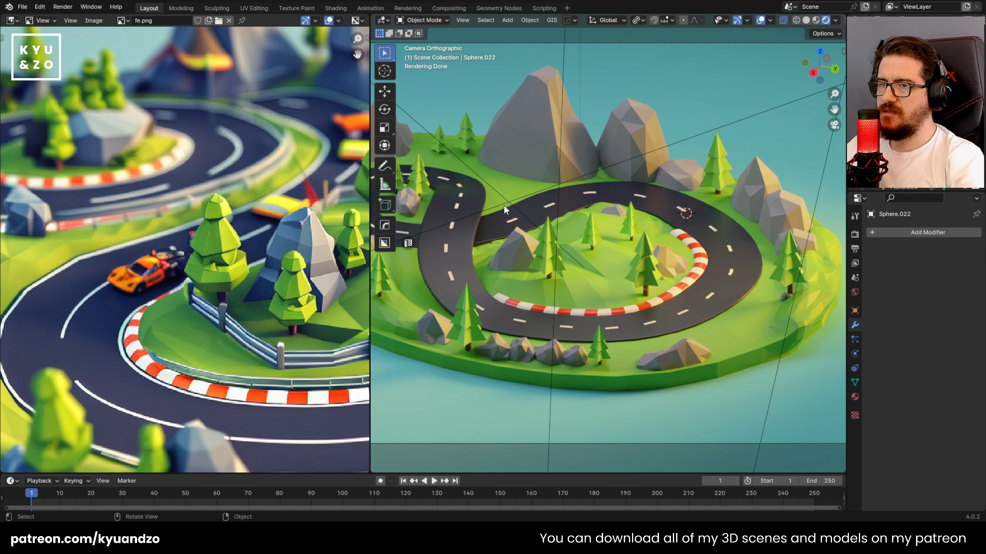
shift+middle_drag(504, 205, 705, 259)
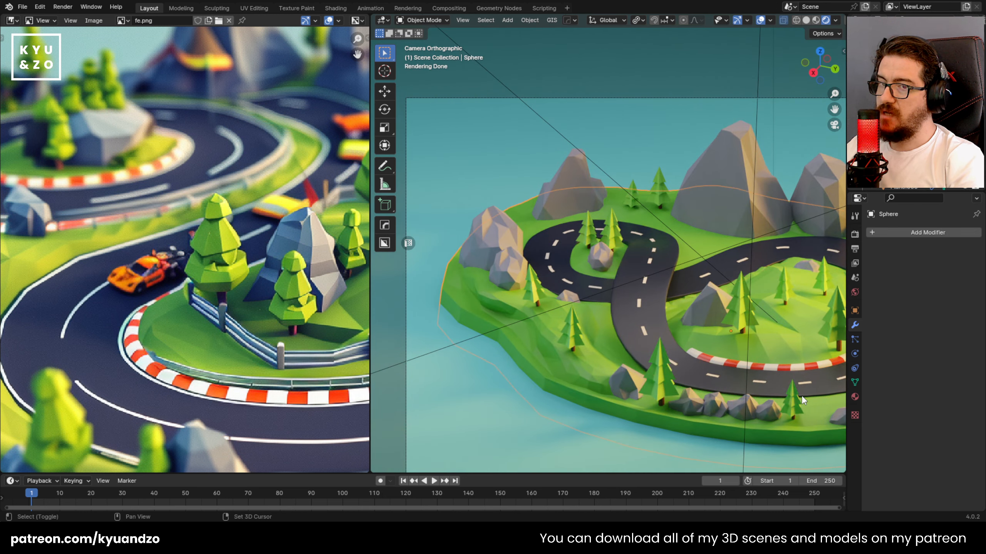
shift+middle_drag(801, 395, 606, 331)
click(621, 340)
click(628, 341)
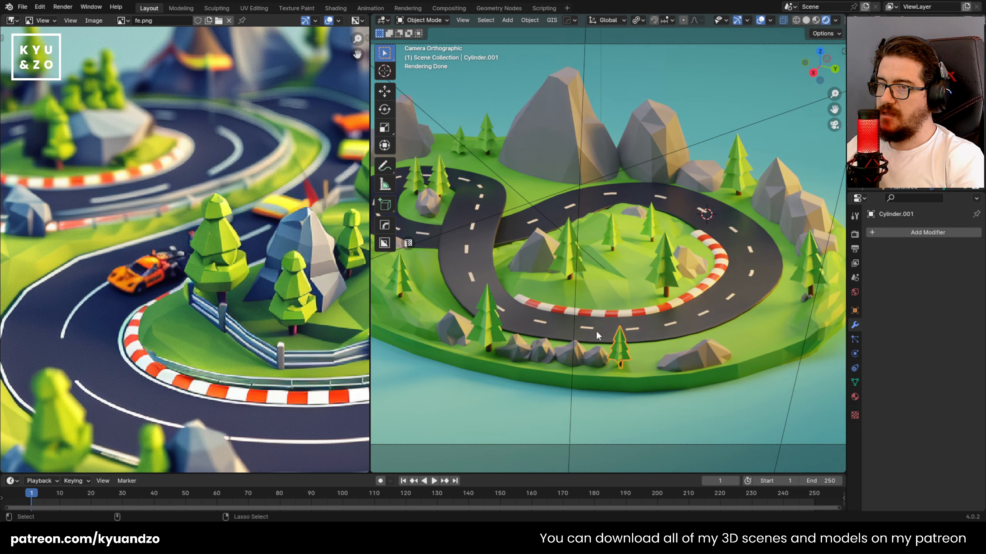
key(ctrl+s)
Scale the larger tree beside the big back mountain by 1.299.
shift+middle_drag(541, 144, 579, 180)
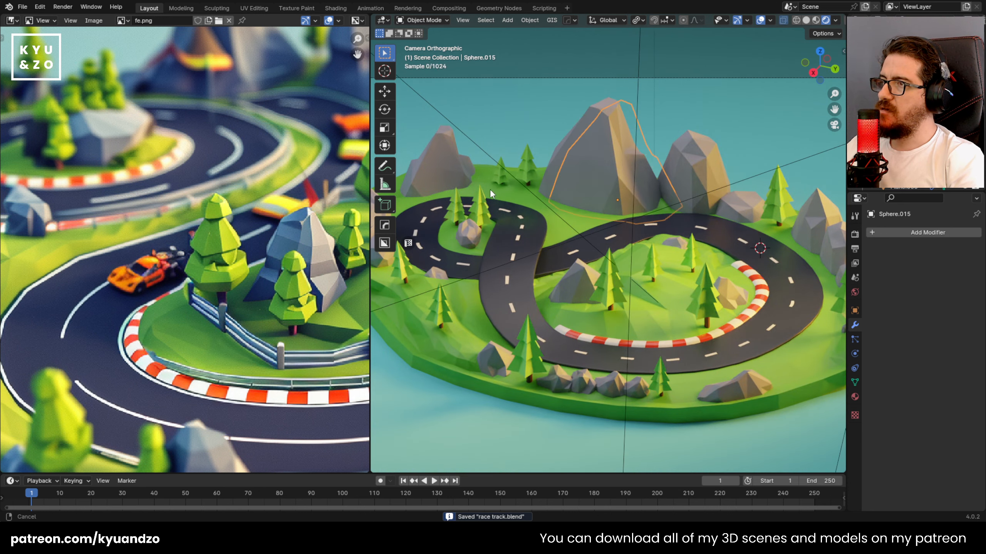
shift+middle_drag(490, 189, 545, 220)
click(612, 206)
key(s)
click(642, 231)
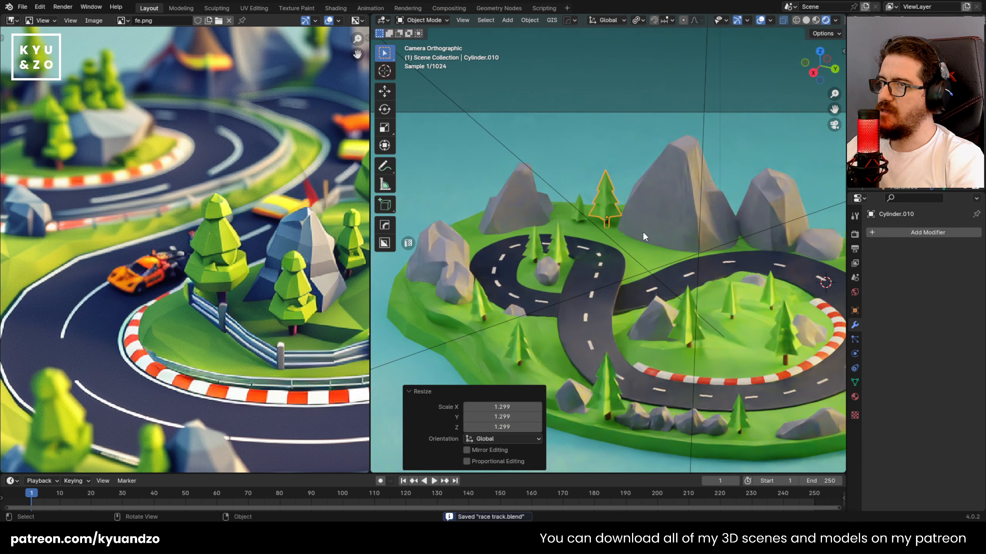
Scale the tree beside the big back mountain by 0.762 and adjust its height along Z.
shift+middle_drag(642, 231, 641, 265)
key(s)
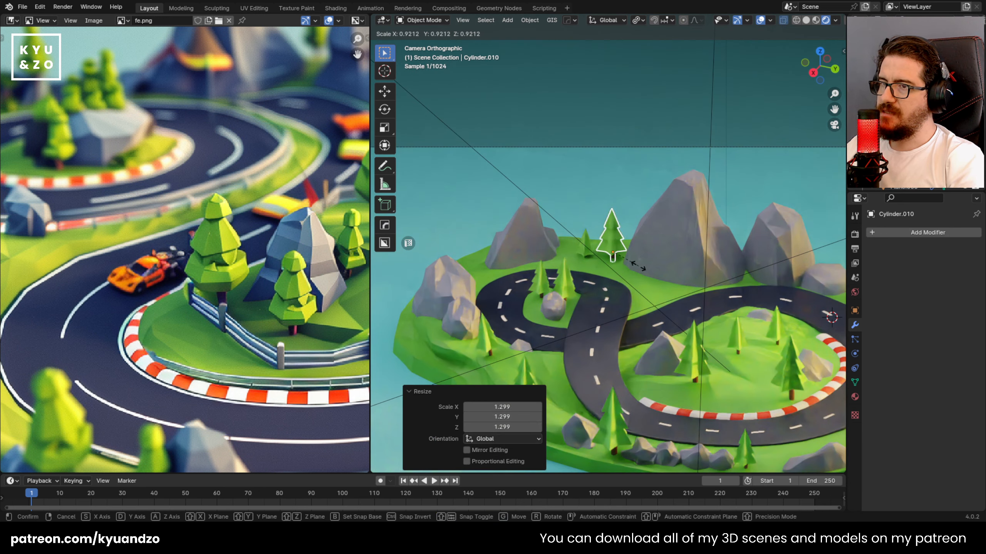
click(633, 263)
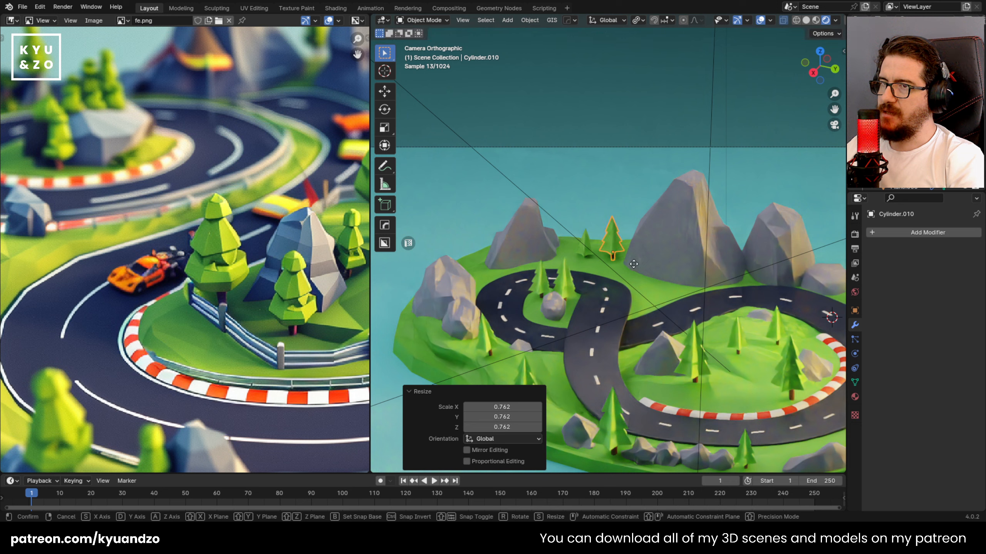
key(g)
key(z)
click(630, 260)
click(601, 206)
Examine the reference image's fence around the inner hill and the matching kerb area in the 3D scene.
shift+middle_drag(633, 369, 564, 244)
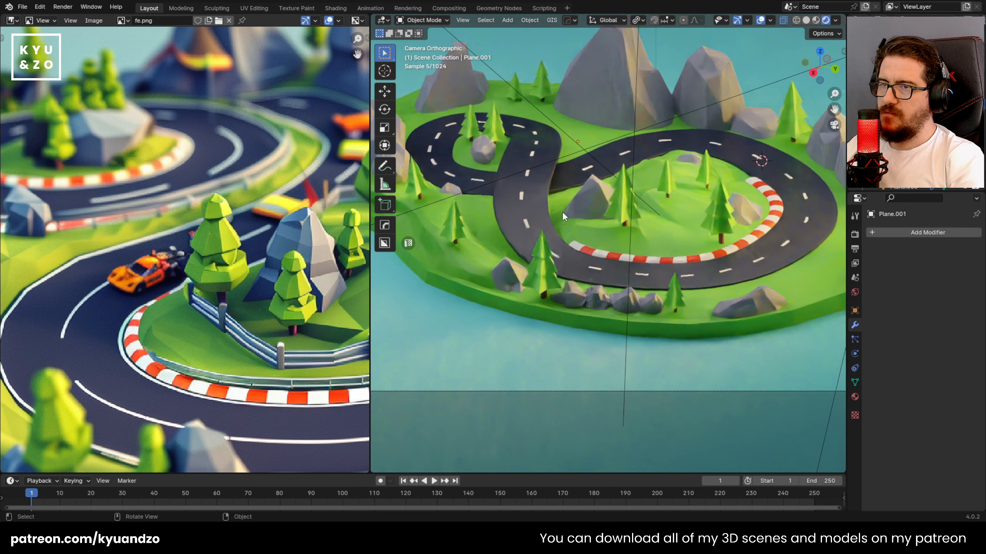
key(shift+grave)
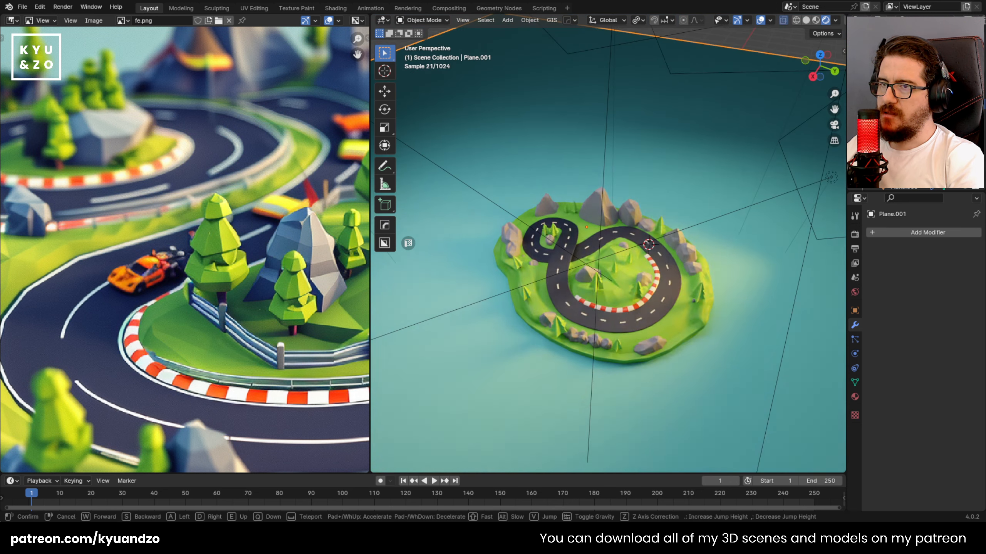
key(w)
key(q)
click(608, 243)
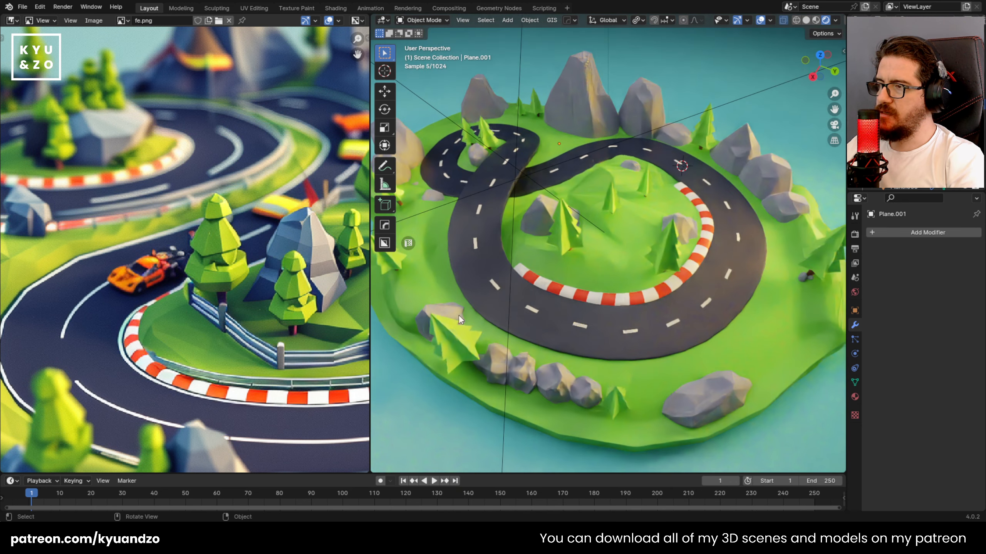
middle_drag(219, 347, 84, 277)
middle_drag(261, 269, 99, 275)
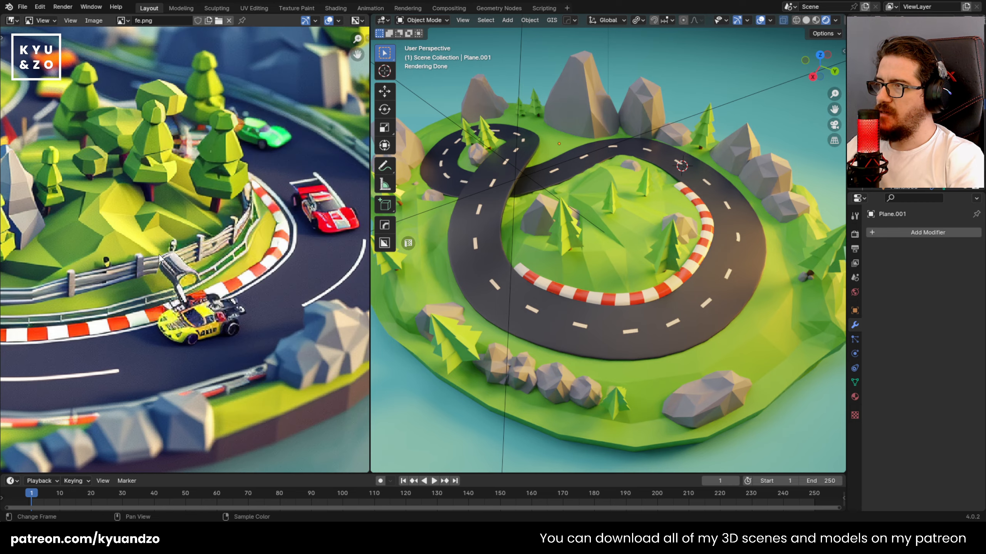
shift+middle_drag(673, 298, 654, 304)
scroll(655, 304, up, 3)
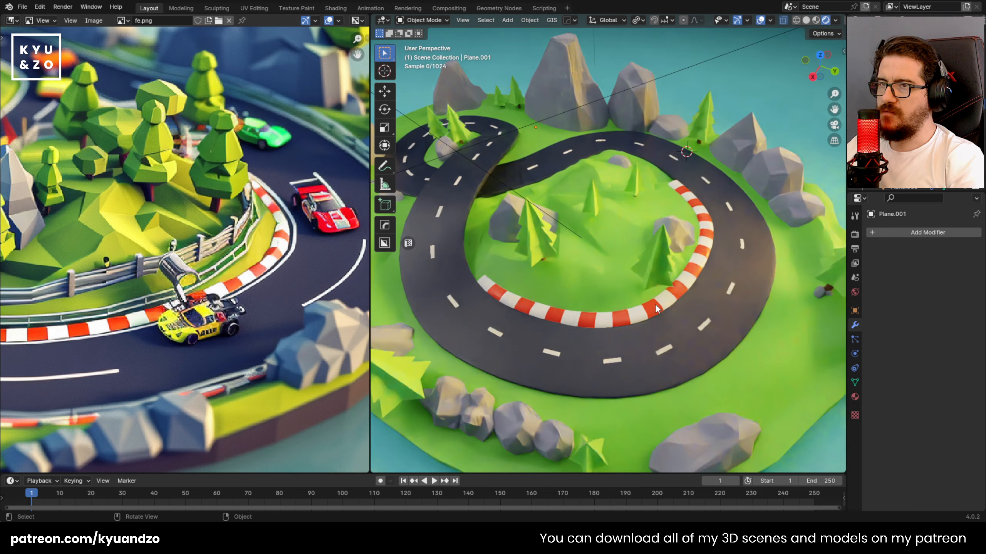
shift+middle_drag(485, 265, 572, 218)
scroll(572, 218, up, 1)
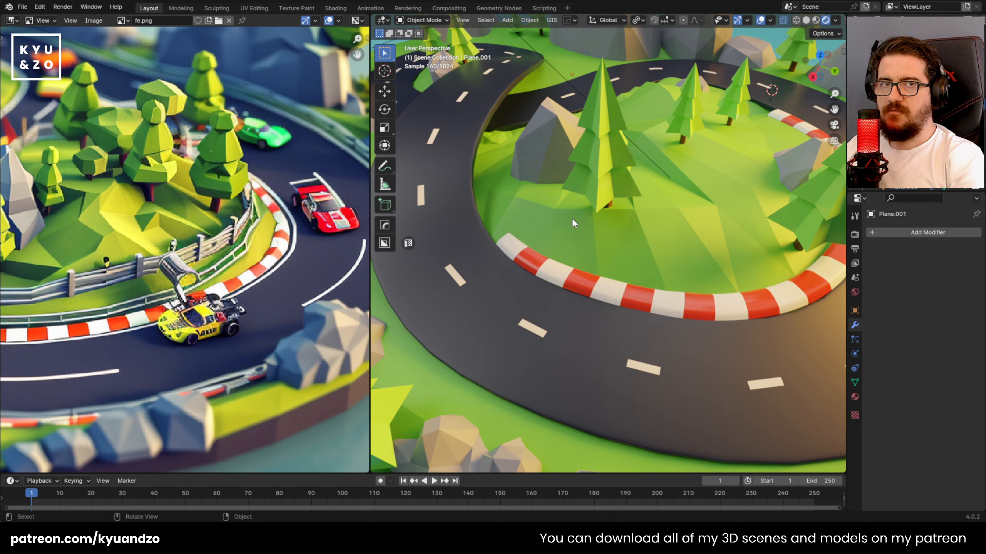
shift+middle_drag(486, 228, 524, 234)
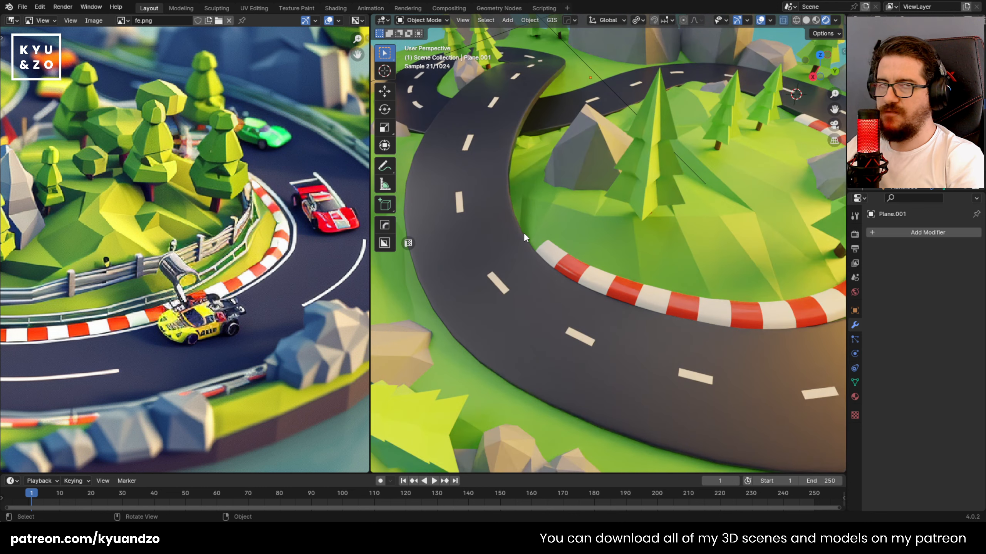
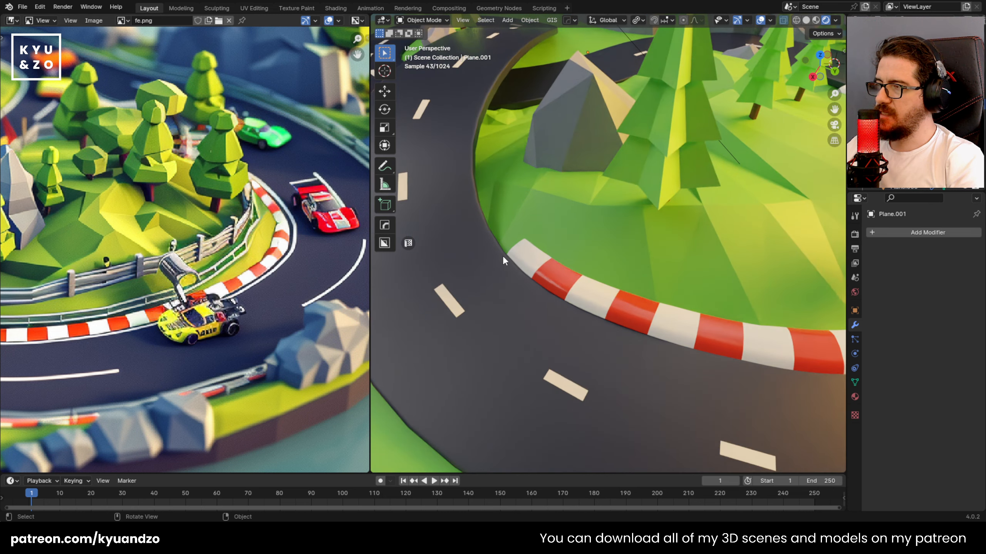
scroll(516, 268, down, 6)
scroll(520, 265, up, 6)
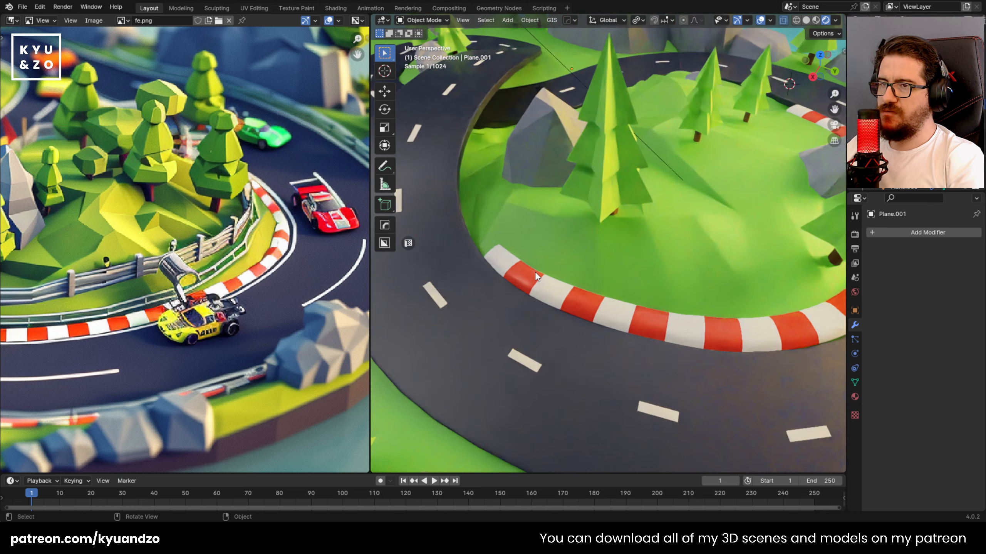
Add a cube on a white stripe near the inner kerb's left end and scale it down to post thickness.
key(shift+a)
mouse_move(476, 187)
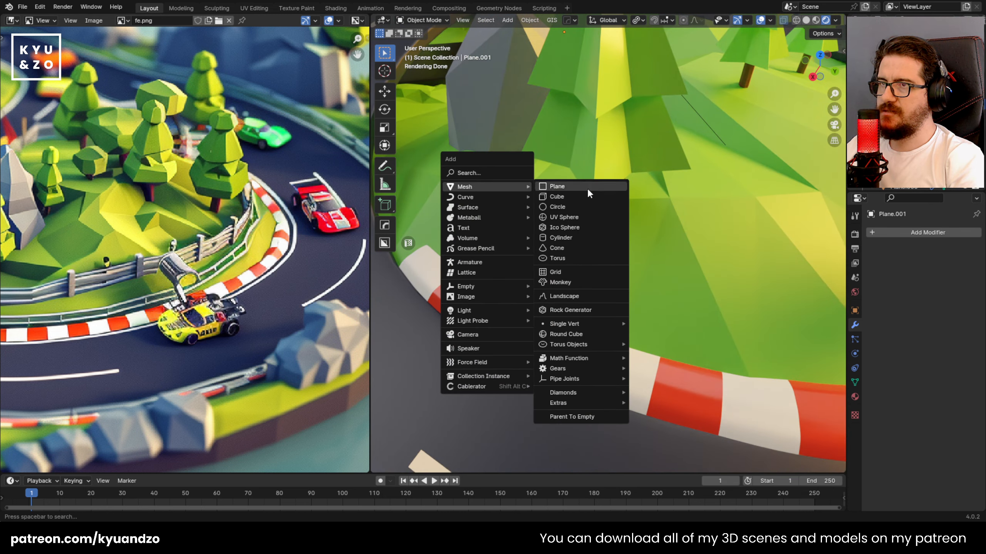
click(559, 197)
key(s)
click(540, 299)
key(s)
click(562, 326)
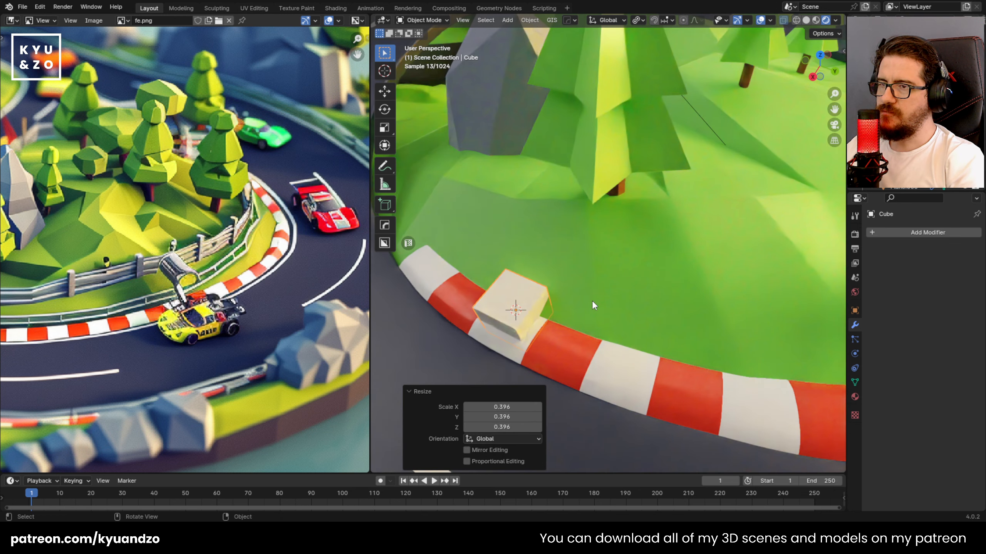
key(s)
click(551, 330)
Shape the cube into a thin fence post, stretching it 5.558 along Z, and raise it about 0.058 m along Z.
middle_drag(554, 326, 577, 276)
key(s)
key(a)
click(731, 317)
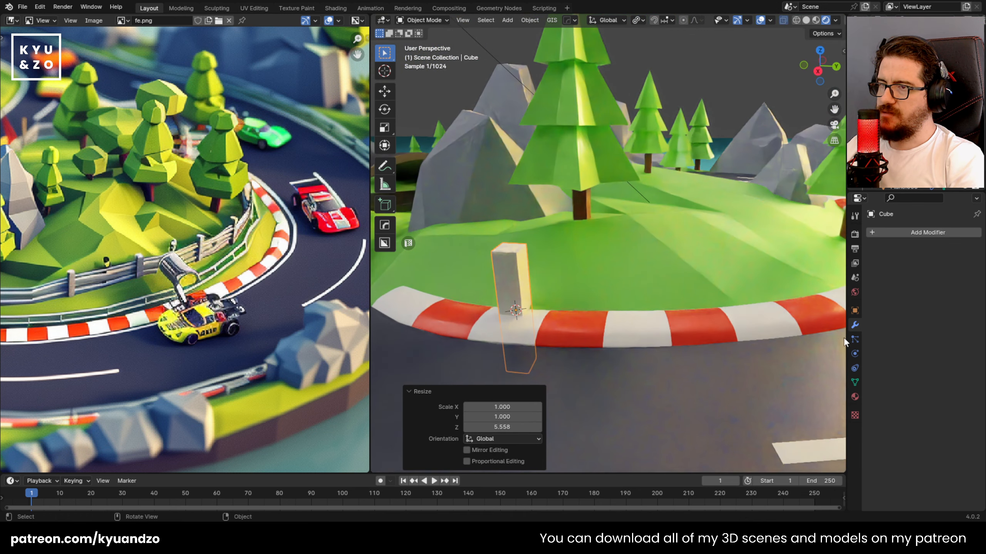
key(s)
click(593, 323)
key(g)
key(z)
click(600, 248)
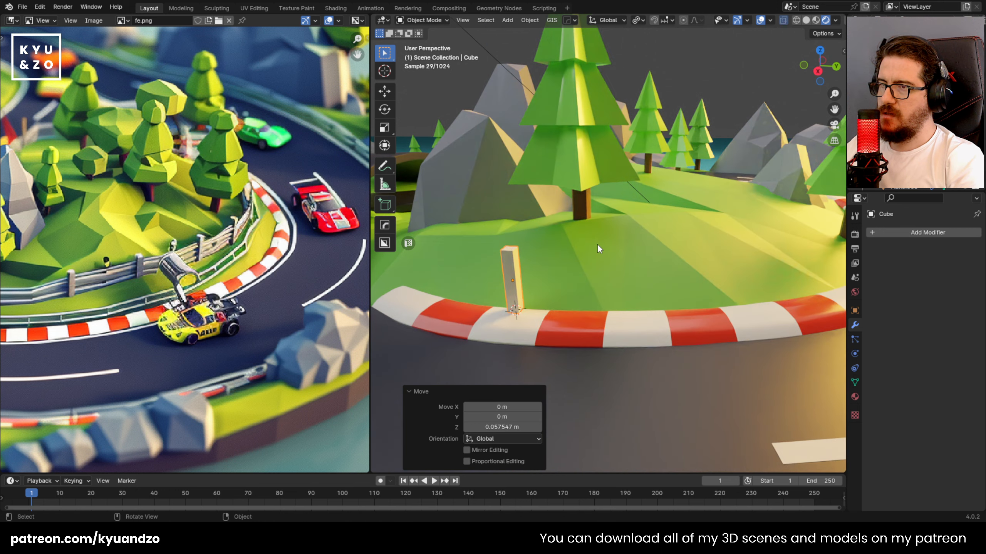
Try duplicating the fence post about 0.132 m along Y, and delete the copy.
key(shift+d)
key(x)
key(y)
click(599, 286)
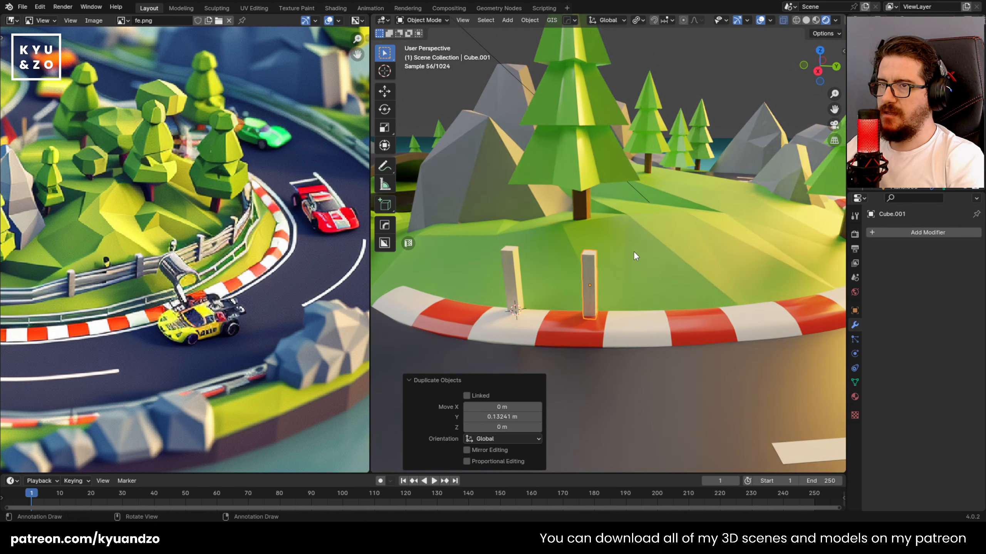
key(x)
key(d)
Add a plane at the fence post, scale it to 0.1 and rotate it 90° around Y so it stands upright.
key(shift+a)
mouse_move(516, 265)
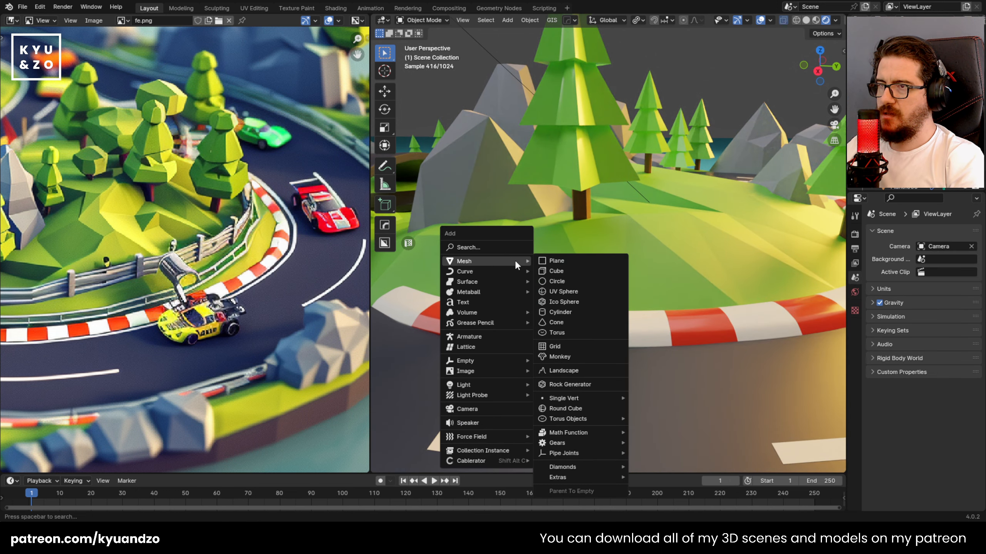
click(595, 266)
text(s.1)
key(Return)
key(r)
key(x)
key(x)
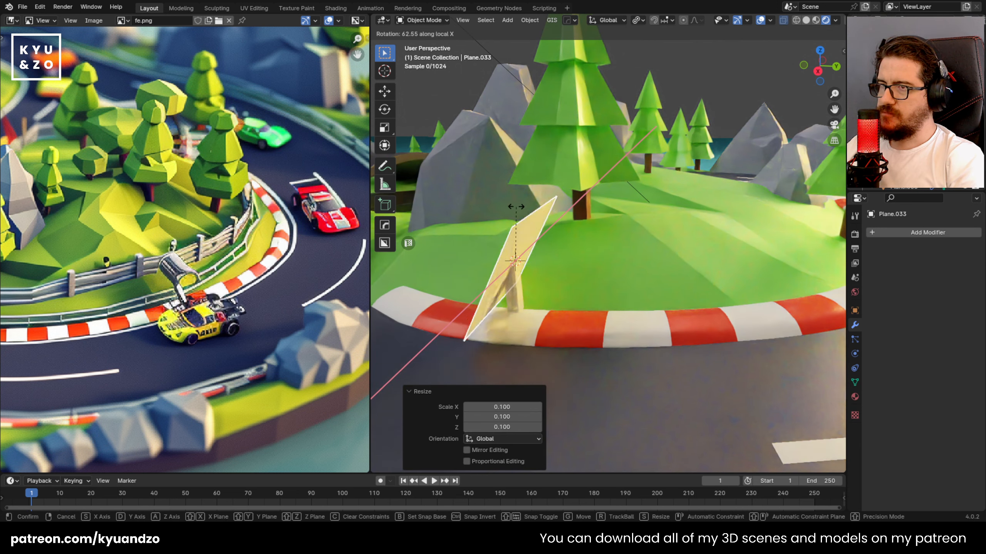
text(90)
key(Return)
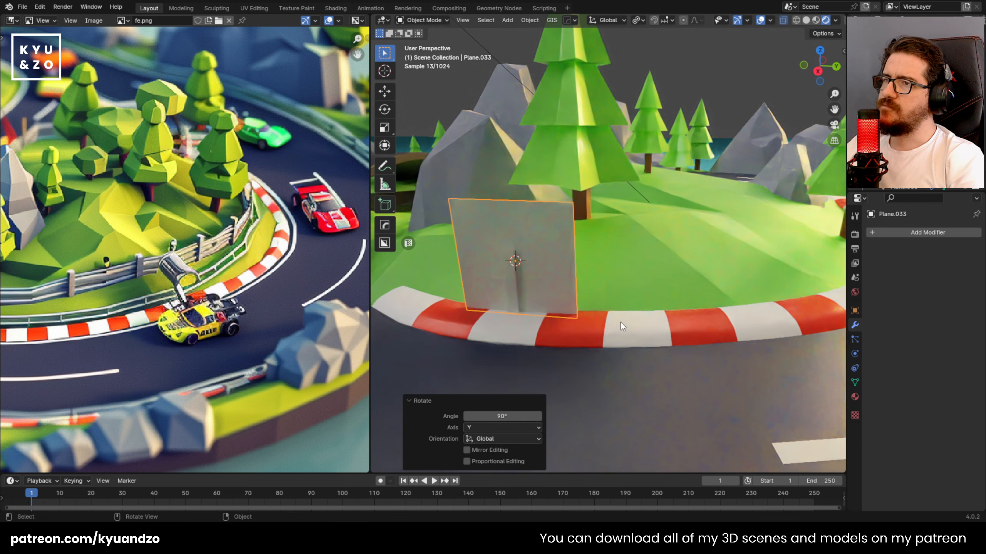
Move the upright plane about 0.086 m along Y and scale it to about 0.416 along Z as a rail.
key(g)
key(y)
click(667, 322)
key(s)
key(z)
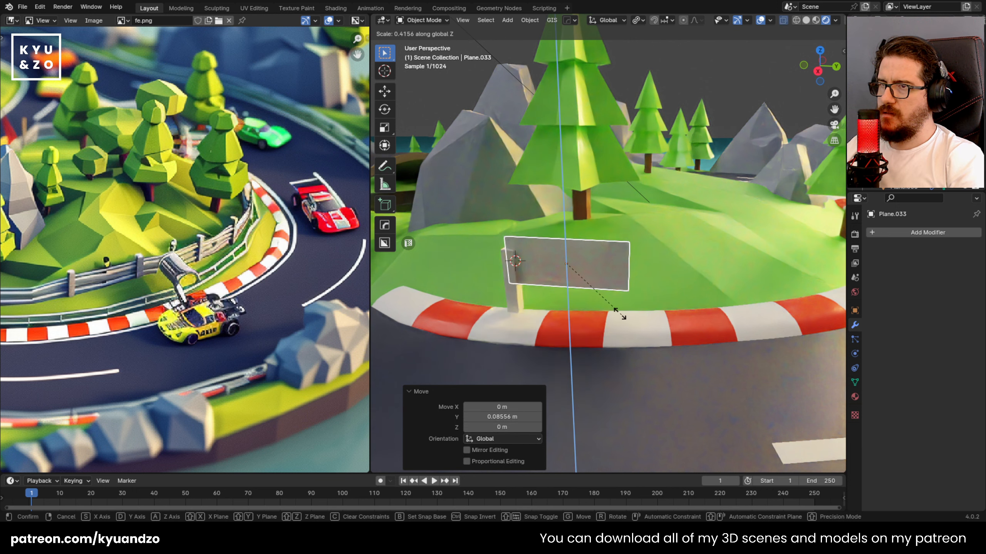
click(620, 314)
Lower the rail plane about 0.035 m along Z and align its center with the post on X.
key(g)
key(a)
click(609, 315)
middle_drag(599, 263, 586, 277)
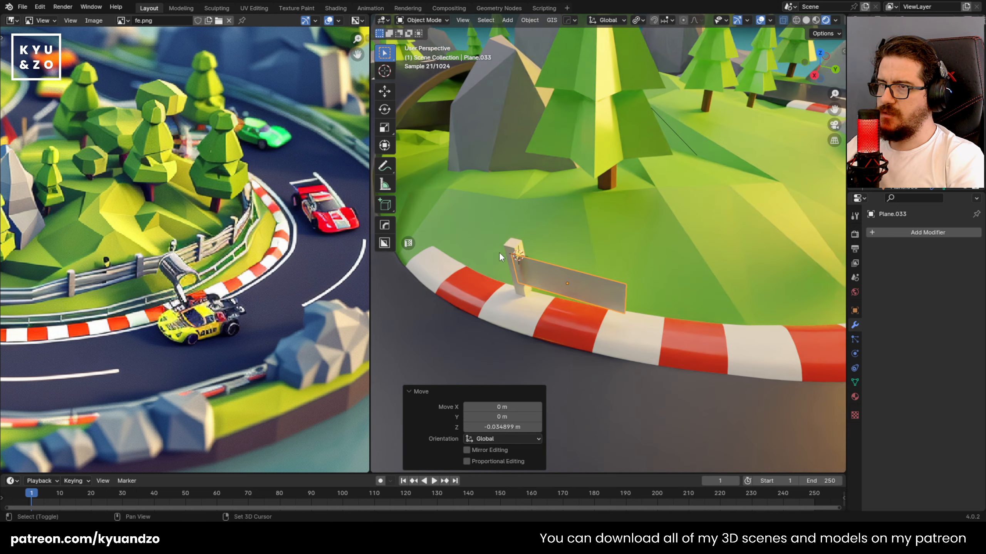
shift+click(513, 247)
click(476, 441)
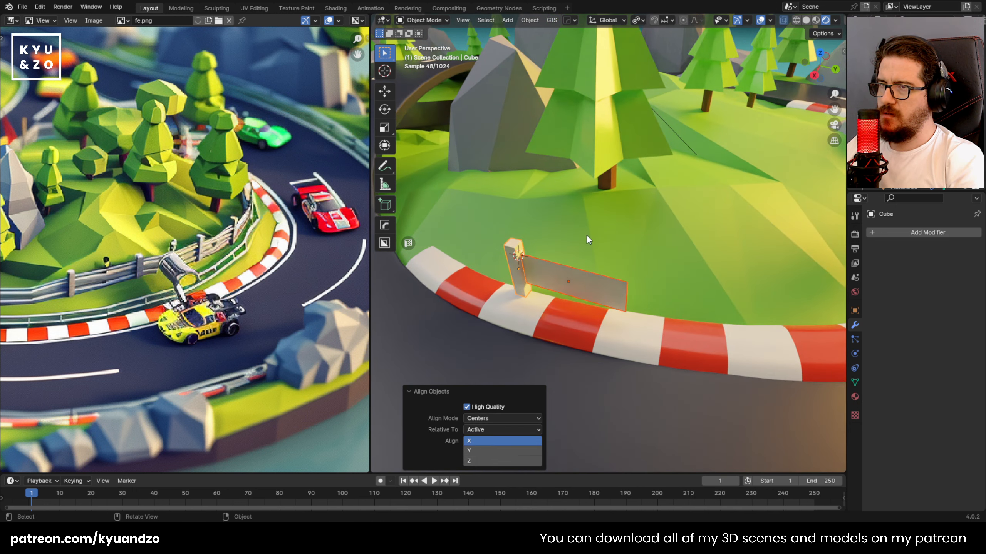
Move the rail plane's far edge outward along Y to lengthen the rail.
click(584, 281)
middle_drag(579, 319, 606, 286)
key(Tab)
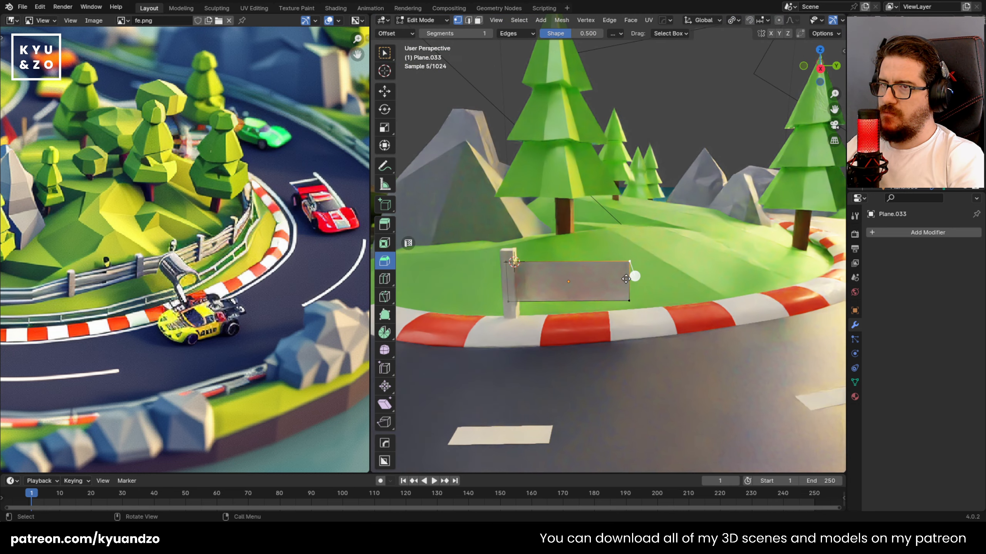
key(g)
key(y)
click(657, 286)
key(Tab)
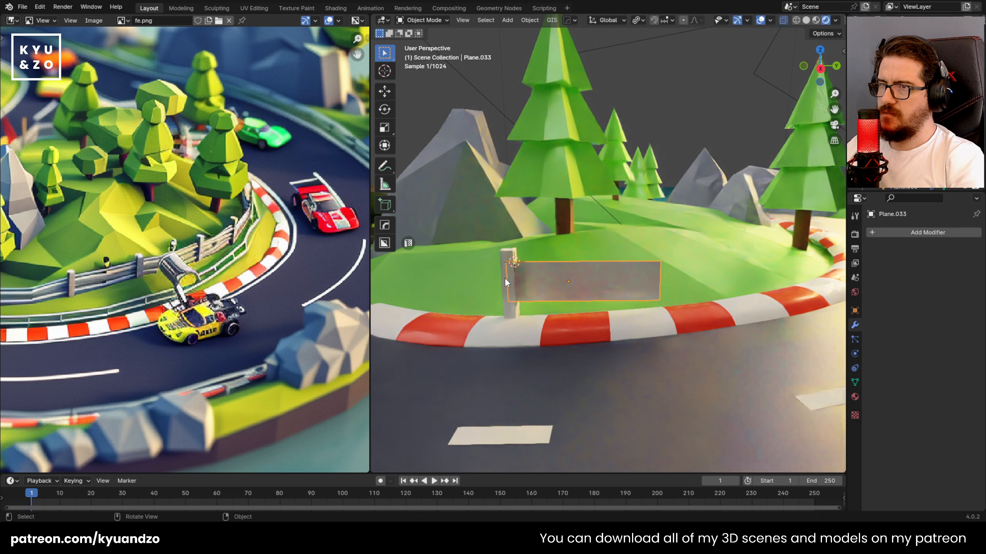
Duplicate the fence post about 0.251 m along Y so a second post stands at the rail's far end.
click(508, 256)
key(shift+d)
key(y)
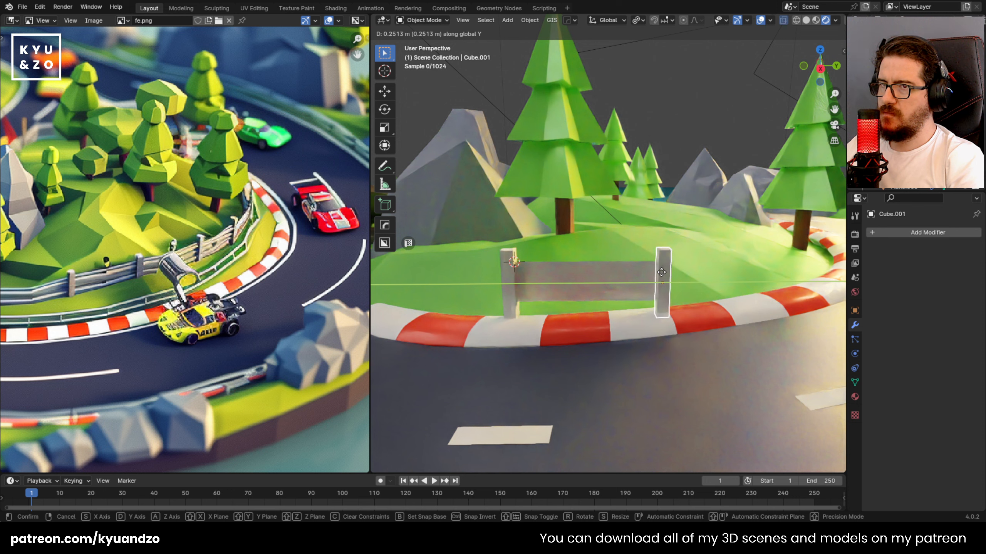
click(661, 272)
Add six evenly spaced lengthwise loop cuts to the rail plane.
click(589, 275)
middle_drag(589, 274, 528, 274)
scroll(528, 274, up, 4)
key(Tab)
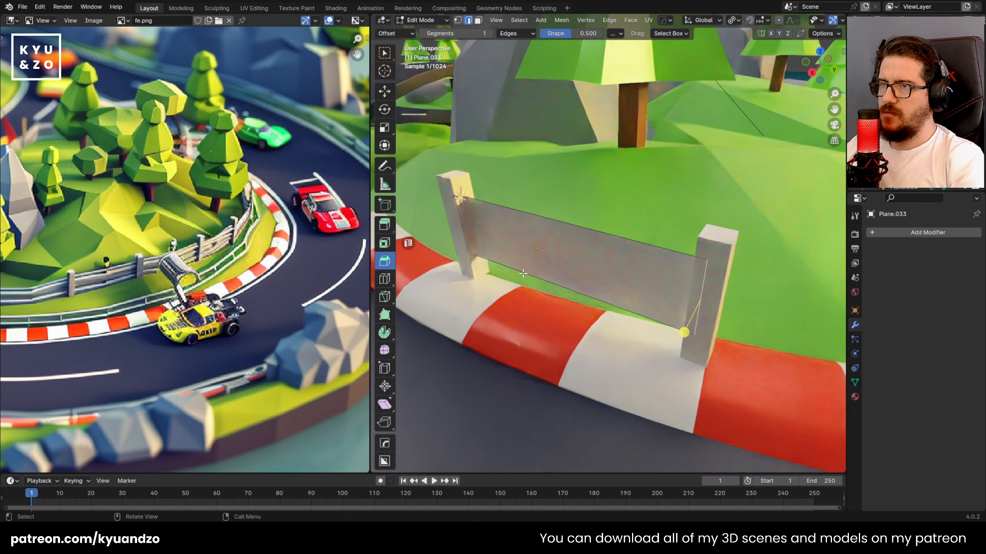
key(ctrl+r)
scroll(457, 228, up, 5)
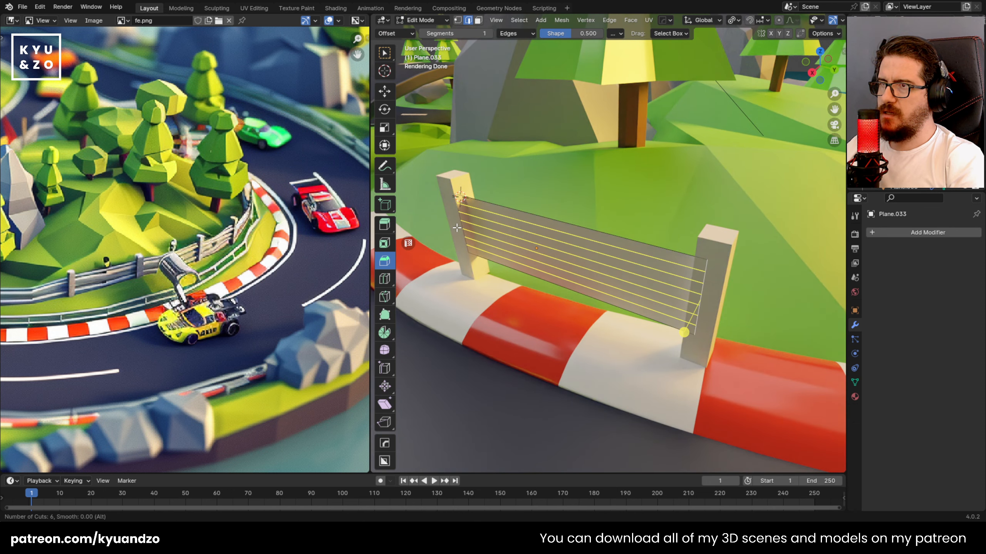
click(457, 228)
right_click(457, 228)
Select alternate lengthwise edges of the rail and move them about 0.010 m in negative X to form corrugations.
scroll(482, 275, up, 3)
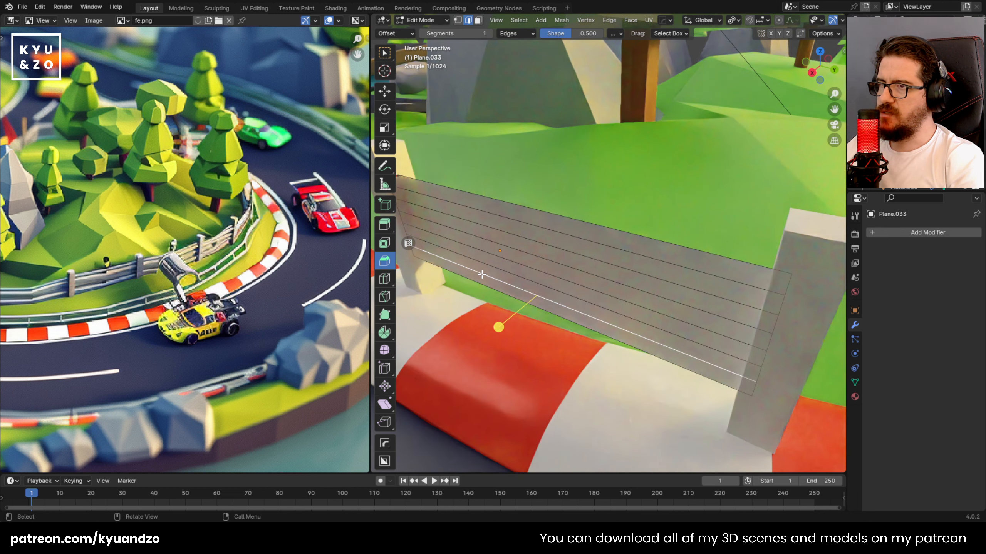
shift+click(473, 249)
shift+click(473, 224)
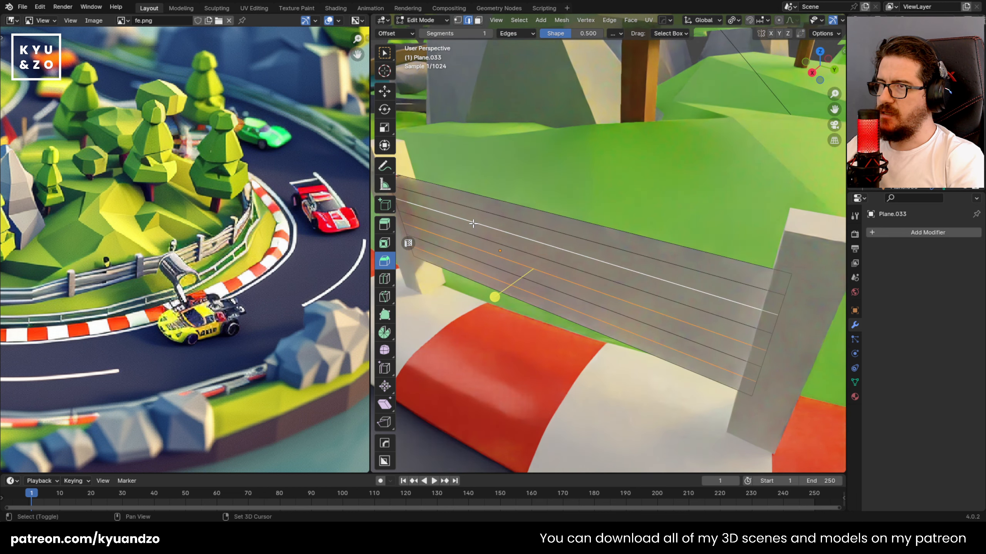
shift+click(485, 198)
middle_drag(486, 197, 474, 192)
click(472, 204)
shift+click(473, 228)
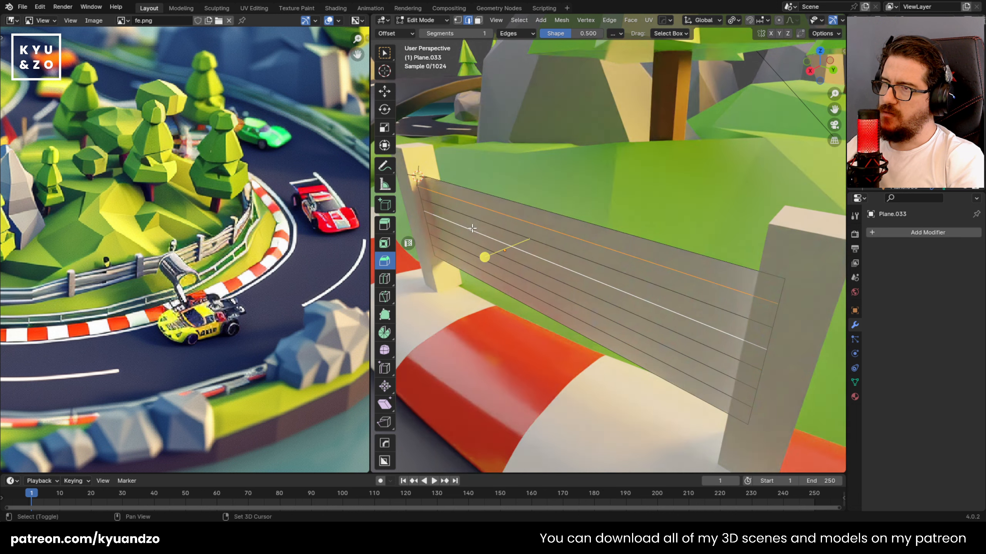
shift+click(471, 257)
key(g)
key(x)
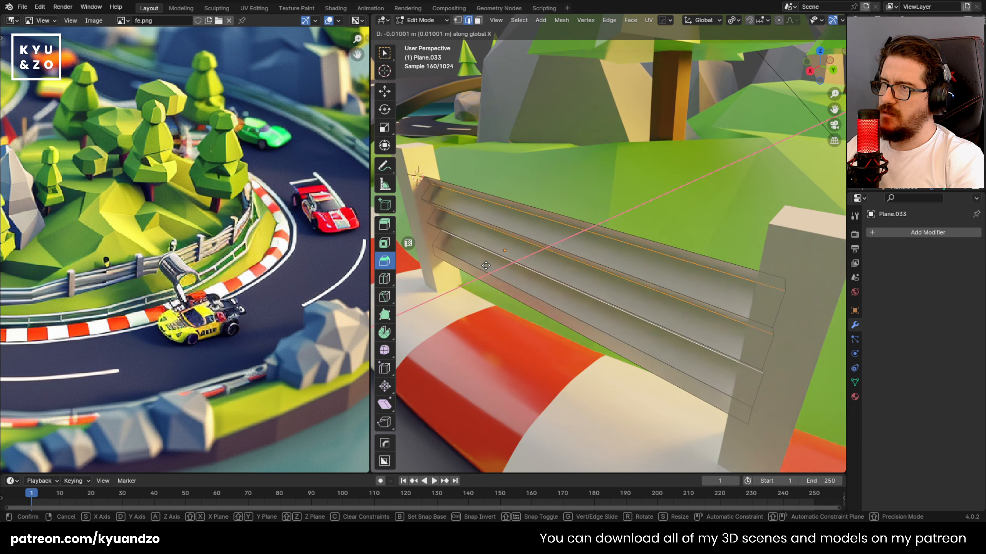
click(486, 265)
Try beveling the offset lengthwise edges of the rail, and undo it.
key(Tab)
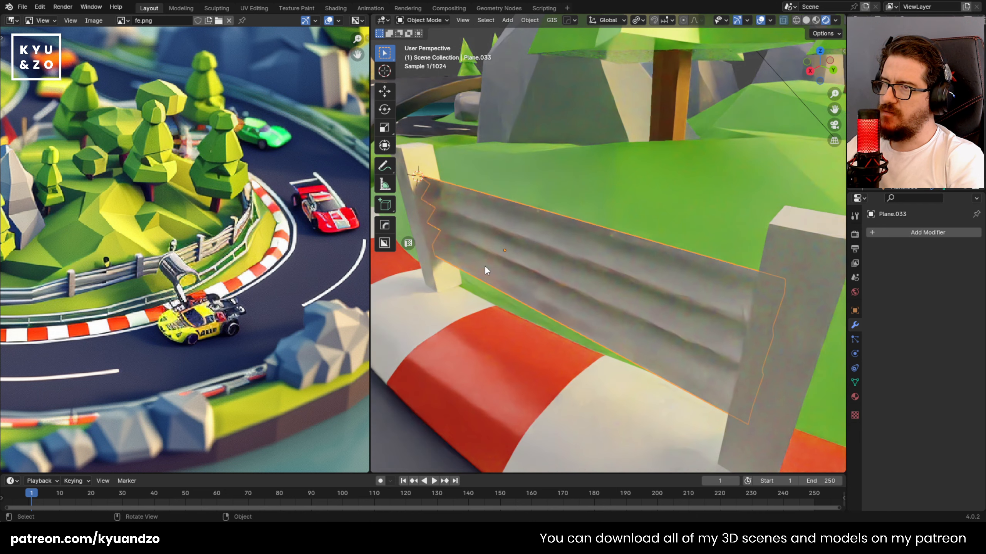
key(Tab)
scroll(491, 264, up, 3)
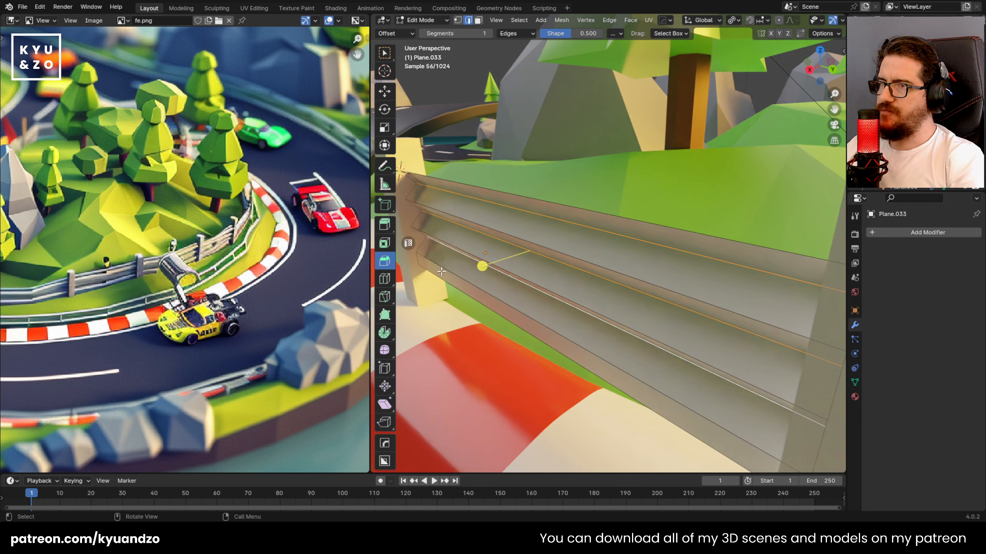
drag(482, 266, 464, 280)
key(ctrl+z)
Extend the selection to the remaining lengthwise edges and bevel them 0.082 m wide, raising the segment count by one.
middle_drag(522, 249, 521, 229)
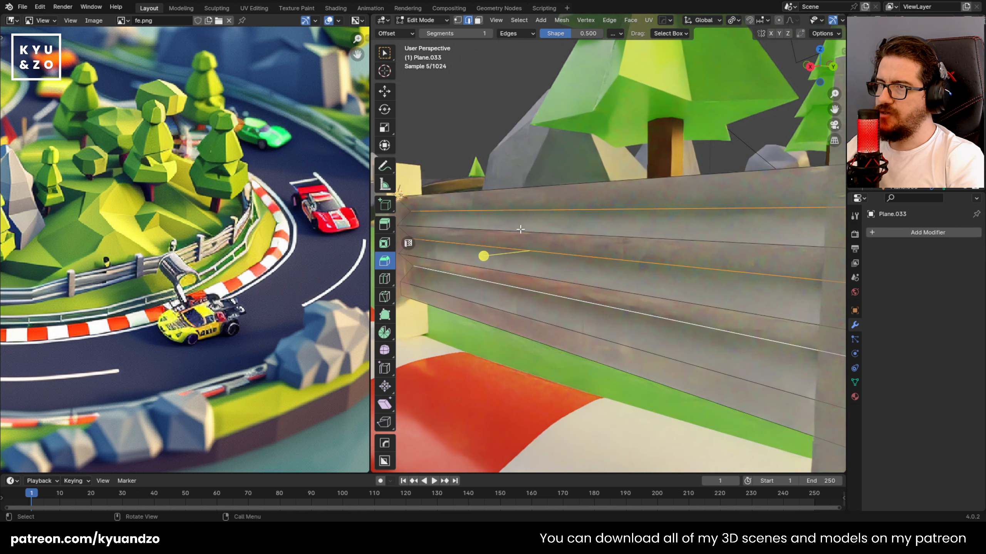
shift+click(520, 230)
shift+click(484, 270)
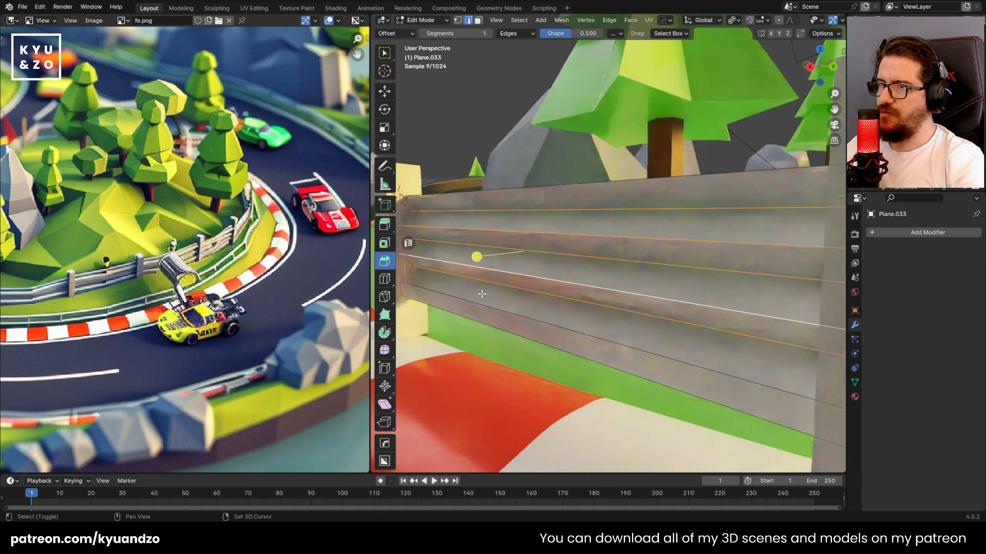
shift+click(482, 306)
shift+click(473, 191)
drag(481, 274, 520, 310)
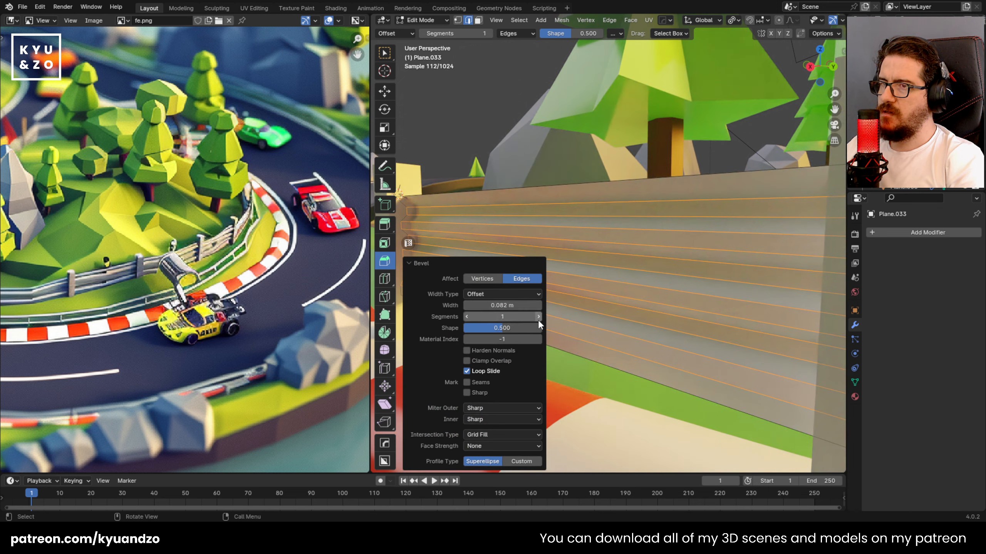
click(538, 320)
key(Tab)
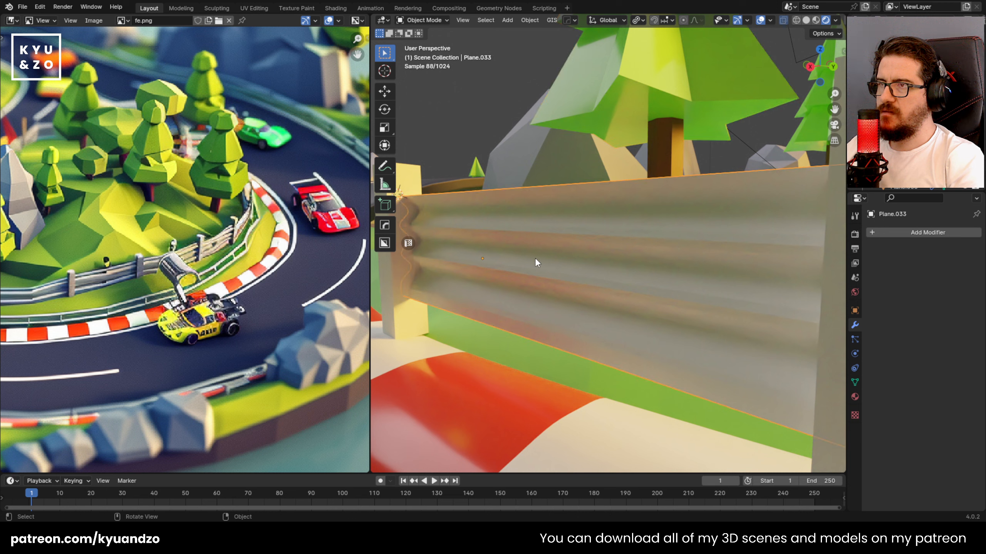
Add a Subdivision Surface modifier to the rail.
click(892, 233)
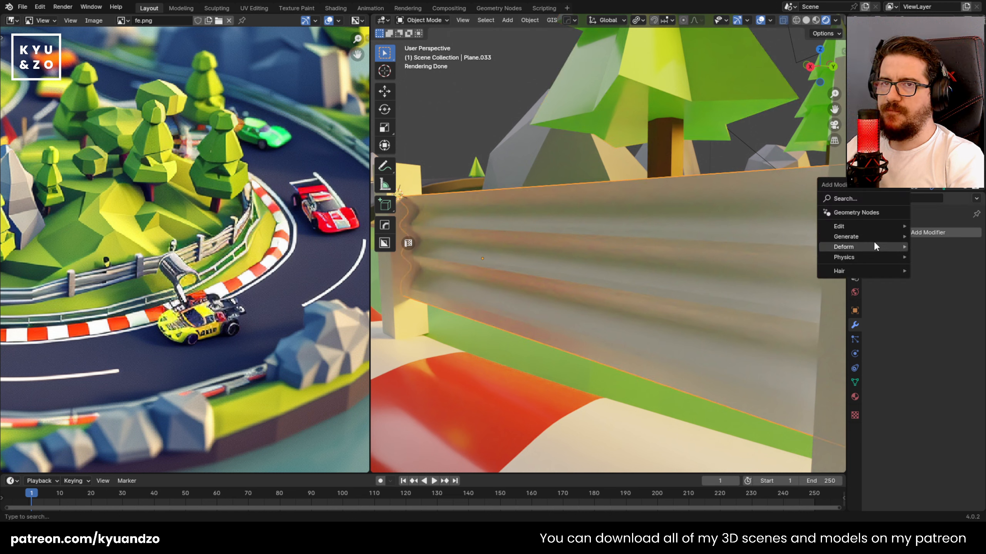
mouse_move(871, 238)
click(777, 369)
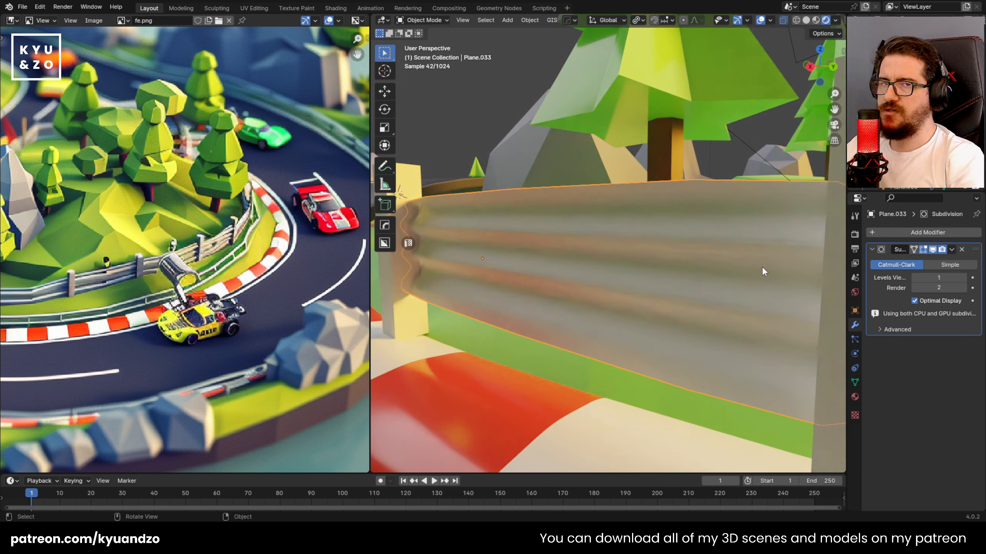
Add a vertical loop cut close to each end of the rail to hold its shape at the posts.
middle_drag(577, 198, 561, 258)
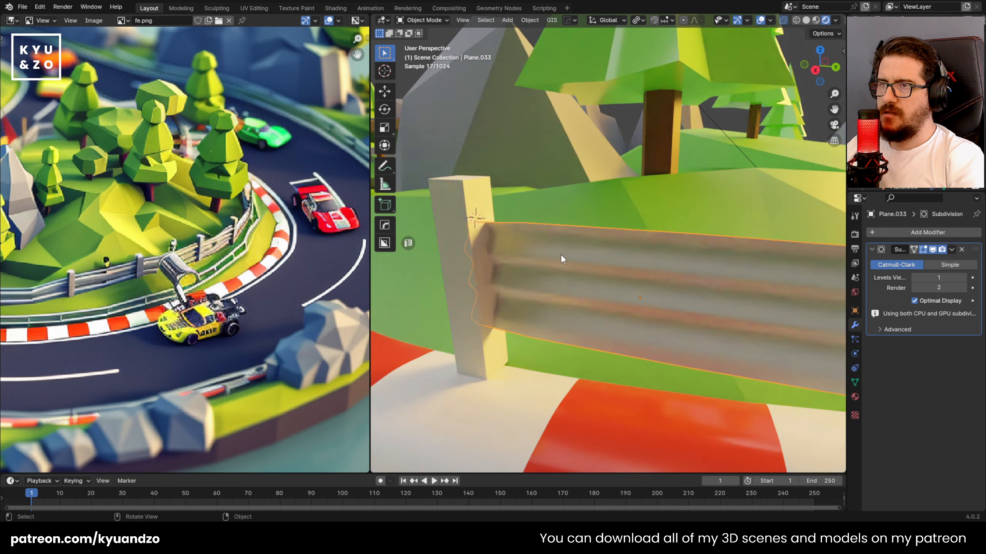
key(Tab)
key(ctrl+r)
click(520, 218)
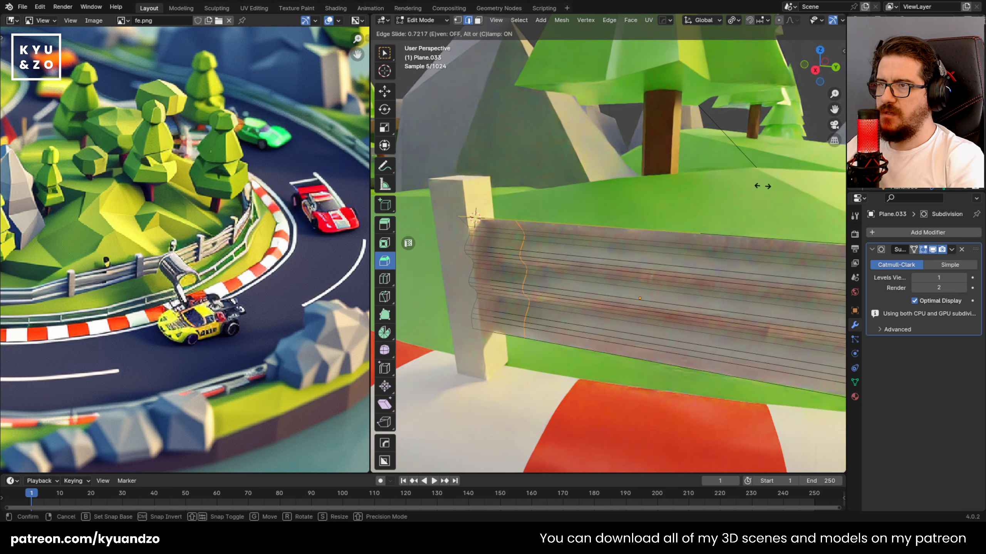
click(681, 186)
middle_drag(681, 186, 538, 201)
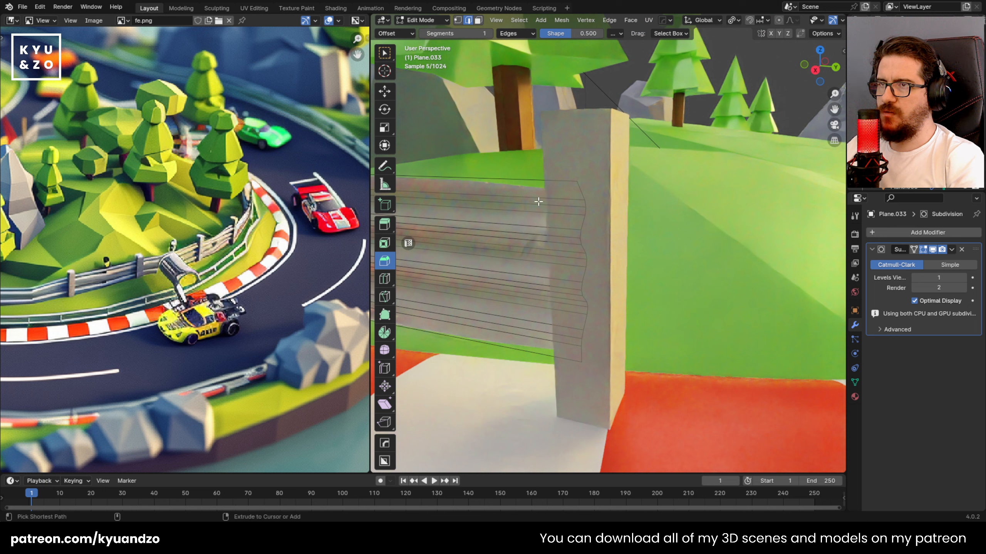
key(ctrl+r)
click(531, 190)
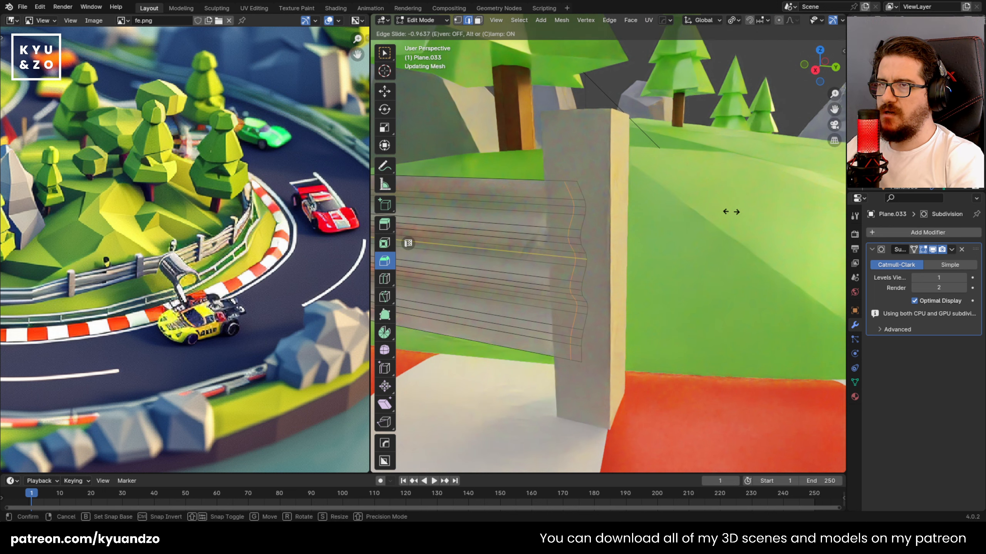
click(731, 212)
key(Tab)
scroll(708, 221, down, 5)
shift+middle_drag(518, 189, 738, 230)
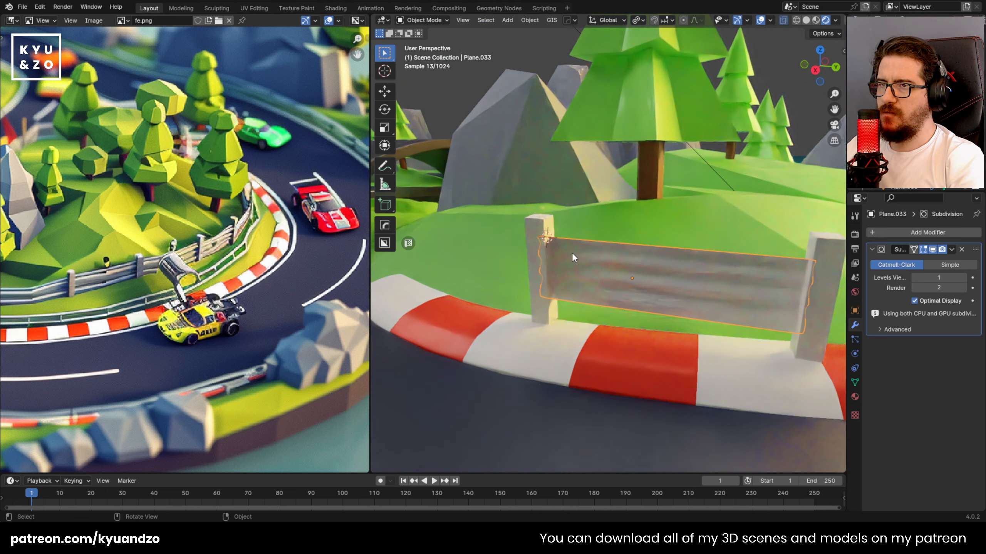
Switch the viewport to solid shading and shade the rail smooth with Auto Smooth at 30°.
key(KP_Decimal)
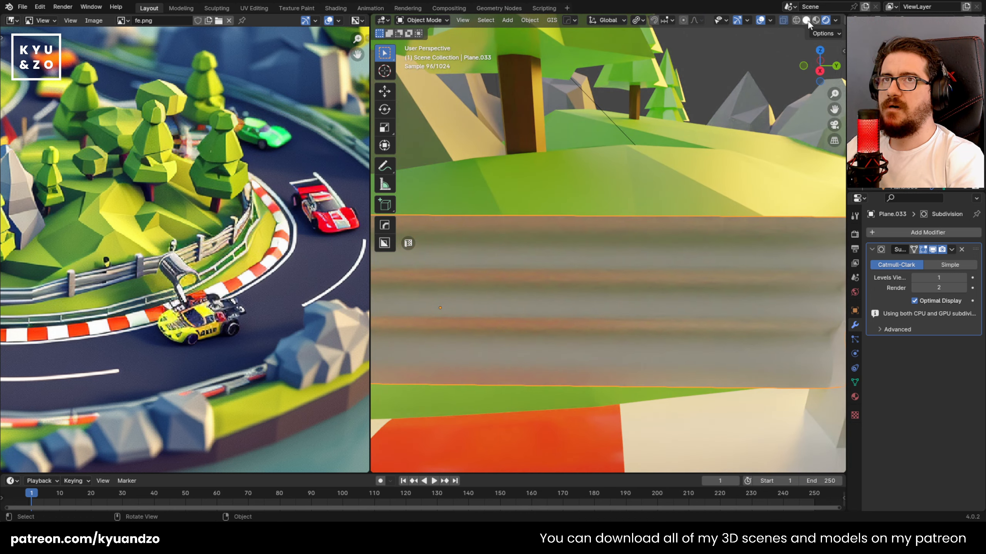
click(807, 22)
scroll(562, 281, down, 5)
click(571, 206)
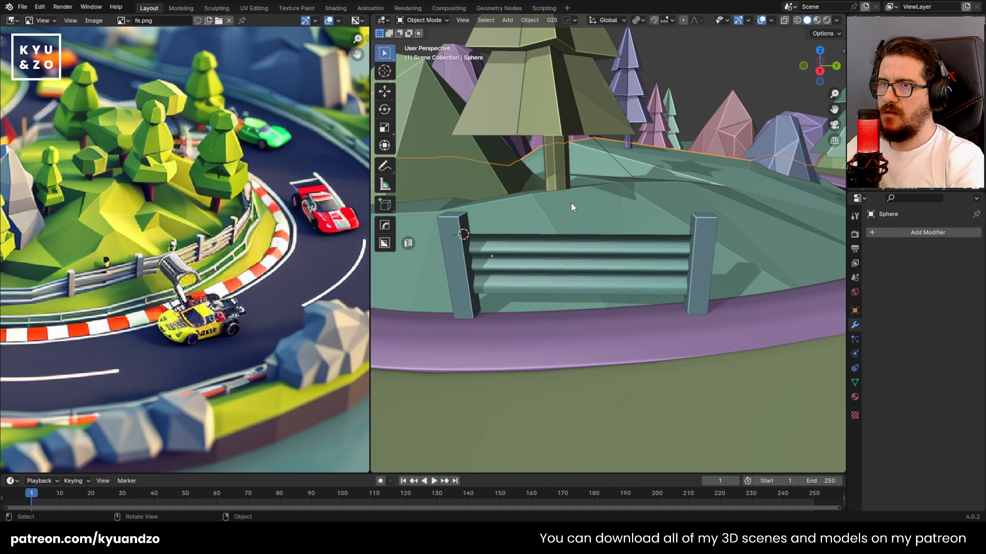
click(605, 250)
middle_drag(624, 251, 538, 242)
right_click(537, 241)
click(538, 242)
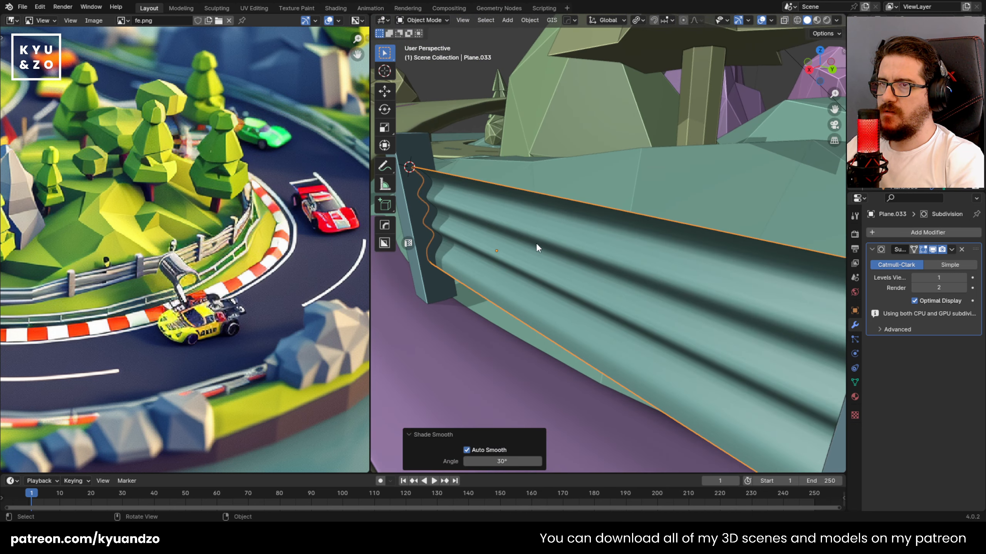
click(536, 243)
click(534, 242)
Extrude the rail's top edge upward about 0.013 m along Z.
key(shift+grave)
key(s)
key(w)
click(520, 198)
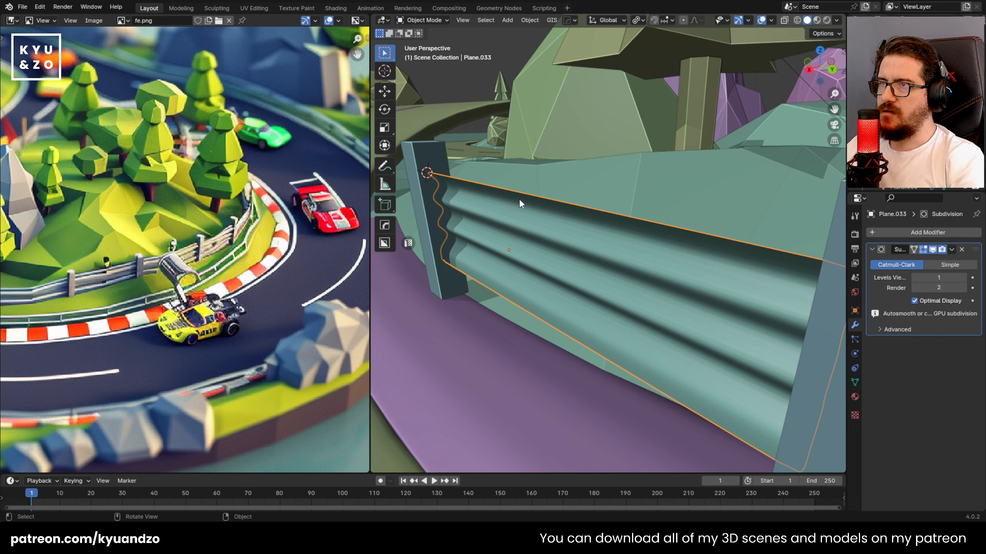
key(Tab)
key(2)
click(516, 182)
key(g)
key(z)
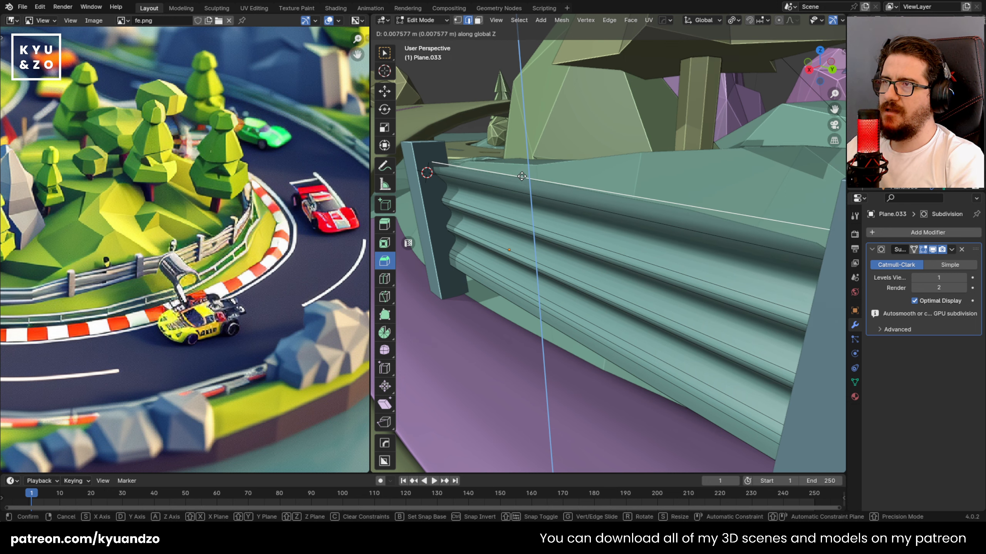
click(524, 166)
Extrude the rail's new top edge about 0.004 m in negative X as a small lip.
key(g)
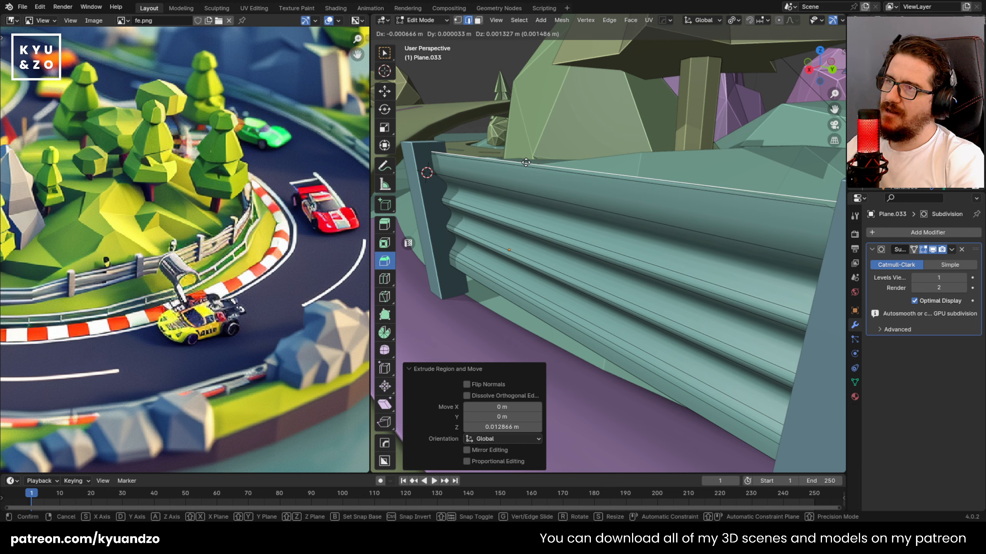
key(x)
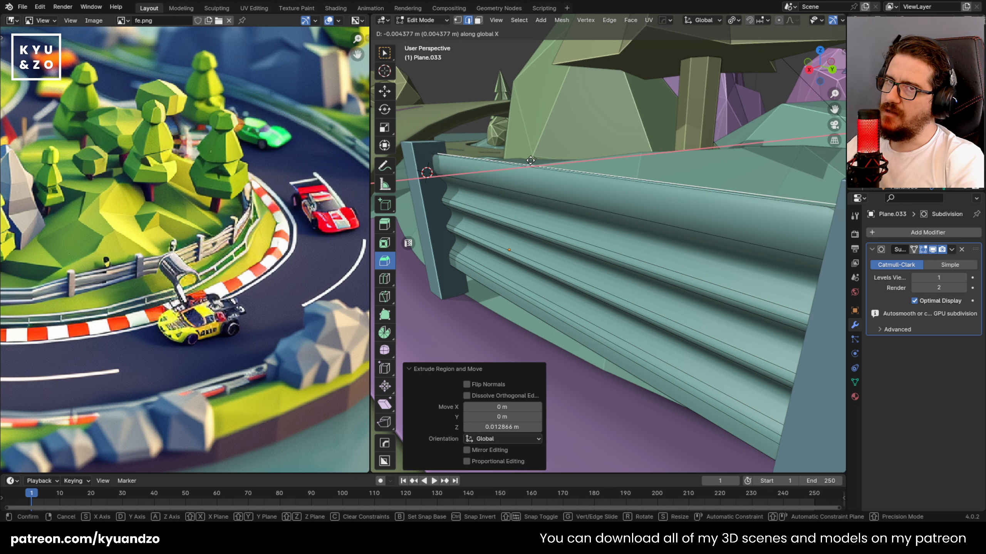
click(530, 160)
Add another vertical loop cut to the rail and slide it fully toward one end.
middle_drag(746, 229, 781, 176)
key(ctrl+r)
click(601, 182)
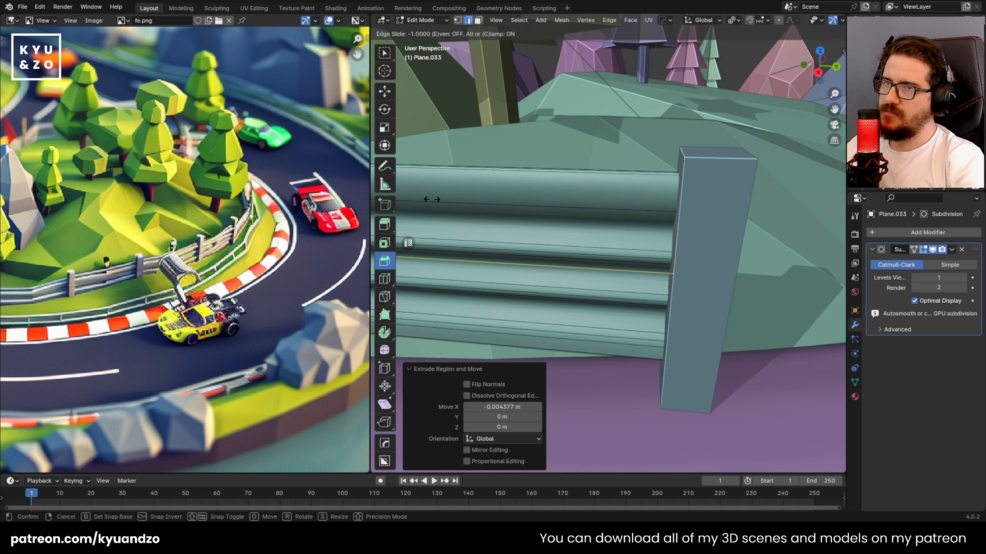
click(432, 199)
key(Tab)
scroll(530, 210, down, 3)
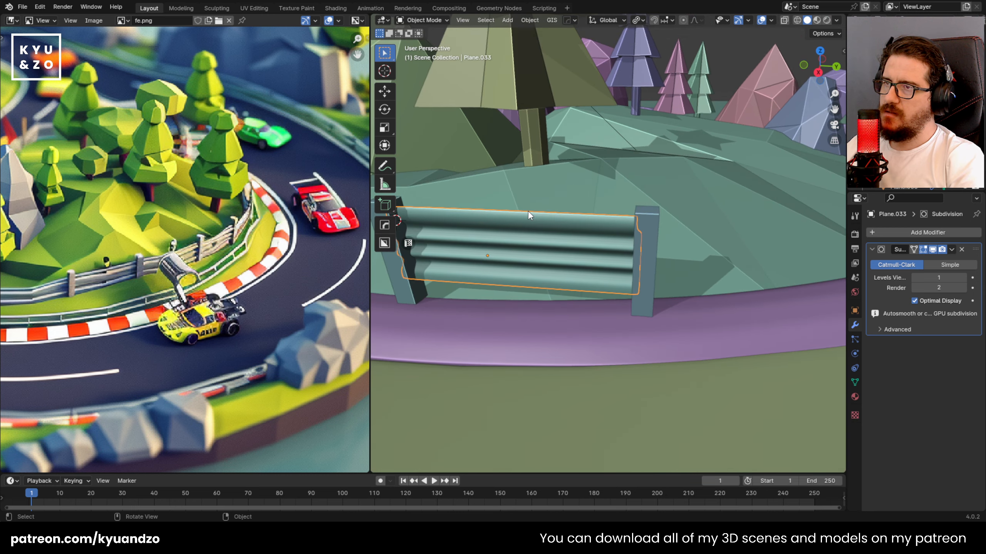
Add two centred vertical loop cuts to the fence post at the rail's near end.
key(shift+grave)
key(s)
key(w)
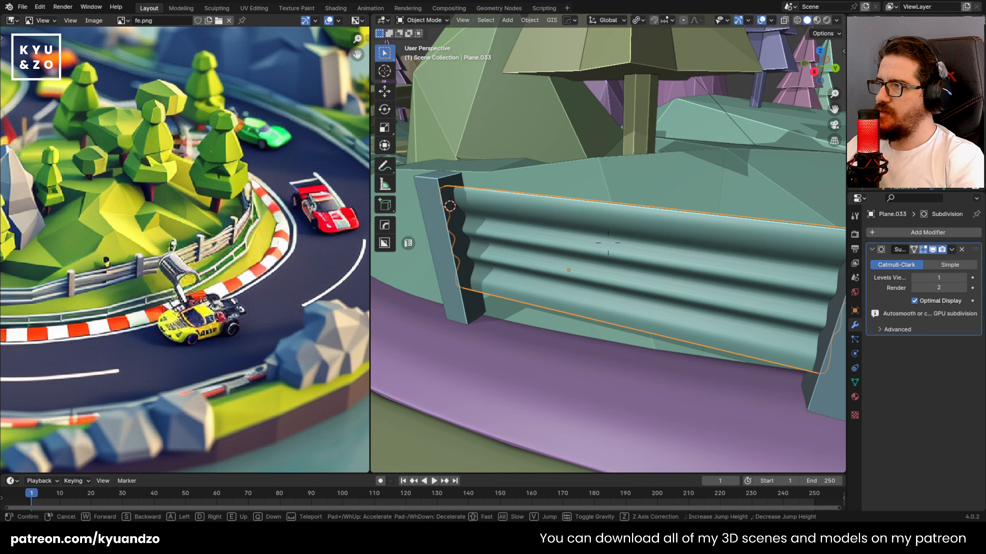
click(511, 211)
click(489, 159)
scroll(485, 159, down, 5)
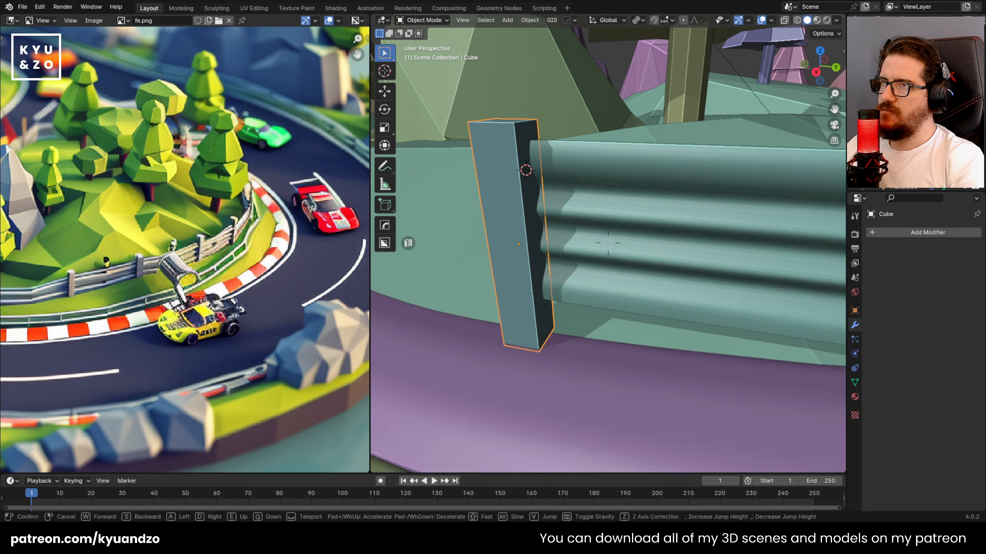
scroll(629, 227, down, 2)
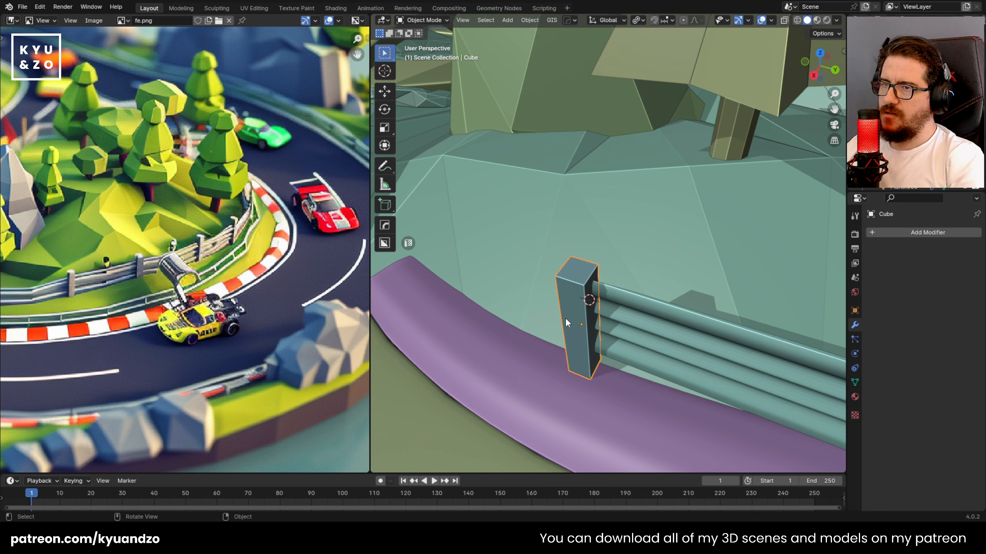
scroll(565, 318, up, 4)
key(Tab)
key(ctrl+r)
scroll(569, 261, up, 2)
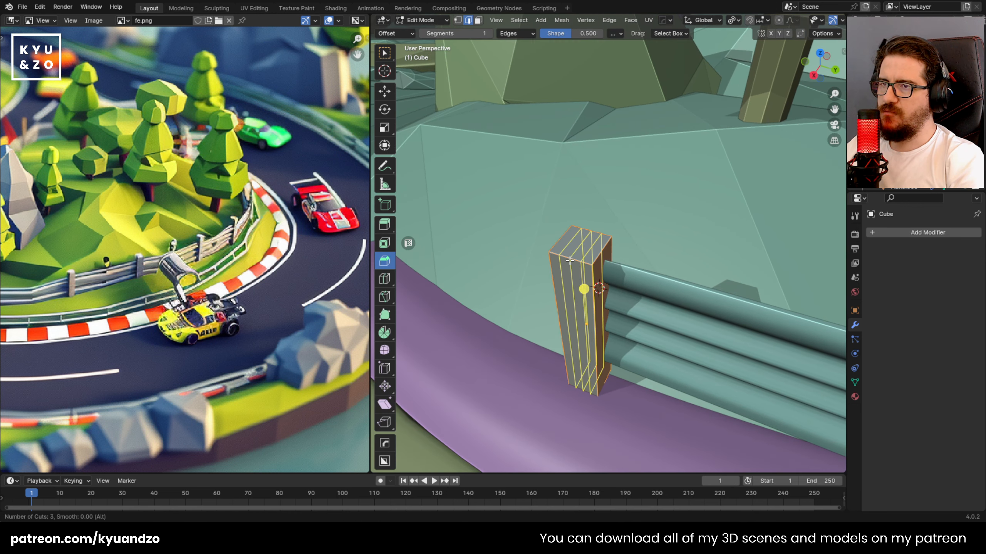
scroll(569, 261, down, 1)
click(569, 261)
right_click(569, 260)
Change the transform pivot point and scale the post's two loop cuts apart along Y by about 1.88.
key(s)
key(x)
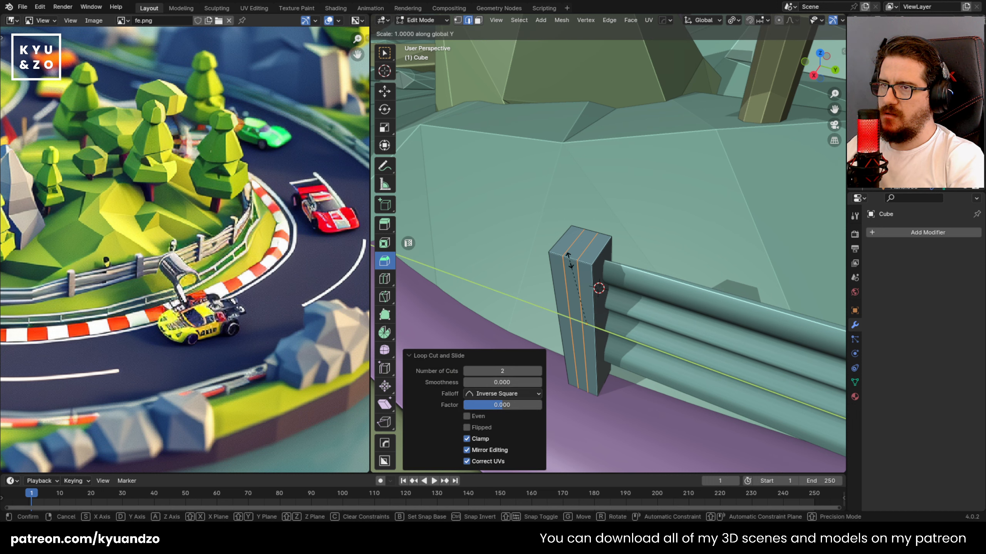
key(y)
right_click(610, 219)
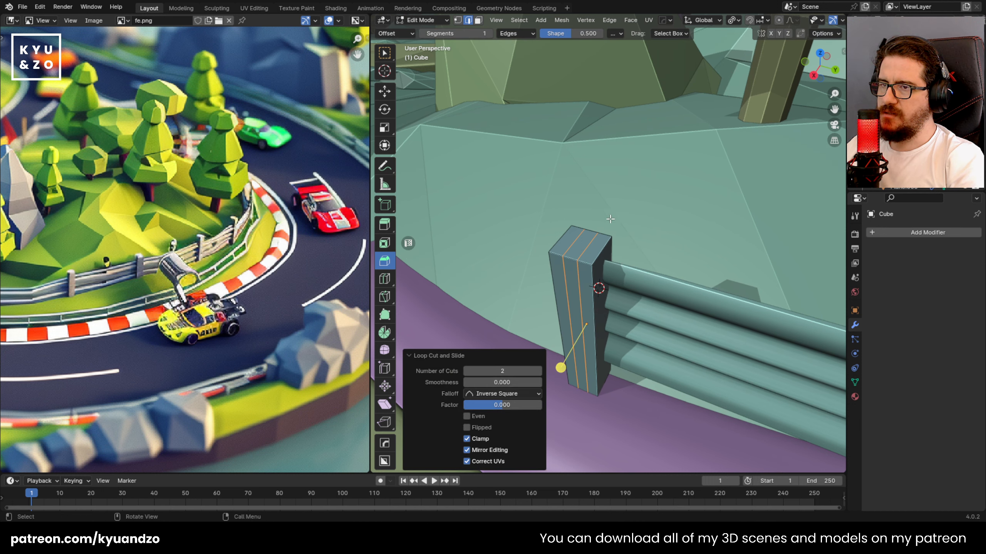
click(734, 20)
click(744, 47)
key(s)
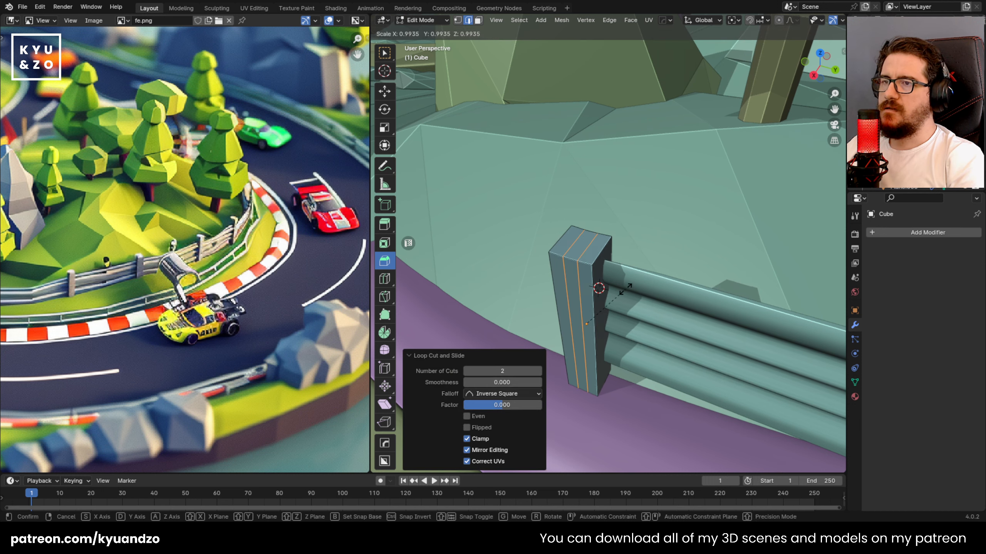
key(x)
key(y)
click(685, 324)
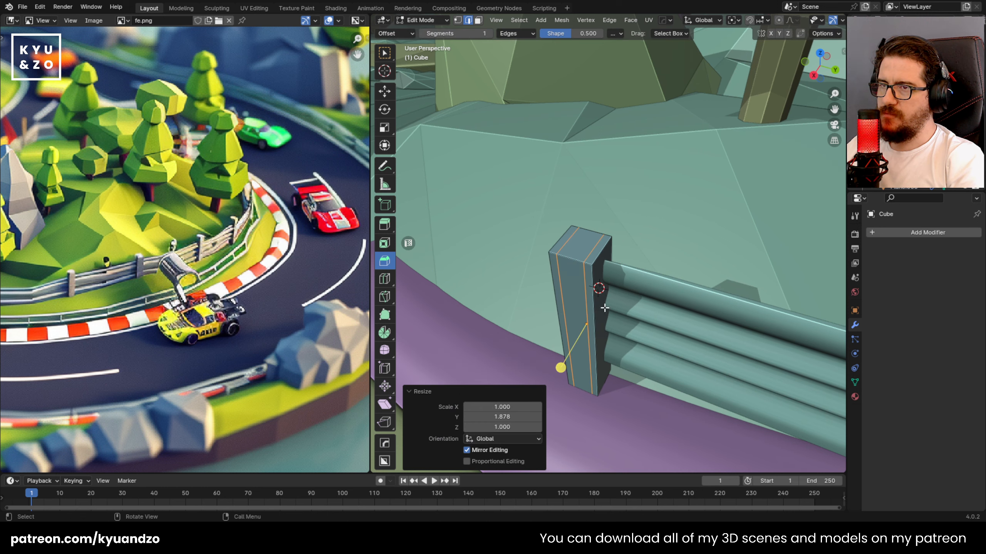
Extrude the four narrow outer strip faces on both sides of the post along their normals by about 0.48 m.
key(3)
click(587, 279)
shift+click(555, 264)
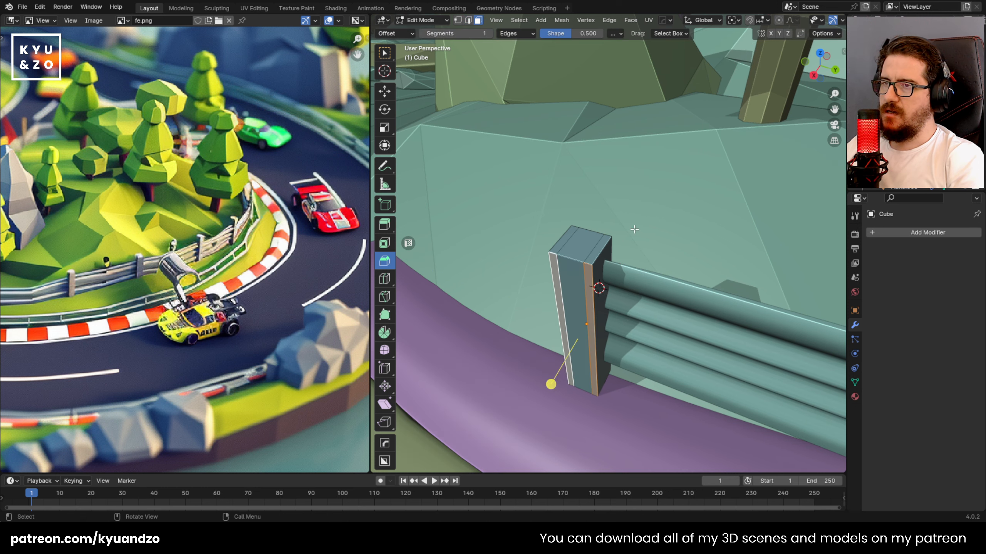
key(shift+grave)
key(w)
key(d)
click(608, 243)
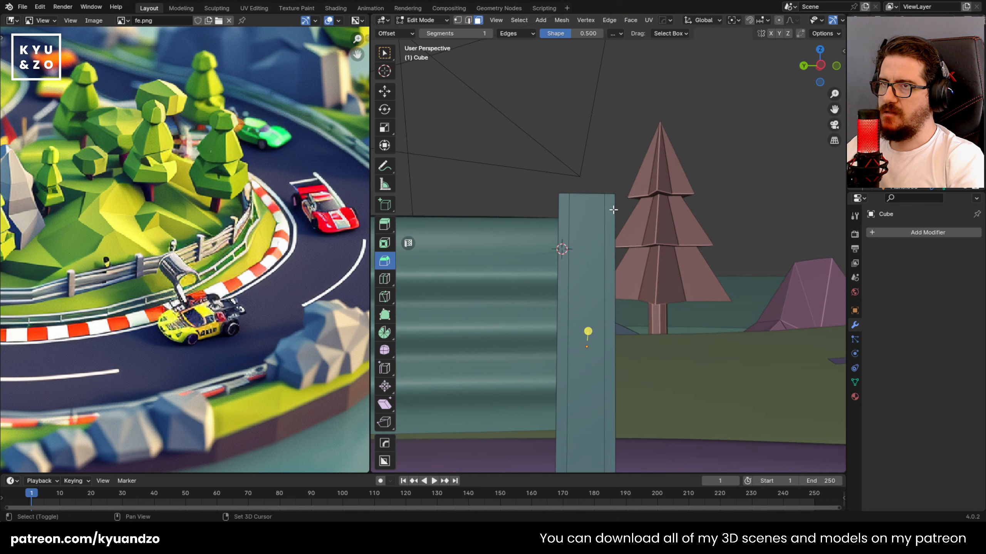
shift+click(611, 210)
shift+click(563, 204)
key(shift+grave)
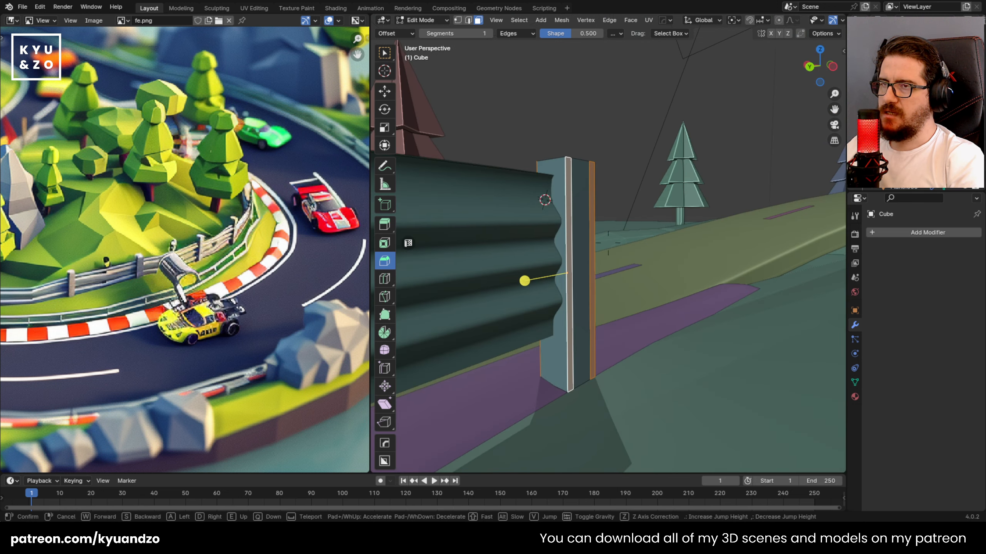
key(a)
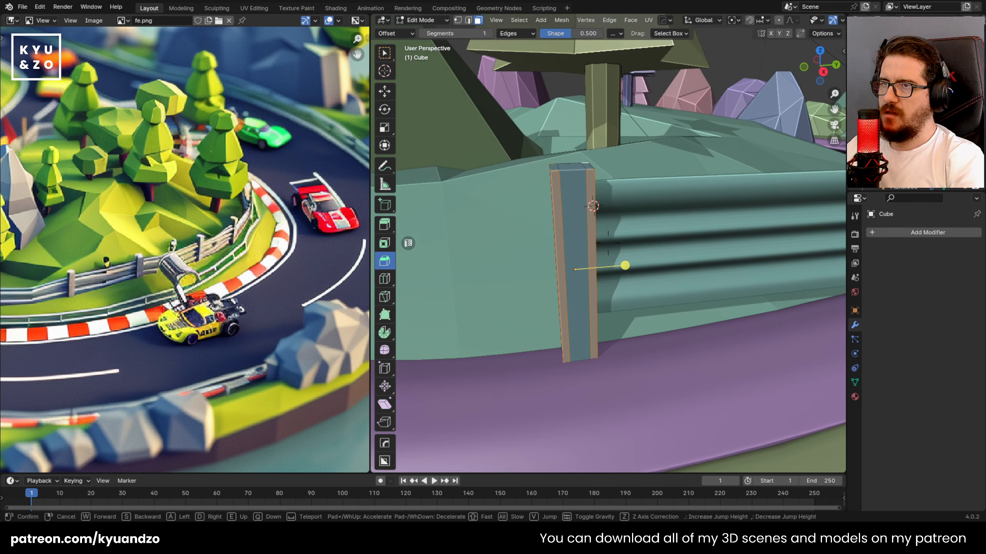
click(489, 142)
click(631, 19)
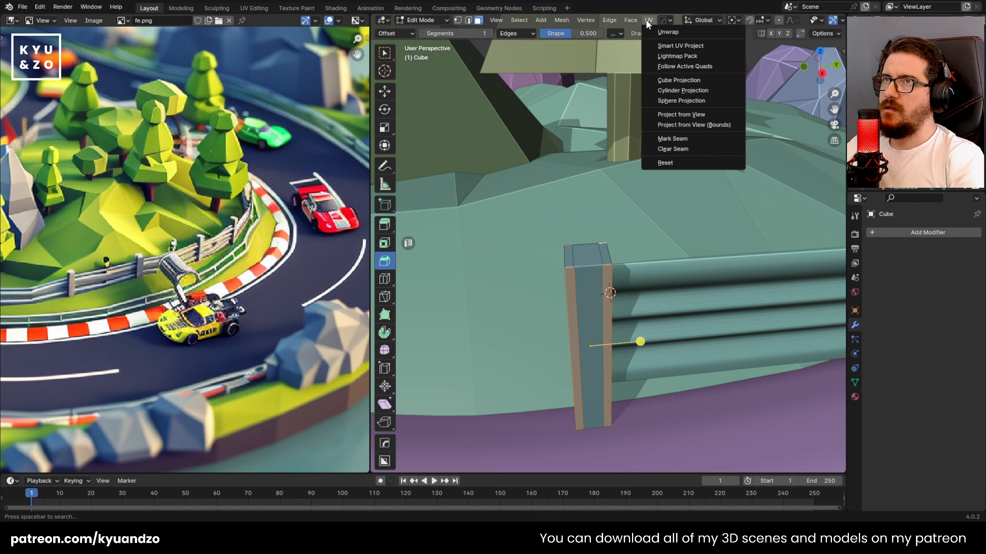
click(637, 49)
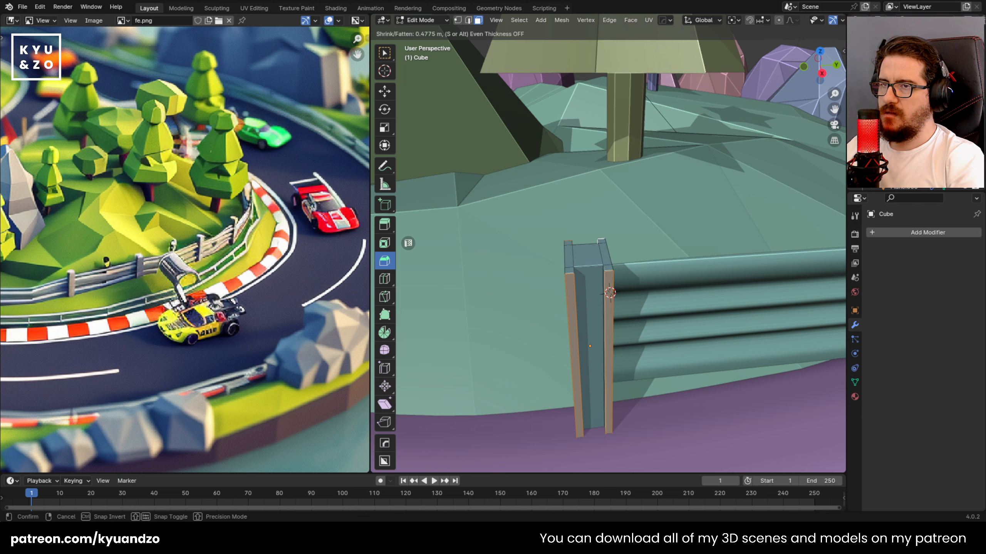
click(515, 56)
Examine the extruded profile of the post from both sides and up close.
key(Tab)
key(shift+grave)
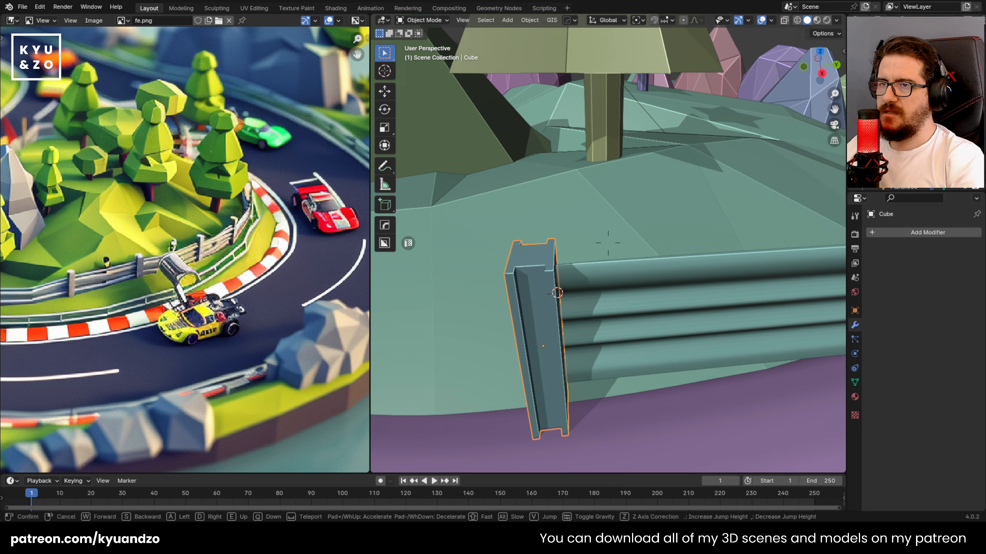
key(d)
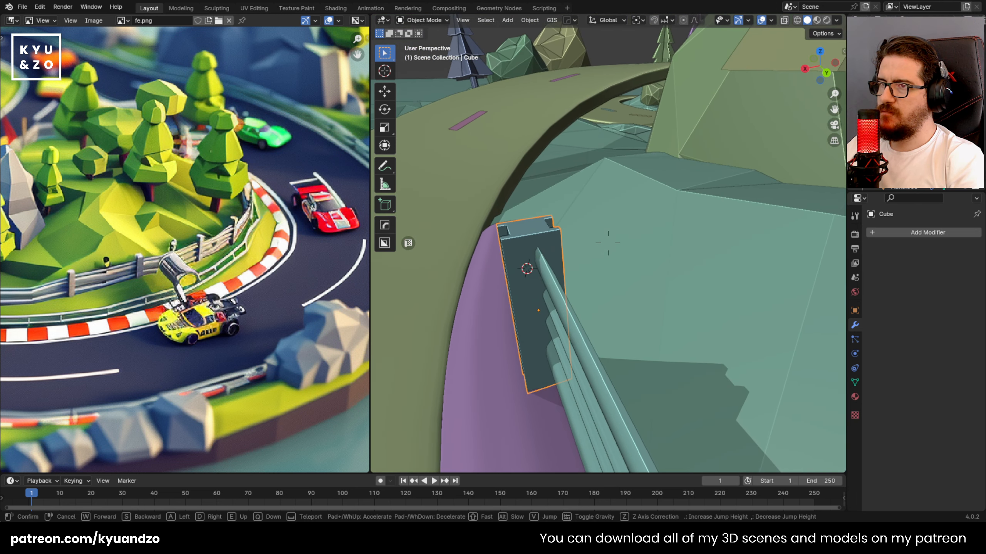
key(a)
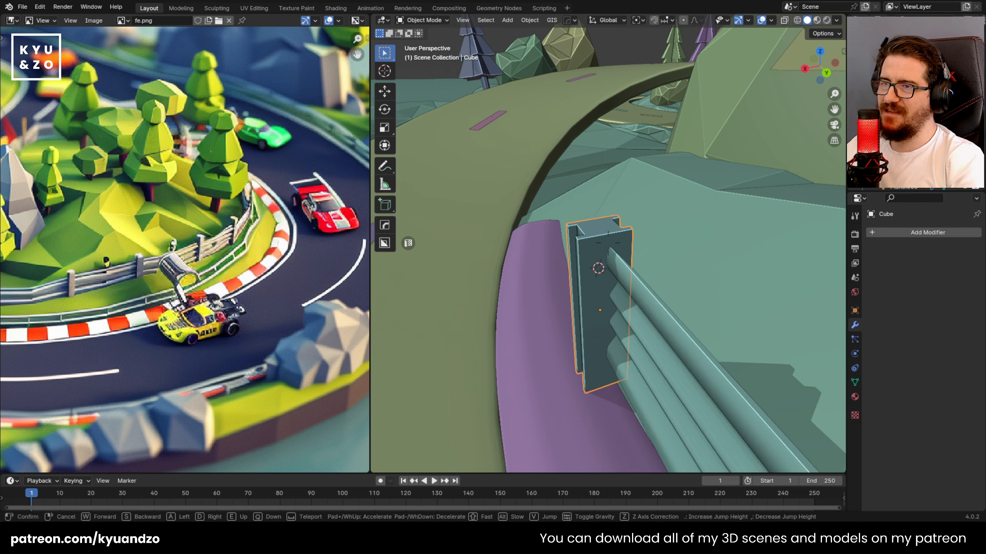
key(w)
key(w)
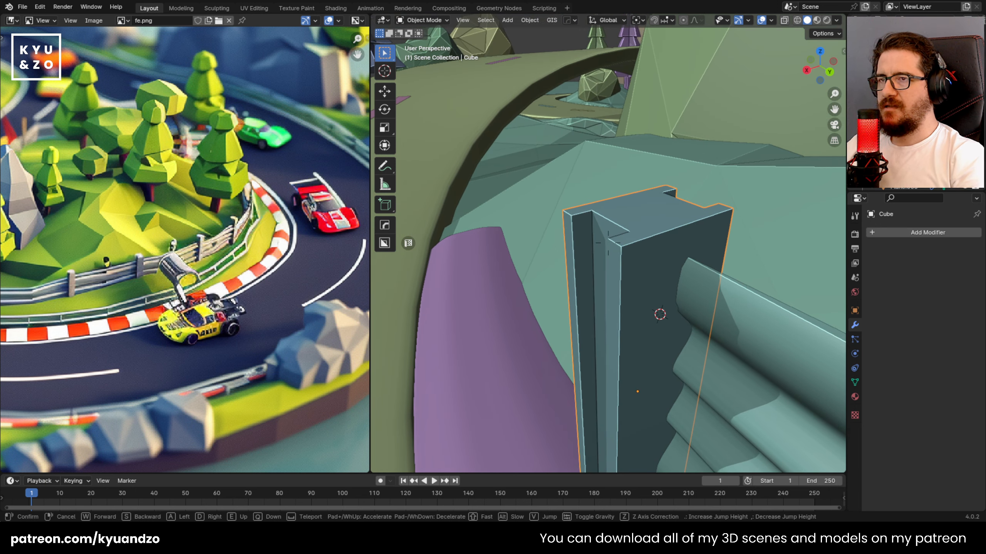
click(564, 268)
Undo the strip extrusion and the loop cuts to restore the plain square post.
key(Tab)
key(ctrl+z)
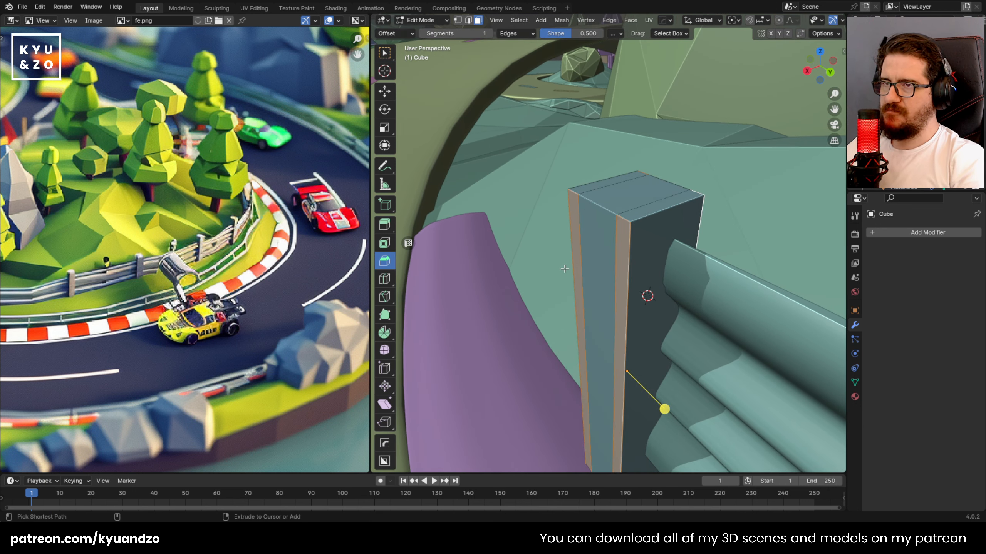
key(Tab)
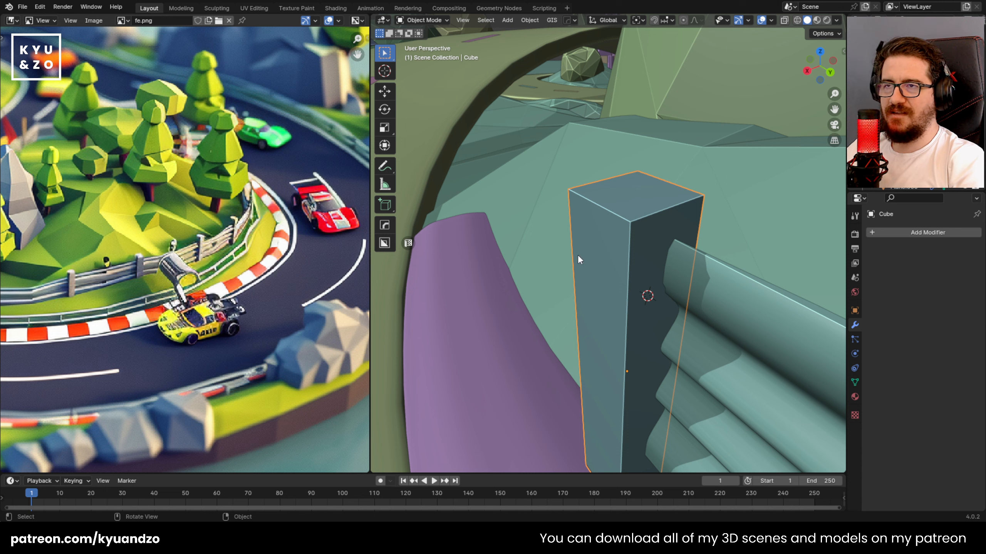
key(Tab)
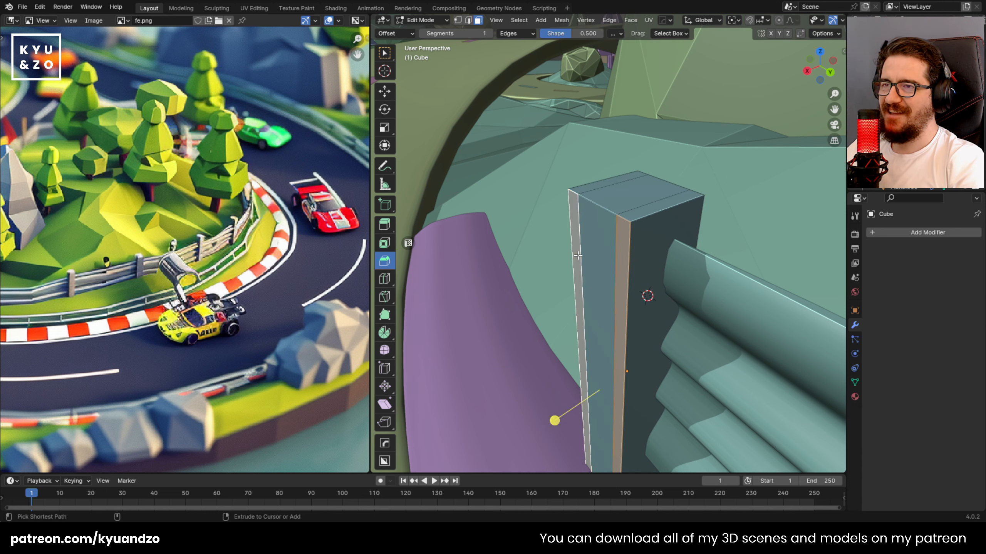
key(2)
key(ctrl+z)
key(ctrl+z)
key(ctrl+z)
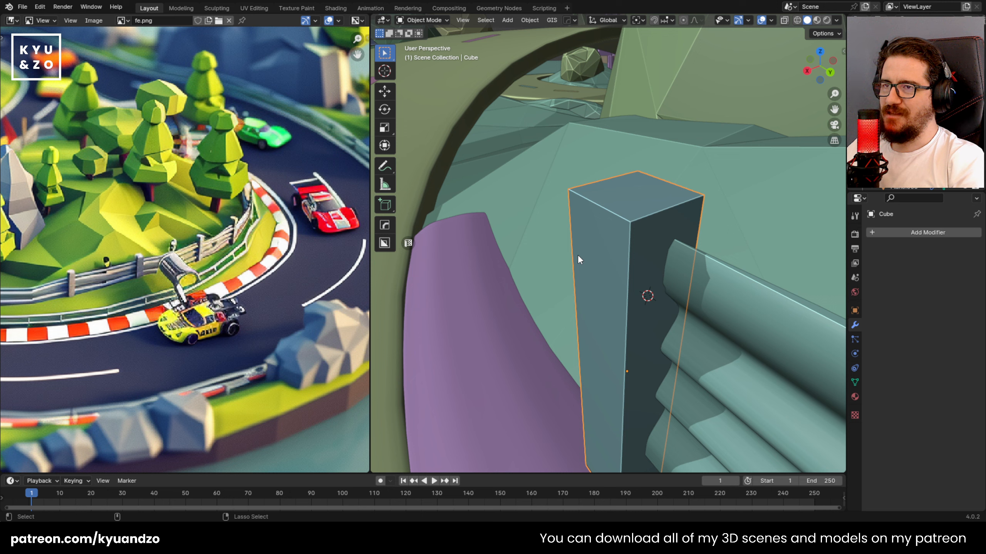
key(Tab)
scroll(578, 256, down, 13)
scroll(577, 256, up, 10)
key(Tab)
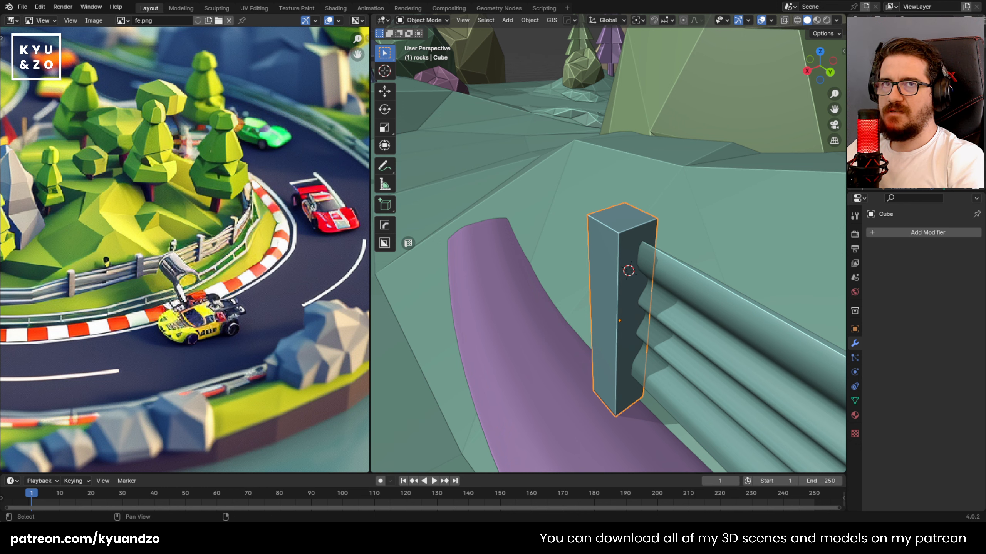
click(966, 136)
Bevel the post's four vertical edges with a width of about 0.458 m and 3 segments.
click(597, 262)
scroll(602, 258, up, 2)
key(Tab)
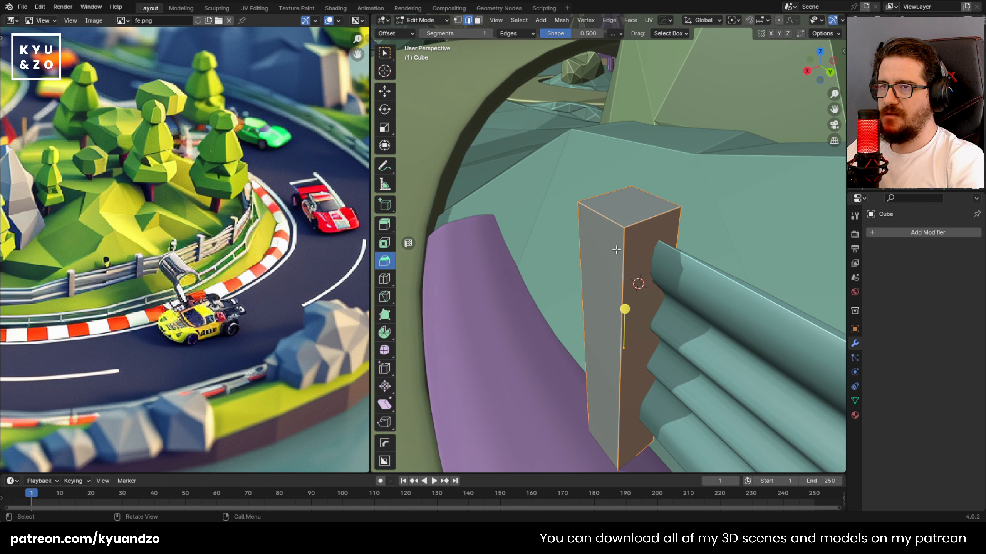
click(617, 249)
shift+click(582, 235)
key(alt+z)
click(630, 198)
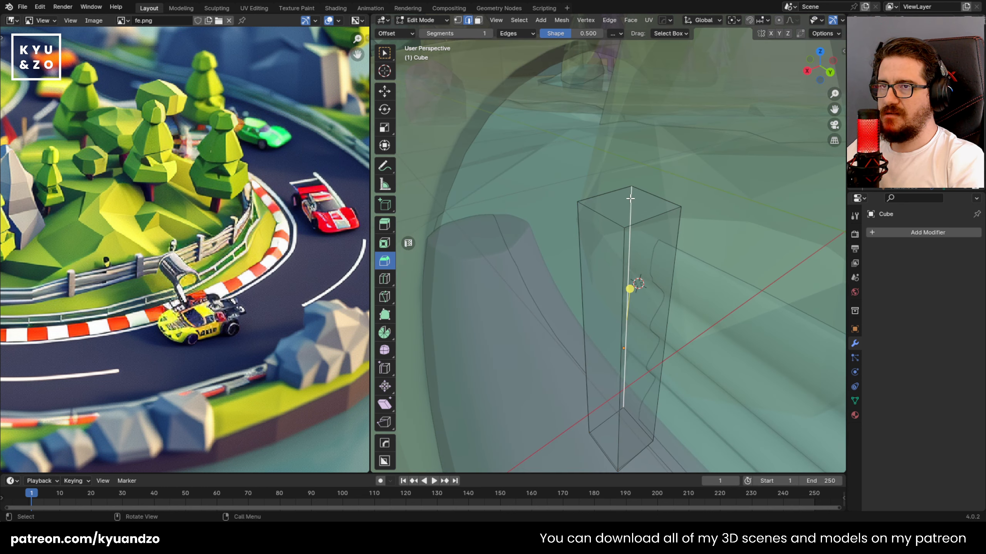
shift+click(677, 229)
shift+click(574, 227)
key(alt+z)
scroll(579, 232, up, 1)
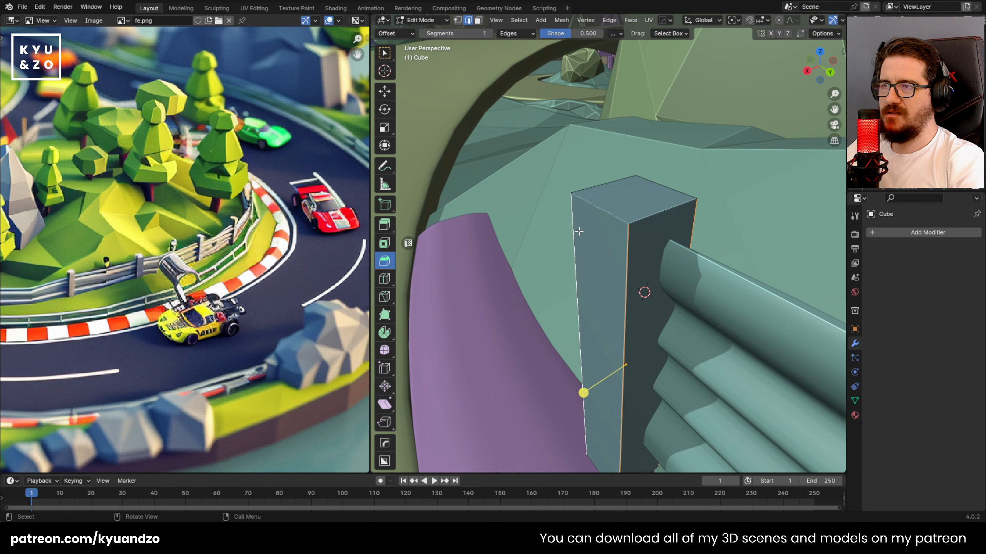
drag(575, 385, 539, 424)
click(539, 317)
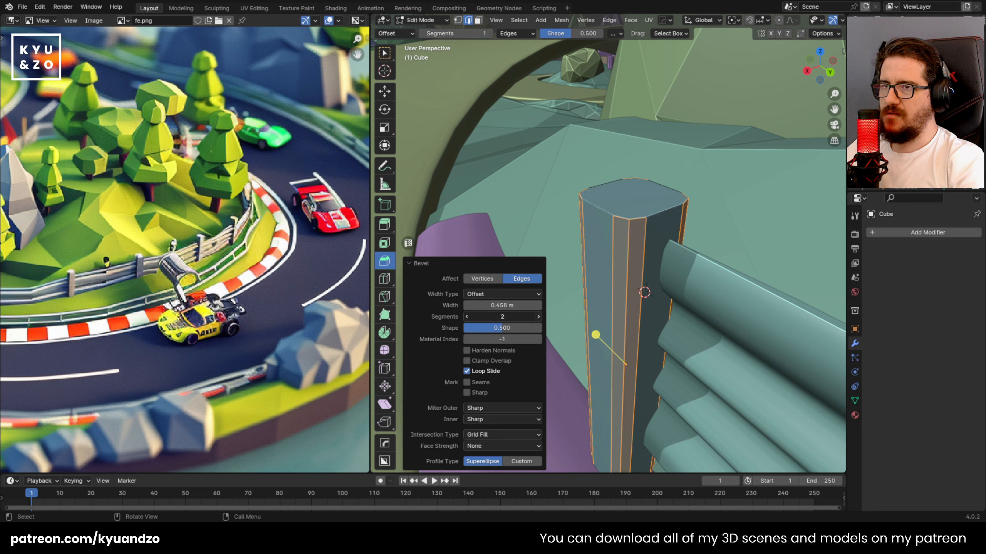
click(539, 318)
key(Tab)
click(544, 235)
click(592, 227)
key(g)
key(d)
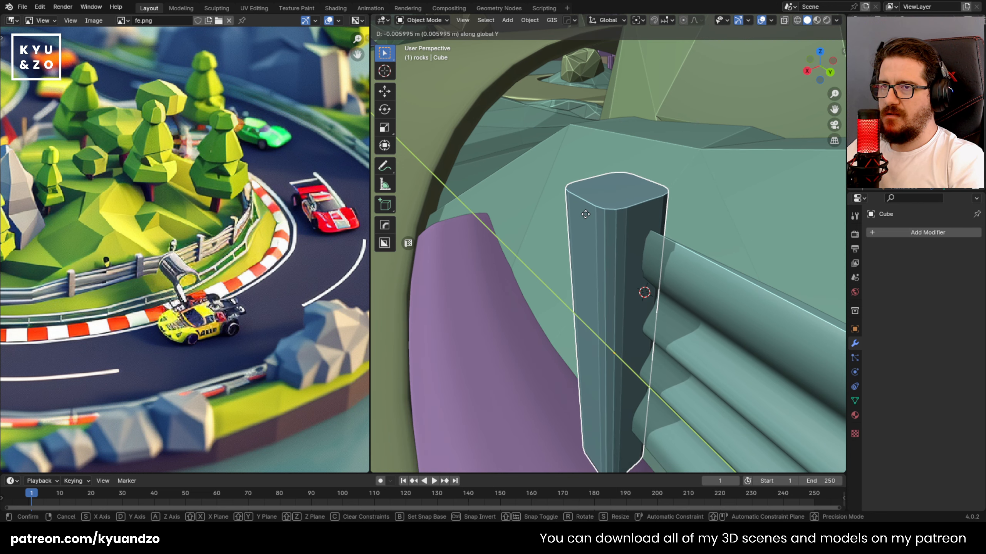
click(591, 227)
Apply Shade Auto Smooth to the bevelled post.
right_click(646, 212)
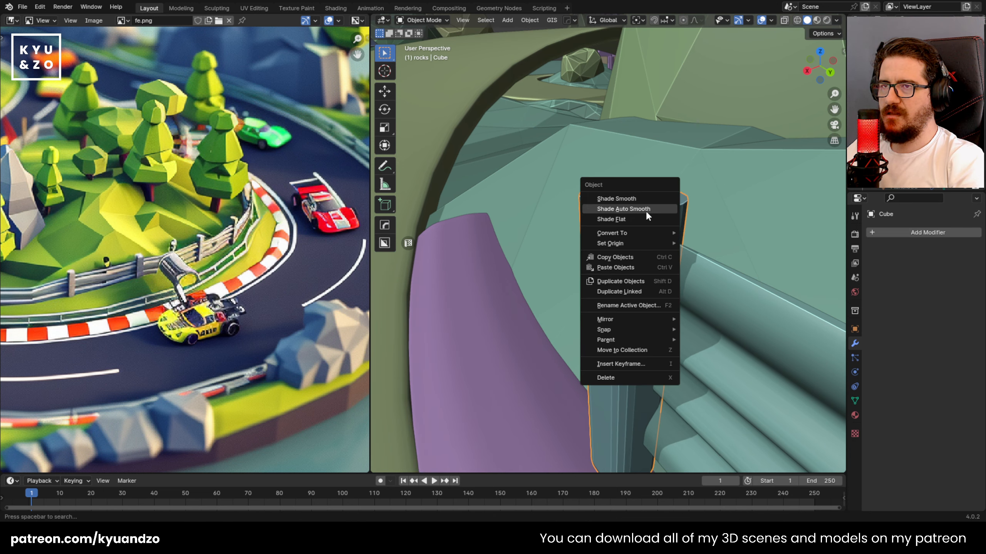
click(645, 211)
scroll(571, 216, down, 6)
middle_drag(573, 216, 614, 209)
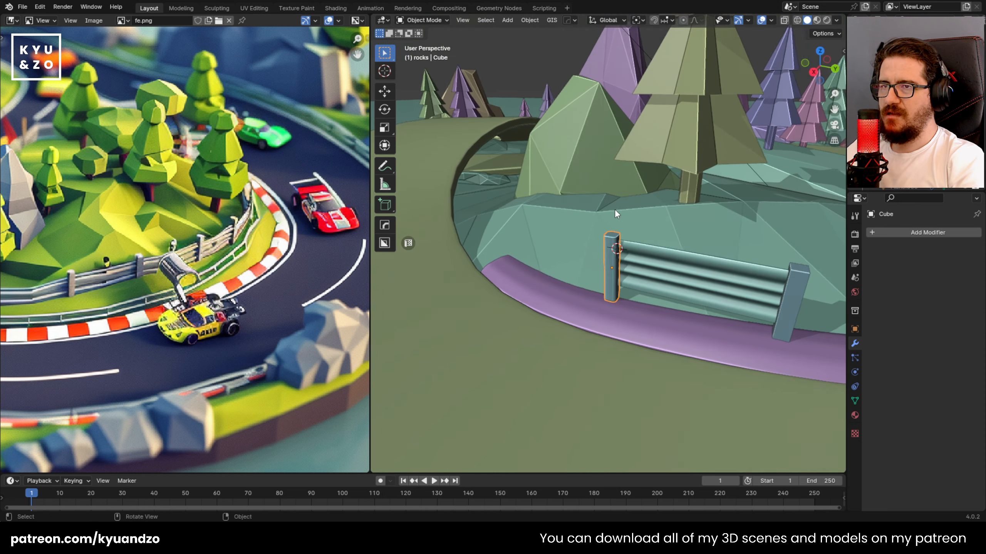
Delete the square post at the opposite end of the rail.
key(shift+grave)
key(w)
key(d)
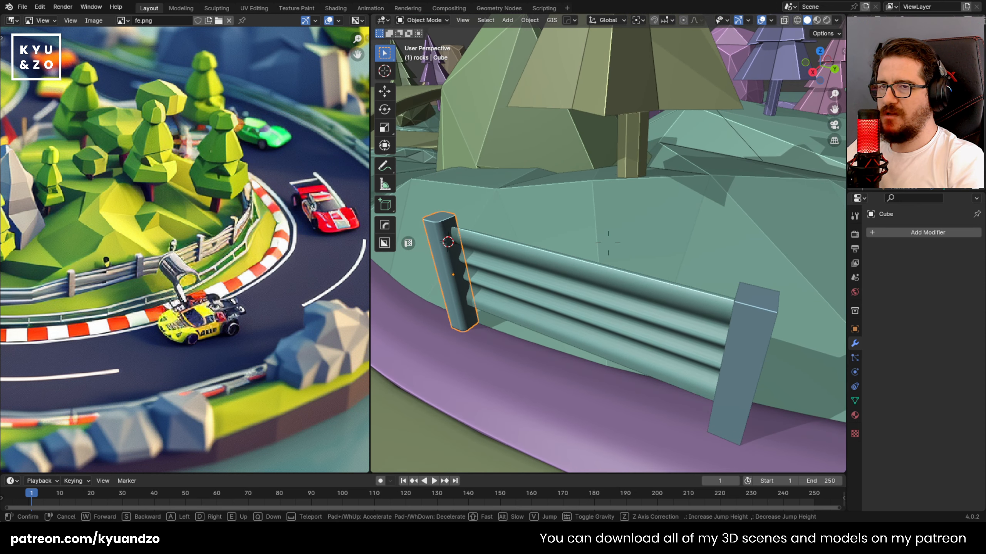
click(608, 243)
click(736, 294)
key(x)
click(736, 294)
Duplicate the rounded post about 0.25 m along Y to the rail's open end.
click(436, 238)
key(shift+d)
key(x)
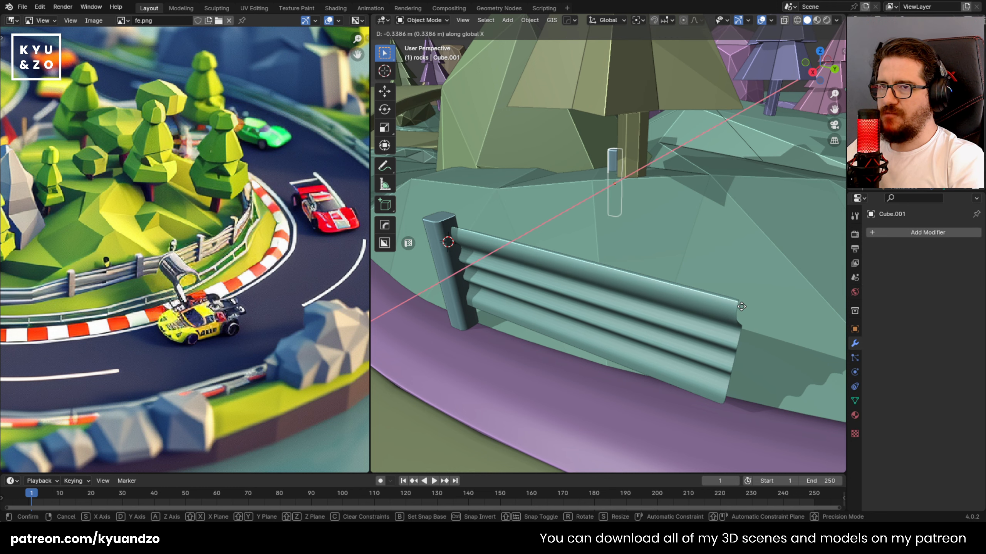
key(y)
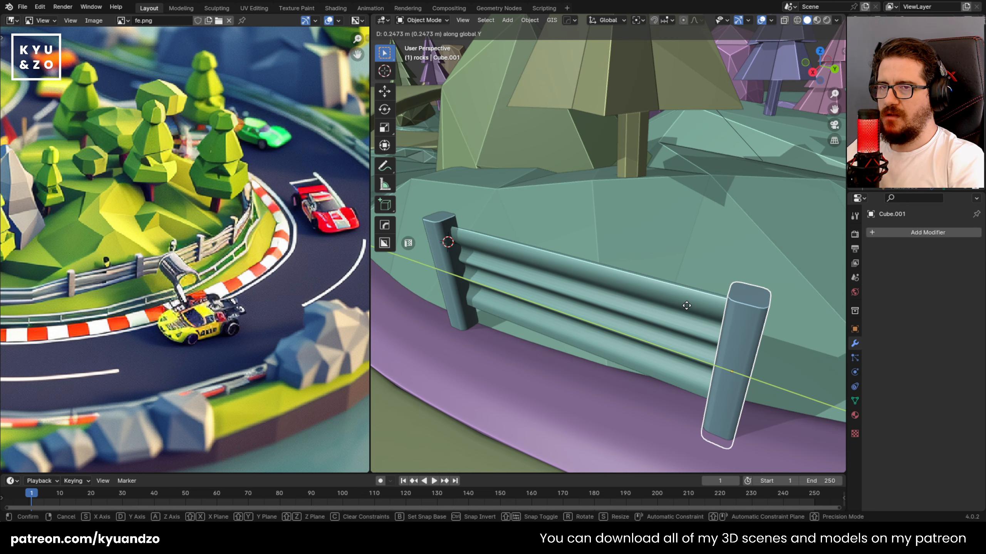
click(686, 309)
Lower the corrugated rail slightly along Z, by about 0.004 m.
click(518, 247)
key(g)
key(z)
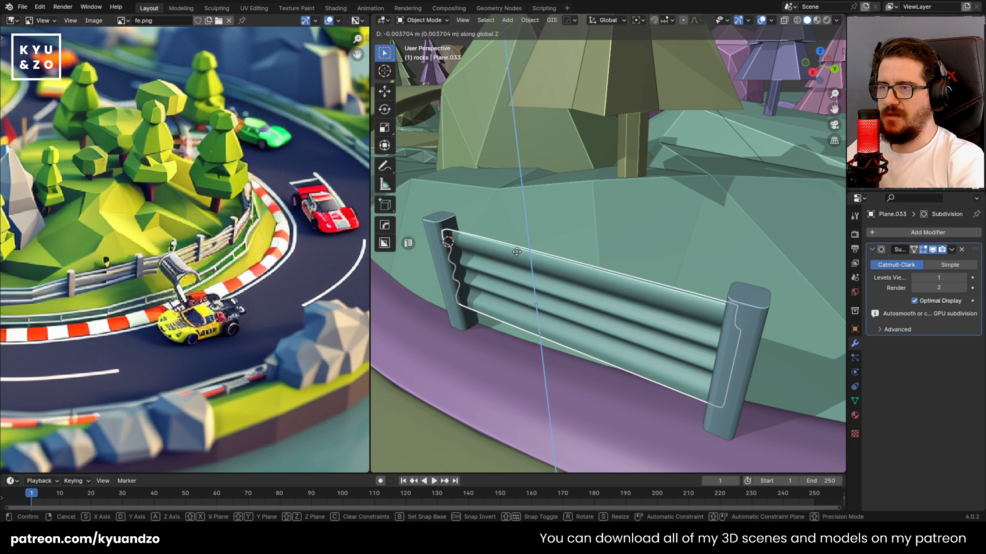
click(447, 232)
Apply the Subdivision modifier on the corrugated rail.
click(448, 232)
shift+click(470, 251)
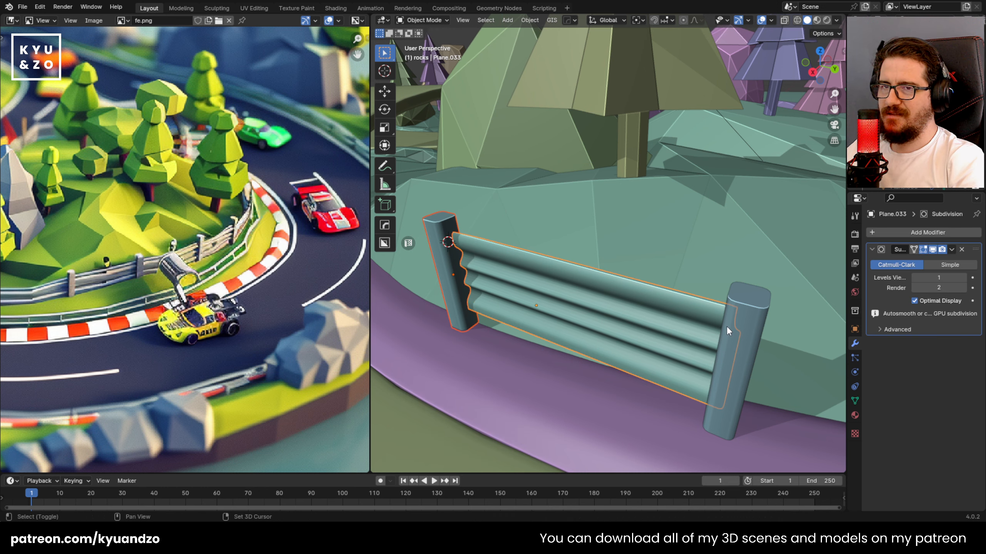
shift+click(740, 315)
click(558, 261)
click(557, 263)
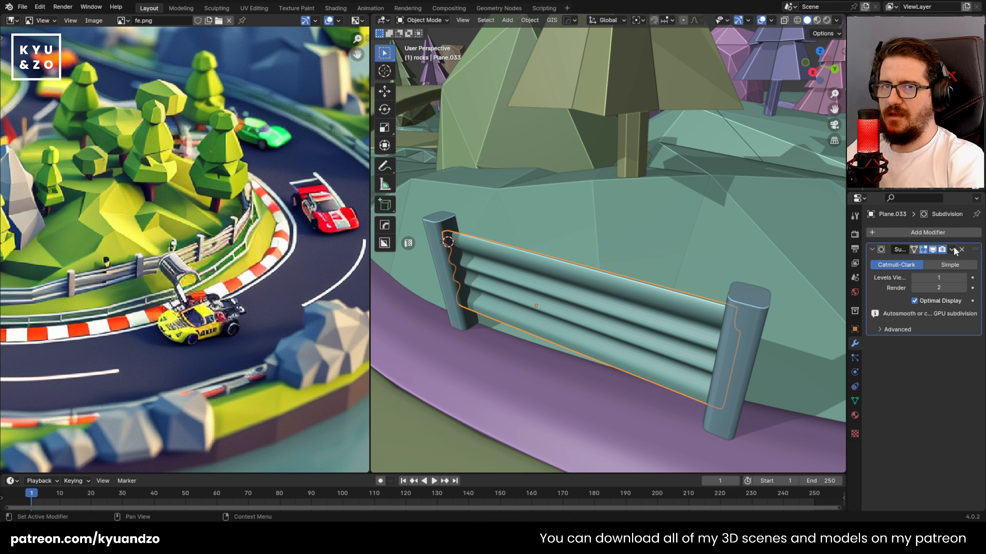
click(961, 249)
Join the corrugated rail and both rounded posts into a single fence object.
click(456, 233)
shift+click(491, 249)
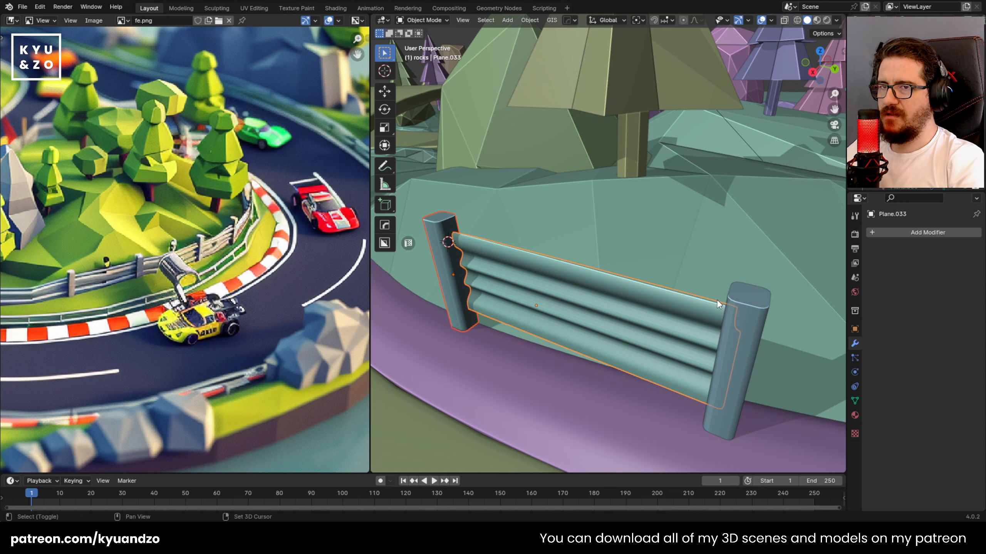
shift+click(725, 307)
Scale the joined fence section down and move it about 0.307 m along negative Y towards the end of the kerb.
scroll(493, 205, down, 5)
scroll(528, 245, up, 3)
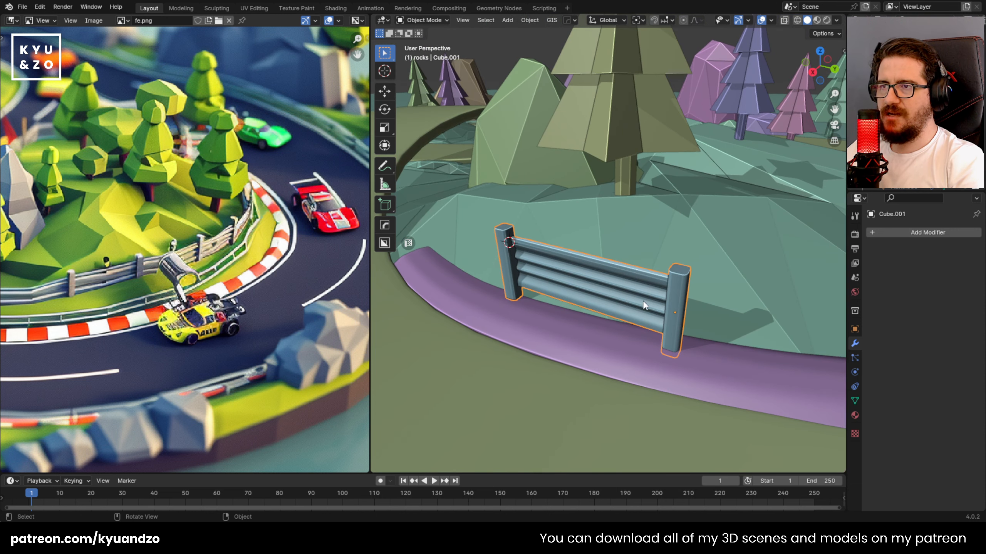
scroll(640, 291, down, 5)
scroll(643, 257, up, 4)
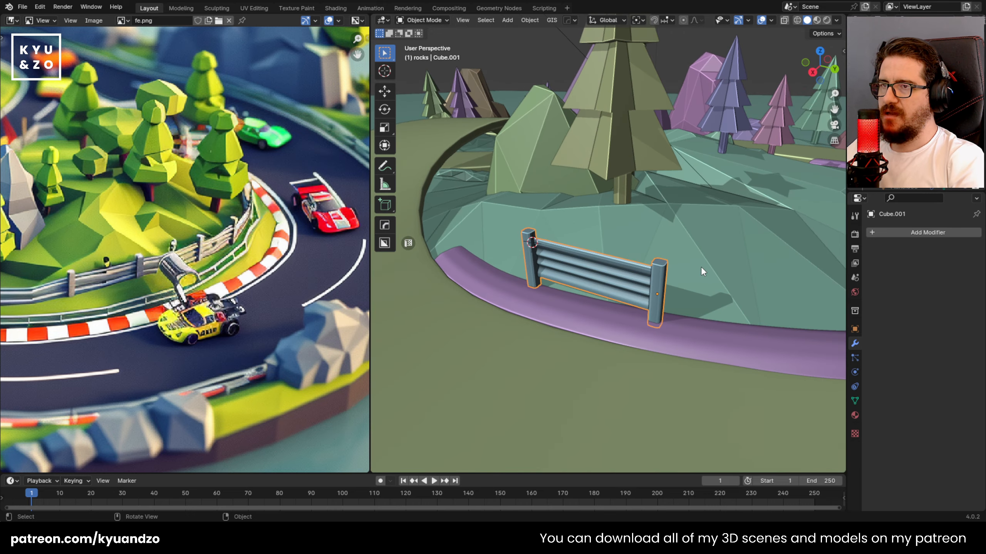
key(s)
click(692, 278)
middle_drag(692, 277, 646, 286)
key(g)
key(y)
key(x)
key(y)
click(524, 222)
Duplicate the fence section about 0.255 m along Y, further along the kerb.
shift+middle_drag(524, 222, 614, 266)
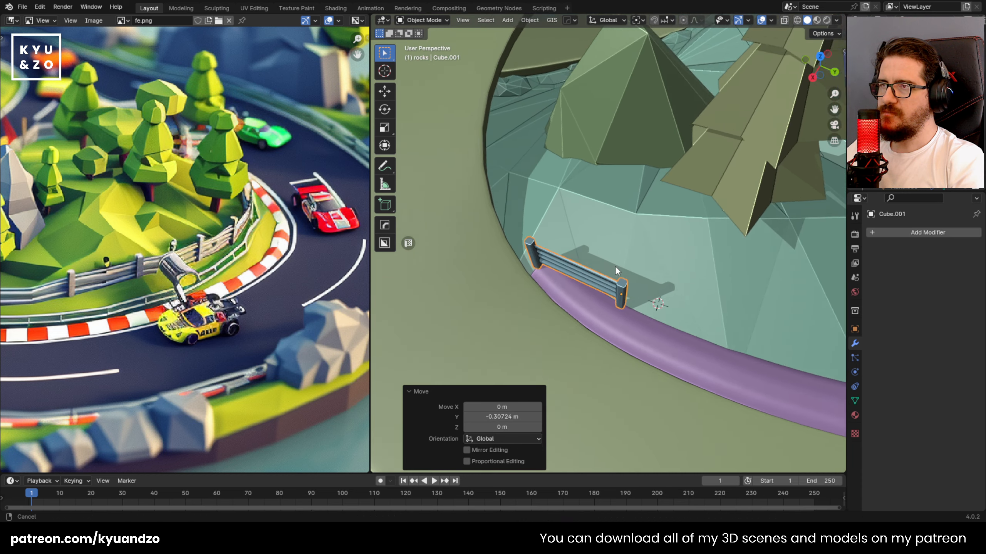
scroll(615, 266, up, 2)
shift+middle_drag(716, 302, 561, 200)
key(shift+d)
key(x)
key(y)
click(408, 17)
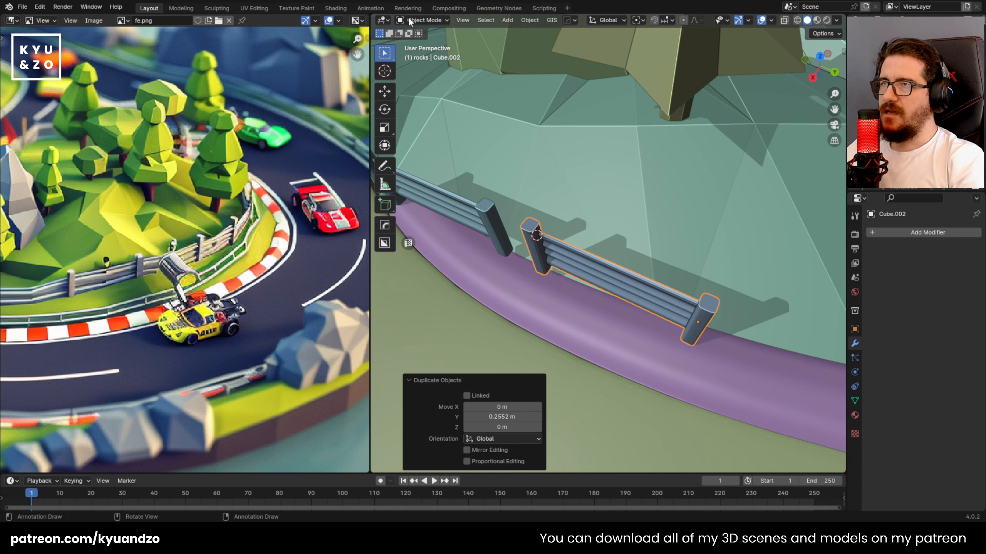
Set the duplicated fence section's origin to its geometry.
click(524, 18)
mouse_move(542, 42)
click(681, 50)
Add a Plain Axes empty at the 3D cursor on the duplicated fence section.
middle_drag(641, 233, 518, 238)
key(shift+a)
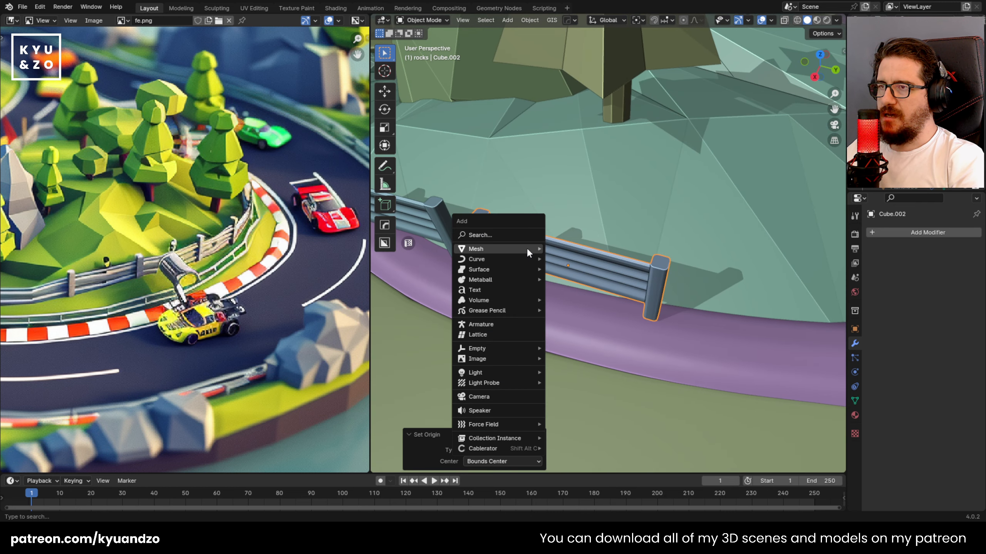
mouse_move(526, 248)
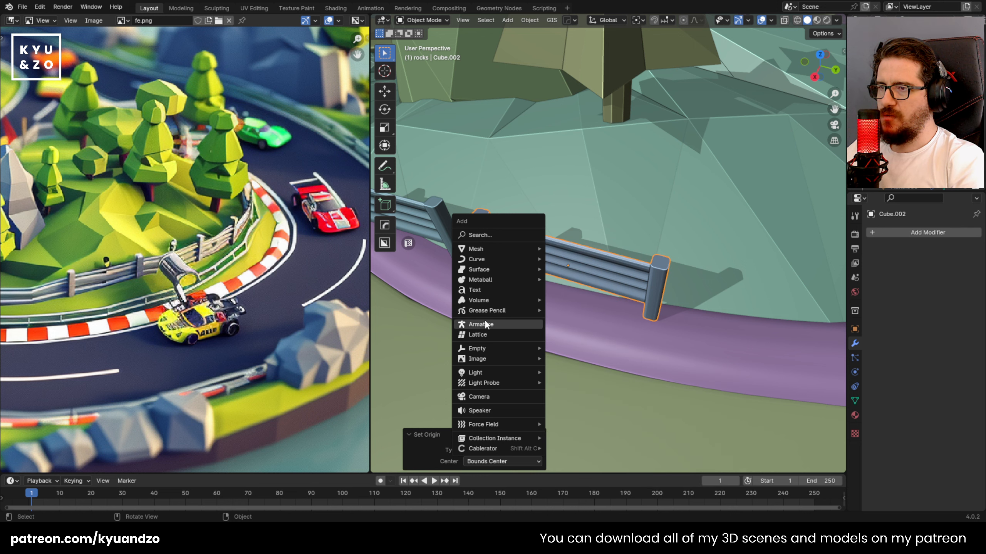
mouse_move(503, 353)
click(590, 349)
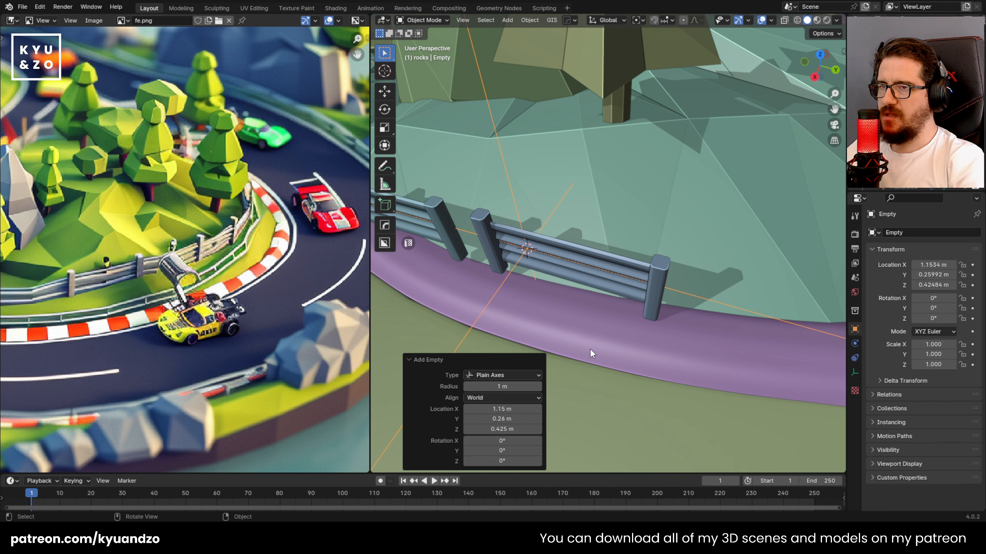
Scale the new empty down uniformly to about 0.028.
key(s)
click(539, 248)
key(s)
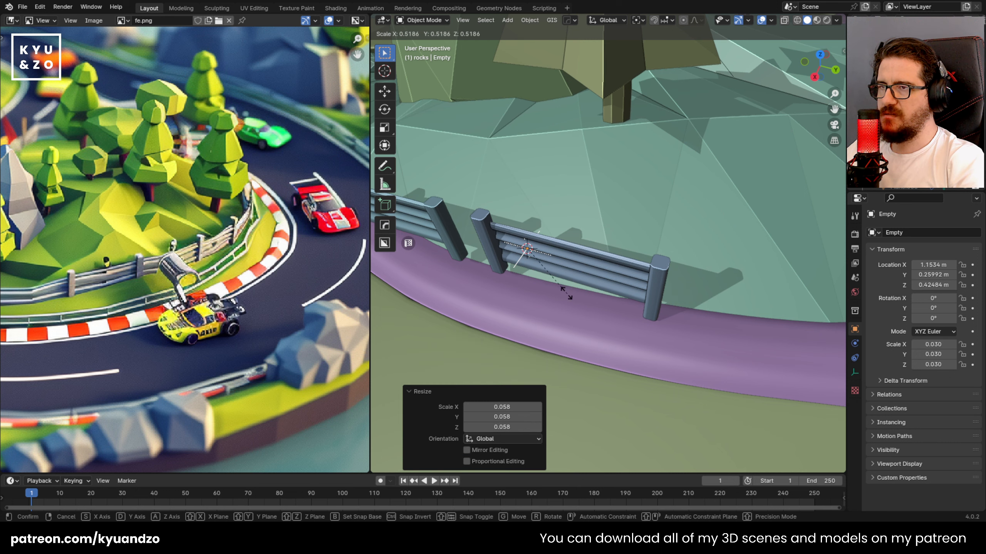
click(559, 278)
Move the empty up about 0.065 m, then along global Y to about 0.319 m, placing it behind the fence section.
key(g)
right_click(559, 220)
key(g)
key(z)
click(569, 284)
key(g)
key(y)
key(x)
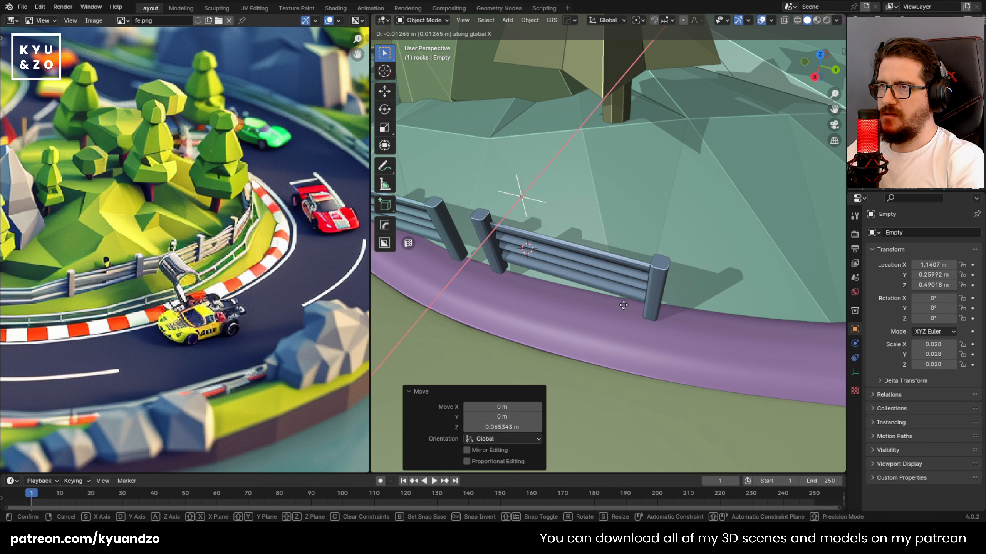
key(y)
click(613, 277)
Add a Simple Deform modifier to the fence section beside the empty and set it to Bend.
click(574, 259)
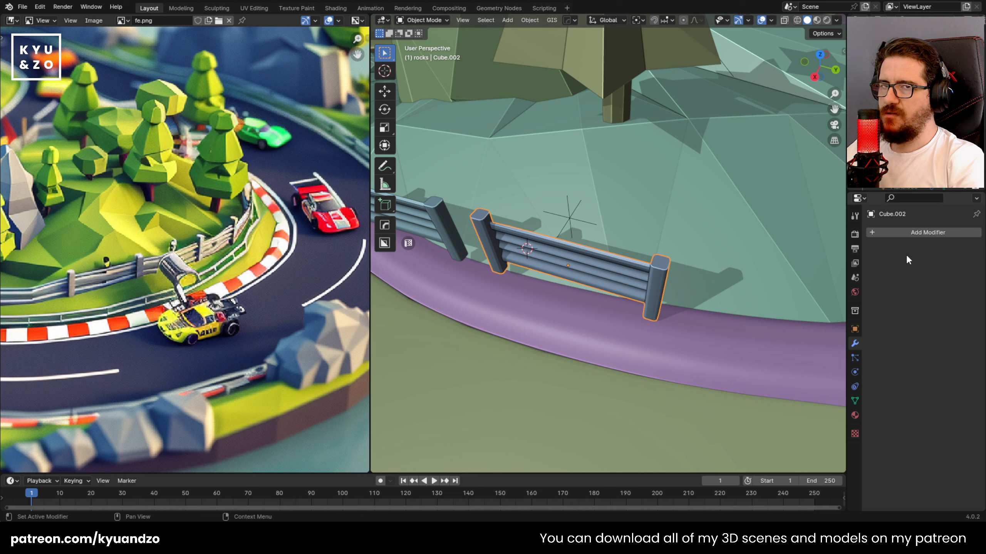
click(916, 232)
mouse_move(878, 230)
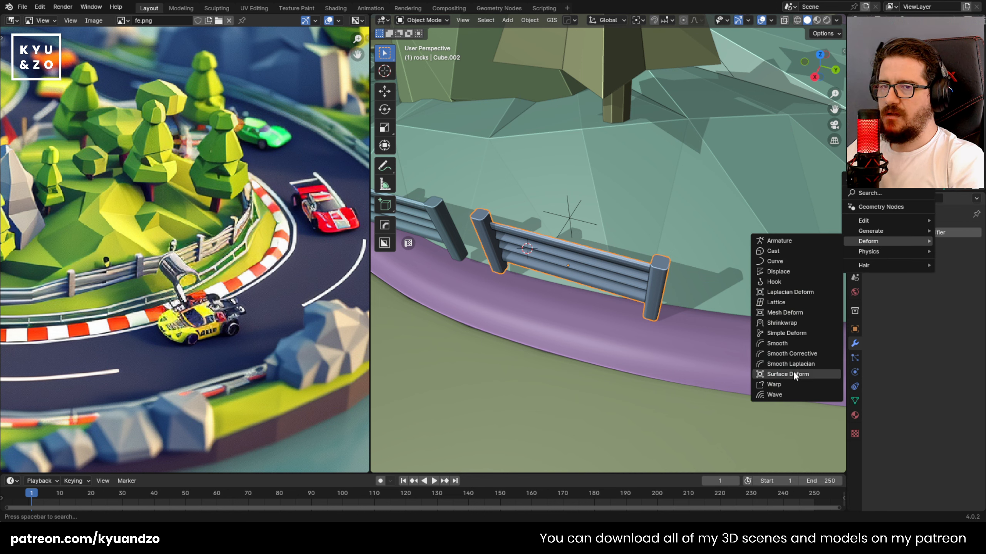
click(780, 333)
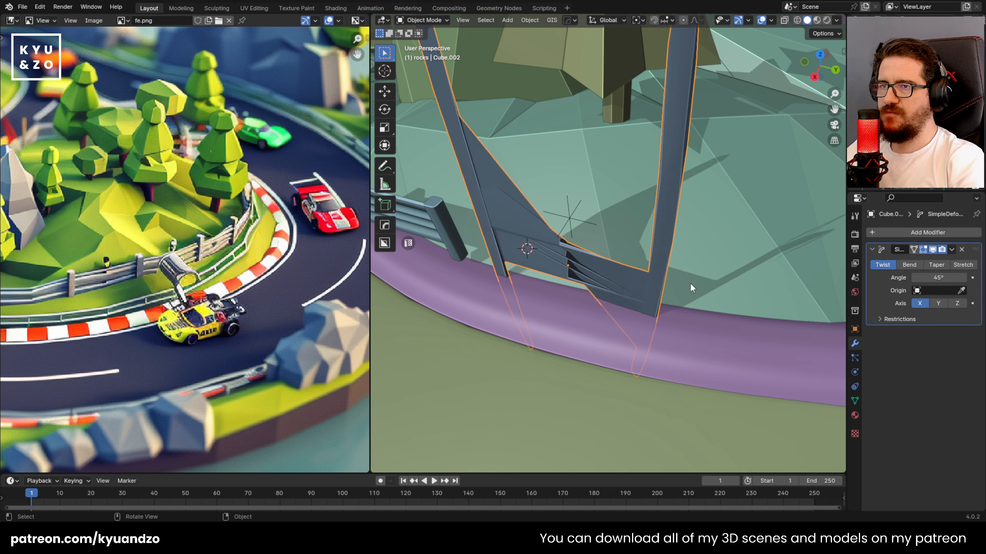
scroll(651, 232, down, 4)
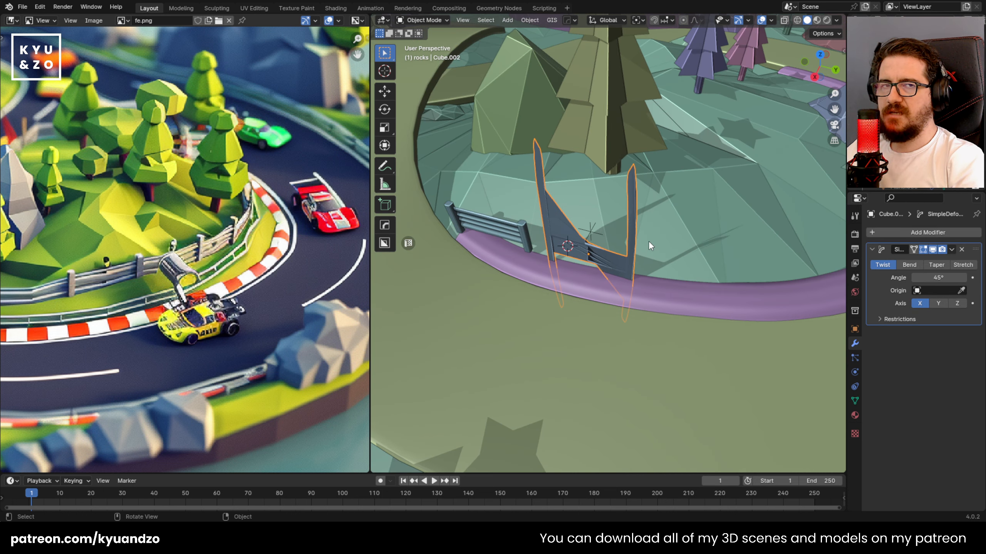
scroll(644, 231, up, 4)
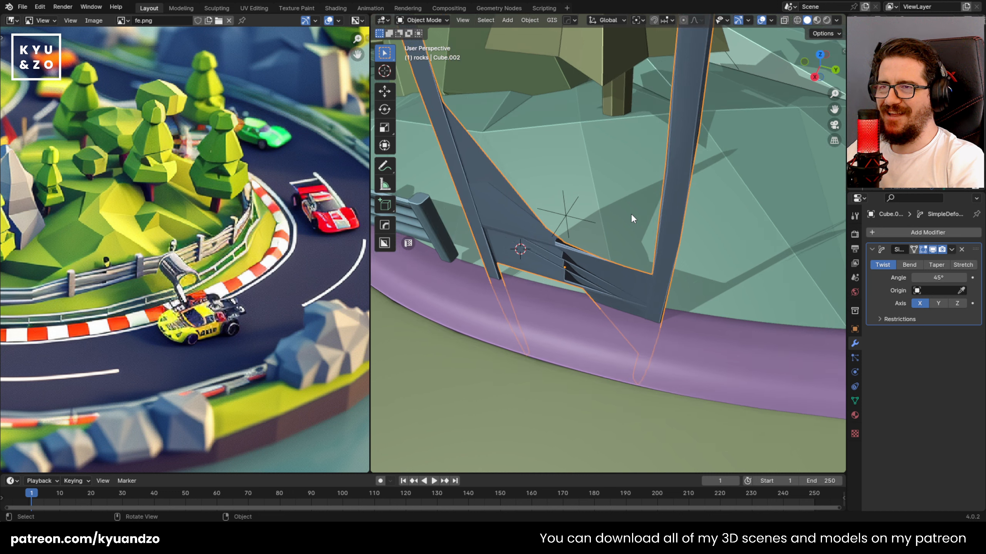
click(917, 266)
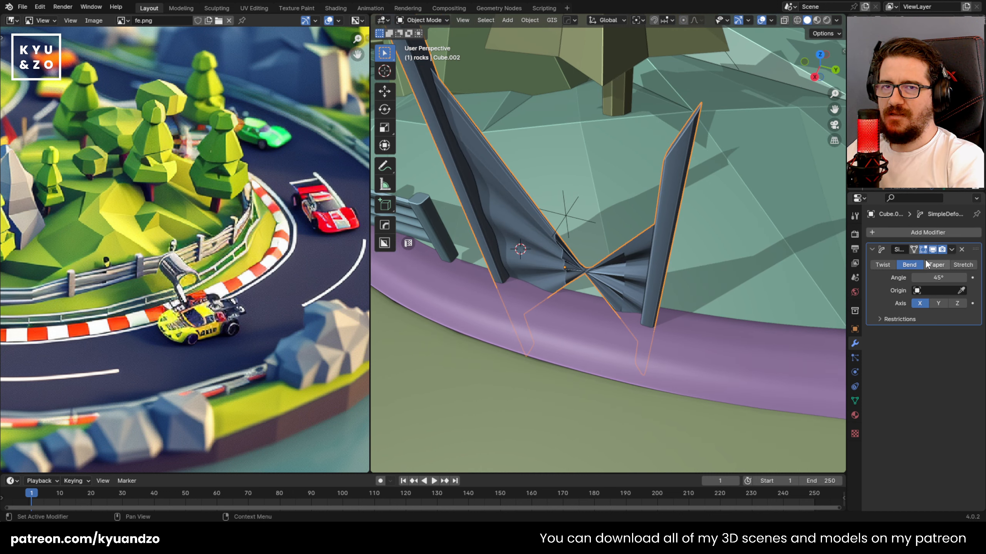
click(935, 264)
click(906, 264)
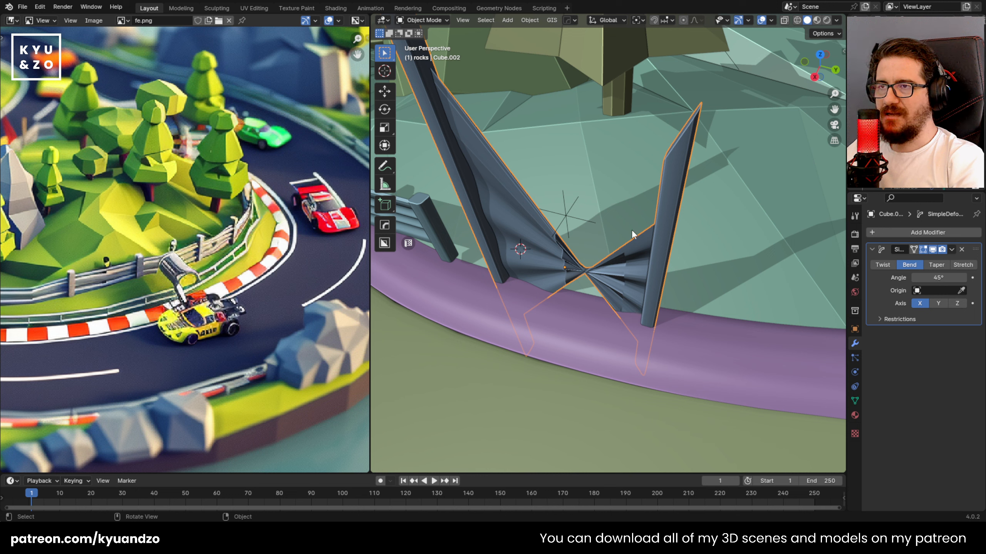
Assign the empty as the origin of the fence section's Simple Deform modifier.
click(962, 291)
click(602, 348)
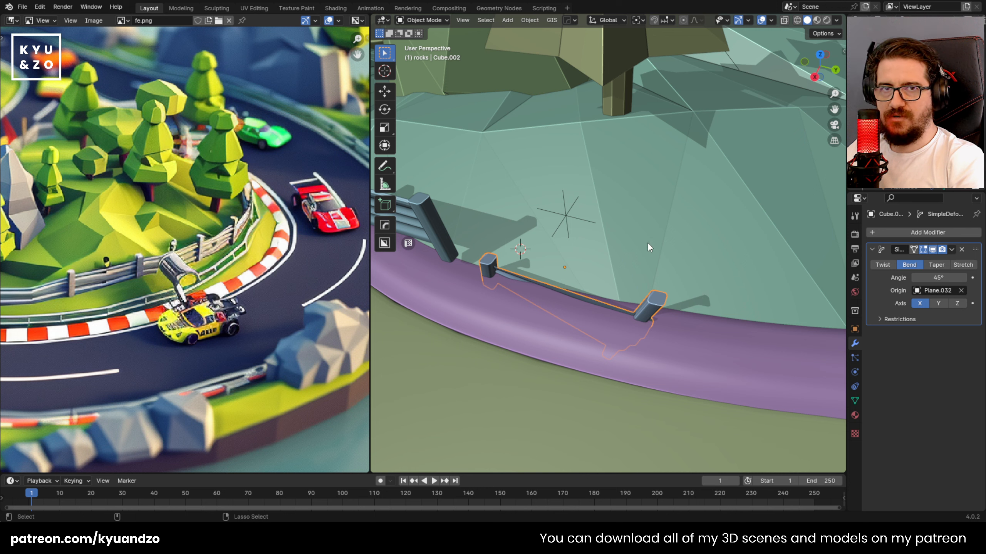
click(961, 290)
click(961, 290)
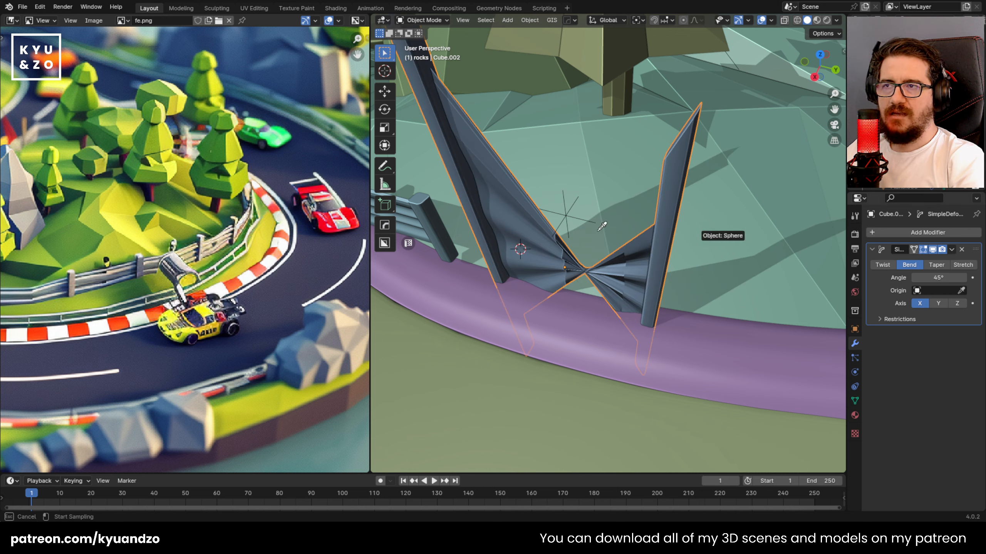
click(573, 214)
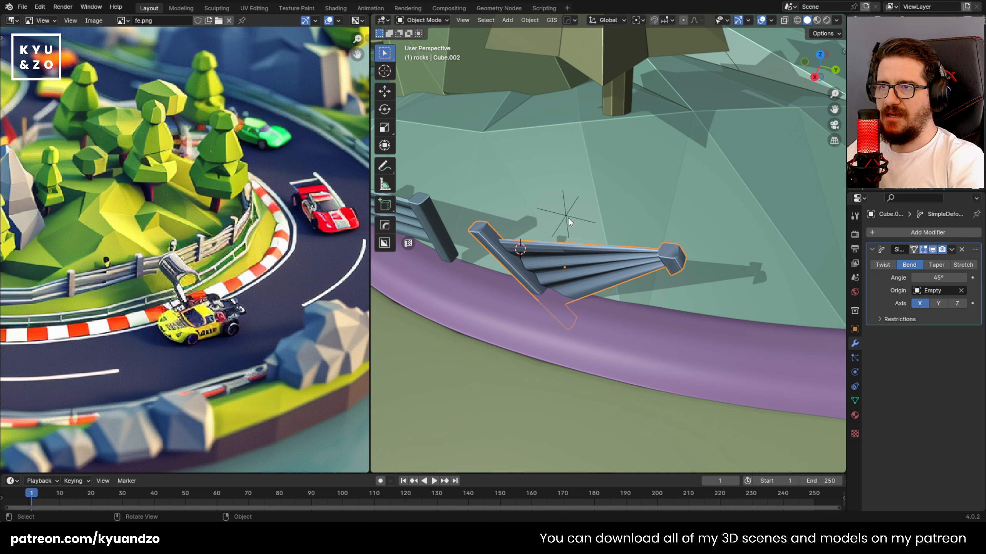
Try the bend on the Y and Z axes and return it to X.
click(939, 305)
click(958, 305)
click(938, 304)
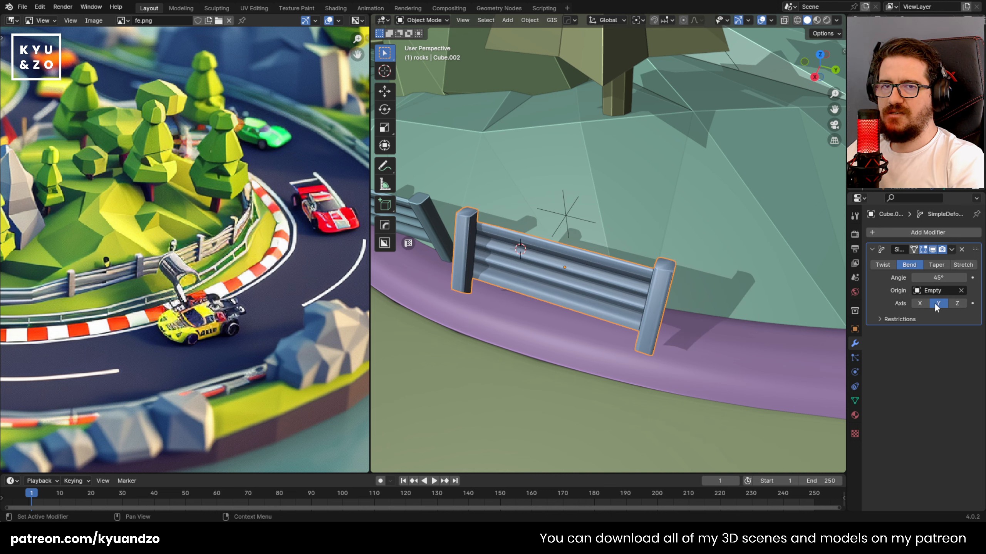
click(921, 304)
Rotate the empty -90° about the global X axis.
click(575, 217)
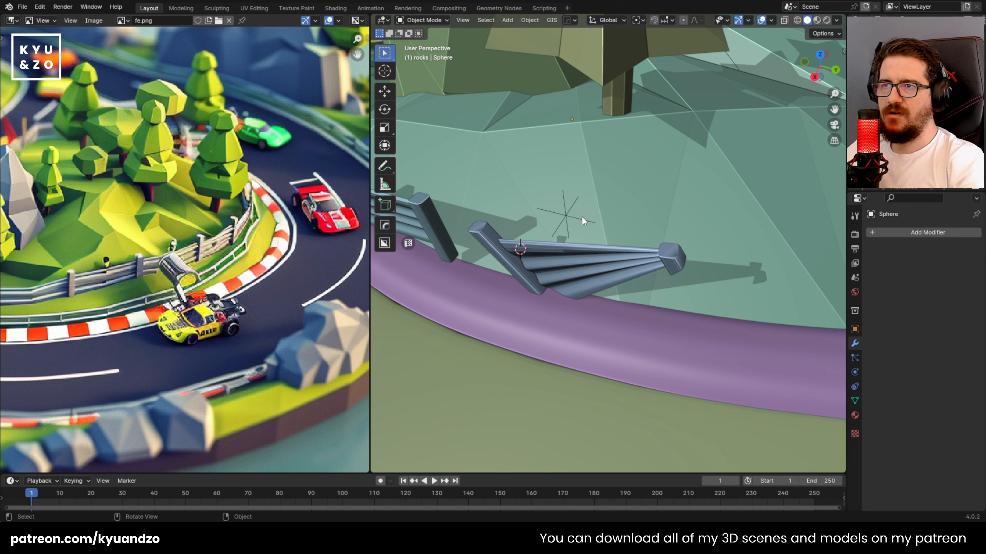
key(r)
key(z)
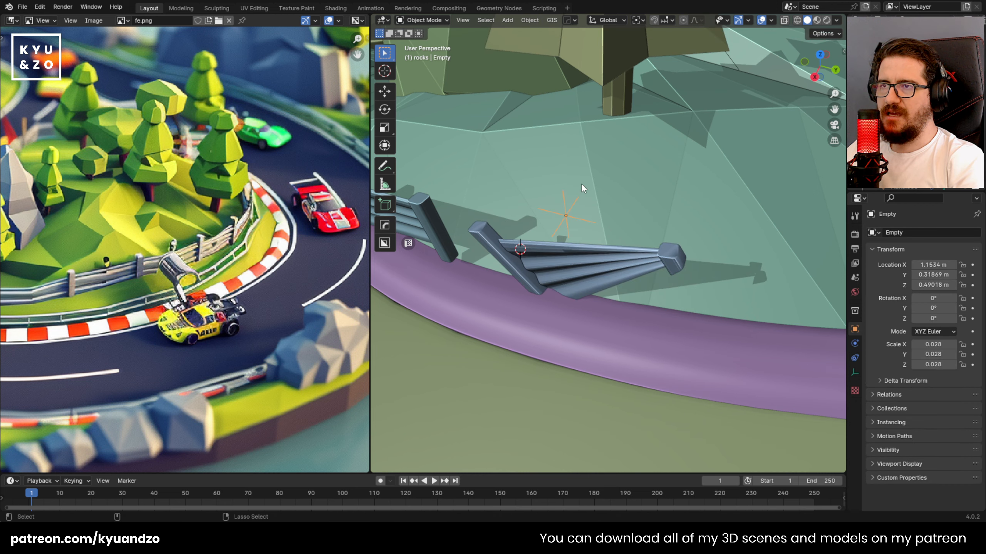
key(x)
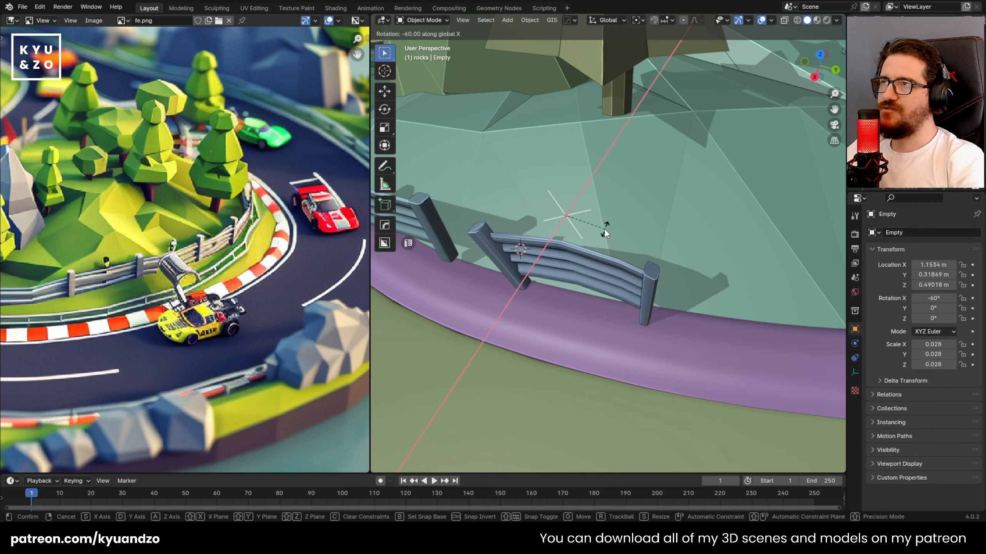
right_click(609, 218)
key(r)
key(x)
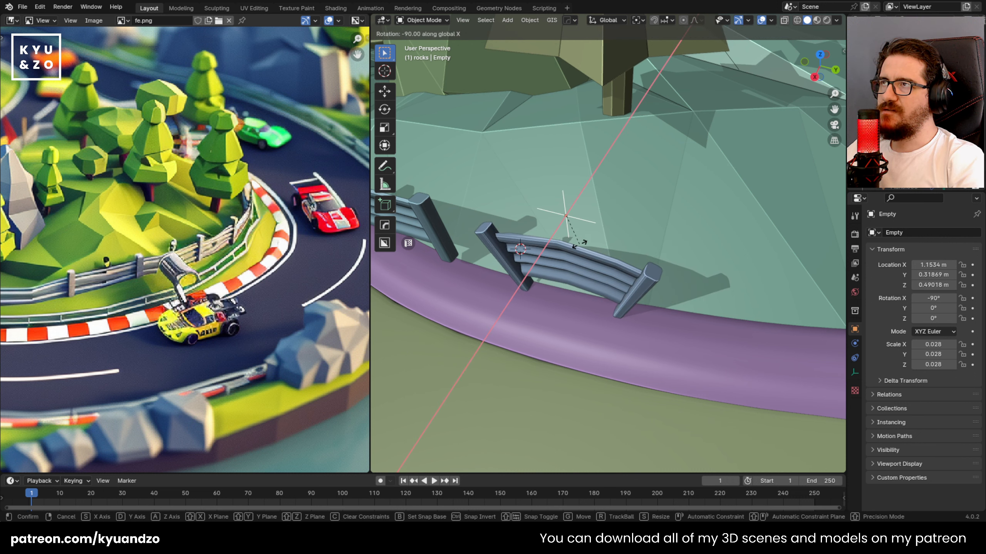
click(578, 243)
Rotate the empty -85° about the global Y axis.
middle_drag(578, 244, 552, 169)
scroll(618, 266, up, 1)
middle_drag(527, 287, 639, 157)
key(r)
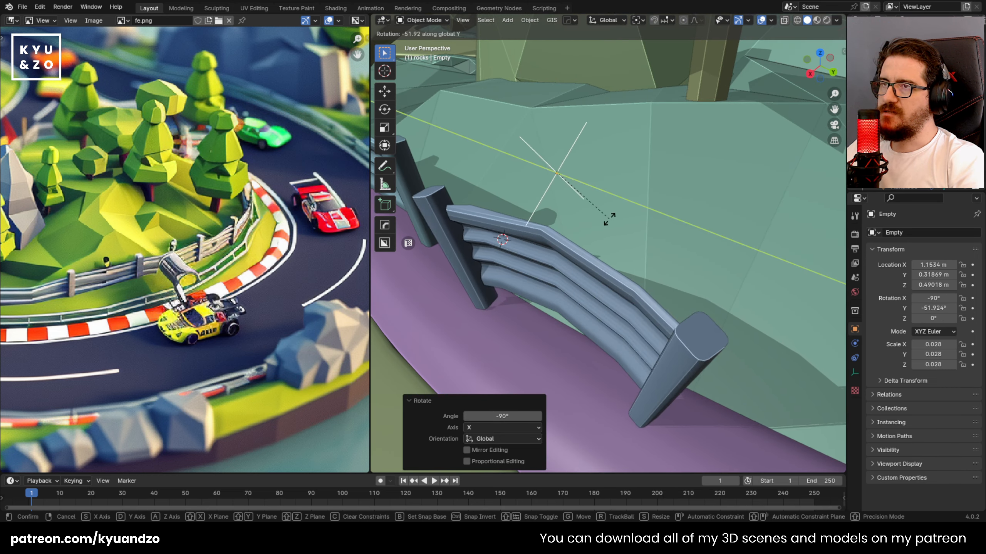
key(z)
key(y)
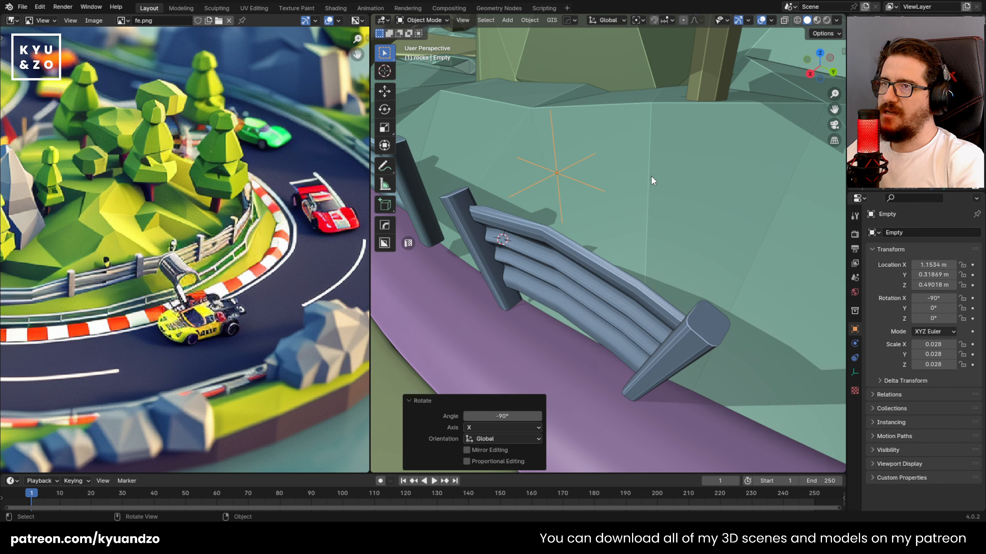
click(550, 227)
key(r)
key(x)
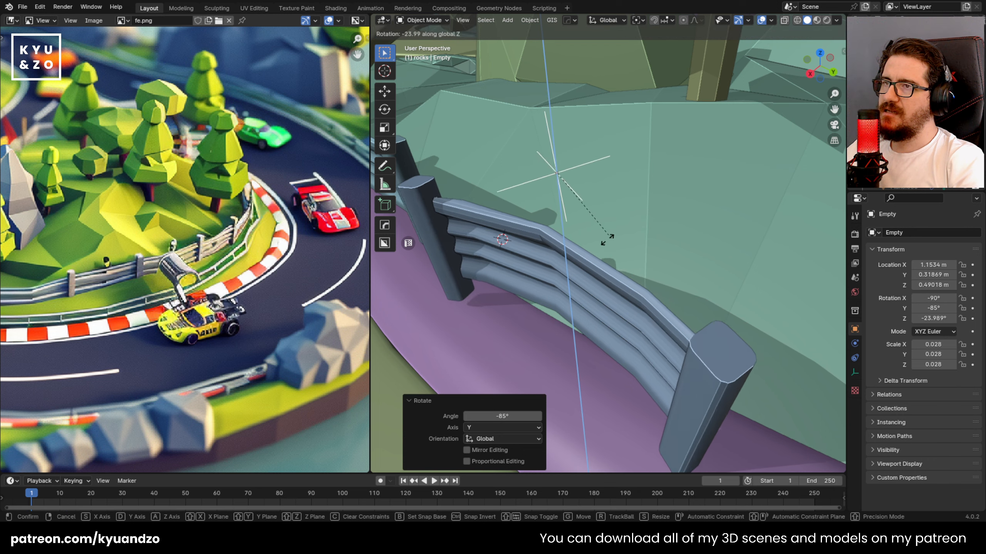
key(Escape)
Set the fence section's bend angle to about -64.3°.
middle_drag(502, 223, 508, 268)
middle_drag(633, 247, 588, 198)
click(649, 285)
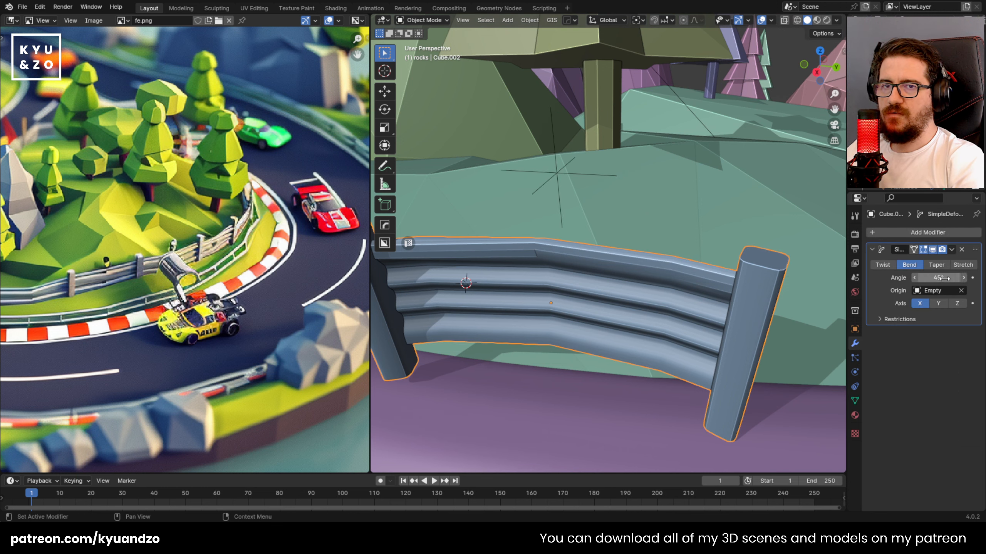
drag(943, 279, 907, 278)
Add two groups of evenly spaced, unshifted loop cuts across the fence rails' middle spans, using 11 cuts for the second group.
middle_drag(585, 297, 574, 244)
scroll(508, 286, up, 3)
key(Tab)
middle_drag(496, 279, 718, 233)
key(ctrl+r)
scroll(560, 210, up, 5)
click(560, 210)
right_click(560, 210)
key(ctrl+r)
scroll(718, 233, up, 5)
click(718, 232)
right_click(718, 233)
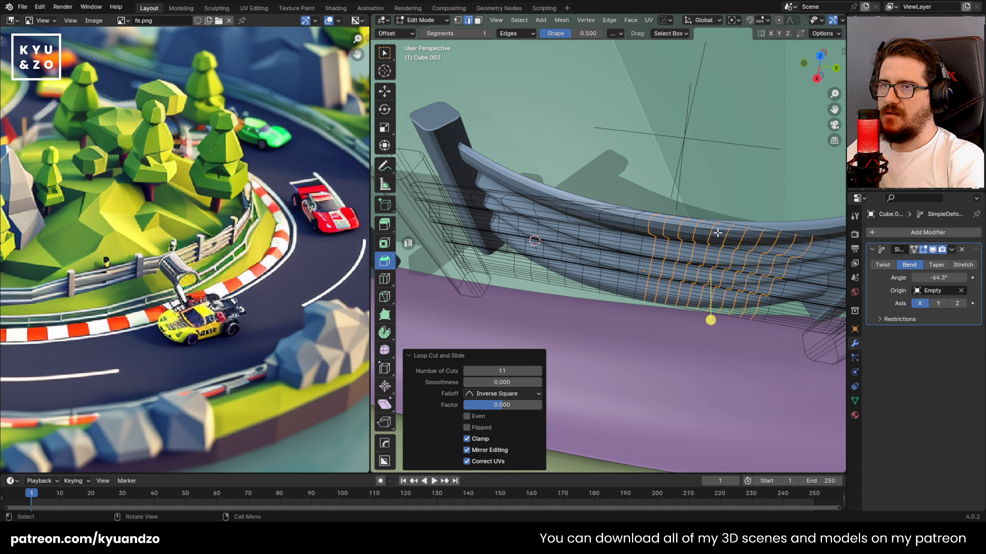
Add three unshifted loop cuts across the ends of the rails beside the left post.
key(ctrl+r)
scroll(447, 210, down, 8)
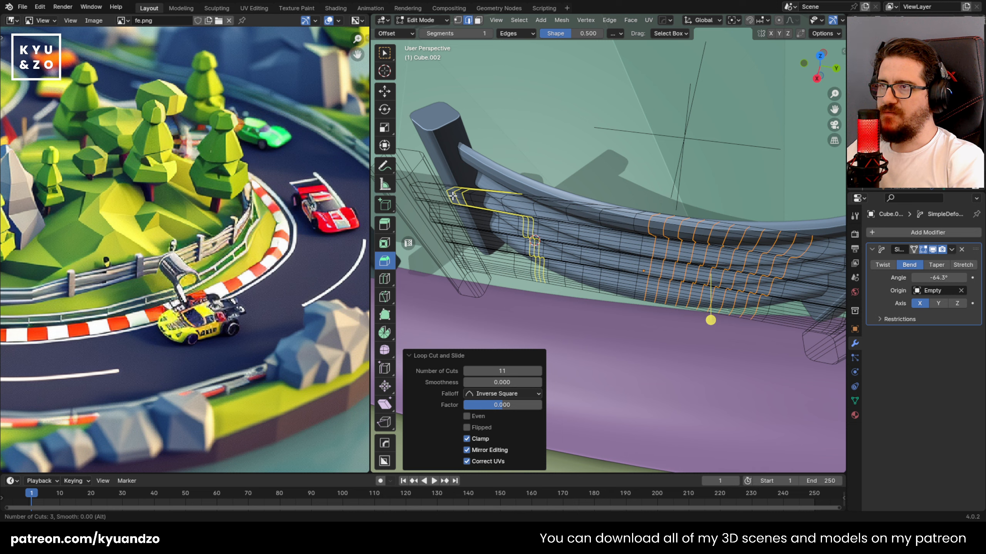
click(453, 196)
right_click(453, 196)
key(Tab)
middle_drag(659, 245, 587, 182)
Add matching unshifted loop cuts across the ends of the rails beside the right post.
key(Tab)
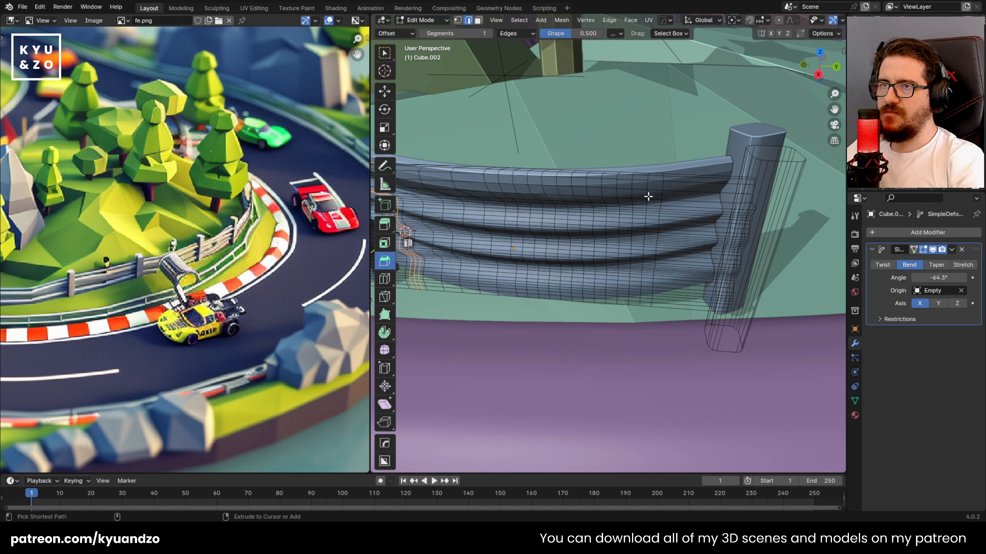
key(ctrl+r)
click(698, 190)
right_click(697, 191)
key(Tab)
middle_drag(679, 193, 629, 169)
Apply auto smooth shading to the fence section with an angle of 86.3°.
right_click(596, 197)
click(596, 197)
middle_drag(659, 217, 522, 356)
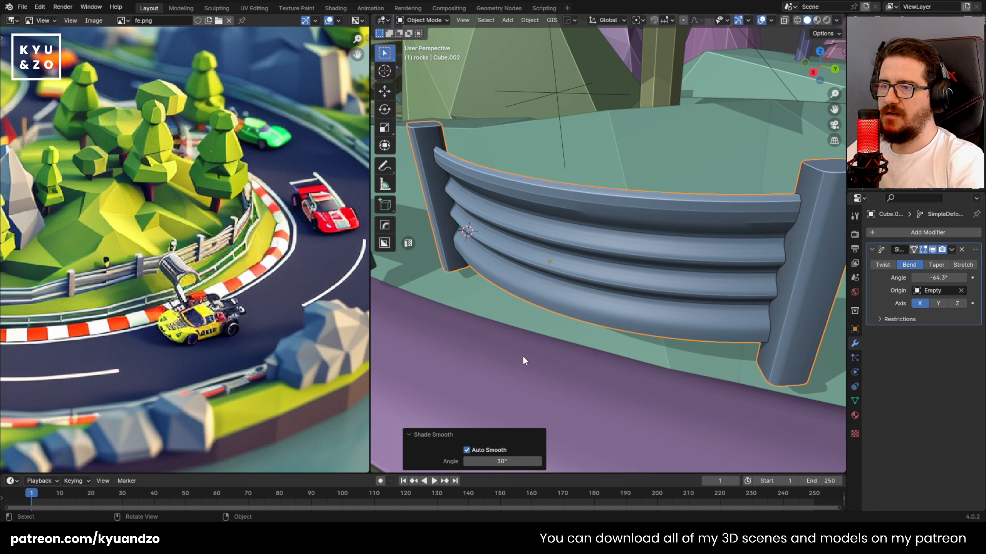
drag(501, 462, 566, 461)
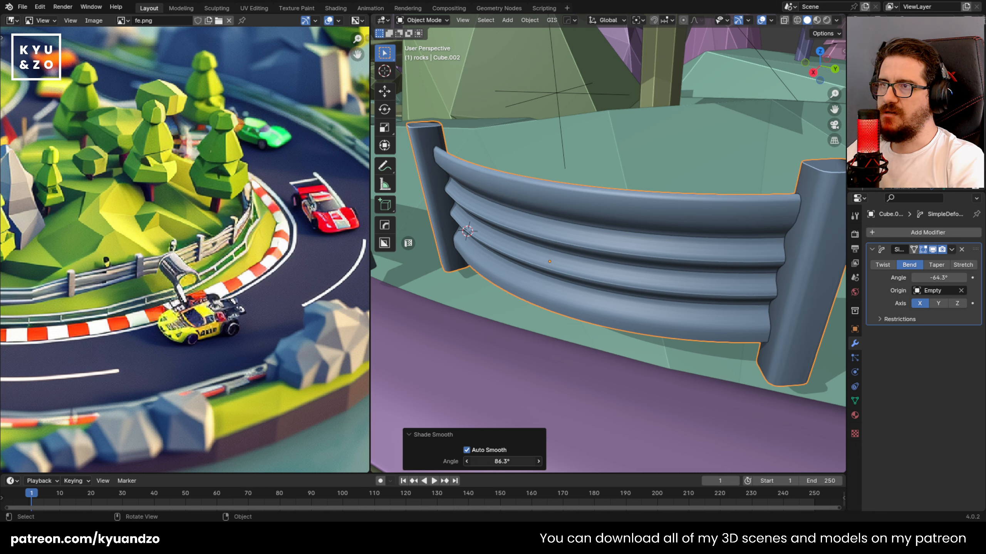
Try flat shading and then plain smooth shading on the fence section.
middle_drag(562, 241, 585, 204)
right_click(585, 204)
click(585, 214)
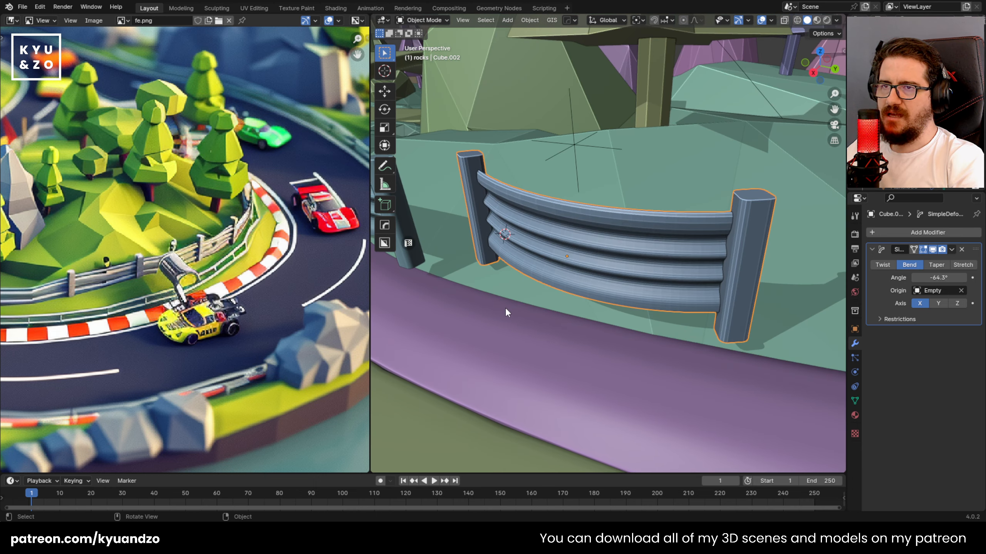
right_click(541, 198)
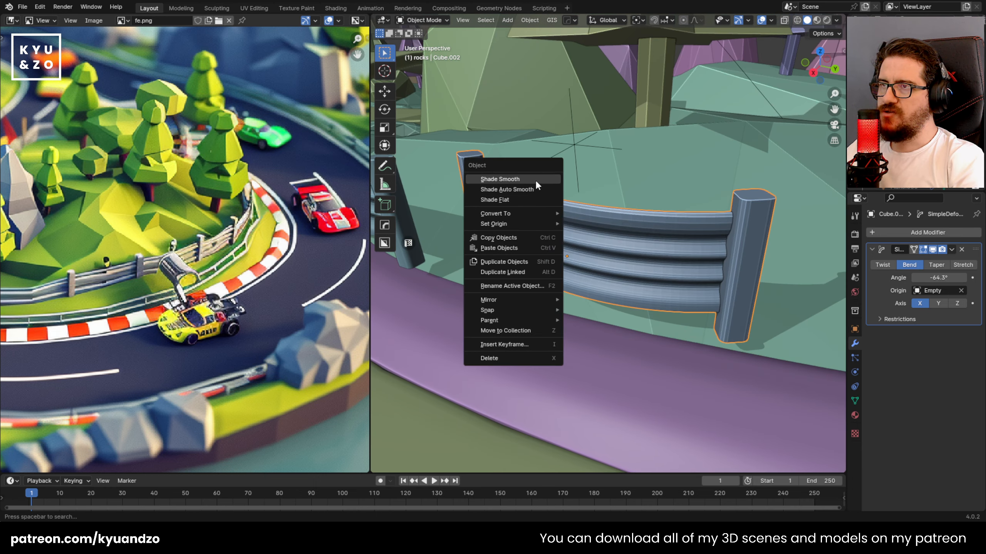
click(535, 178)
Apply auto smooth shading to the fence section with an angle of 74.8°.
right_click(536, 221)
click(531, 232)
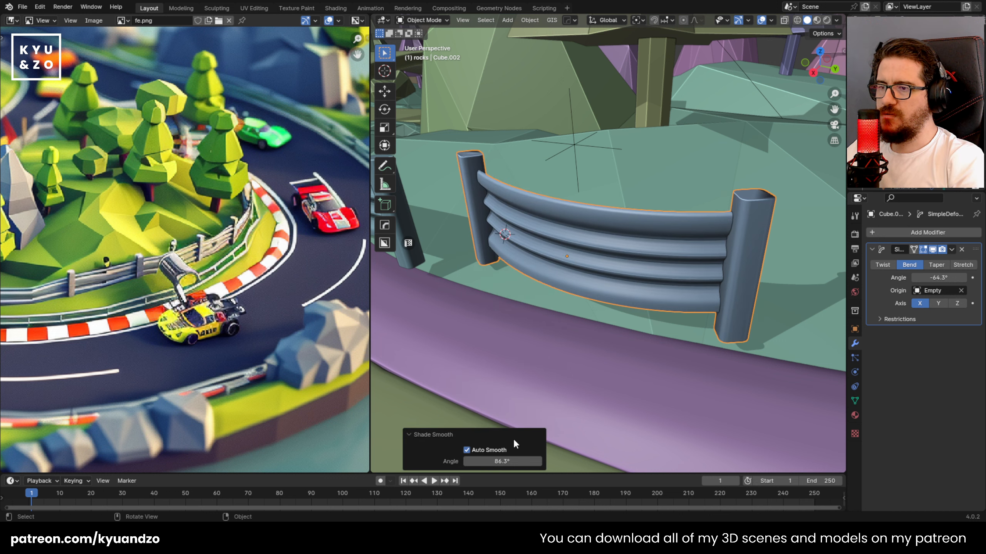
mouse_move(510, 462)
mouse_down()
mouse_move(452, 462)
mouse_move(503, 461)
mouse_up()
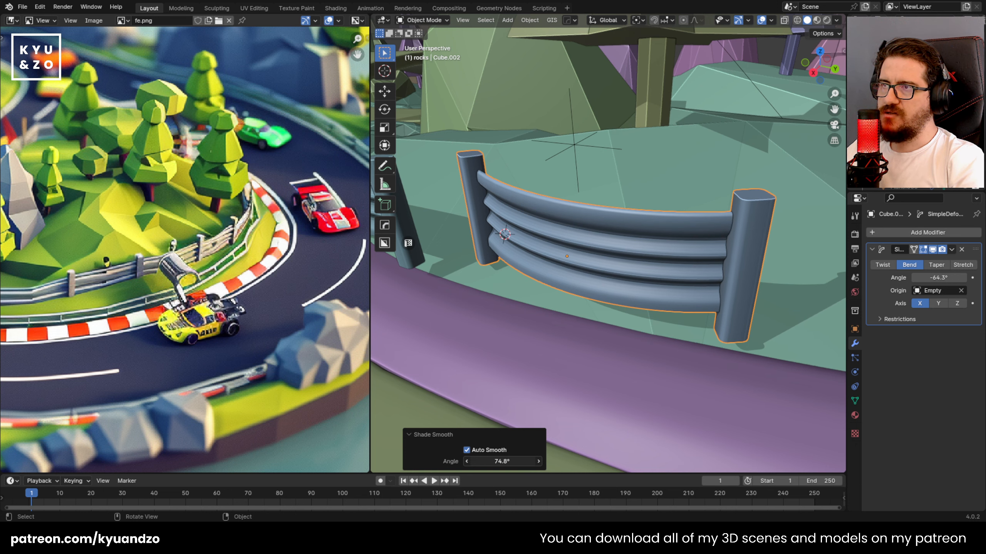
Reduce the fence section's bend for a gentler curve and select the empty that controls it.
middle_drag(653, 181, 600, 250)
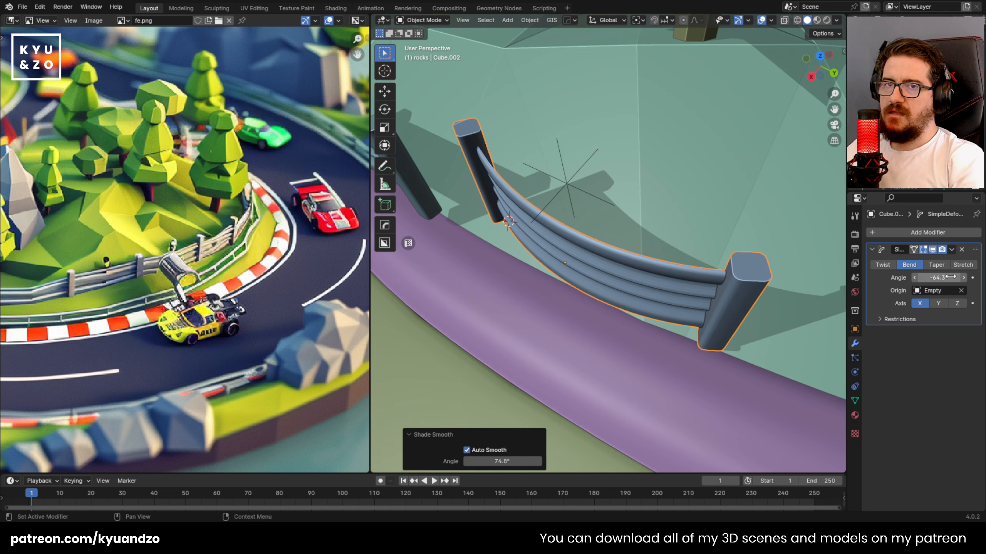
mouse_move(950, 276)
mouse_down()
mouse_move(973, 277)
mouse_move(965, 276)
mouse_up()
click(573, 211)
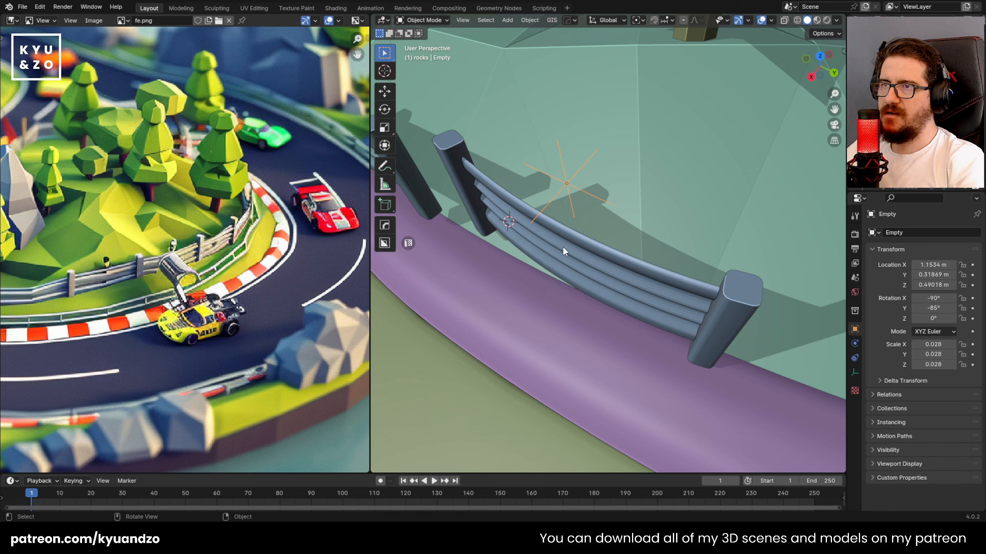
Save the changes to race track.blend, keeping the empty selected.
middle_drag(563, 250, 551, 208)
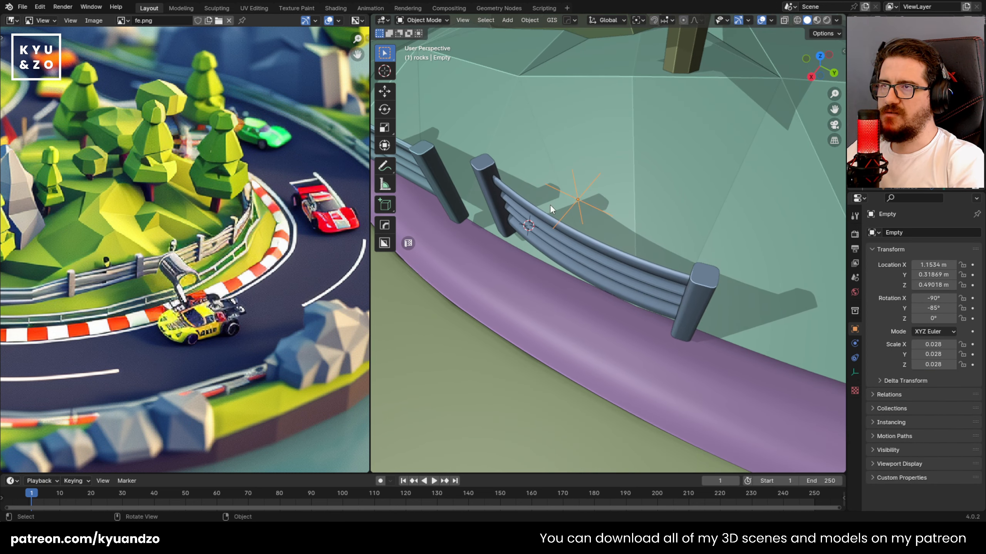
shift+middle_drag(493, 255, 543, 183)
scroll(516, 294, up, 3)
click(627, 217)
click(553, 247)
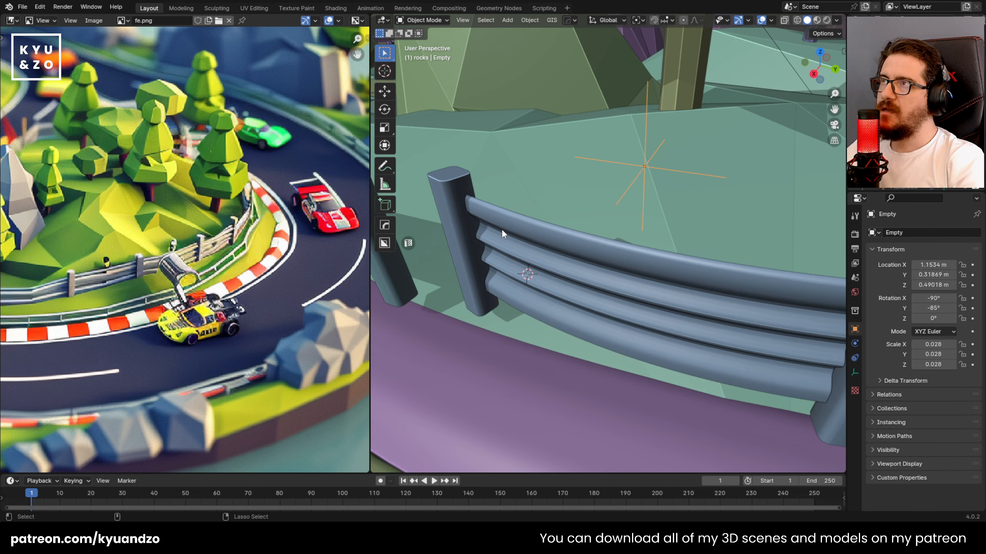
key(ctrl+s)
click(658, 163)
click(645, 166)
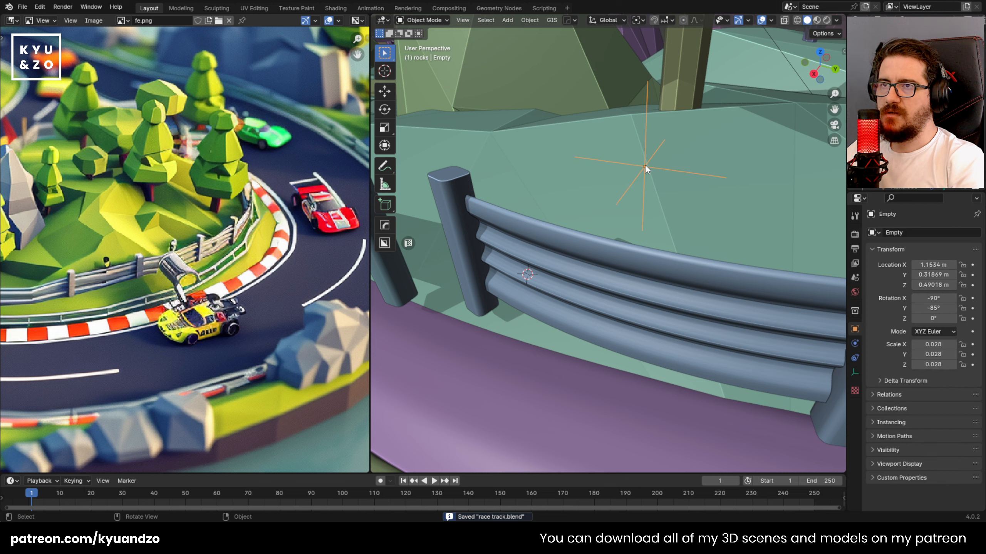
Try moving the bent fence section together with its empty by selecting both, then clear that selection.
shift+click(642, 315)
key(g)
click(582, 326)
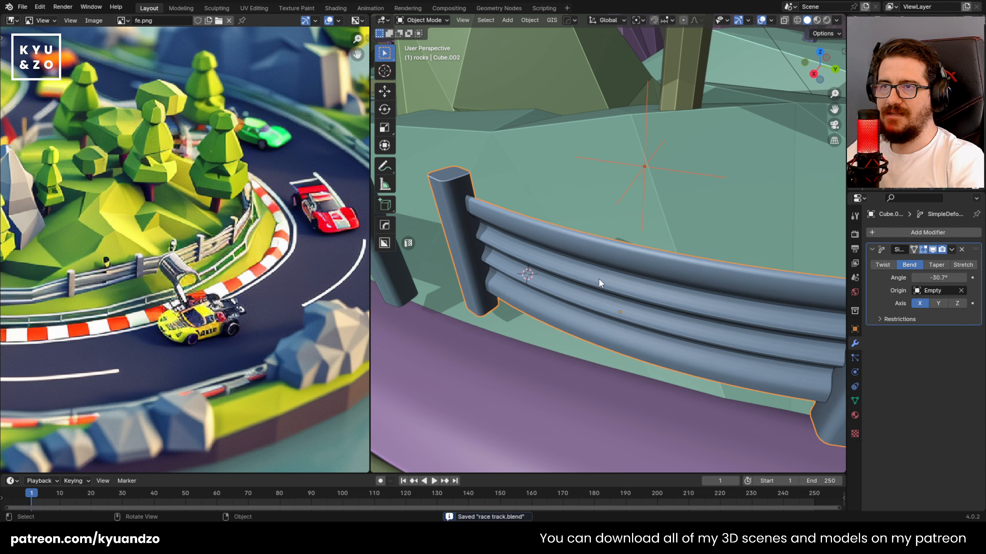
click(617, 231)
click(620, 238)
shift+click(644, 194)
key(g)
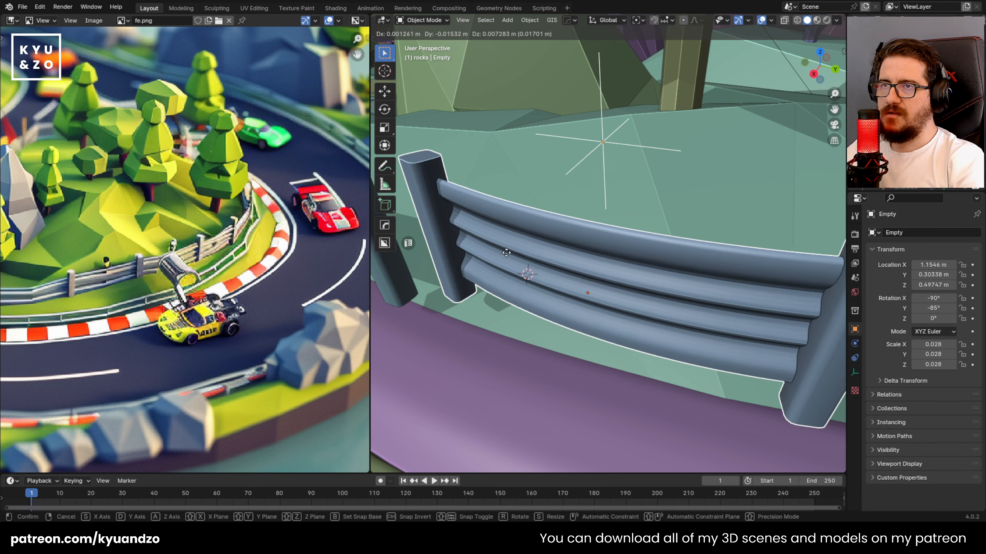
right_click(604, 178)
scroll(546, 248, down, 2)
scroll(546, 249, up, 1)
key(g)
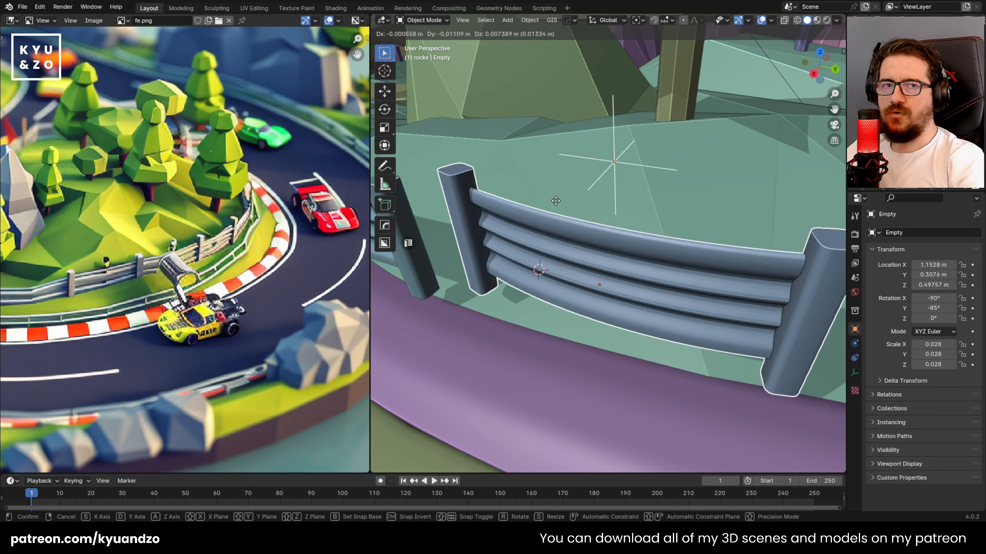
right_click(479, 241)
click(501, 204)
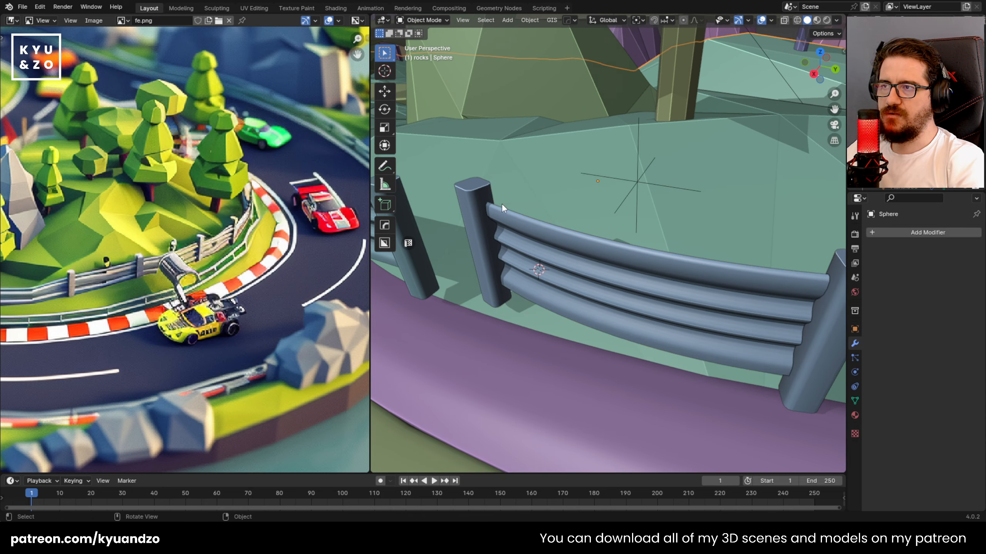
Parent the empty to the bent fence section using the Object parent type, then deselect both.
click(506, 213)
click(647, 171)
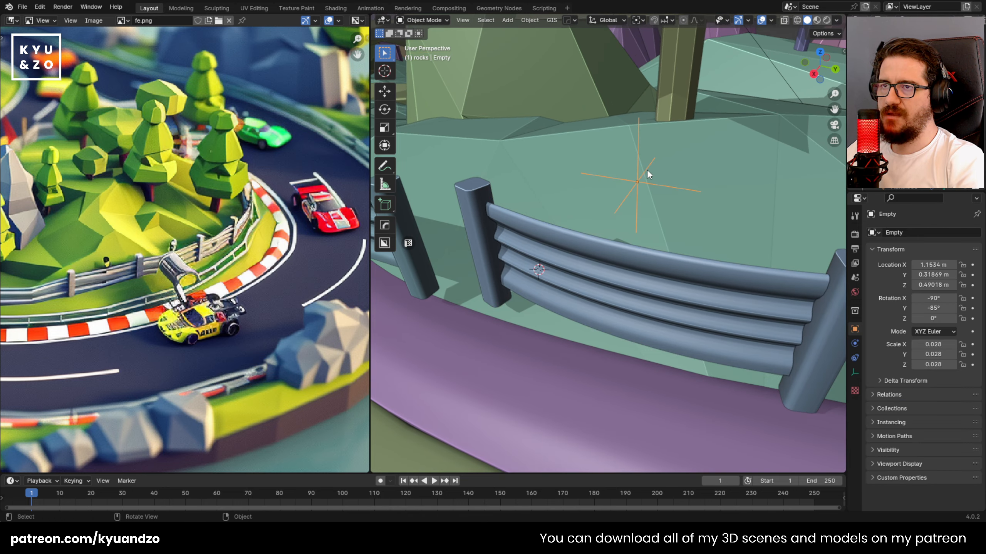
shift+click(536, 242)
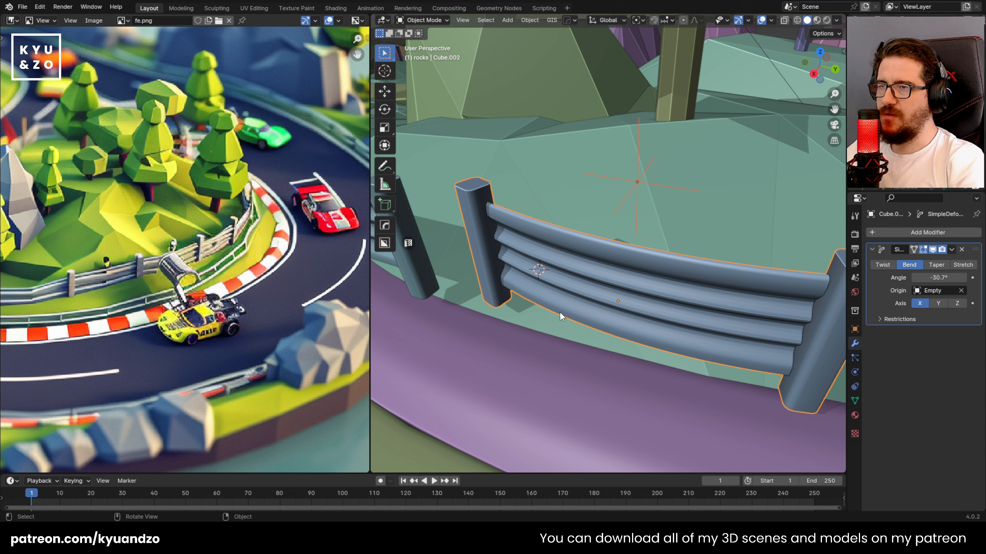
click(528, 20)
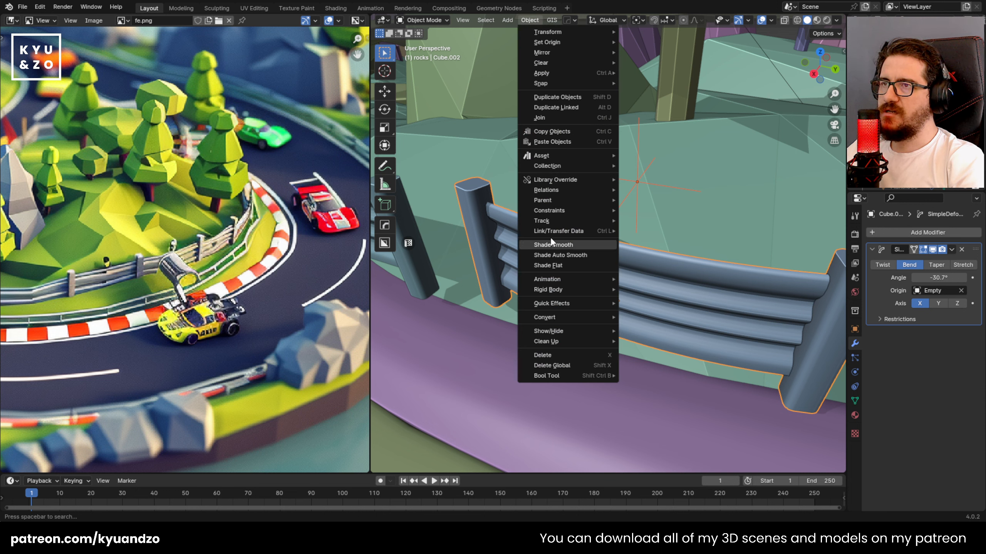
mouse_move(565, 230)
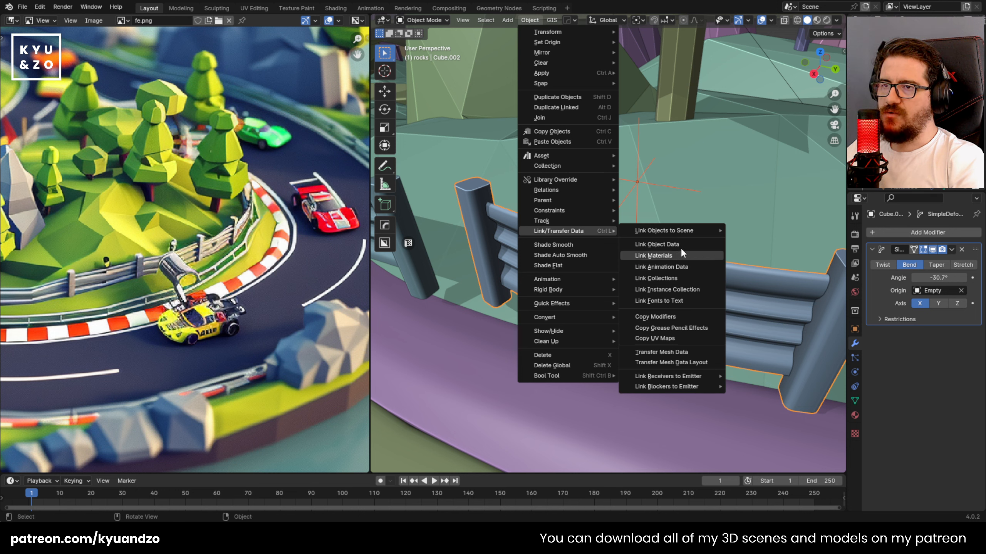
mouse_move(583, 200)
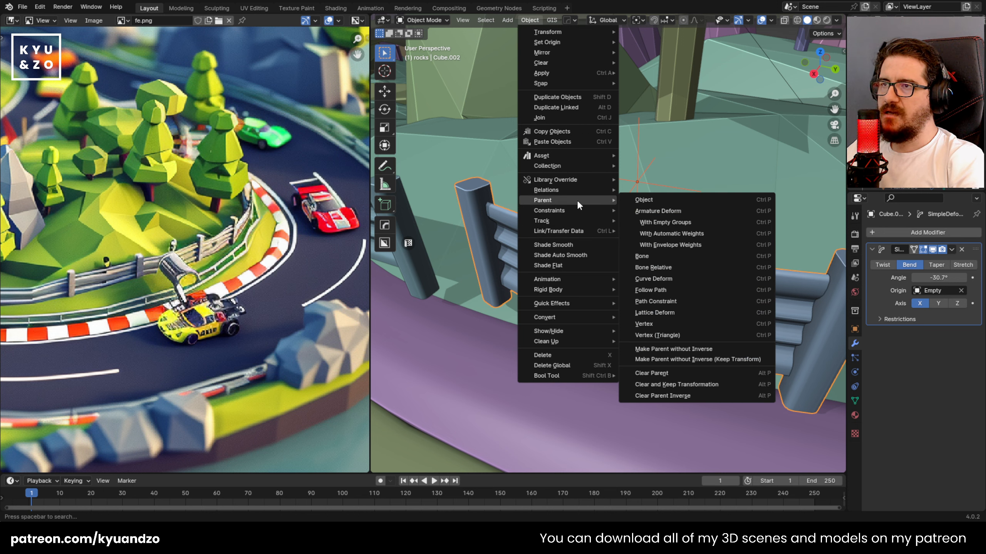
click(646, 199)
click(647, 205)
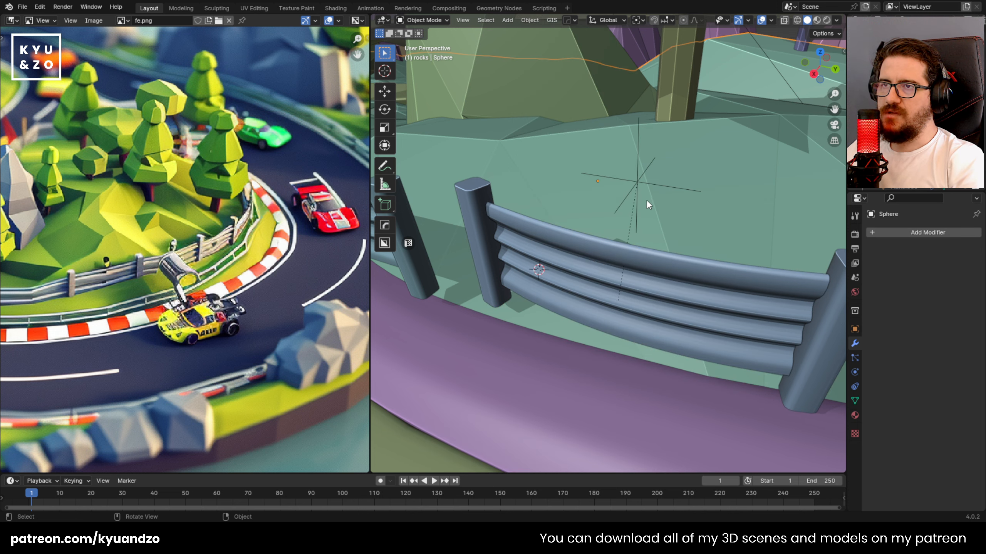
Try moving the parented empty by itself, and then the bent fence section that carries it.
click(638, 182)
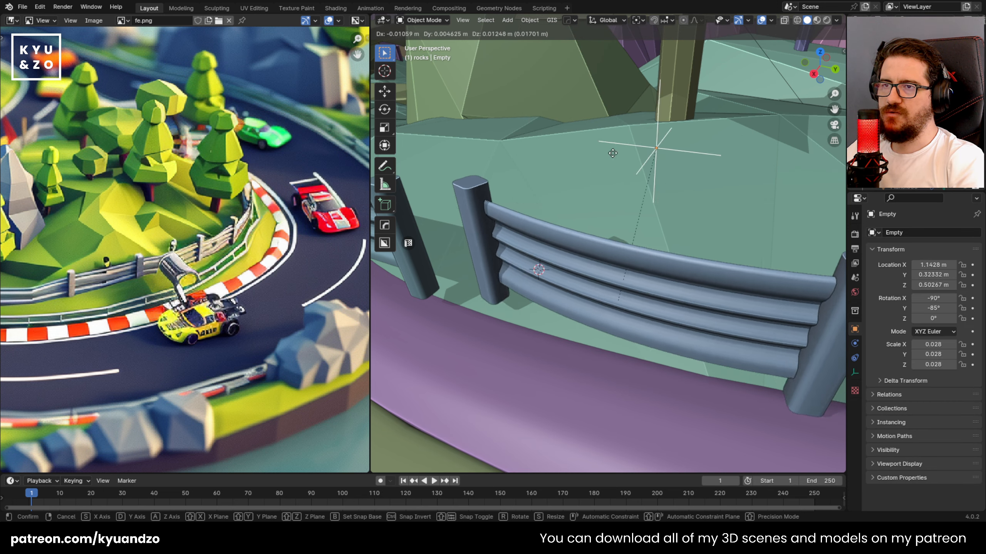
click(602, 278)
middle_drag(627, 283, 555, 157)
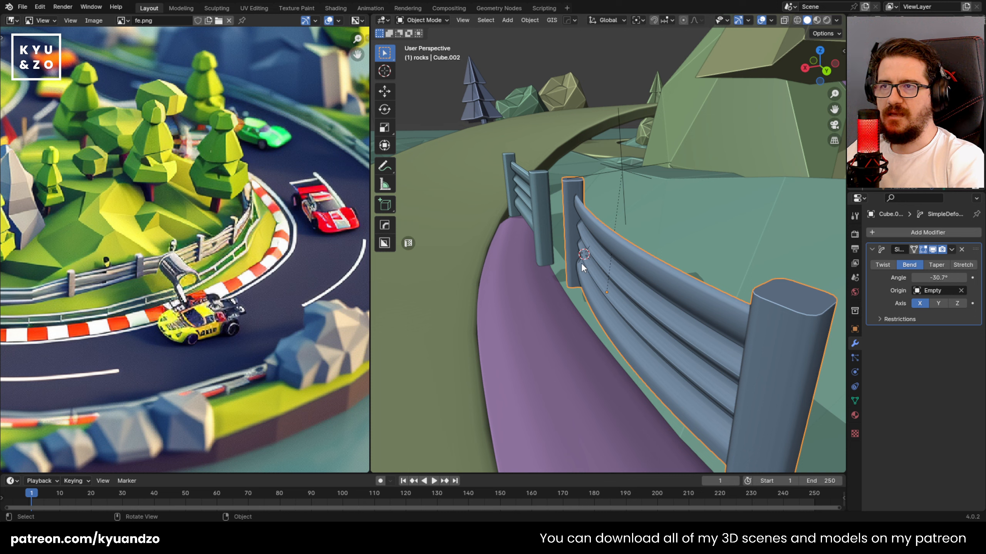
click(517, 260)
click(594, 283)
key(g)
right_click(507, 259)
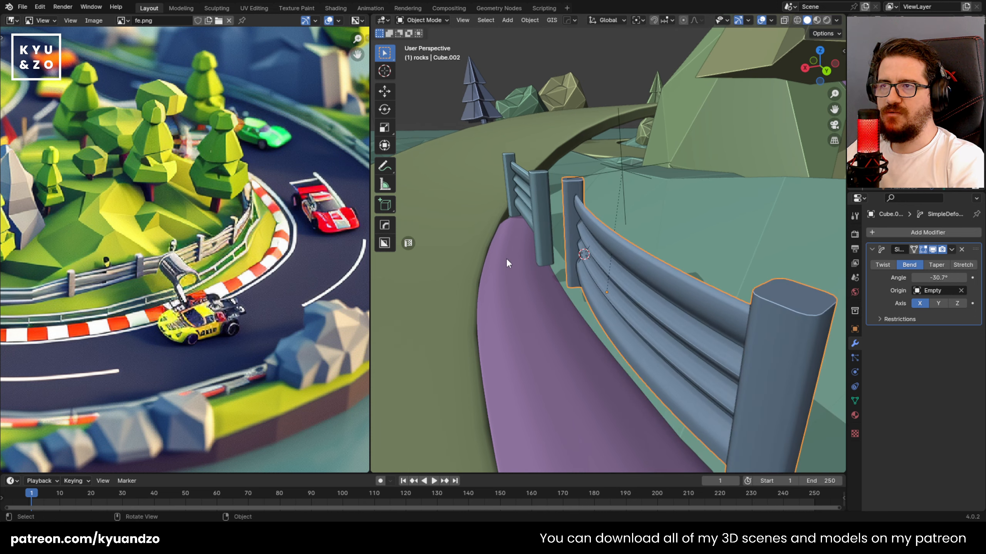
key(g)
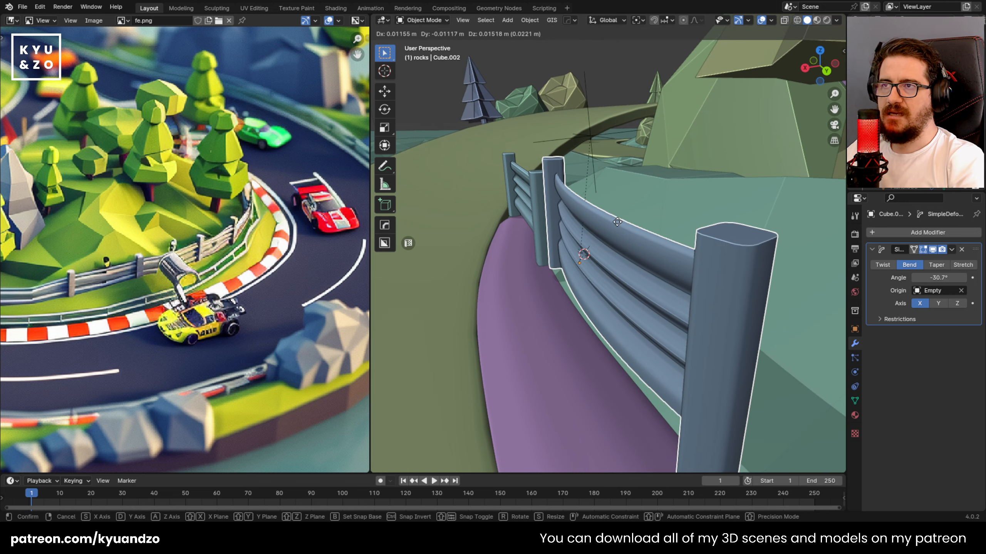
right_click(615, 222)
Try moving only the empty once more to test how it changes the fence section's bend.
middle_drag(638, 250, 656, 181)
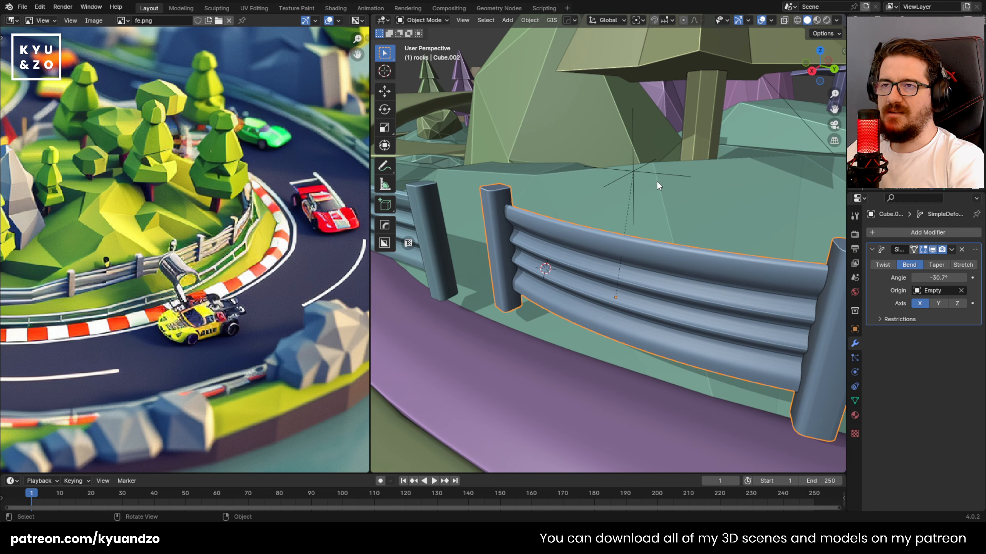
click(656, 180)
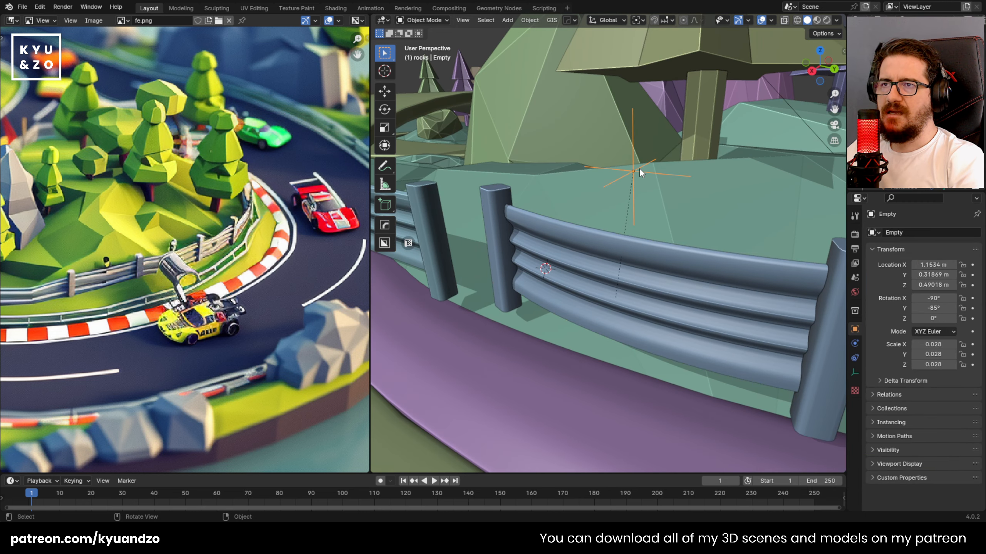
key(g)
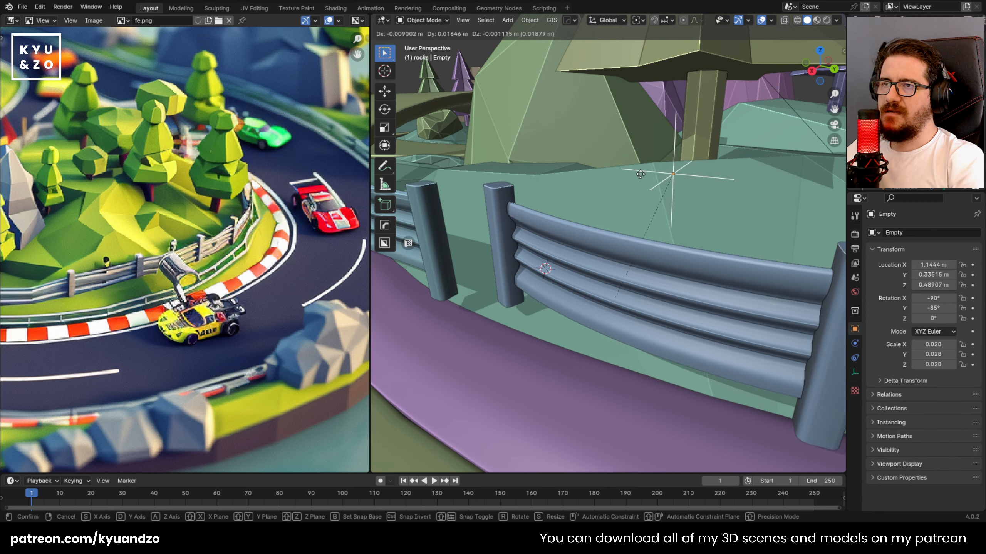
click(601, 173)
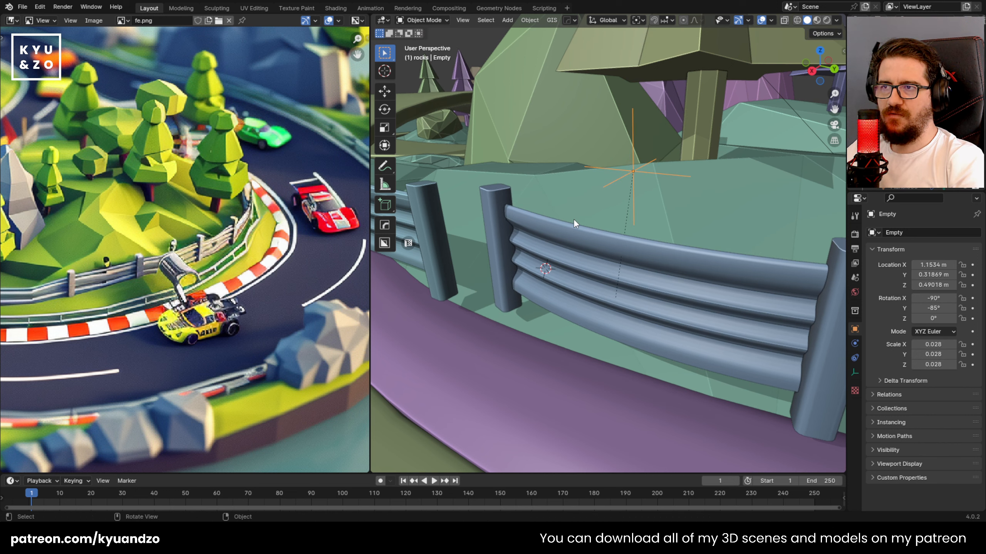
click(569, 194)
Practise selecting the bent fence section first and the neighbouring straight section last, so that the straight one is active.
middle_drag(515, 201, 586, 229)
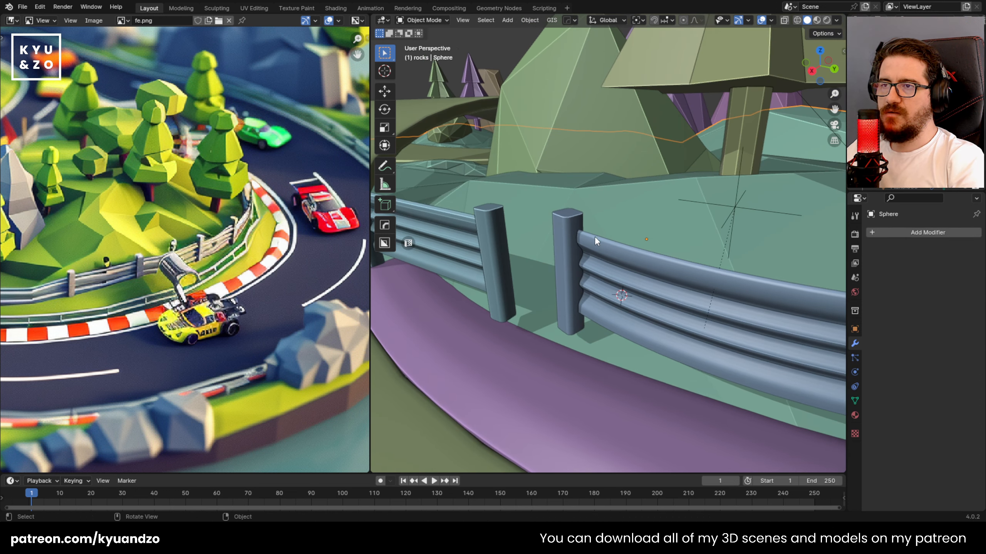
click(595, 236)
middle_drag(588, 278, 518, 251)
click(440, 236)
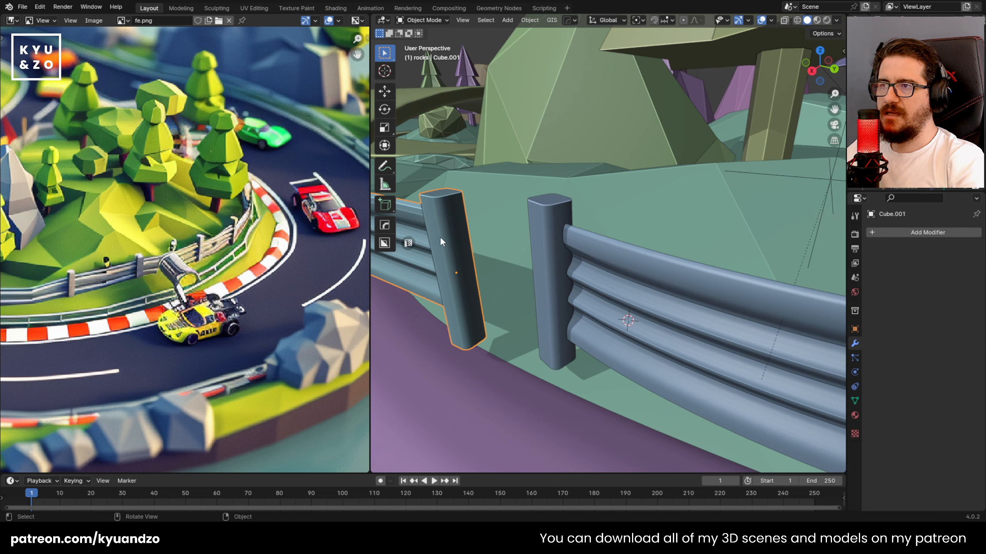
scroll(439, 236, down, 4)
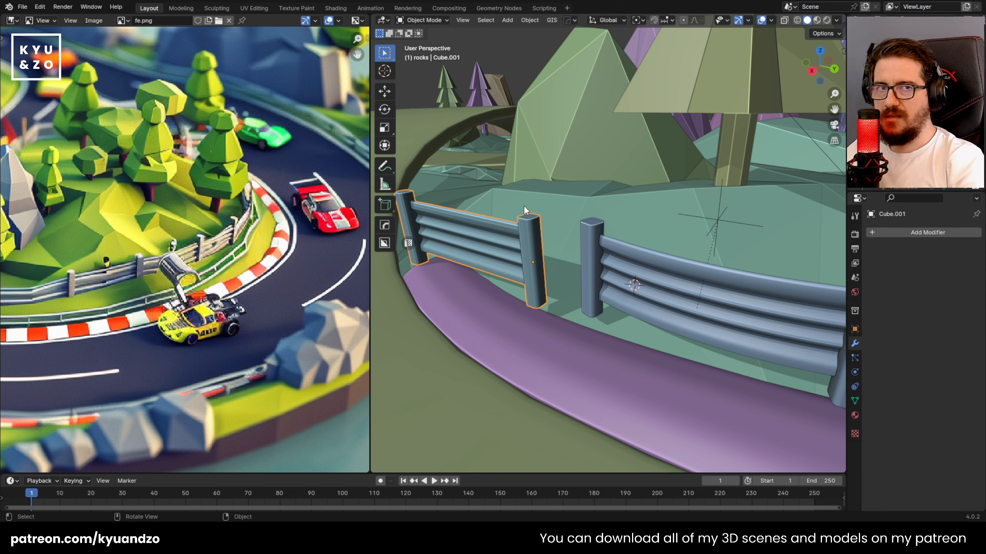
shift+click(601, 249)
shift+click(544, 241)
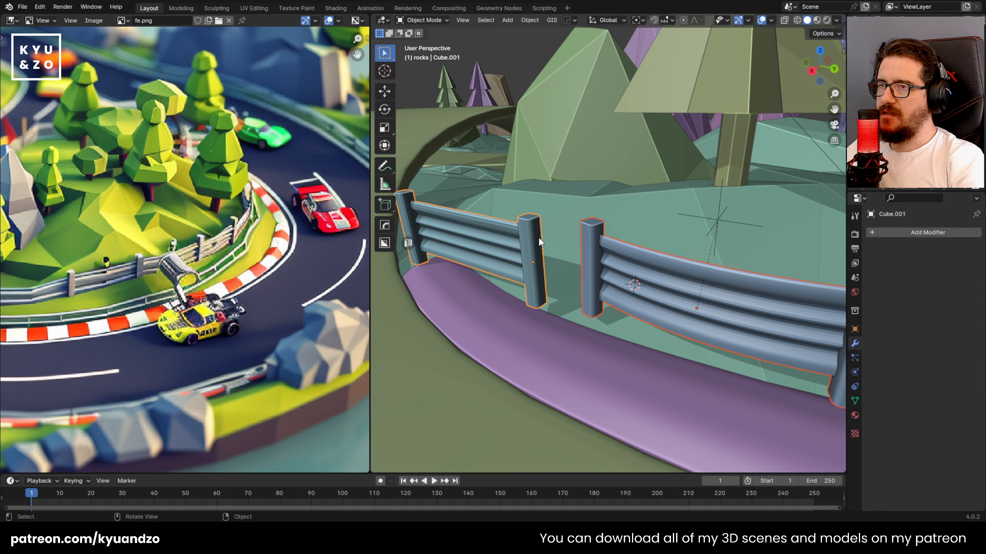
click(569, 210)
click(590, 240)
shift+click(538, 240)
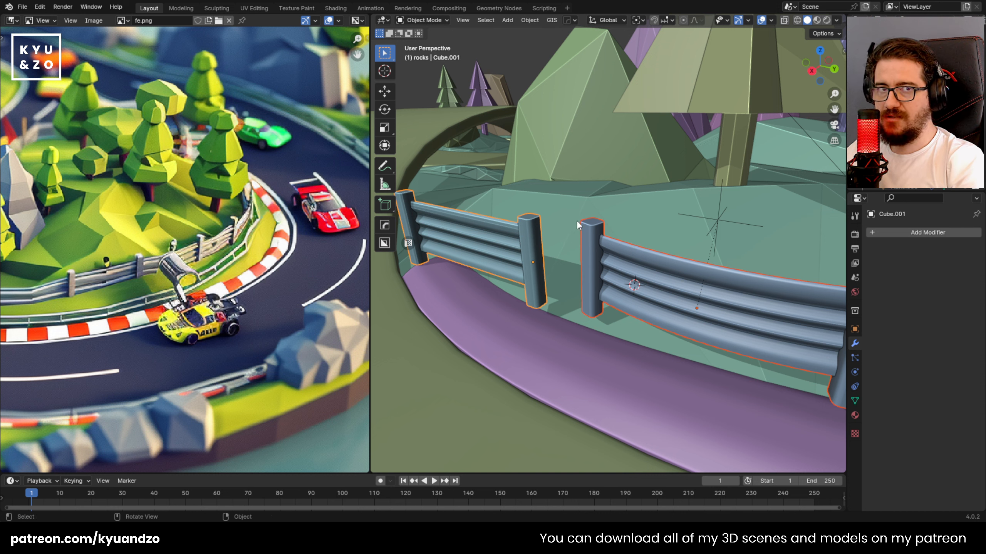
click(563, 205)
Parent the bent fence section to the neighbouring straight fence section using the Object parent type.
click(588, 238)
shift+click(534, 248)
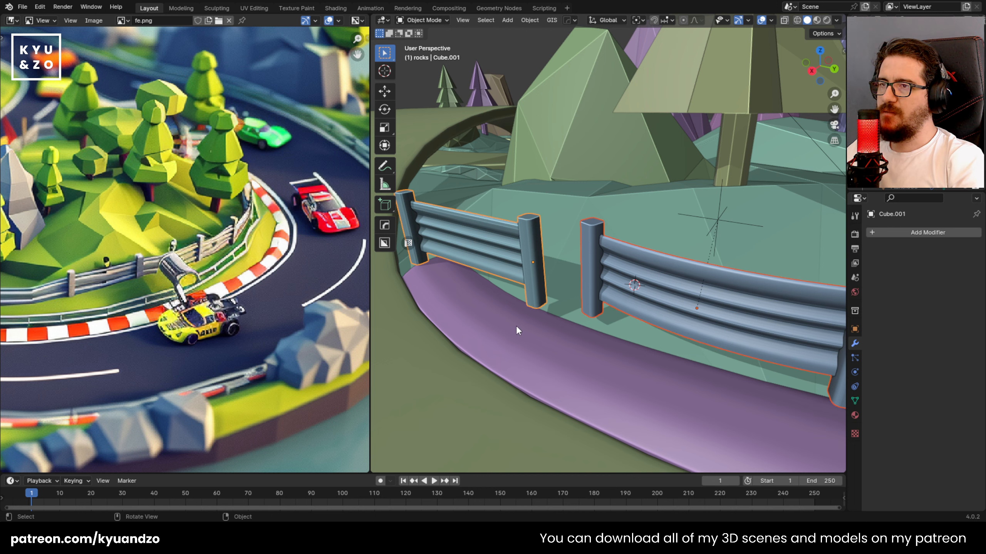
click(530, 19)
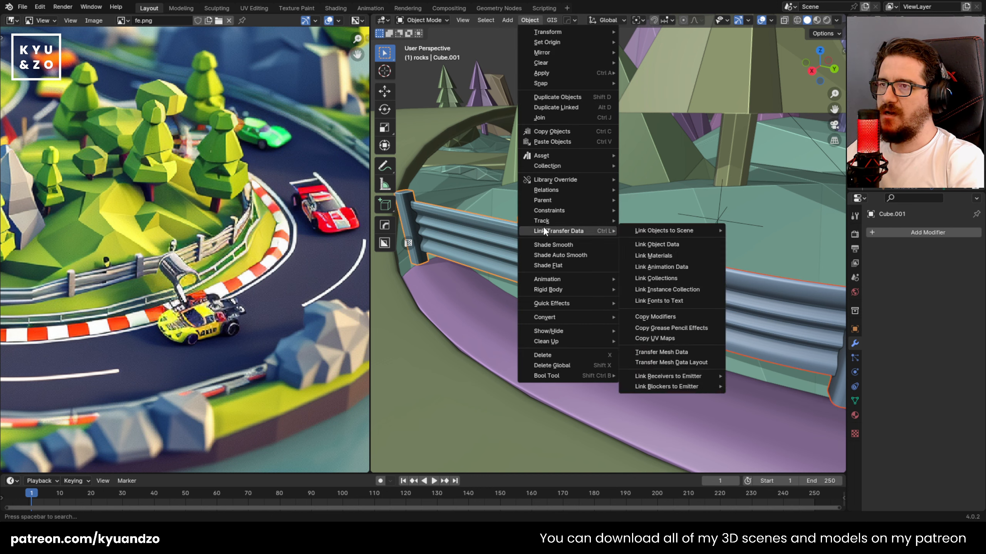
mouse_move(560, 192)
click(668, 196)
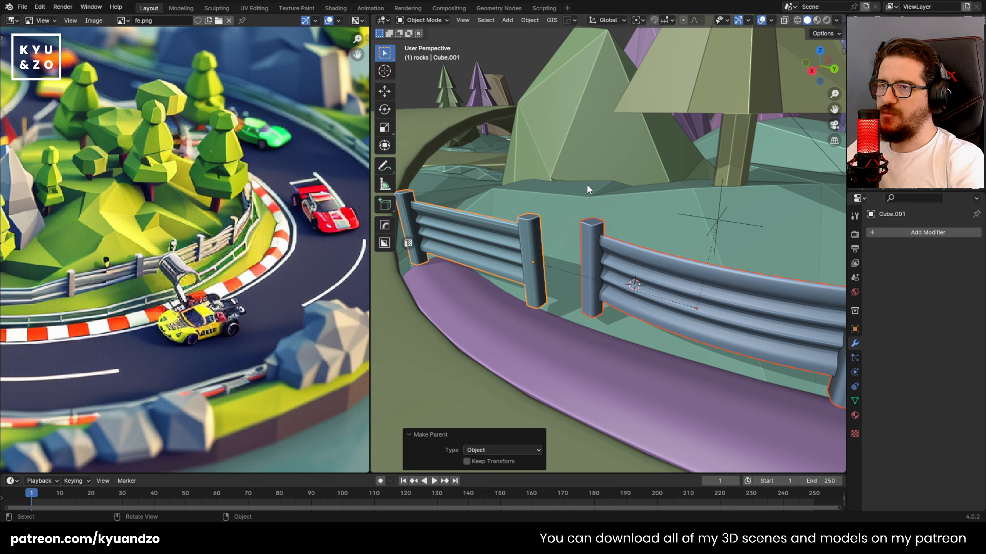
Test the parent hierarchy by trying to move the bent fence section, its empty and the straight section one at a time.
click(584, 242)
click(585, 243)
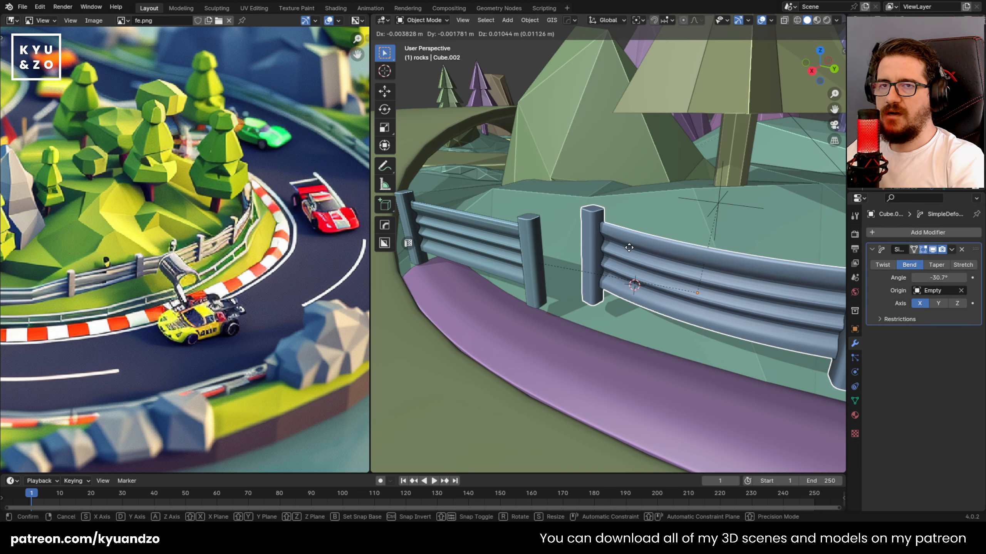
click(740, 224)
key(g)
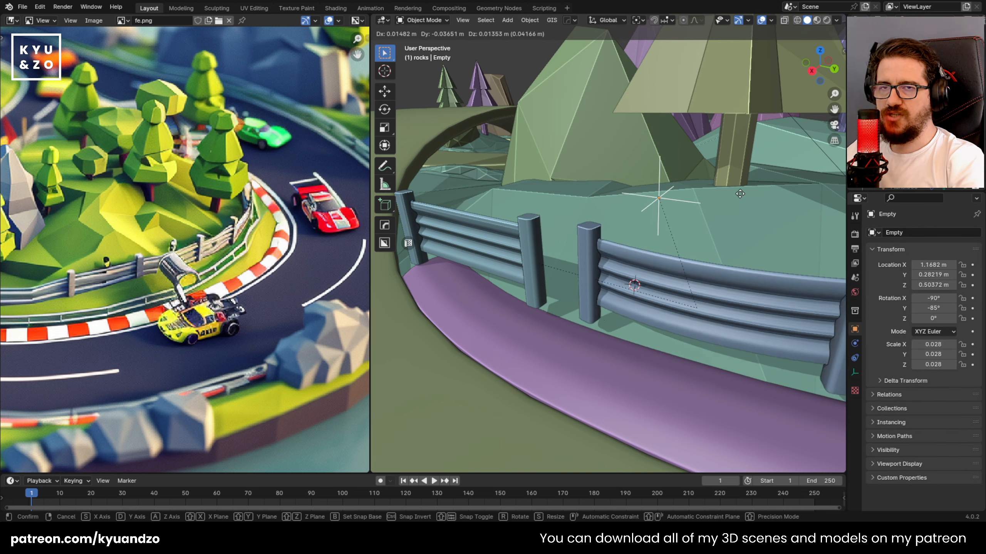
right_click(714, 215)
click(530, 246)
key(g)
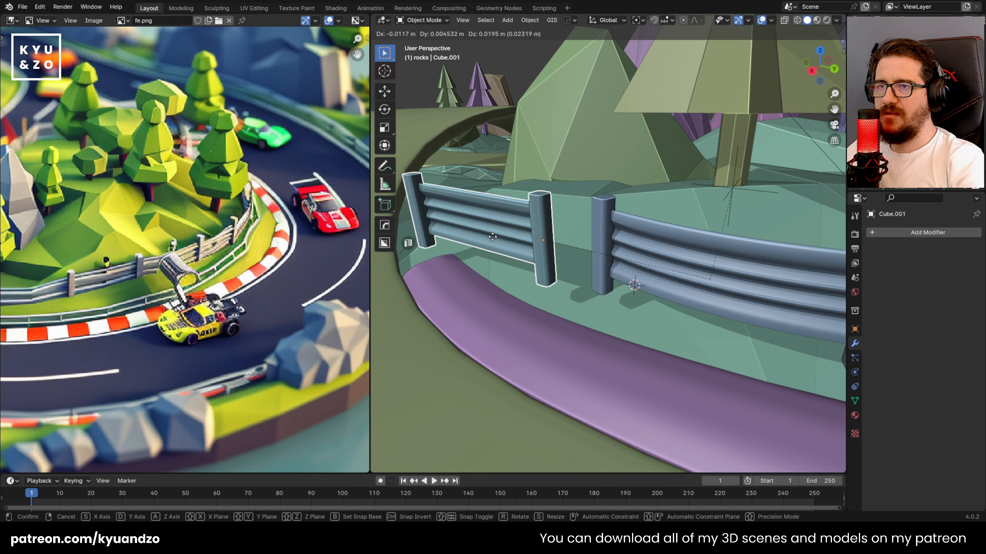
click(466, 274)
Save race track.blend with the bent fence section selected and review the available parent types.
click(626, 259)
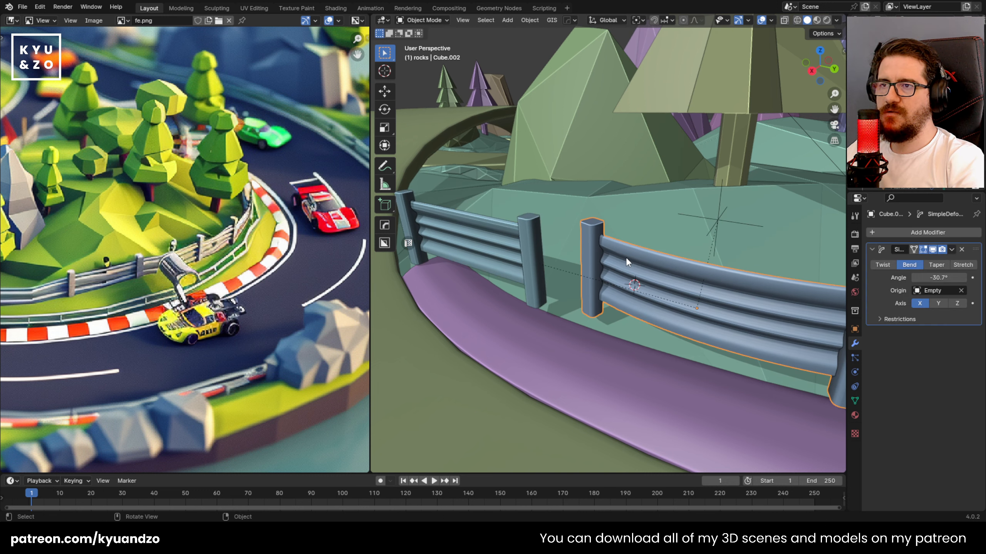
key(ctrl+s)
click(530, 20)
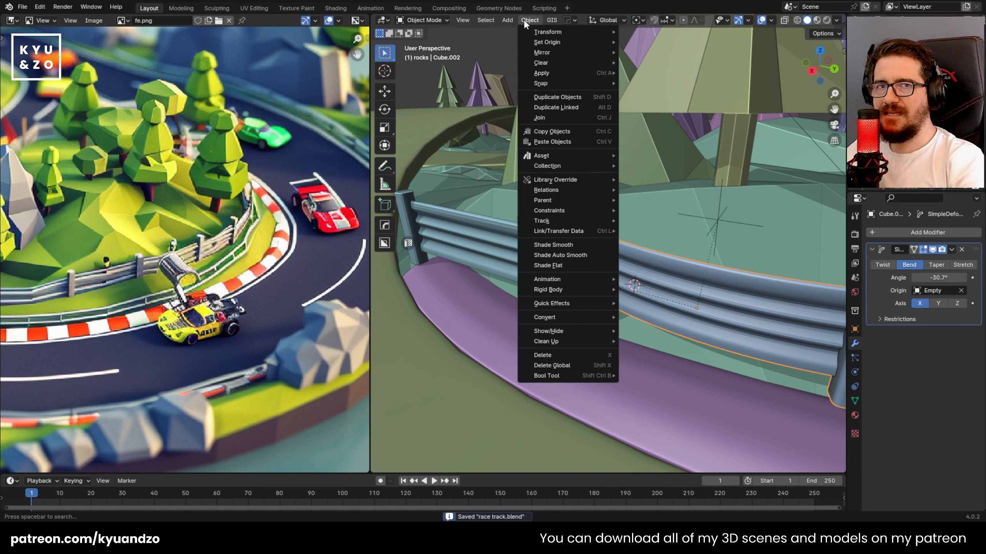
mouse_move(598, 198)
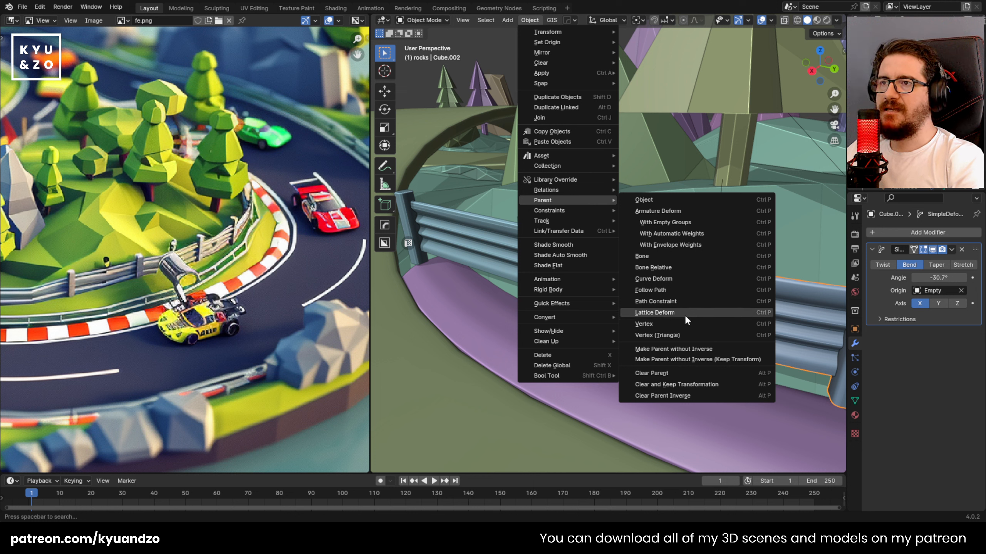
click(690, 214)
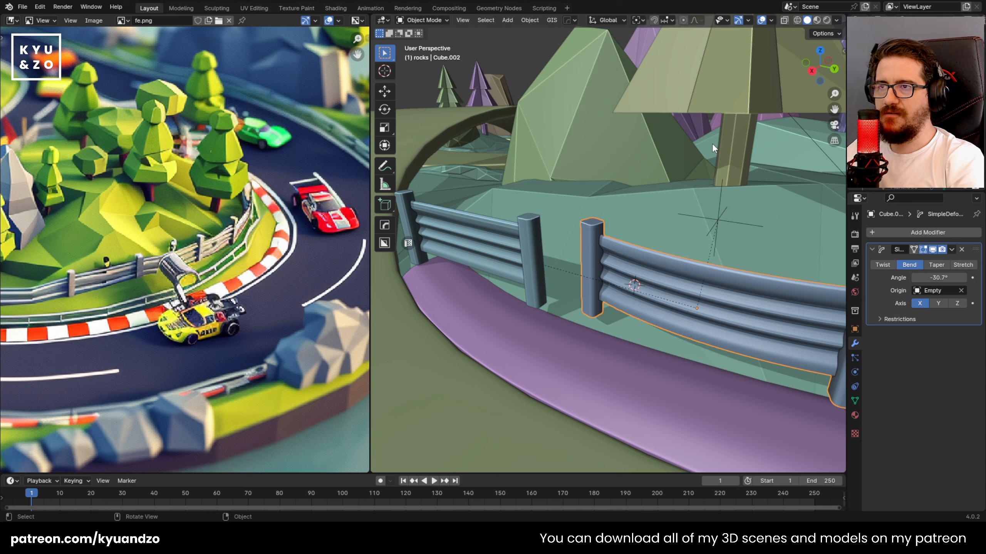
Move the bent fence section along global Y and X until its near post overlaps the straight section's end post.
click(501, 242)
scroll(486, 276, down, 6)
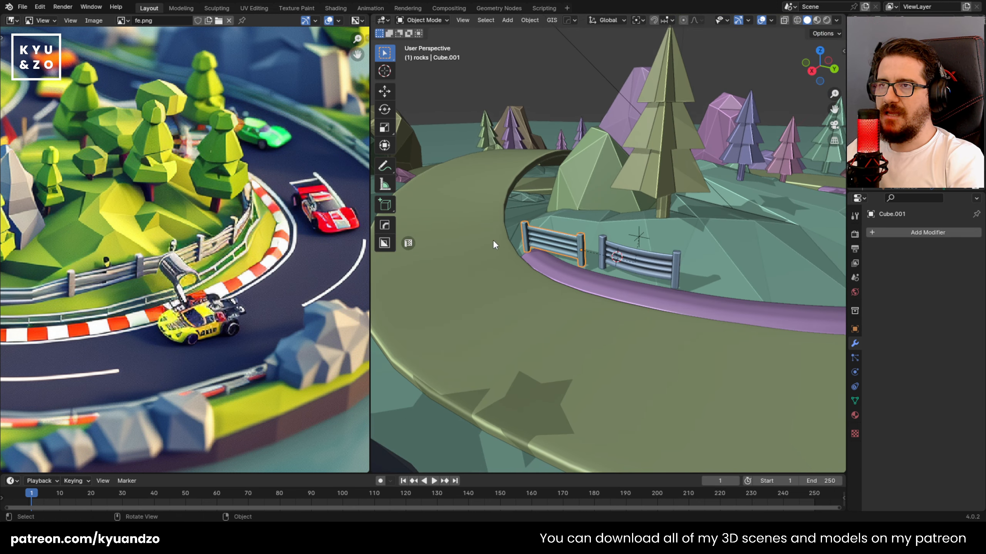
scroll(492, 244, up, 5)
click(579, 280)
key(g)
key(y)
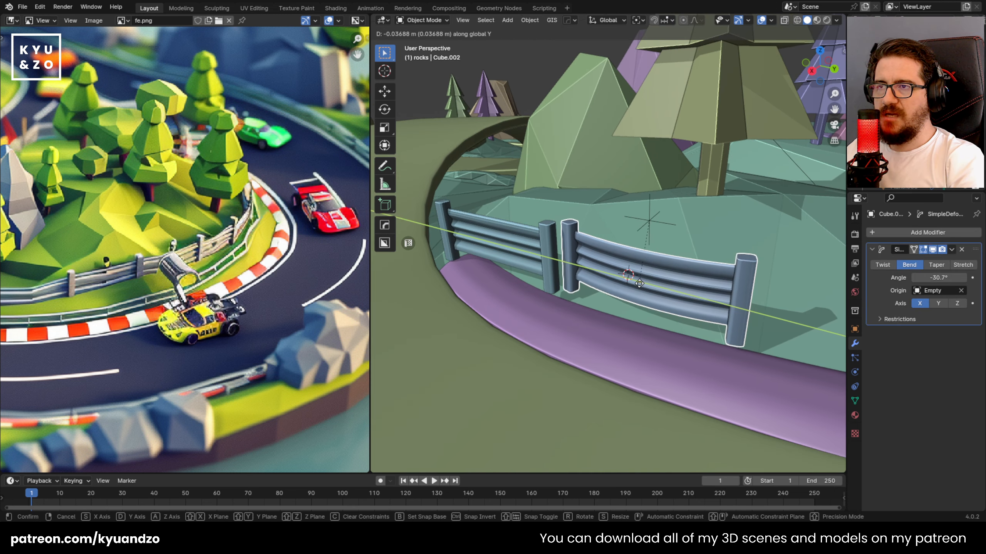
click(637, 284)
key(g)
key(x)
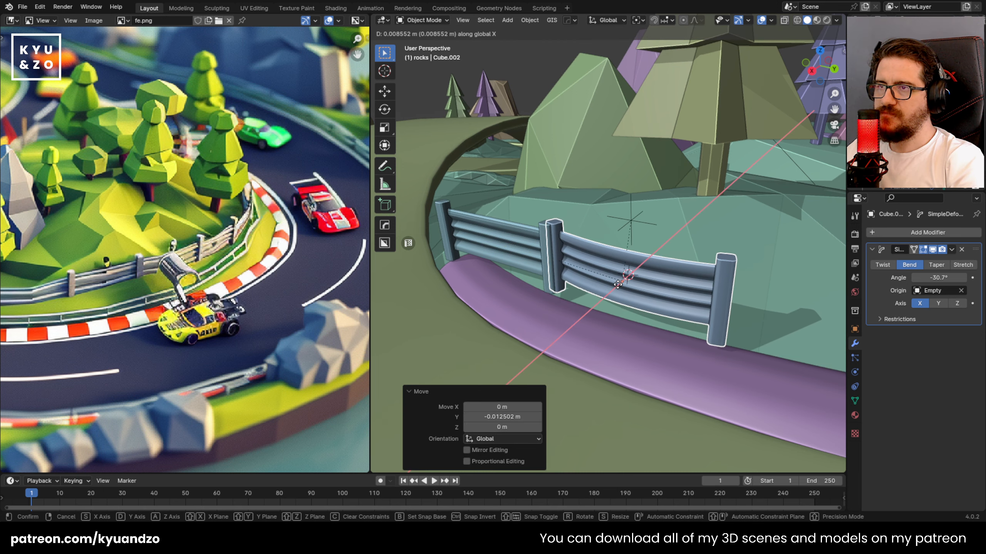
click(618, 284)
Try to move the straight fence section from two viewpoints to test how its bent child follows.
click(501, 254)
key(g)
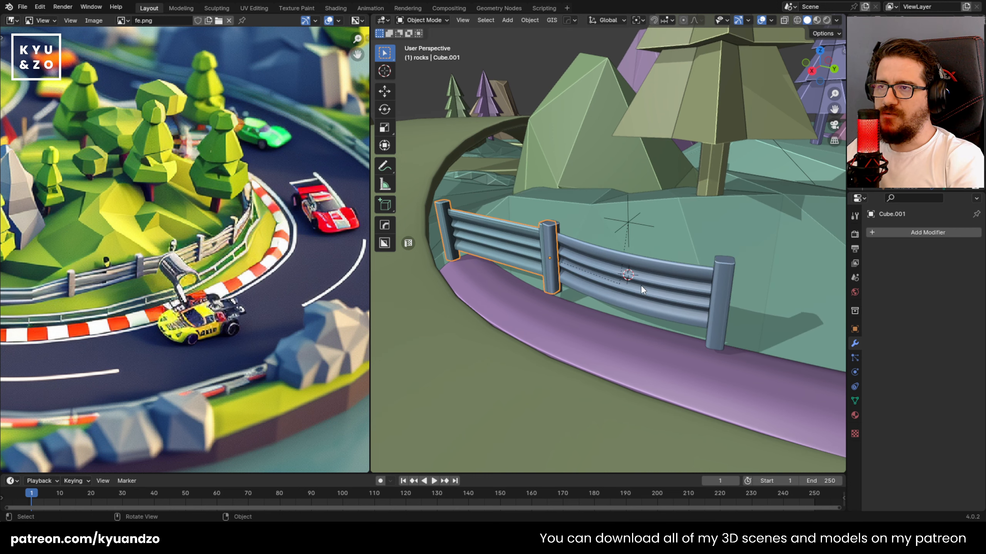
right_click(588, 226)
middle_drag(587, 216, 597, 224)
key(g)
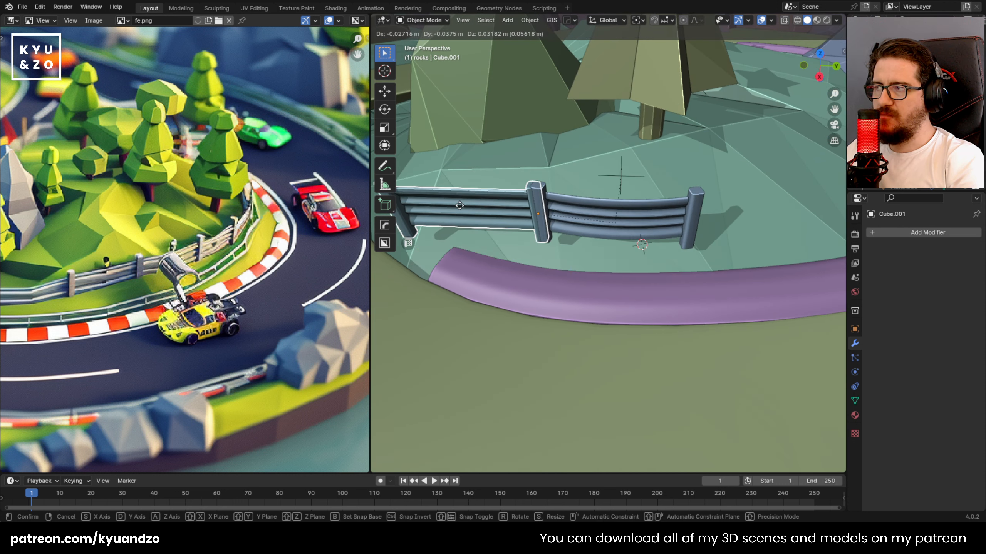
right_click(683, 190)
click(592, 220)
click(569, 256)
scroll(551, 309, up, 2)
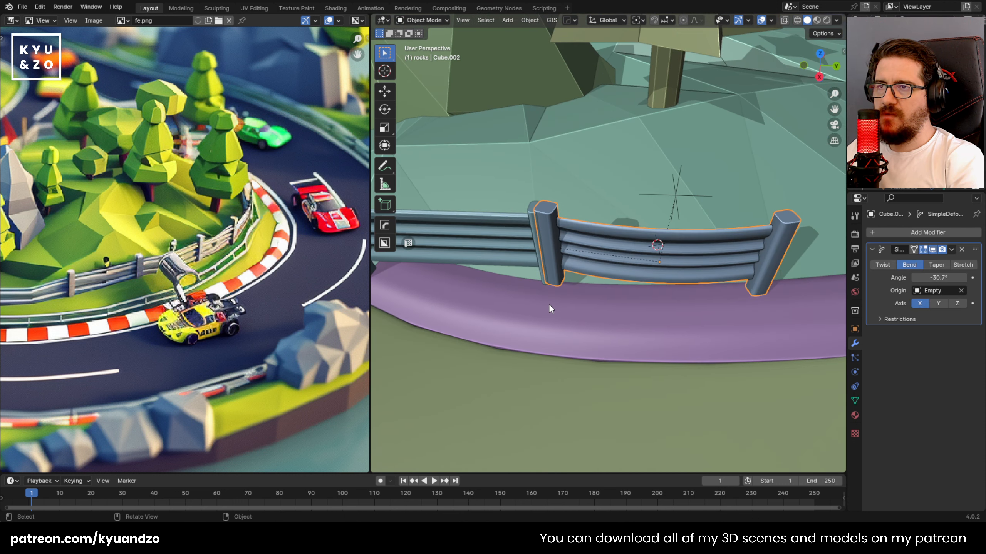
Raise the straight parent section along Z together with the bent section, and save race track.blend.
click(496, 235)
scroll(504, 237, down, 2)
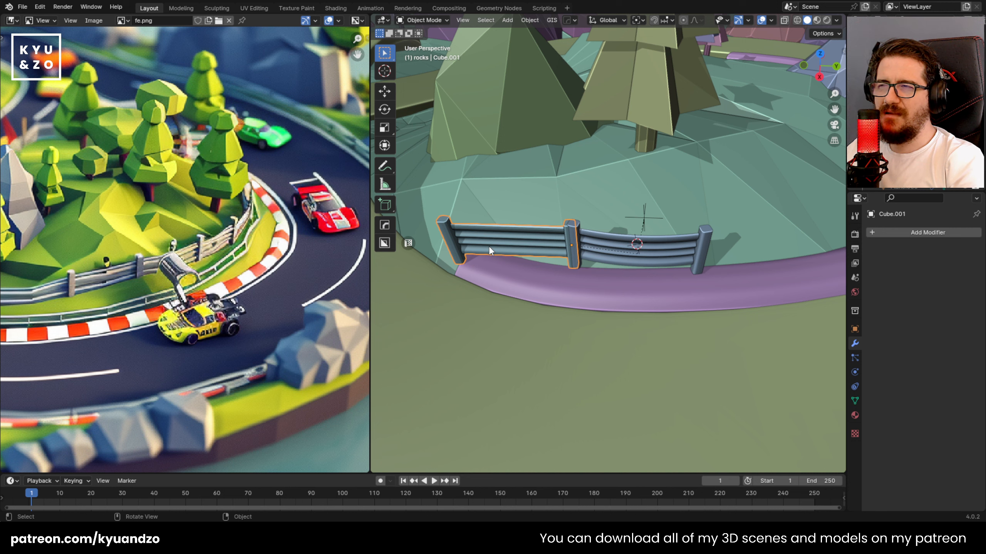
scroll(519, 237, up, 4)
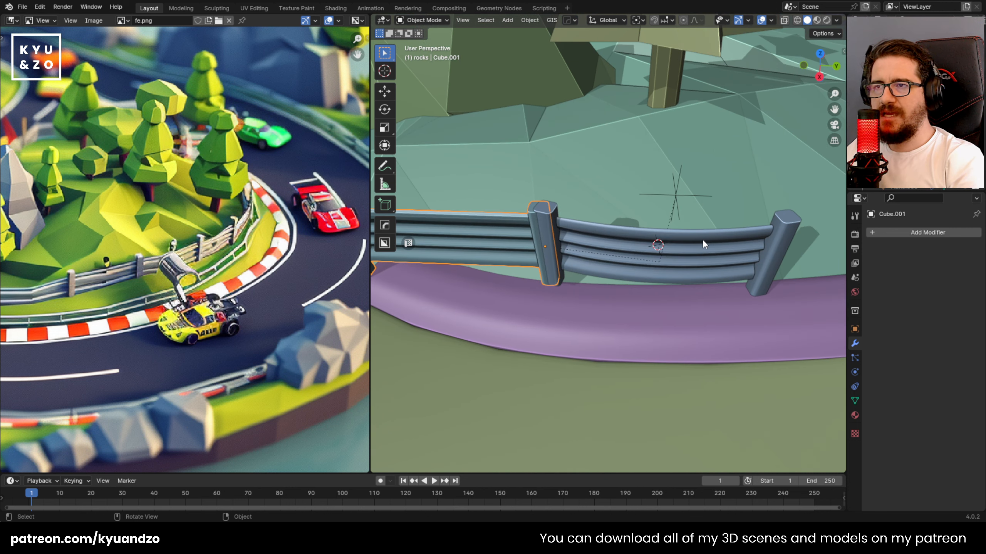
scroll(618, 211, down, 4)
key(g)
key(z)
middle_drag(618, 212, 555, 163)
click(573, 215)
click(555, 162)
scroll(561, 239, up, 2)
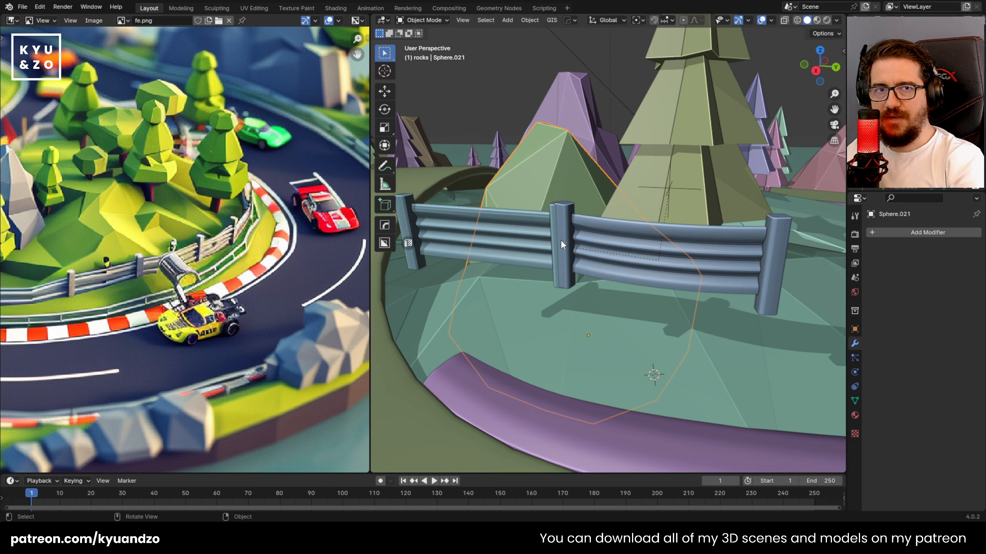
key(ctrl+s)
Try moving the bent section and its empty separately, and undo the empty's move.
click(523, 215)
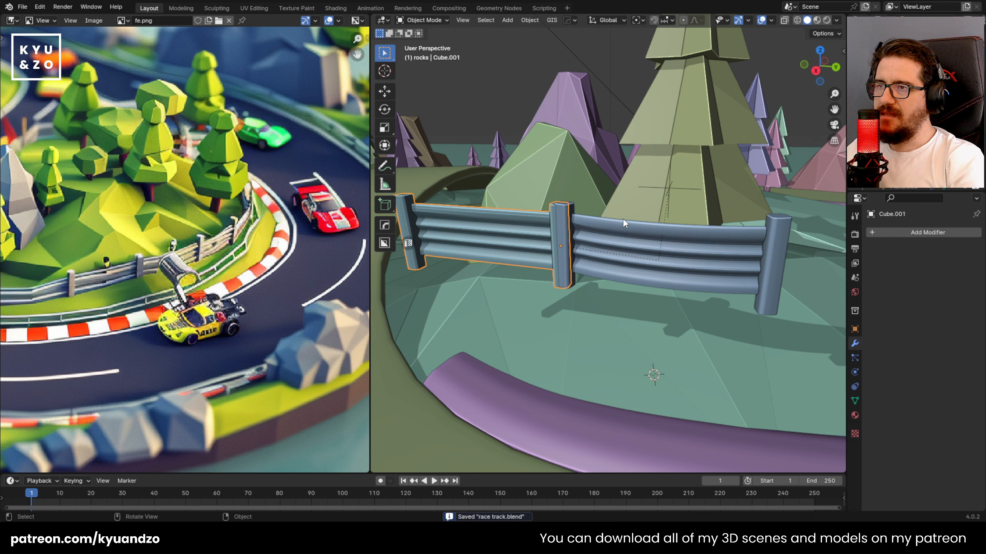
shift+middle_drag(468, 236, 678, 260)
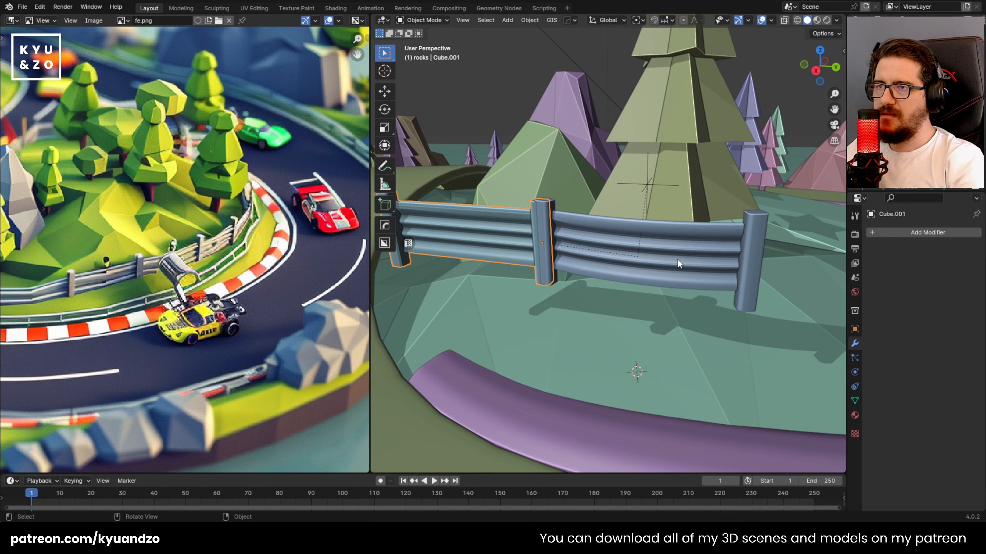
click(678, 260)
key(g)
right_click(682, 157)
click(647, 190)
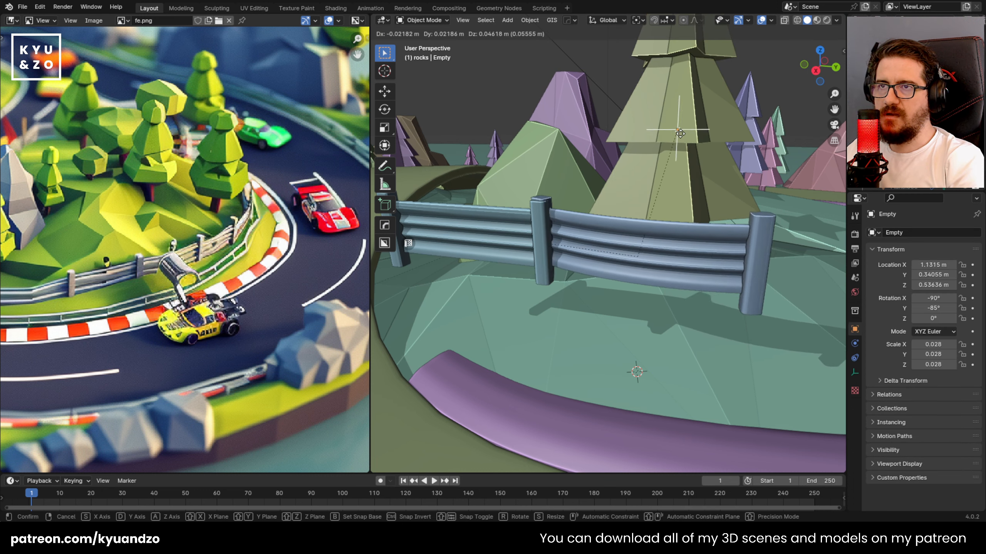
middle_drag(639, 190, 683, 176)
key(g)
click(685, 174)
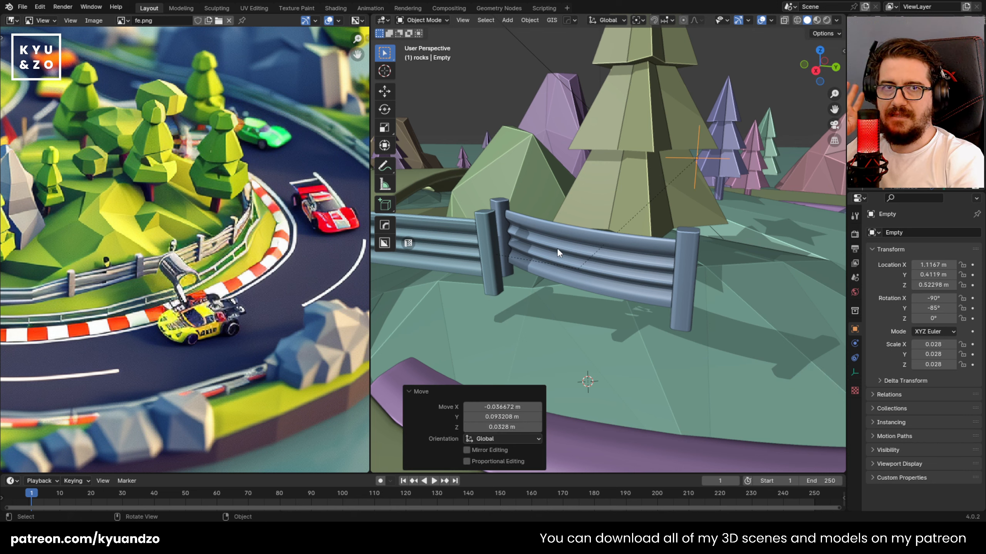
click(473, 259)
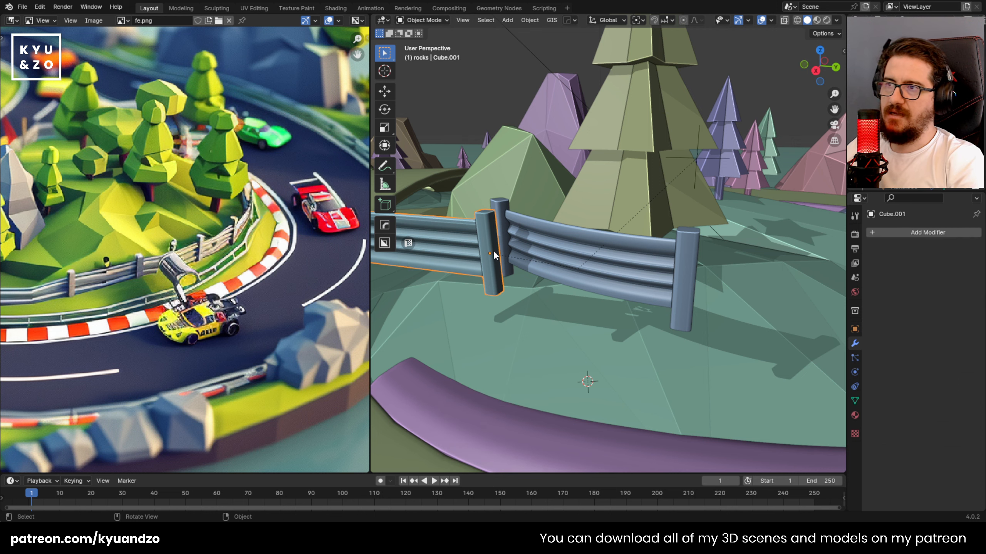
key(ctrl+z)
key(ctrl+z)
Set the straight fence section's origin to the middle of its free outer post with the HOps Set Origin tool.
shift+middle_drag(473, 236, 607, 239)
click(503, 248)
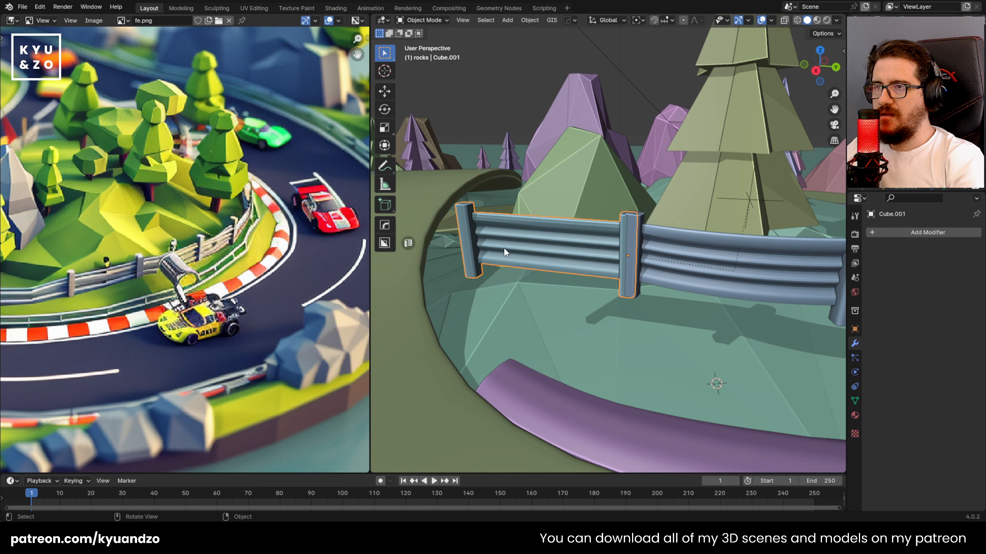
shift+middle_drag(505, 252, 559, 278)
key(q)
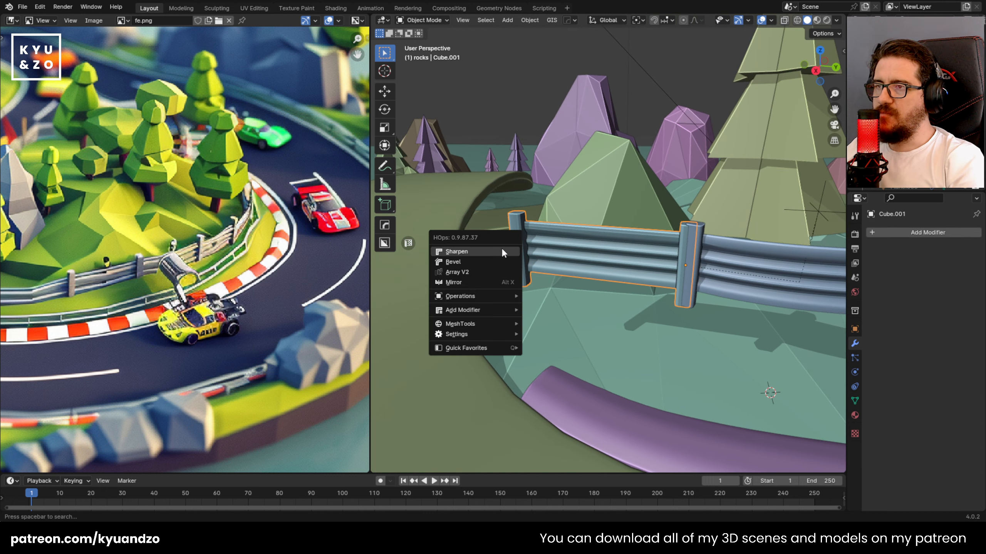
right_click(572, 231)
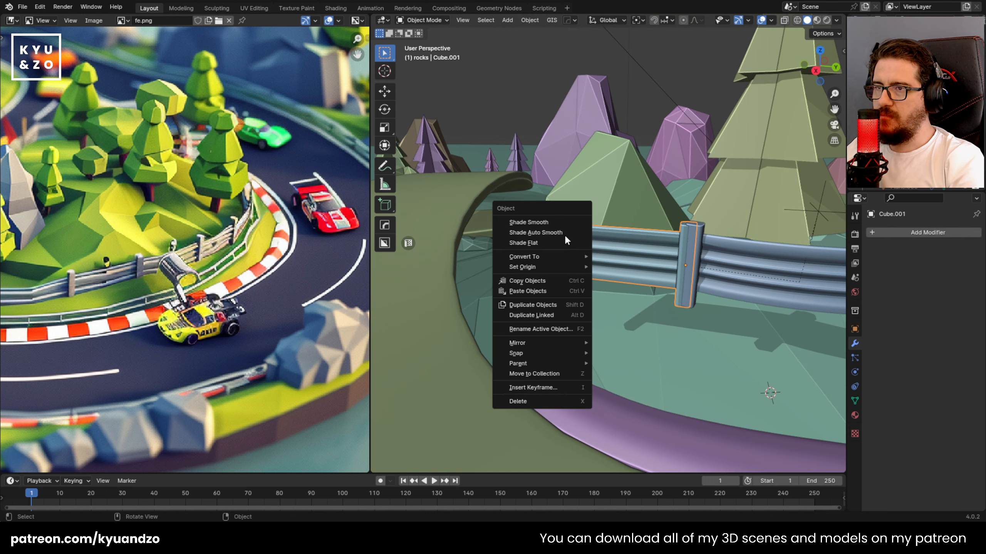
key(q)
mouse_move(503, 306)
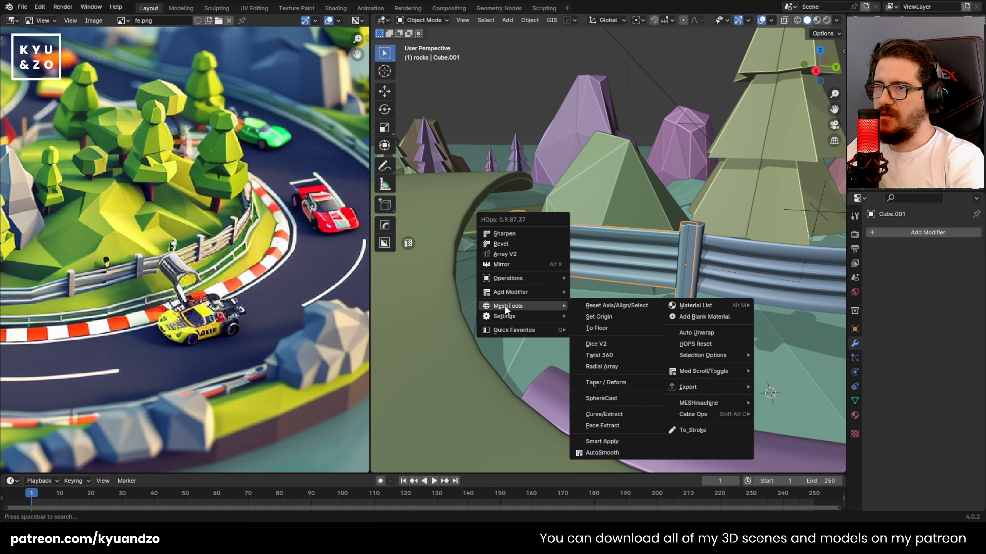
click(624, 320)
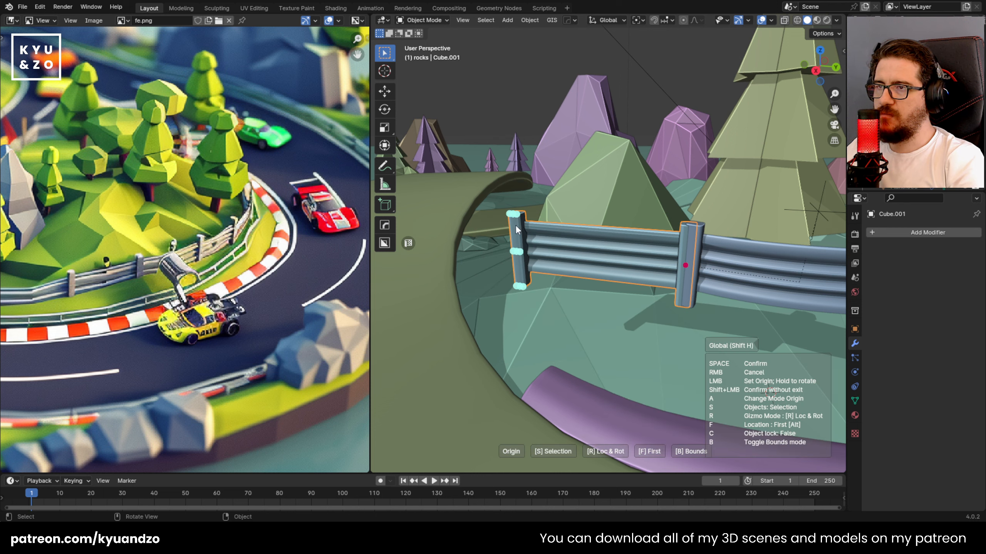
click(513, 250)
middle_drag(576, 340, 552, 147)
scroll(603, 262, down, 2)
scroll(603, 265, down, 3)
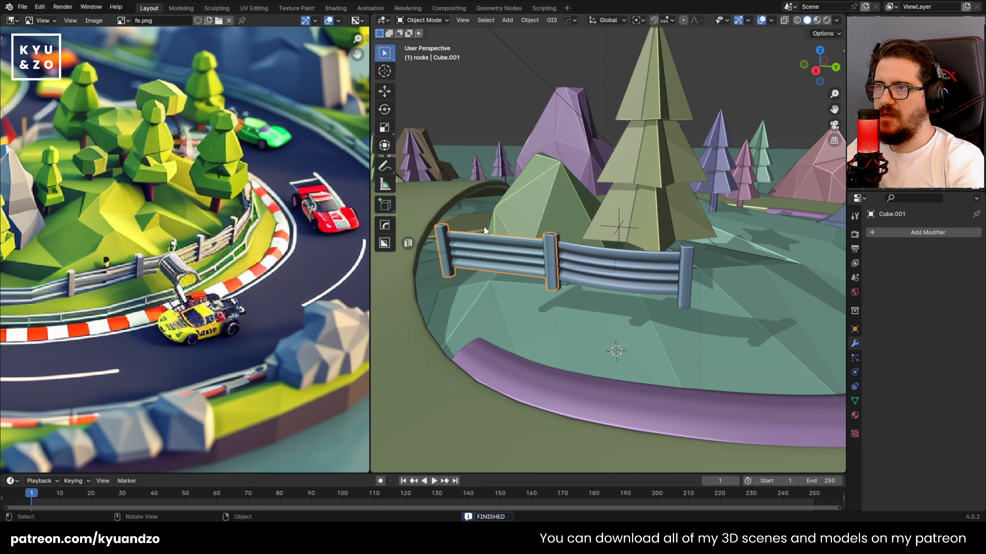
Rotate the straight fence section about global Z around its outer post, swinging the attached bent section with it.
scroll(536, 235, up, 5)
key(r)
key(z)
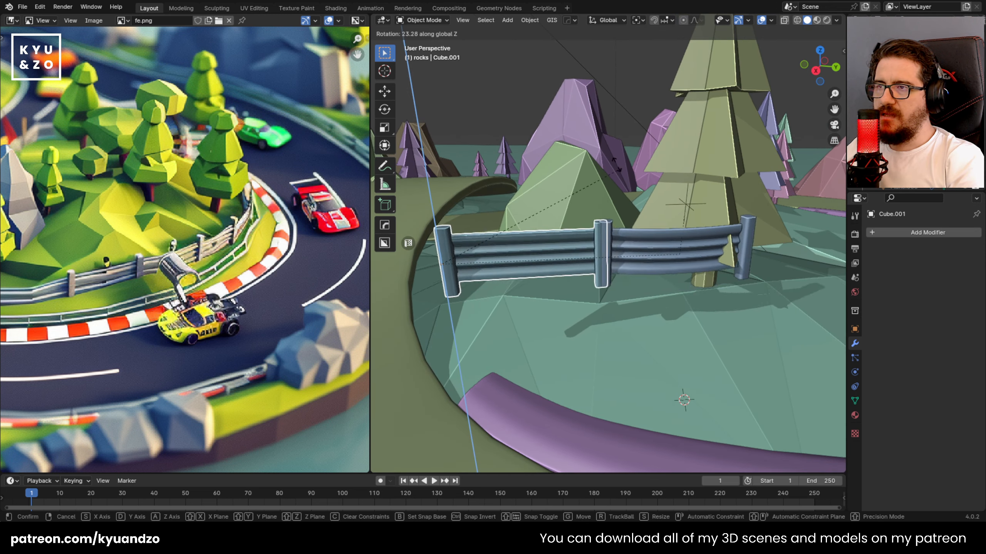
click(513, 256)
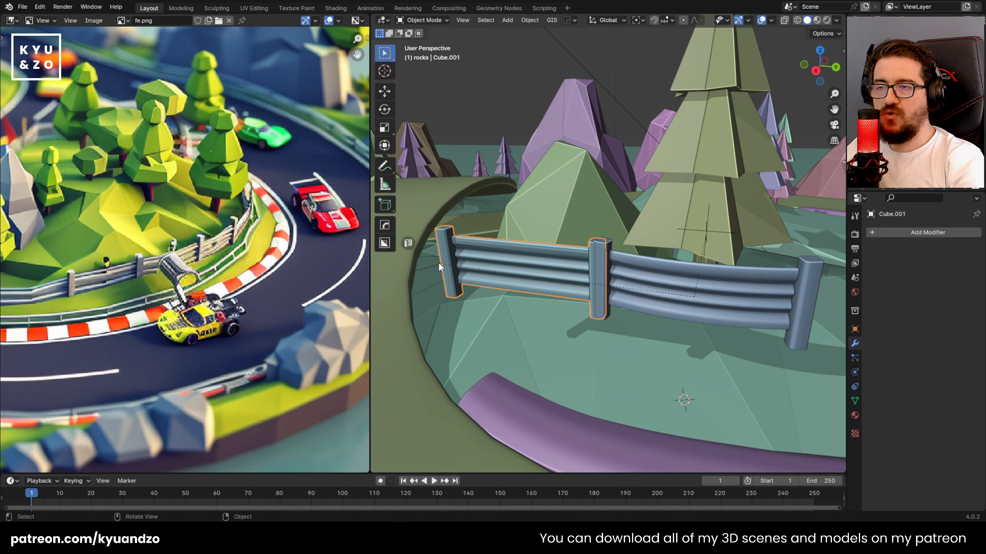
scroll(553, 231, down, 2)
key(r)
right_click(596, 321)
key(r)
key(z)
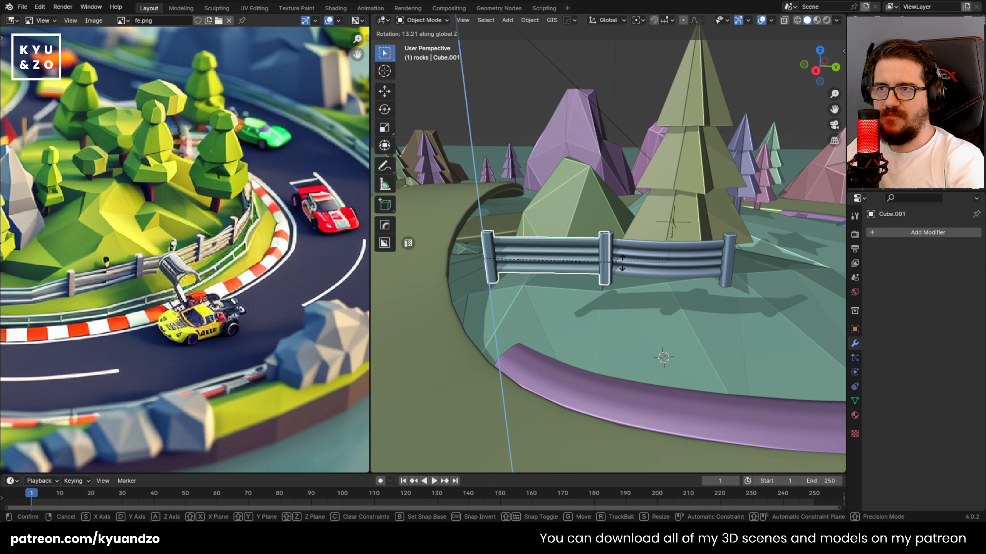
click(617, 268)
scroll(585, 291, up, 1)
Try rotating the bent fence section about global Z around its central origin.
click(643, 284)
shift+middle_drag(671, 274, 642, 266)
key(r)
key(z)
click(630, 365)
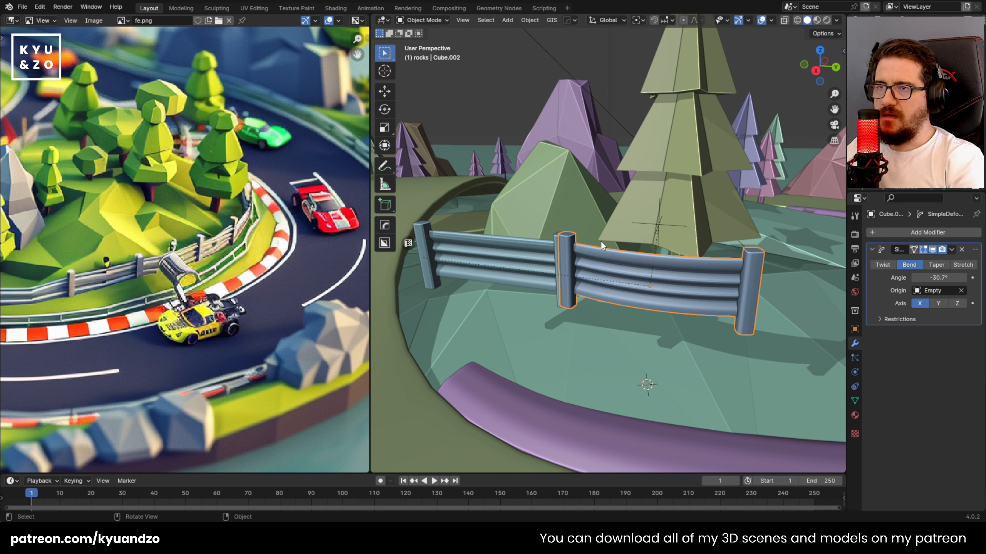
Set the bent section's origin to the post it shares with the straight section, using the HOps Set Origin tool.
right_click(578, 256)
mouse_move(553, 256)
click(646, 274)
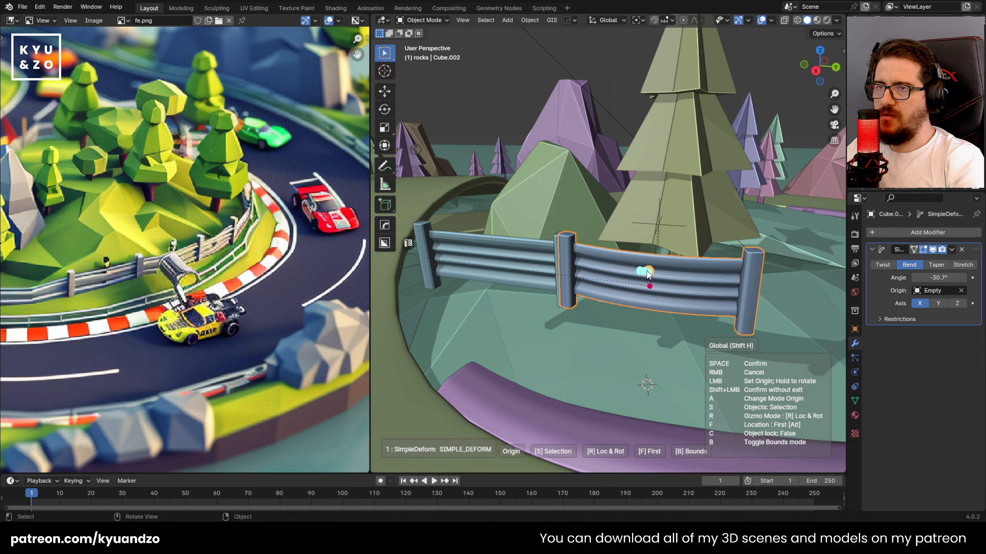
click(557, 267)
Rotate the bent fence section about global Z around the shared post, swinging its far end towards the track.
key(r)
key(y)
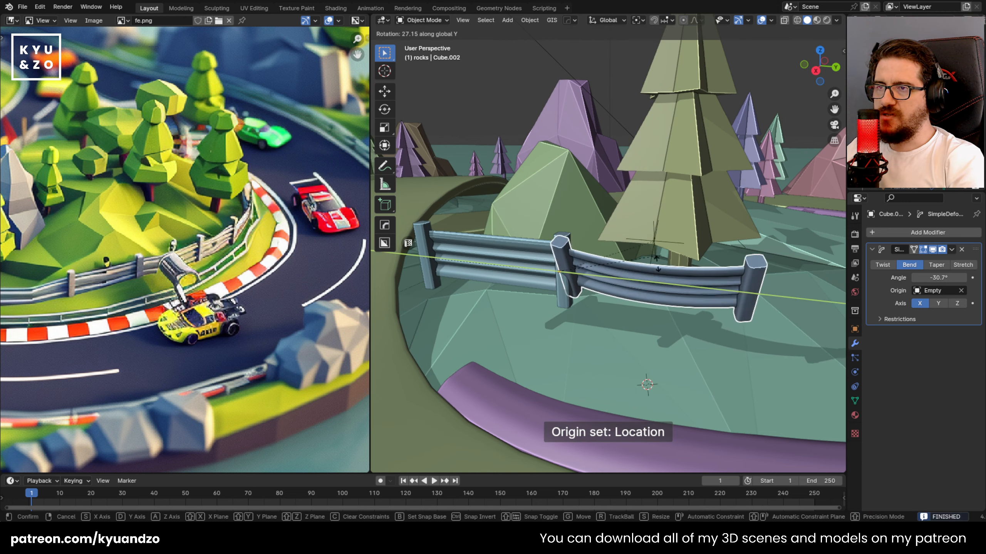
key(z)
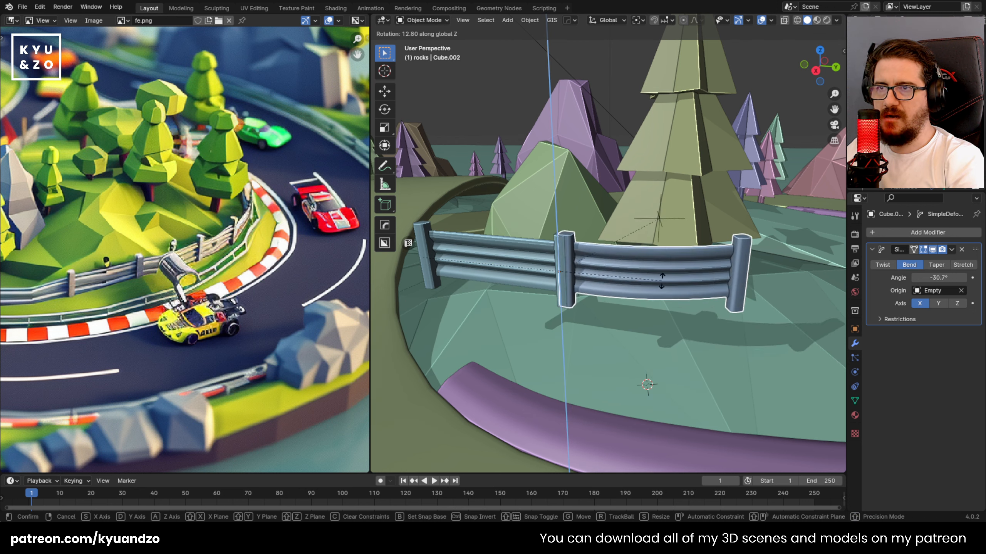
click(641, 350)
Try moving the bend's empty and rotating the bent section about global Z again to test both controls.
click(629, 236)
key(g)
right_click(696, 229)
click(640, 236)
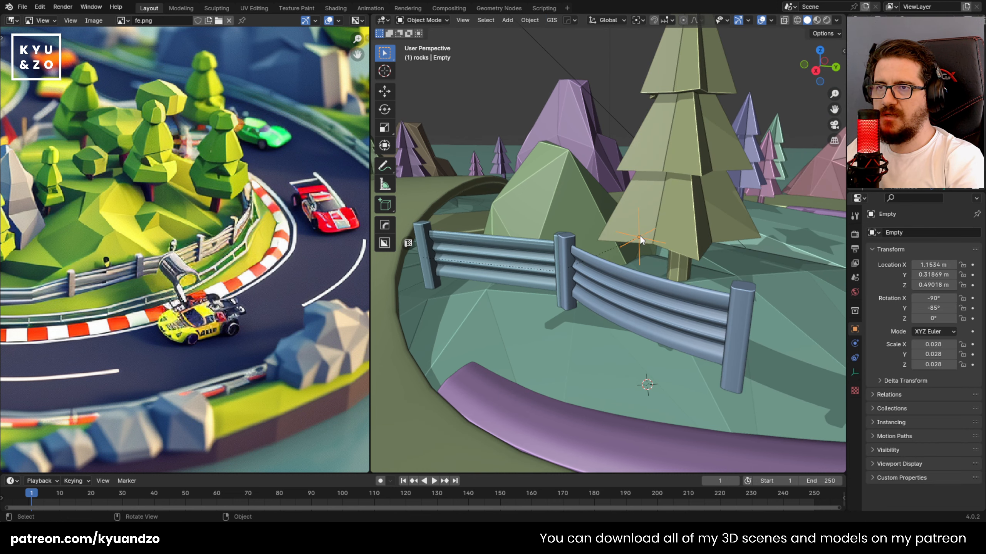
key(g)
right_click(588, 256)
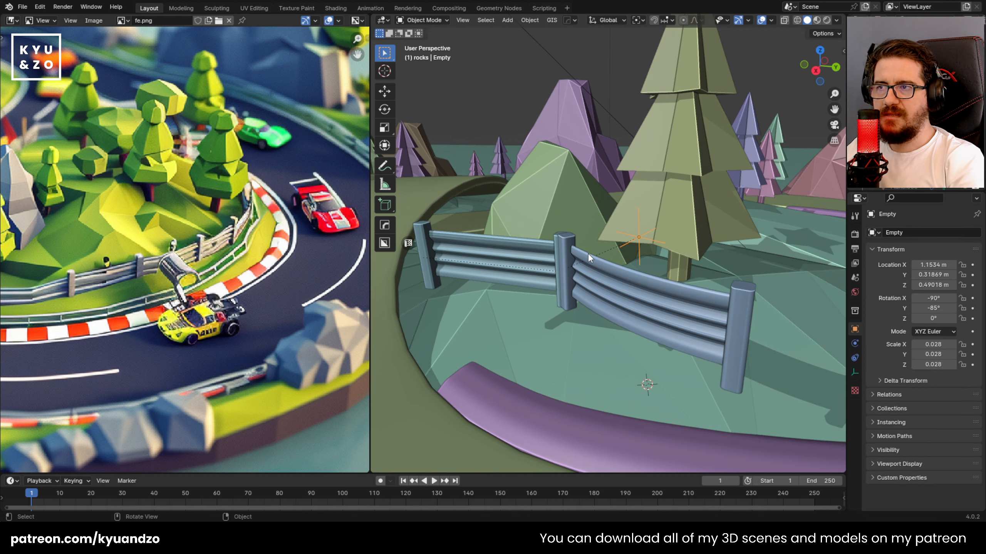
click(586, 255)
key(r)
key(z)
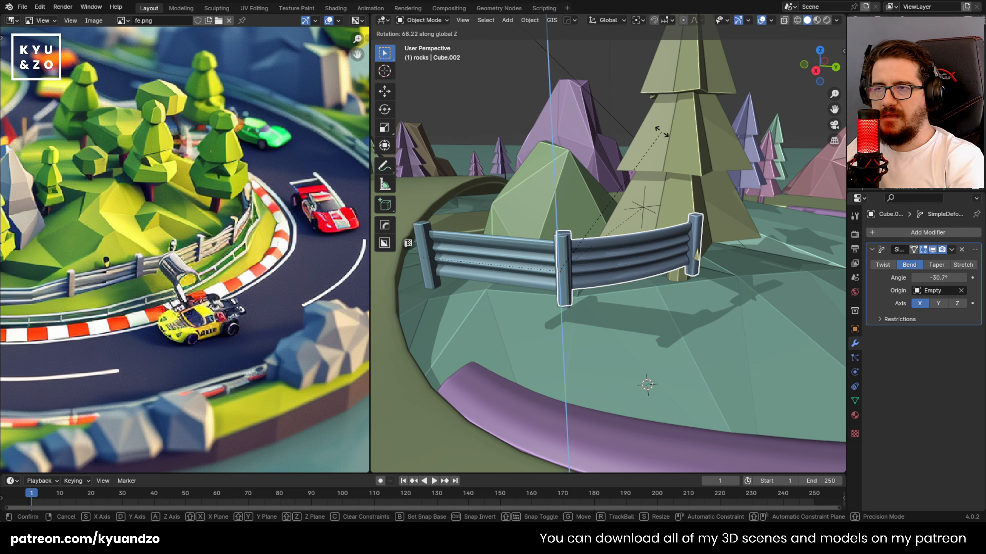
click(586, 213)
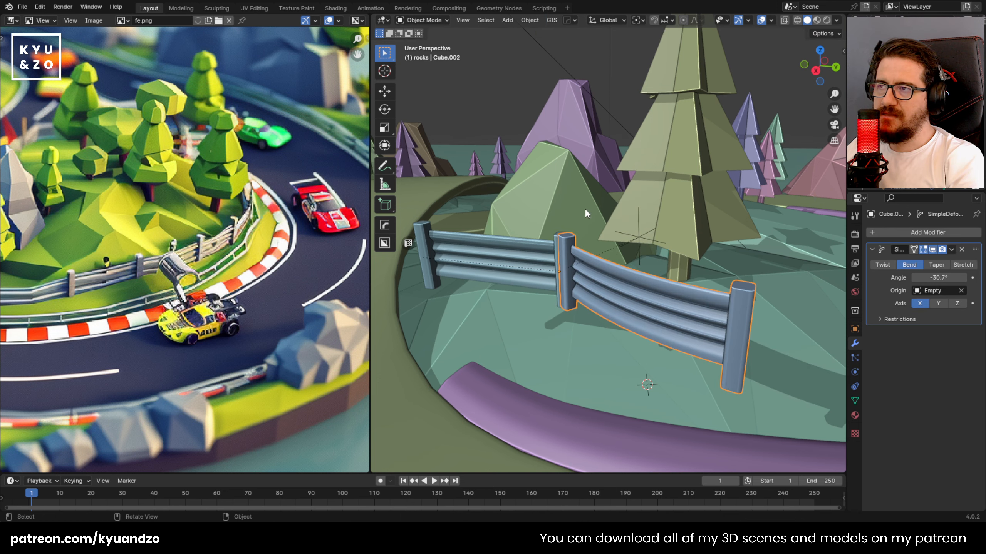
Select the straight fence section and inspect the origin on its outer post.
click(524, 277)
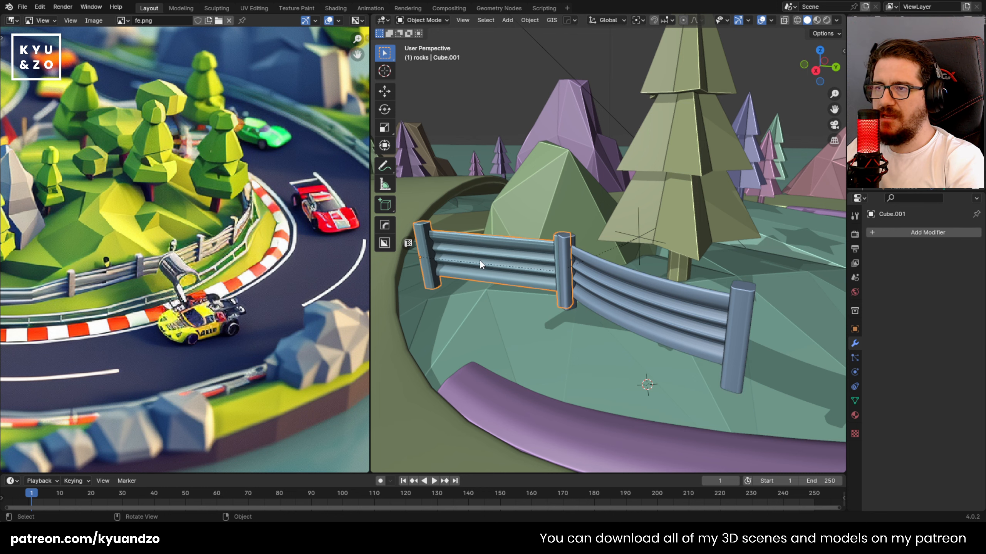
scroll(519, 201, up, 5)
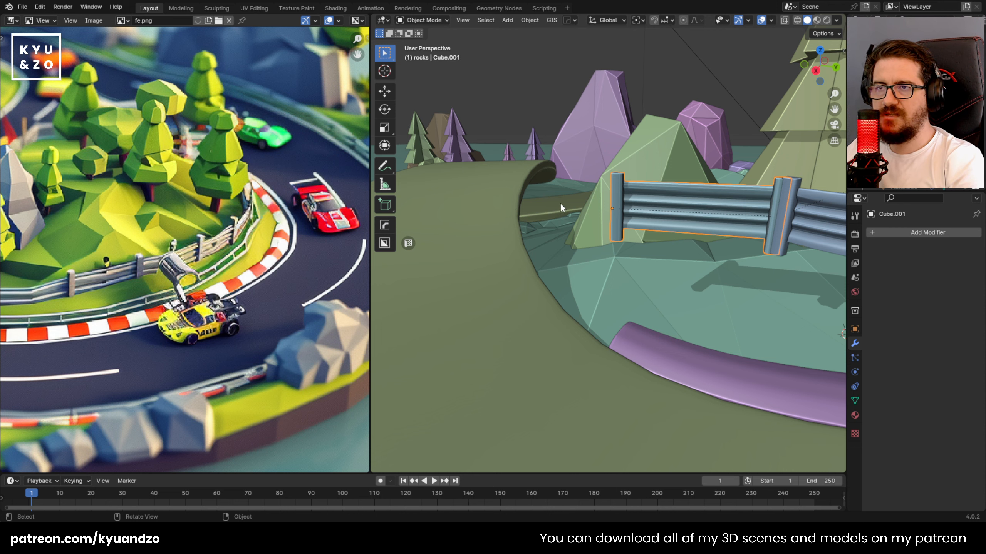
scroll(560, 203, down, 2)
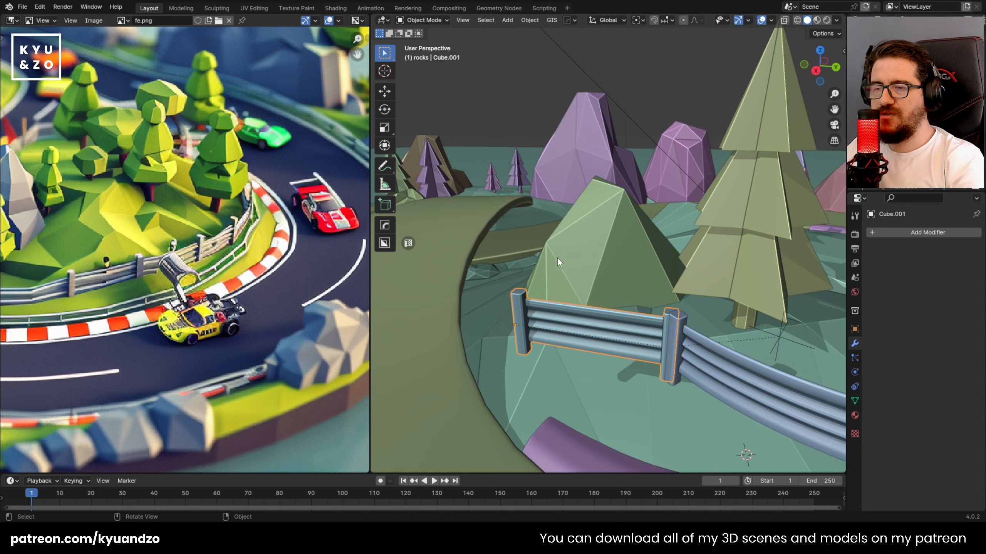
shift+middle_drag(557, 258, 544, 214)
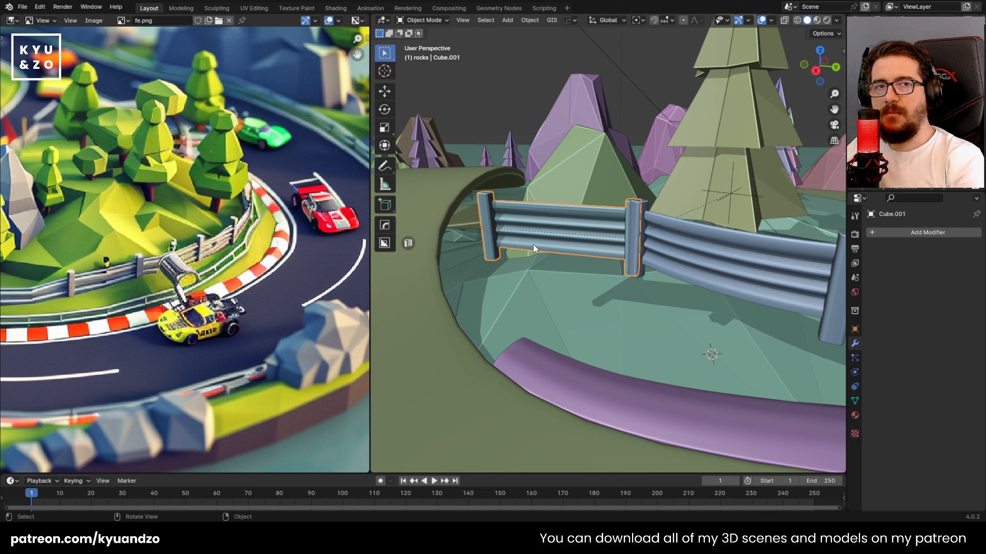
scroll(608, 242, down, 2)
scroll(608, 242, up, 2)
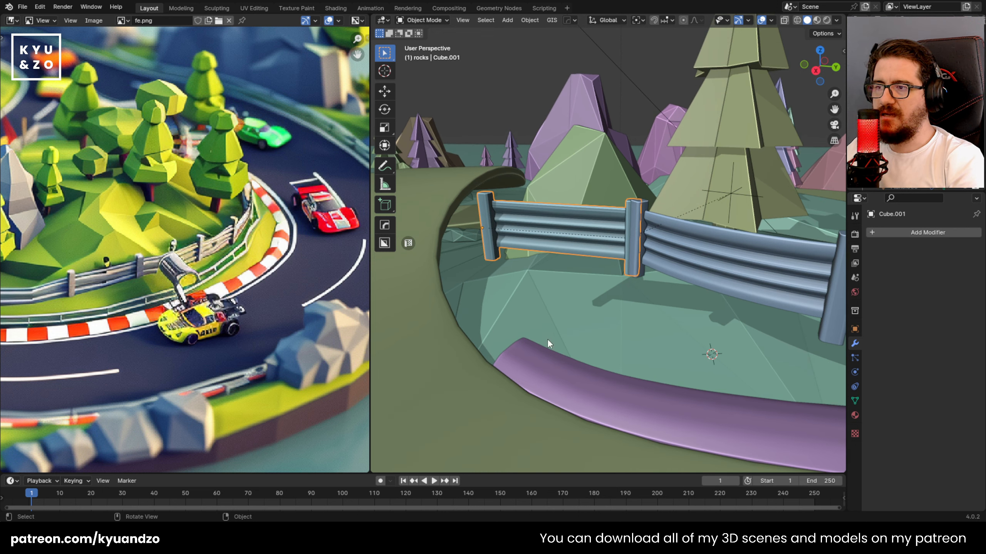
click(595, 409)
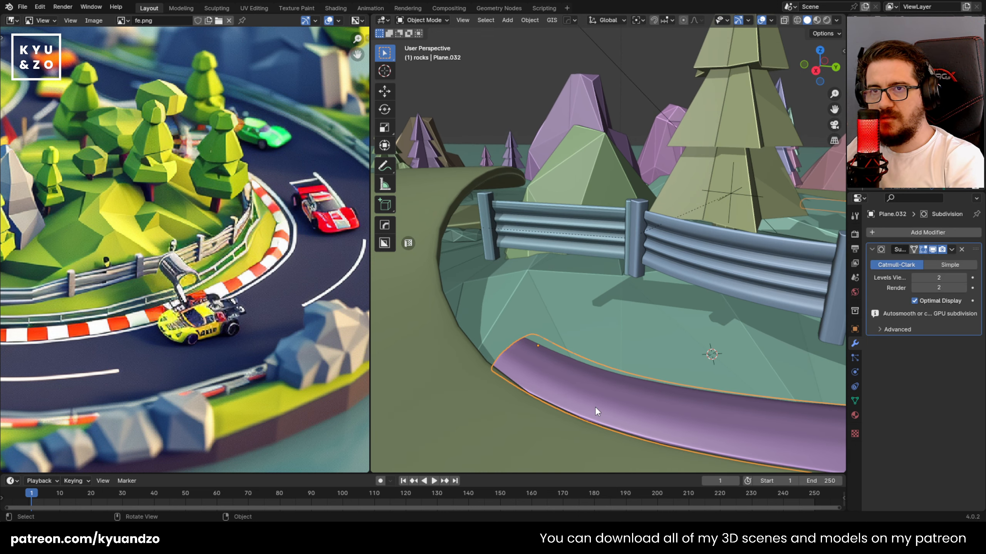
click(527, 236)
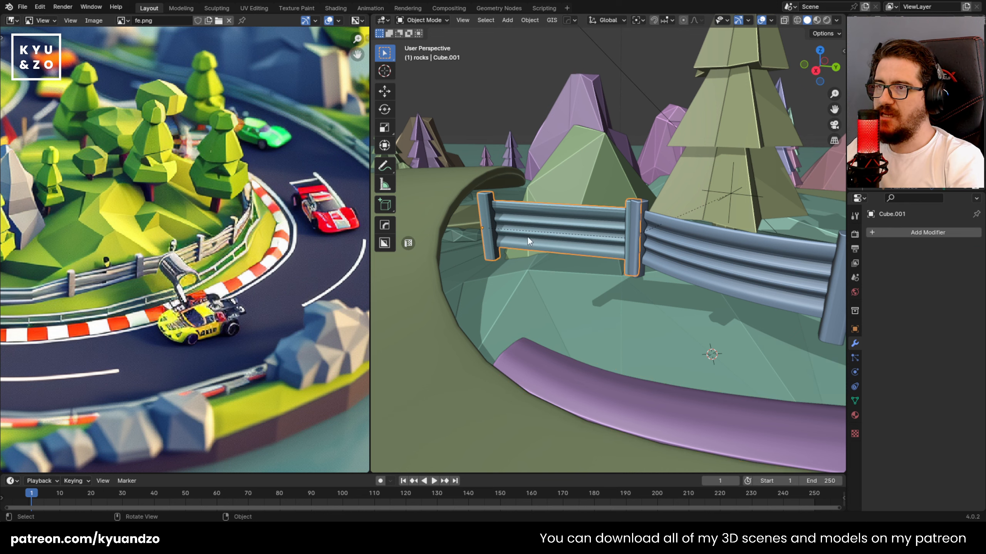
scroll(604, 318, down, 3)
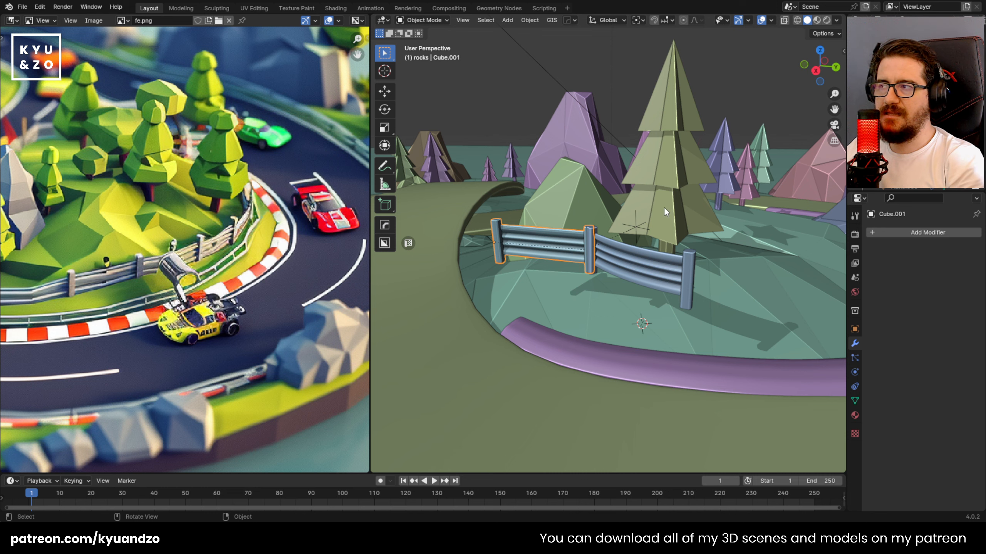
scroll(534, 281, up, 3)
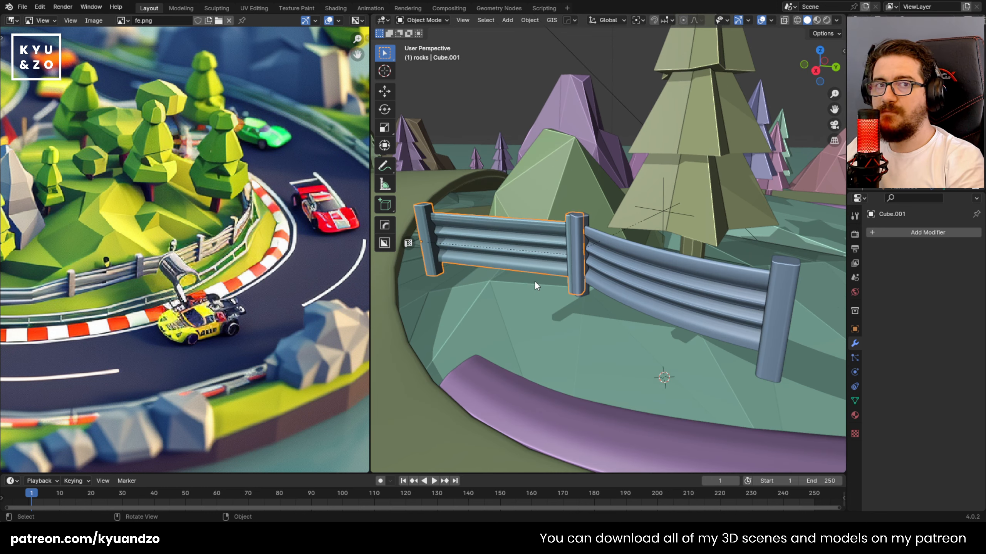
Rotate the bent fence section slightly about global Z around the post it shares with the straight section.
scroll(536, 246, down, 1)
click(772, 326)
key(r)
key(z)
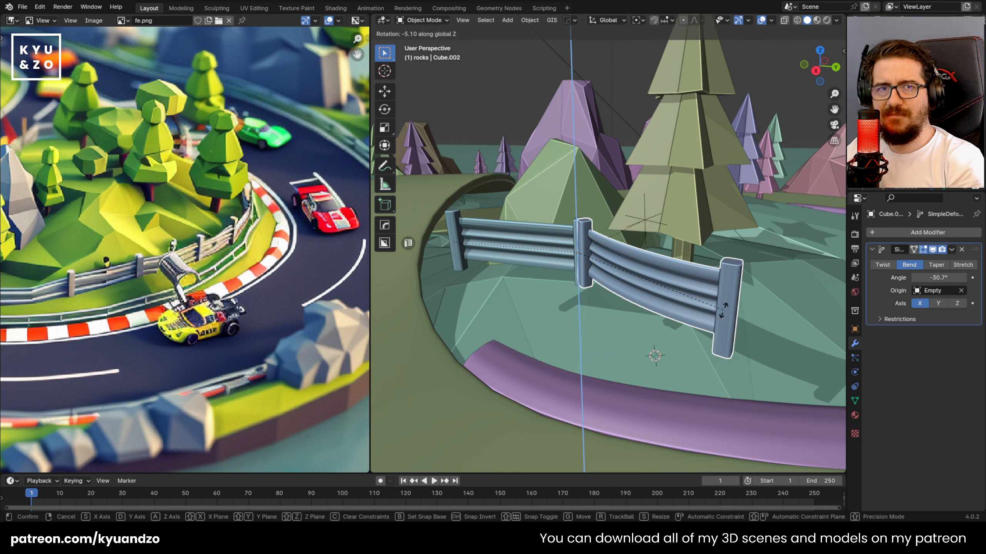
click(665, 178)
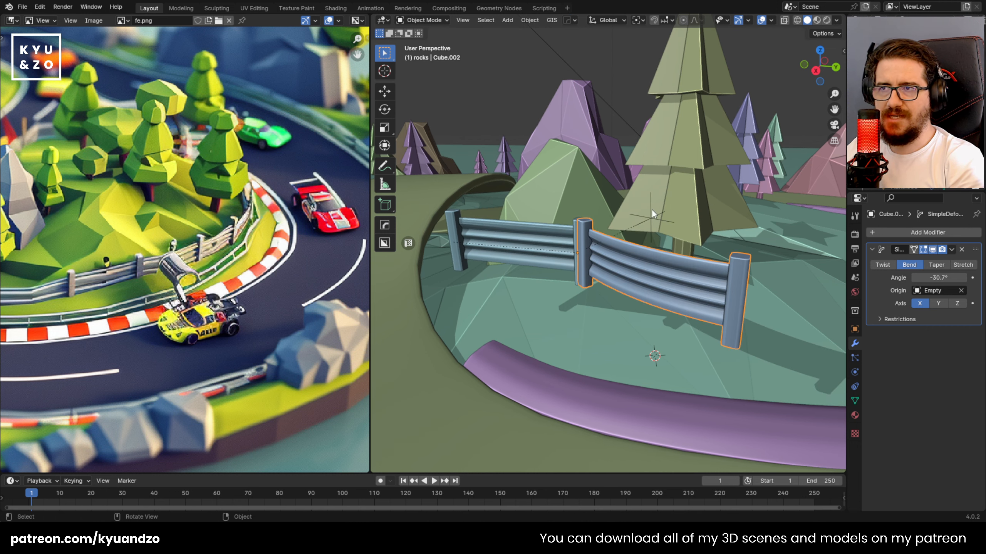
Move the bent fence section about 0.038 m along global Y, separating it from the straight section.
click(511, 228)
click(619, 267)
key(g)
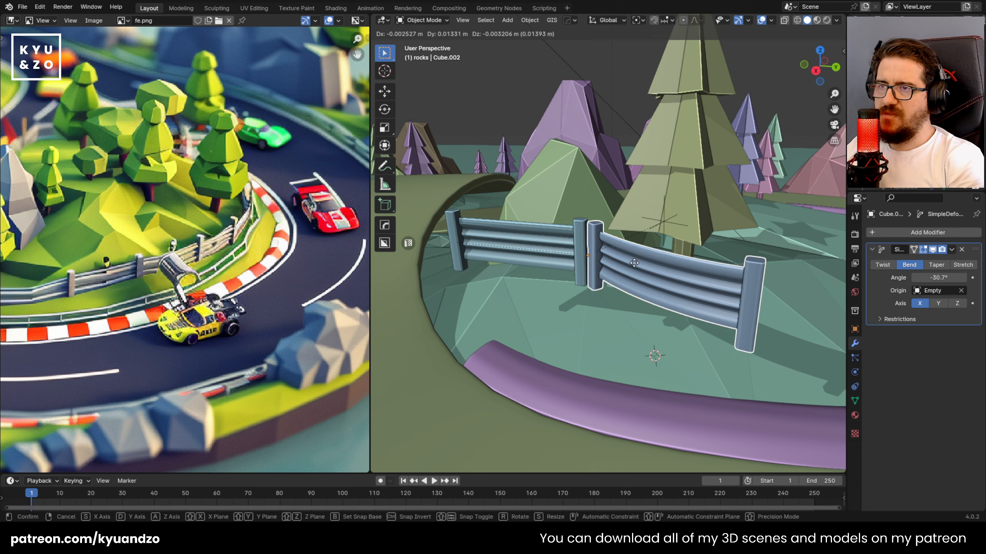
right_click(650, 260)
key(g)
key(y)
click(610, 202)
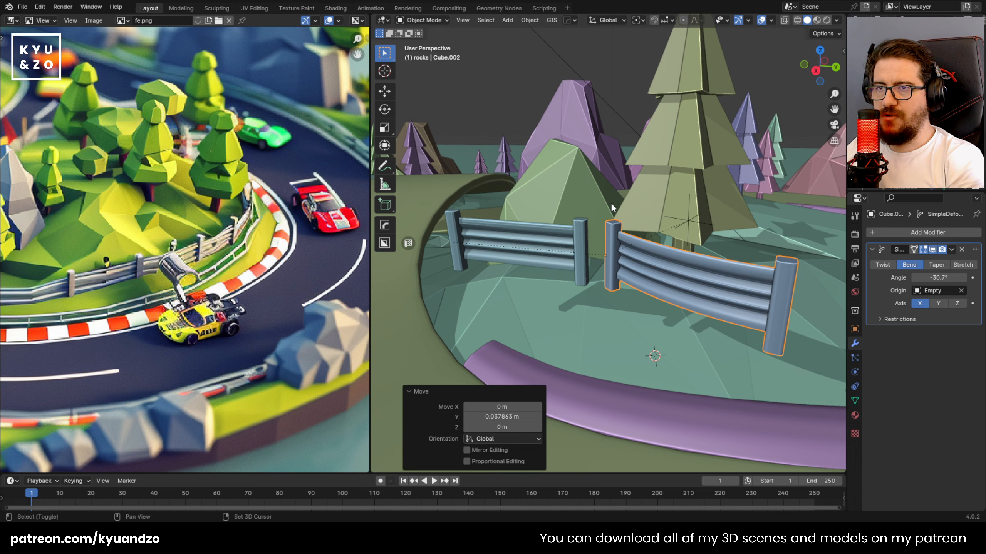
Rotate the separated bent section about global Z, swinging its far post away from the track and towards the tree.
middle_drag(611, 202, 608, 261)
scroll(613, 256, up, 2)
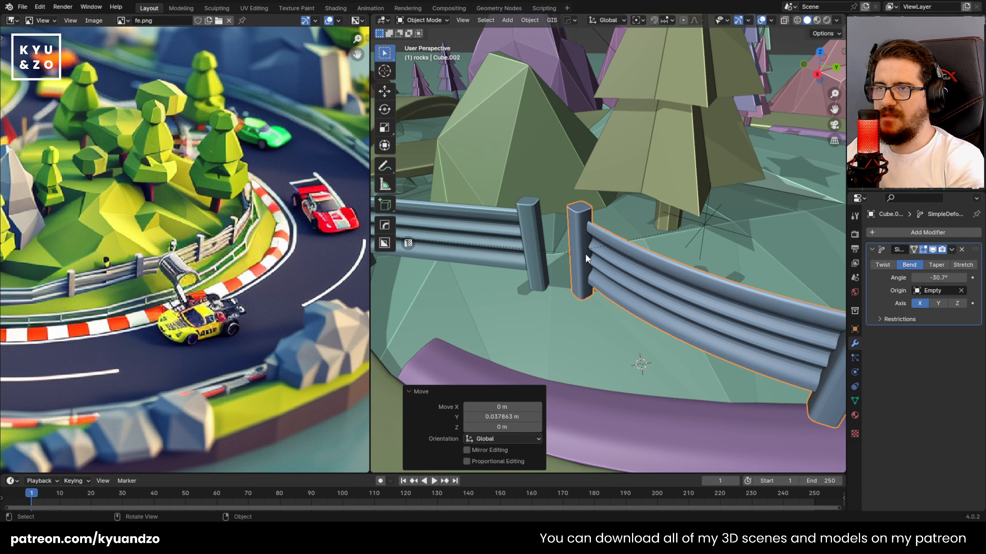
key(r)
key(z)
click(662, 211)
Select the straight and bent fence sections in turn to compare them and their facing posts.
click(521, 251)
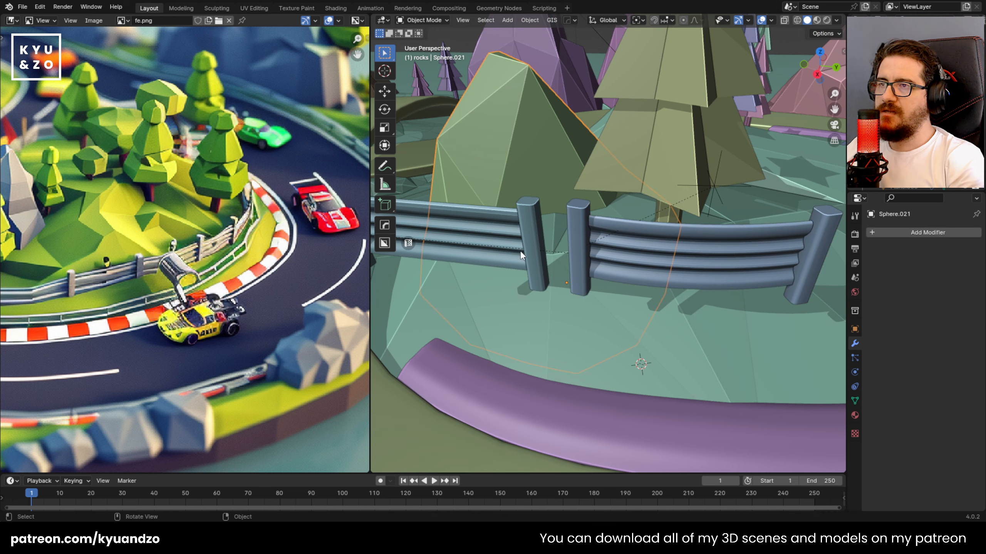
click(521, 251)
click(567, 261)
click(523, 243)
click(593, 239)
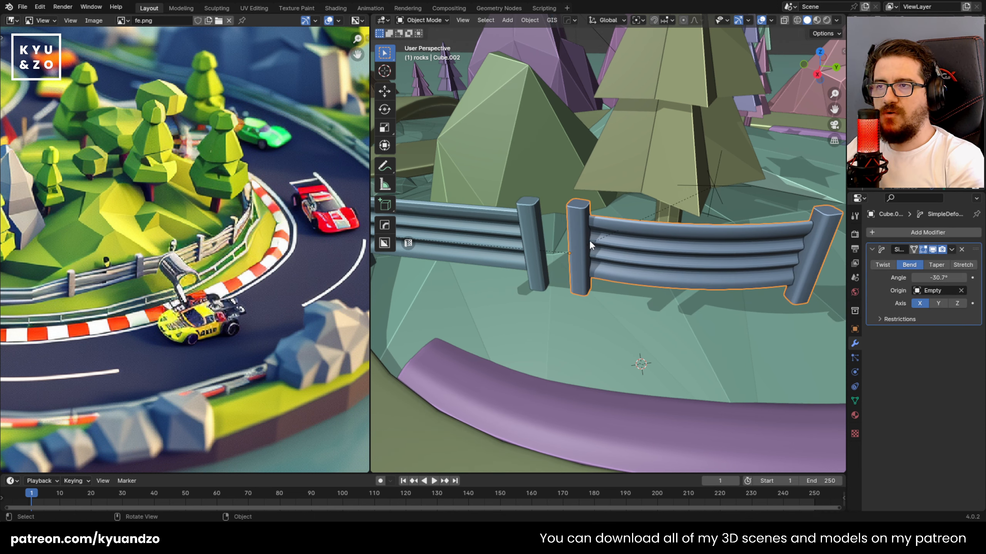
click(493, 227)
click(571, 204)
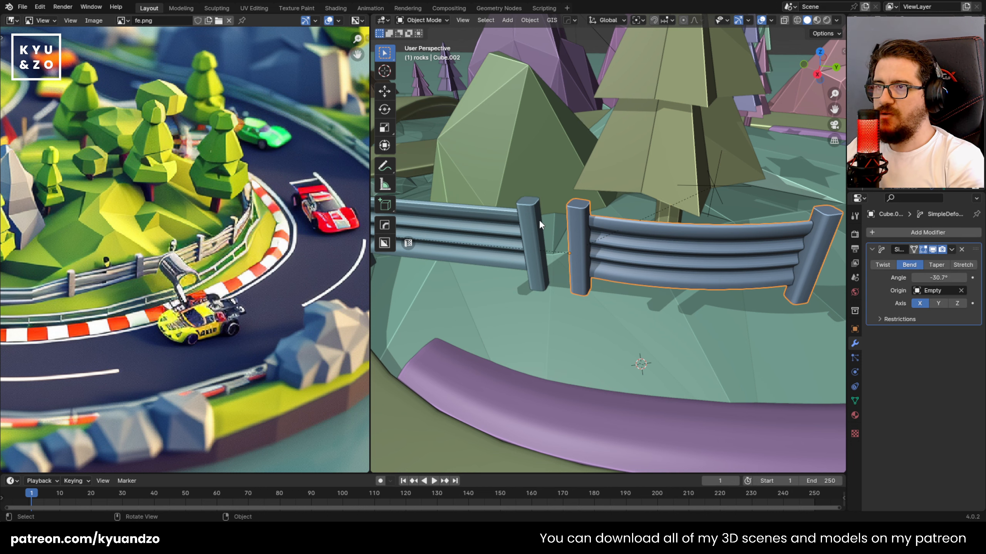
click(540, 224)
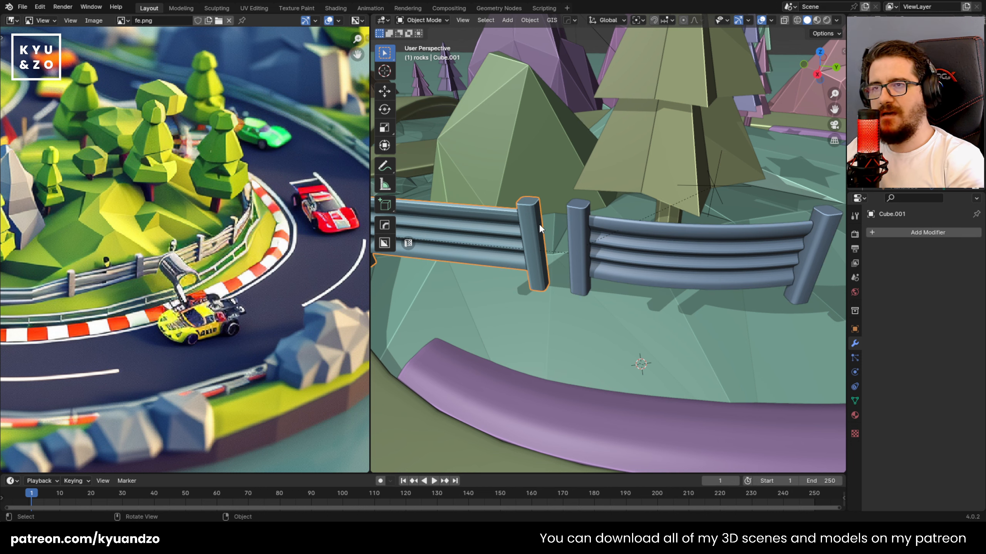
click(569, 223)
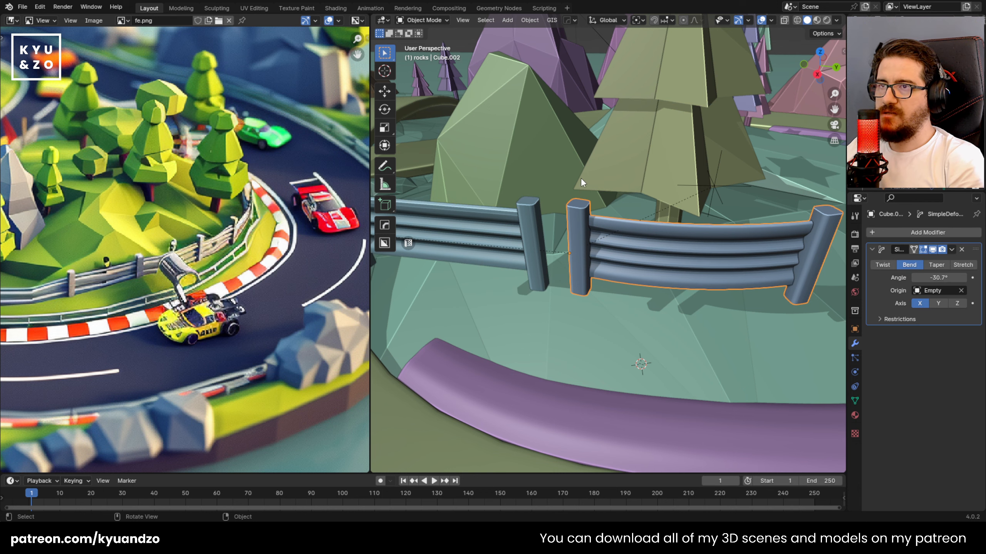
Try moving the bend's empty freely to test its effect on the bent fence section.
click(699, 188)
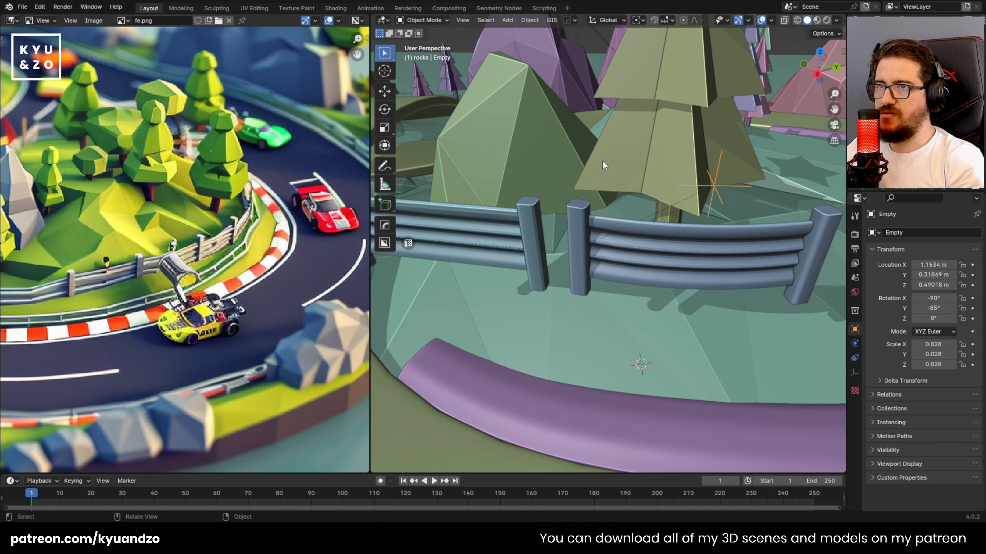
shift+middle_drag(644, 196, 614, 235)
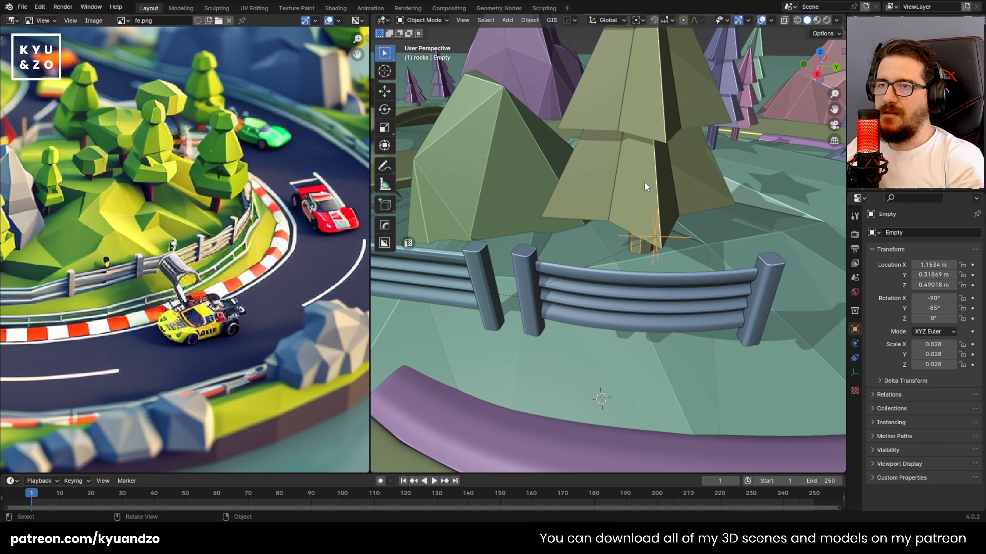
key(g)
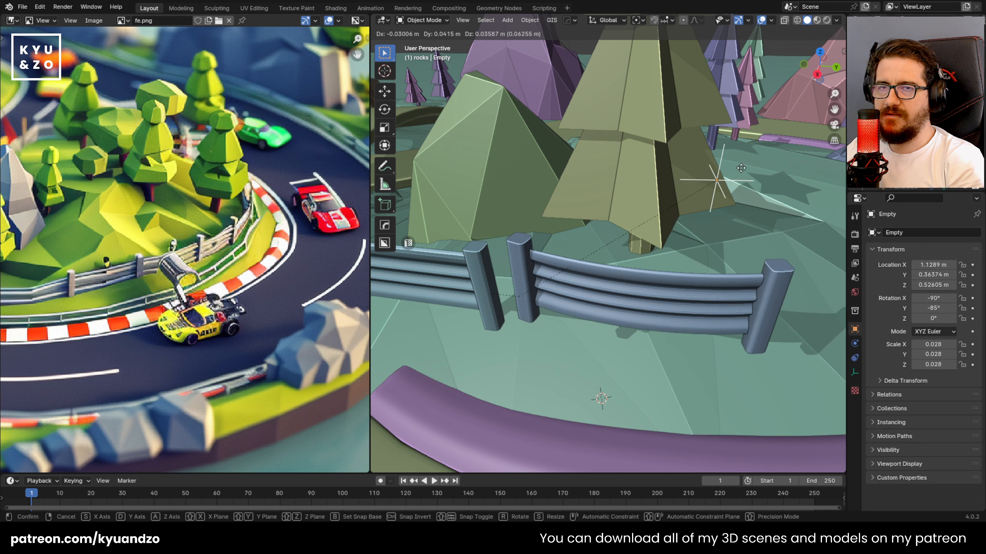
click(719, 222)
shift+middle_drag(475, 193, 595, 264)
click(613, 242)
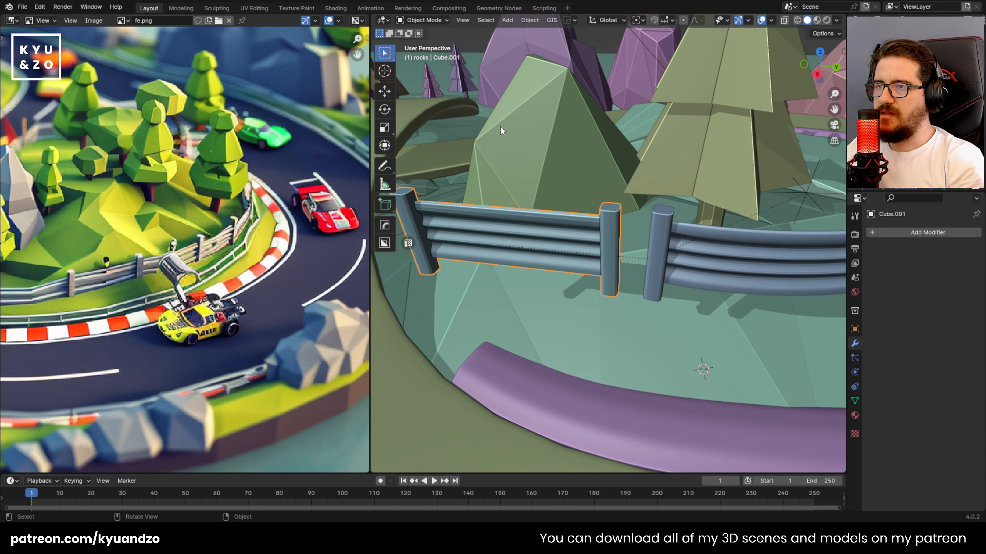
click(528, 20)
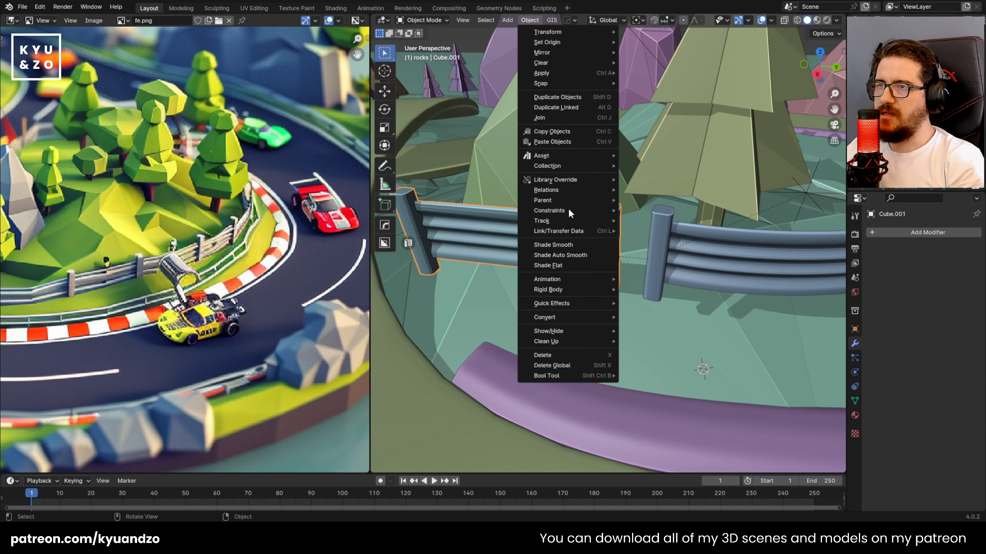
click(678, 293)
click(617, 246)
key(KP_Decimal)
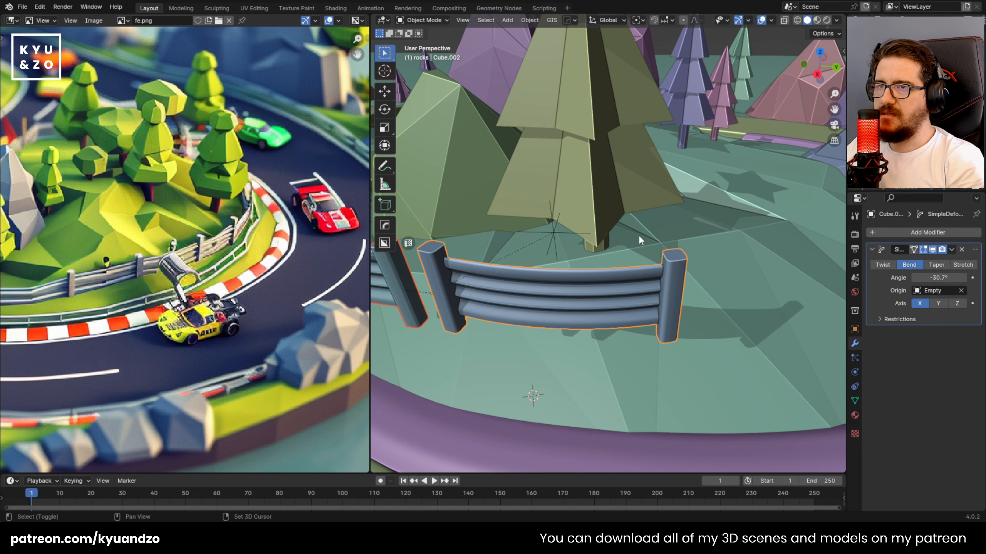
shift+click(553, 230)
shift+middle_drag(392, 226, 531, 206)
click(531, 206)
Try moving the bent fence section together with its empty.
click(725, 201)
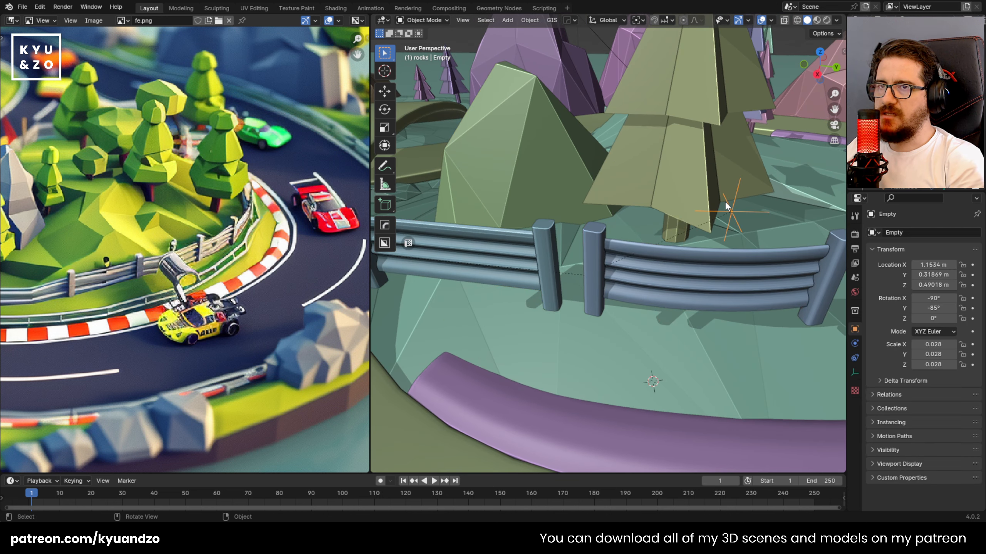
click(663, 264)
shift+click(733, 210)
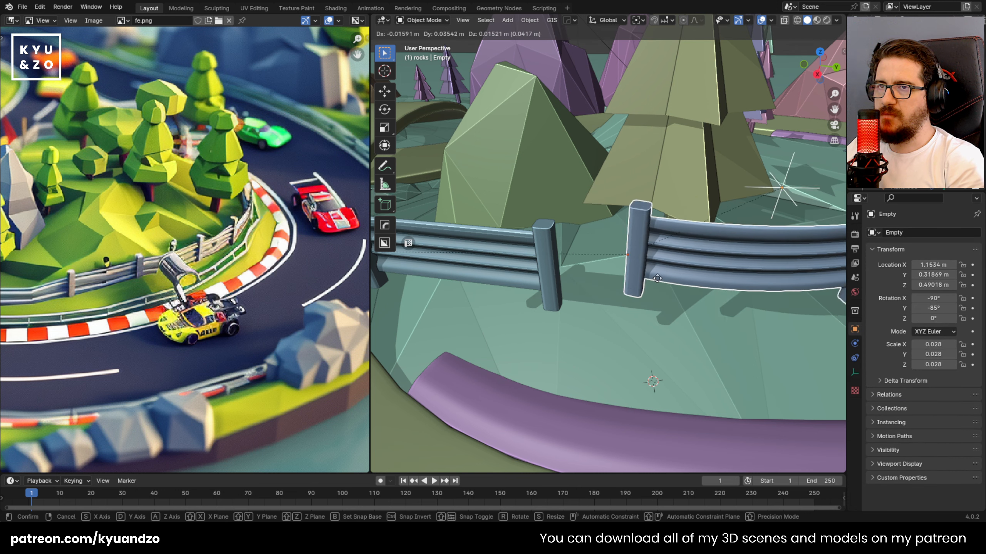
click(675, 260)
Try removing the bent section's parent with Clear Parent, and undo it.
click(530, 19)
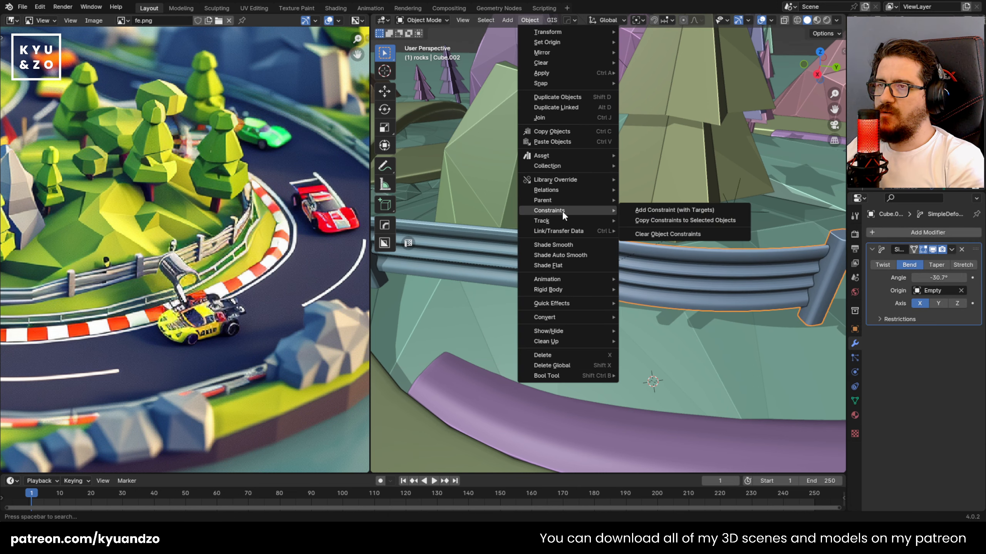
mouse_move(568, 198)
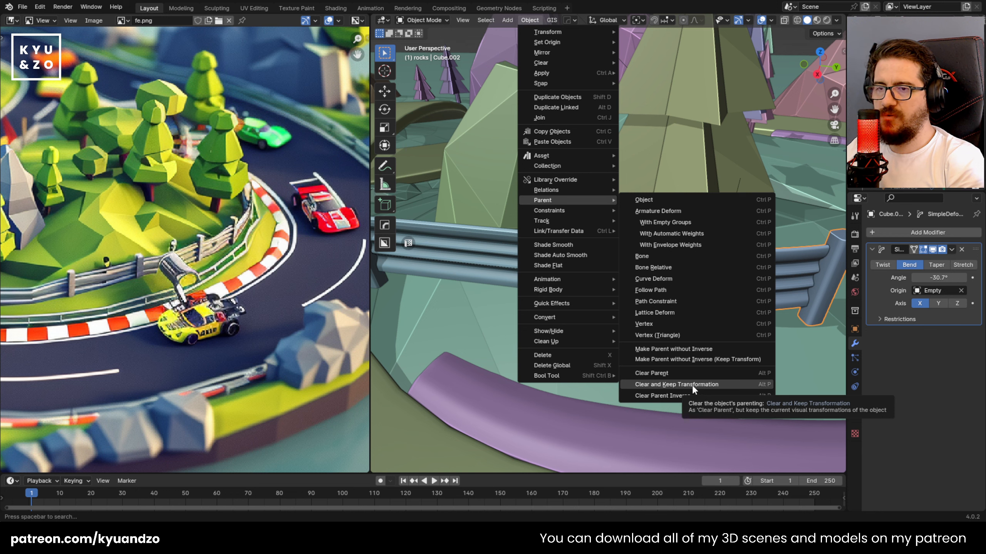
click(682, 373)
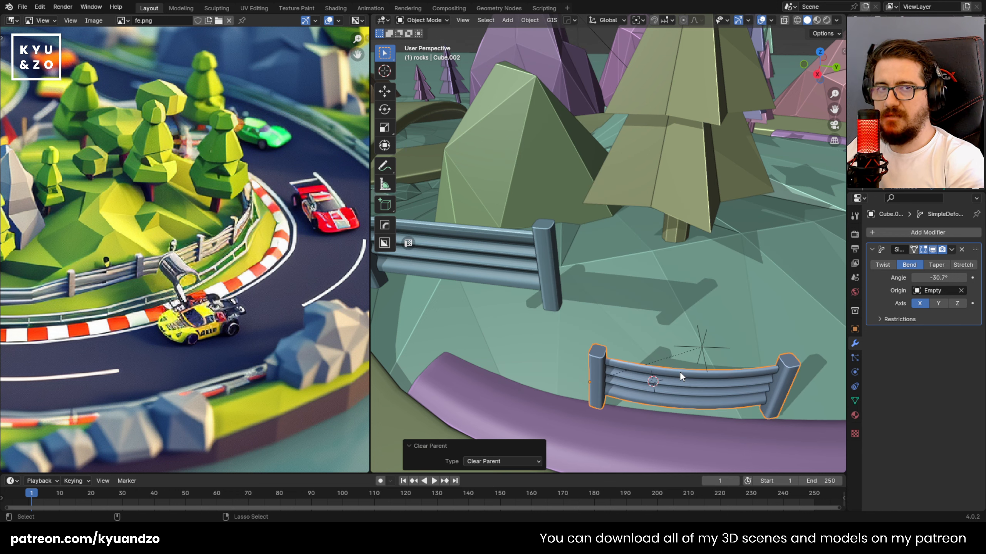
key(ctrl+z)
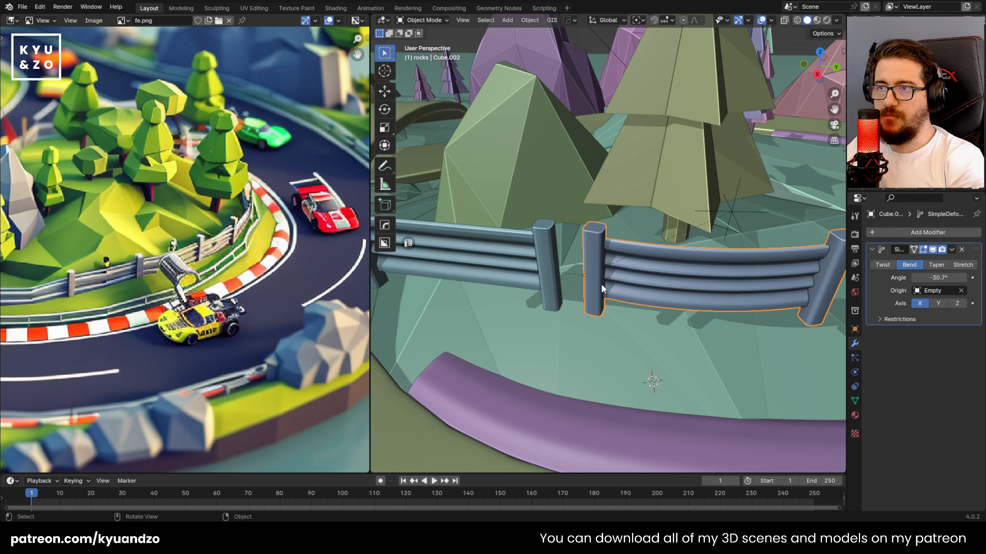
Unparent the bent section from the straight one using Clear and Keep Transformation.
click(529, 20)
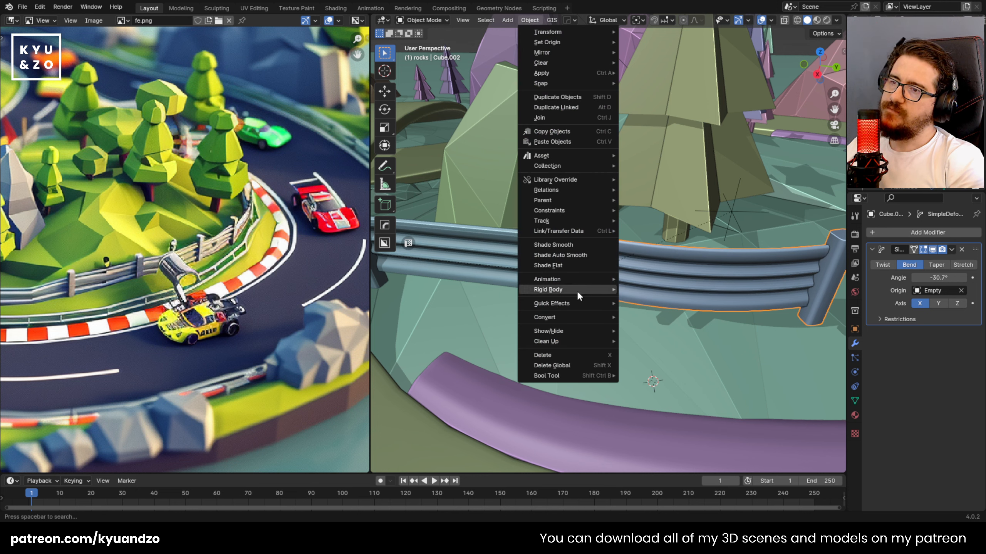
mouse_move(564, 200)
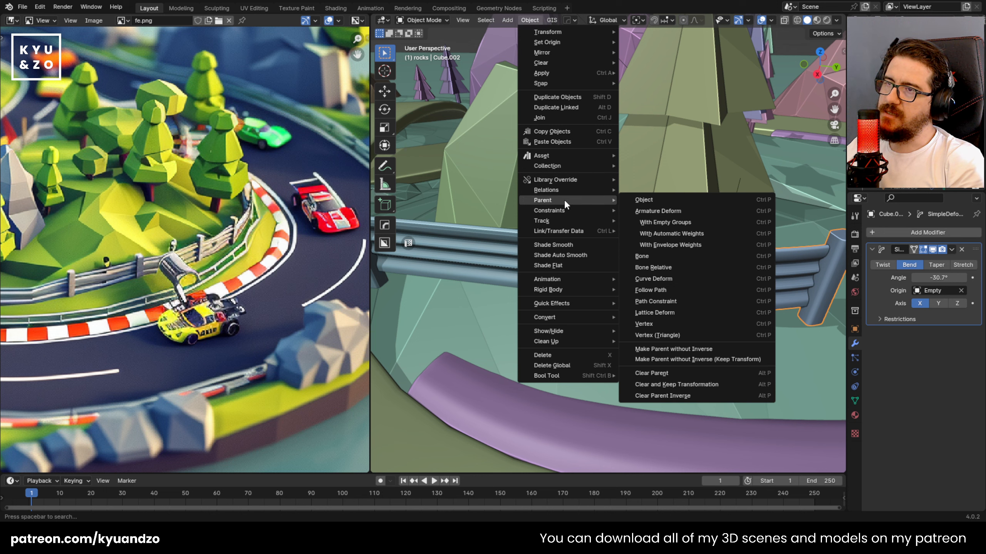
click(668, 384)
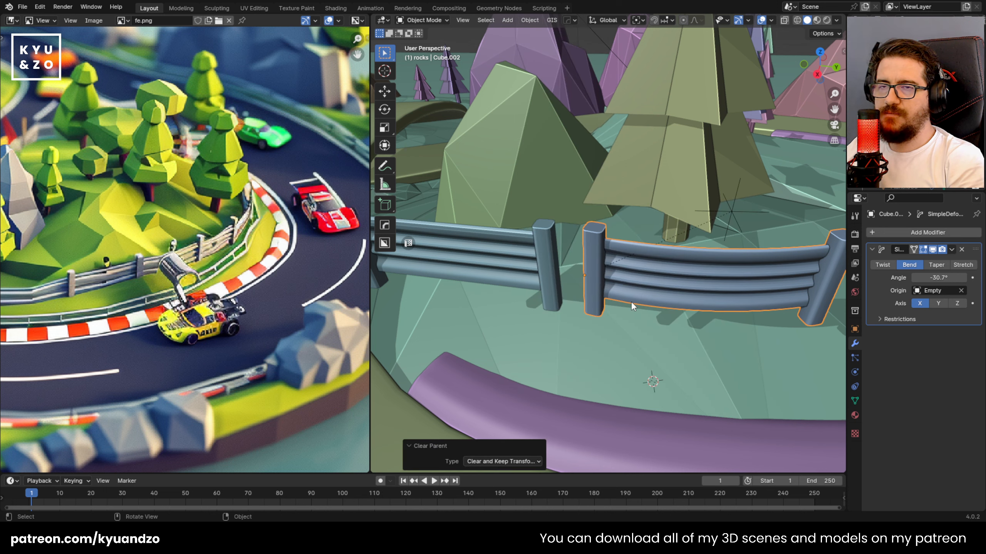
Try rotating the unparented bent section freely to test its pivot.
click(607, 295)
middle_drag(616, 276, 608, 243)
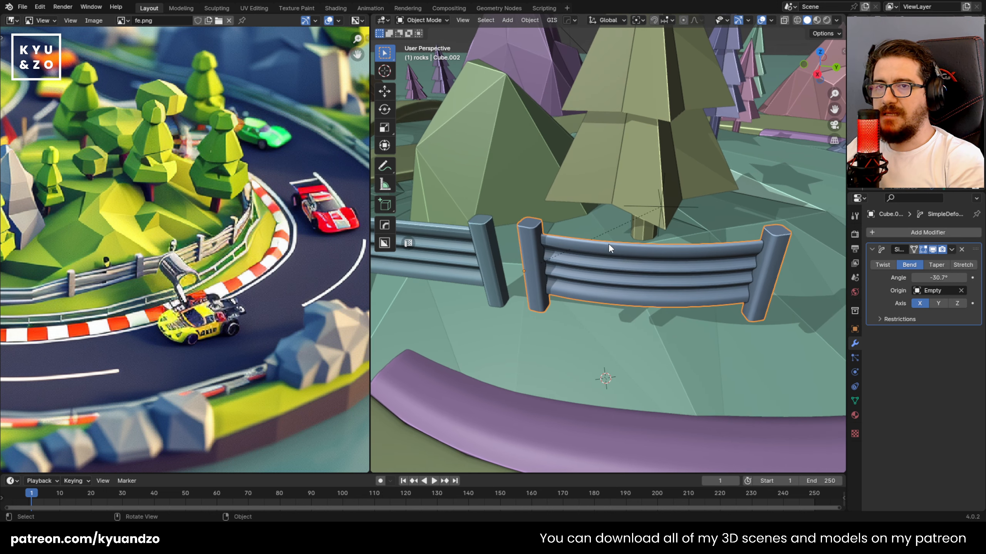
key(r)
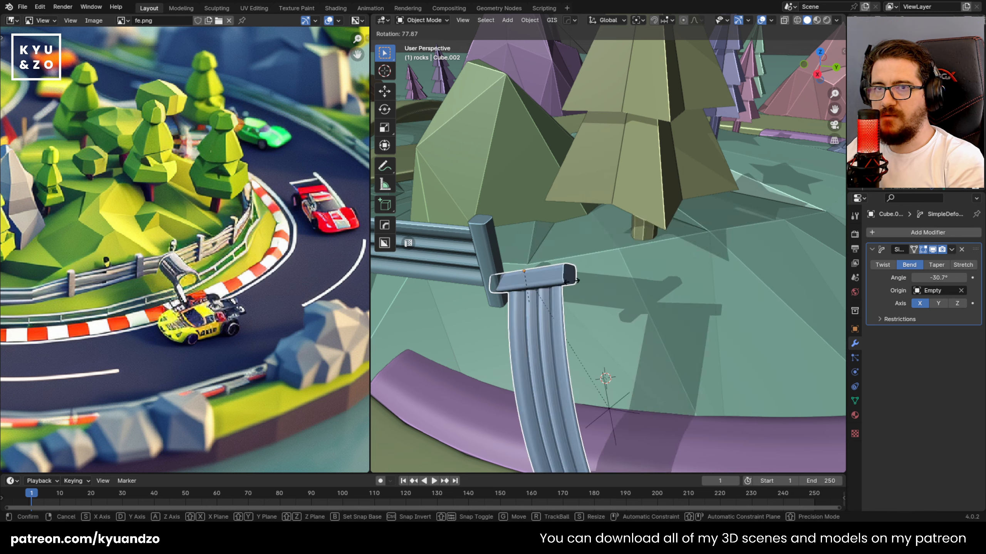
right_click(565, 287)
Unparent the empty that controls the bend using Clear and Keep Transformation.
click(486, 262)
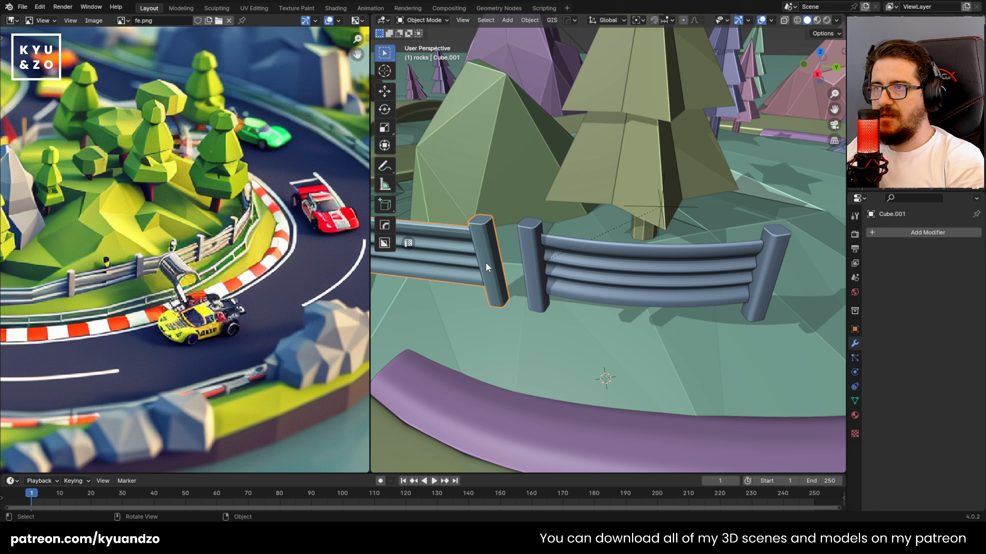
scroll(486, 263, down, 5)
scroll(485, 262, up, 5)
shift+middle_drag(633, 190, 603, 204)
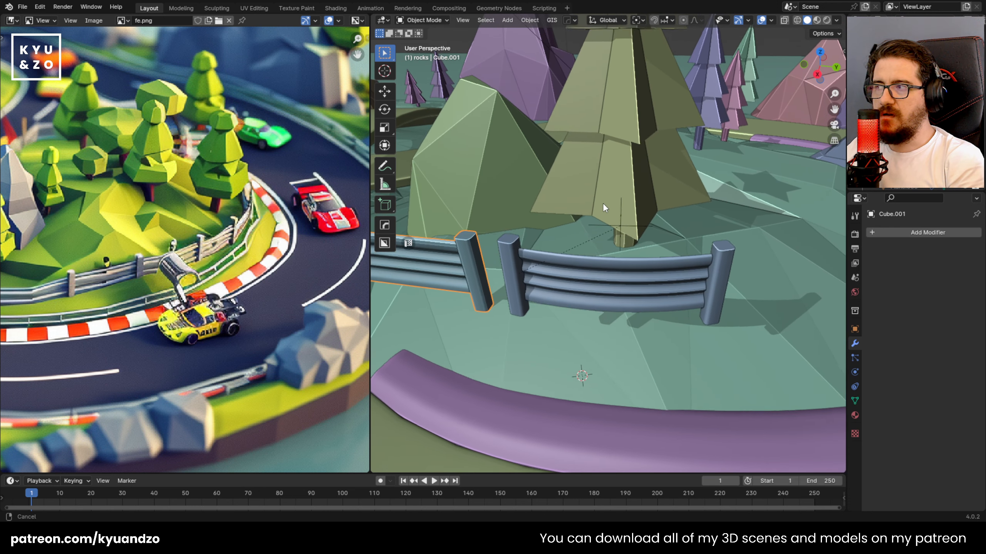
scroll(575, 260, up, 2)
click(621, 226)
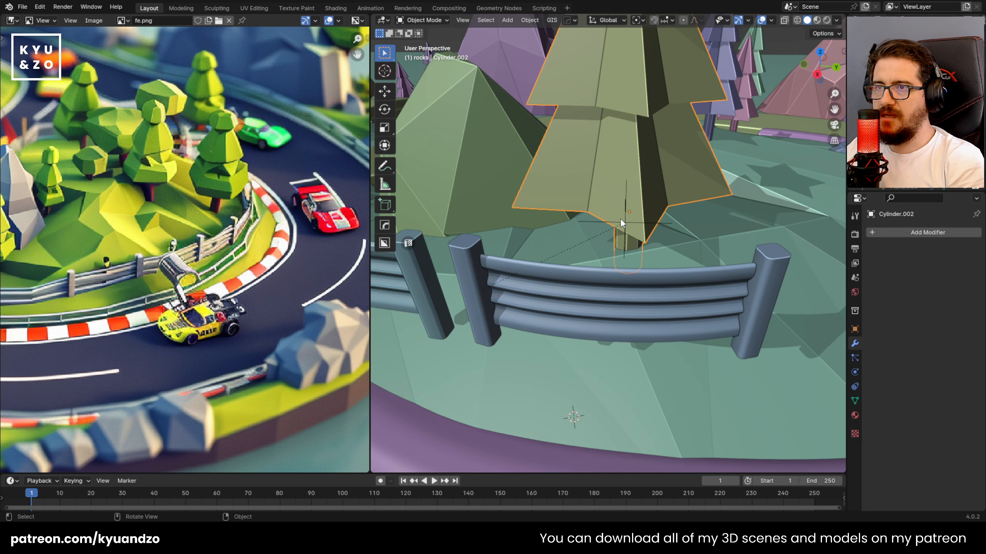
click(614, 222)
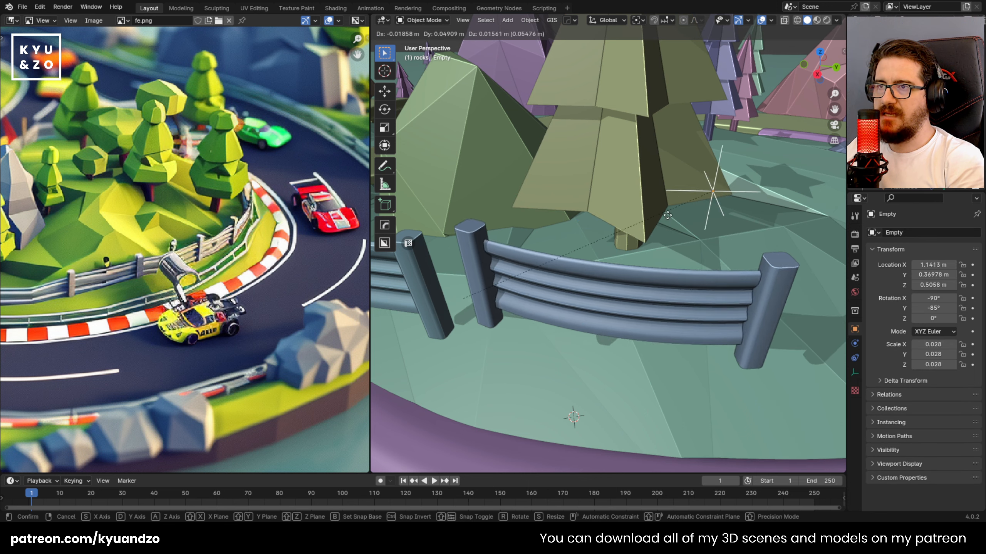
click(530, 19)
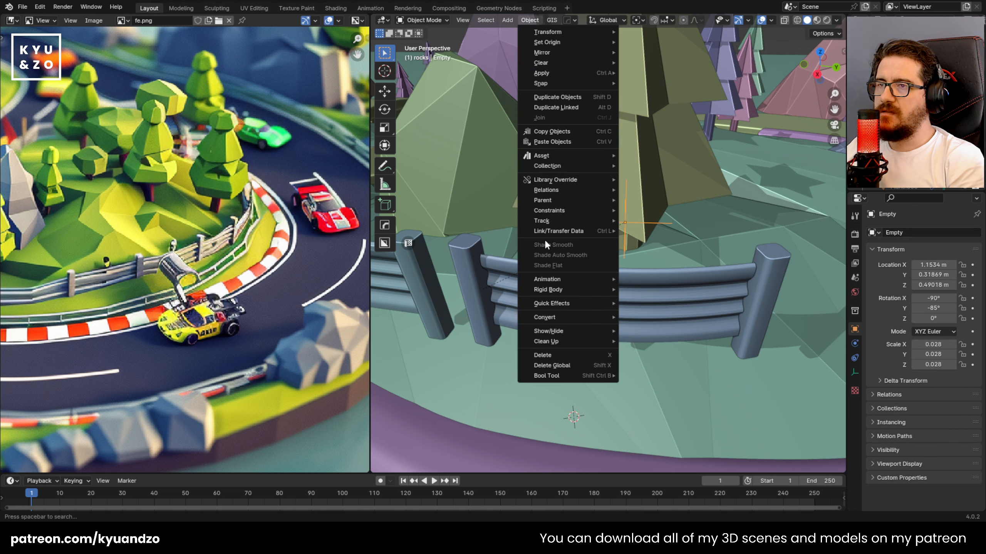
mouse_move(566, 200)
click(706, 384)
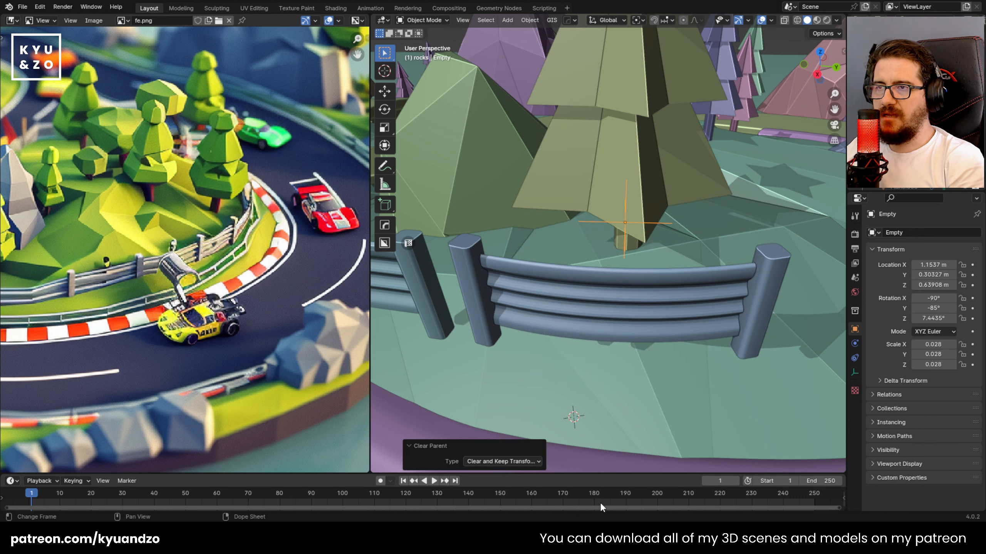
Try changing the bent fence section's Simple Deform angle to -92.8°, and undo it.
click(618, 226)
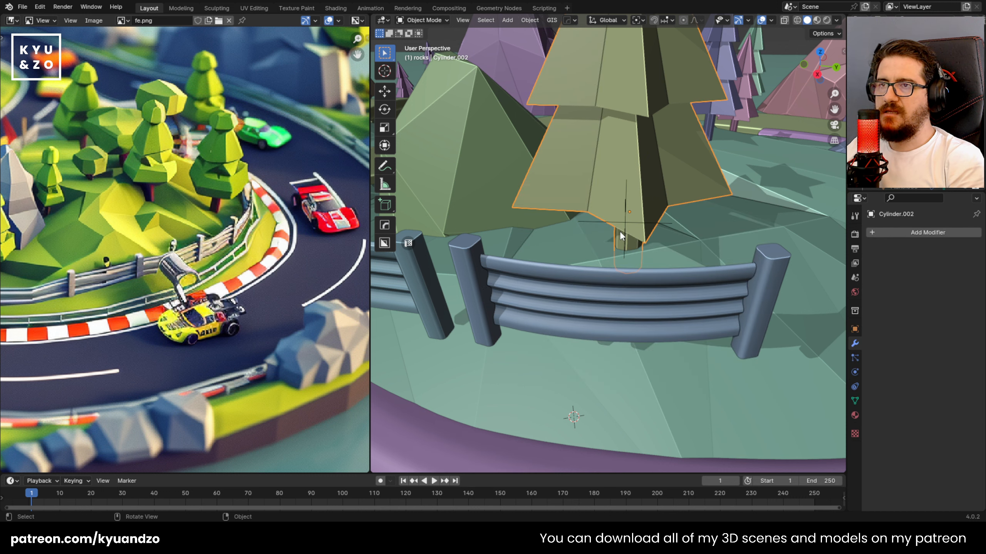
click(623, 223)
scroll(568, 331, down, 5)
click(504, 258)
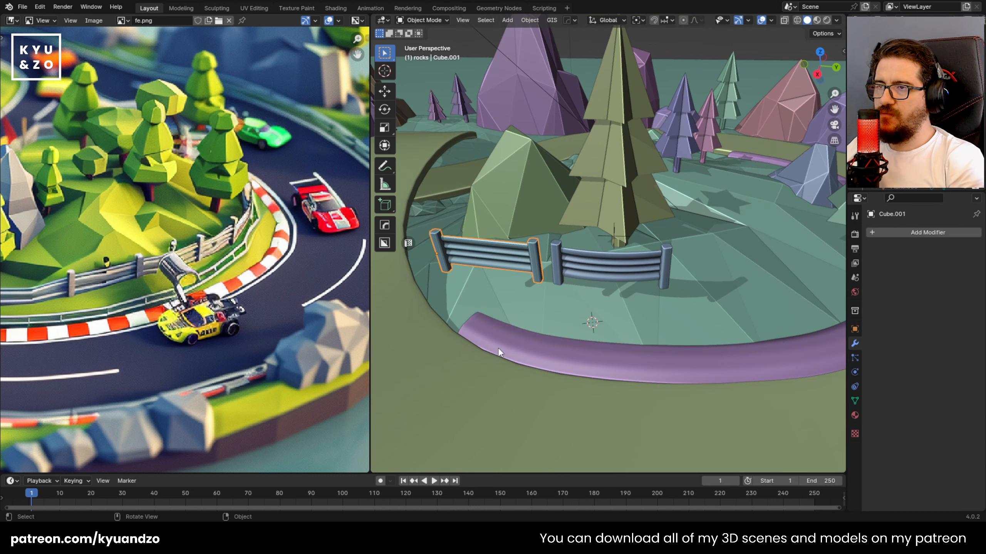
scroll(543, 326, up, 3)
click(578, 287)
scroll(606, 324, up, 2)
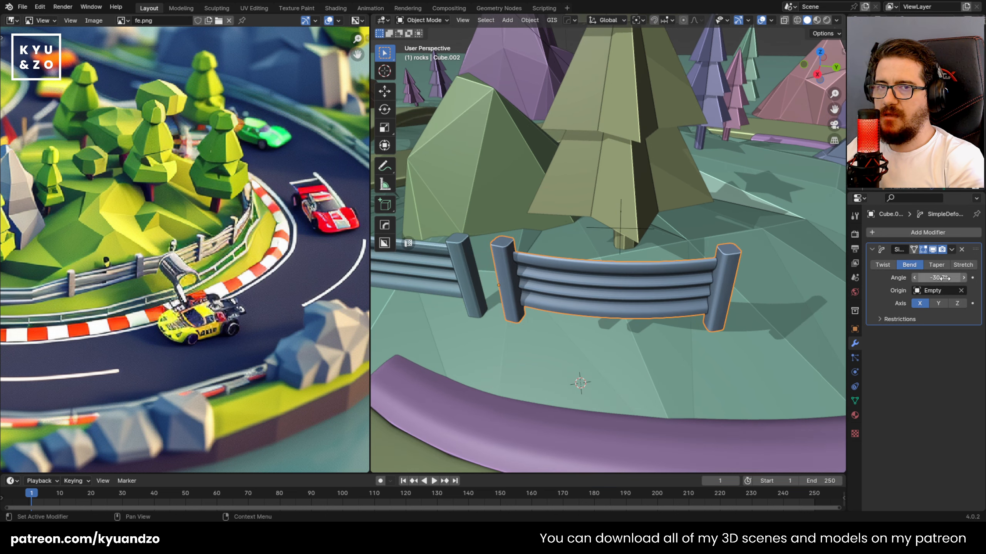
drag(943, 277, 920, 278)
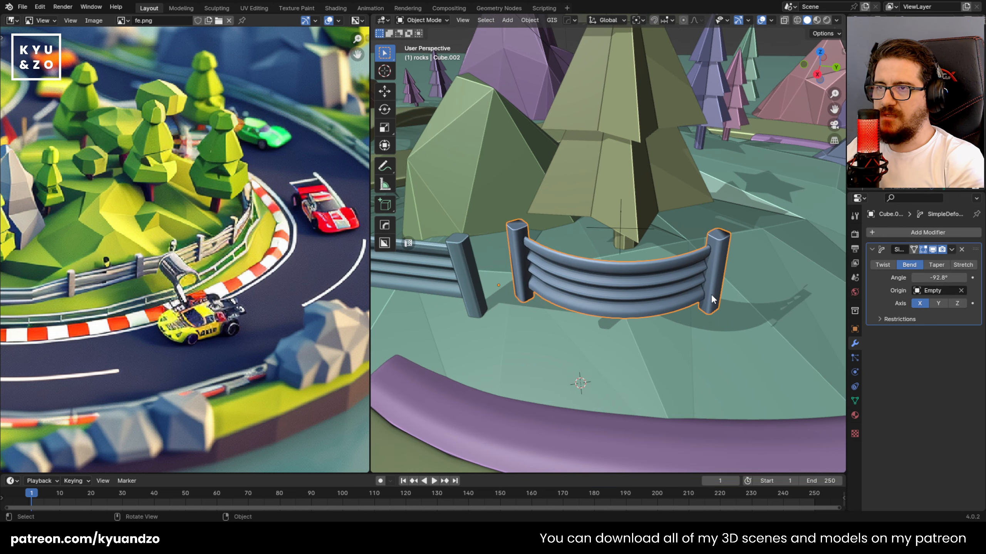
key(ctrl+z)
Inspect the bent fence section's curvature and its position along the purple curb around the island.
middle_drag(713, 299, 677, 301)
click(591, 271)
middle_drag(589, 284, 612, 269)
click(613, 236)
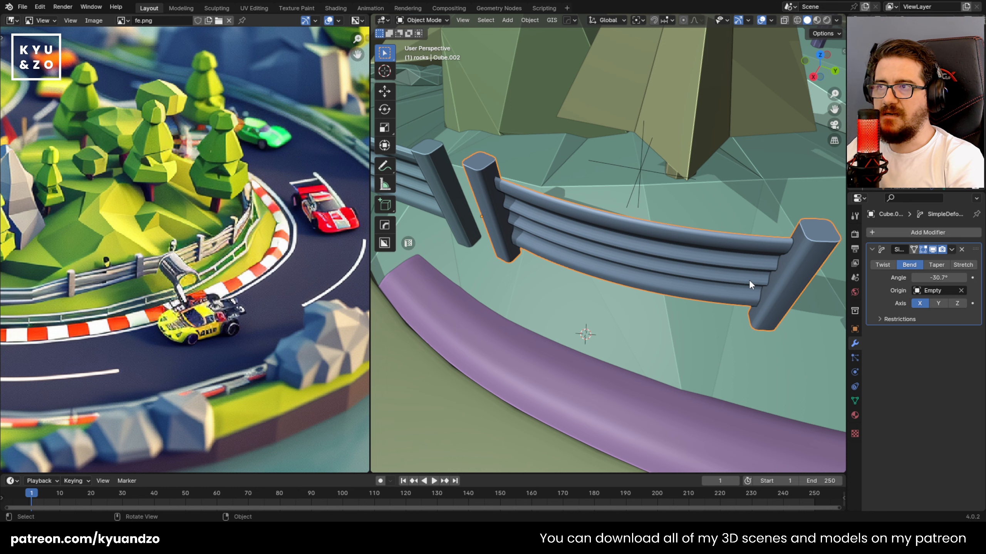
scroll(782, 328, down, 10)
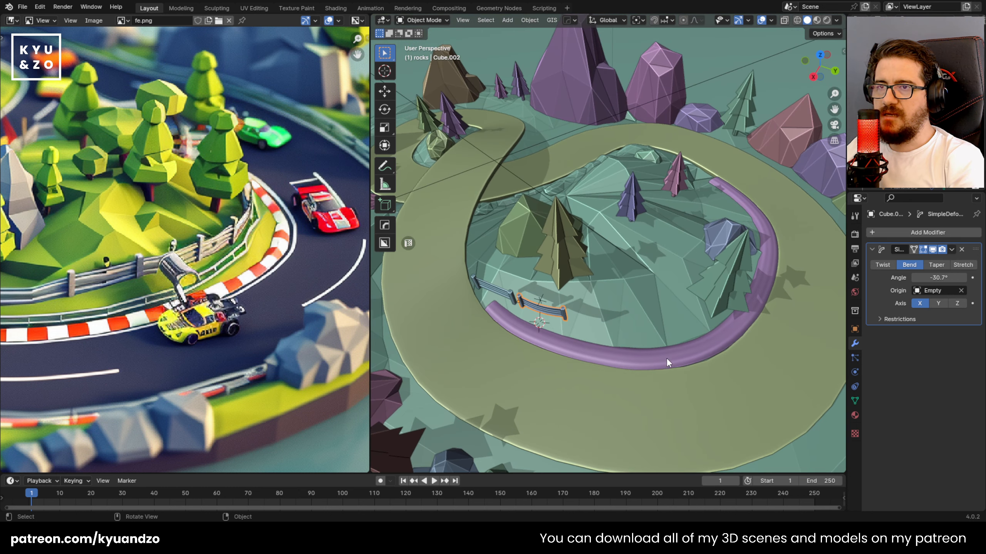
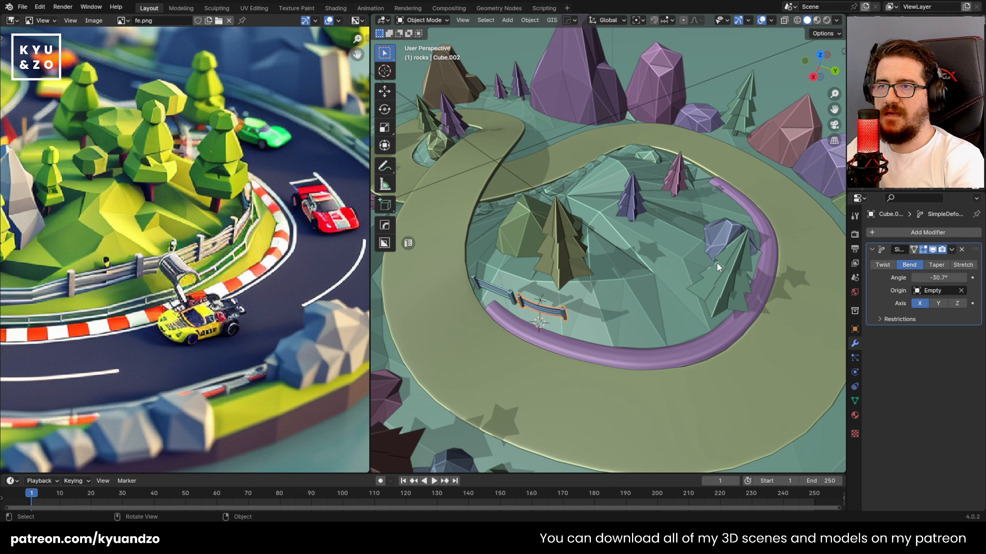
shift+middle_drag(622, 211, 666, 196)
scroll(659, 163, up, 8)
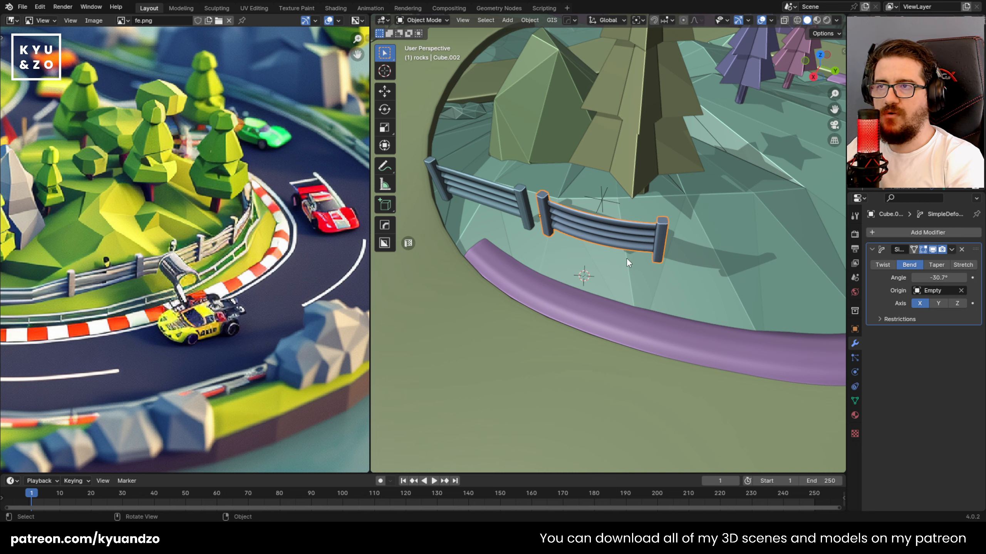
scroll(576, 214, up, 4)
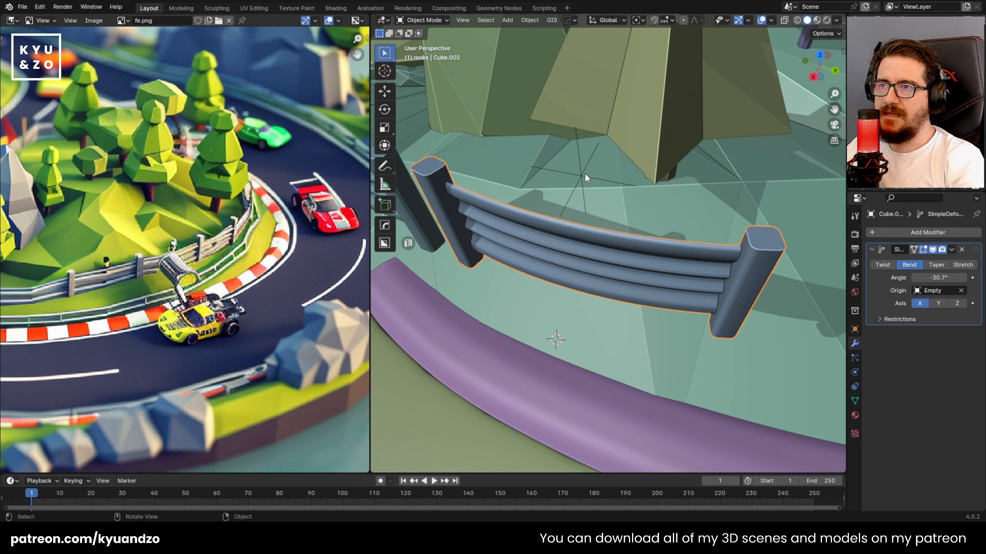
Try moving the unparented empty by itself to test its influence on the bent section.
click(581, 178)
key(g)
right_click(409, 312)
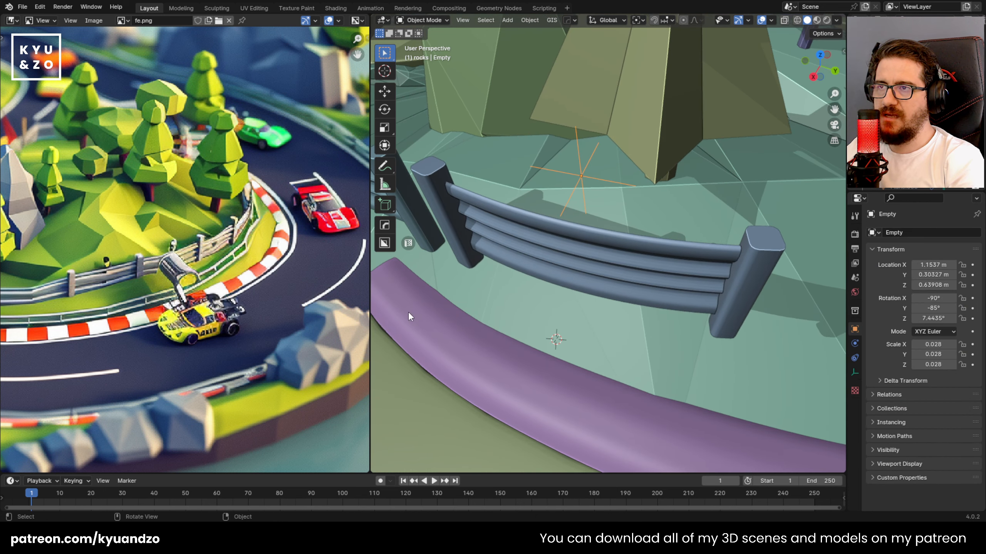
Parent the empty to the bent fence section with the Object parent type.
click(536, 243)
click(574, 173)
click(543, 249)
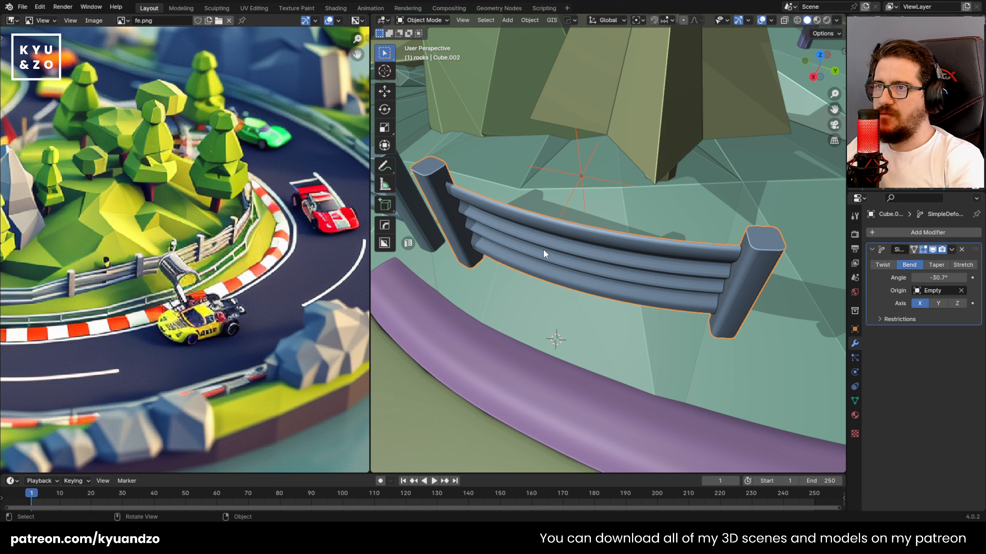
click(529, 20)
mouse_move(556, 198)
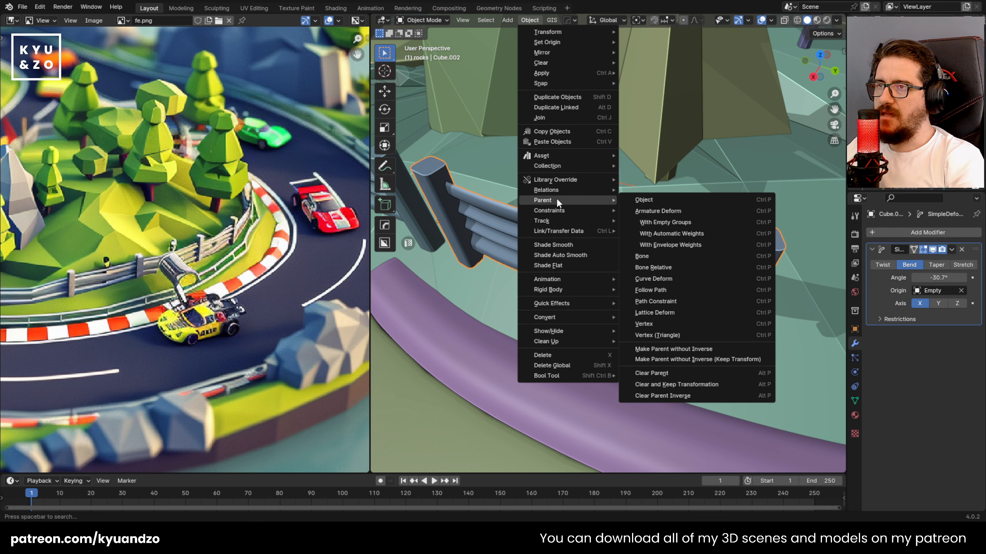
click(672, 201)
Select both fence sections and move them about 0.10 m along global Y and about 0.05 m down along Z.
scroll(567, 260, down, 10)
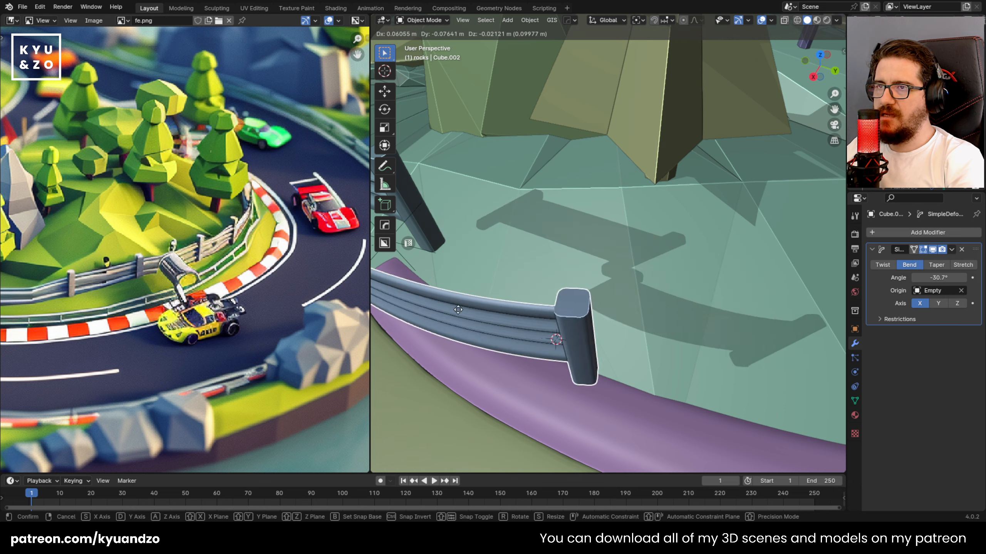
scroll(554, 273, up, 3)
shift+click(542, 230)
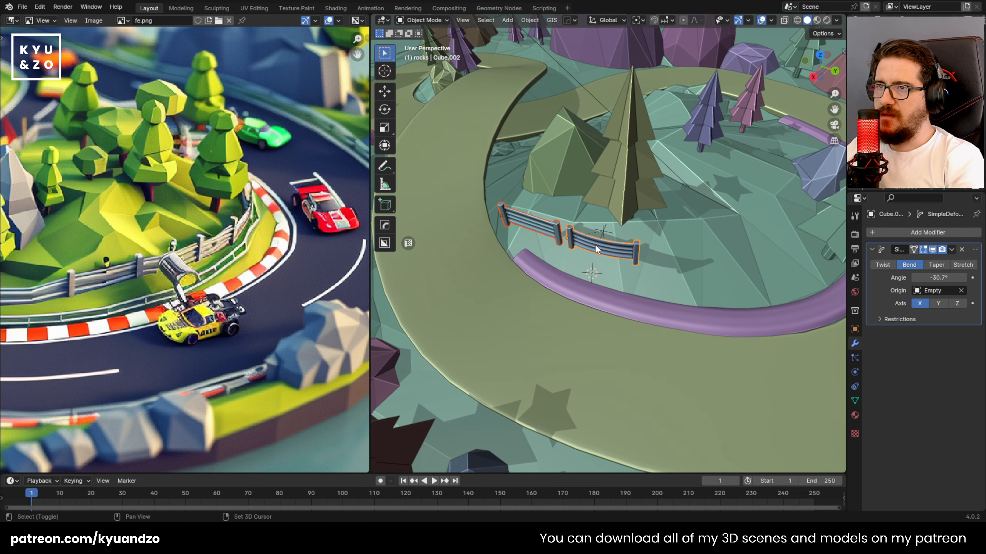
middle_drag(595, 244, 551, 272)
key(g)
key(y)
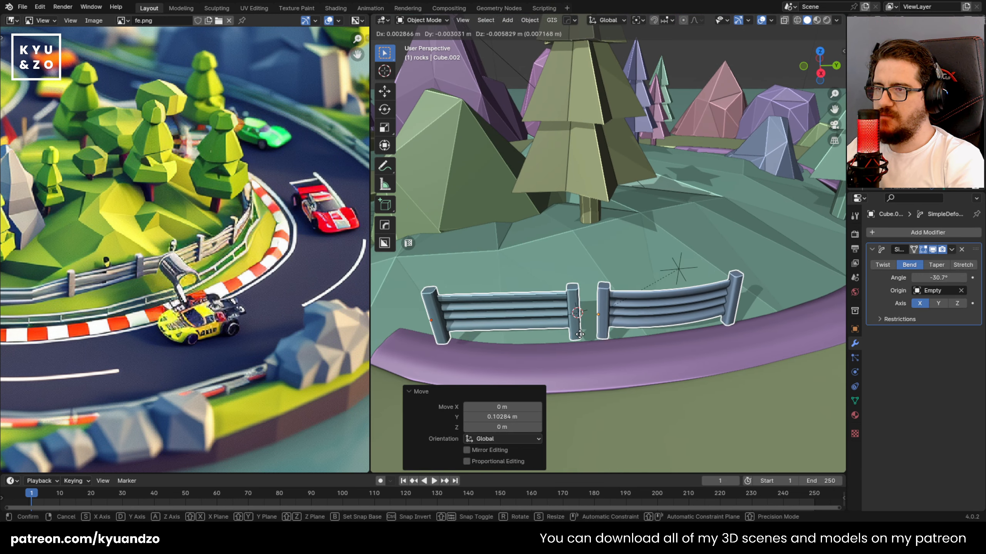
key(z)
click(559, 334)
In top view, rotate and move the straight fence section to align it with the start of the purple curb.
alt+middle_drag(559, 334, 609, 332)
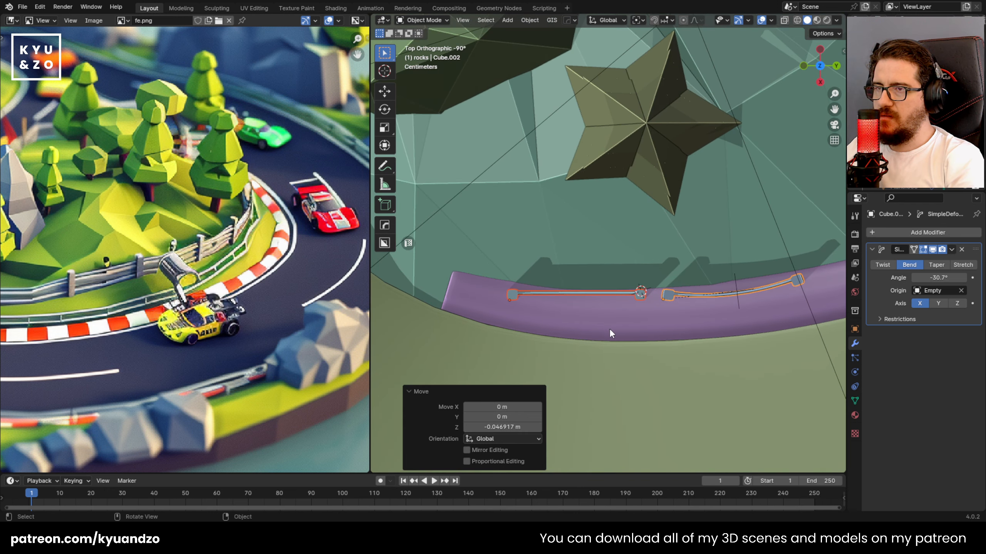
click(605, 290)
key(r)
click(699, 312)
key(g)
click(641, 288)
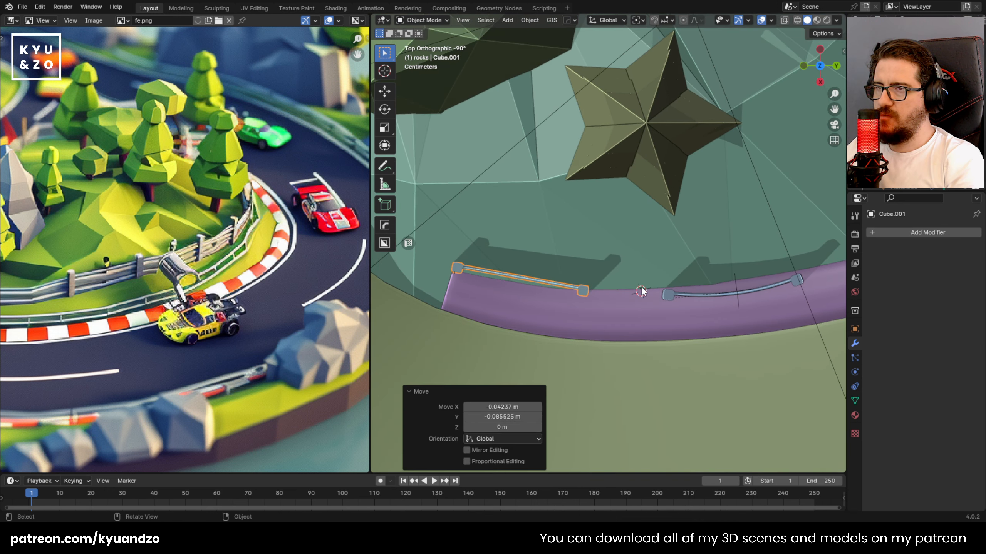
key(r)
click(651, 280)
key(g)
click(662, 284)
Move the bent fence section about -0.02 m in X and -0.12 m in Y so it adjoins the straight section.
click(680, 300)
key(g)
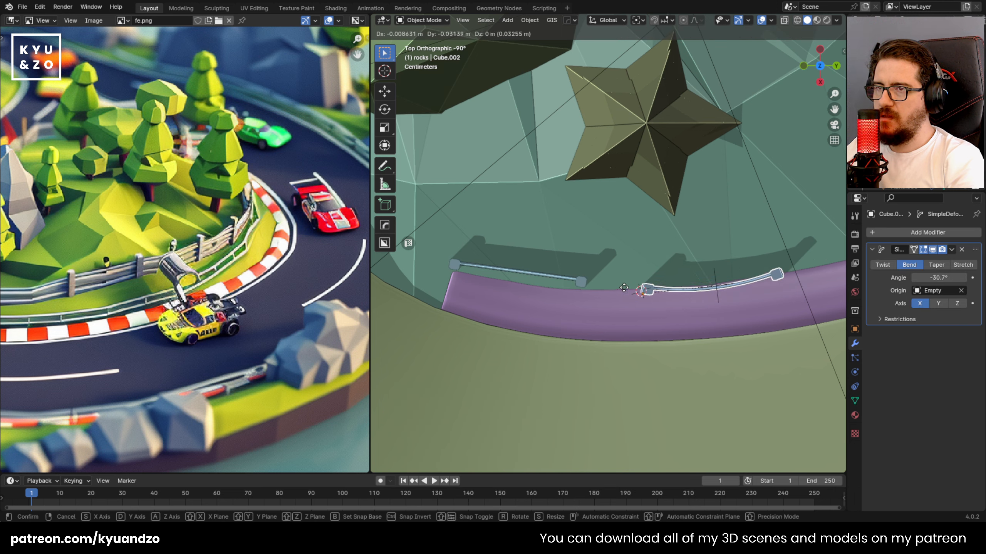
click(585, 285)
middle_drag(585, 282, 550, 247)
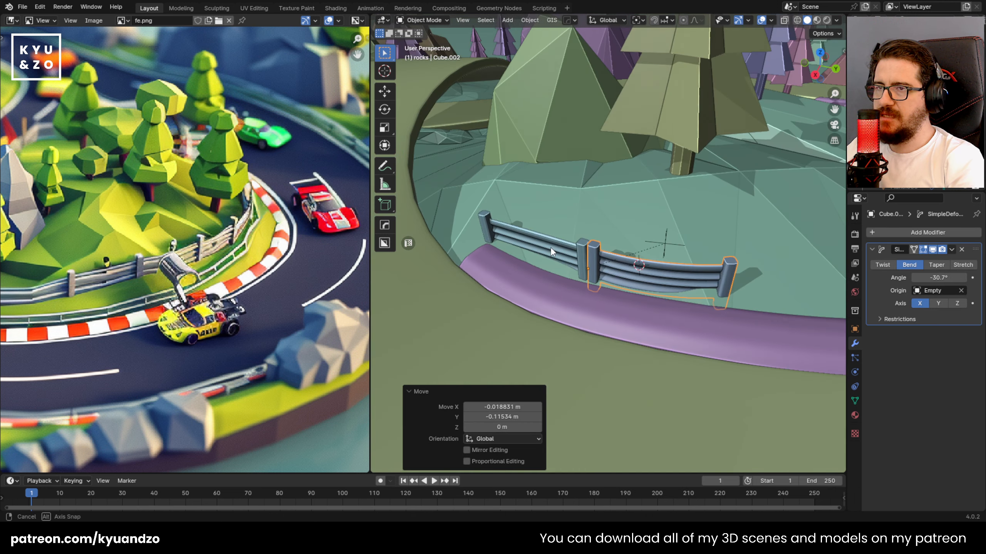
scroll(609, 270, up, 2)
middle_drag(563, 284, 579, 183)
In Edit Mode, select the bent section's entire mesh and shift it along Y relative to its origin.
key(Tab)
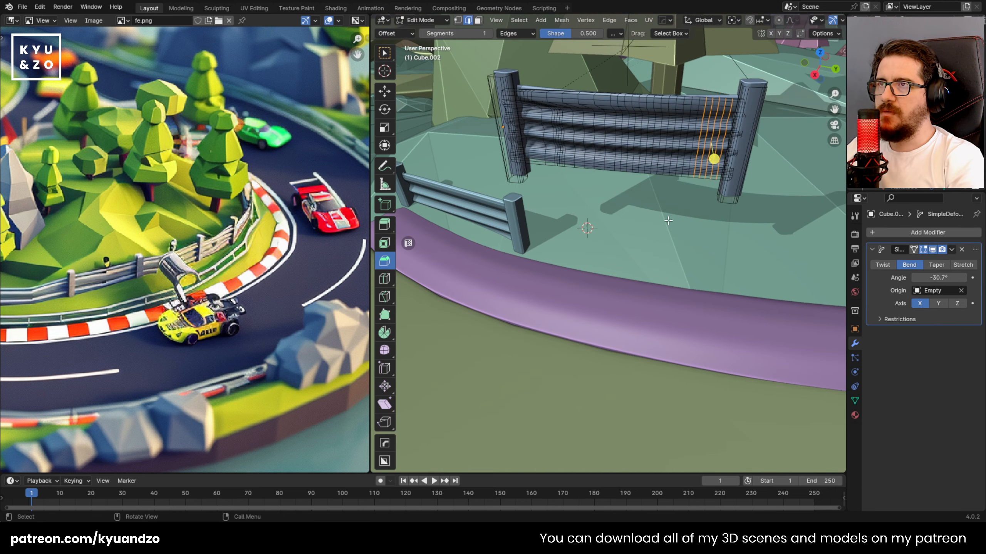
key(a)
key(g)
key(y)
right_click(529, 200)
mouse_move(685, 243)
middle_down()
mouse_move(673, 264)
mouse_move(687, 244)
middle_up()
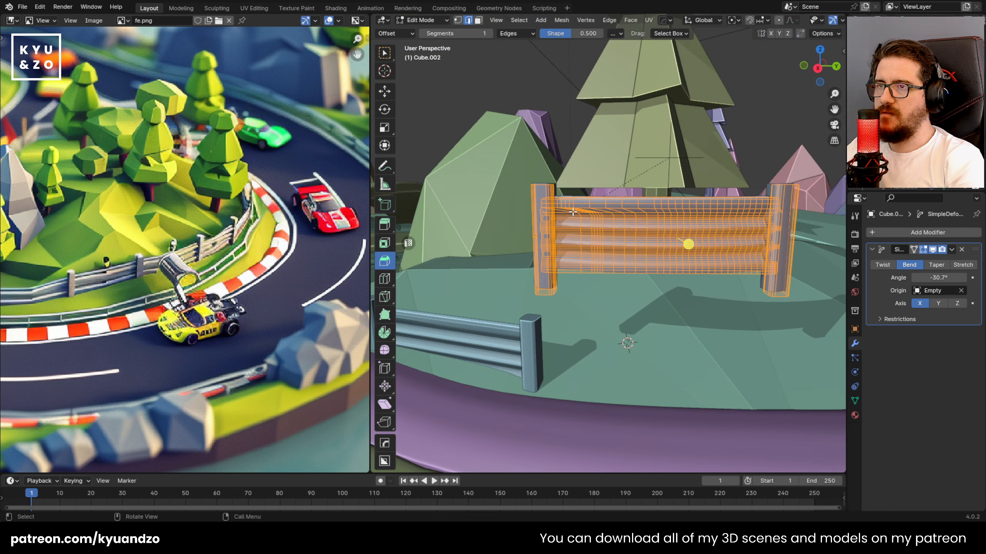
key(g)
key(y)
click(599, 249)
key(Tab)
Reposition the bent fence section on the hillside behind the straight section.
middle_drag(597, 245, 609, 282)
click(589, 230)
click(590, 231)
key(g)
click(615, 239)
Select the straight fence section and raise it along global Z above the curb.
middle_drag(614, 239, 549, 288)
click(548, 288)
key(KP_Decimal)
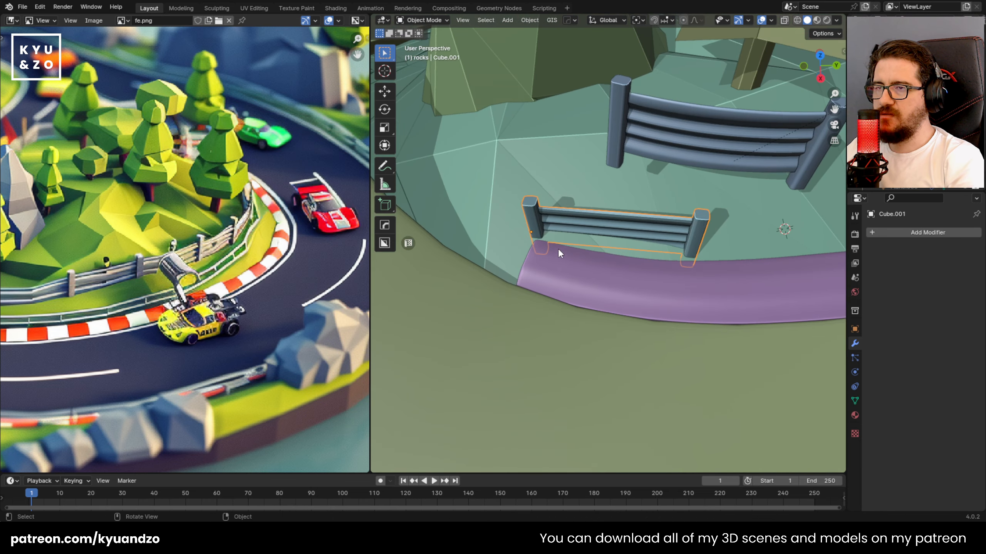
scroll(503, 238, up, 3)
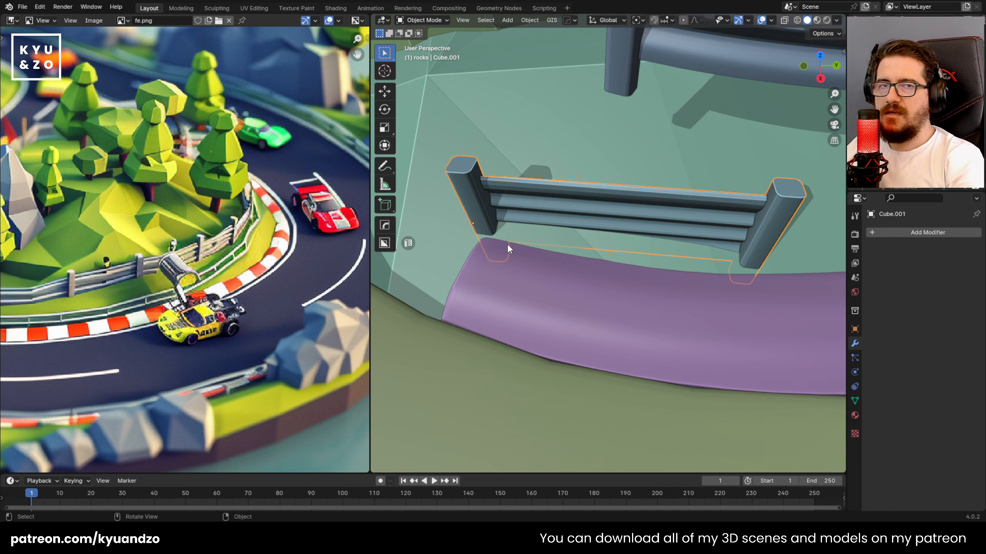
key(g)
key(a)
scroll(518, 185, down, 4)
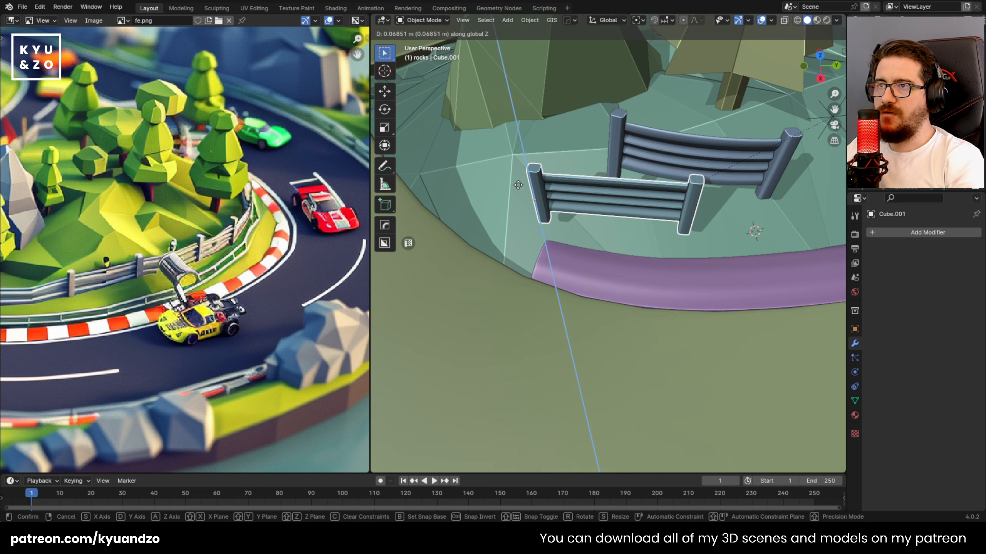
scroll(518, 185, up, 2)
right_click(518, 185)
middle_drag(518, 199, 593, 223)
key(g)
key(a)
click(525, 144)
Move the straight fence section forward in front of the curb.
key(g)
key(d)
key(s)
click(555, 198)
click(569, 200)
In Edit Mode, select the straight section's linked mesh and slide it along global Y relative to its origin.
scroll(489, 205, down, 2)
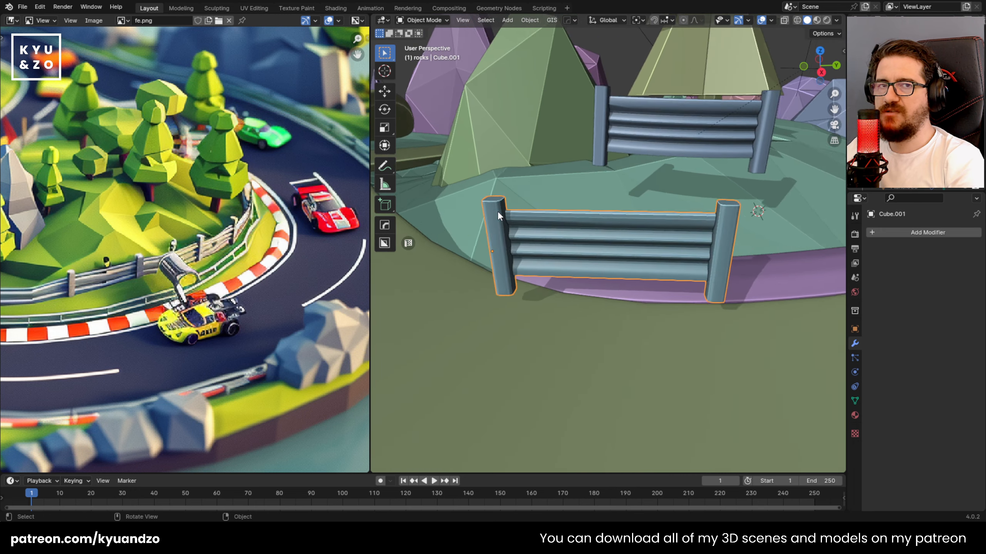
scroll(497, 211, up, 2)
mouse_move(497, 211)
middle_down()
mouse_move(494, 192)
mouse_move(499, 218)
middle_up()
key(Tab)
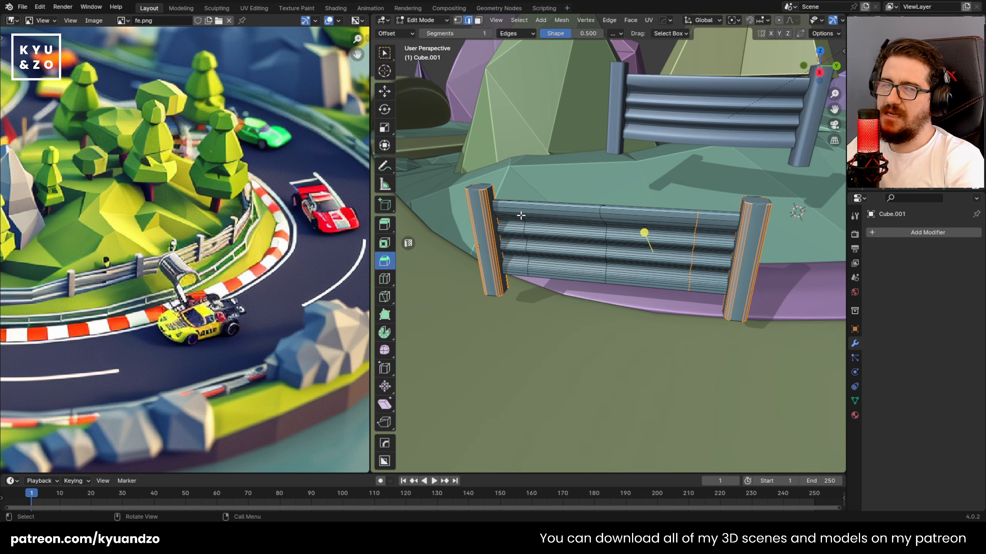
key(l)
middle_drag(489, 235, 527, 233)
key(g)
key(y)
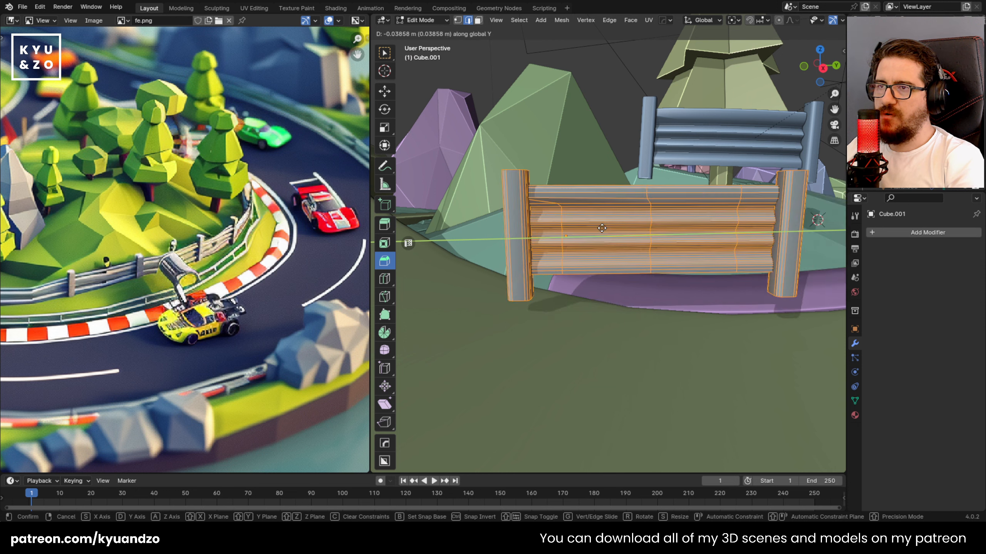
click(522, 236)
In Edit Mode, slide the straight section's mesh along its local Y axis and align its near post with the object's origin.
scroll(521, 236, up, 3)
key(g)
key(s)
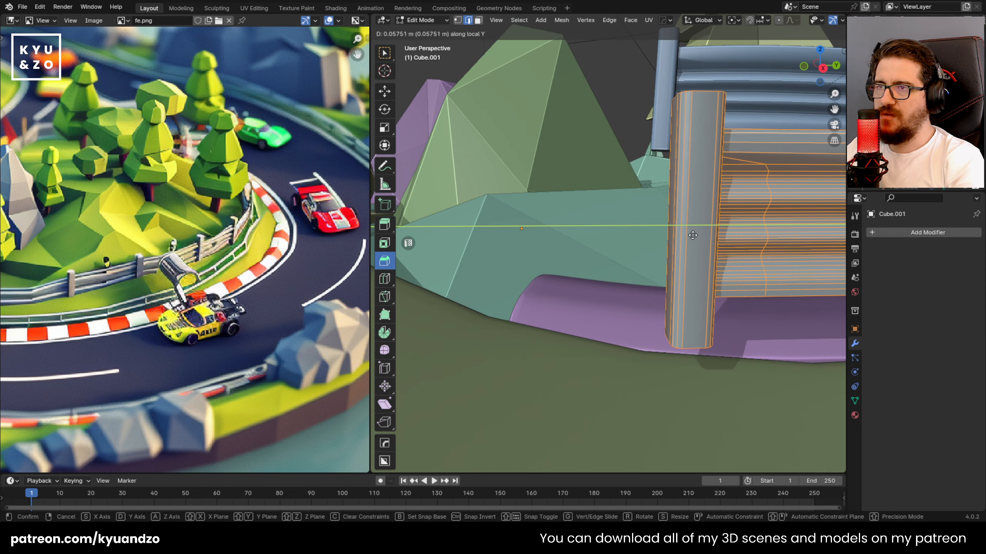
click(472, 237)
key(g)
key(y)
key(y)
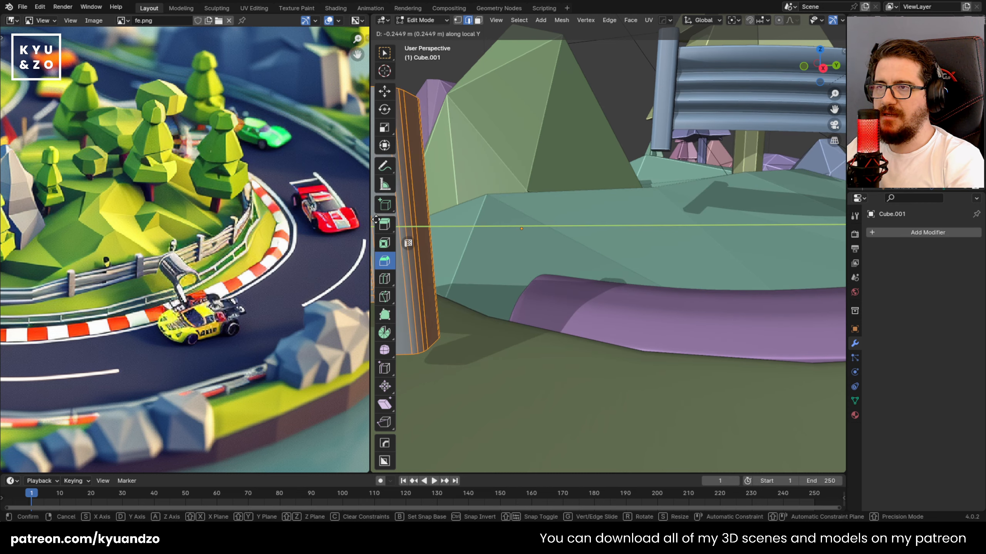
right_click(715, 217)
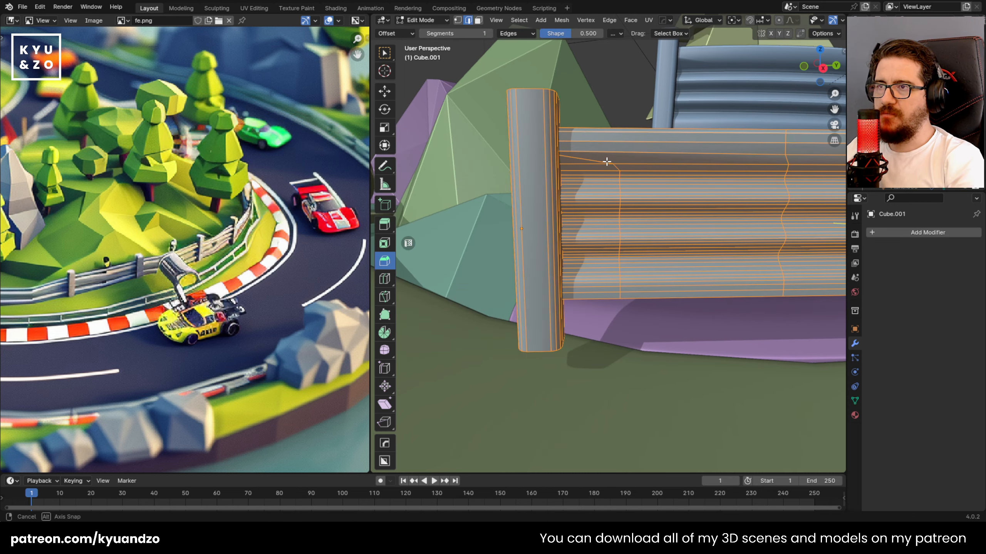
middle_drag(607, 161, 645, 220)
key(g)
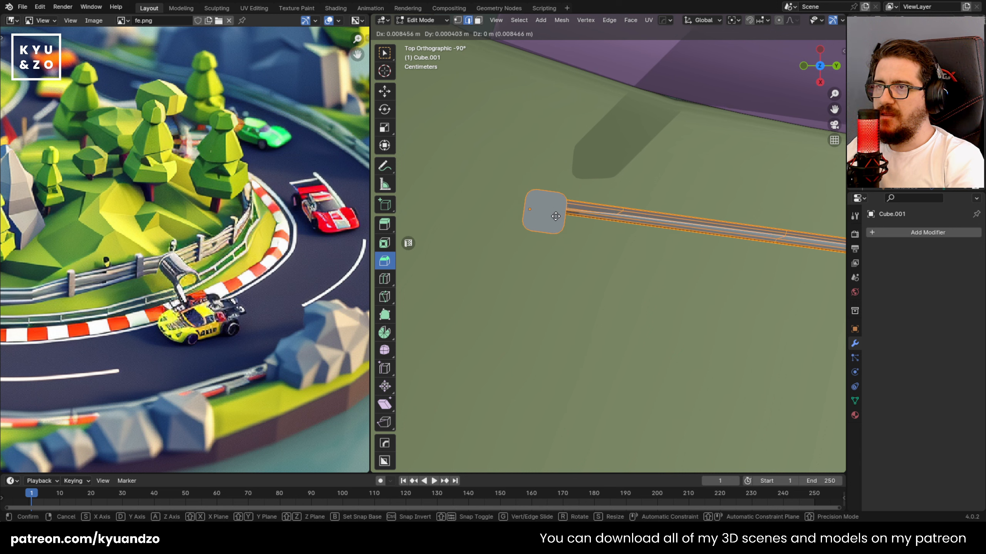
click(555, 193)
From above, shift the straight section's mesh so its opposite post sits on the origin, and return to Object Mode.
shift+middle_drag(711, 244, 581, 269)
scroll(592, 260, down, 1)
key(g)
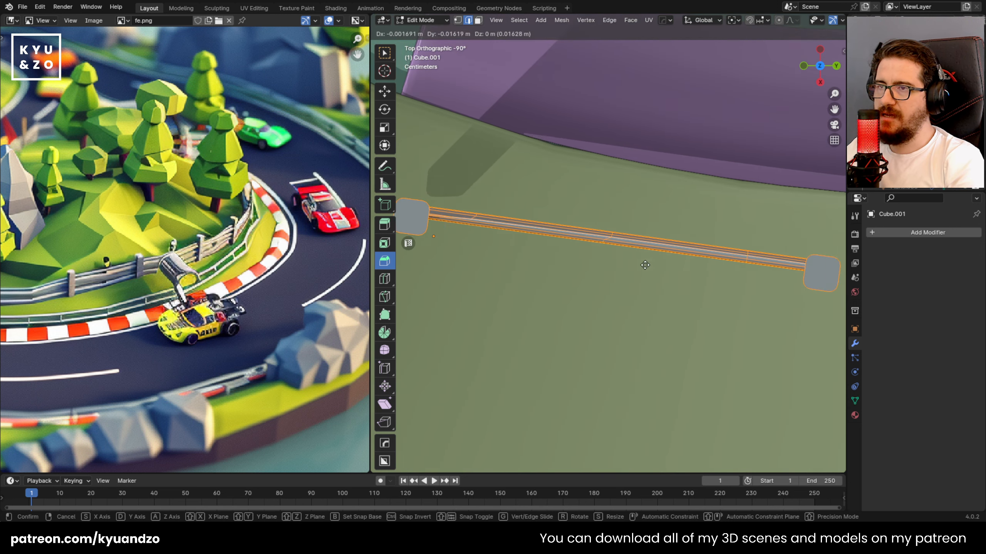
click(512, 265)
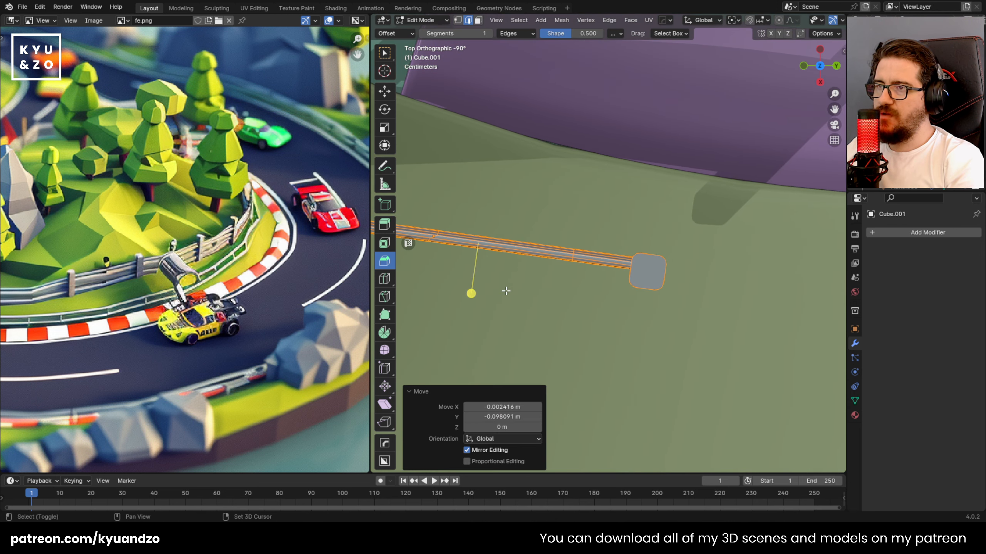
shift+middle_drag(506, 290, 581, 292)
shift+middle_drag(480, 275, 492, 245)
key(g)
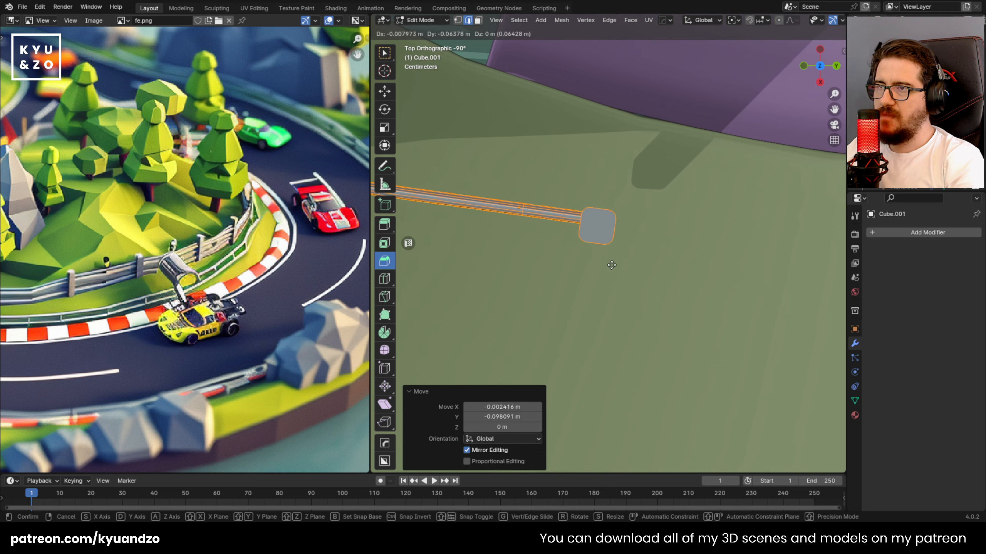
middle_drag(556, 288, 457, 224)
scroll(536, 234, down, 4)
scroll(497, 248, up, 3)
key(Tab)
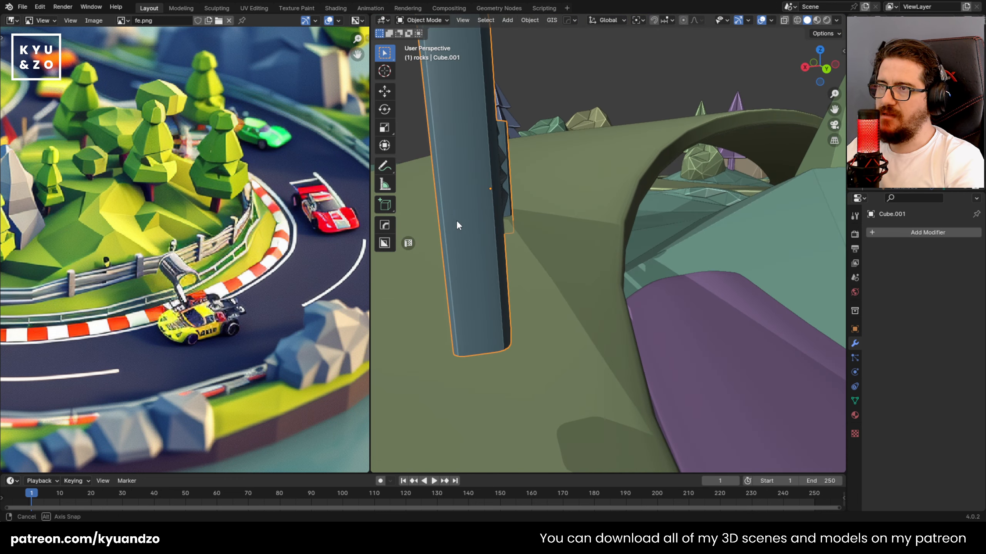
Rotate the straight fence section around global Z to test pivoting about its end post.
scroll(492, 272, down, 6)
key(r)
key(z)
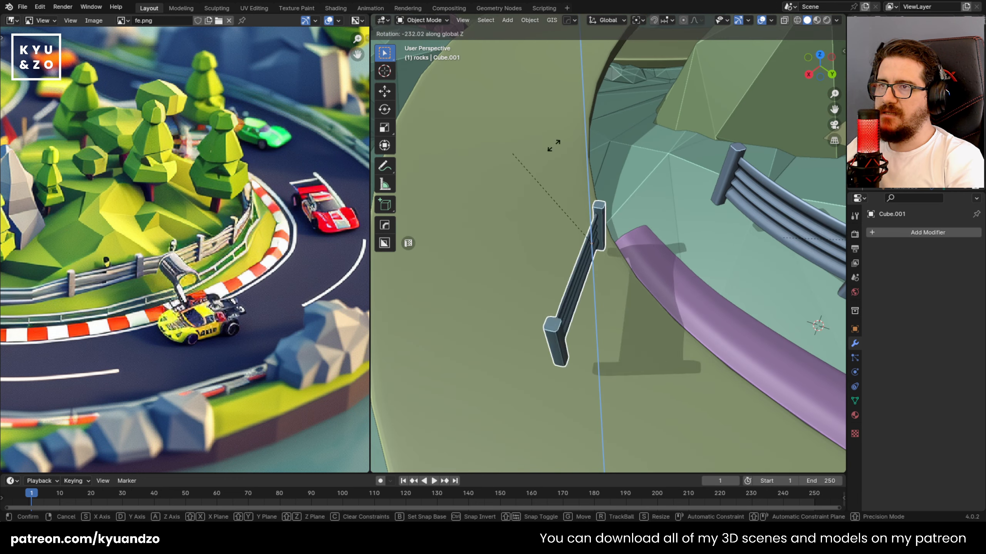
click(687, 253)
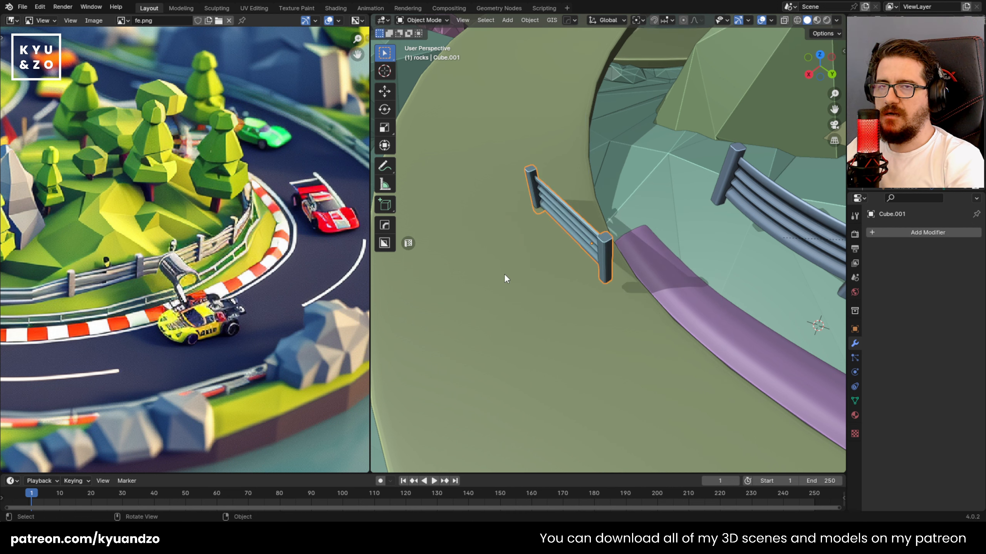
Undo the straight section's rotation and mesh shifts, and go back to Object Mode.
key(g)
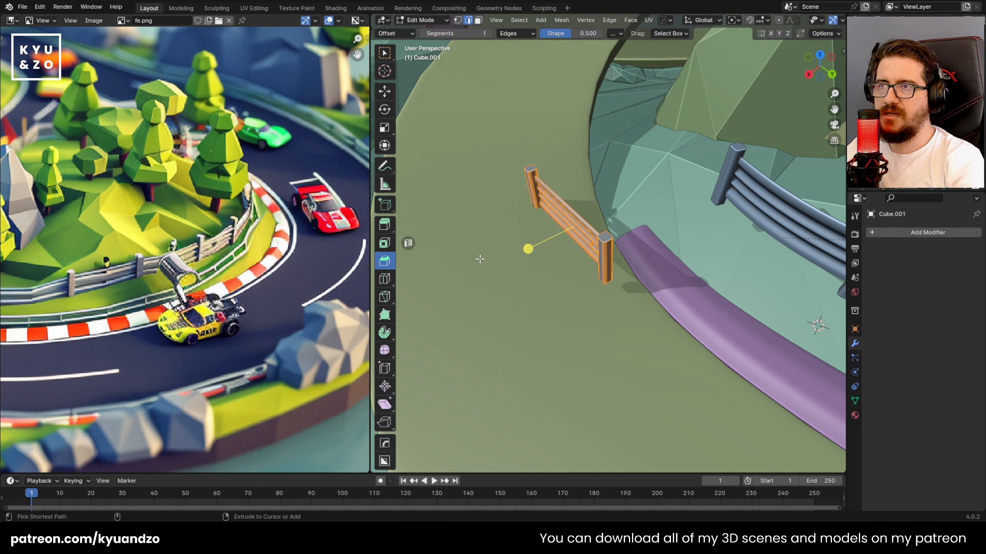
ctrl+click(652, 211)
key(Tab)
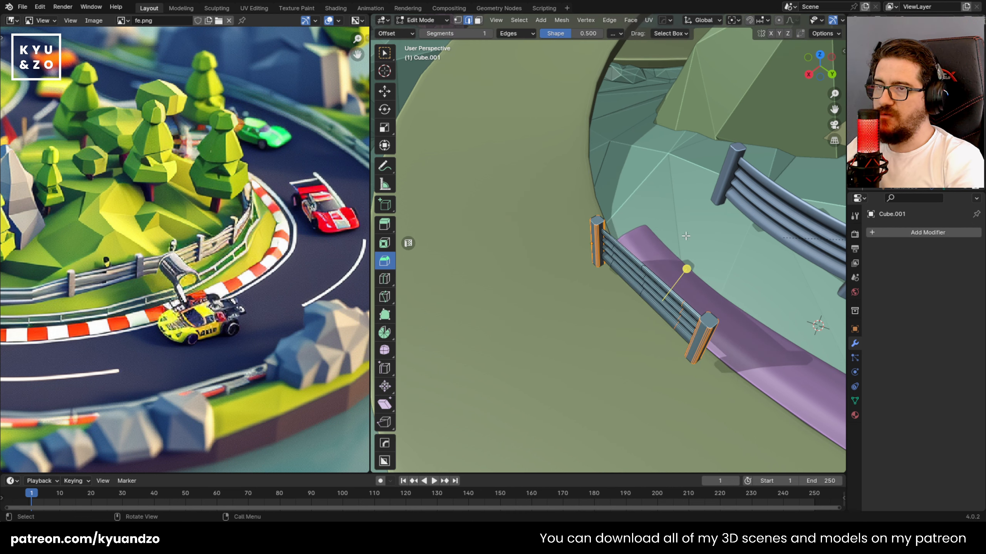
key(Tab)
Move the straight fence section about -0.119 m along global X onto the hill edge behind the curb.
middle_drag(635, 213, 606, 310)
key(g)
key(d)
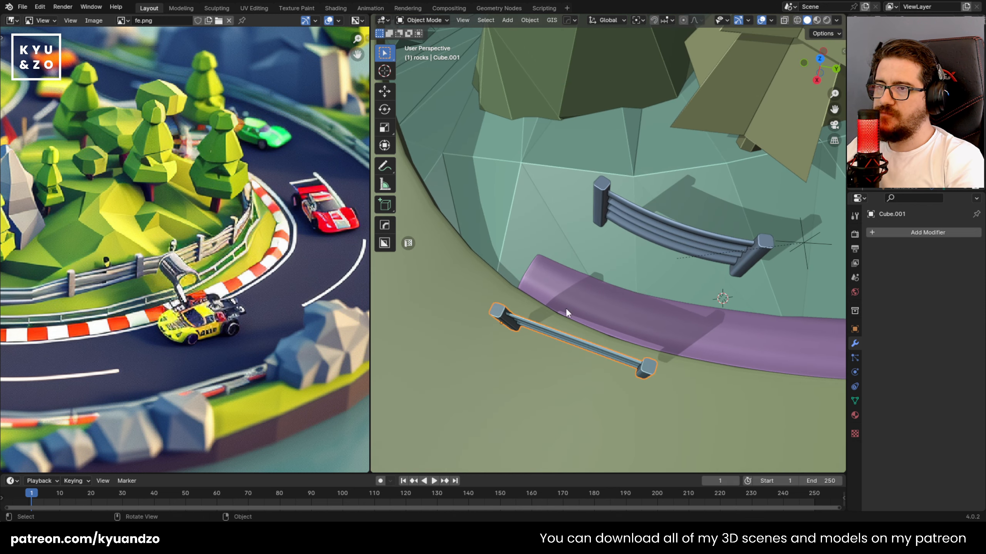
key(s)
click(661, 250)
key(r)
key(z)
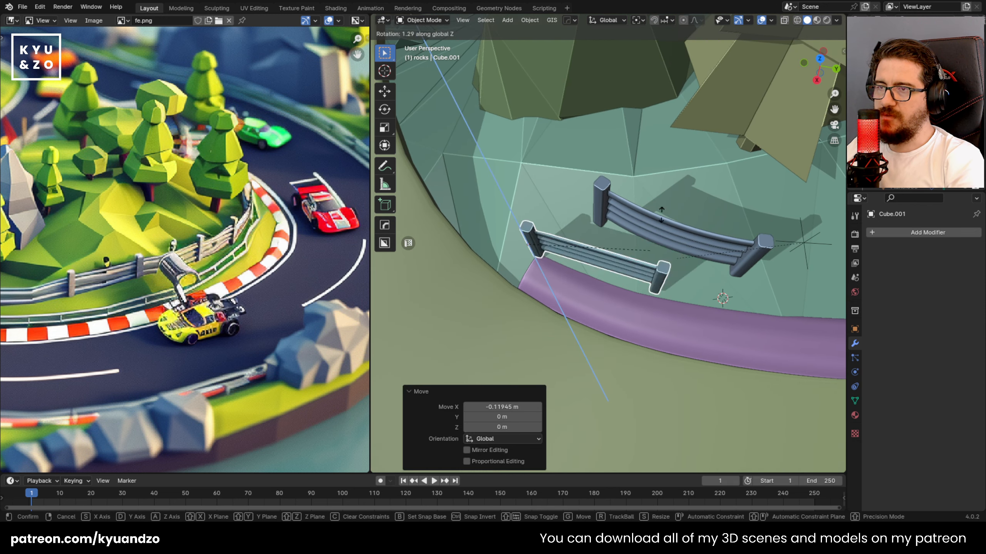
right_click(607, 273)
From above, nudge the straight section and rotate it around global Z to line it up with the curb's inner edge.
alt+middle_drag(598, 238, 606, 280)
scroll(607, 283, up, 2)
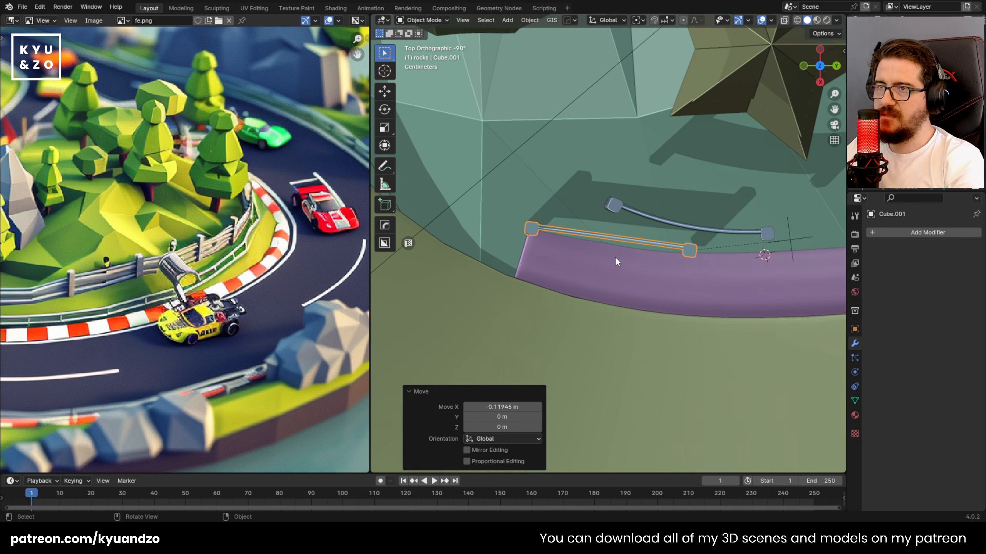
key(g)
key(r)
key(z)
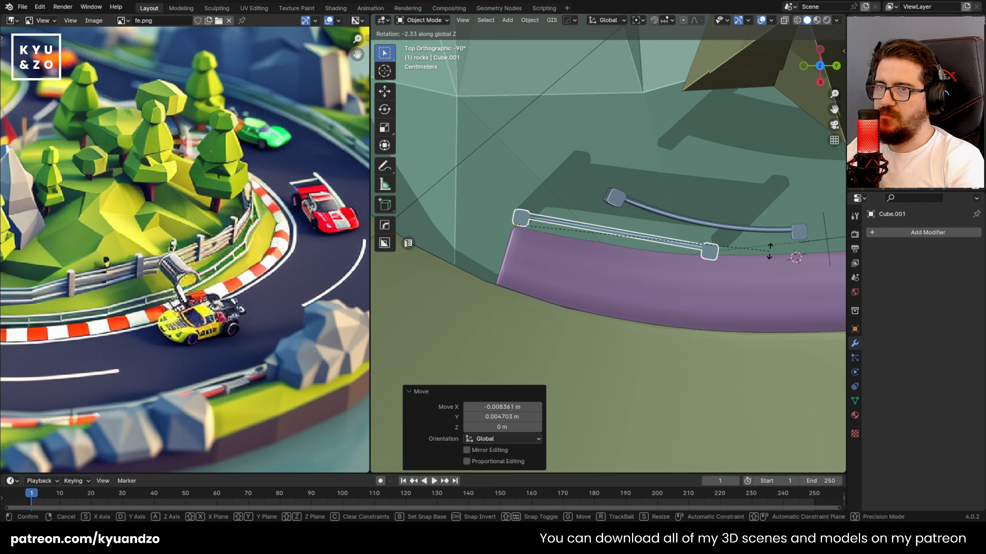
key(g)
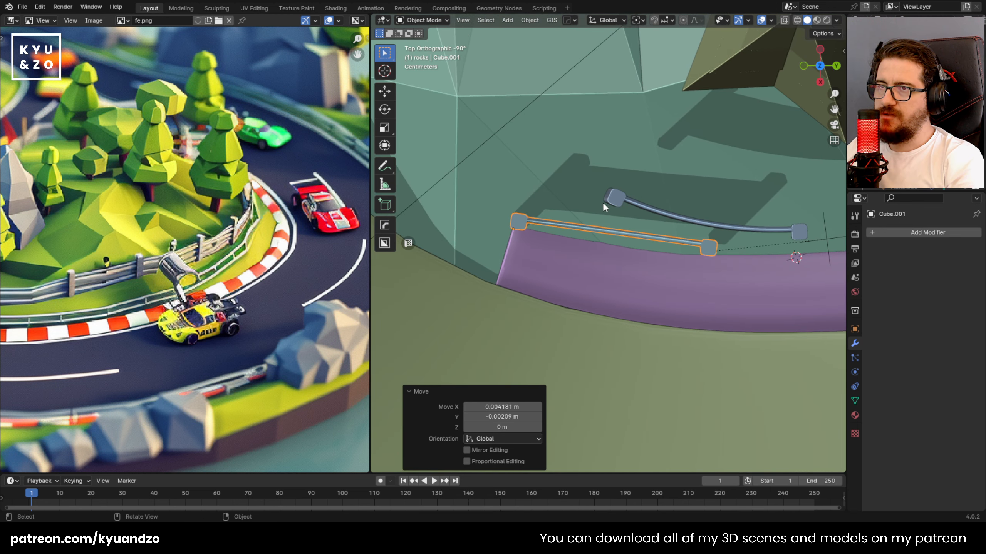
Select the bent fence section, move it beside the straight section's end post and rotate it to follow the curb.
click(605, 205)
middle_drag(605, 214, 522, 235)
key(g)
click(699, 301)
key(r)
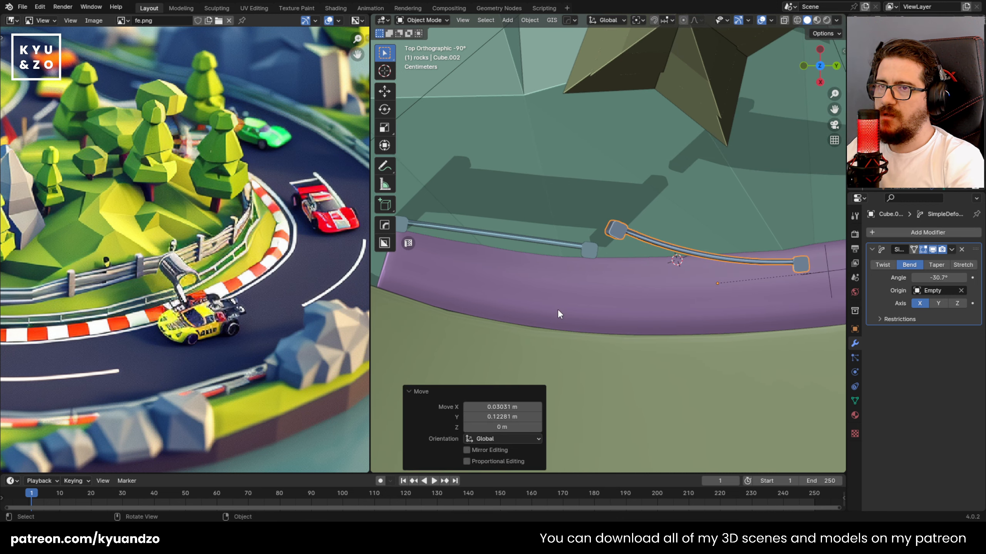
click(598, 163)
key(g)
click(597, 187)
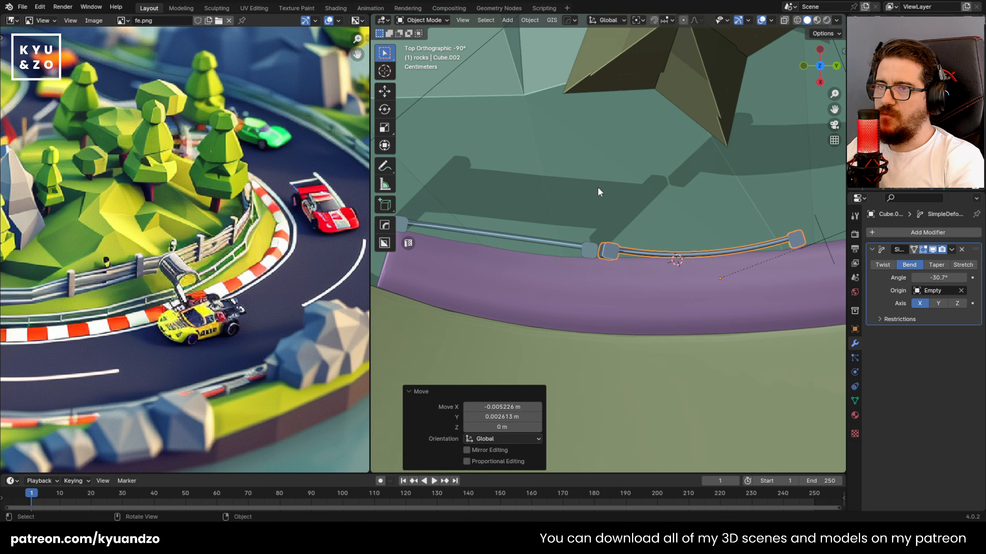
Adjust the bent fence section's height along global Z to match the hillside.
middle_drag(598, 188, 576, 91)
key(g)
key(z)
click(621, 276)
middle_drag(621, 277, 630, 223)
Lower the straight and bent fence sections along global Z into the ground, the bent one by about 0.018 m.
click(585, 319)
key(g)
key(z)
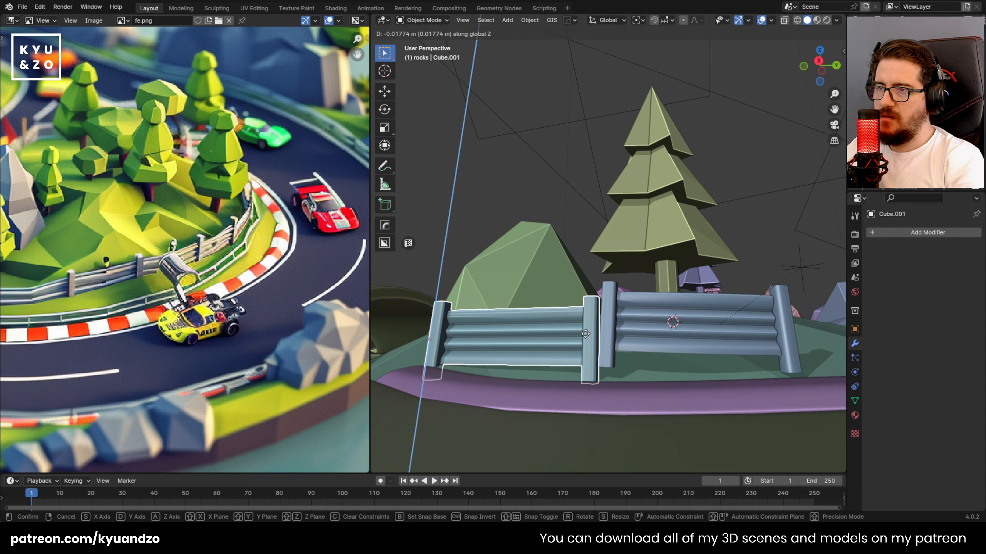
click(590, 334)
click(612, 316)
key(g)
key(z)
click(608, 333)
In the right view, tilt the bent section slightly around global X and raise it about 0.003 m along Z.
key(KP_3)
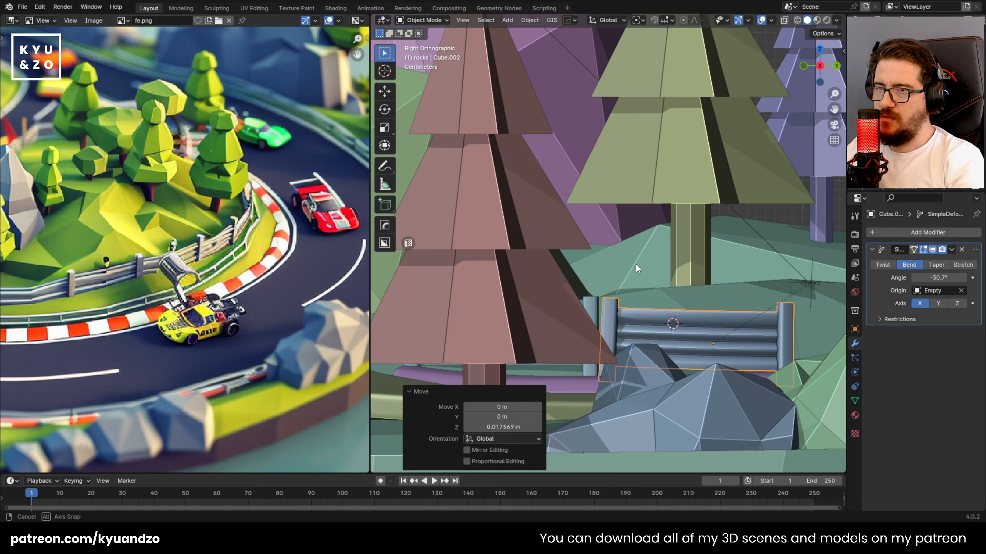
shift+middle_drag(635, 264, 576, 235)
scroll(743, 293, up, 2)
key(r)
key(x)
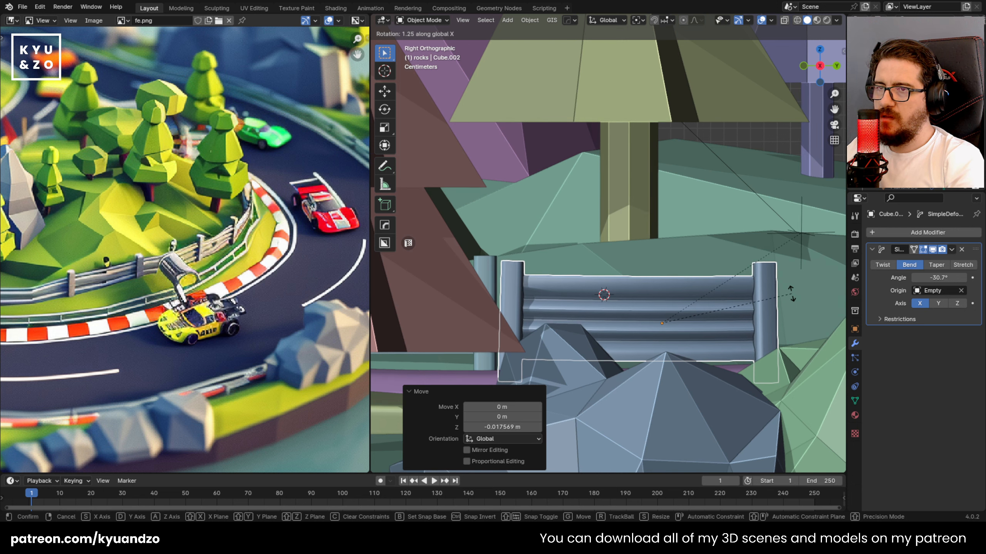
click(792, 294)
key(g)
key(a)
click(794, 289)
Rotate the bent section 0.164° around global Z and inspect its fit beside the straight section.
key(r)
key(a)
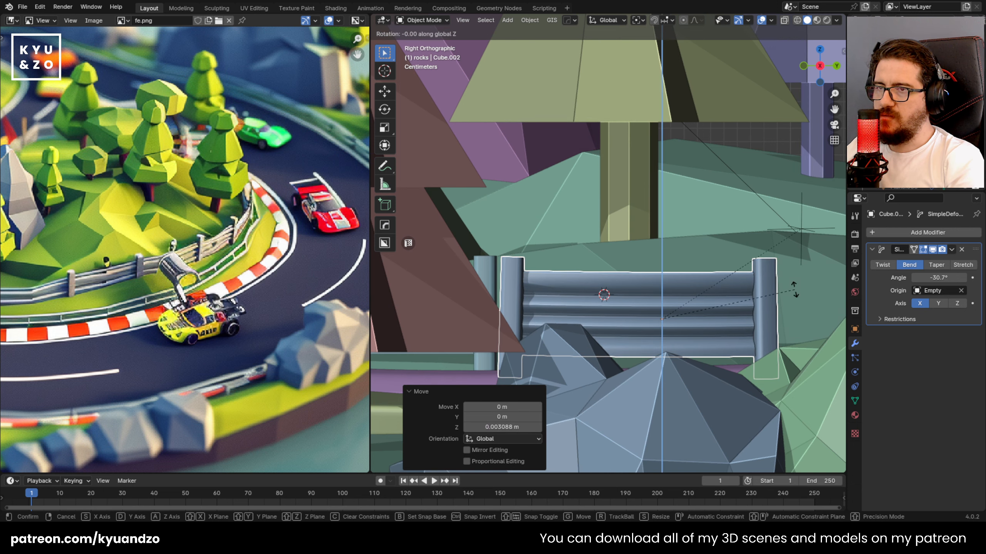
click(794, 289)
key(g)
key(z)
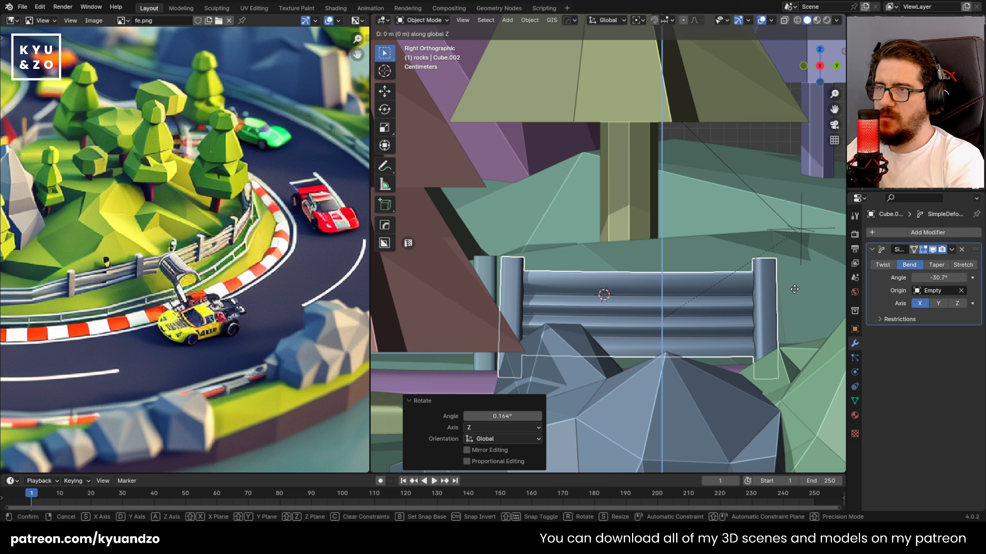
click(794, 288)
middle_drag(794, 289, 587, 292)
middle_drag(470, 322, 538, 265)
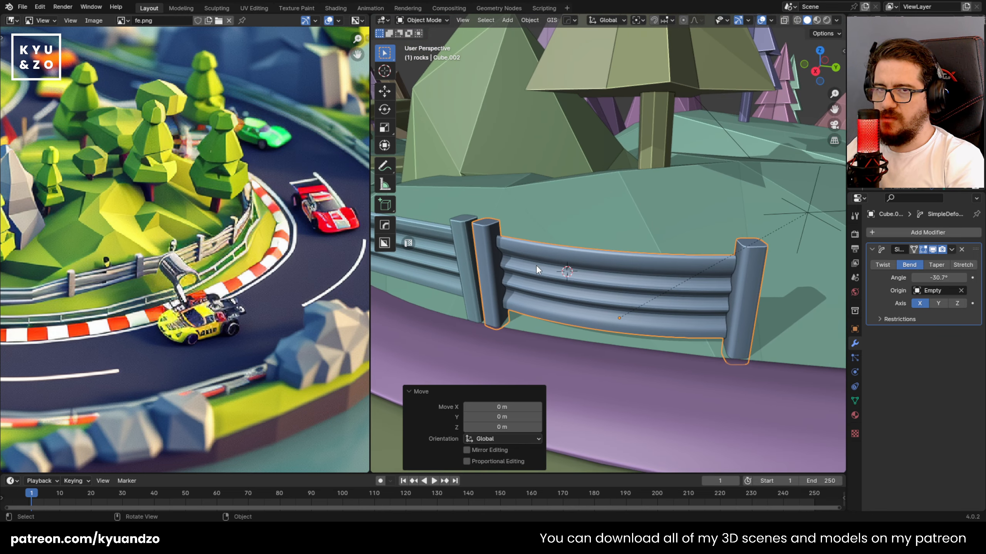
Undo the trial bend change and set the bent section's origin to its geometry, using the Bounds Center.
mouse_move(936, 277)
mouse_down()
mouse_move(926, 277)
mouse_move(949, 278)
mouse_up()
key(ctrl+z)
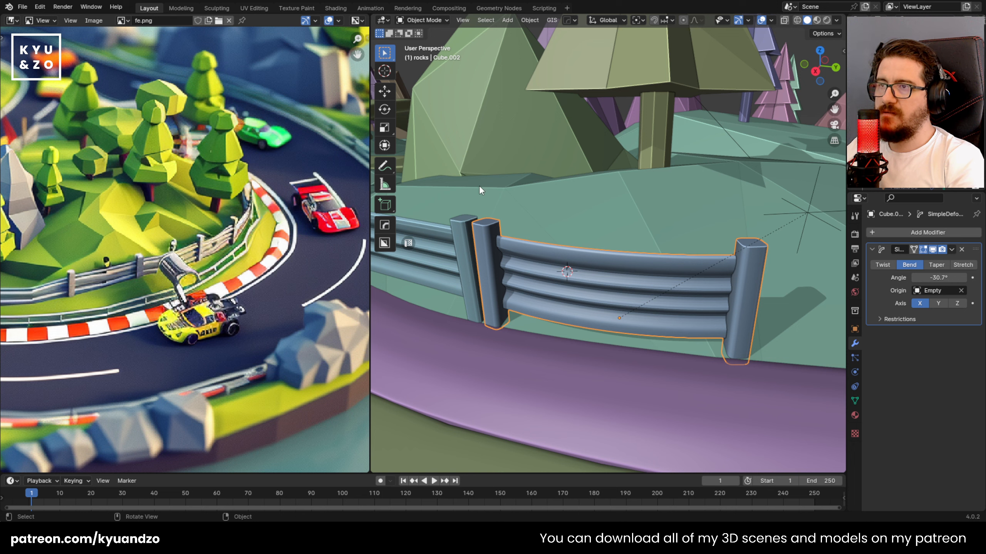
click(530, 20)
click(666, 53)
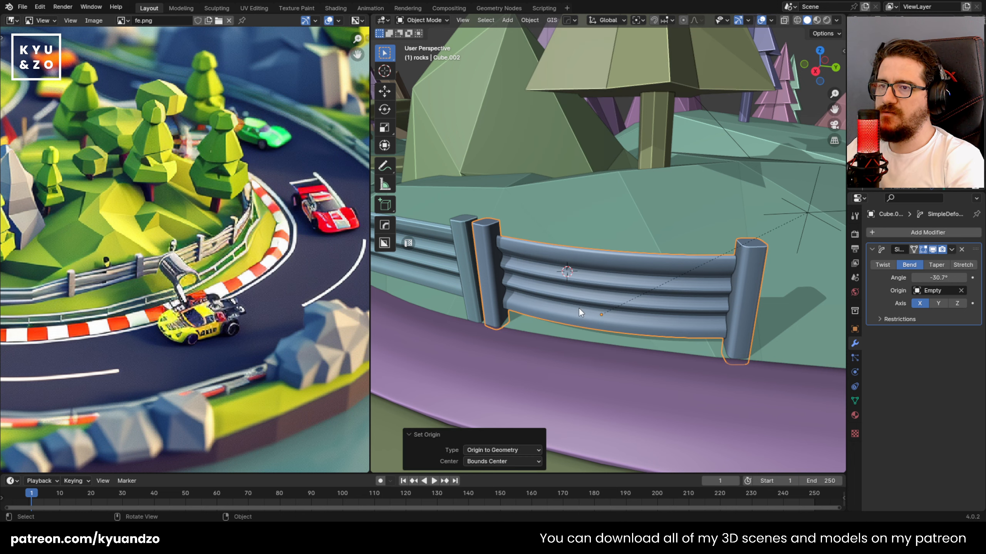
Select the Empty that serves as the bend's origin and look at its placement relative to the fence section.
click(638, 285)
click(776, 220)
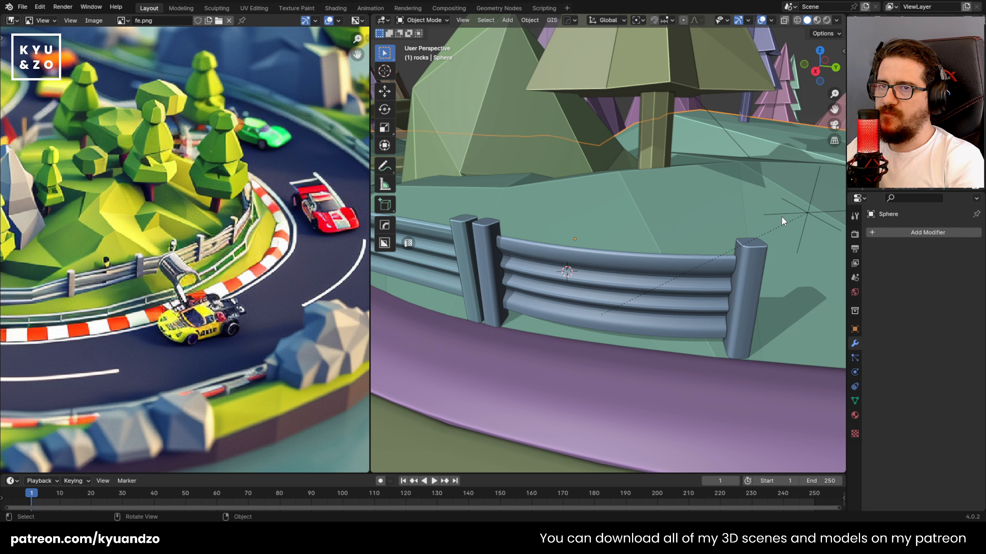
key(g)
right_click(772, 205)
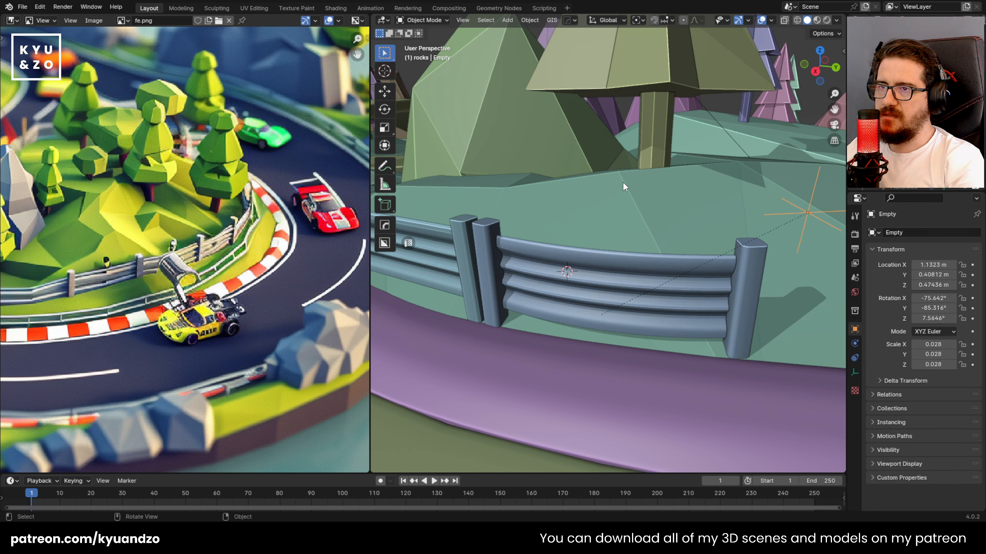
middle_drag(622, 183, 679, 238)
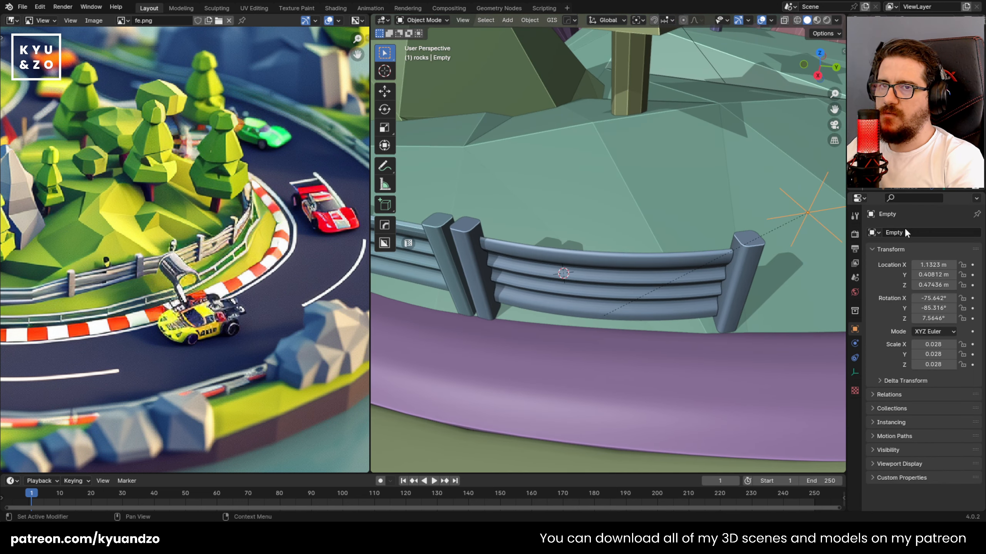
Reselect the bent fence section and set its Simple Deform bend angle to -5.7°.
click(616, 305)
mouse_move(940, 277)
mouse_down()
mouse_move(928, 277)
mouse_move(951, 277)
mouse_move(940, 277)
mouse_up()
alt+middle_drag(579, 250, 580, 283)
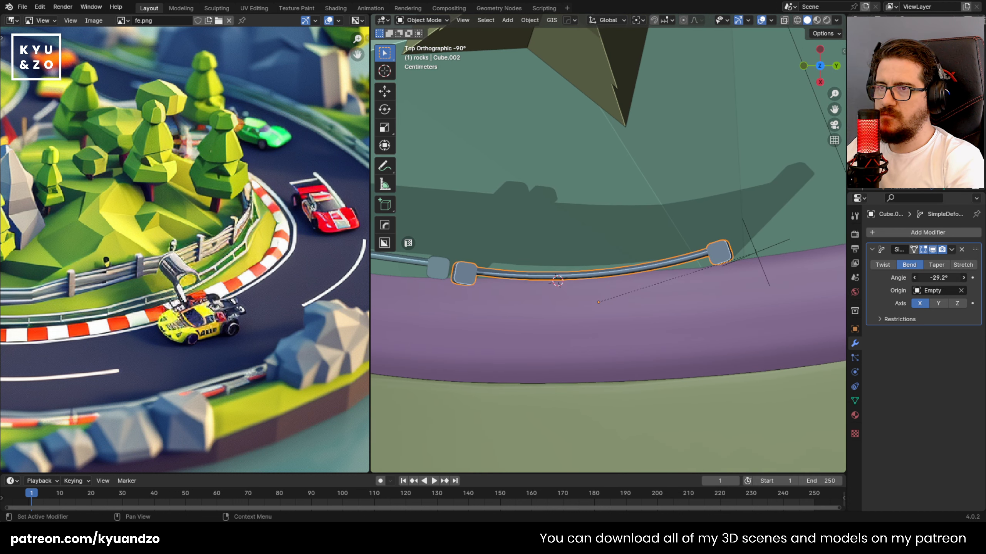
drag(939, 277, 959, 278)
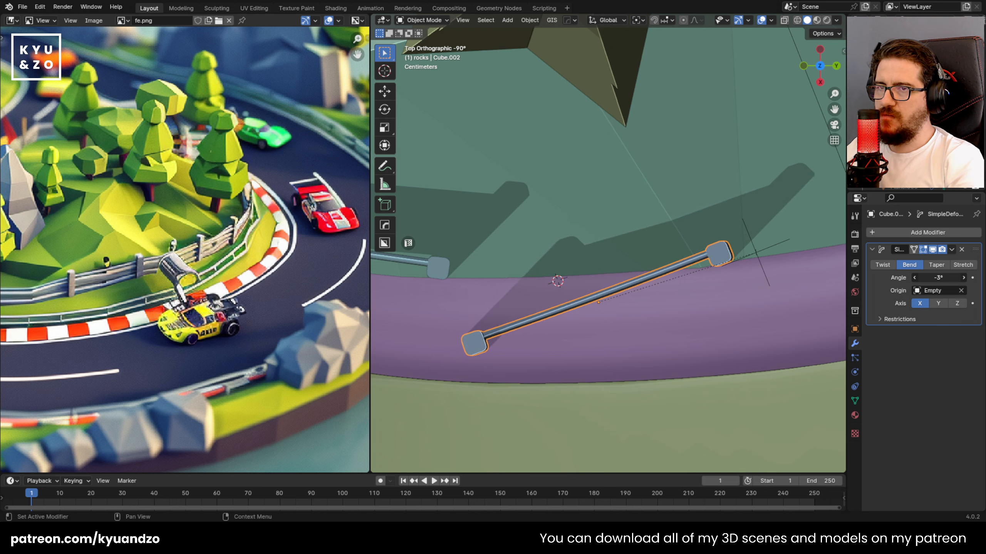
Realign the section with the curb beside the straight section, rotating it 16.1° from above and a further 1.25° around global Z.
mouse_move(518, 296)
middle_down()
mouse_move(491, 174)
mouse_move(405, 212)
mouse_move(436, 264)
mouse_move(509, 309)
middle_up()
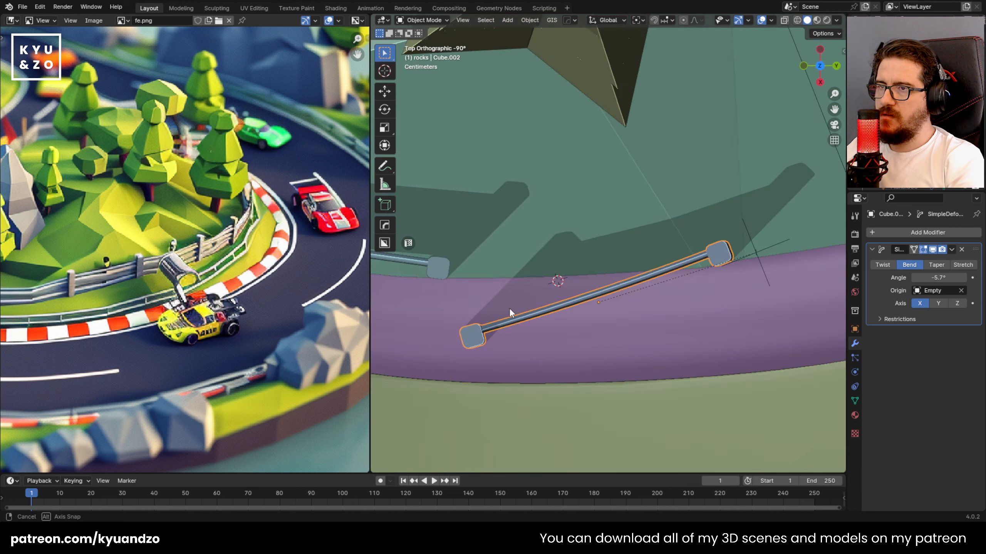
key(r)
click(801, 271)
key(g)
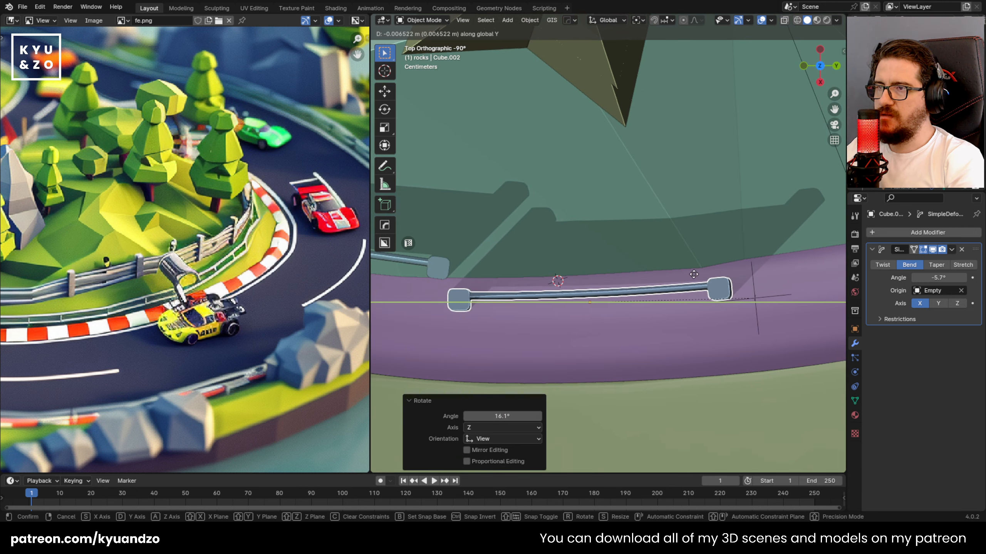
key(x)
click(693, 273)
key(r)
key(z)
click(757, 260)
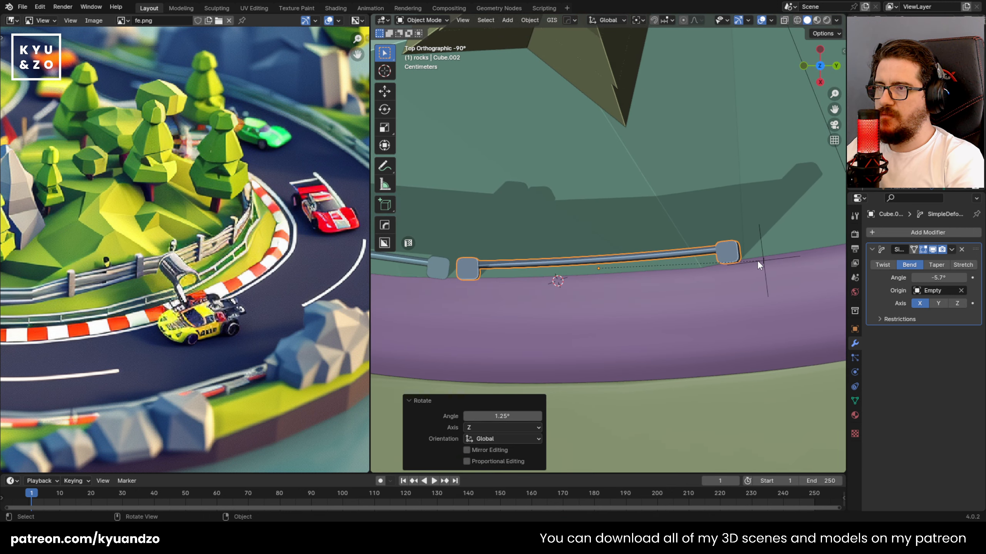
Duplicate the bent fence section along the curb, rotate the copy -2.23° and fit it against the previous section's end post.
scroll(529, 270, down, 4)
scroll(528, 270, down, 1)
scroll(530, 275, up, 3)
key(shift+d)
click(699, 231)
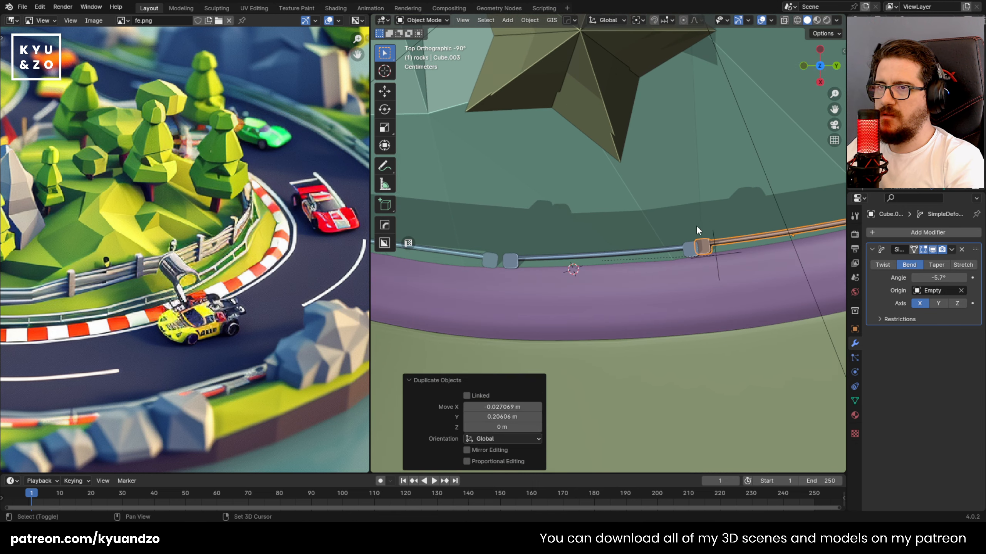
shift+middle_drag(698, 230, 513, 259)
key(r)
click(714, 246)
key(g)
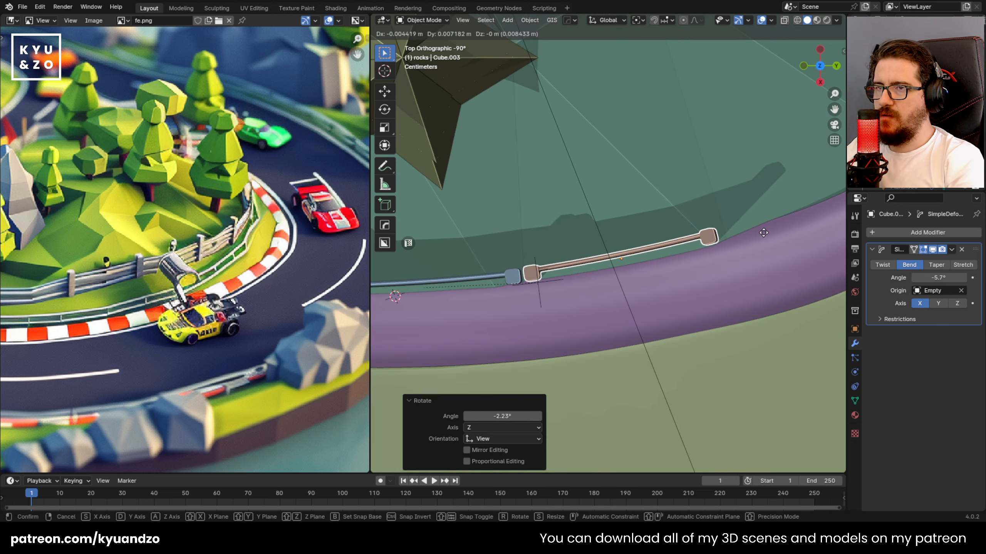
click(764, 232)
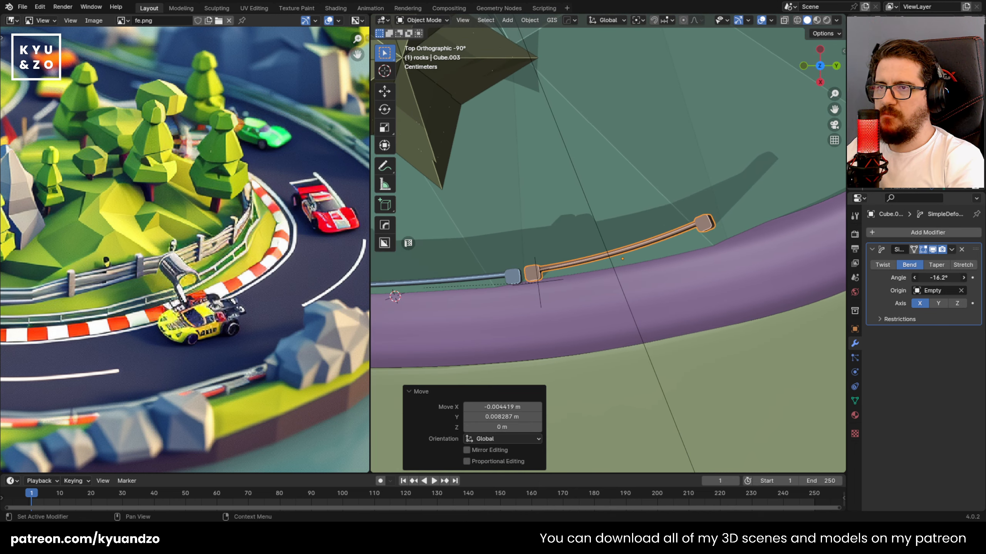
Set the copy's Simple Deform bend angle to -17.5° and realign it with the curb by small rotations and a global X move.
click(818, 260)
key(g)
key(y)
key(x)
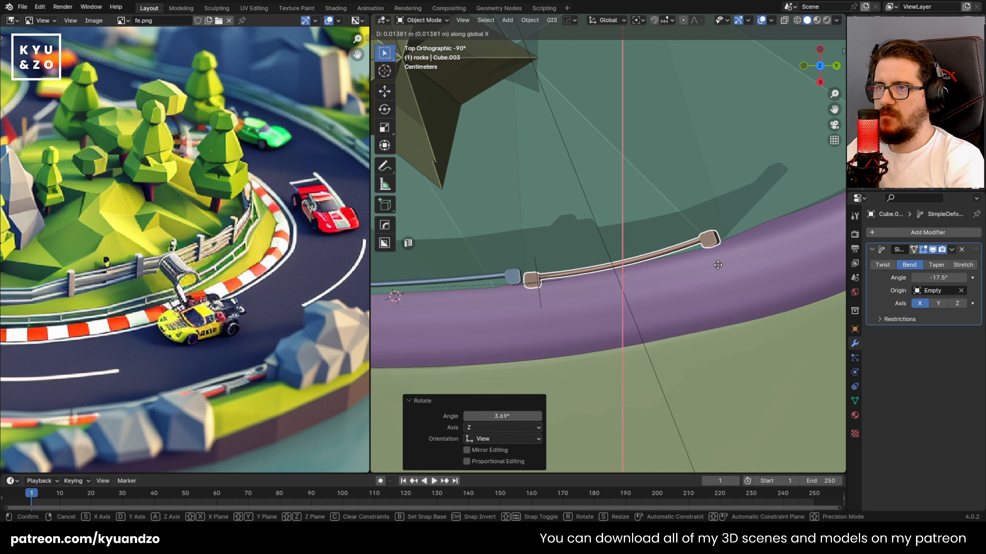
click(716, 262)
key(r)
click(706, 272)
middle_drag(707, 272, 623, 169)
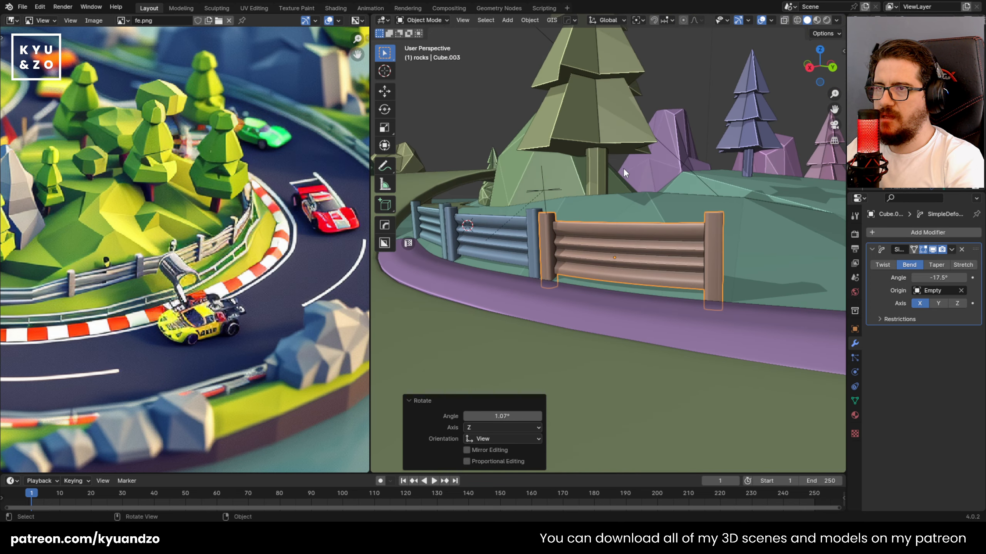
Raise the copied fence section 0.004347 m along Z and save the file.
key(g)
key(z)
click(624, 164)
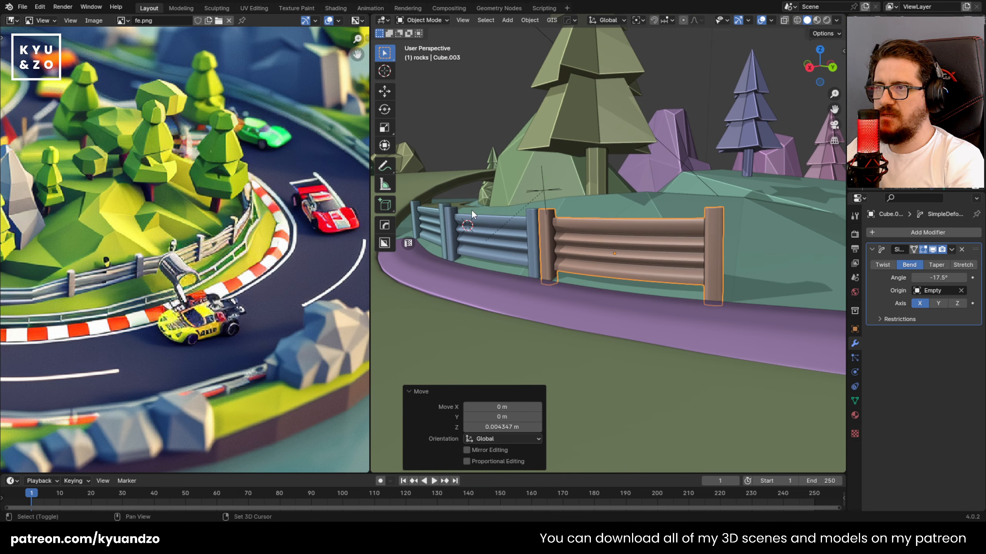
scroll(571, 225, up, 3)
key(ctrl+s)
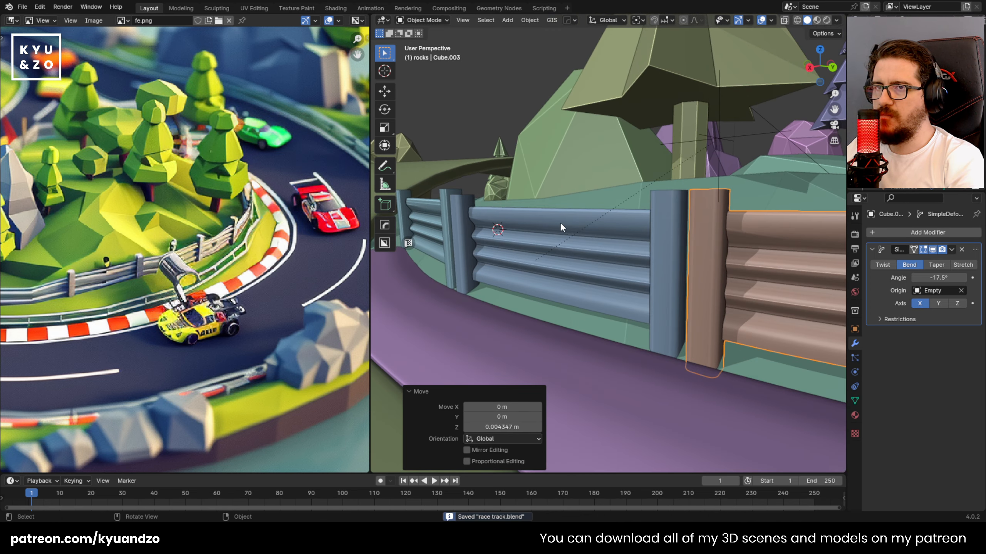
Duplicate the -17.5° section by X -0.037058 m and Y 0.21706 m, and try repositioning the copy against the curb.
middle_drag(561, 228, 608, 245)
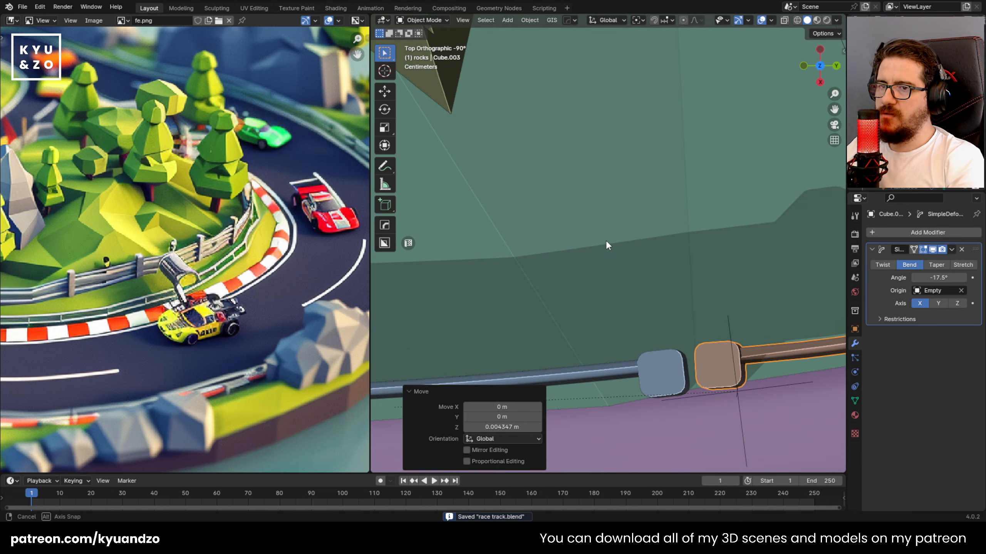
scroll(555, 254, down, 5)
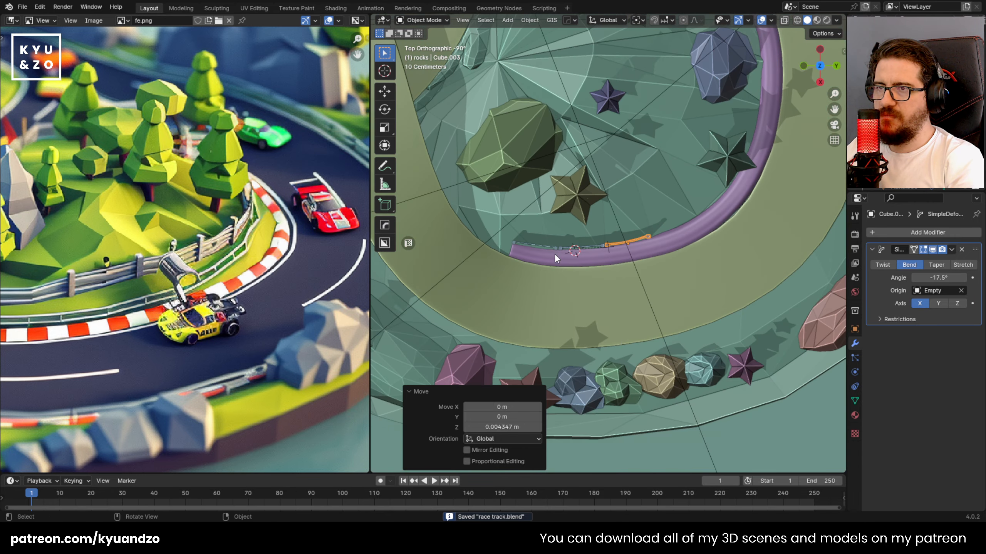
scroll(554, 253, up, 5)
scroll(550, 259, up, 3)
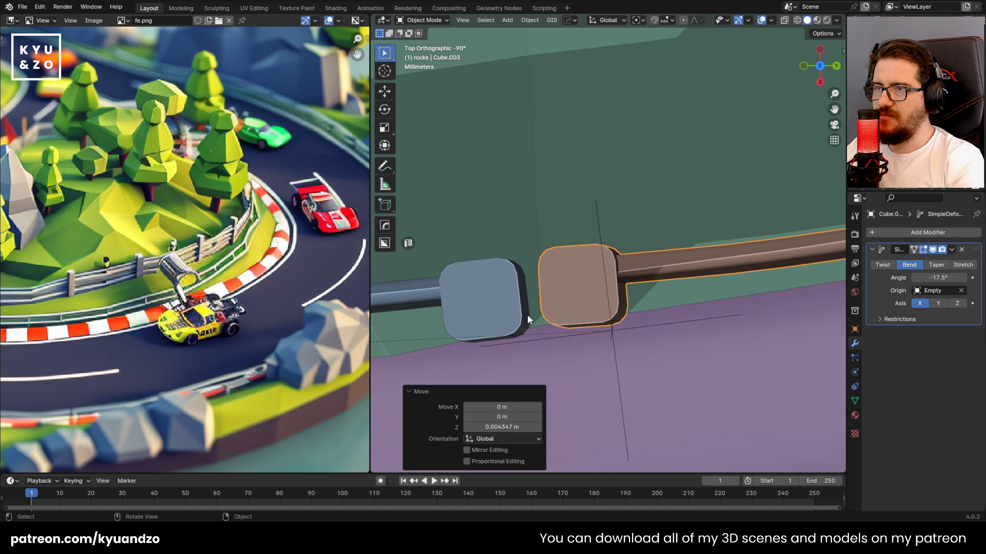
scroll(510, 278, down, 6)
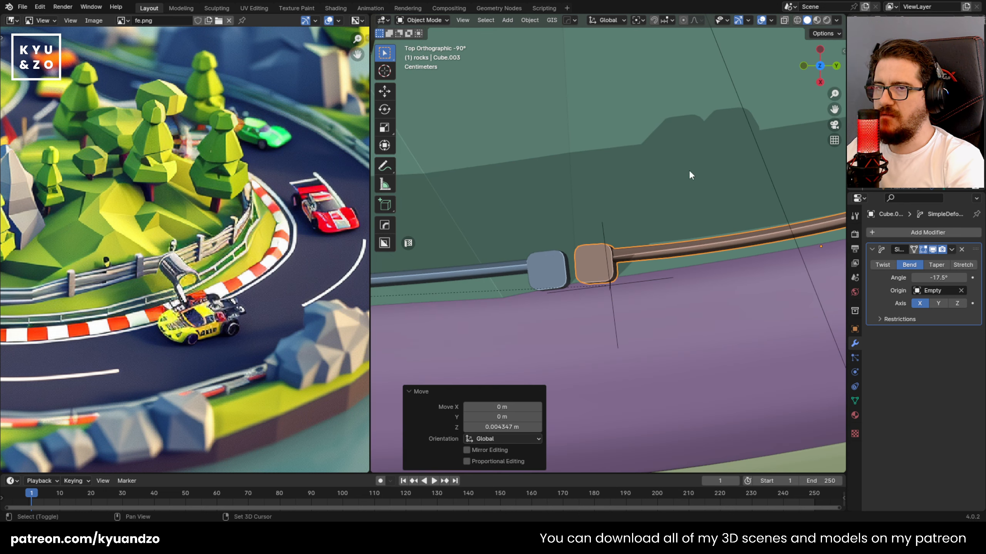
key(shift+d)
click(697, 211)
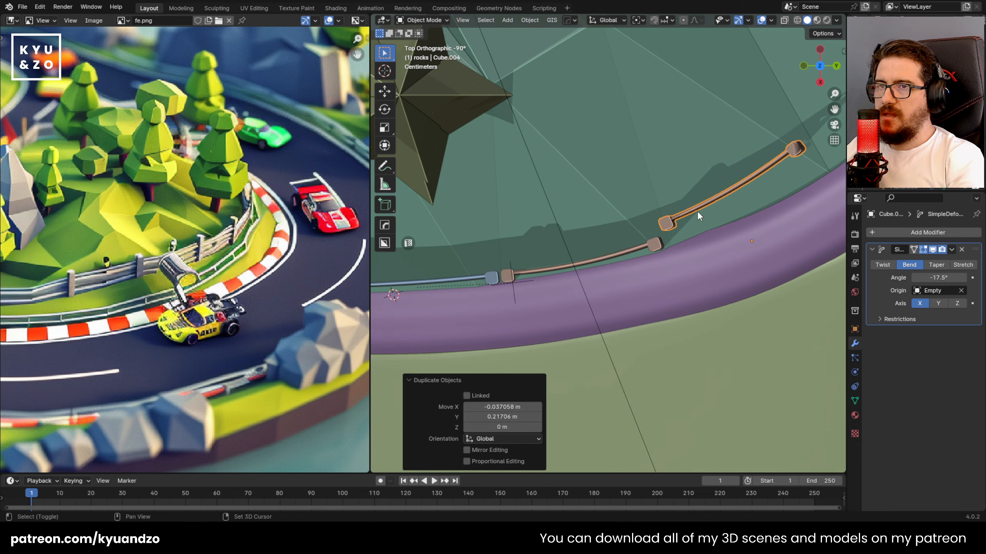
shift+middle_drag(697, 211, 599, 234)
key(g)
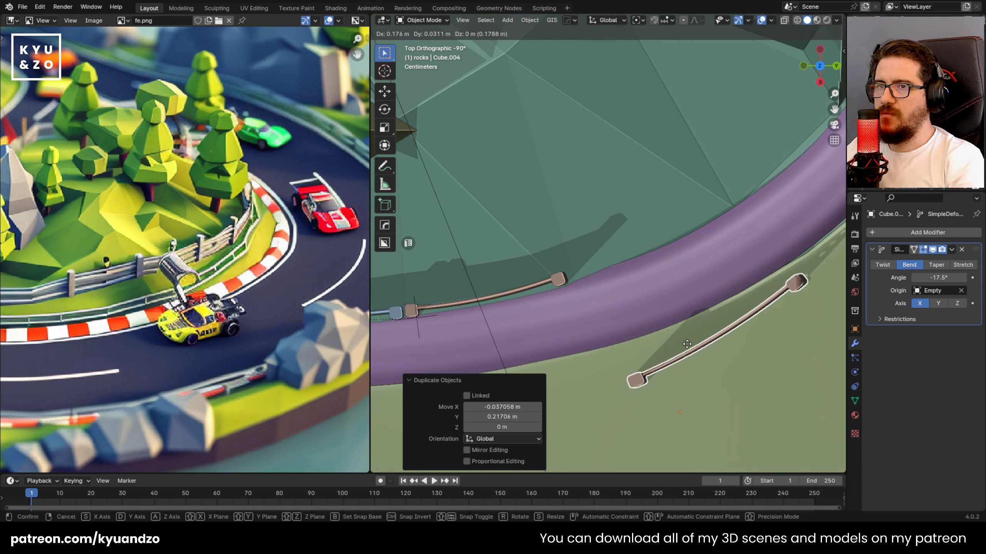
middle_drag(684, 259, 701, 213)
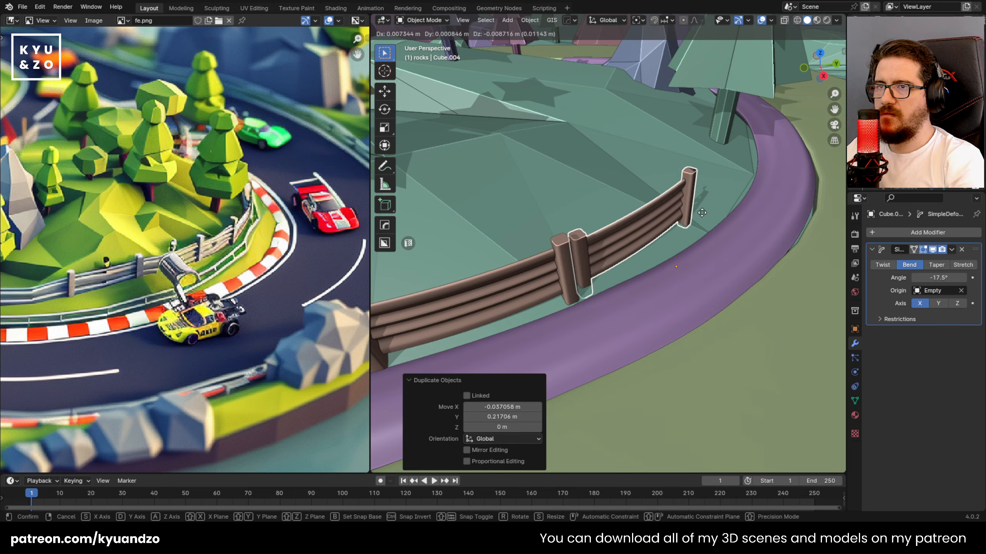
right_click(473, 65)
Delete both fence copies bent at -17.5°, keeping the section bent at -5.7°.
scroll(520, 118, down, 12)
scroll(523, 120, up, 6)
key(Delete)
scroll(523, 225, up, 4)
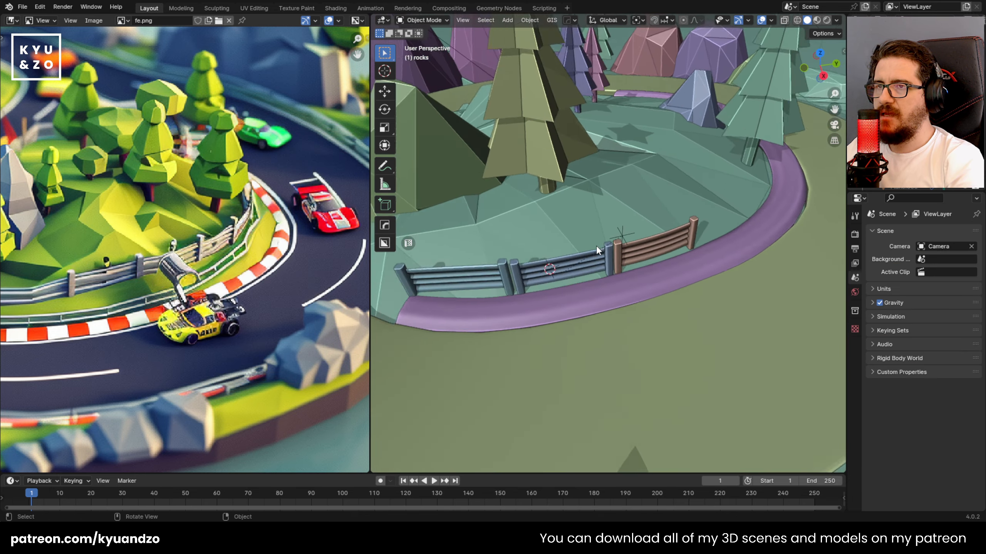
scroll(596, 248, up, 3)
click(684, 255)
key(g)
click(735, 220)
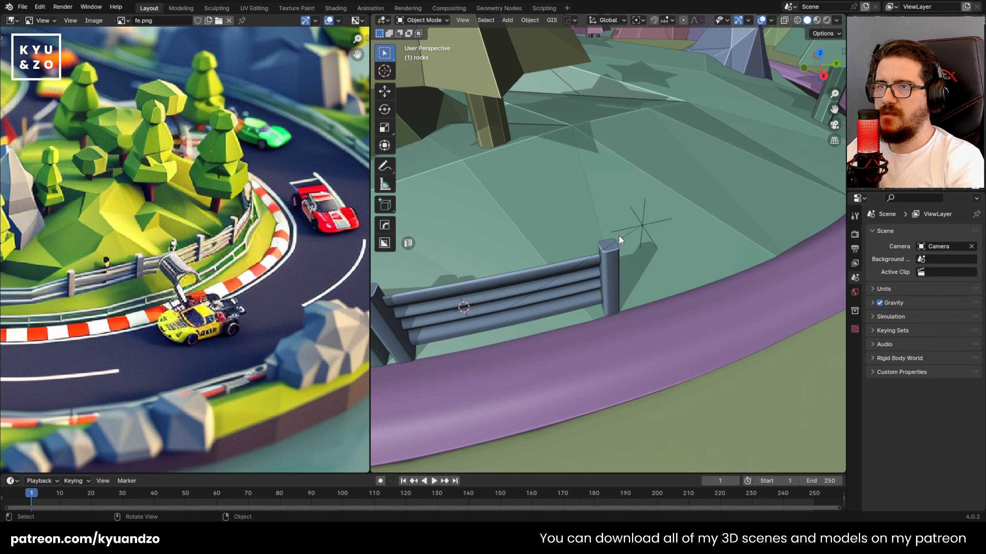
Try moving the Empty that serves as the bend's origin away from the -5.7° fence section.
click(593, 263)
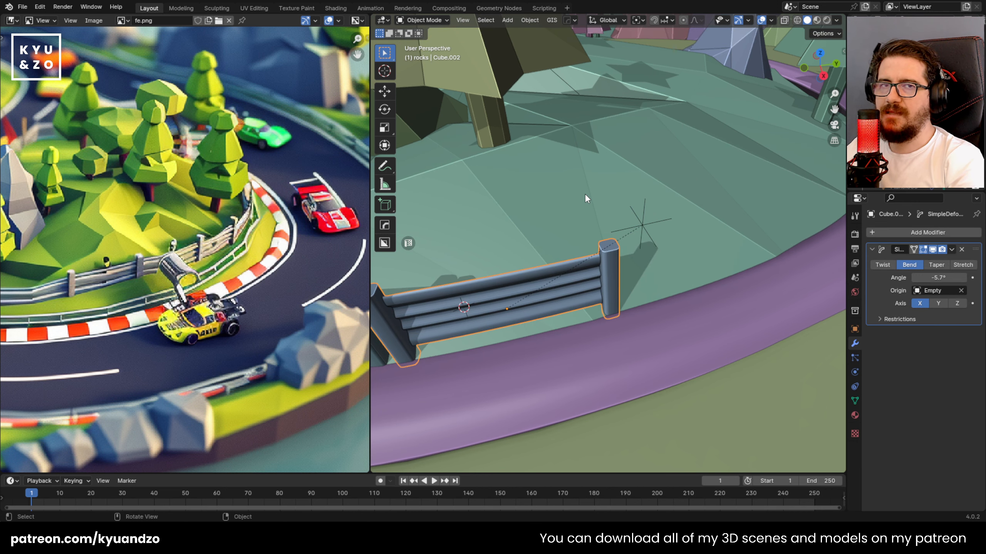
click(639, 224)
key(g)
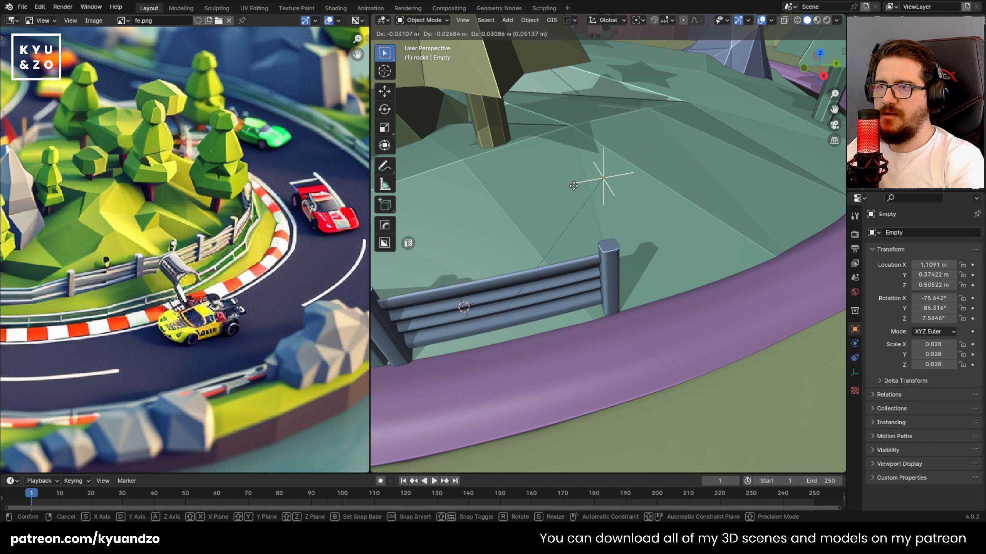
click(612, 233)
Duplicate the -5.7° fence section together with its Empty by X -0.028653 m and Y 0.21543 m, rotating the copies -7.79° from above.
click(585, 280)
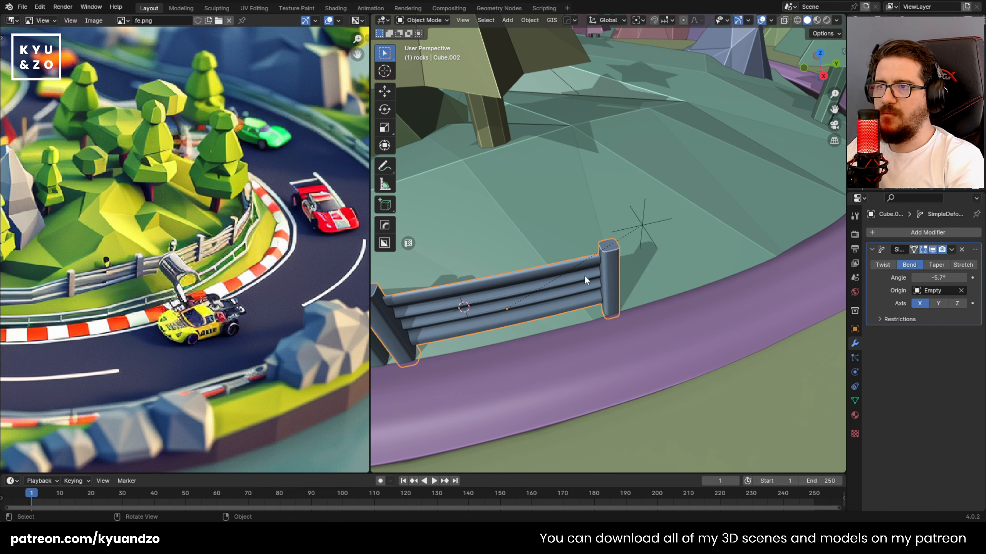
click(637, 230)
scroll(572, 213, down, 3)
alt+middle_drag(572, 214, 555, 275)
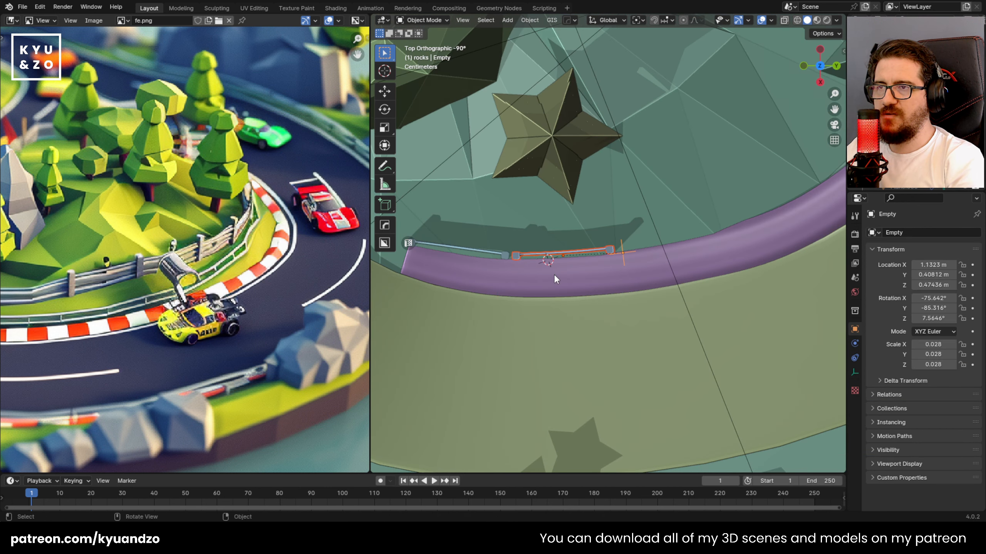
key(g)
click(666, 244)
key(r)
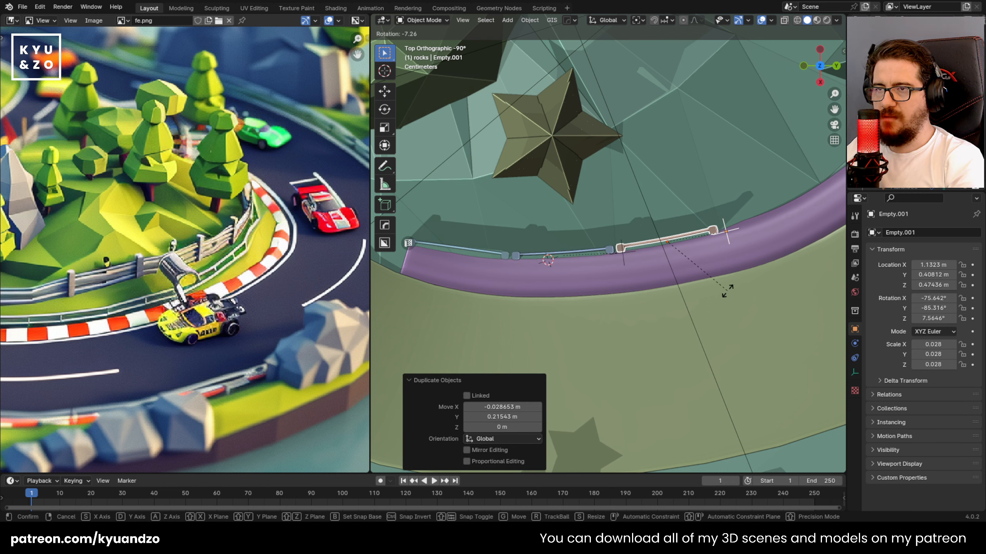
click(727, 290)
Increase the copied section's Simple Deform bend to follow the curb, and realign it together with its Empty against the previous post.
scroll(613, 247, up, 3)
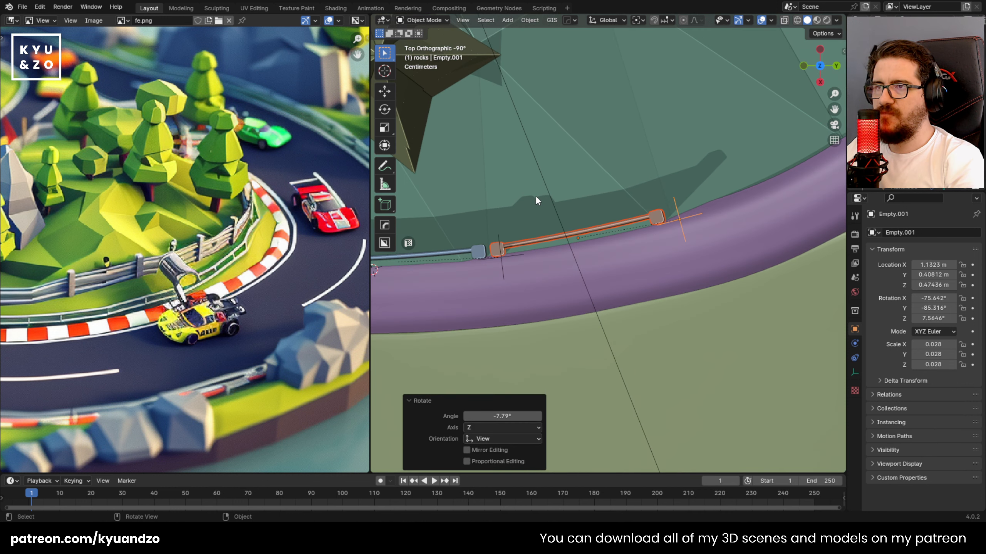
click(591, 237)
drag(938, 278, 919, 277)
click(677, 221)
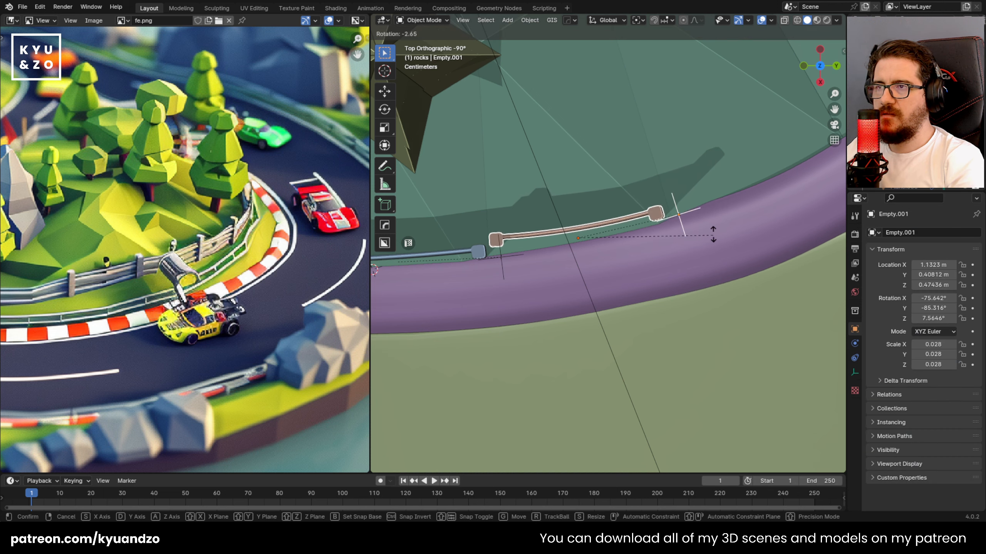
key(g)
click(718, 233)
key(r)
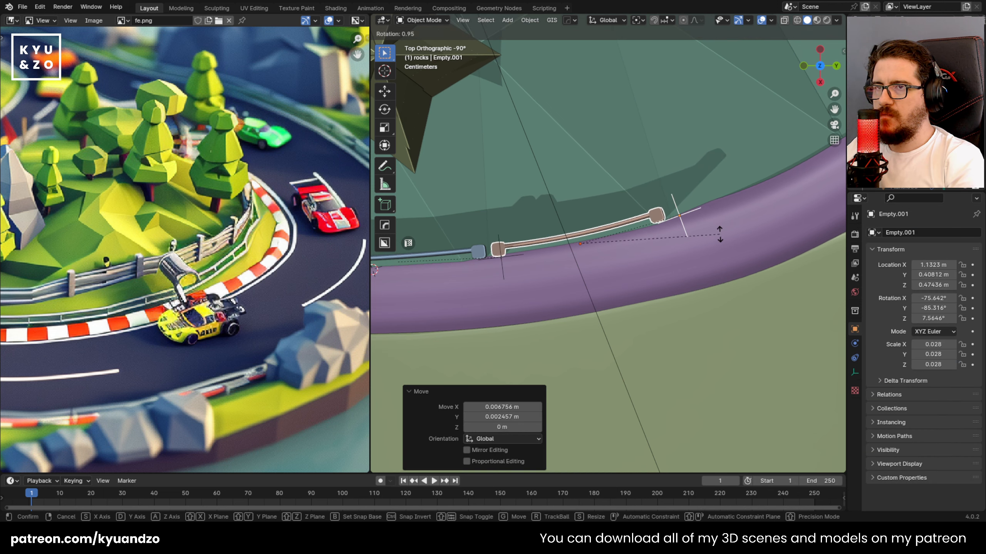
click(720, 234)
Duplicate the section and its Empty by X -0.065713 m and Y 0.20021 m, rotate them about -17.8° and fit them post to post.
shift+middle_drag(673, 194, 535, 255)
key(shift+d)
click(689, 212)
key(r)
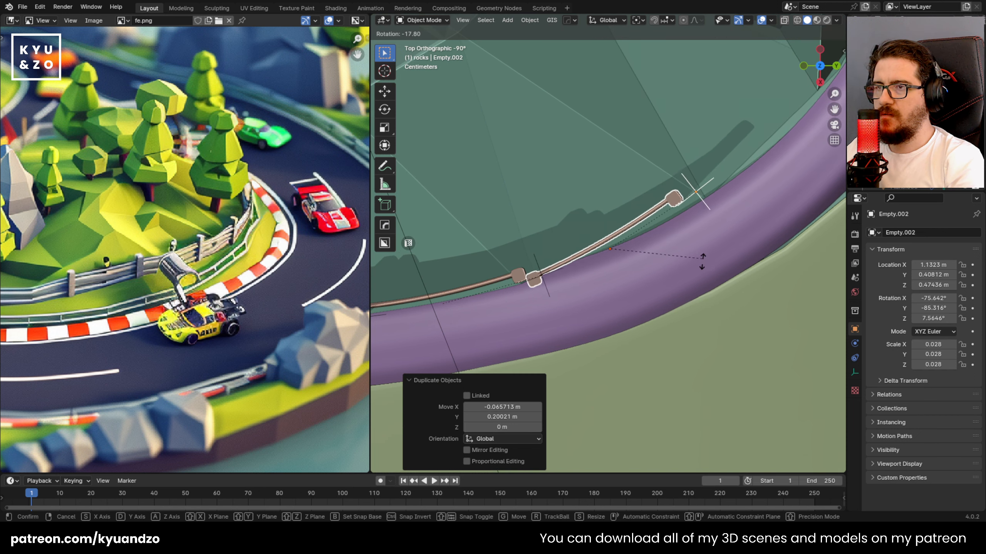
click(700, 263)
key(g)
click(709, 269)
Duplicate the newest section and Empty toward the tree beside the curb, rotate them -18° and shift them X -0.004299 m, Y 0.028865 m.
shift+middle_drag(662, 214, 556, 306)
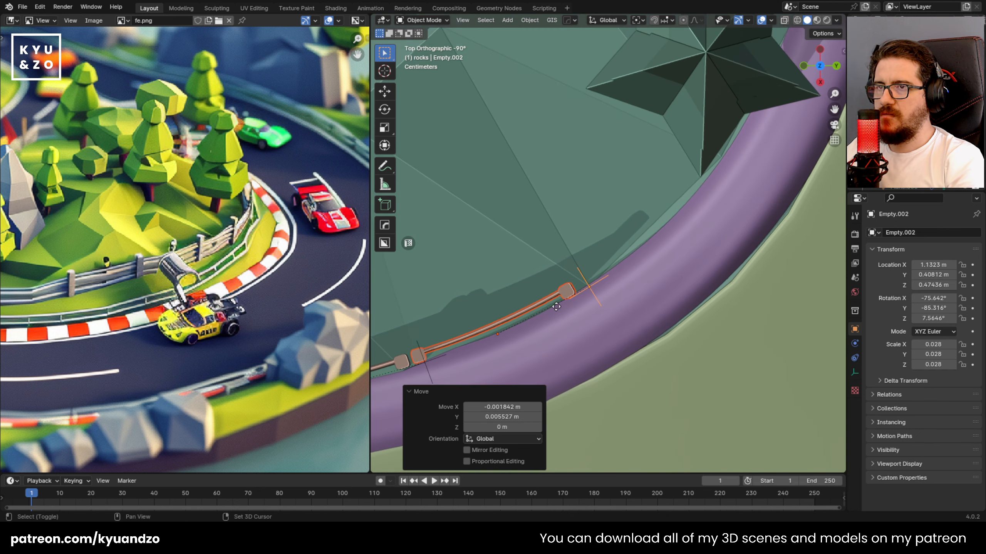
key(shift+d)
click(683, 215)
key(r)
click(735, 233)
key(g)
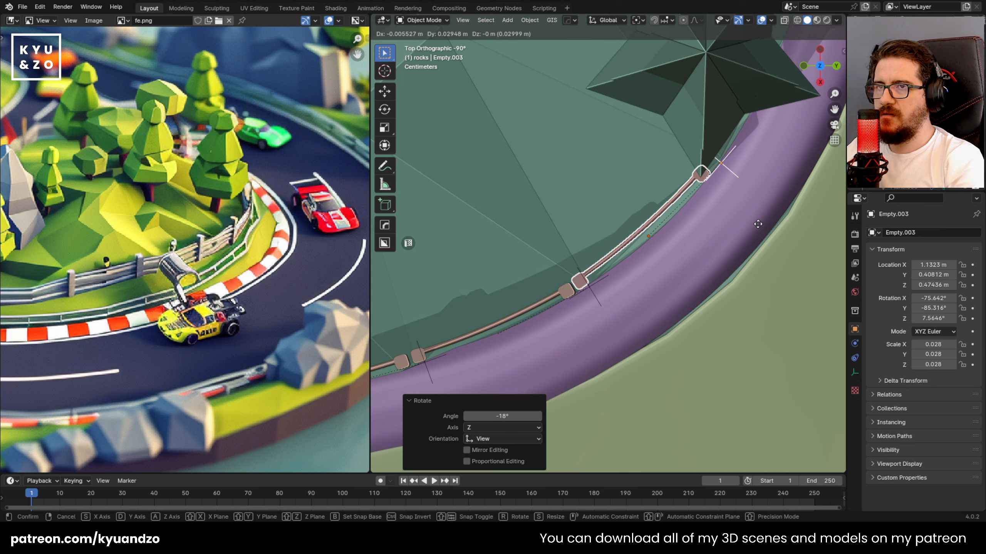
click(757, 225)
Add another copy of the section and Empty passing under the tree beside the curb, rotating and moving it to meet the previous post.
shift+middle_drag(661, 237, 485, 412)
key(shift+d)
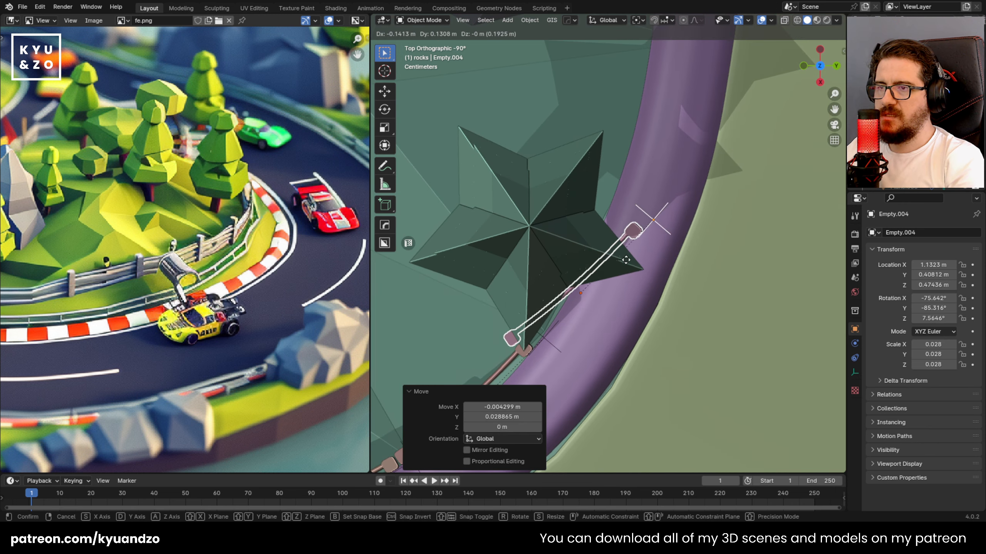
click(608, 253)
key(r)
click(670, 281)
key(g)
click(690, 262)
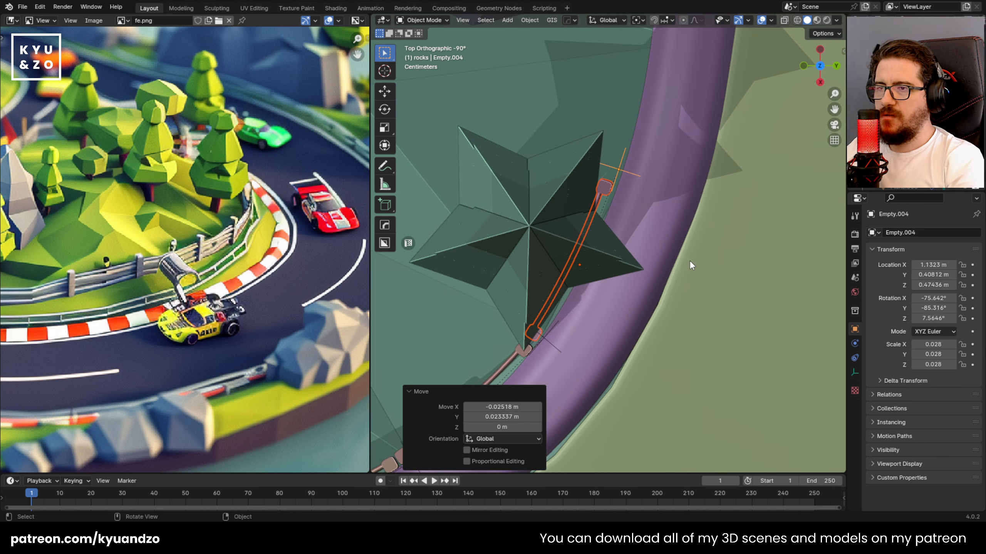
key(r)
click(691, 261)
key(g)
click(693, 268)
Duplicate the section and Empty beyond the tree, rotate them -13° and a further -2.23°, and align them with the curb's inner edge.
shift+middle_drag(645, 125, 628, 259)
key(shift+d)
click(672, 82)
key(r)
click(676, 259)
key(g)
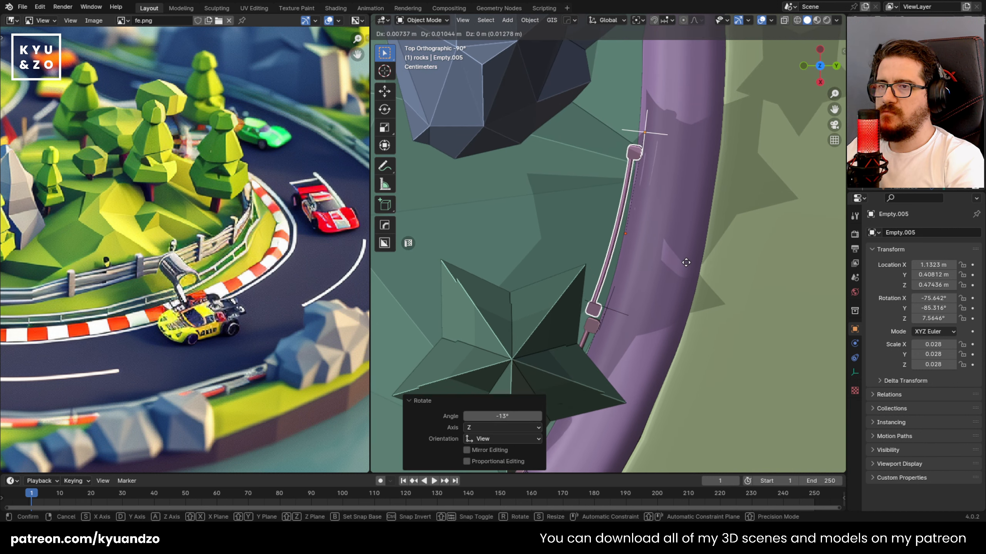
click(687, 263)
key(r)
click(692, 264)
key(g)
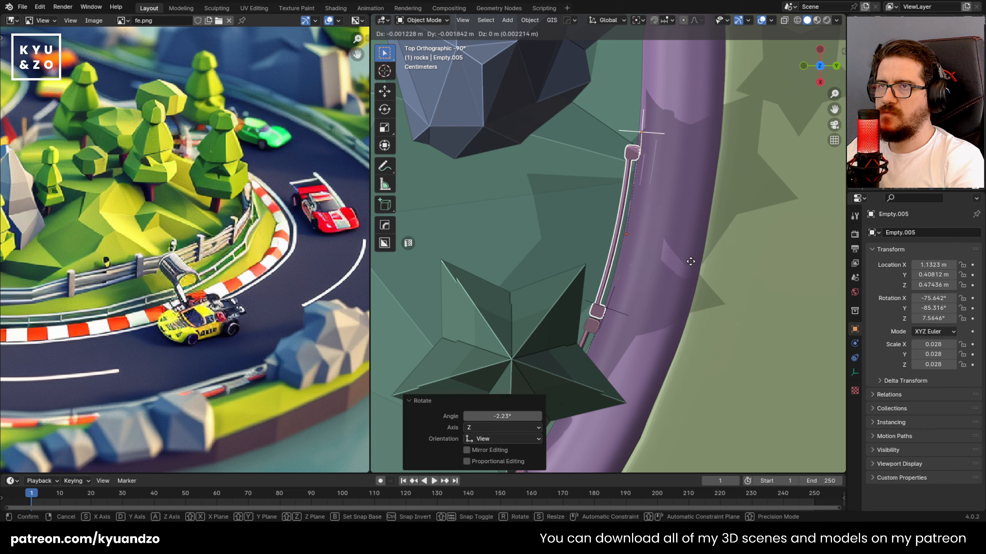
click(690, 263)
Duplicate the section and Empty beside the large blue rock, rotate them -13.5°, fit them to the previous post, and rotate 2.74° more.
shift+middle_drag(636, 206, 548, 411)
key(shift+d)
click(579, 183)
key(r)
click(622, 270)
key(g)
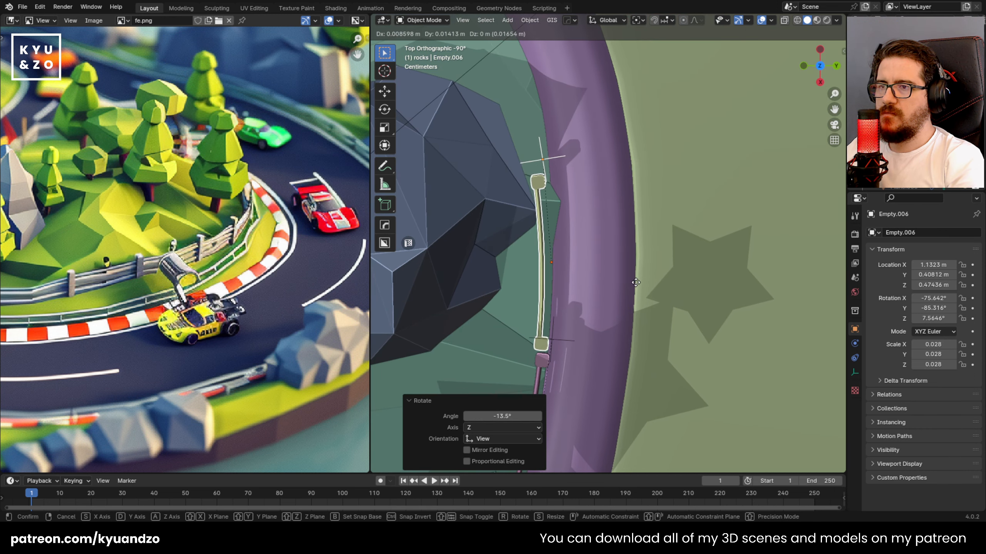
click(637, 283)
key(r)
click(642, 288)
Duplicate the section and Empty past the blue rock, rotate them to the curb and finish with a move of X -0.008598 m, Y -0.001228 m.
shift+middle_drag(606, 219, 624, 326)
key(shift+d)
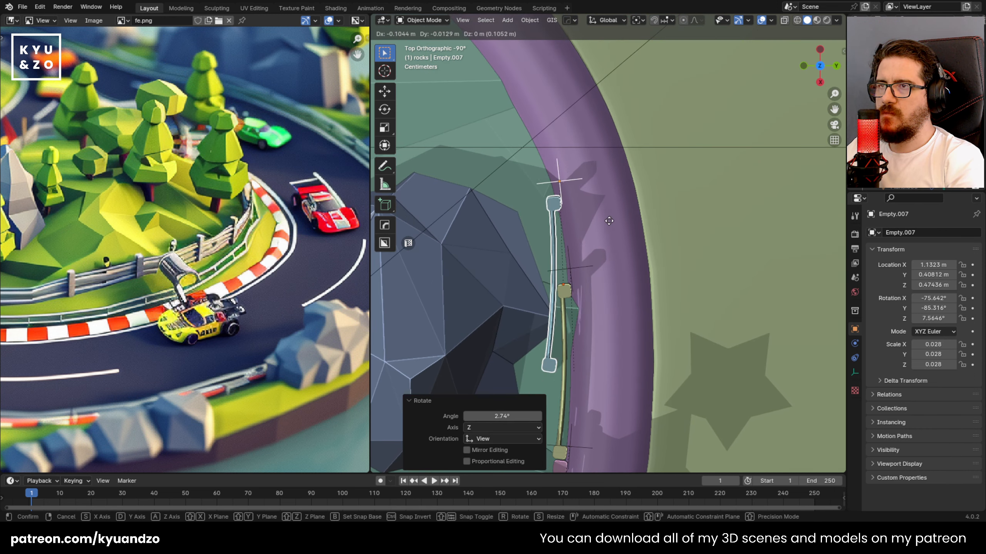
click(607, 188)
key(r)
click(658, 239)
key(g)
click(660, 210)
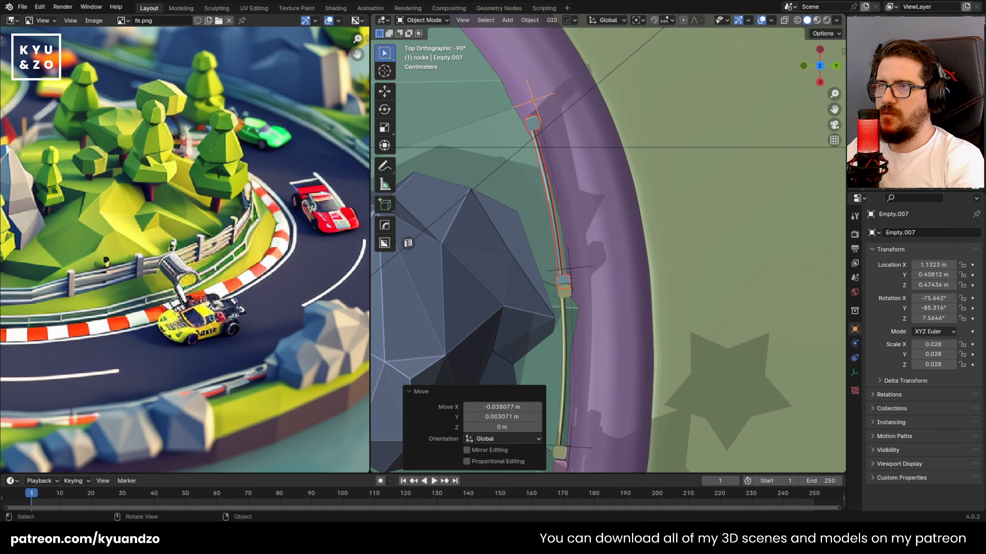
key(r)
click(659, 210)
key(g)
click(660, 209)
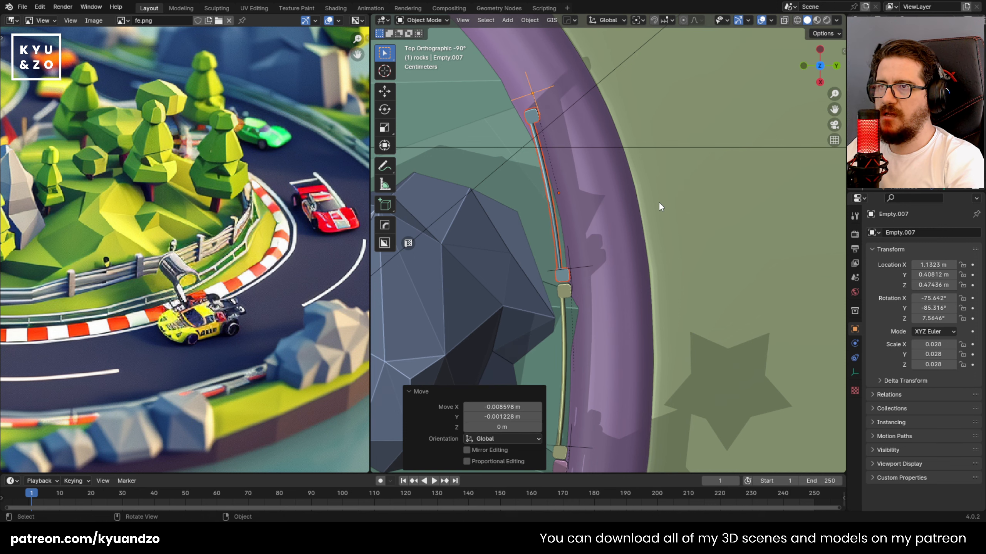
Fine-tune the section and Empty past the blue rock with a move of X 0.001842 m, Y 0.000614 m.
shift+middle_drag(569, 156, 659, 204)
key(g)
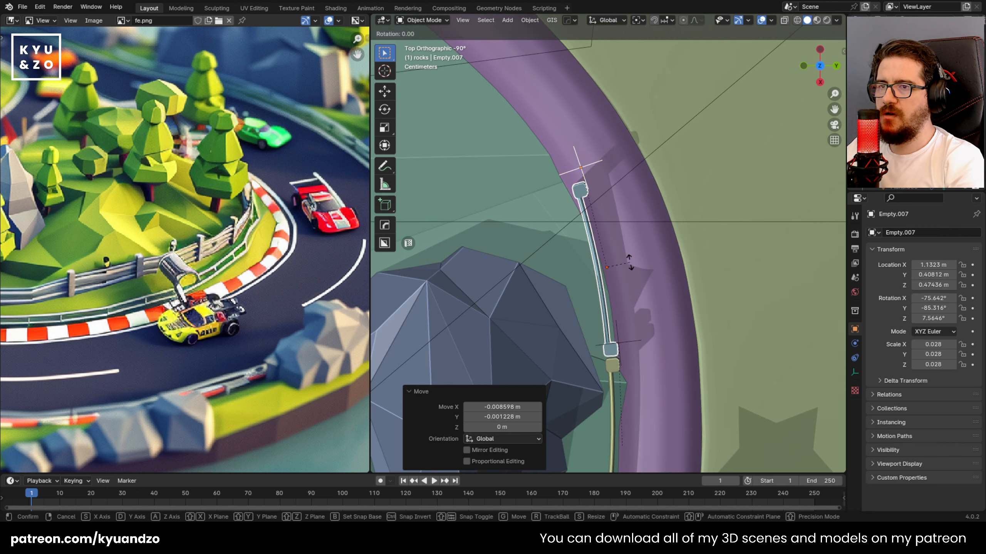
click(634, 264)
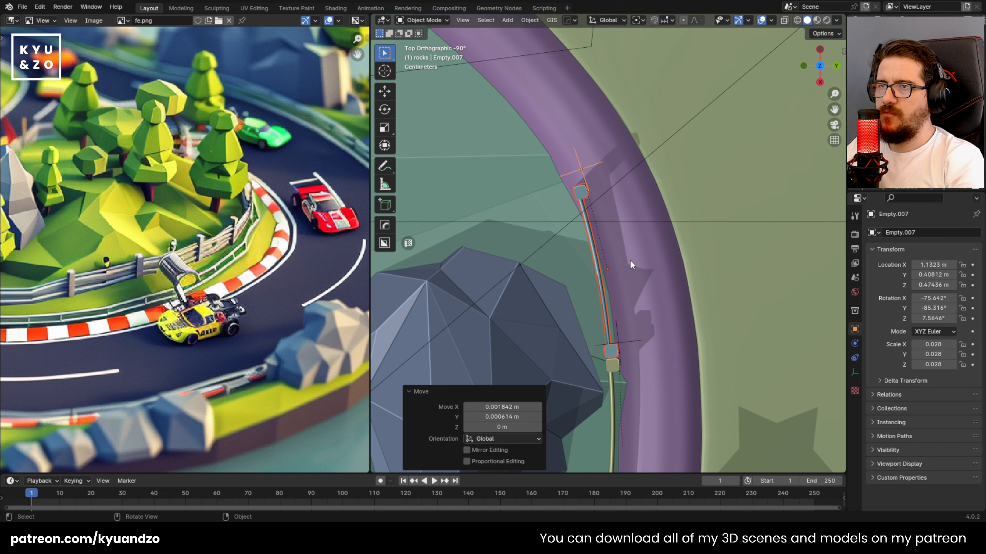
Duplicate the section and Empty further along the curb's inner edge, rotate them -27.9° and move them to meet the previous post.
shift+middle_drag(631, 264, 660, 288)
key(shift+d)
click(602, 150)
key(r)
click(658, 198)
key(g)
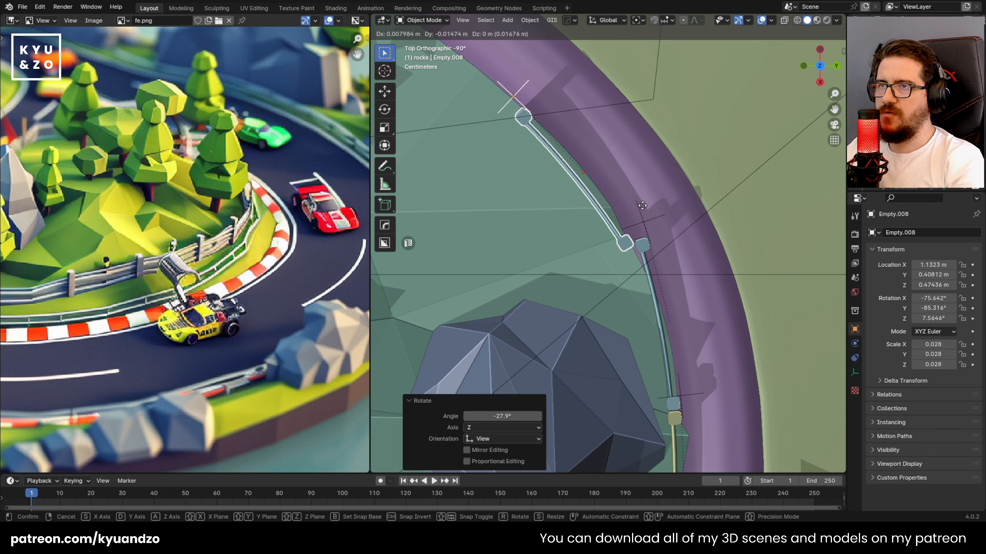
click(640, 198)
Duplicate the section and Empty to the curb's end, rotate them to the curve, nudge X and Y 0.004913 m, and rotate -4.51° more.
shift+middle_drag(500, 153, 634, 255)
key(shift+d)
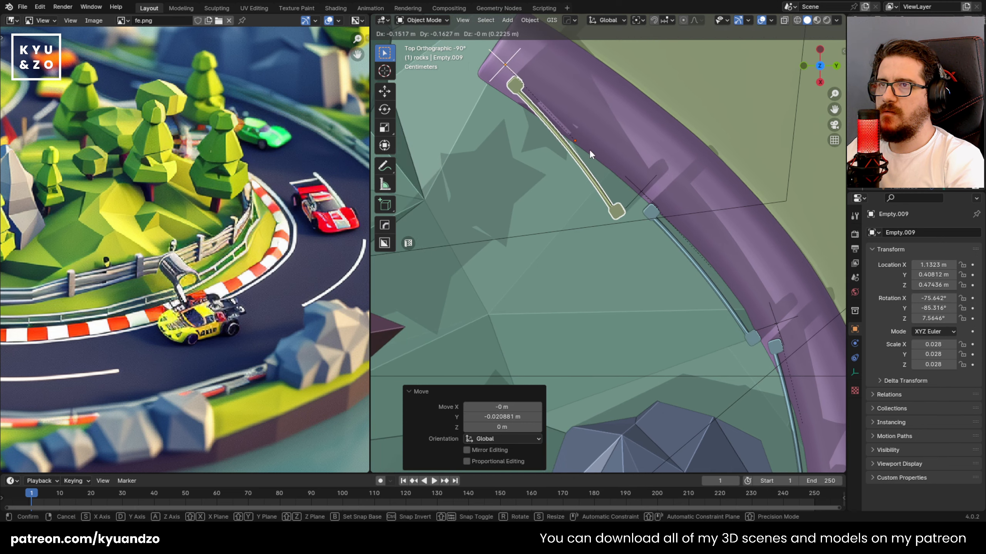
click(583, 161)
key(r)
click(680, 207)
key(g)
click(684, 209)
key(r)
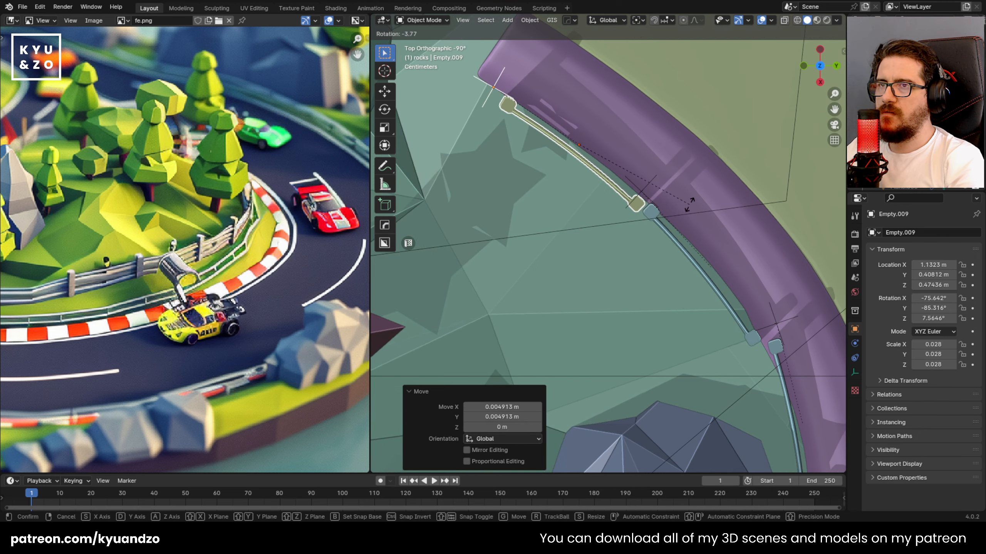
click(690, 203)
Save the race track file with the completed row of fence sections.
scroll(690, 203, down, 8)
mouse_move(656, 222)
middle_down()
mouse_move(558, 288)
mouse_move(566, 254)
mouse_move(576, 261)
mouse_move(518, 262)
mouse_move(542, 278)
mouse_move(654, 237)
middle_up()
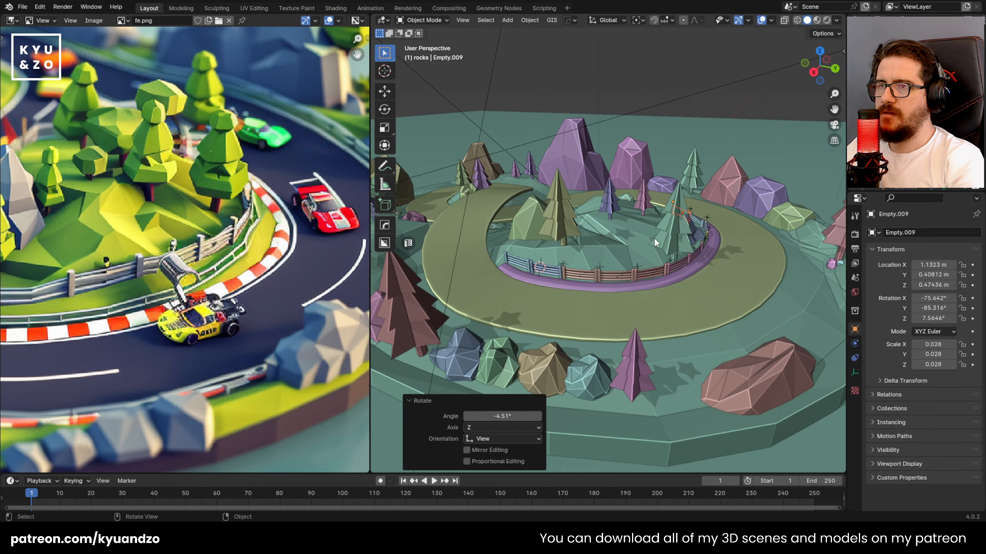
key(ctrl+s)
Try a bend angle of -14.5° on the fence section beside the blue rock.
scroll(625, 272, up, 4)
mouse_move(611, 300)
middle_down()
mouse_move(618, 315)
mouse_move(607, 311)
middle_up()
shift+middle_drag(606, 311, 574, 193)
scroll(574, 194, up, 3)
shift+middle_drag(550, 248, 602, 192)
scroll(589, 255, up, 2)
click(594, 245)
click(588, 238)
shift+middle_drag(700, 157, 447, 205)
shift+middle_drag(579, 182, 485, 254)
shift+middle_drag(660, 176, 562, 283)
shift+middle_drag(617, 187, 583, 248)
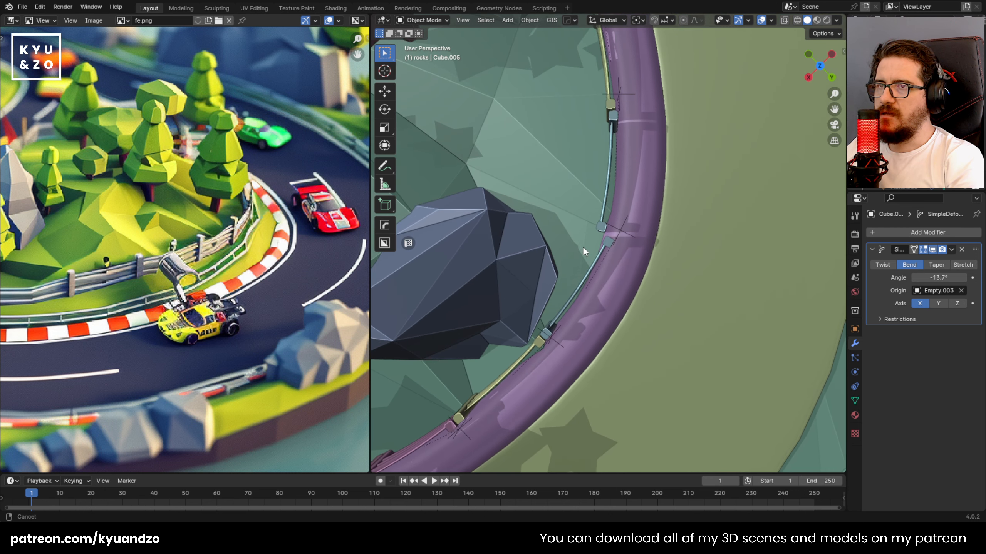
click(607, 245)
drag(936, 275, 945, 277)
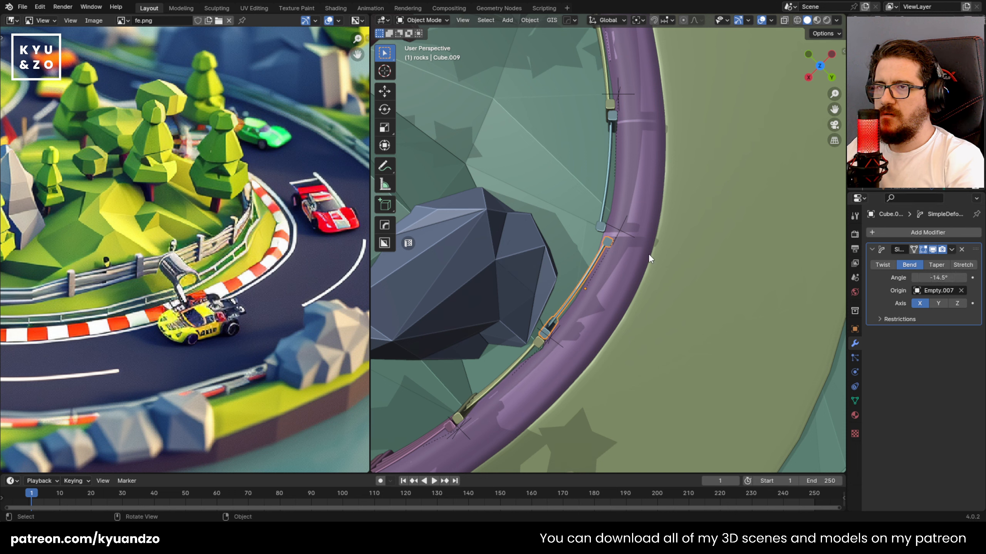
Align the Empty's center to the fence section beside the blue rock on X, Y and Z, relative to the active object.
click(620, 231)
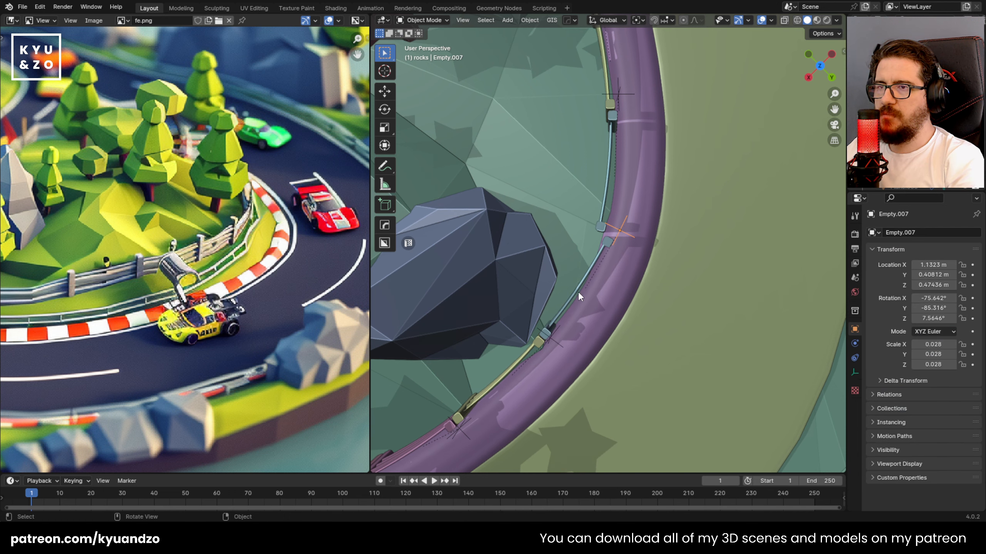
click(580, 278)
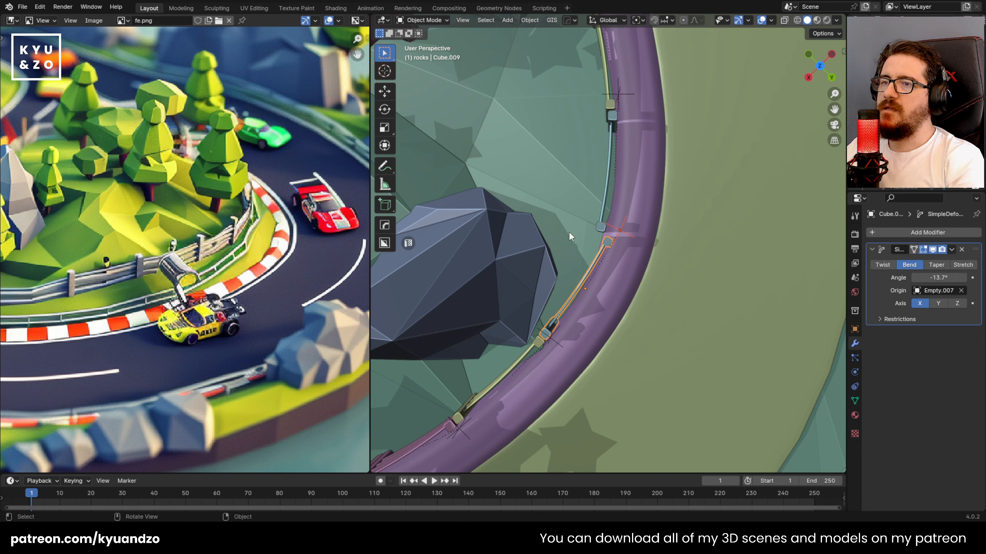
key(m)
key(alt+m)
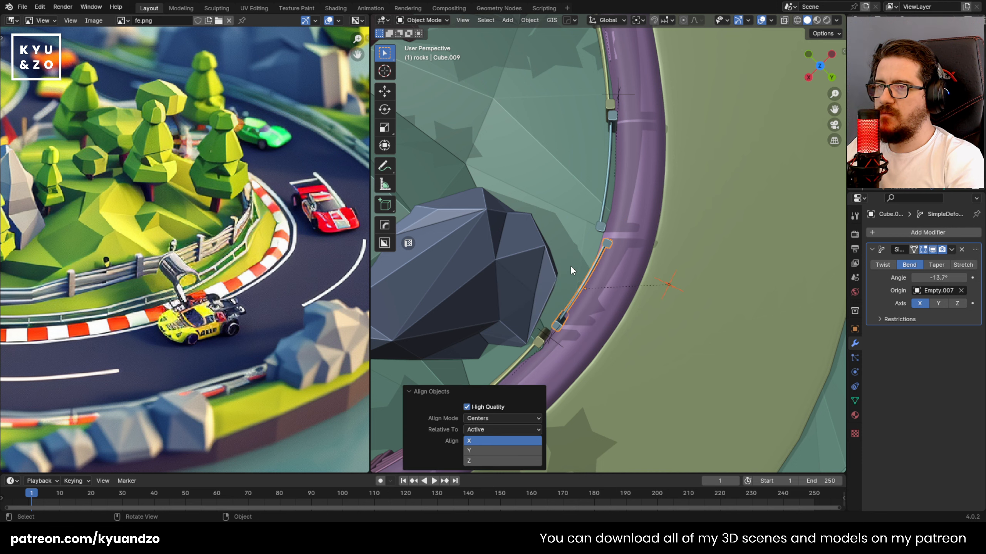
click(474, 452)
shift+click(475, 443)
shift+click(477, 458)
shift+click(478, 451)
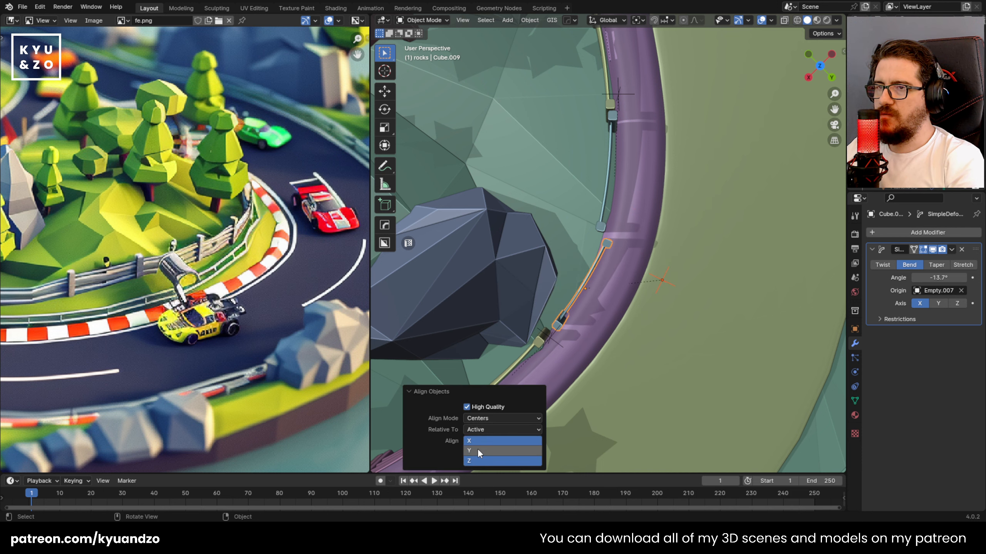
Move the aligned Empty onto the middle of its fence section, by X 0.1369 m, Y -0.094882 m.
click(674, 294)
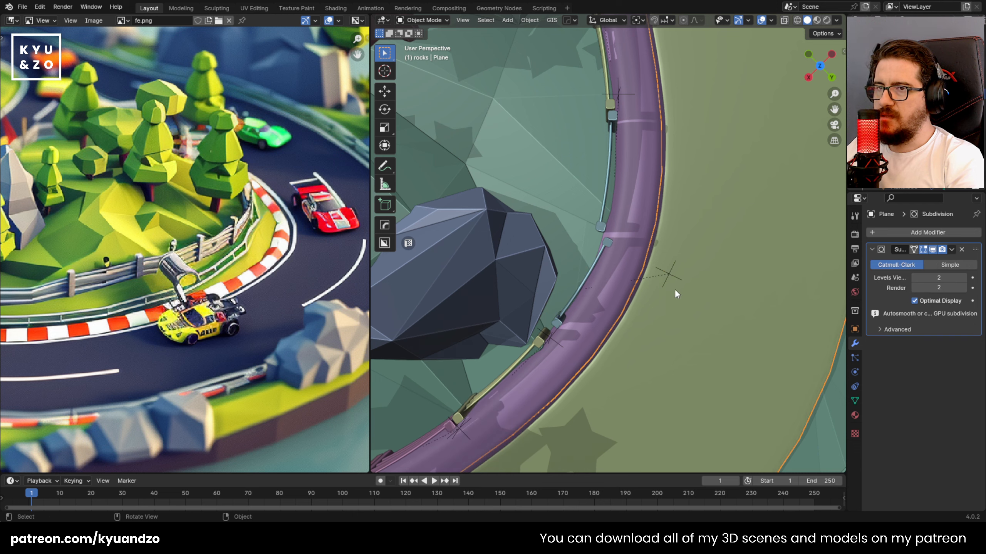
click(667, 276)
key(g)
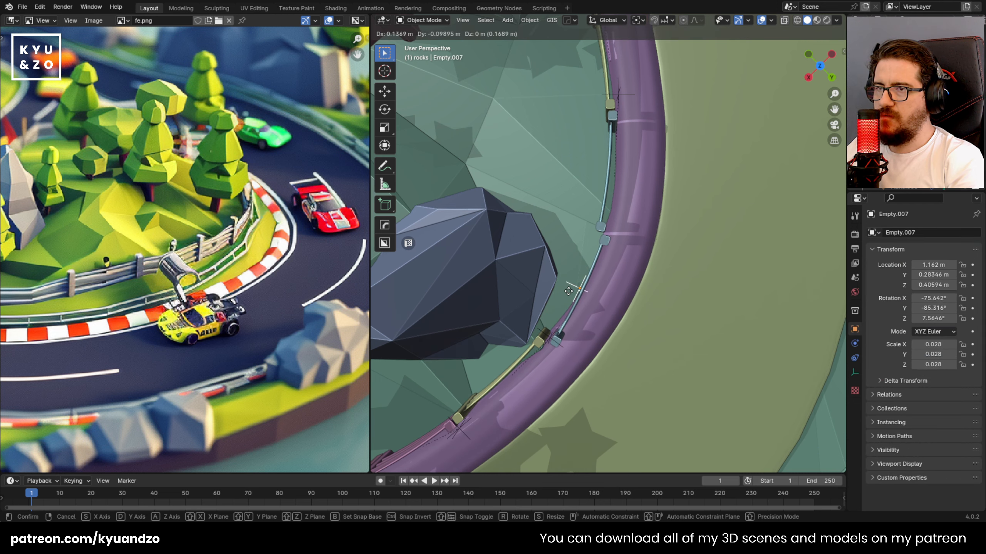
click(569, 291)
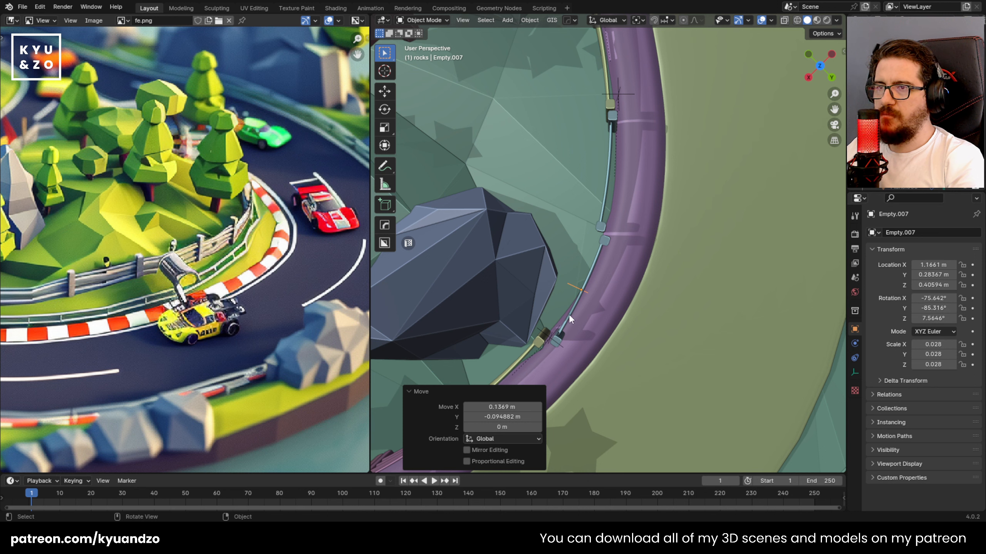
Set the Simple Deform bend angle of the section beside the blue rock to -32.7°.
click(569, 320)
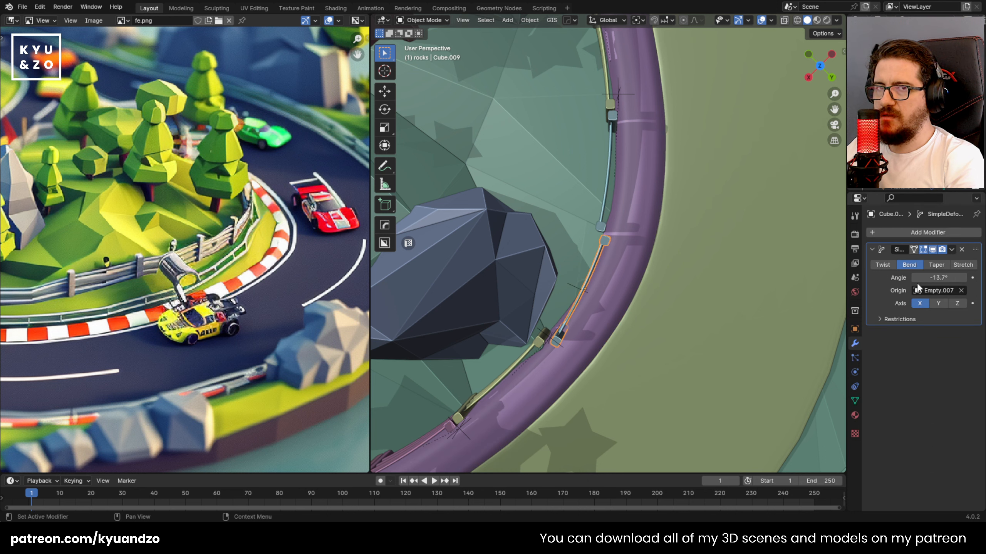
drag(939, 277, 955, 277)
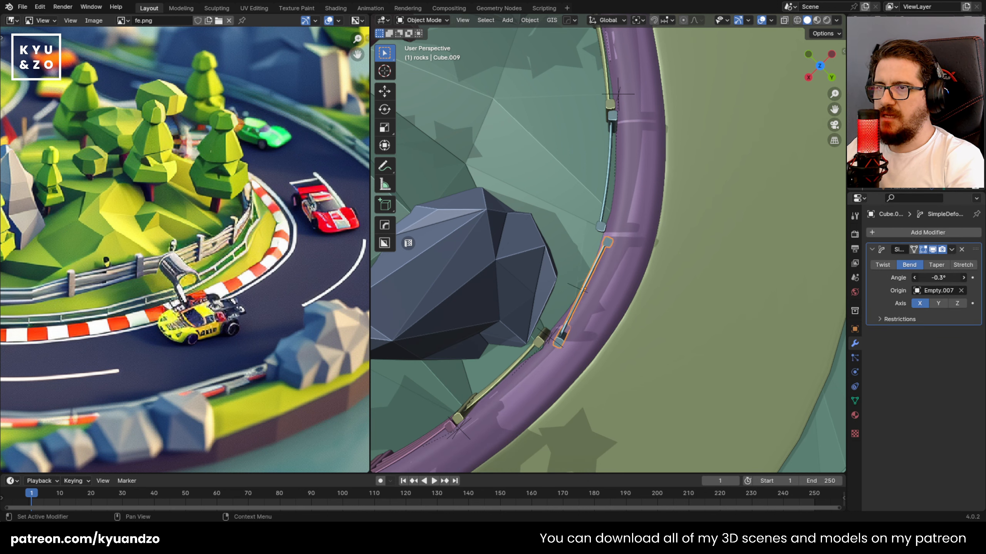
click(574, 287)
click(633, 282)
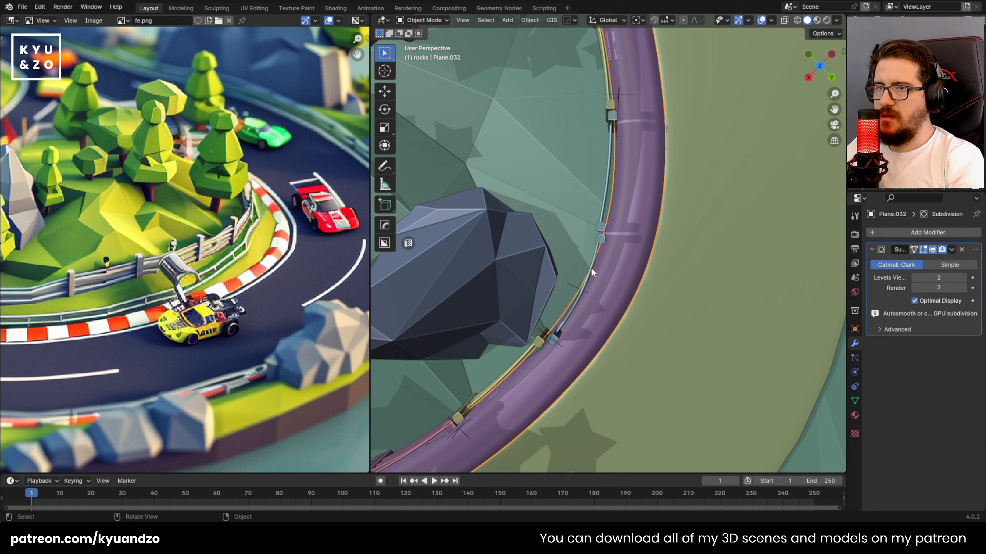
Move the rebent section along Y toward the neighbouring posts and rotate it 4.26° to follow the curb.
click(589, 258)
click(595, 260)
key(g)
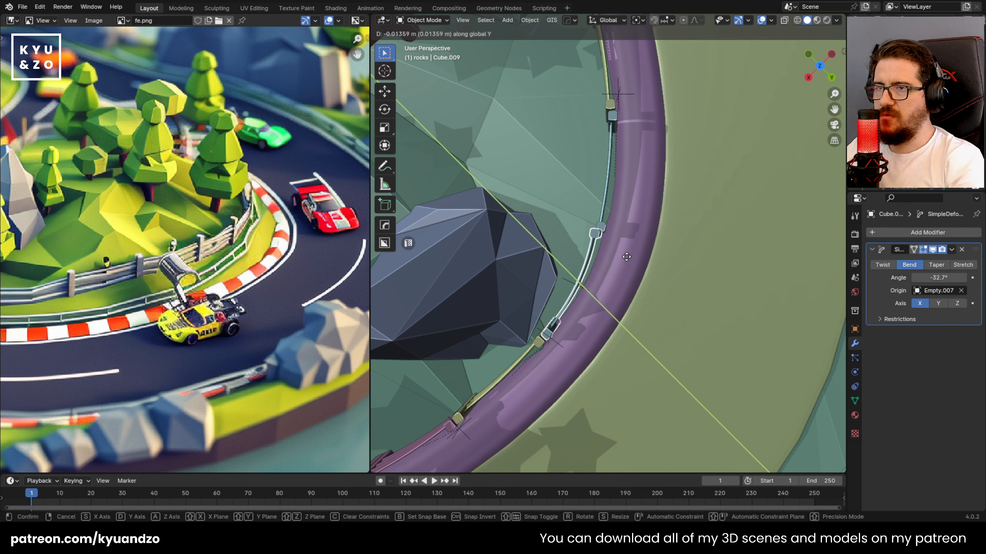
click(634, 265)
key(r)
right_click(632, 265)
middle_drag(632, 268, 675, 211)
key(r)
click(752, 203)
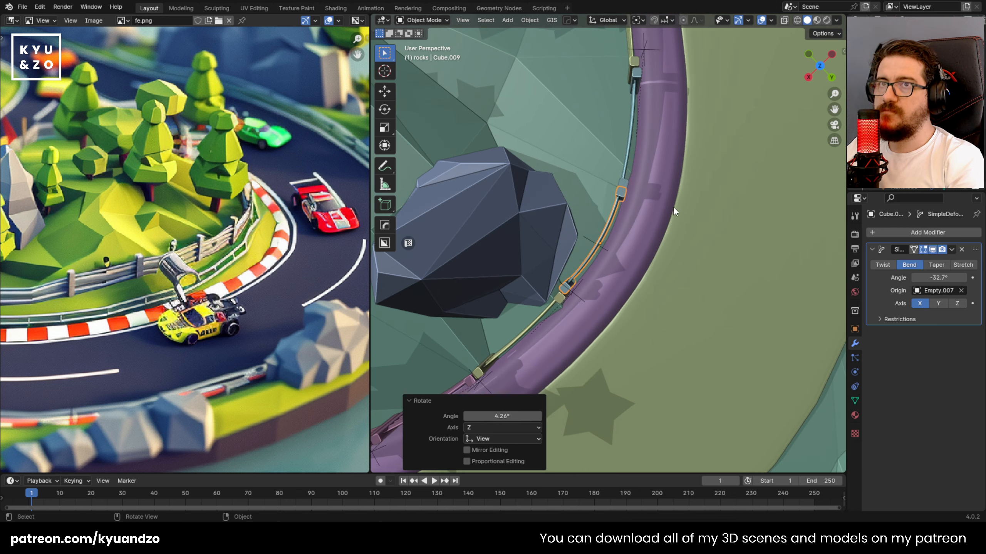
Refine the rebent section's fit from the top view with a -1.21° rotation and a Y 0.001664 m move.
click(821, 67)
middle_drag(596, 290, 555, 464)
middle_drag(539, 250, 584, 221)
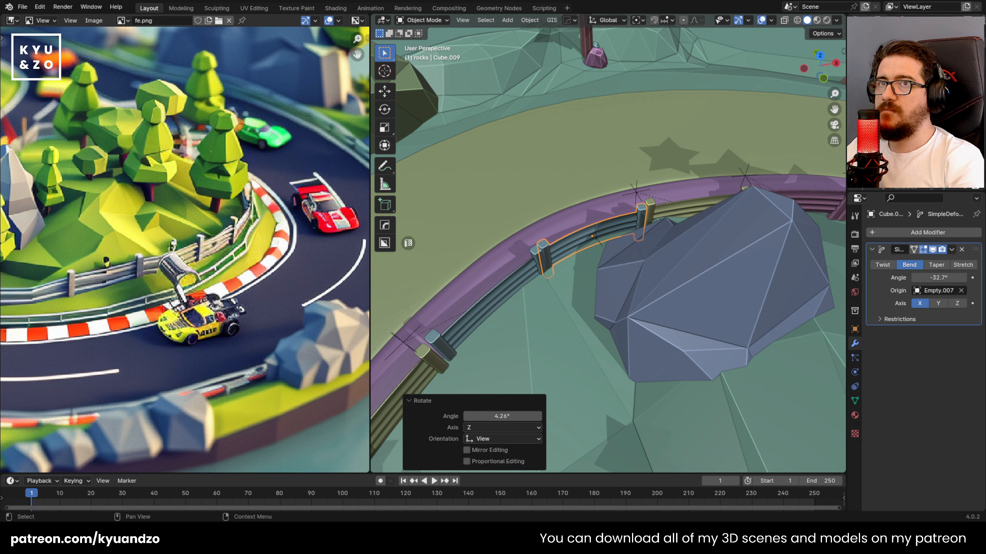
click(820, 56)
scroll(575, 233, up, 2)
key(g)
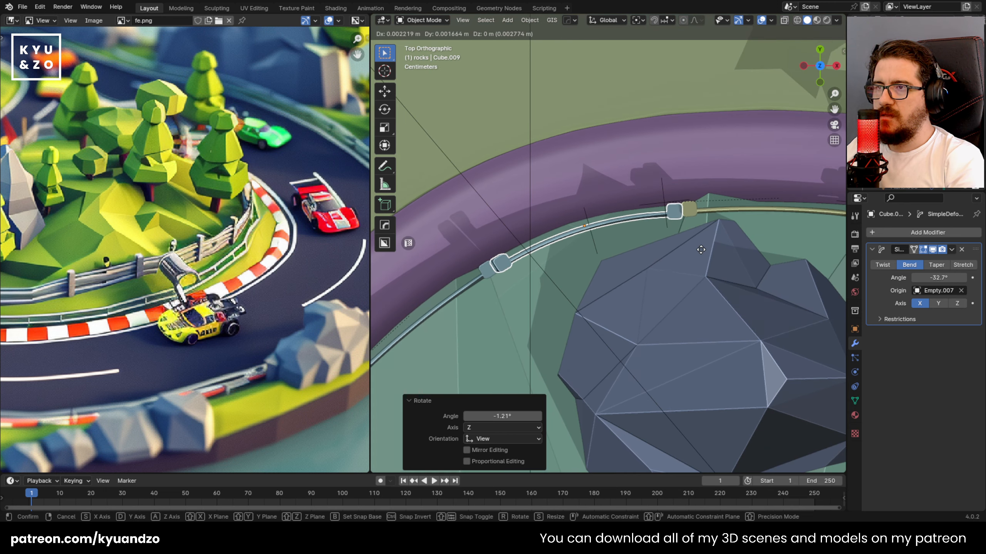
click(584, 227)
Save the file with the refitted fence section.
scroll(584, 227, down, 5)
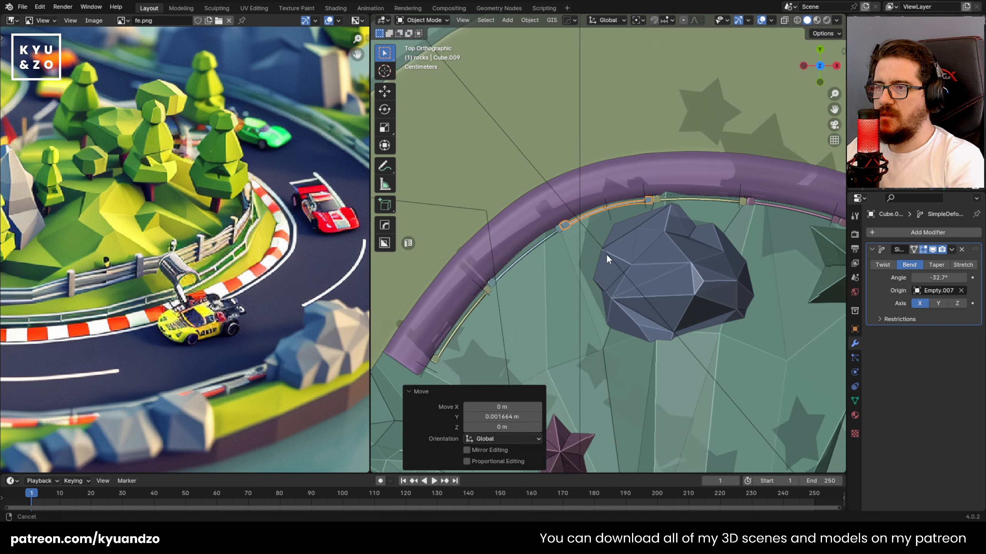
middle_drag(518, 320, 582, 211)
scroll(579, 210, down, 10)
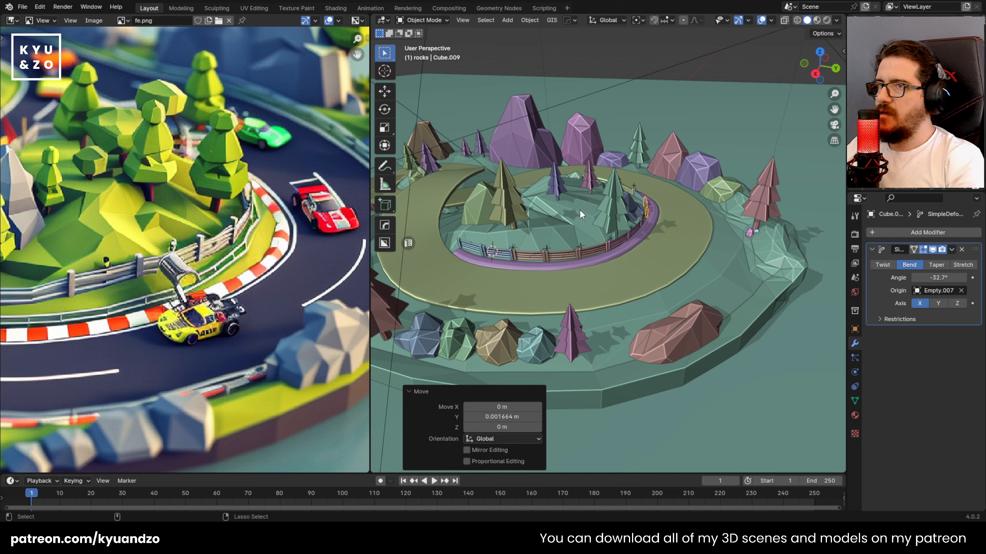
key(ctrl+s)
Show the scene through the camera with rendered shading and compare the fence with the reference image.
click(597, 147)
key(KP_0)
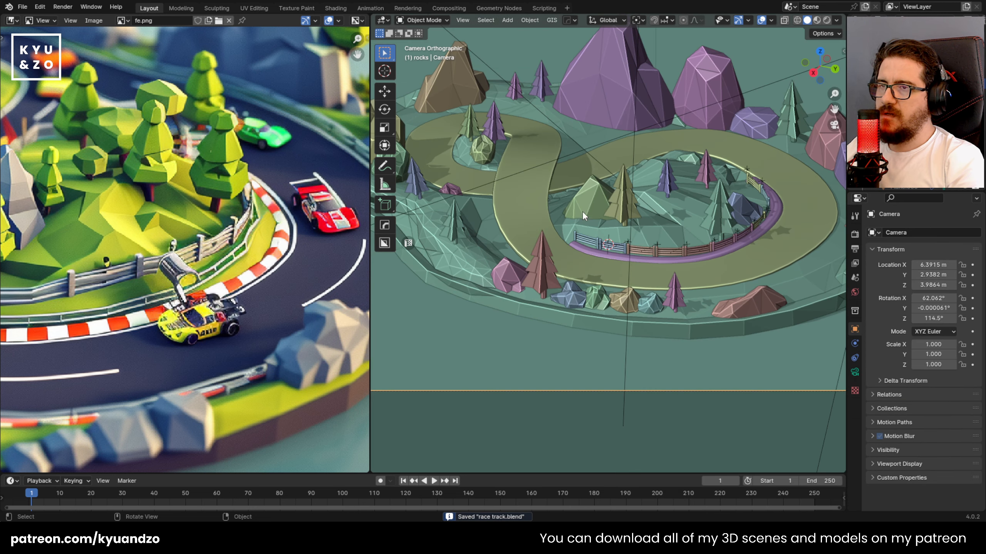
scroll(606, 129, up, 3)
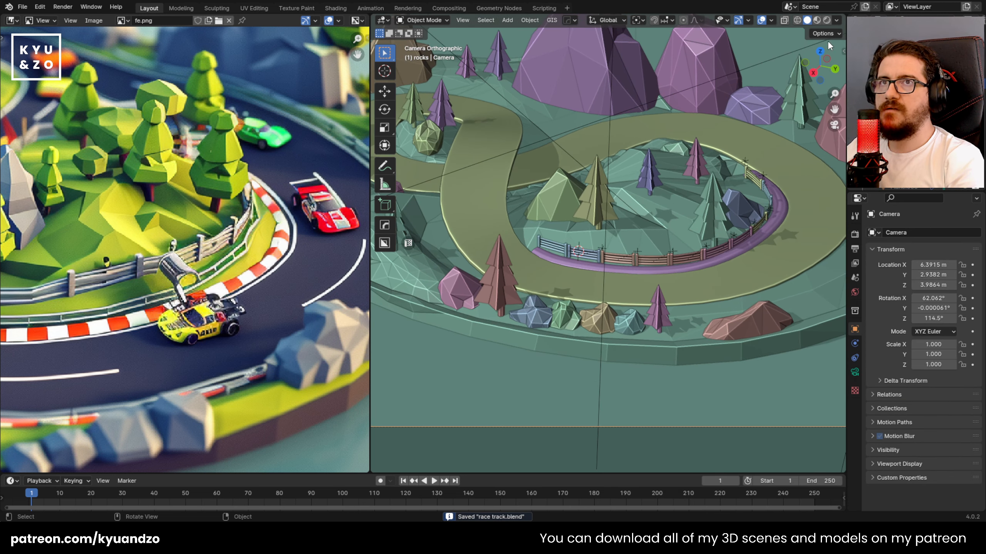
click(826, 20)
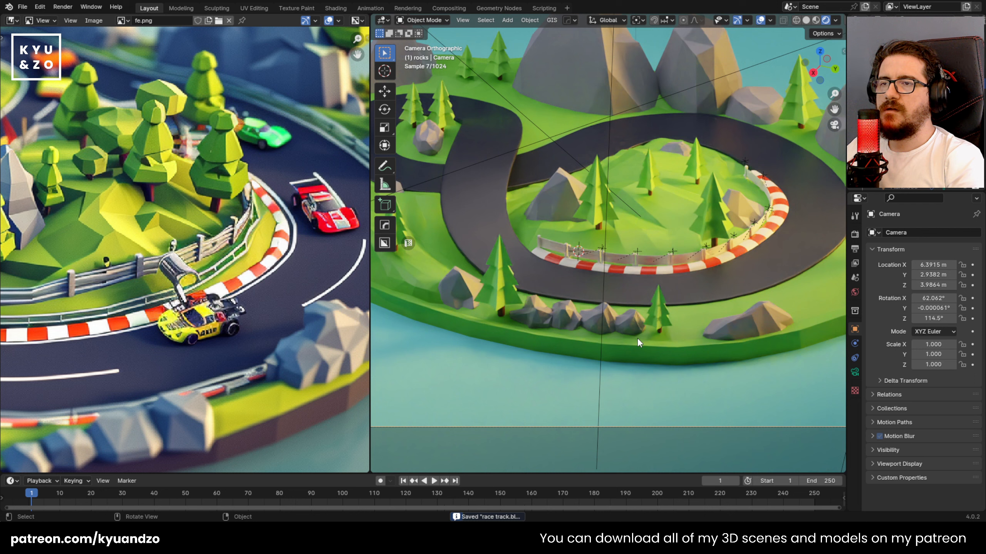
click(605, 306)
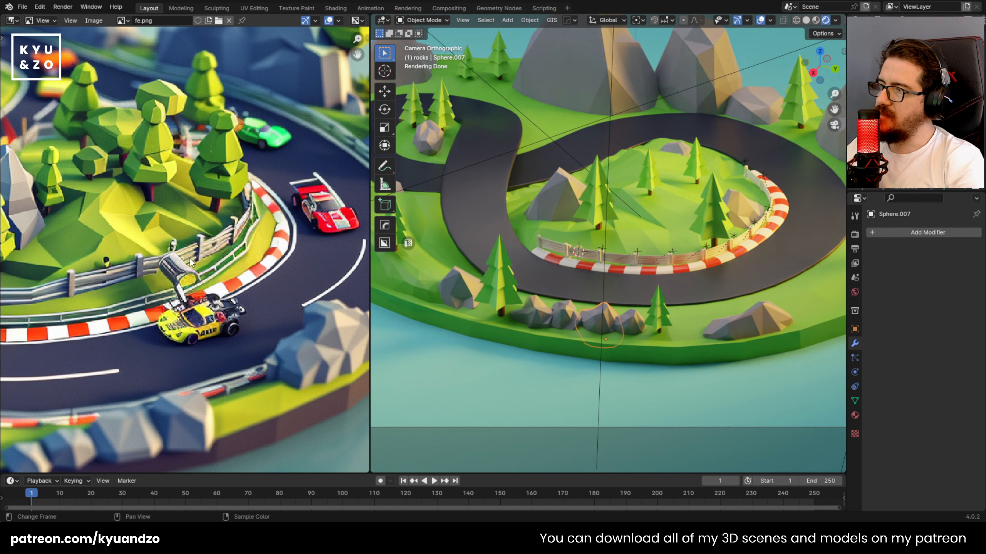
scroll(78, 282, down, 5)
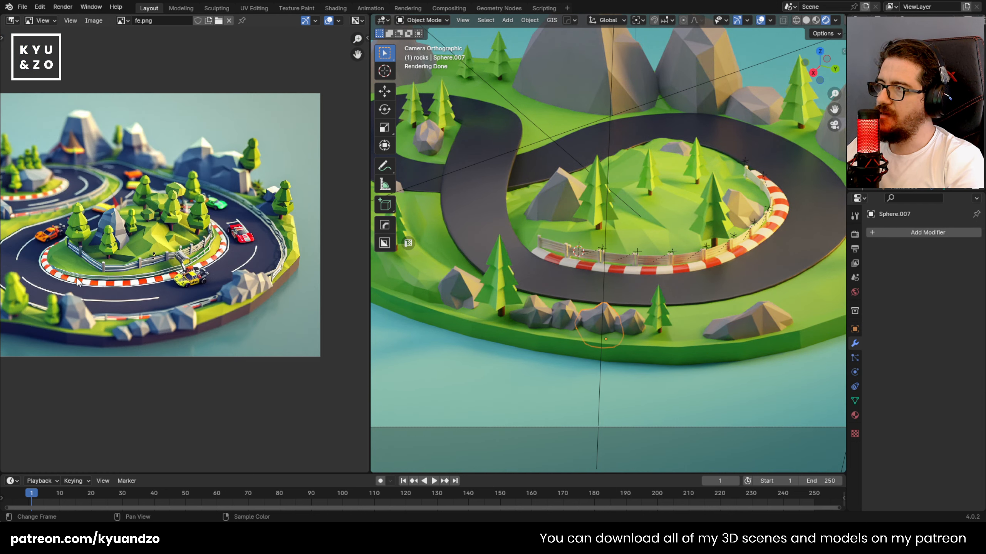
scroll(78, 282, up, 3)
Set the fence material's base color value to 0.635, metallic to 0.544 and roughness to 0.144.
click(548, 244)
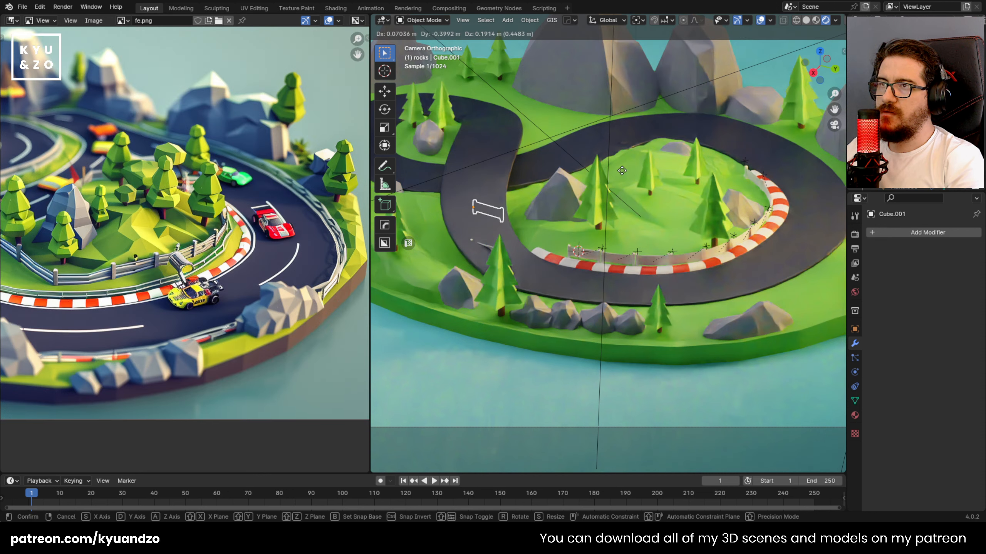
scroll(573, 237, up, 3)
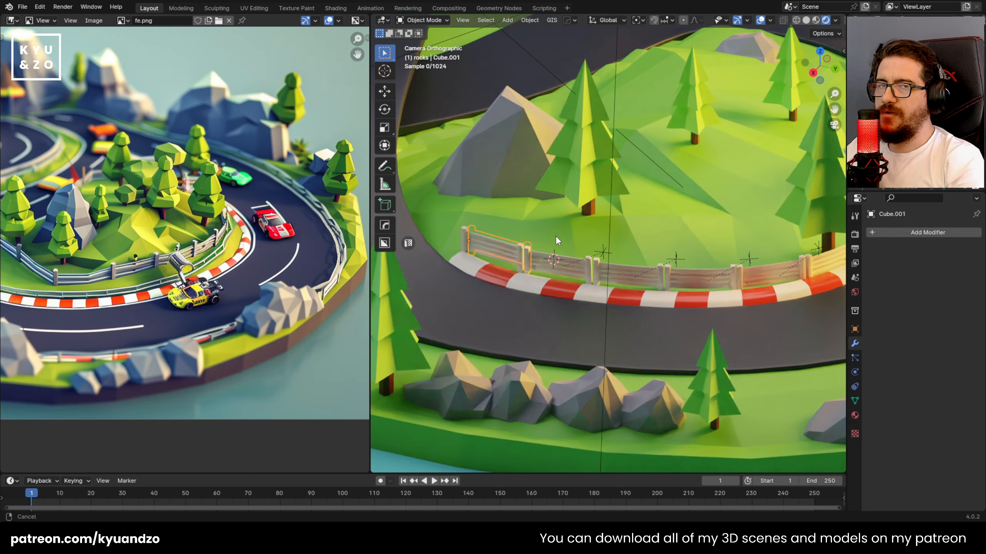
scroll(556, 236, up, 2)
click(854, 417)
click(922, 277)
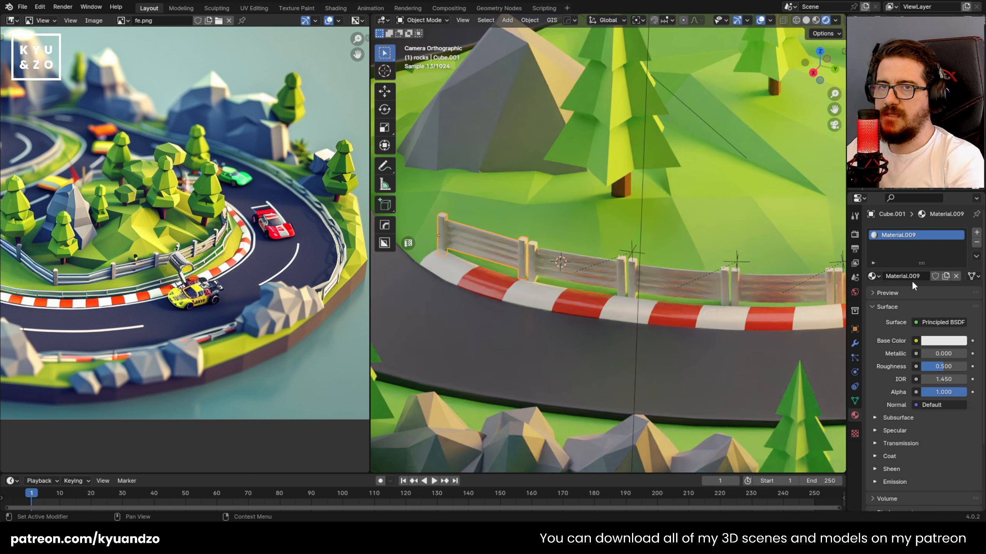
click(945, 341)
click(958, 214)
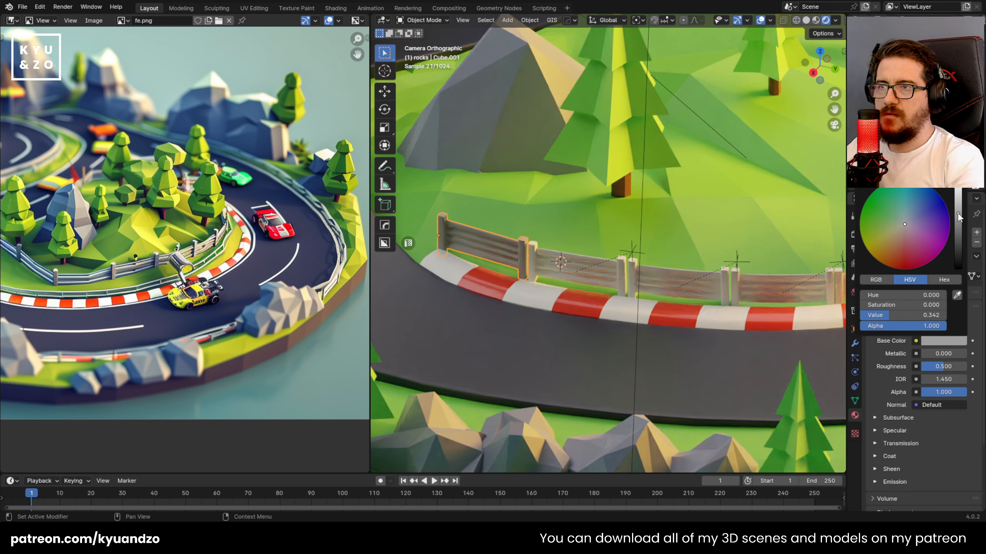
mouse_move(939, 366)
mouse_down()
mouse_move(922, 367)
mouse_move(963, 353)
mouse_move(941, 353)
mouse_move(935, 368)
mouse_move(939, 353)
mouse_up()
click(944, 341)
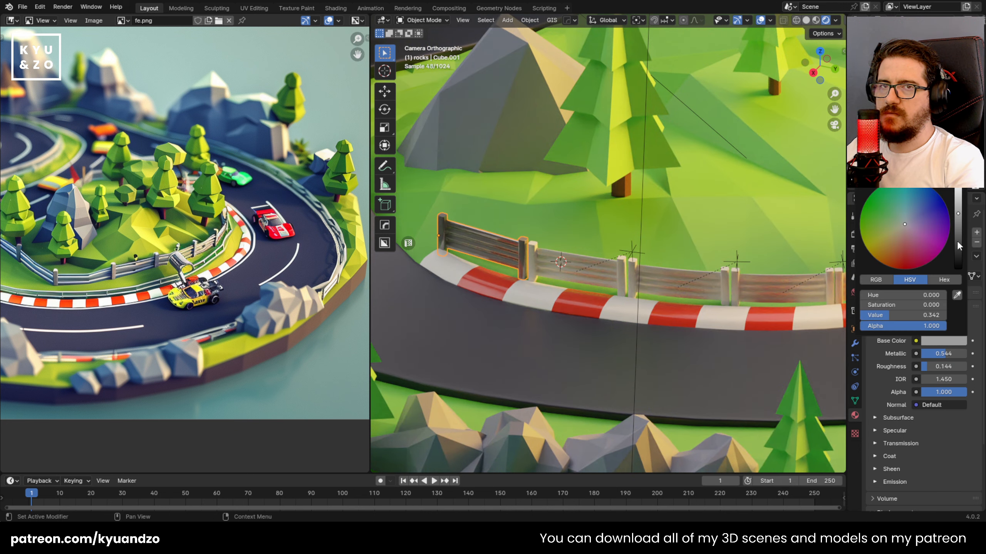
drag(959, 245, 958, 198)
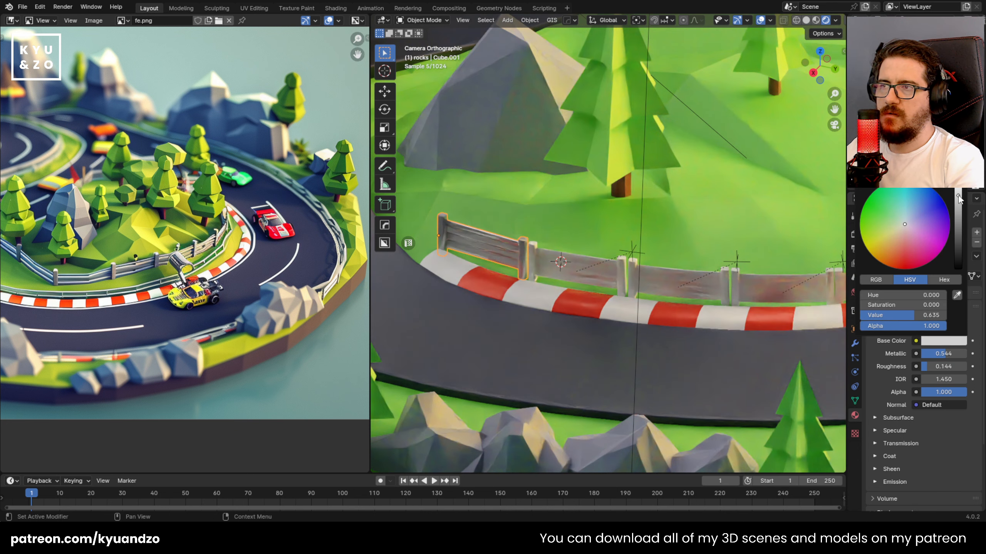
shift+middle_drag(577, 282, 542, 303)
click(542, 303)
click(737, 314)
scroll(739, 309, down, 5)
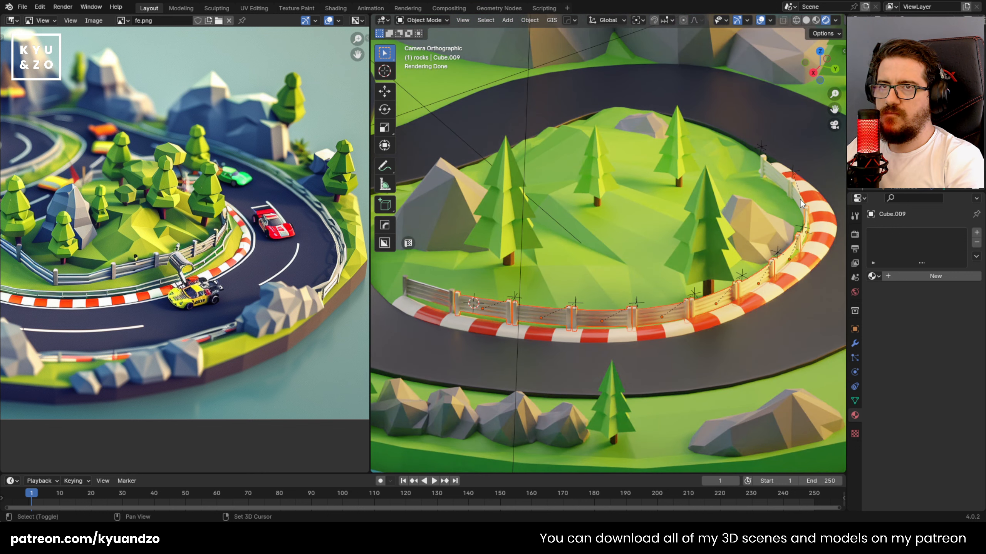
click(459, 316)
shift+click(514, 299)
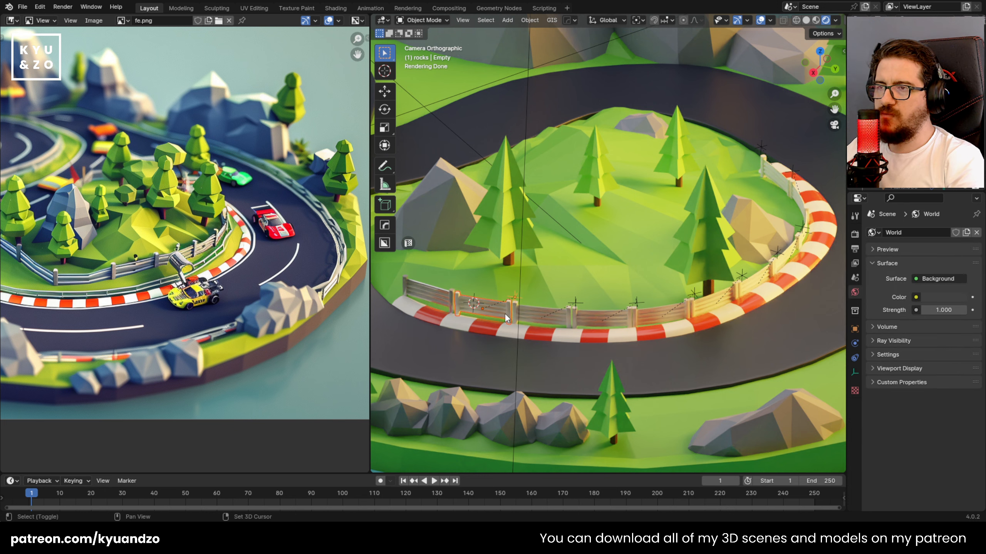
key(shift+d)
click(579, 258)
key(Delete)
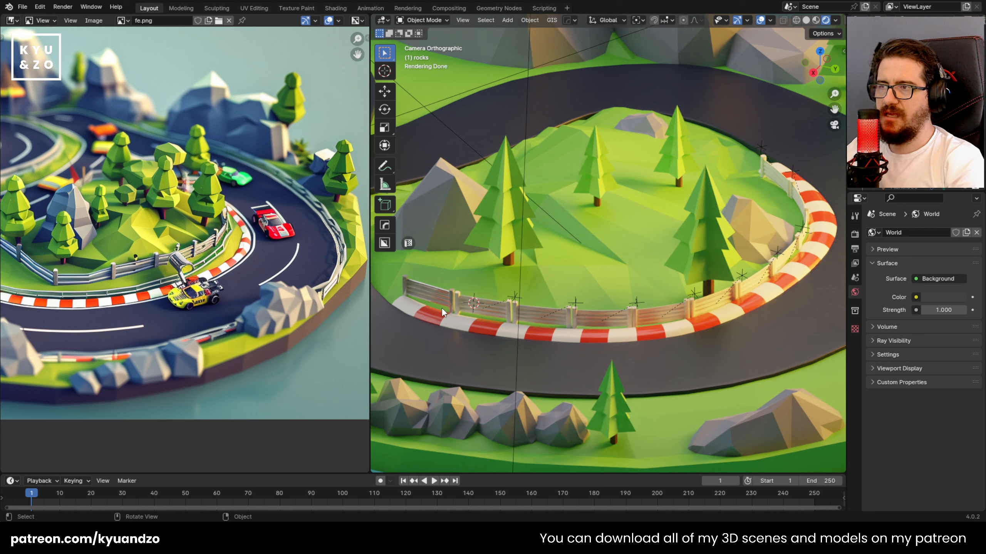
Link the first fence section's metallic grey material to all the other fence sections along the curb.
click(459, 297)
shift+click(522, 312)
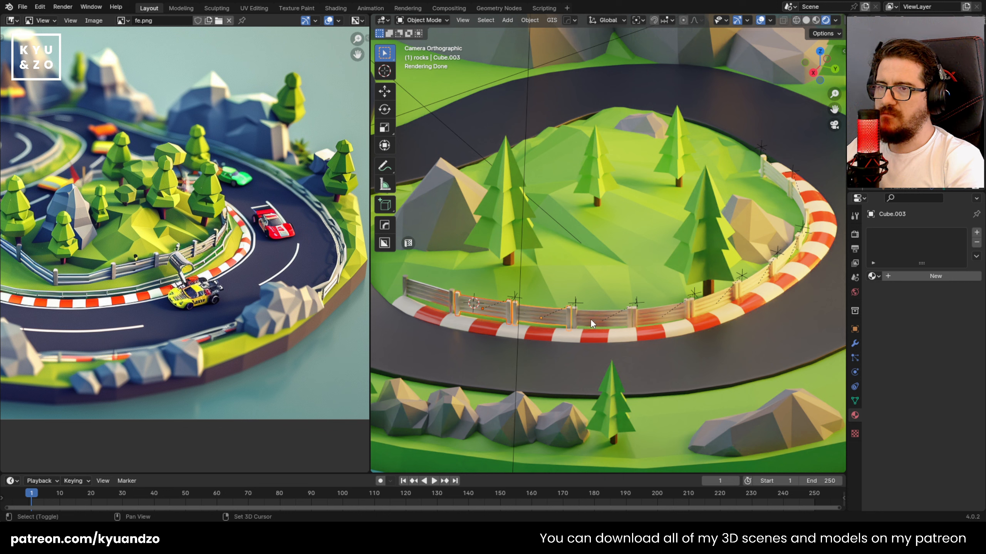
shift+click(590, 319)
shift+click(650, 317)
shift+click(702, 304)
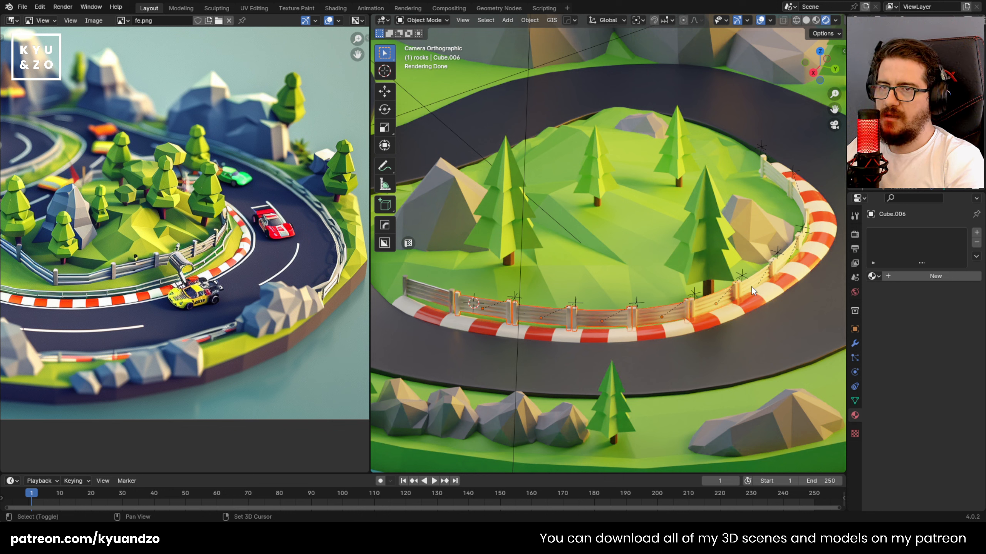
shift+click(782, 265)
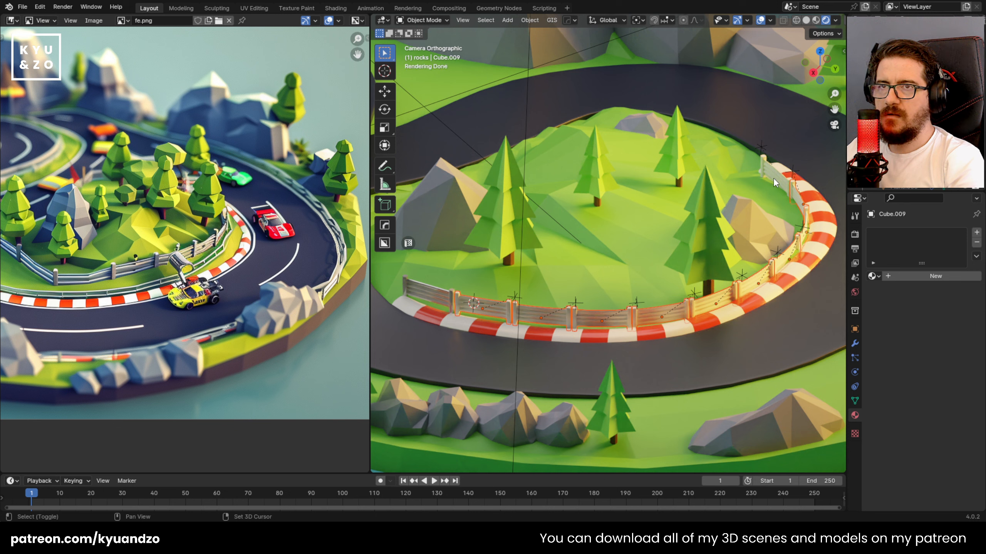
shift+click(426, 292)
key(ctrl+l)
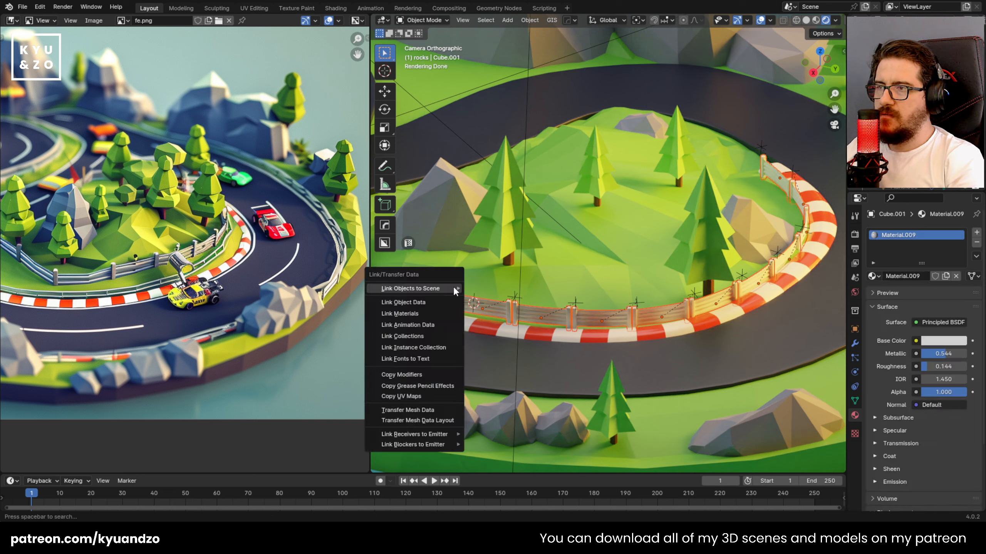
click(431, 311)
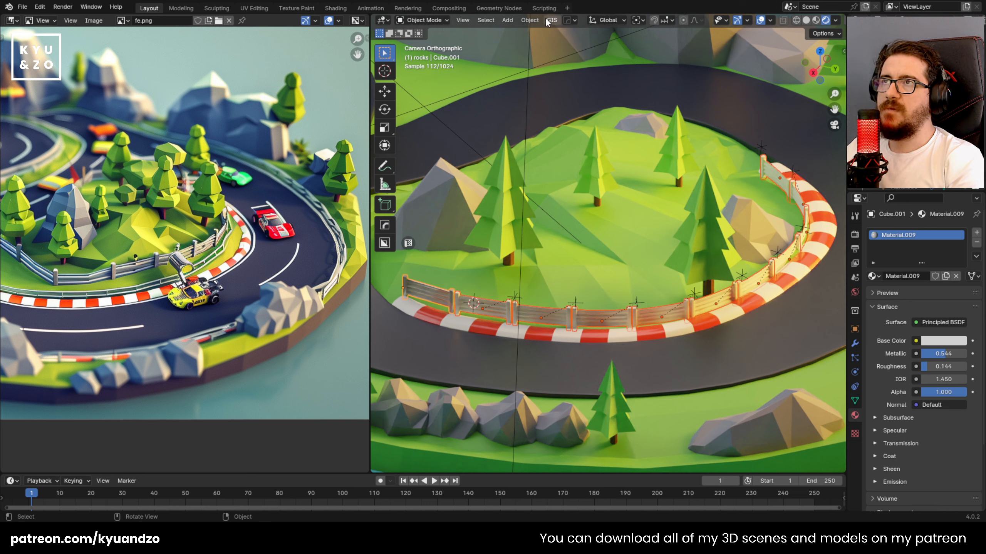
click(531, 20)
mouse_move(556, 220)
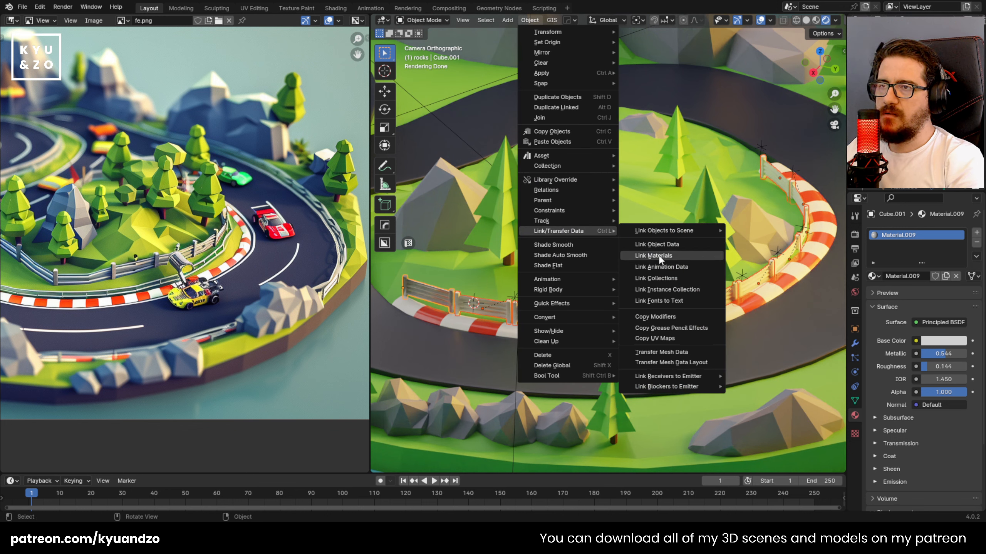
click(674, 257)
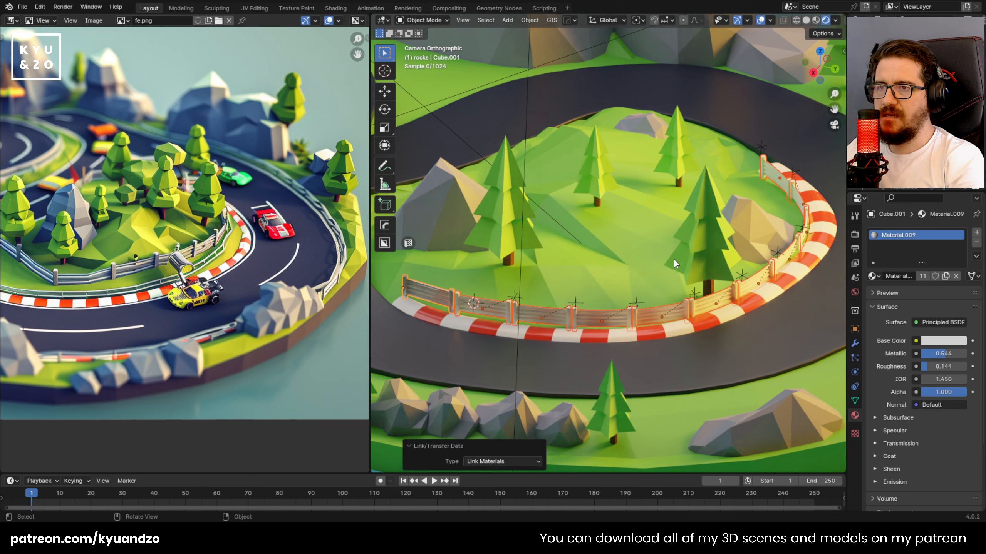
Deselect the fence and save the file with the shared fence material applied.
click(651, 223)
scroll(647, 222, down, 5)
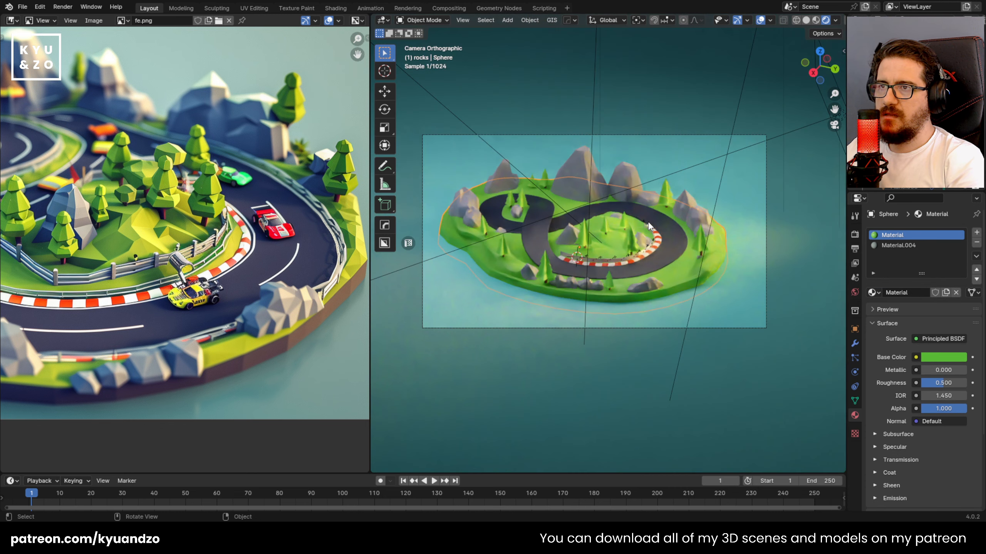
key(ctrl+s)
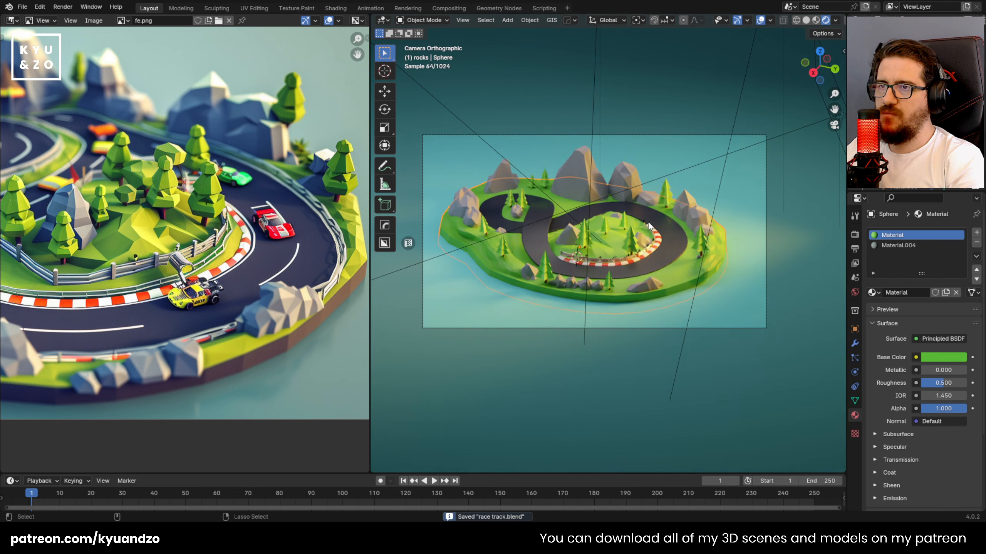
scroll(647, 221, up, 4)
click(686, 127)
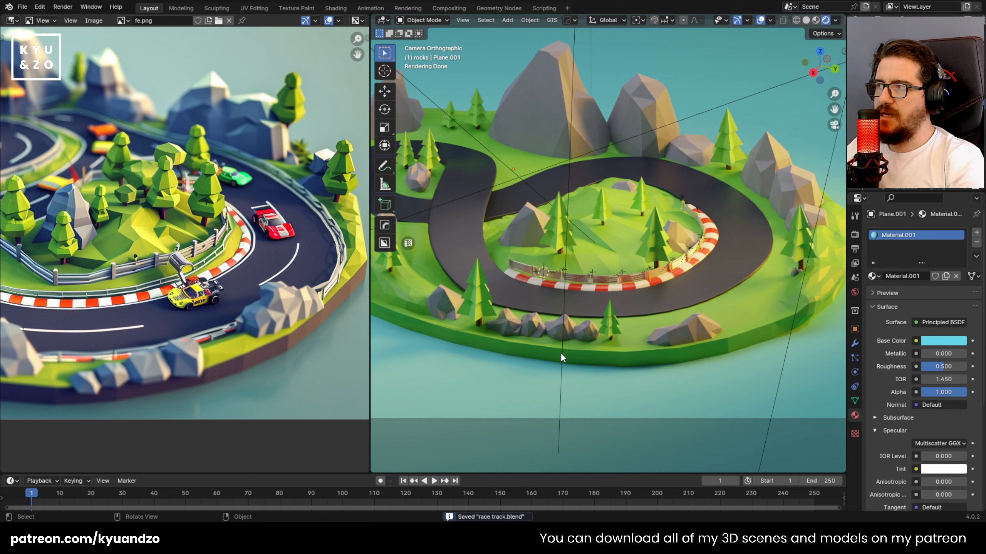
scroll(551, 210, up, 2)
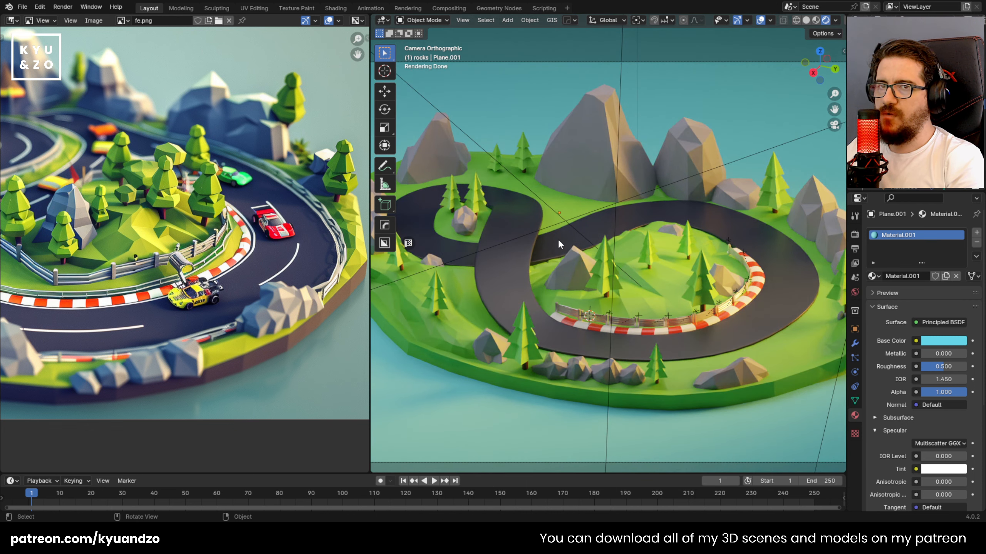
Save the race track file with the dashed white lane markings on the road.
click(559, 241)
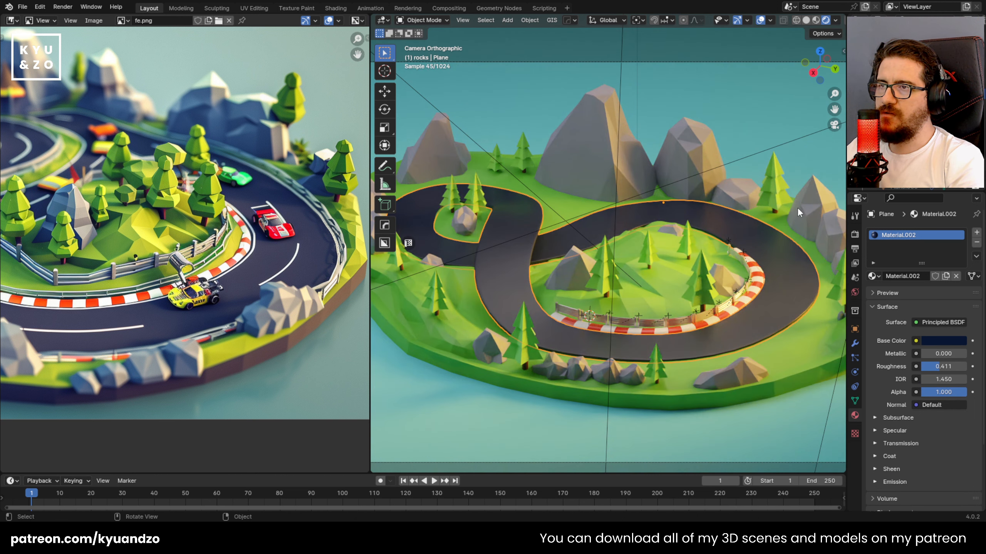
click(965, 174)
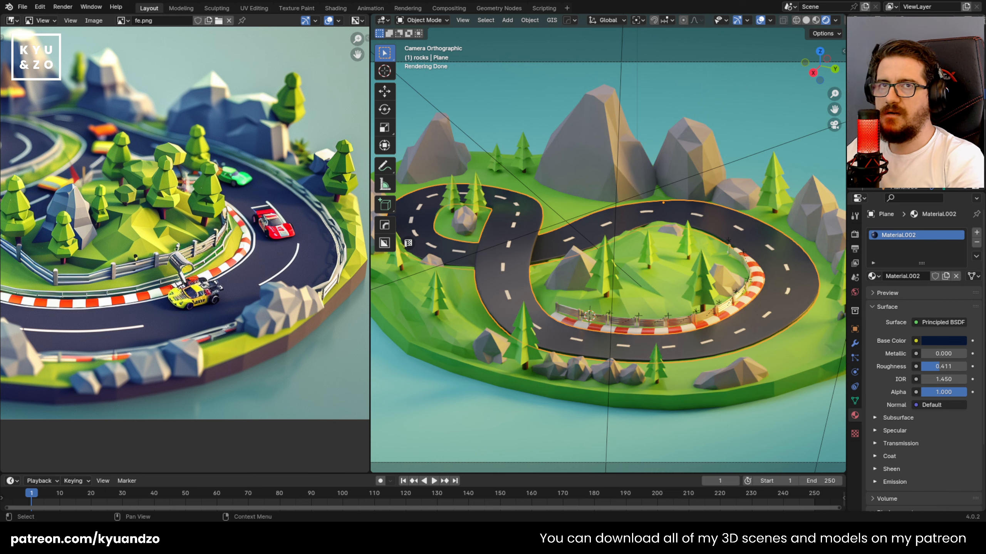
click(657, 115)
scroll(579, 177, down, 5)
key(ctrl+s)
Compare the camera render with the reference image, examining its fence, cars, curbs, road lines and mountains.
scroll(560, 288, up, 7)
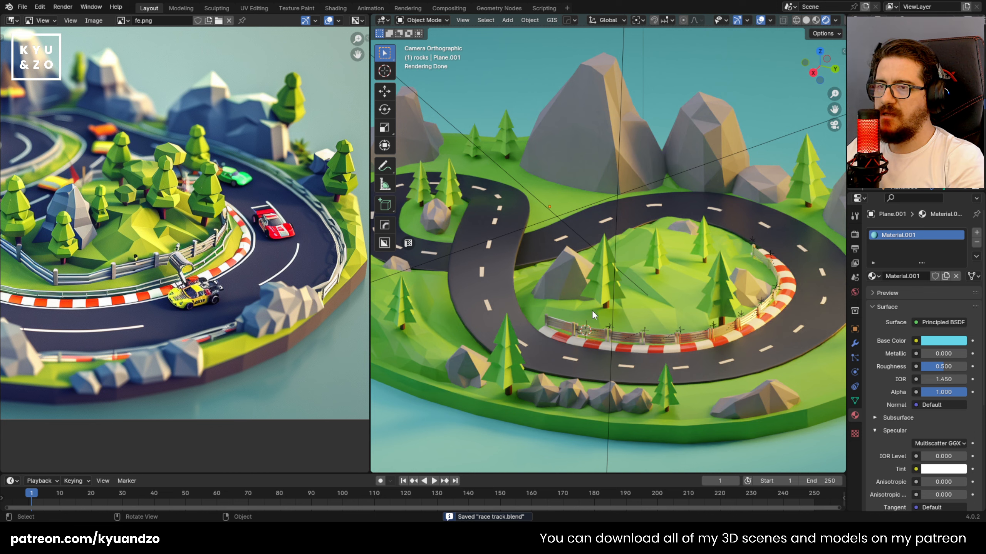
scroll(475, 196, down, 4)
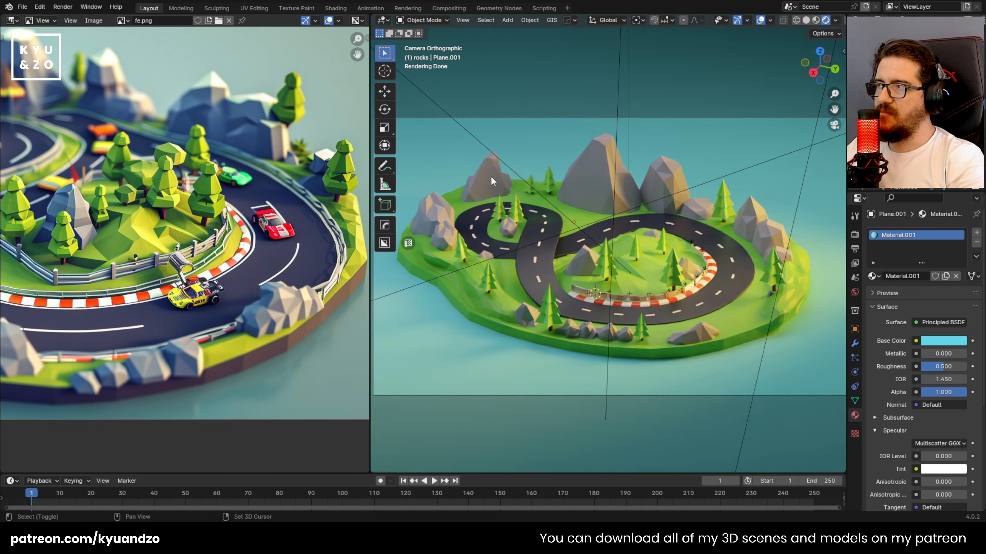
scroll(163, 187, down, 4)
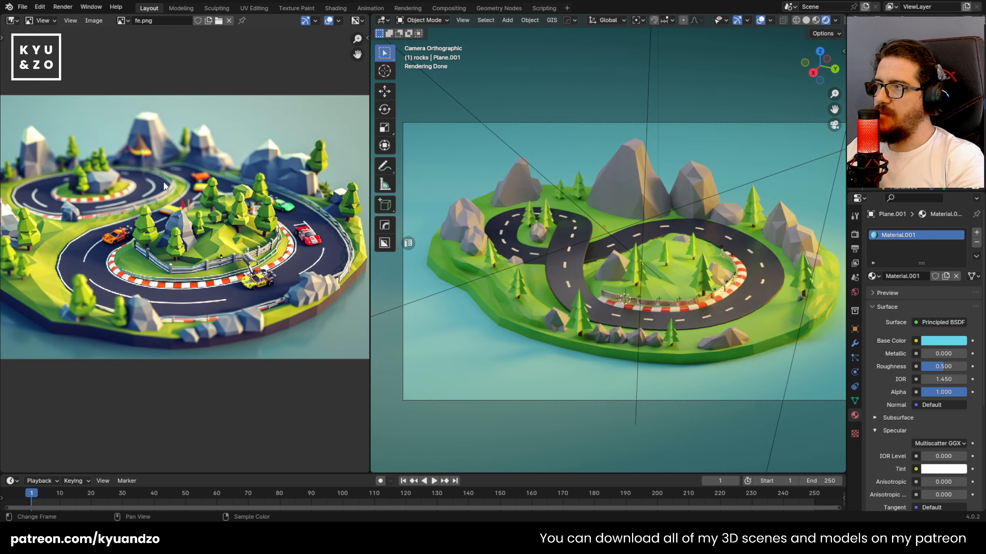
scroll(241, 333, up, 5)
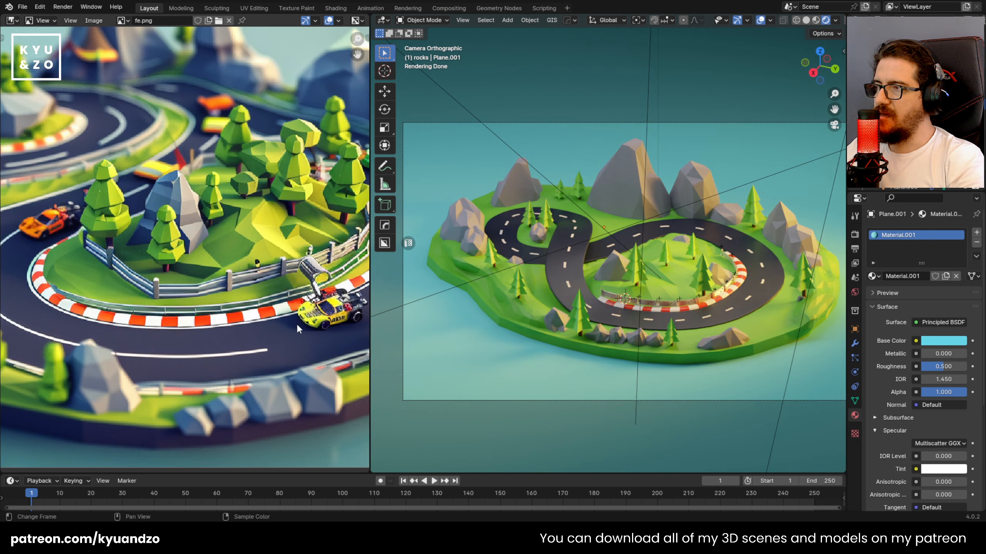
middle_drag(226, 249, 134, 264)
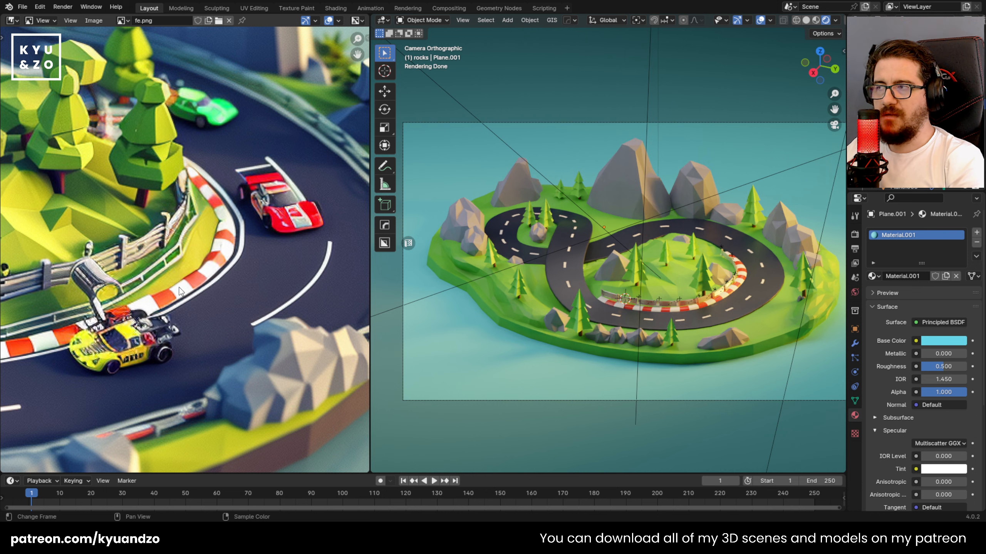
scroll(183, 272, down, 4)
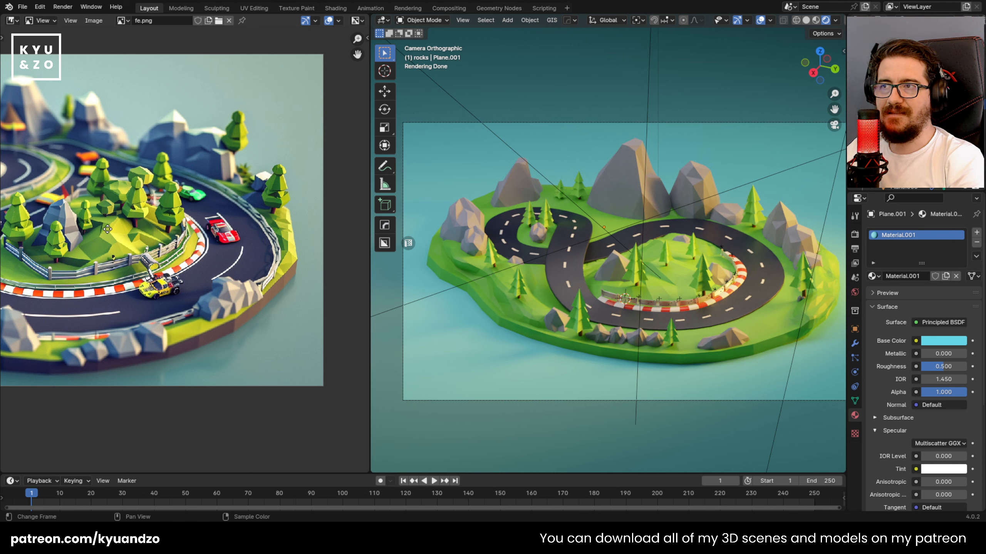
middle_drag(69, 227, 237, 256)
middle_drag(150, 220, 307, 226)
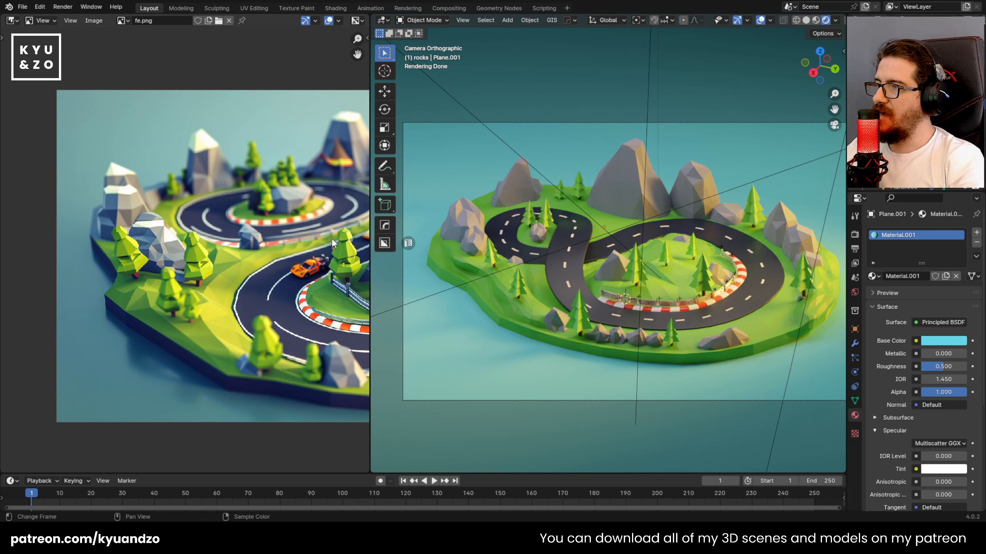
middle_drag(282, 181, 273, 181)
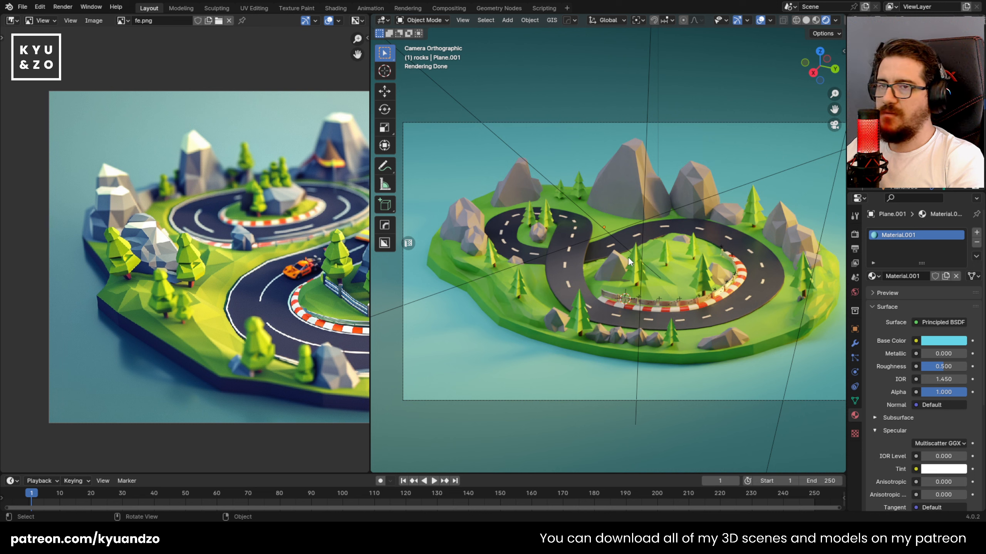
click(698, 275)
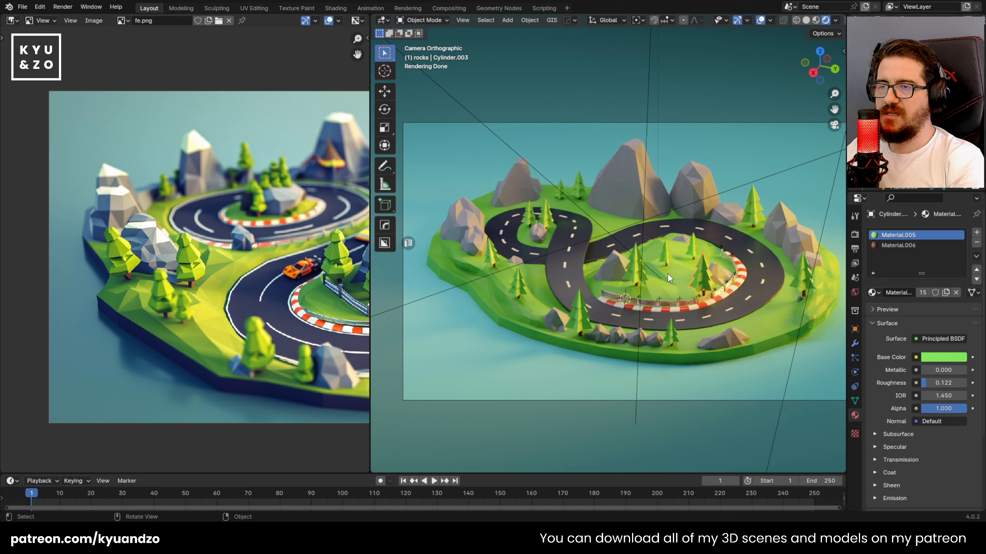
key(g)
right_click(828, 235)
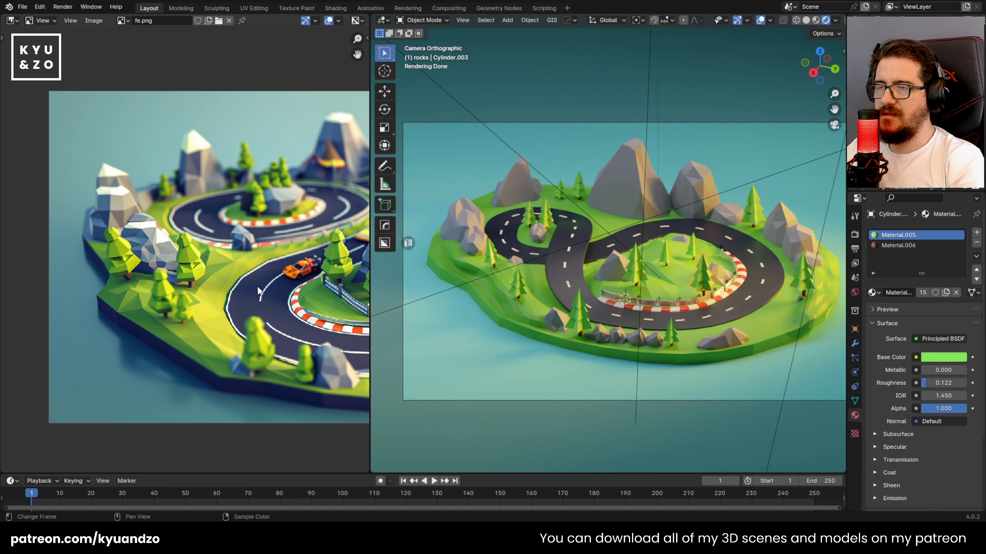
Select the mountain behind the small track loop, check it against the reference image, and save the file.
middle_drag(279, 227, 156, 237)
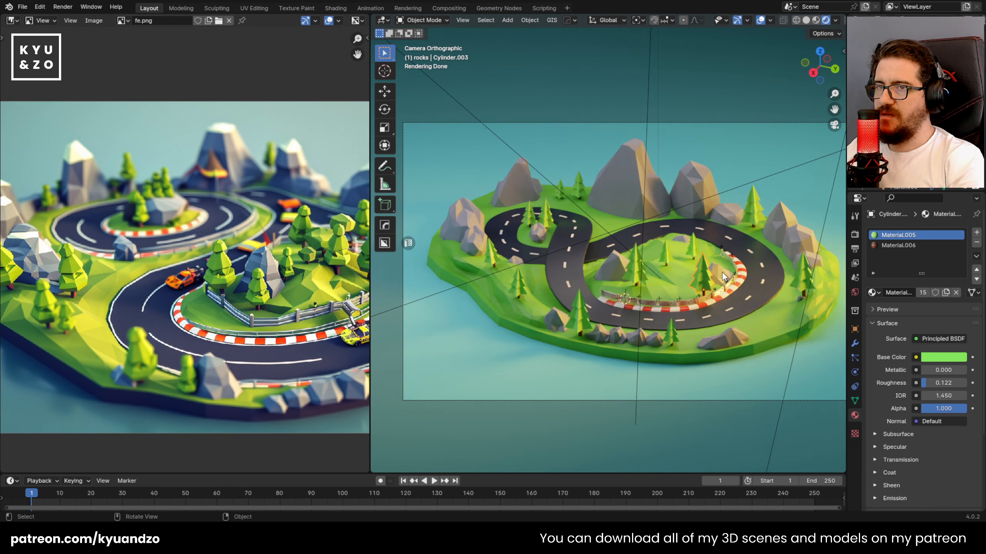
click(533, 174)
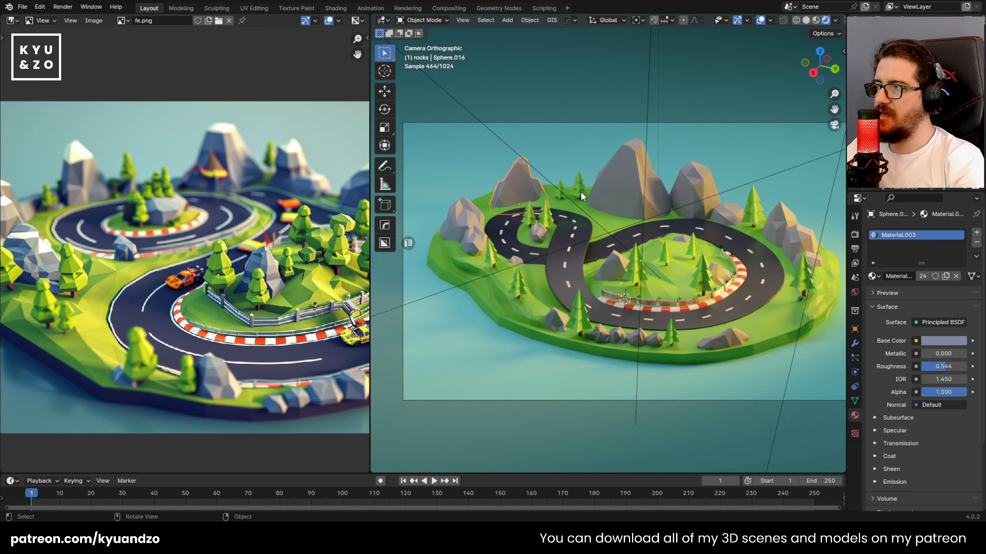
scroll(119, 219, up, 1)
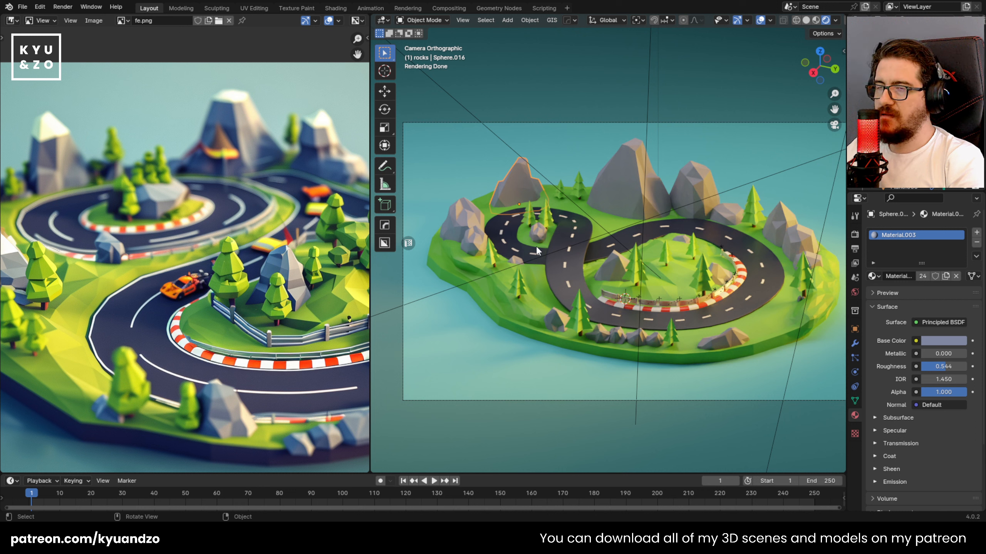
shift+middle_drag(580, 223, 582, 283)
key(ctrl+s)
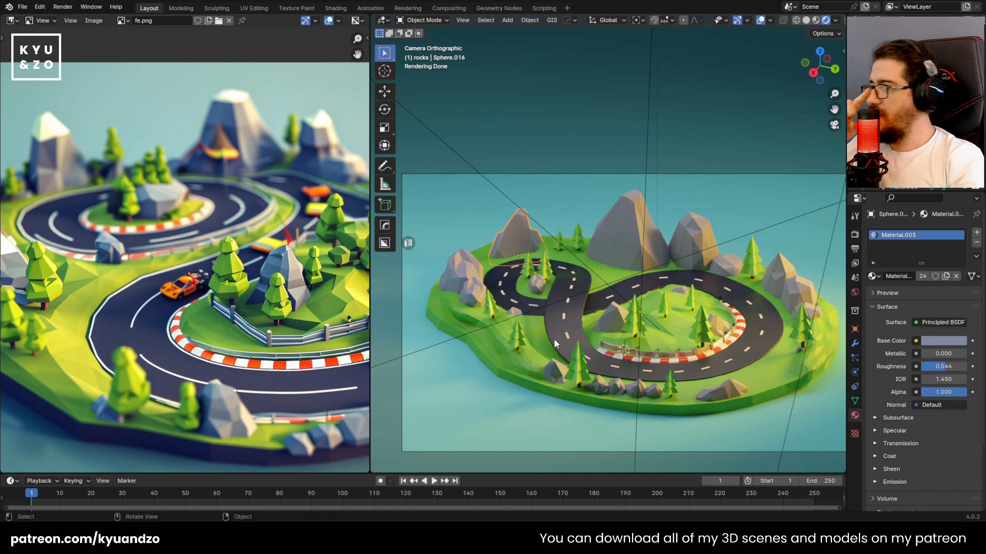
scroll(565, 297, up, 4)
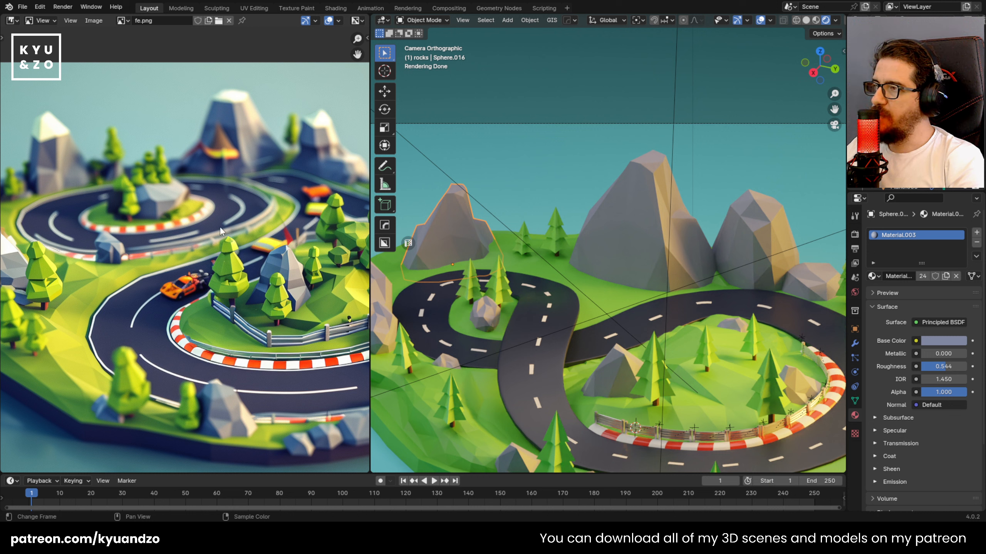
scroll(612, 299, down, 5)
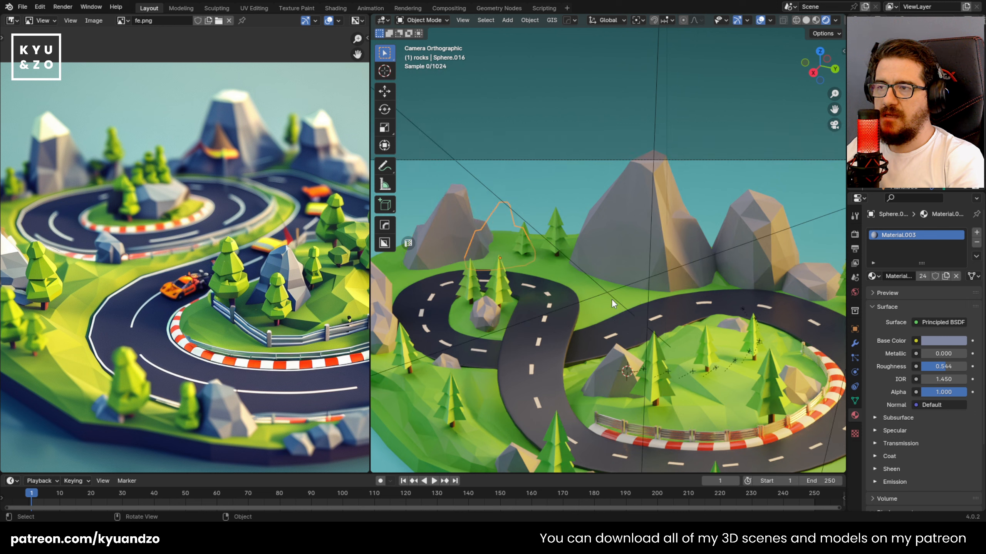
scroll(566, 283, up, 3)
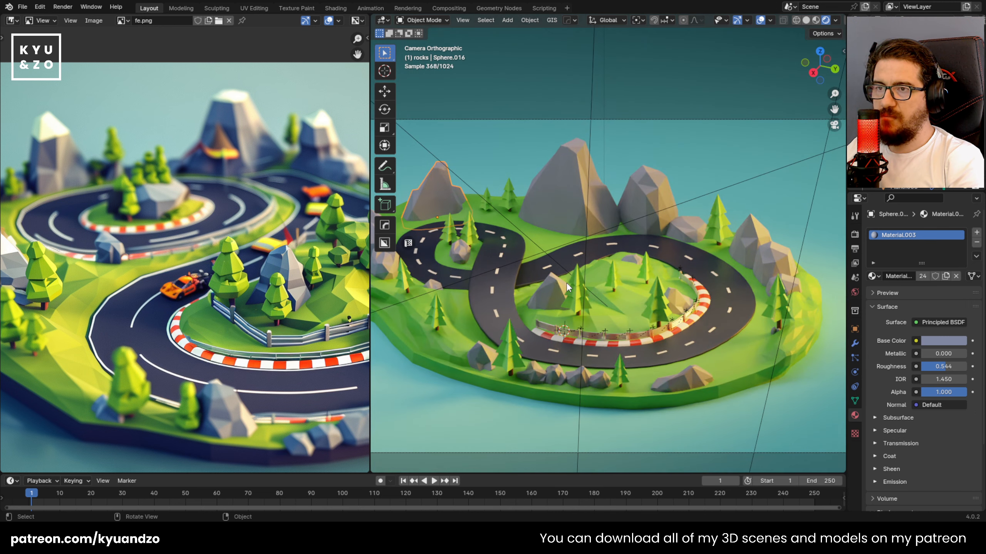
scroll(569, 268, up, 1)
shift+middle_drag(569, 267, 518, 256)
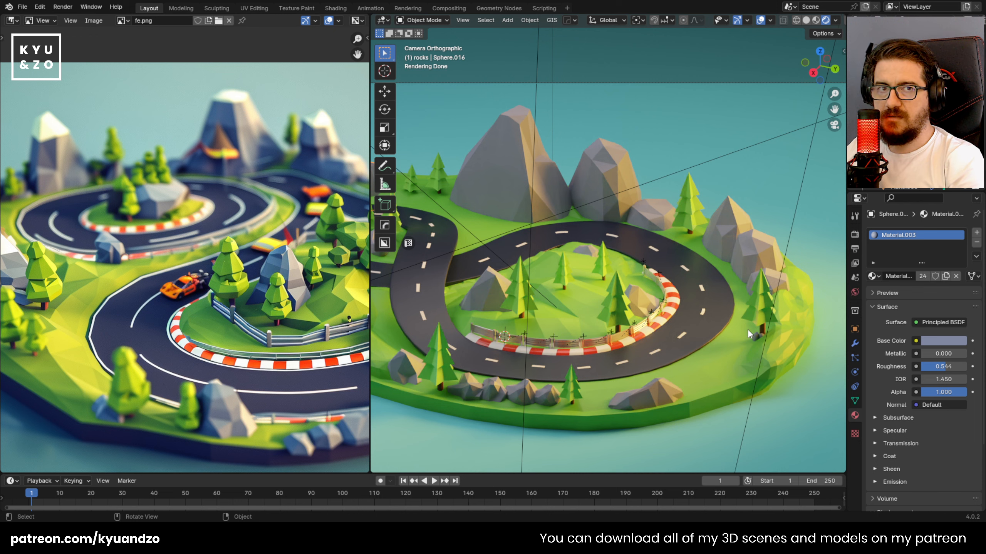
scroll(479, 256, down, 4)
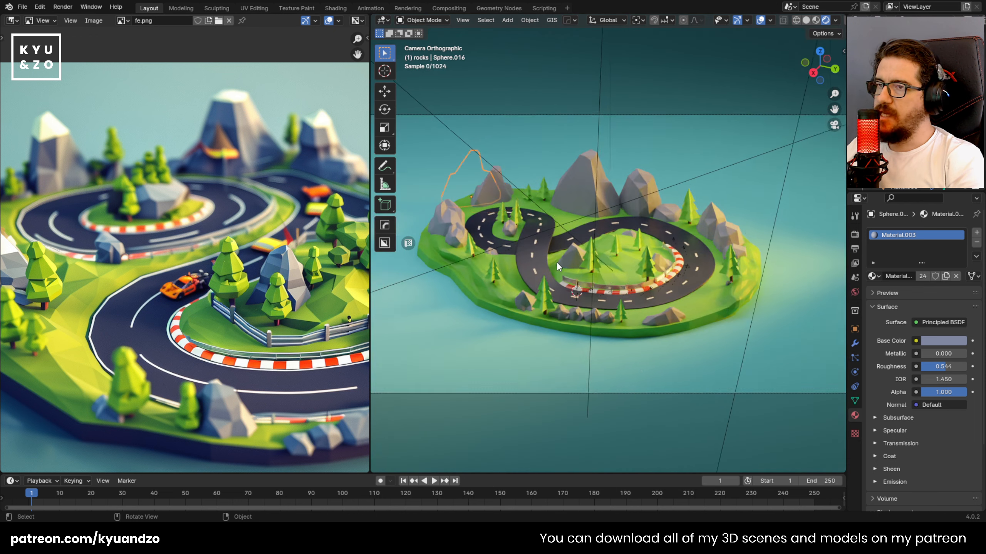
Compare the full reference image with the rendered island, examining the overall layout of the track, mountains, rocks and trees.
scroll(529, 224, up, 3)
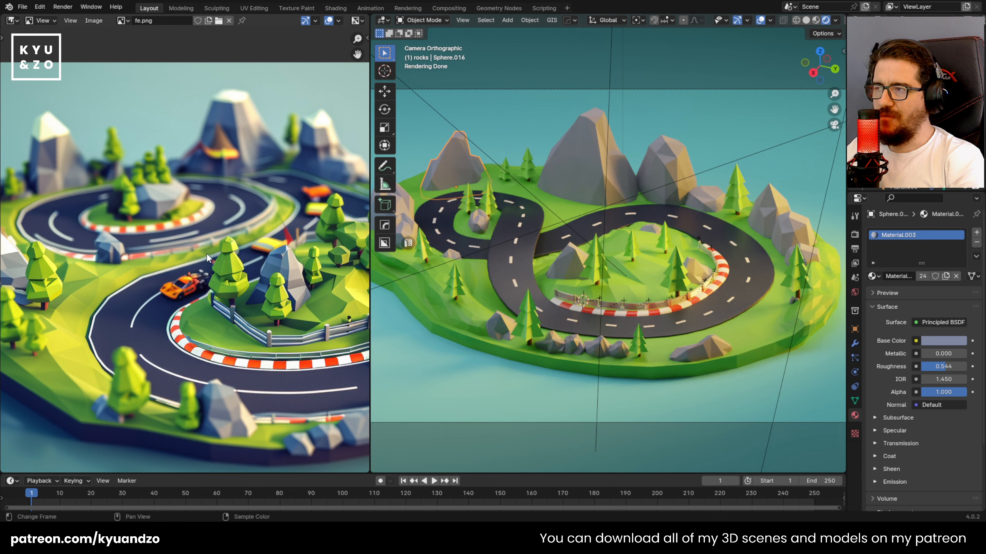
scroll(207, 253, down, 6)
scroll(207, 253, up, 5)
middle_drag(250, 232, 192, 265)
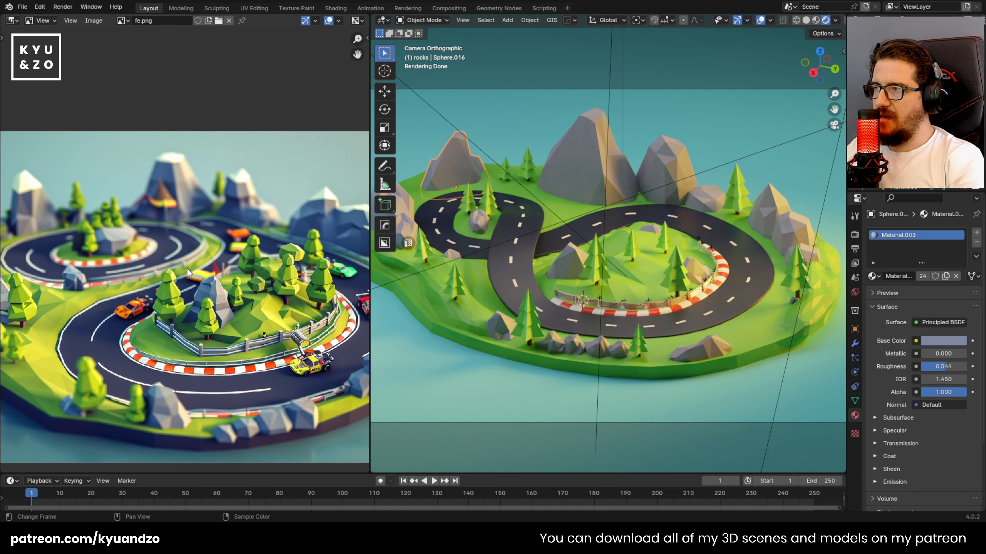
scroll(187, 273, down, 4)
scroll(188, 273, up, 2)
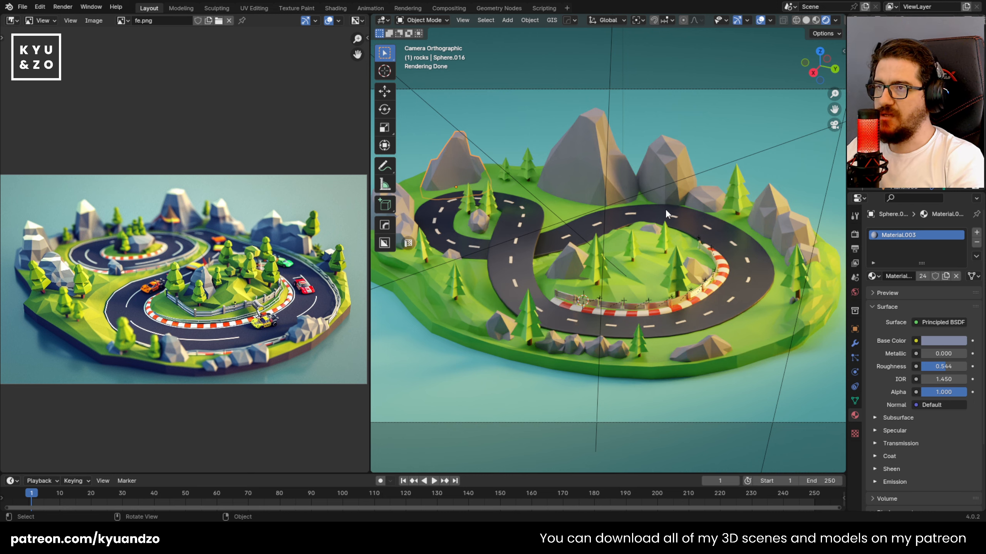
scroll(664, 210, down, 2)
scroll(664, 209, up, 2)
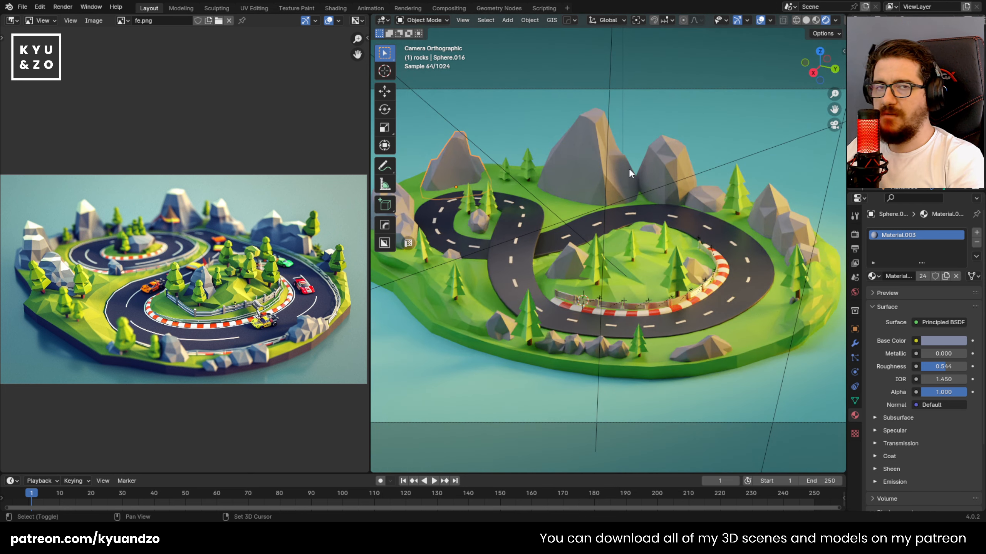
Check the whole island in the rendered camera view and save the scene in race track.blend.
shift+middle_drag(630, 172, 654, 189)
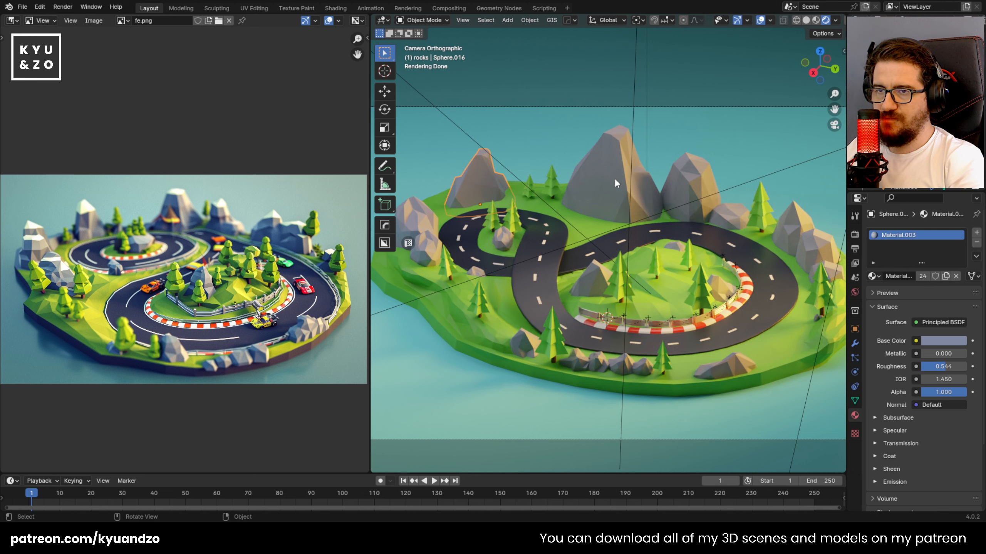
scroll(559, 312, down, 4)
scroll(562, 309, up, 4)
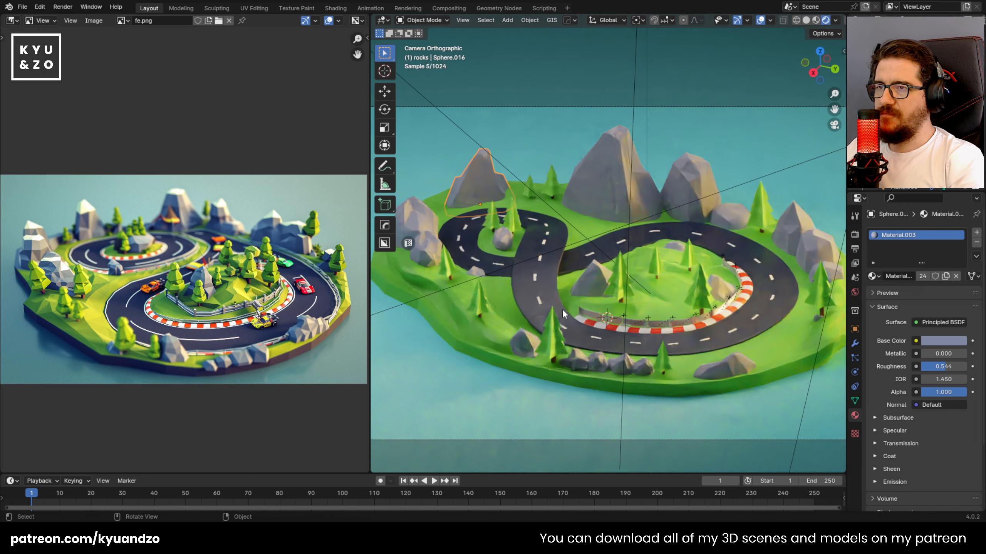
key(ctrl+s)
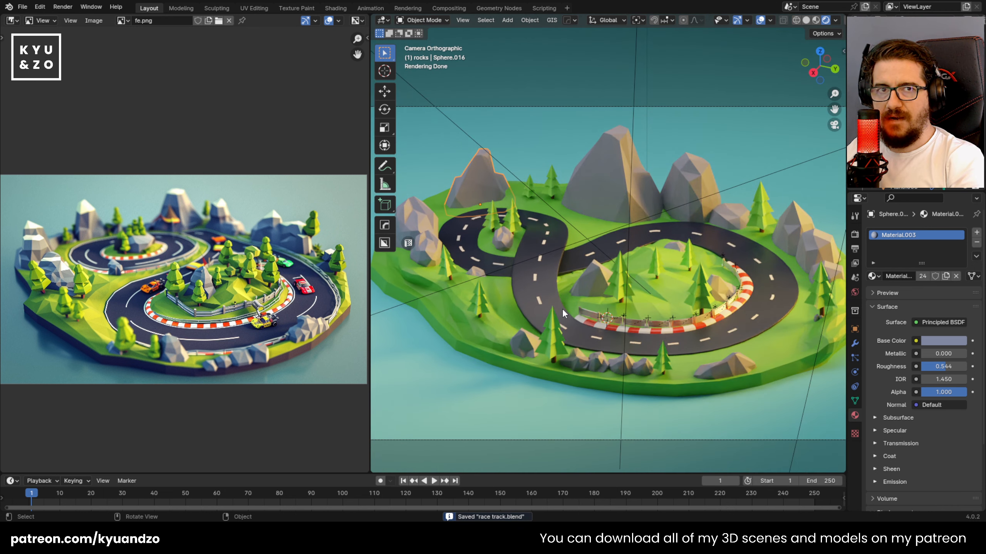